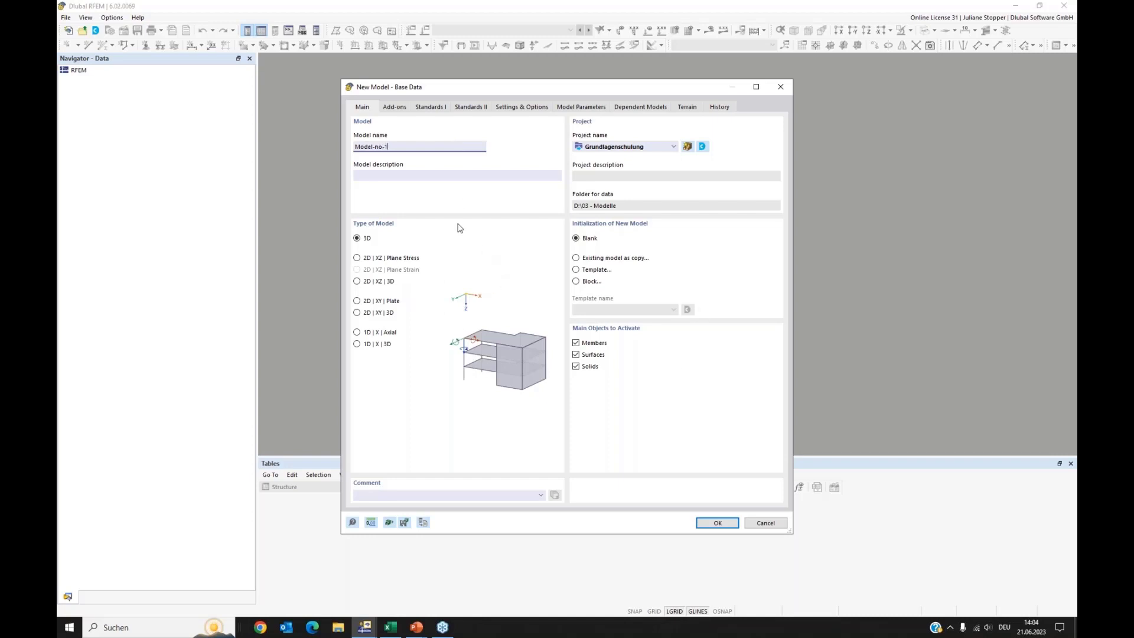
Activate the Geotechnical Analysis add-on for the new model and create the model.
click(394, 107)
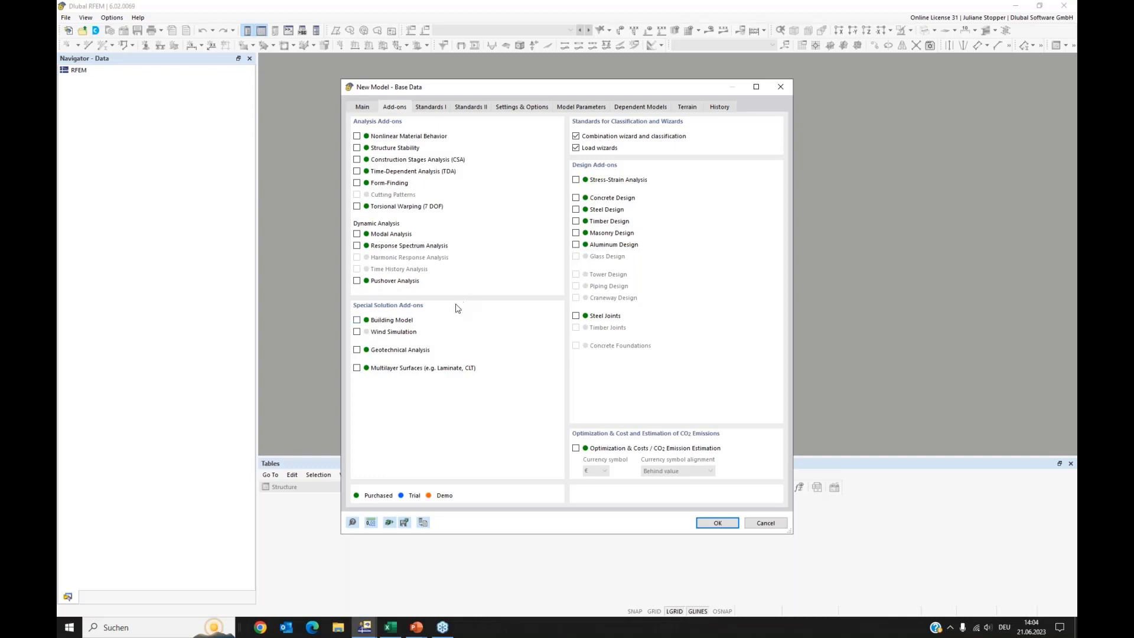
click(357, 350)
click(724, 526)
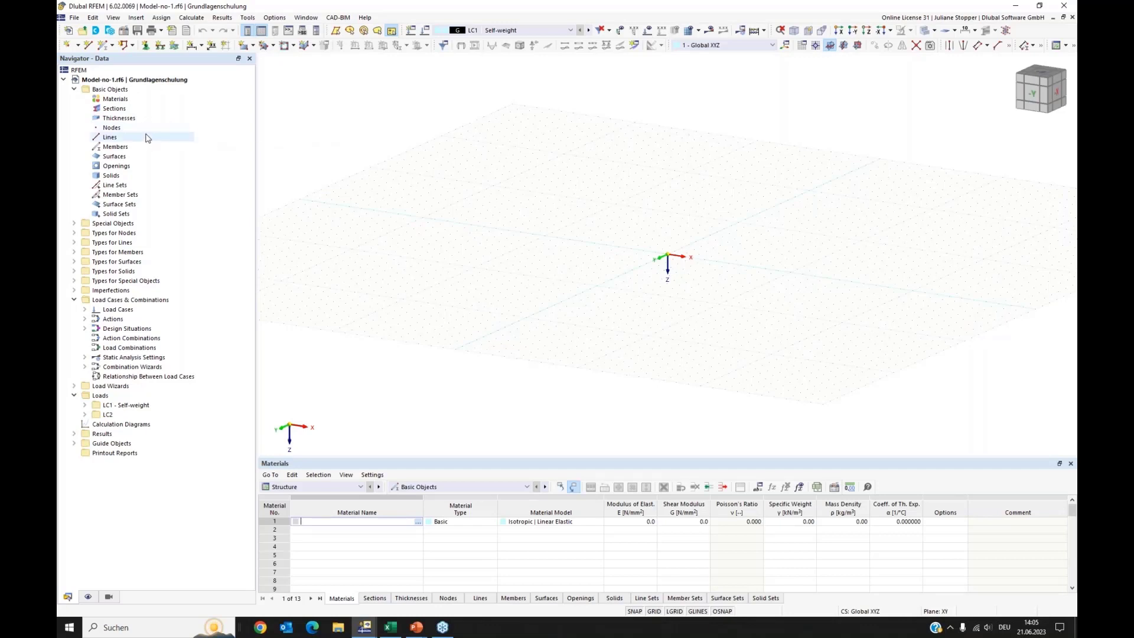
Create a new soil material from the library using the Gravel series entry "Gravel, sandy" and apply it.
right_click(121, 103)
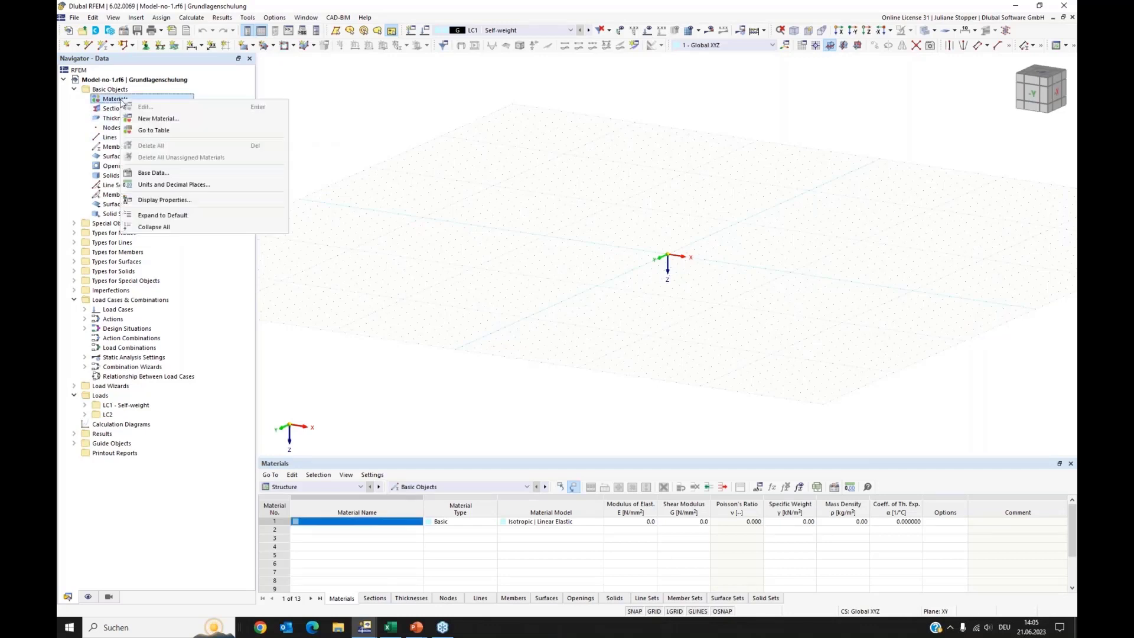
click(155, 118)
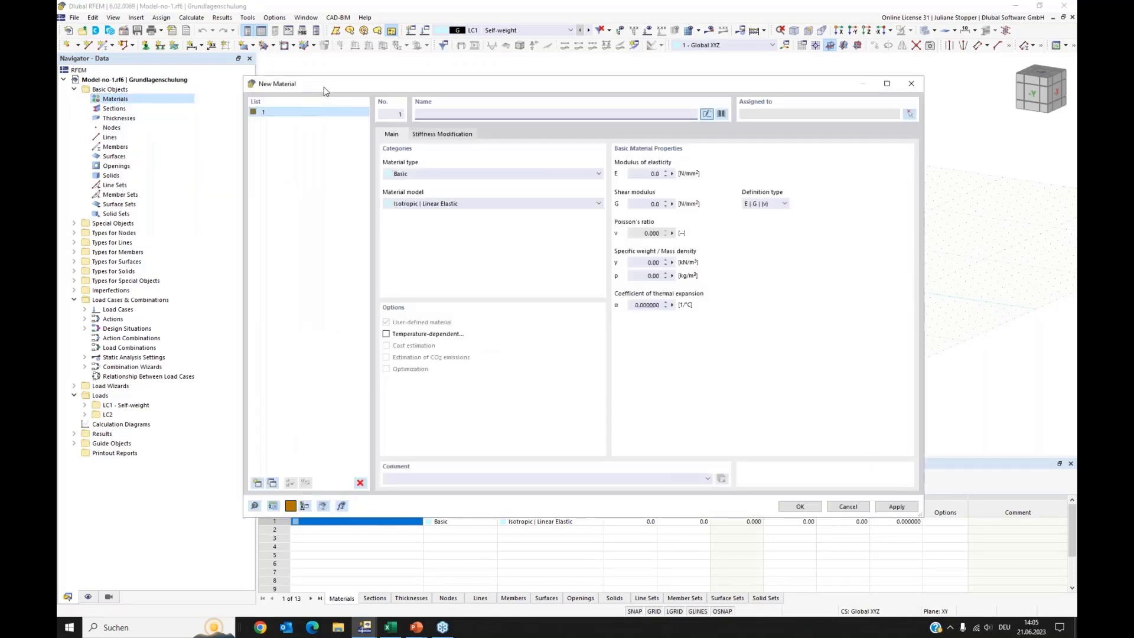
drag(339, 91, 358, 93)
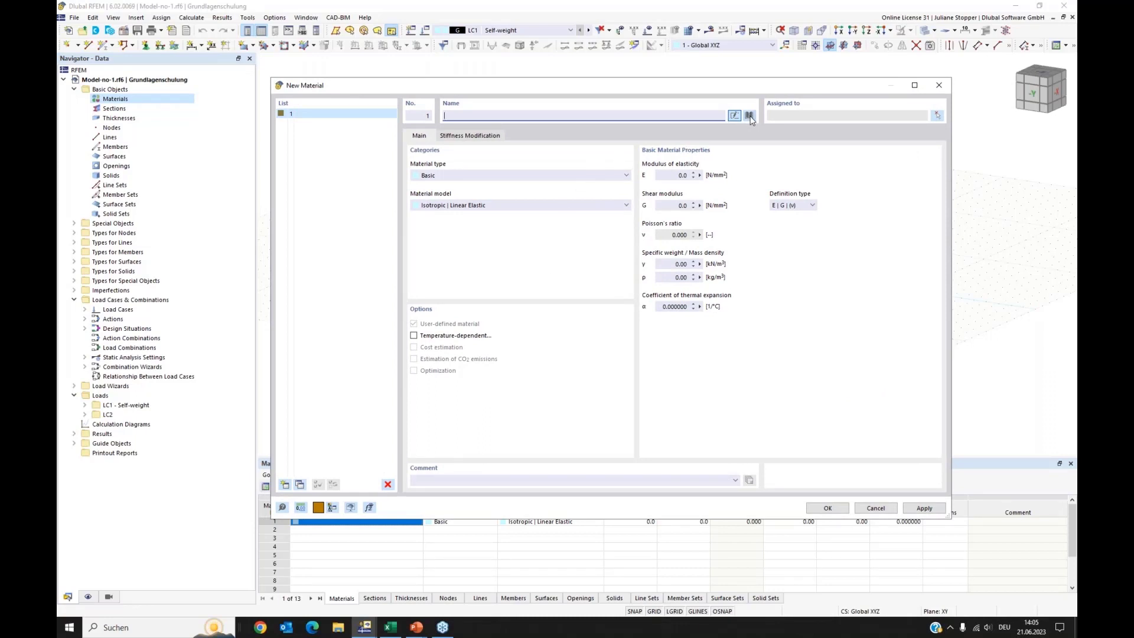
click(749, 115)
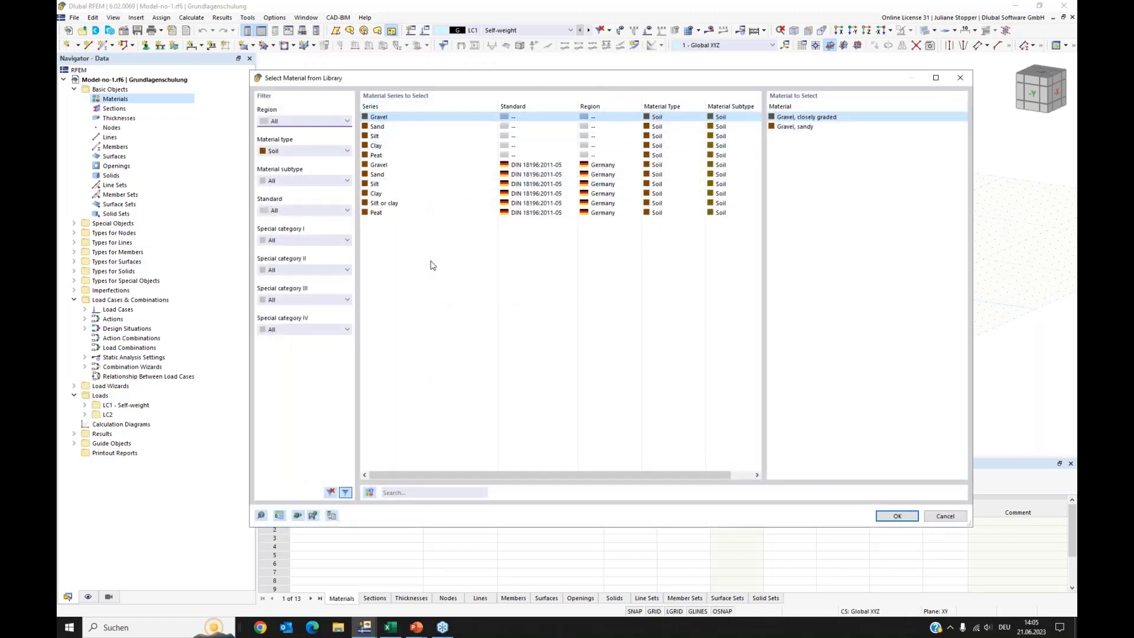
click(793, 126)
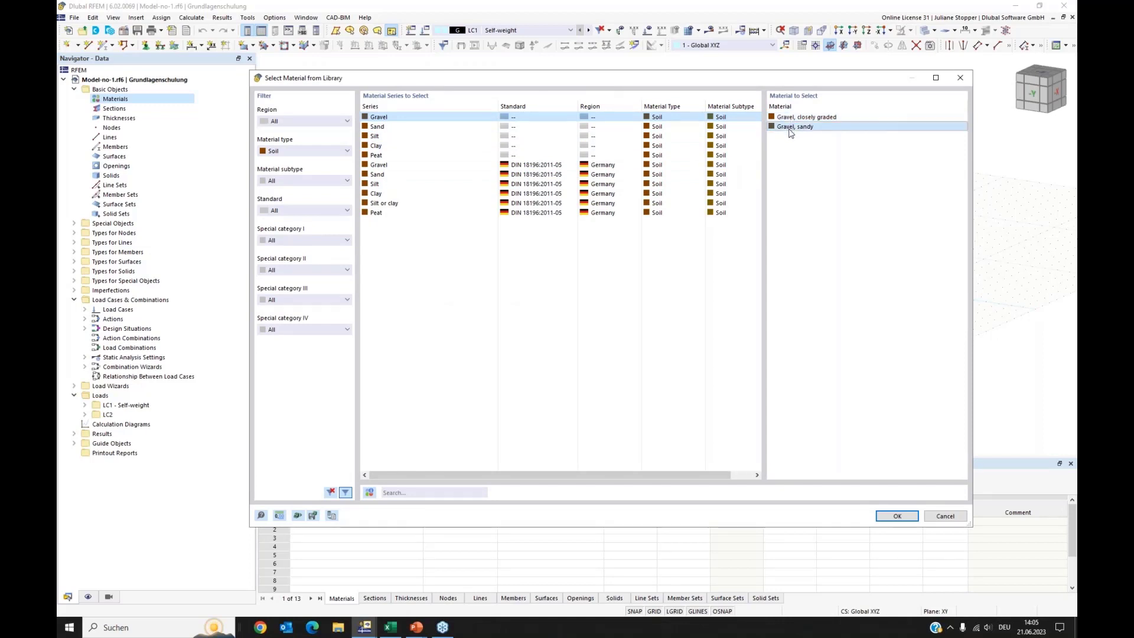
click(895, 517)
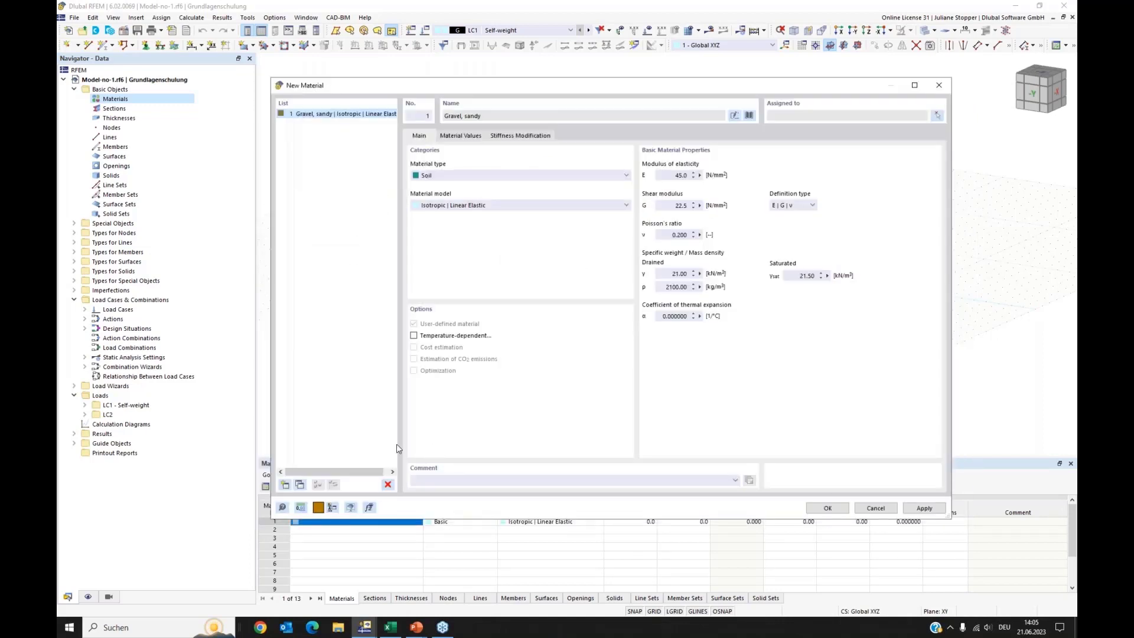
click(921, 512)
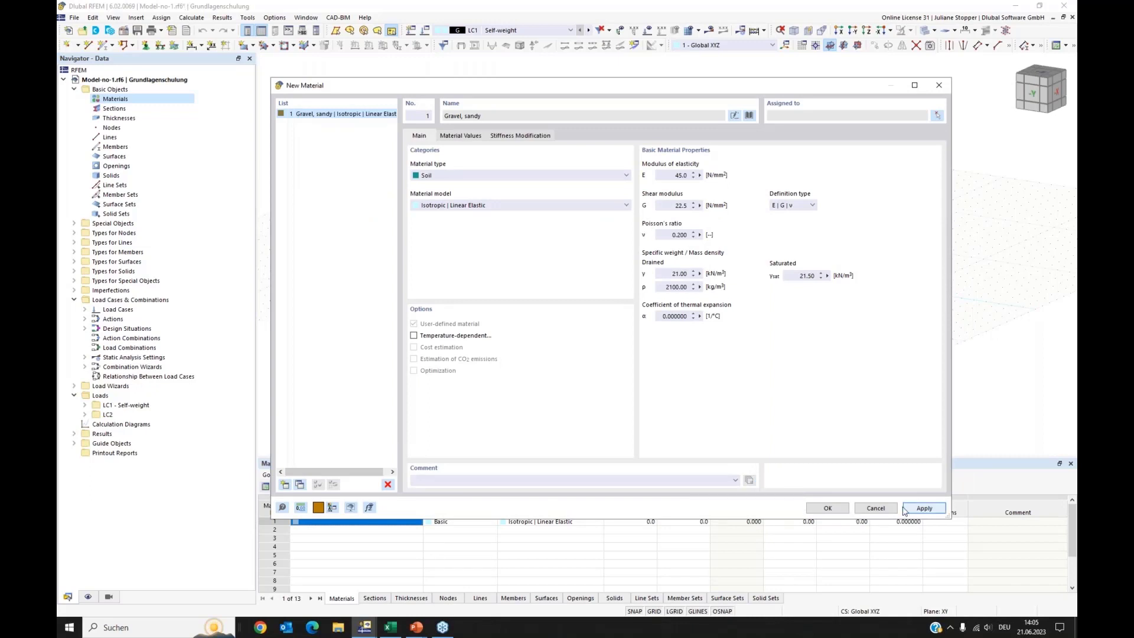
Add a second material from the library, the soil "Sand, closely graded (coarse sand)".
click(286, 484)
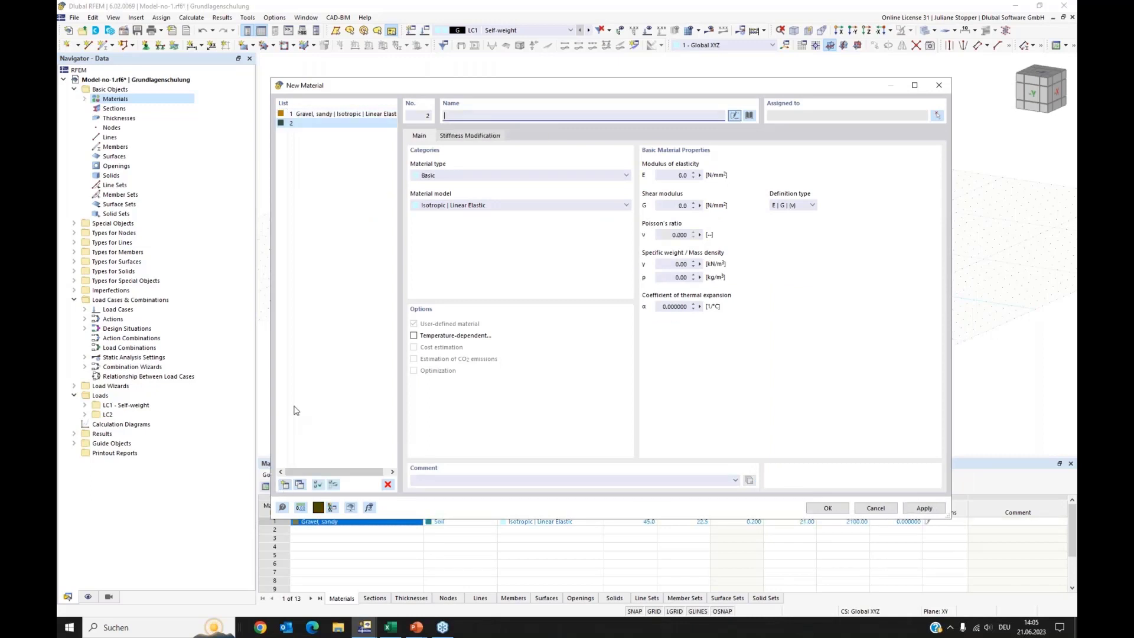
click(748, 116)
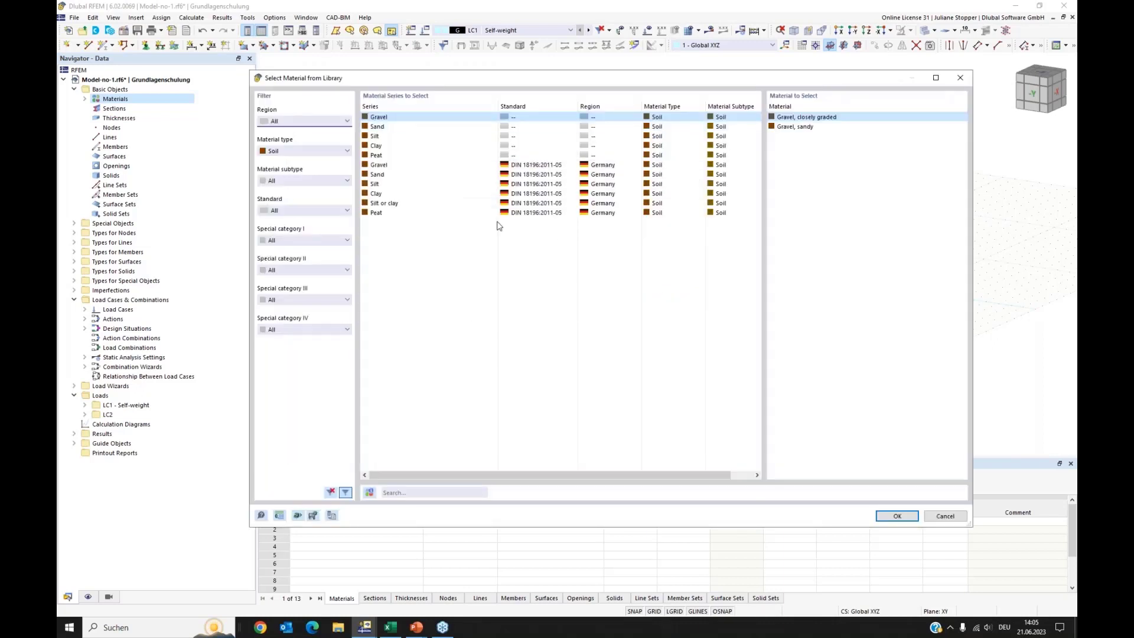
click(384, 126)
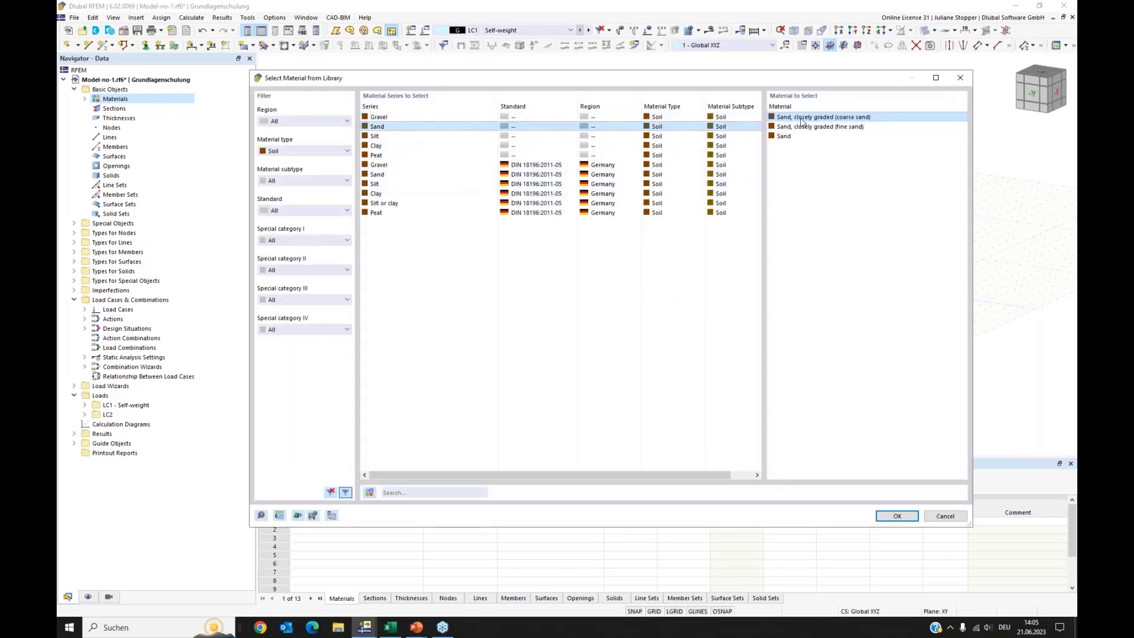
click(898, 516)
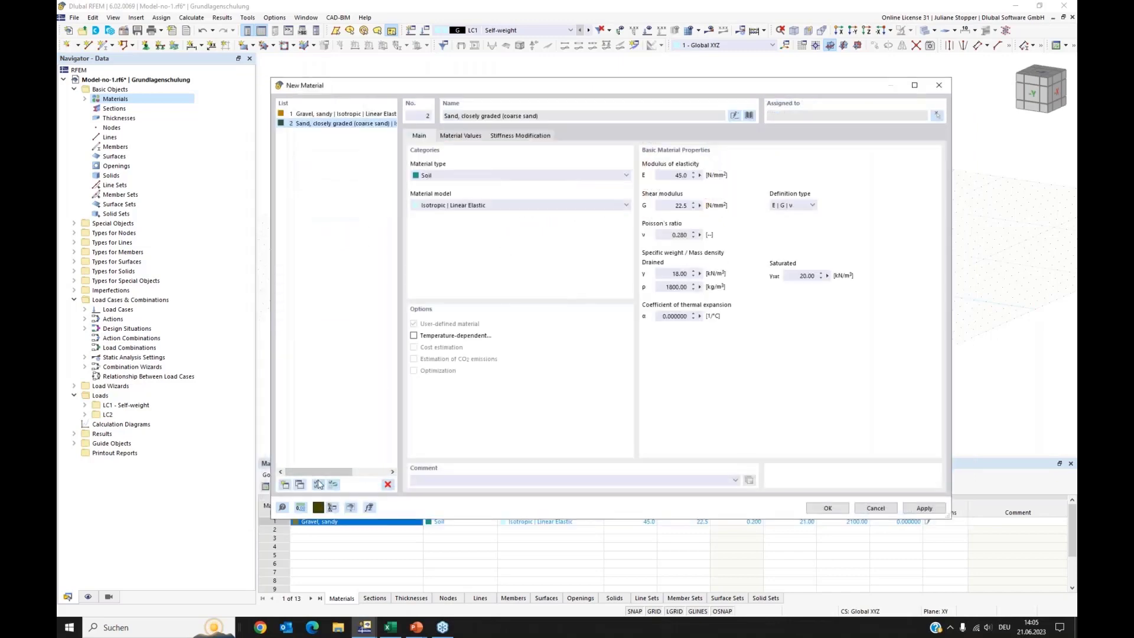
Add a third material from the library, the soil "Clay, medium plastic".
click(285, 484)
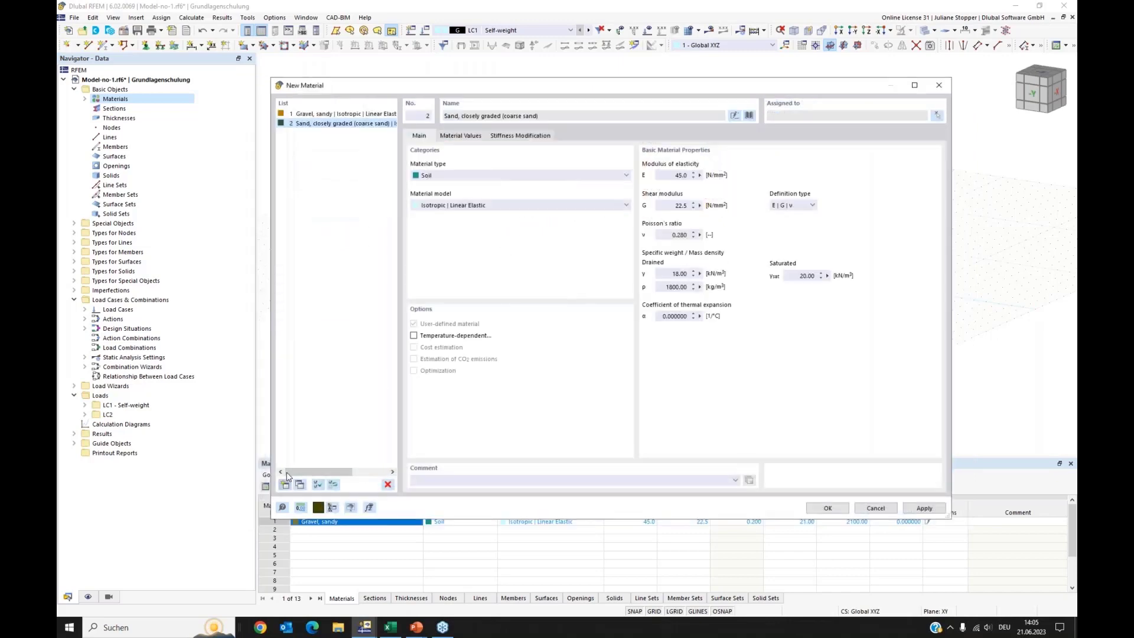
click(750, 115)
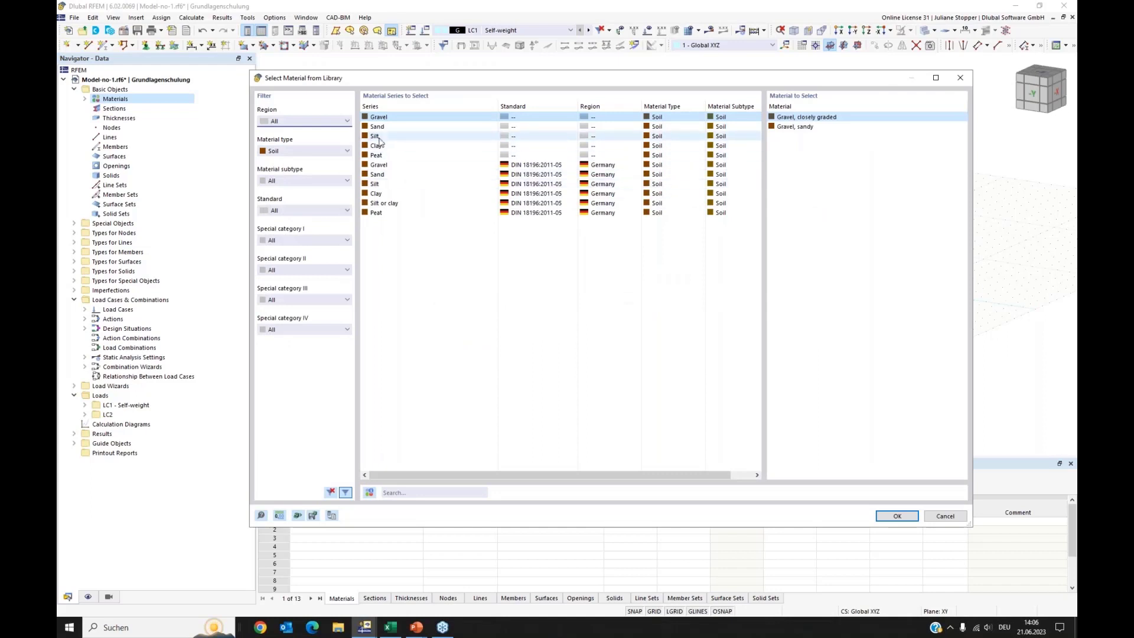
click(377, 145)
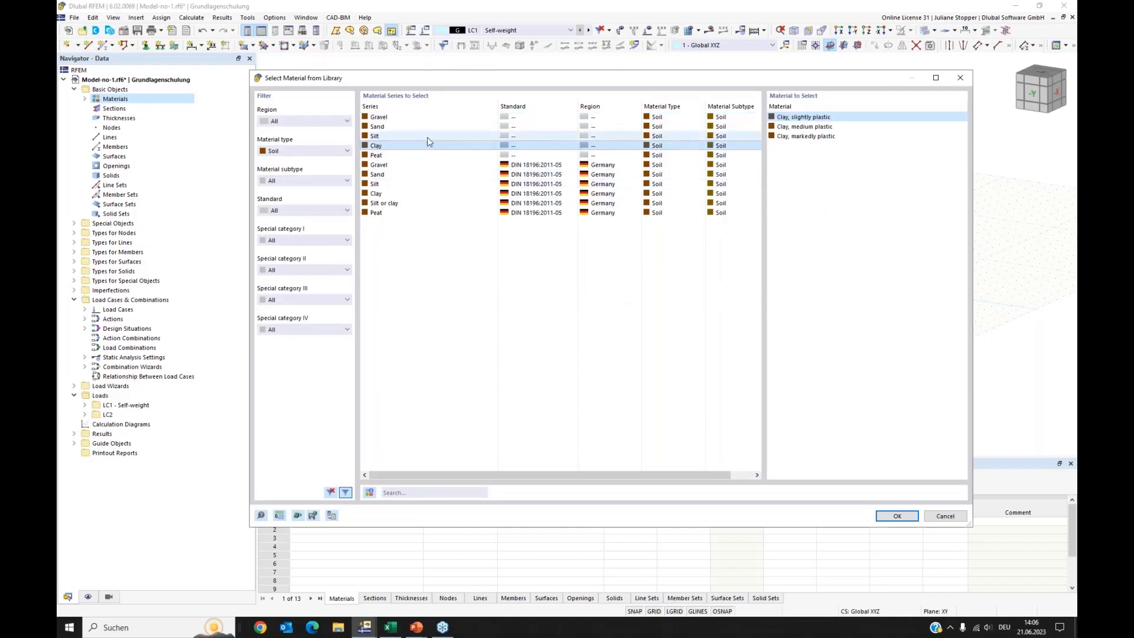
click(798, 126)
click(897, 515)
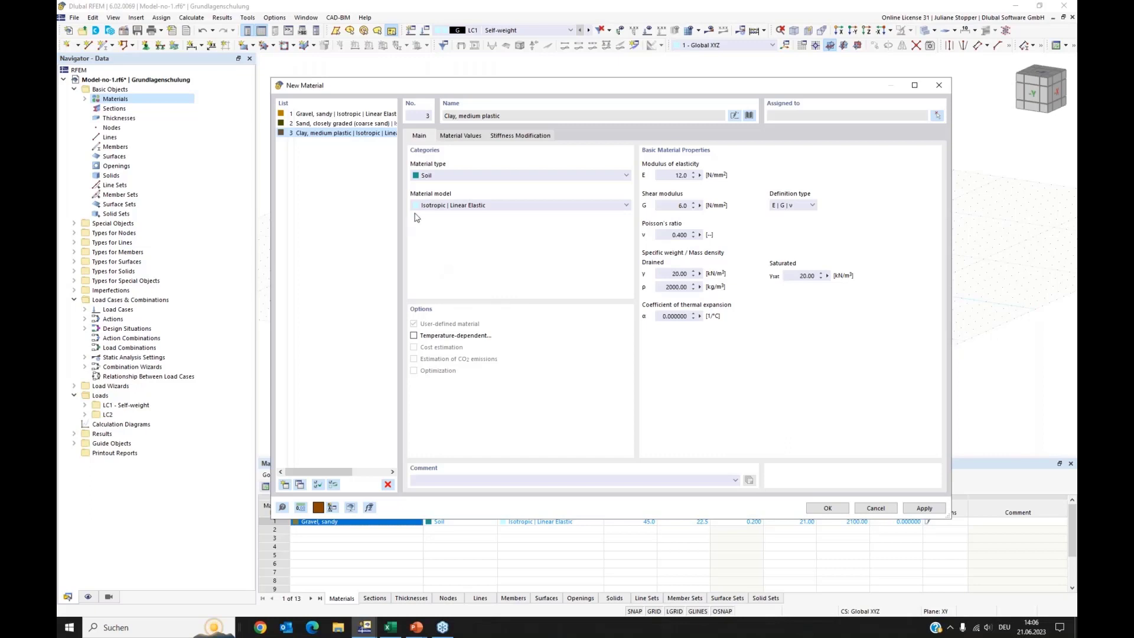
Check the clay's material type and material model options, keep Soil and Isotropic | Linear Elastic, and save the materials.
click(446, 181)
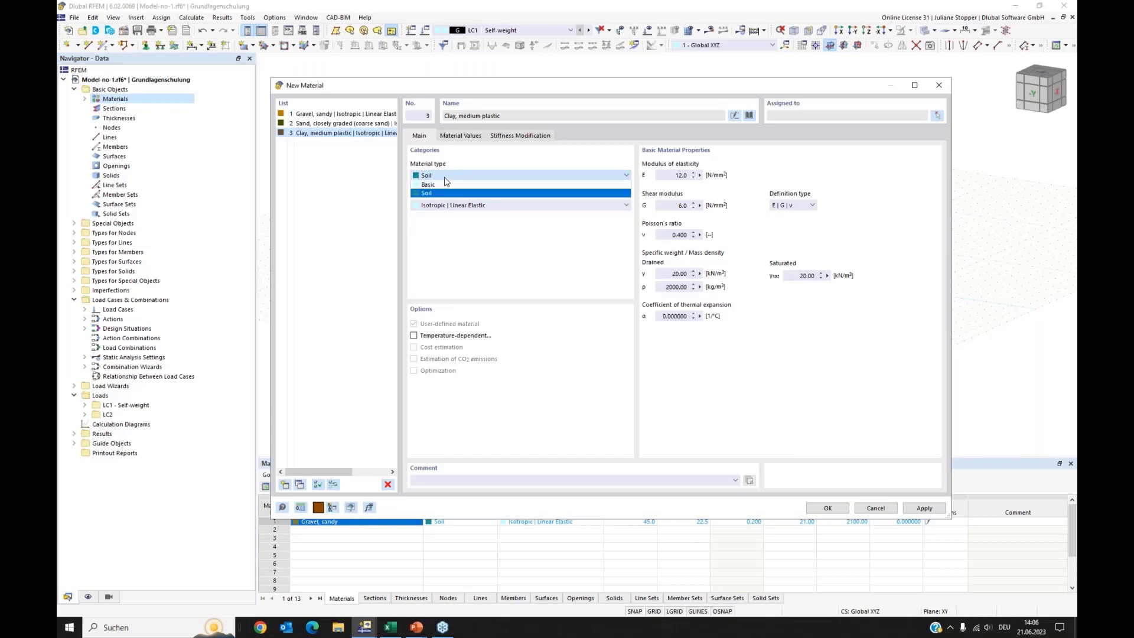
click(446, 181)
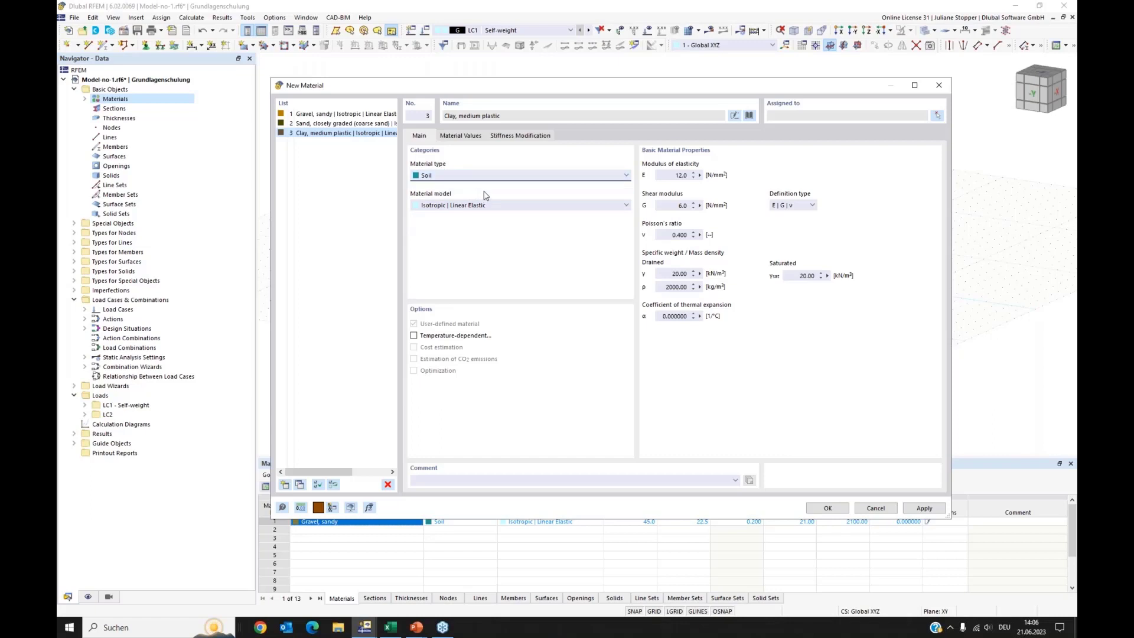
click(521, 206)
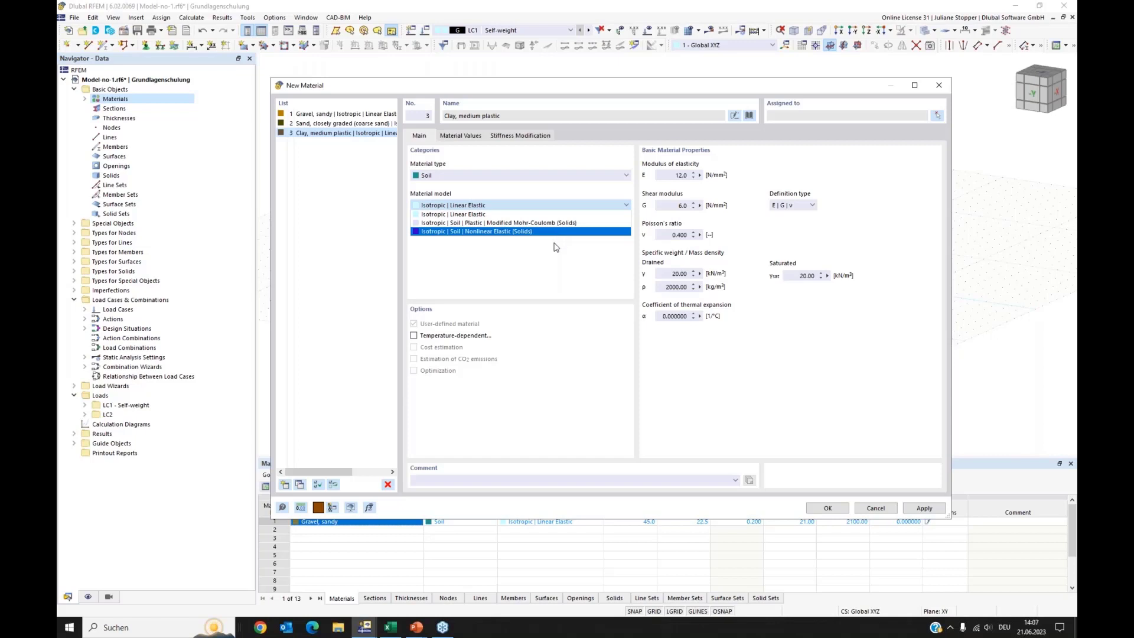
click(566, 268)
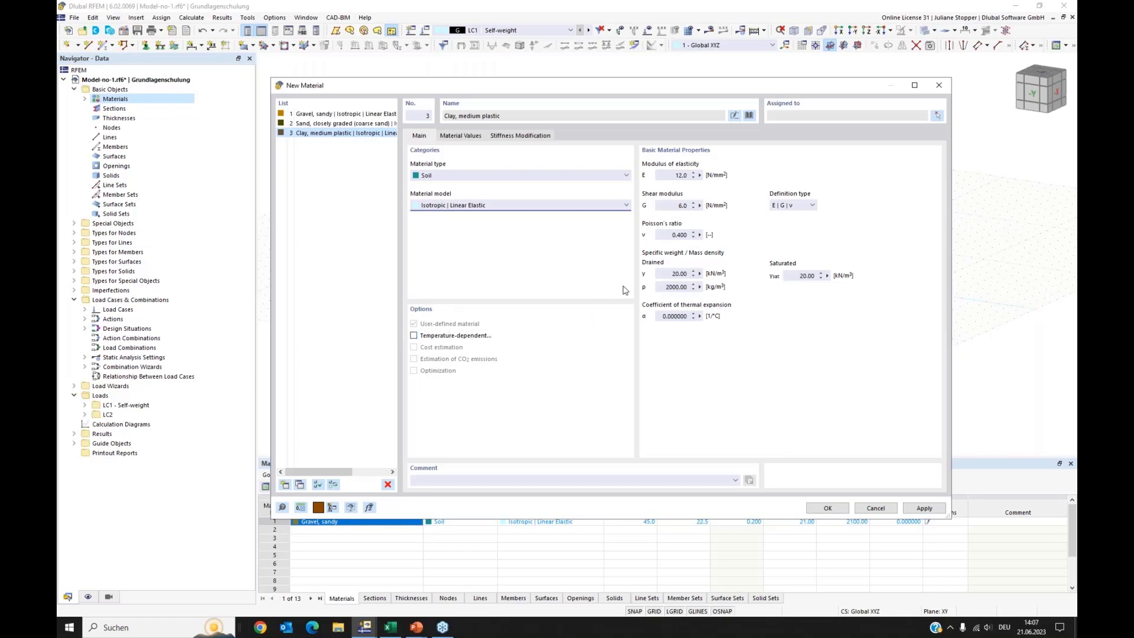
click(822, 509)
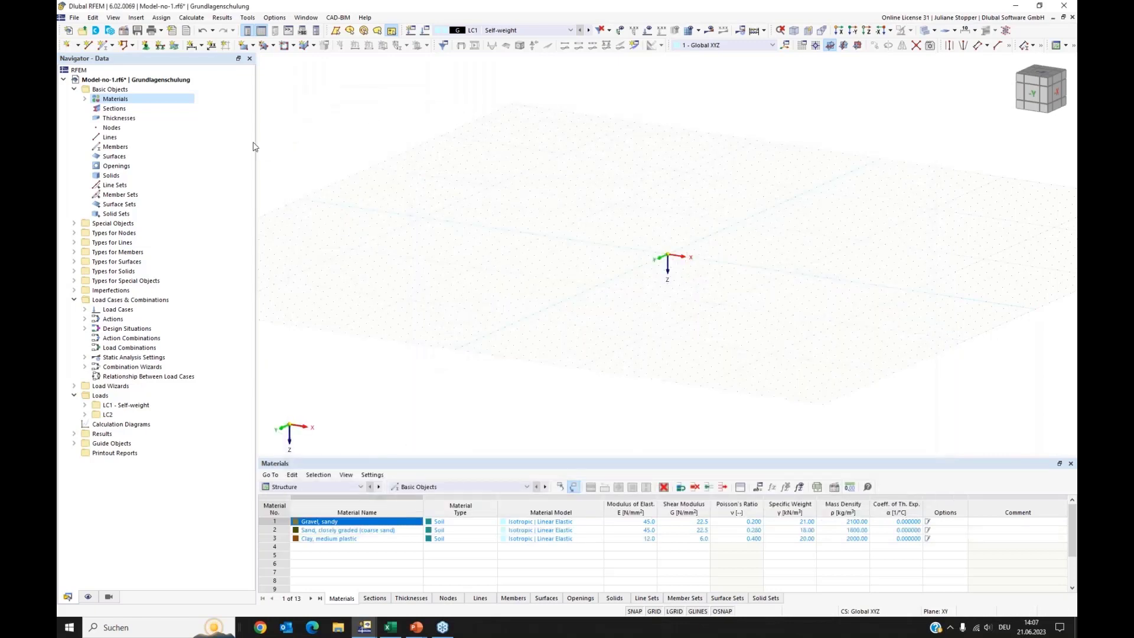
Start a new borehole among the special objects and activate its groundwater ordinate with Z set to 4.000 m.
click(85, 99)
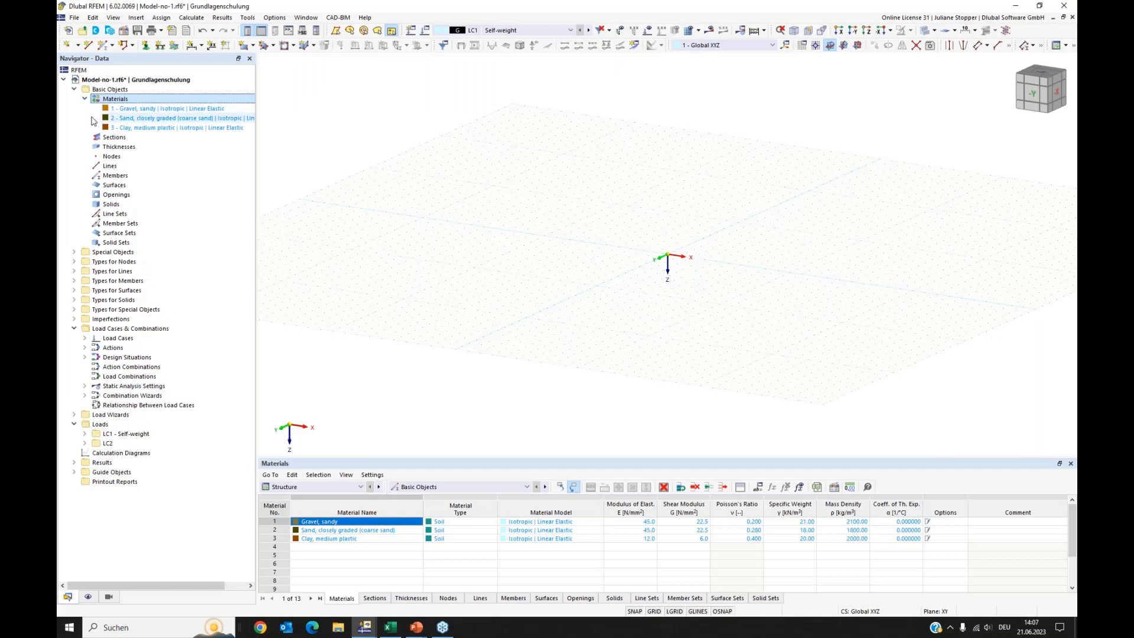
click(74, 252)
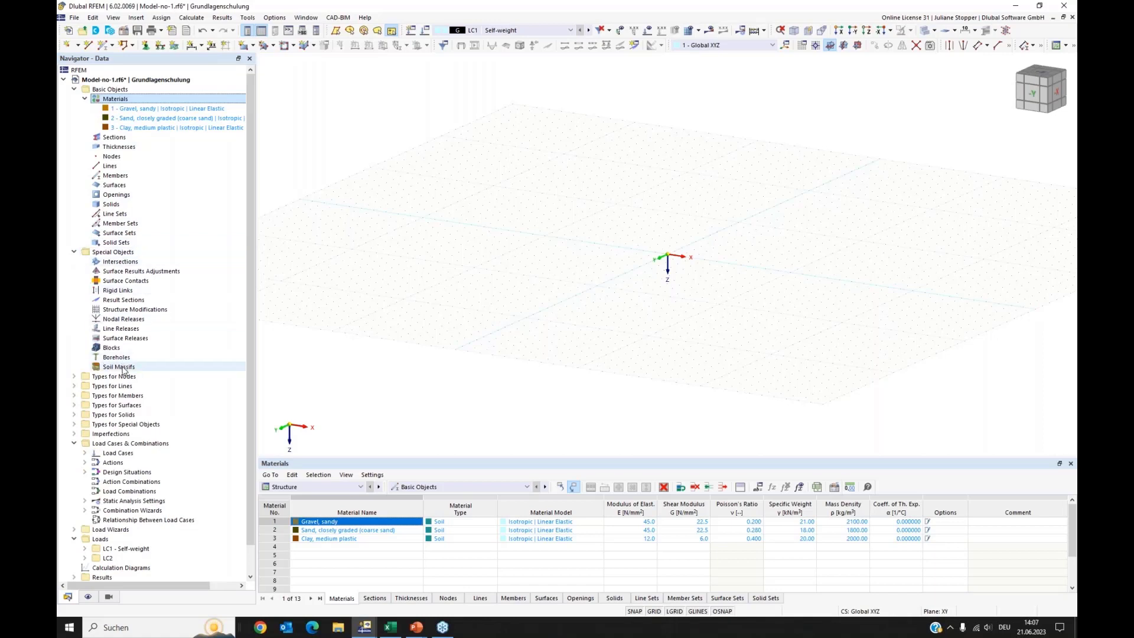
click(75, 90)
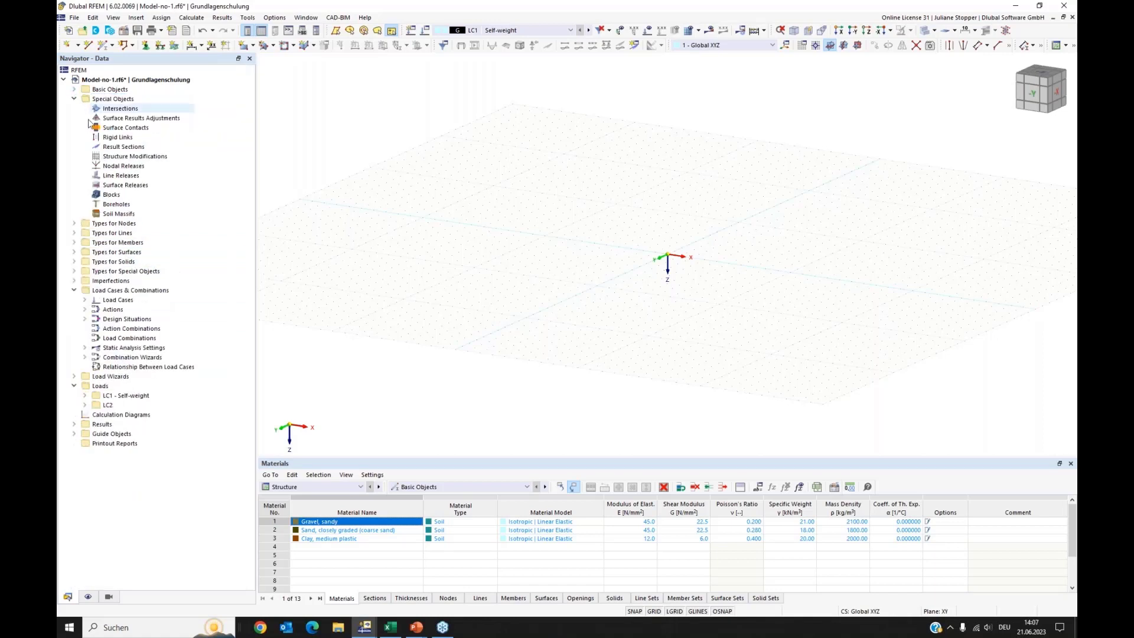
click(118, 207)
right_click(118, 208)
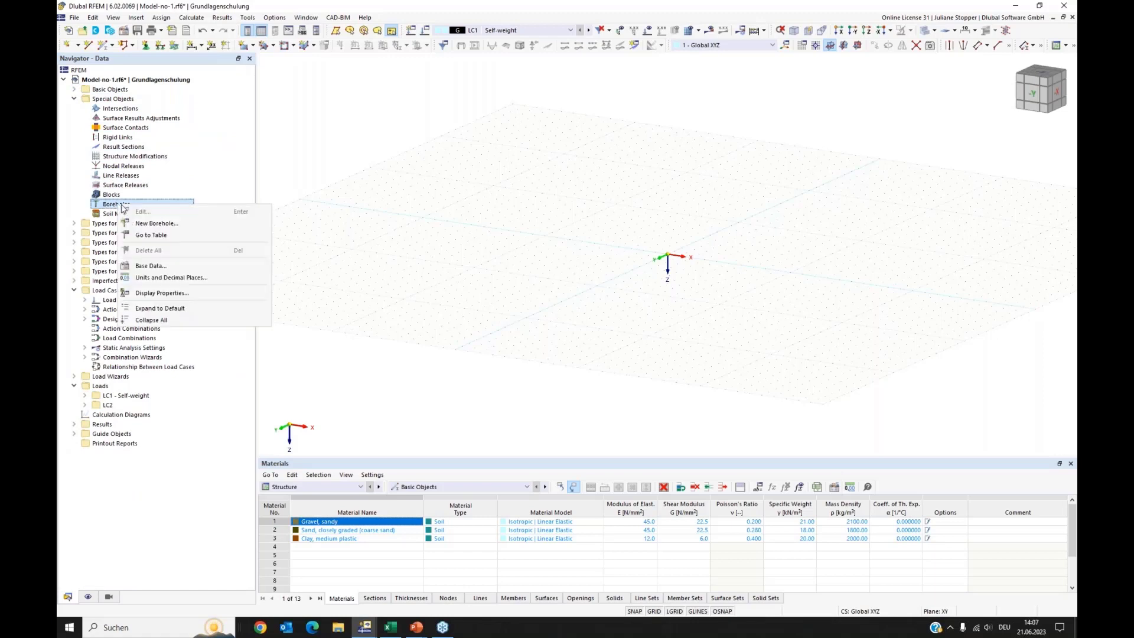
click(142, 223)
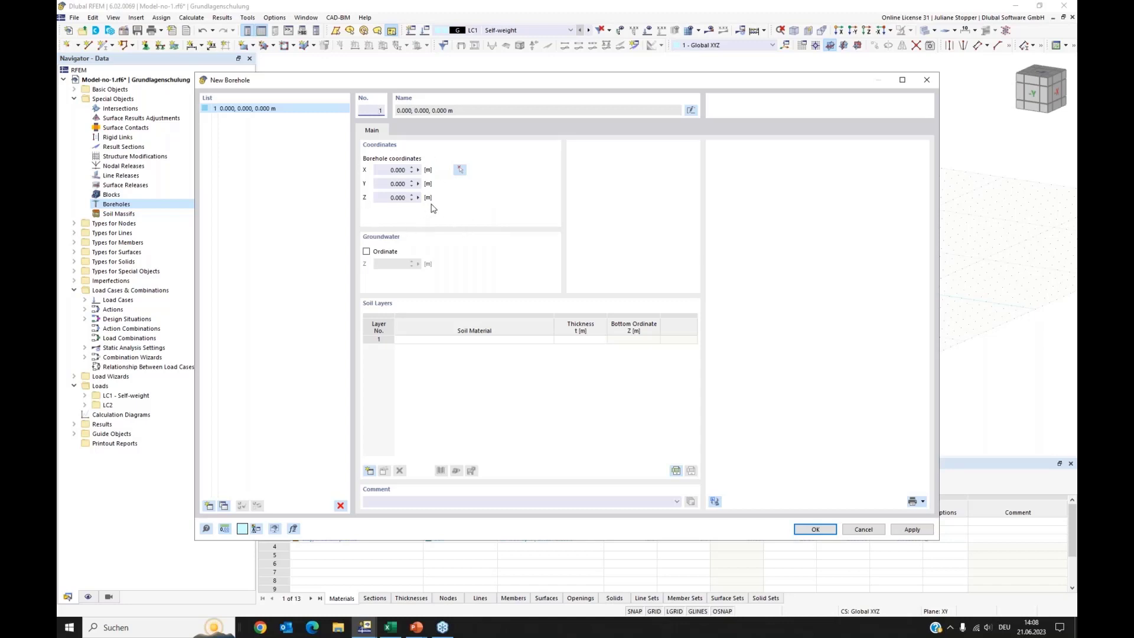
click(366, 252)
drag(386, 267, 428, 268)
click(597, 434)
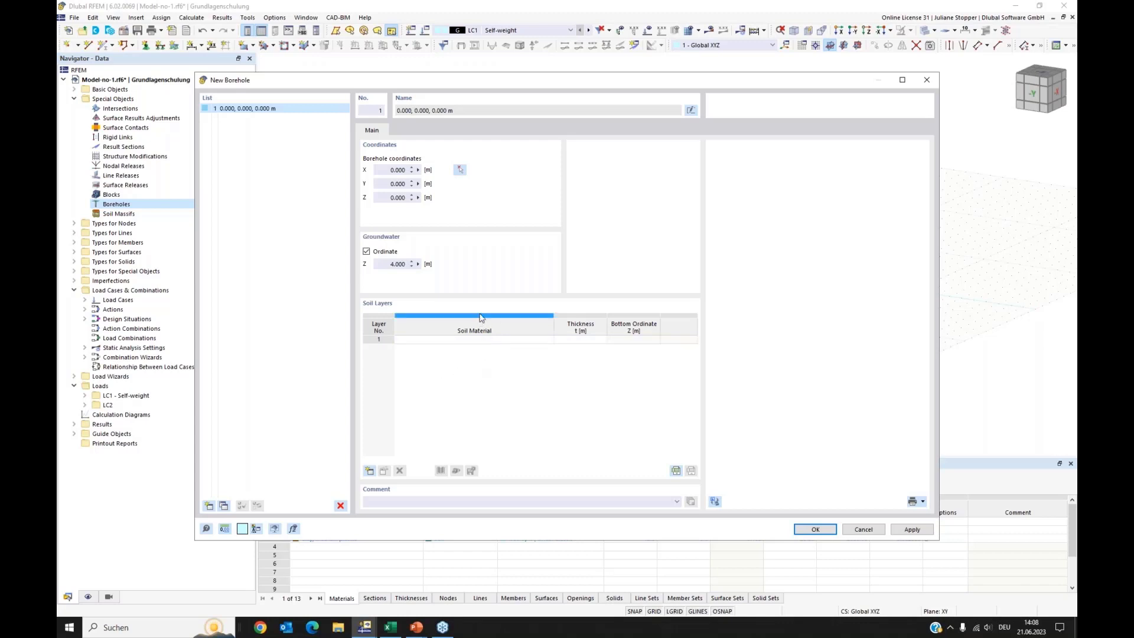
Define the borehole's first soil layer as "Sand, closely graded (coarse sand)" with a thickness of 2.5 m.
click(514, 340)
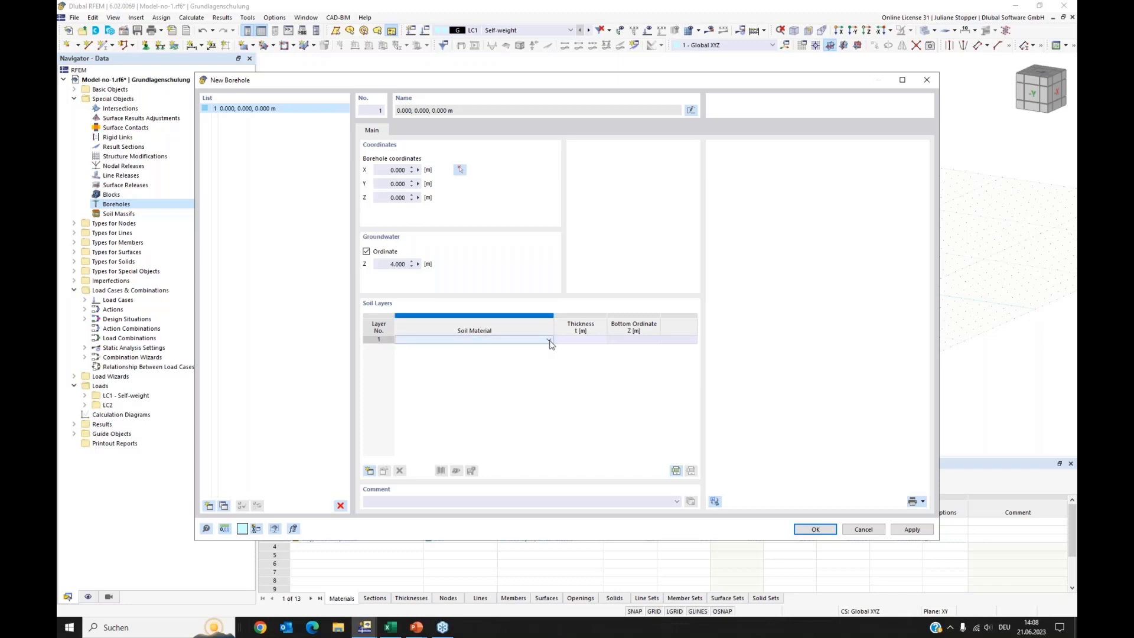
click(550, 342)
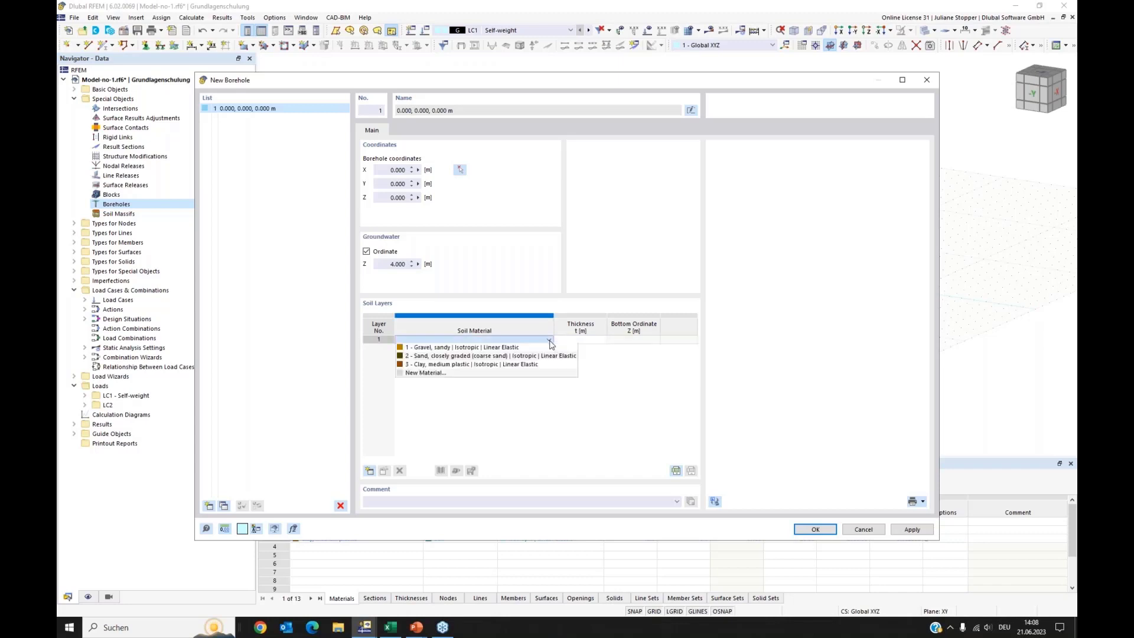
click(524, 358)
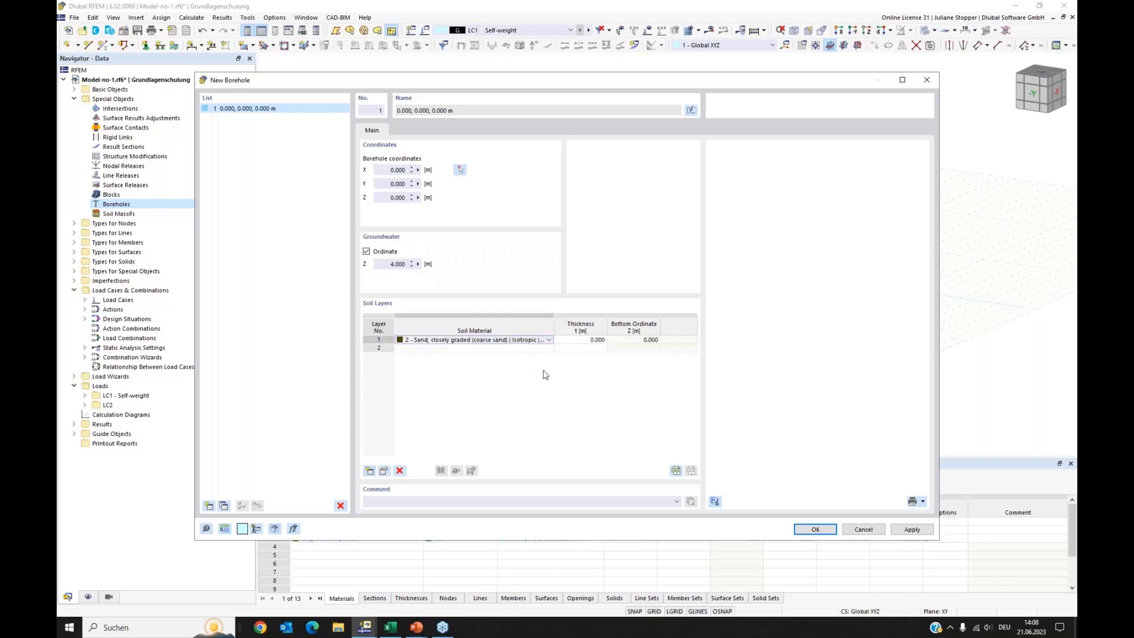
click(581, 341)
click(581, 341)
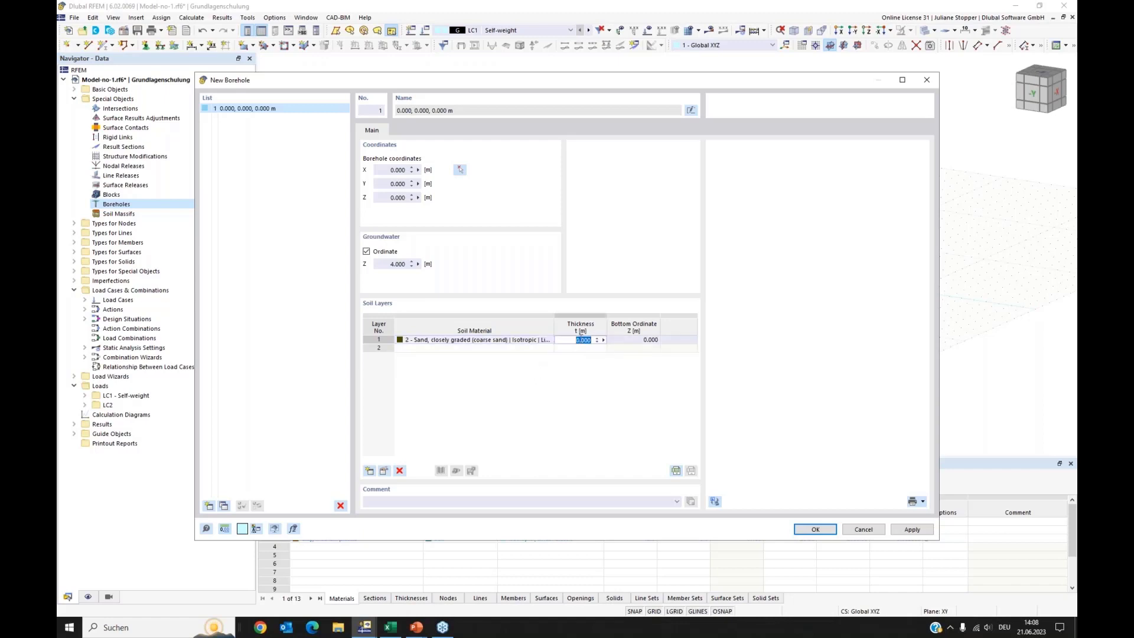
text(2.5)
key(Return)
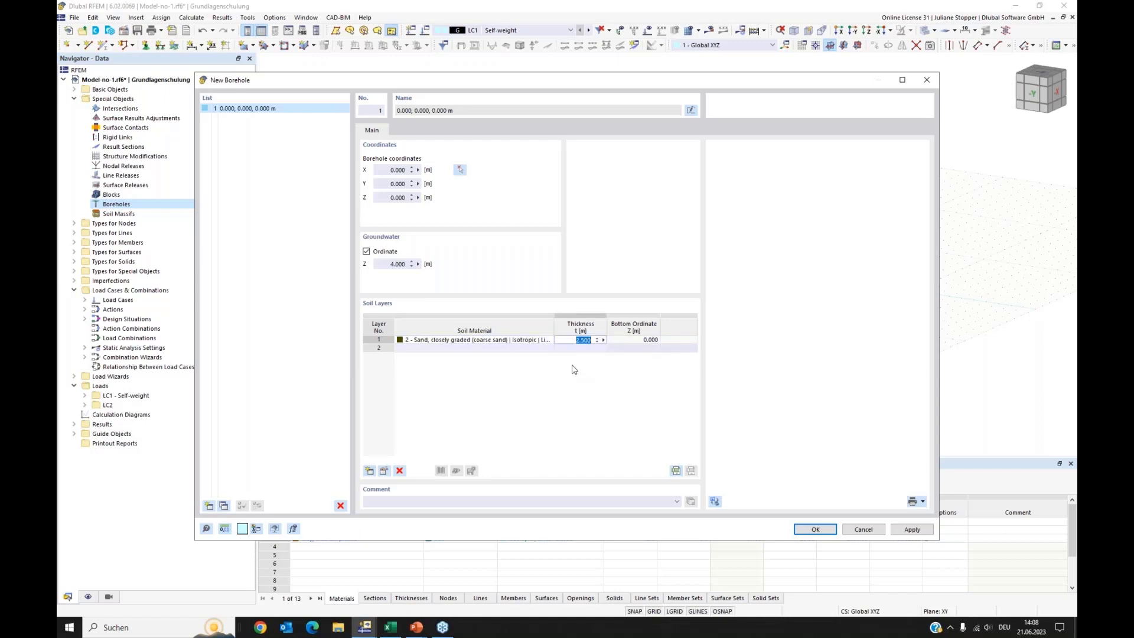
Define the borehole's second soil layer as "Clay, medium plastic" with a thickness of 2 m.
click(509, 350)
click(548, 349)
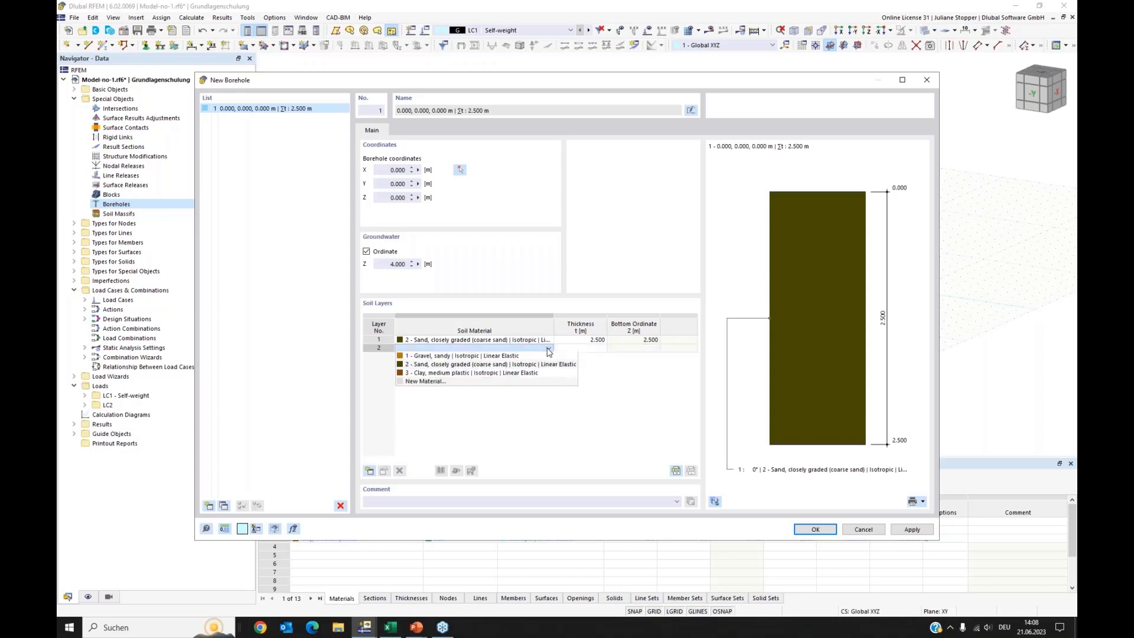
click(522, 373)
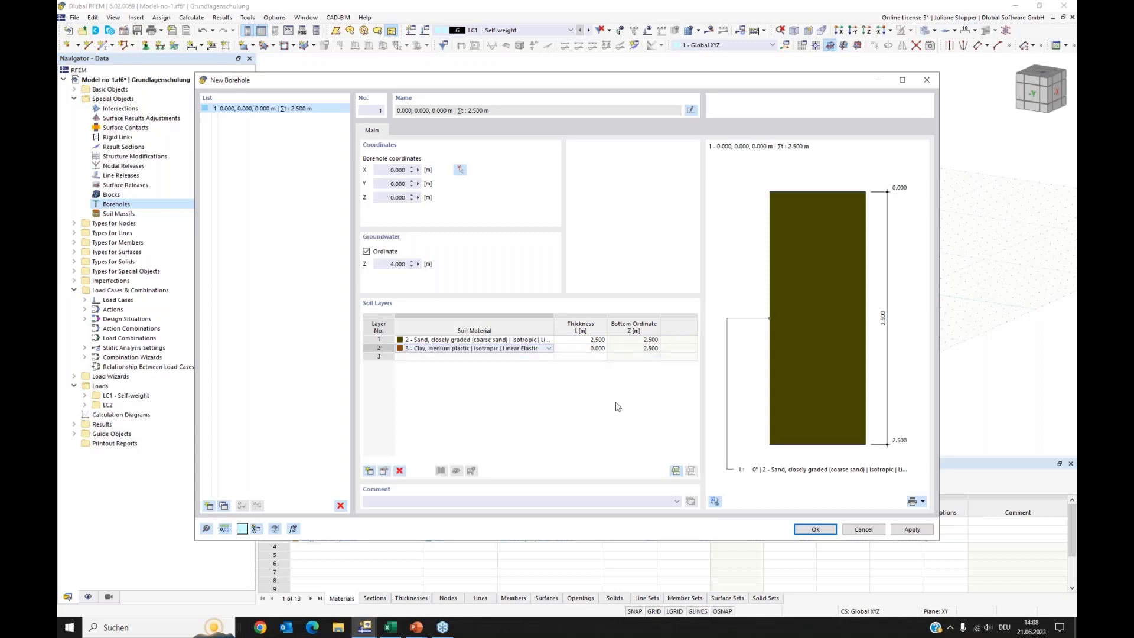
click(594, 350)
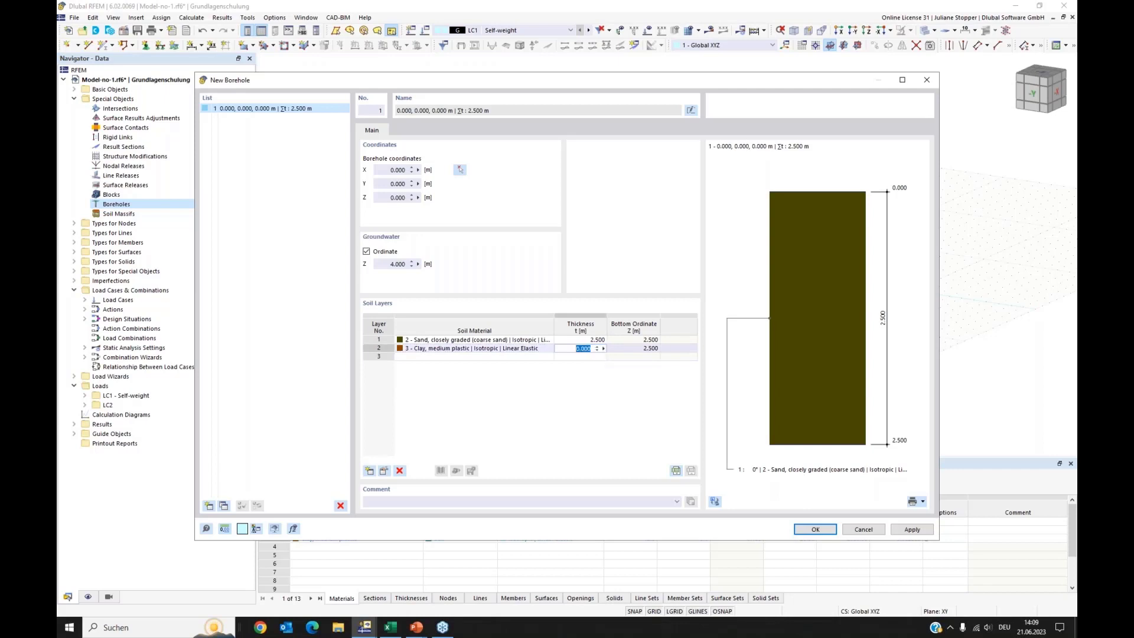
text(2)
key(Return)
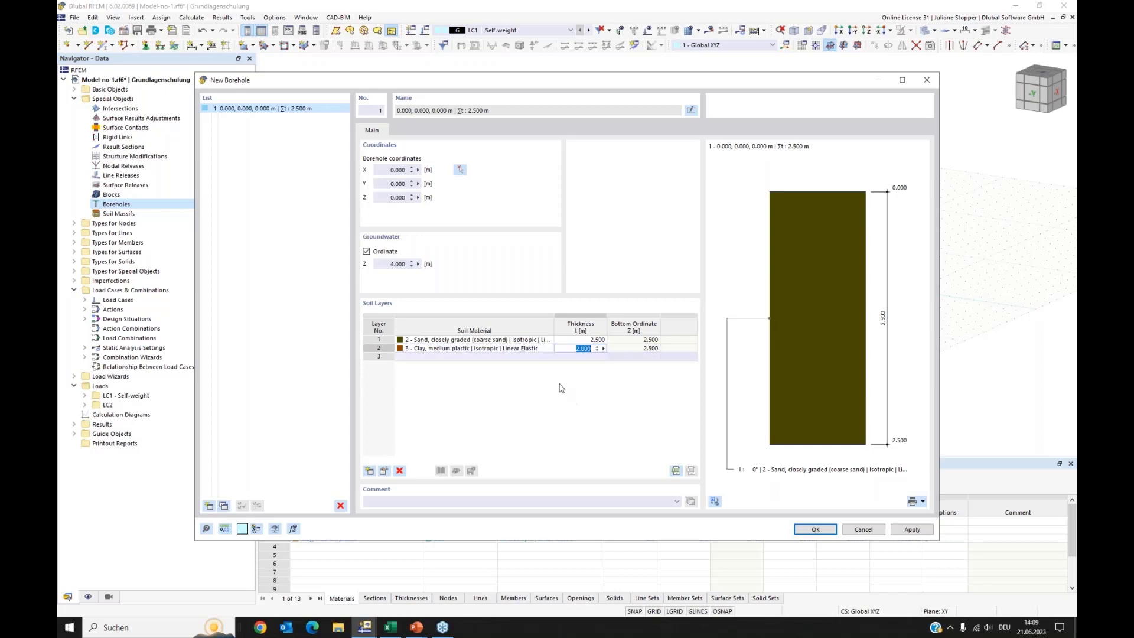
Define the third soil layer as "Gravel, sandy" with a thickness of 15 m and save the borehole.
click(550, 358)
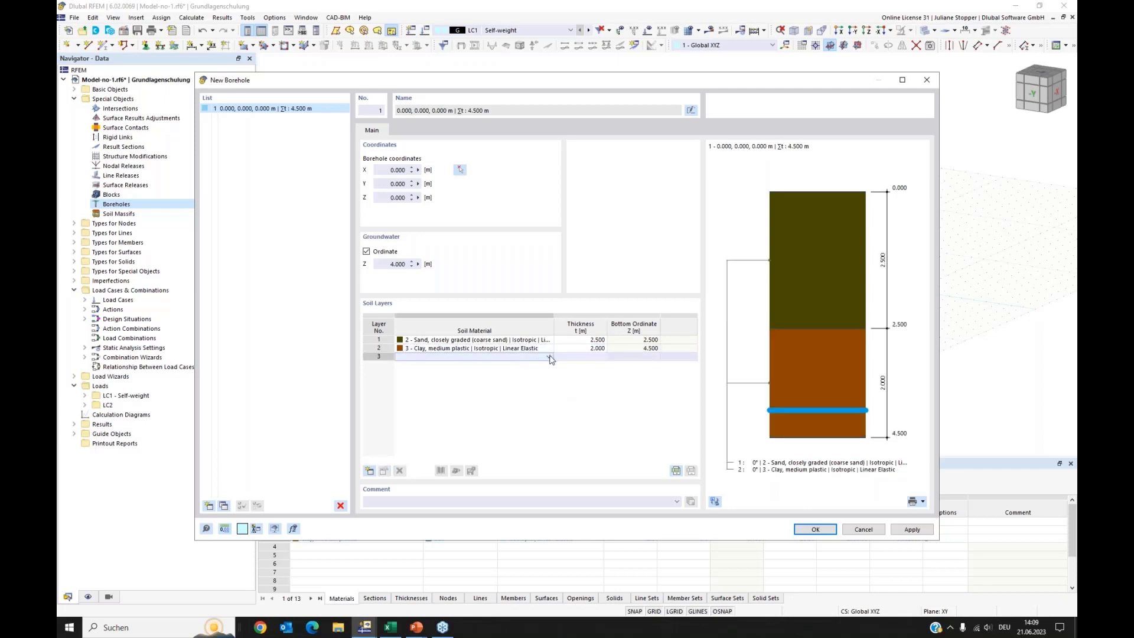
click(549, 357)
click(527, 365)
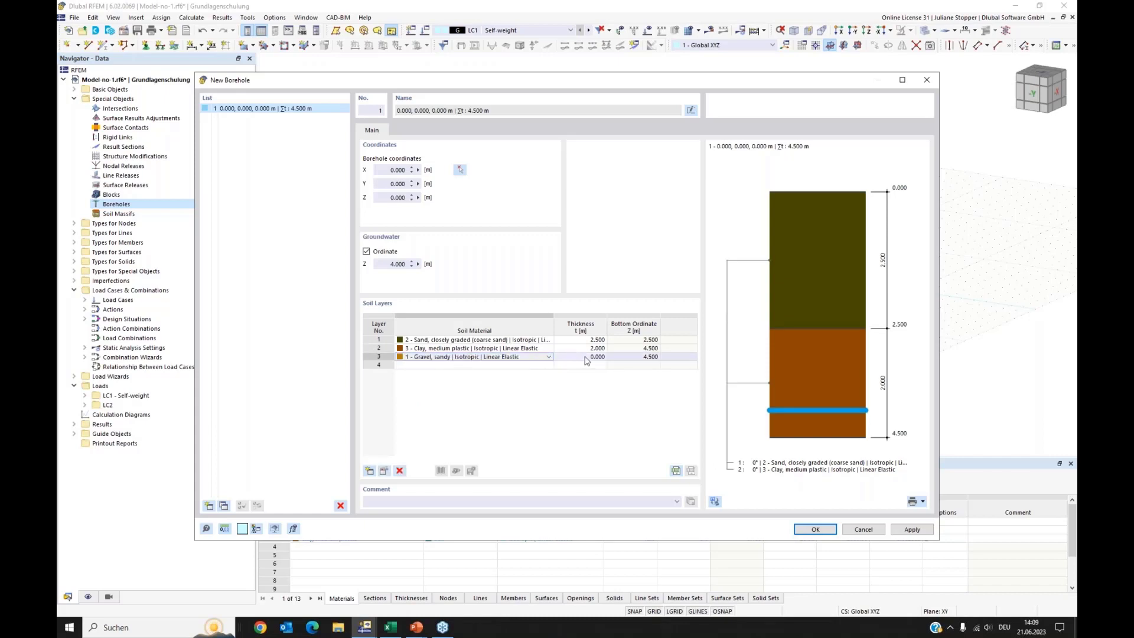
click(587, 357)
text(15)
key(Return)
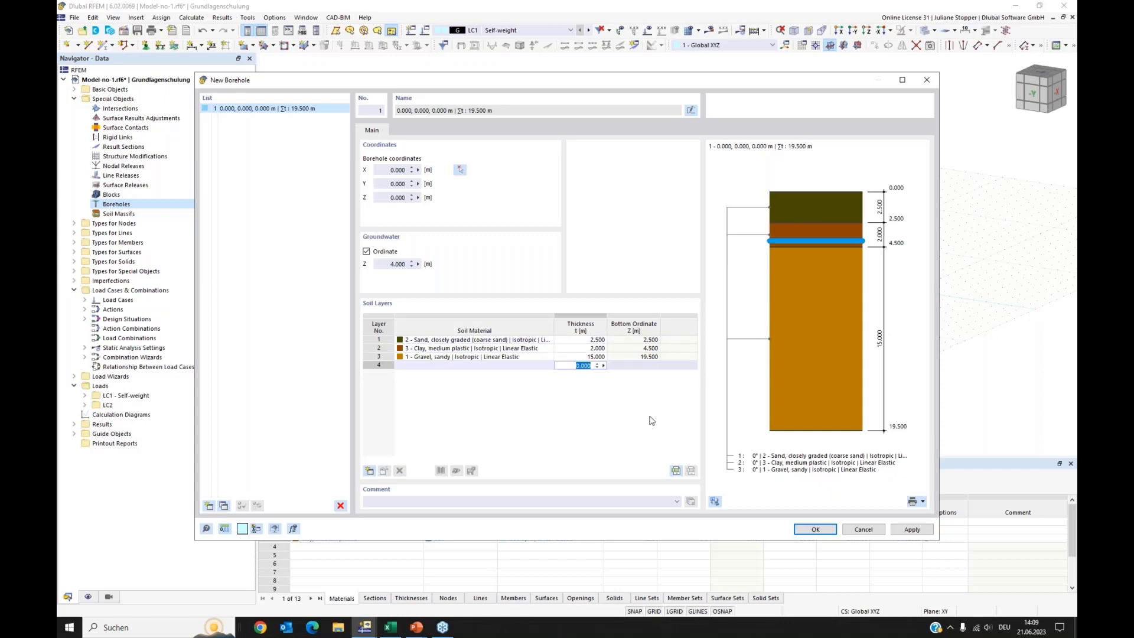
click(816, 530)
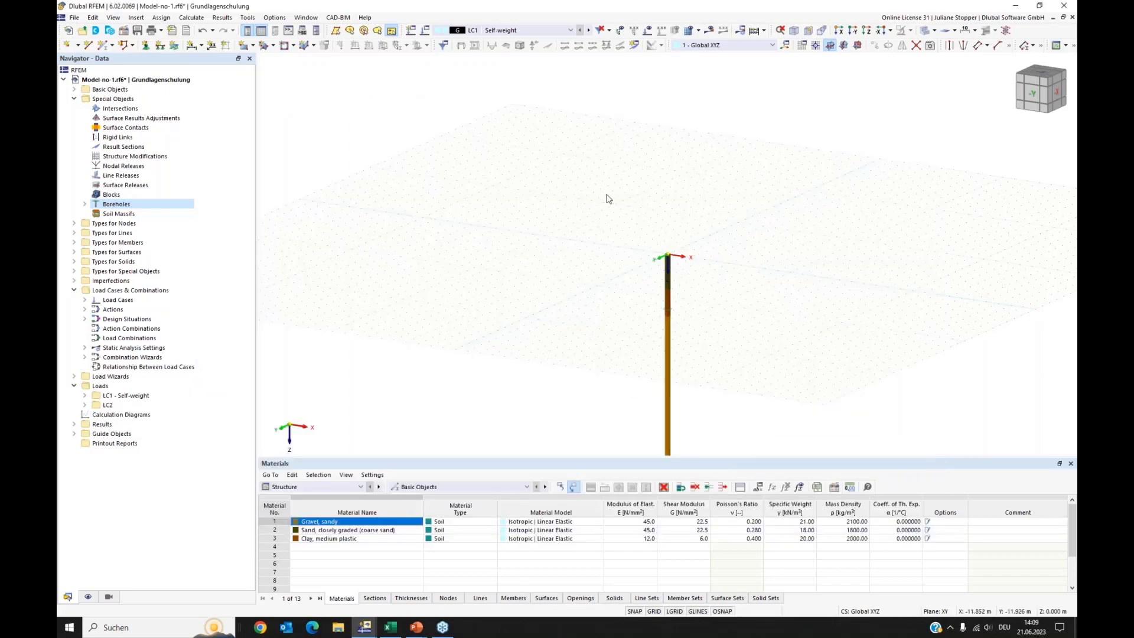
Turn off the visibility of the work plane grid so only the borehole and axes are displayed.
scroll(654, 227, up, 2)
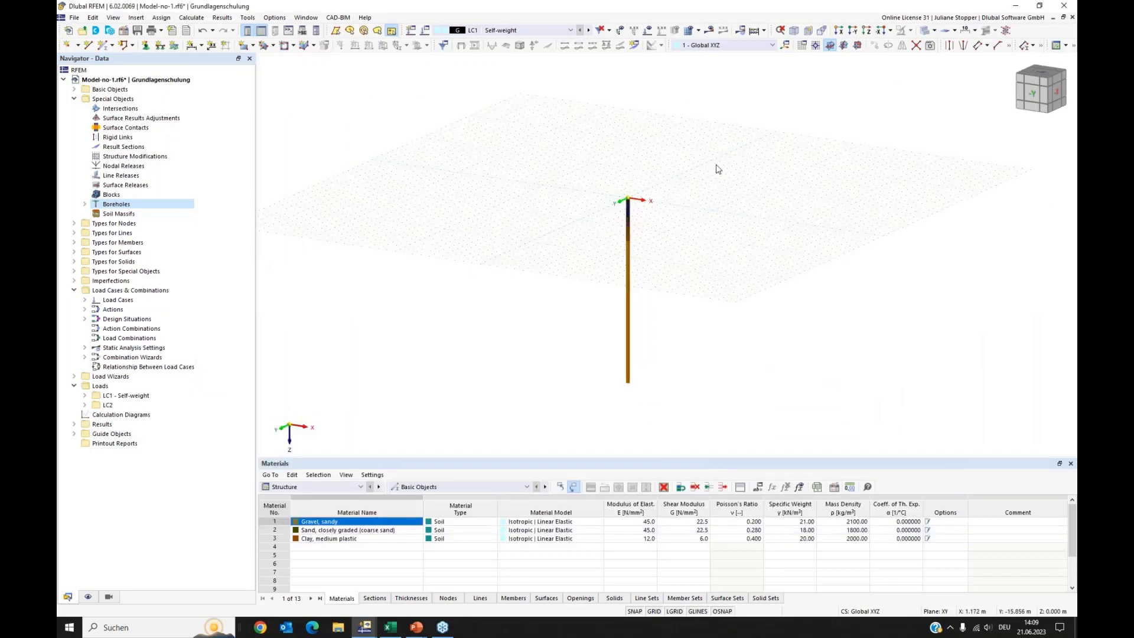
click(803, 47)
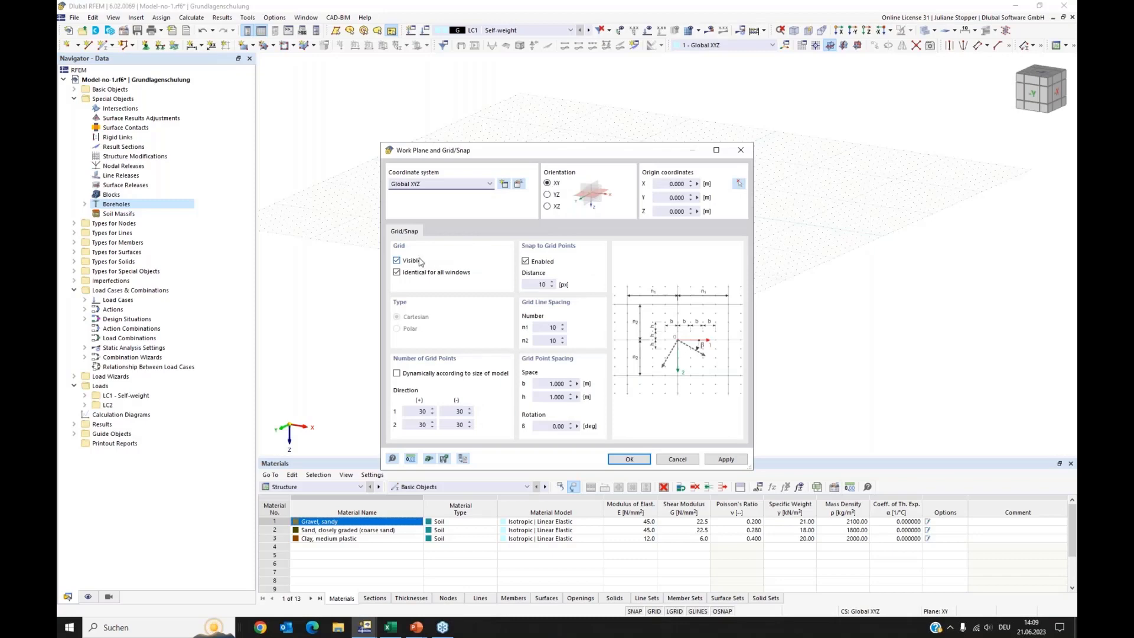
click(397, 261)
click(624, 461)
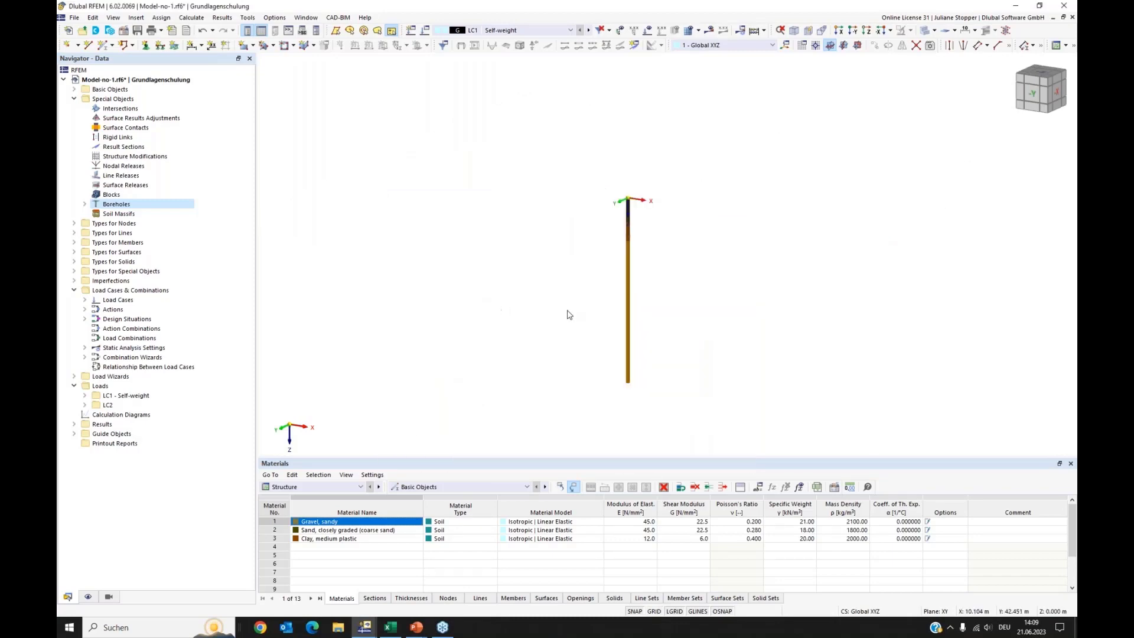
scroll(628, 206, up, 2)
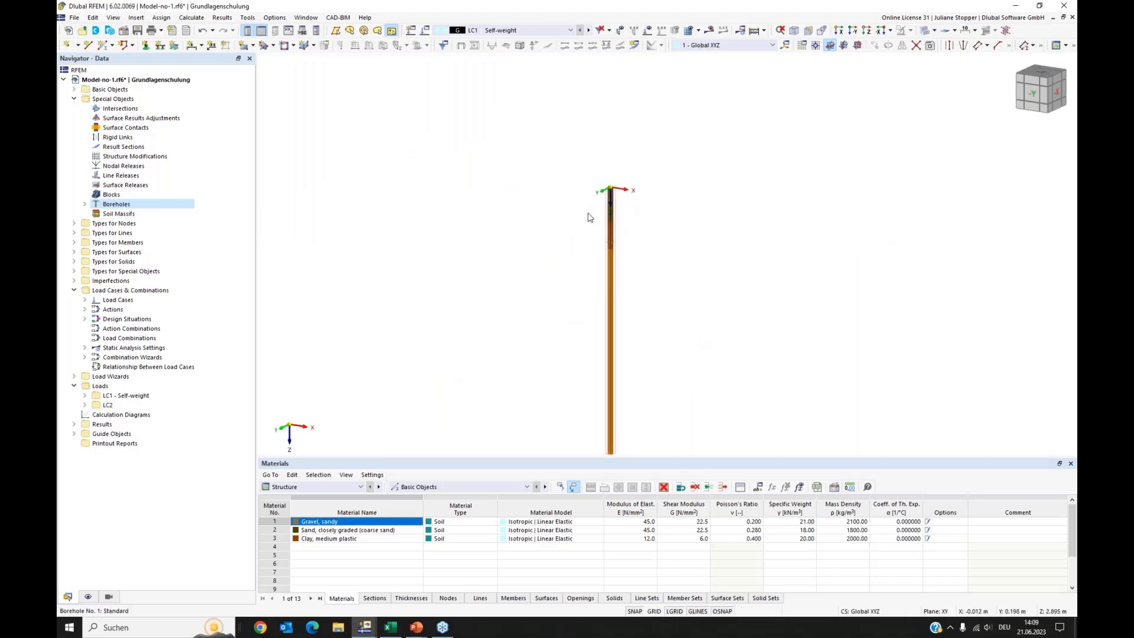
scroll(567, 217, down, 1)
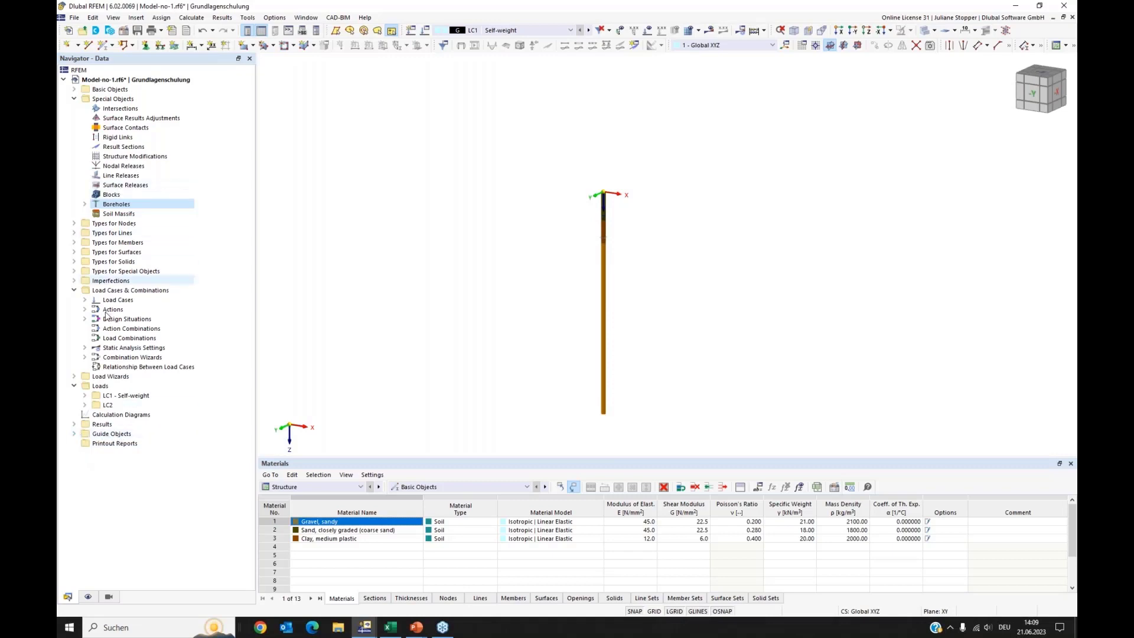
Create a background layer from the file Lageplan_Aufschlussbohrungen.dxf in the 01_Lageplan_Aufschluesse-dxf folder.
click(73, 435)
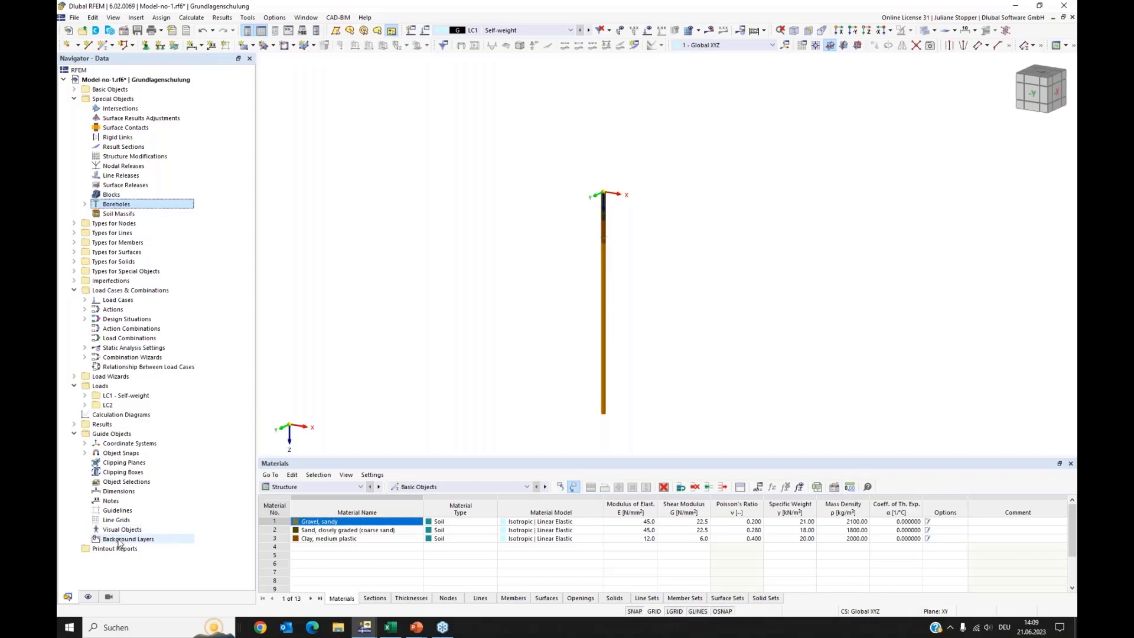
click(121, 540)
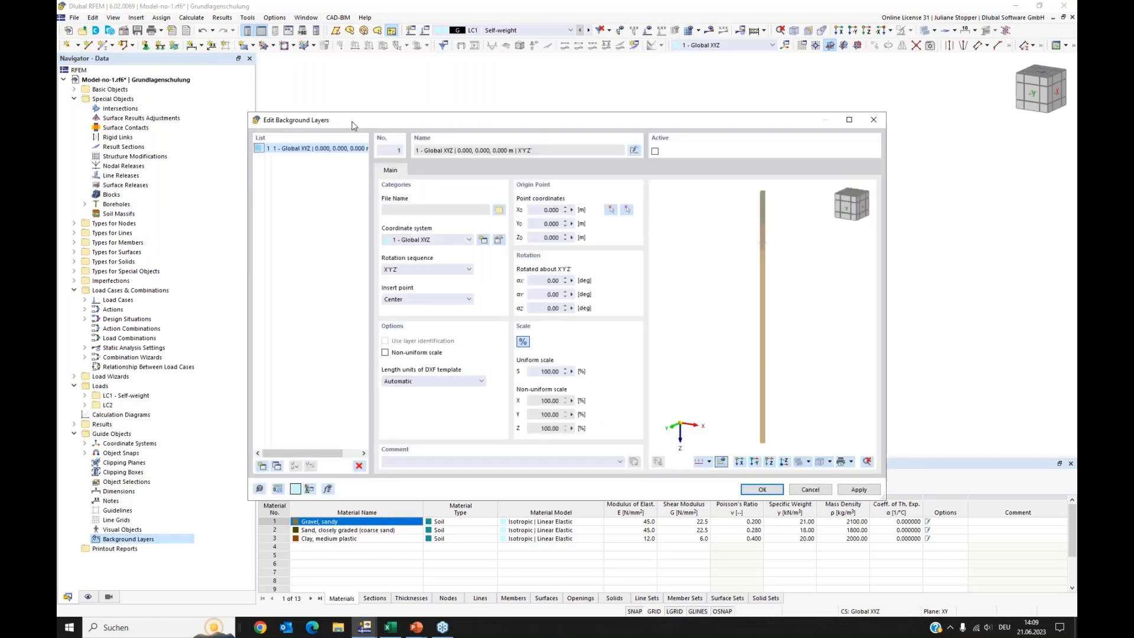
click(499, 210)
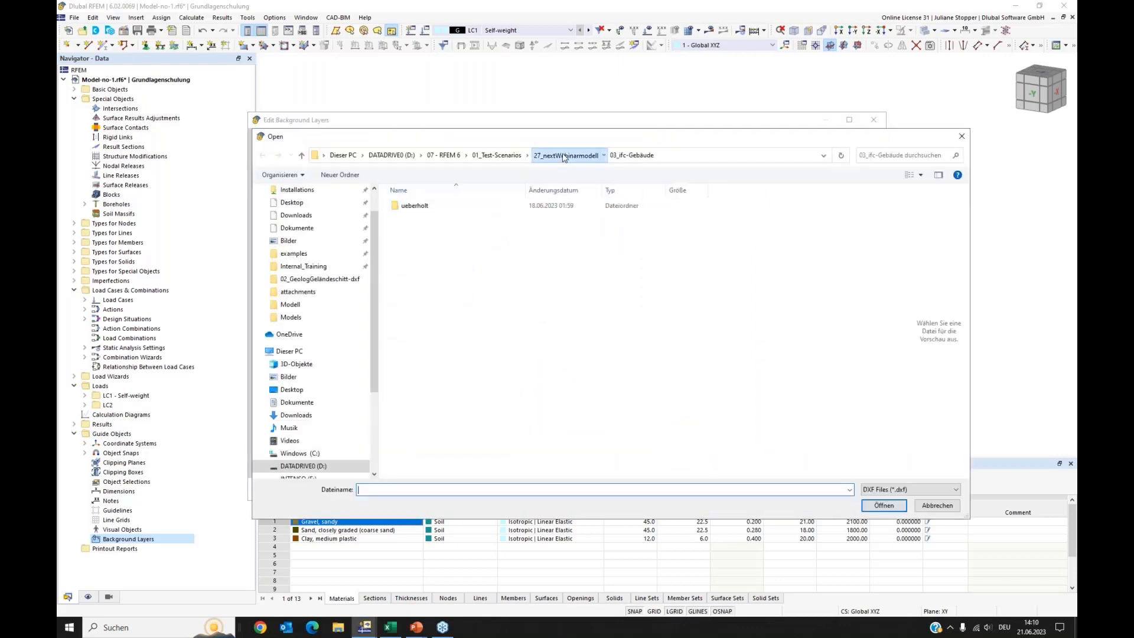
click(565, 157)
double_click(424, 206)
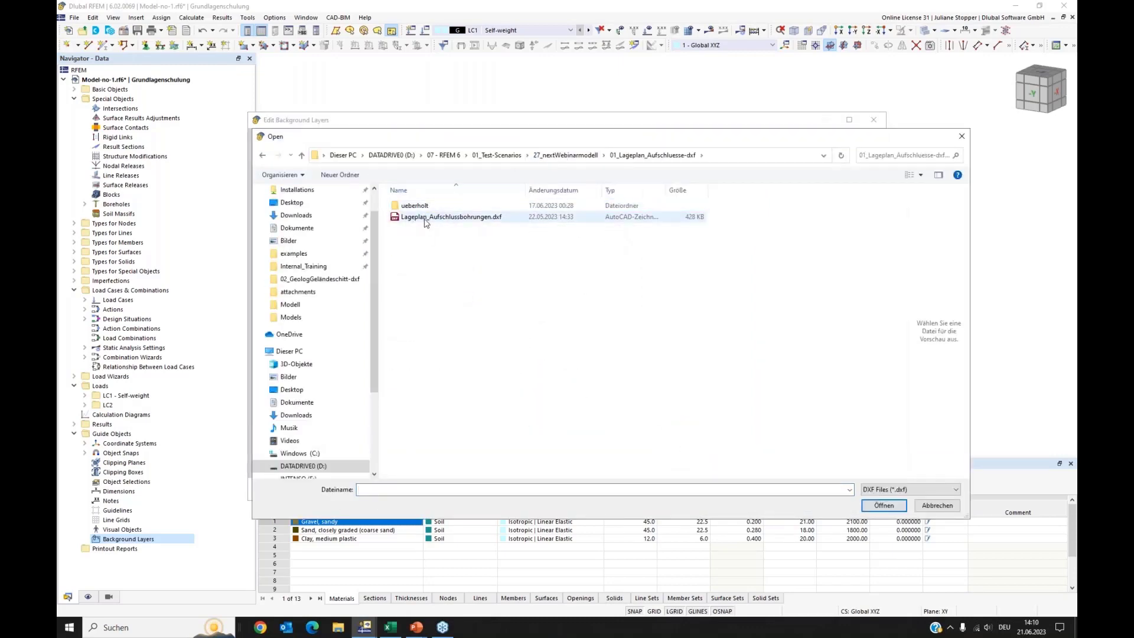
click(425, 219)
click(881, 507)
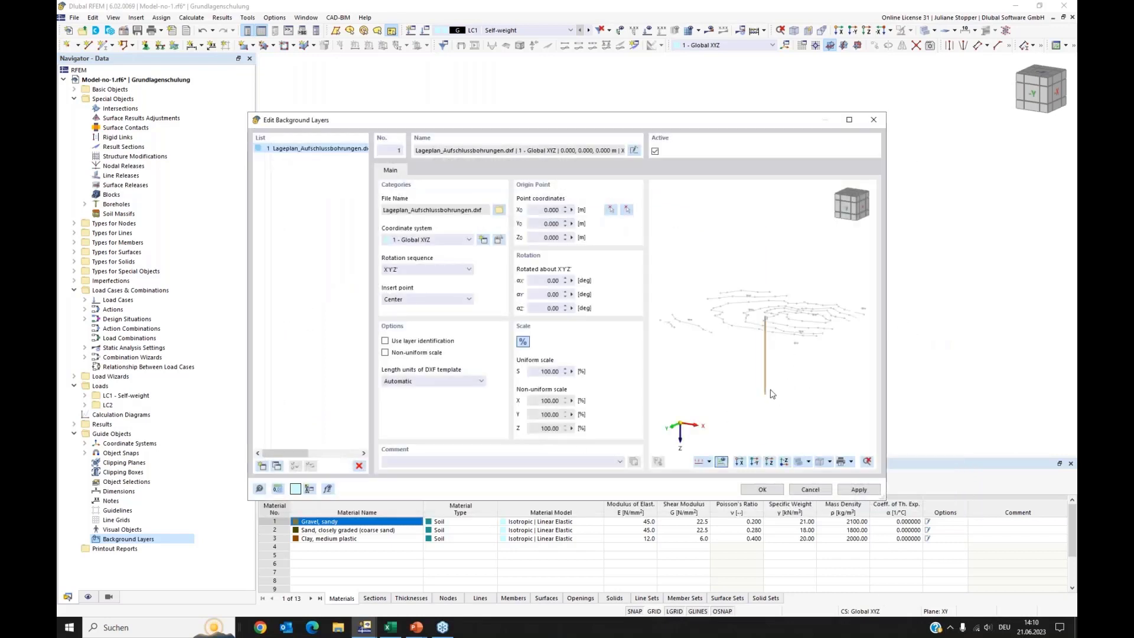
View the background layer preview from above and set its rotation about Z to 180°.
click(770, 461)
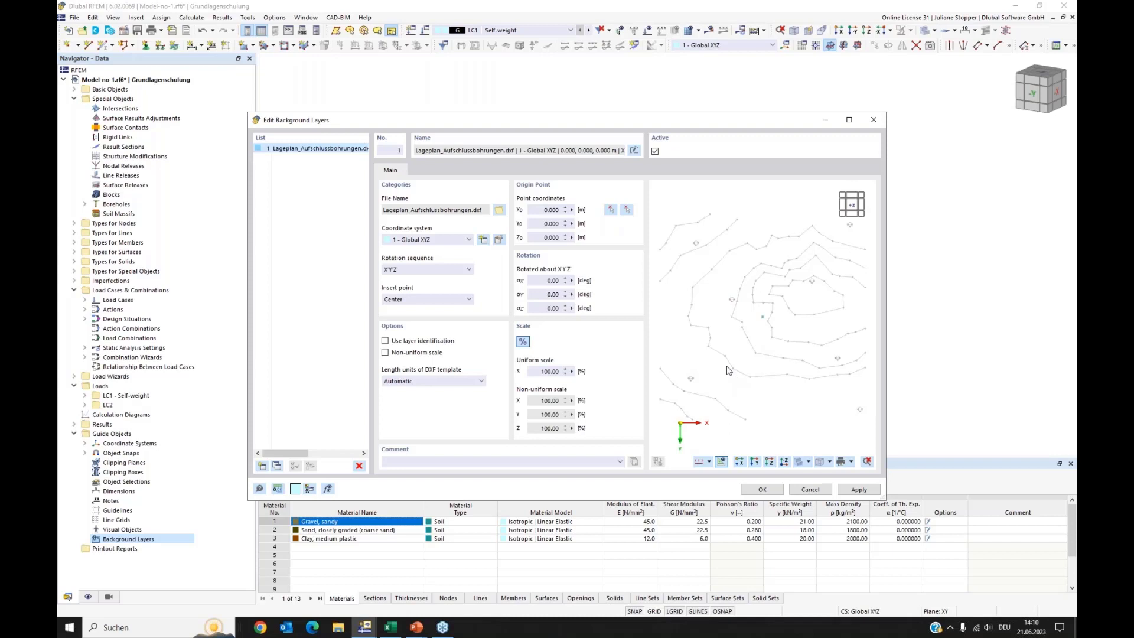
click(543, 309)
click(547, 294)
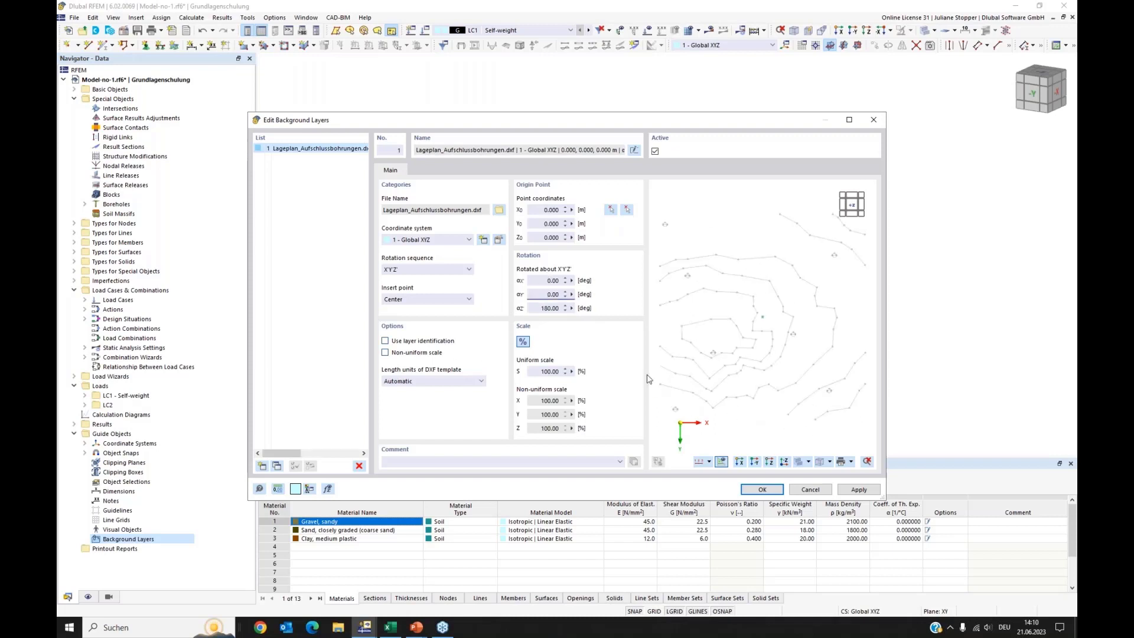
Enable layer identification for the background layer, exclude the DL_NODES layer and save the settings.
click(386, 341)
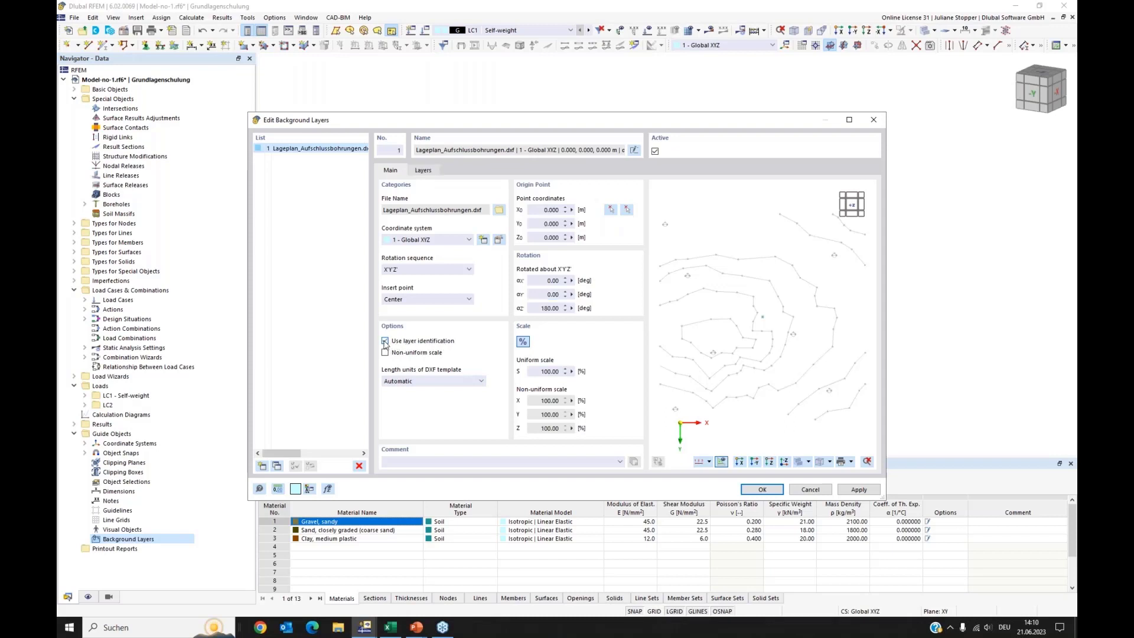
click(423, 172)
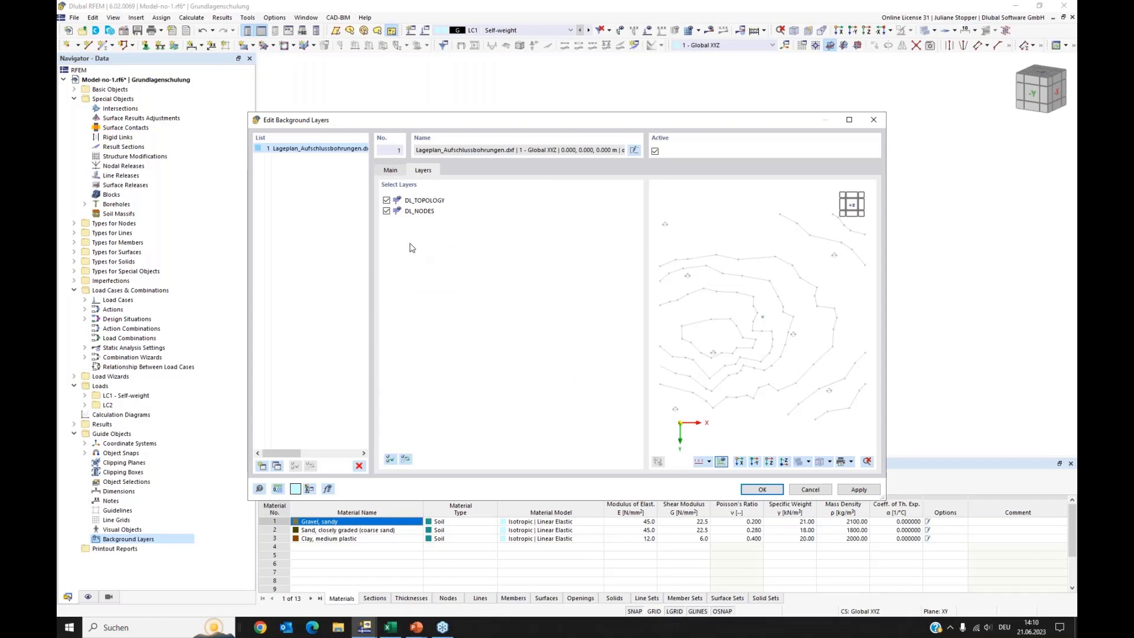
click(387, 212)
click(761, 490)
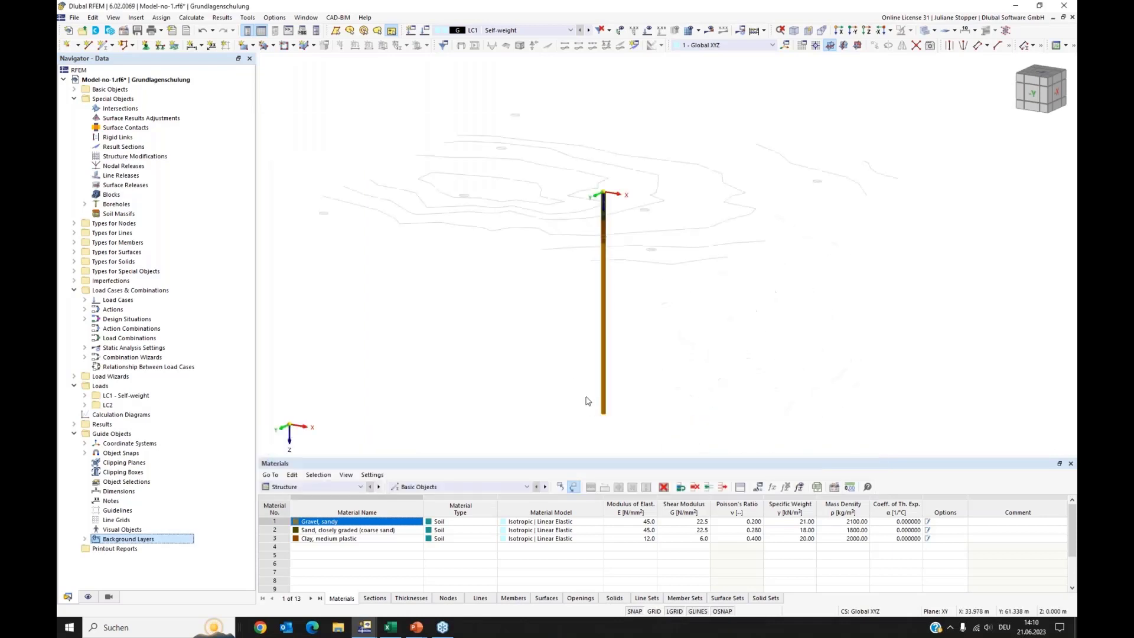
Limit the Standard object snap to centers and focuses and background layers by disabling nodes, guidelines and line grids, and set it active.
click(866, 31)
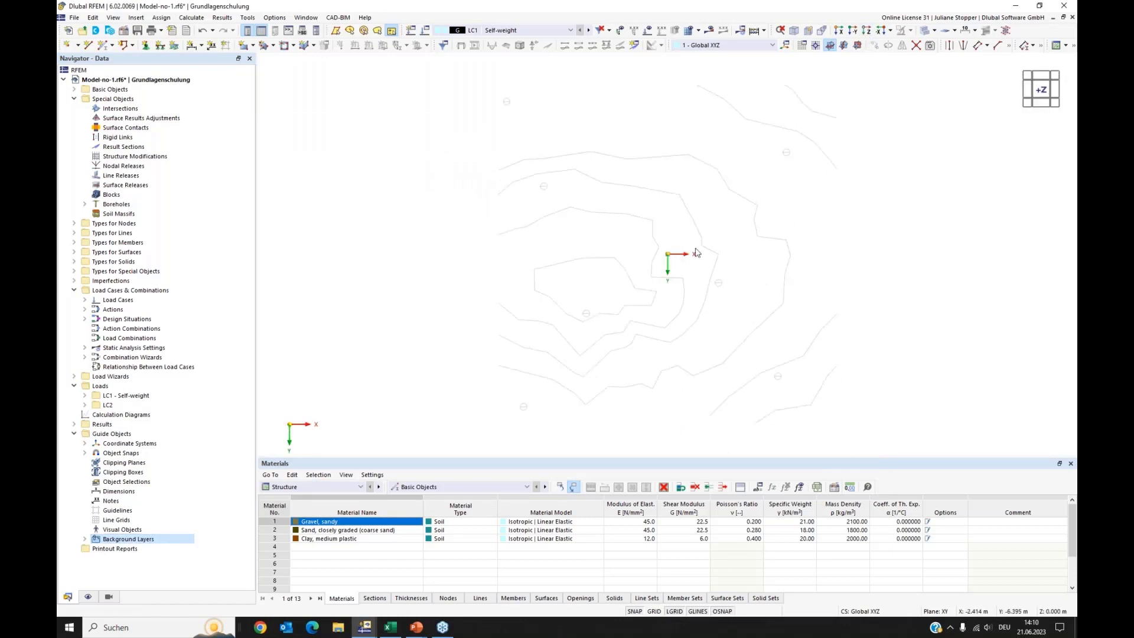
ctrl+middle_drag(768, 341, 768, 287)
middle_drag(567, 252, 561, 274)
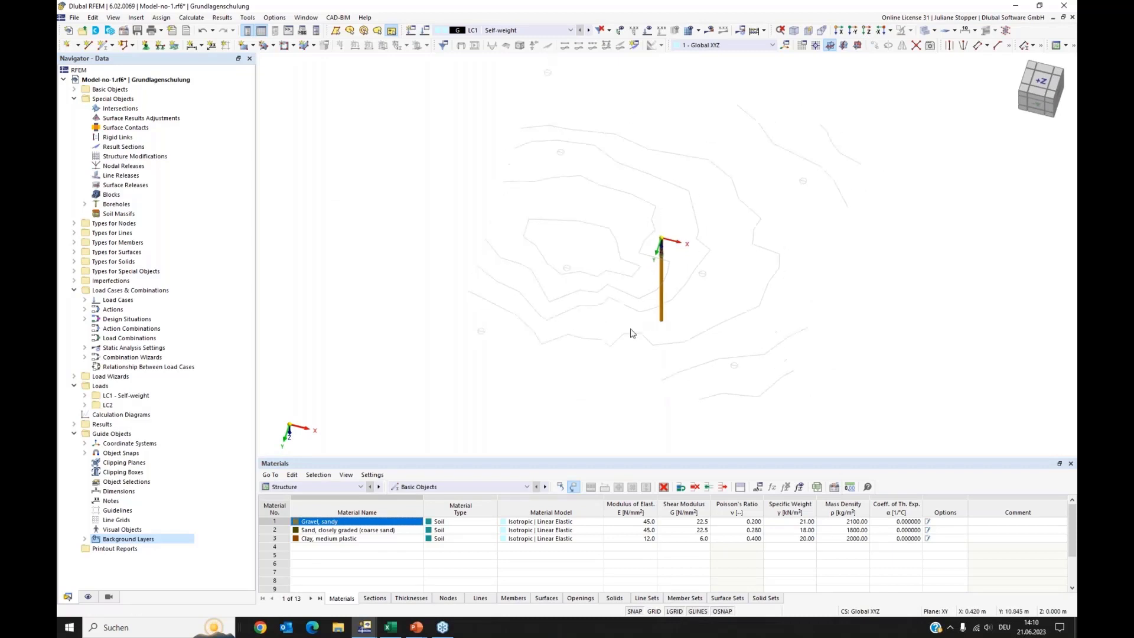
ctrl+middle_drag(632, 333, 640, 298)
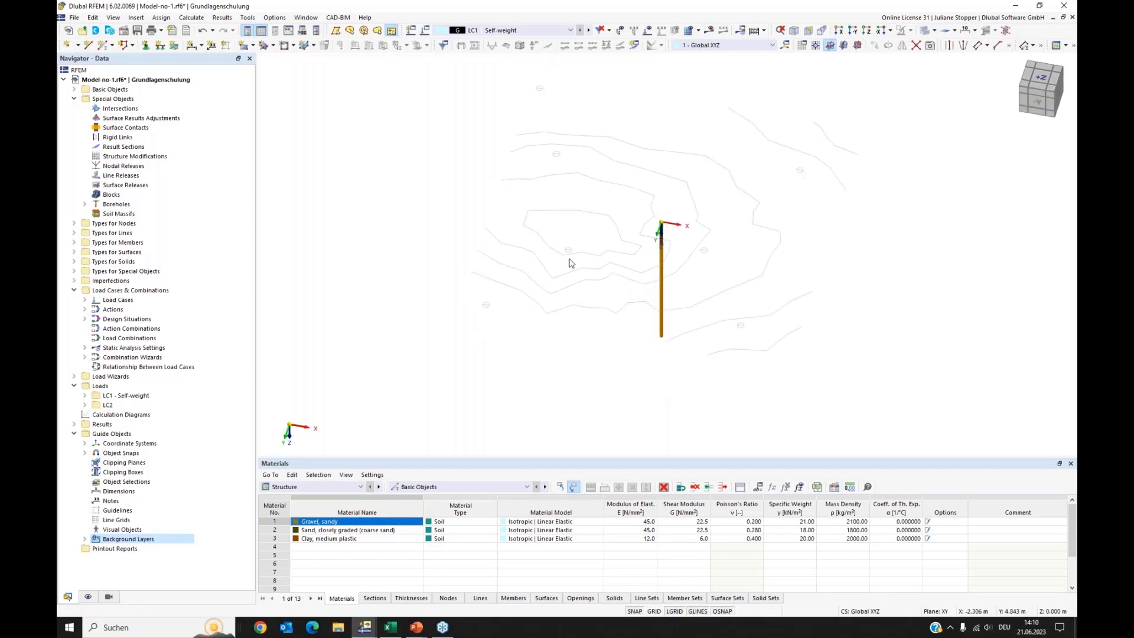
click(85, 452)
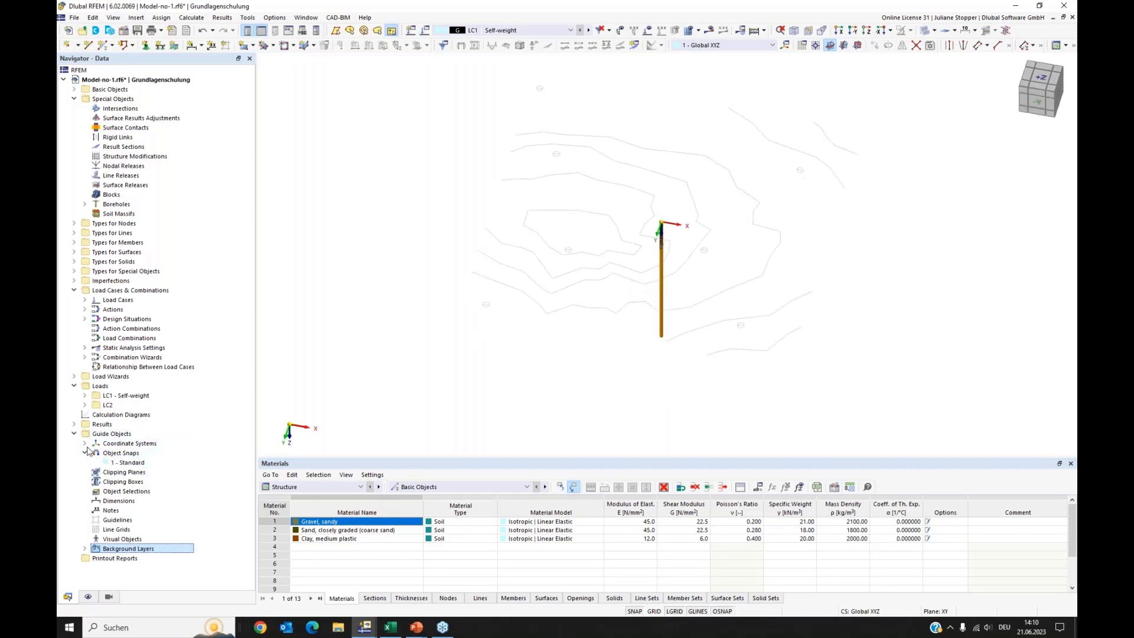
click(127, 462)
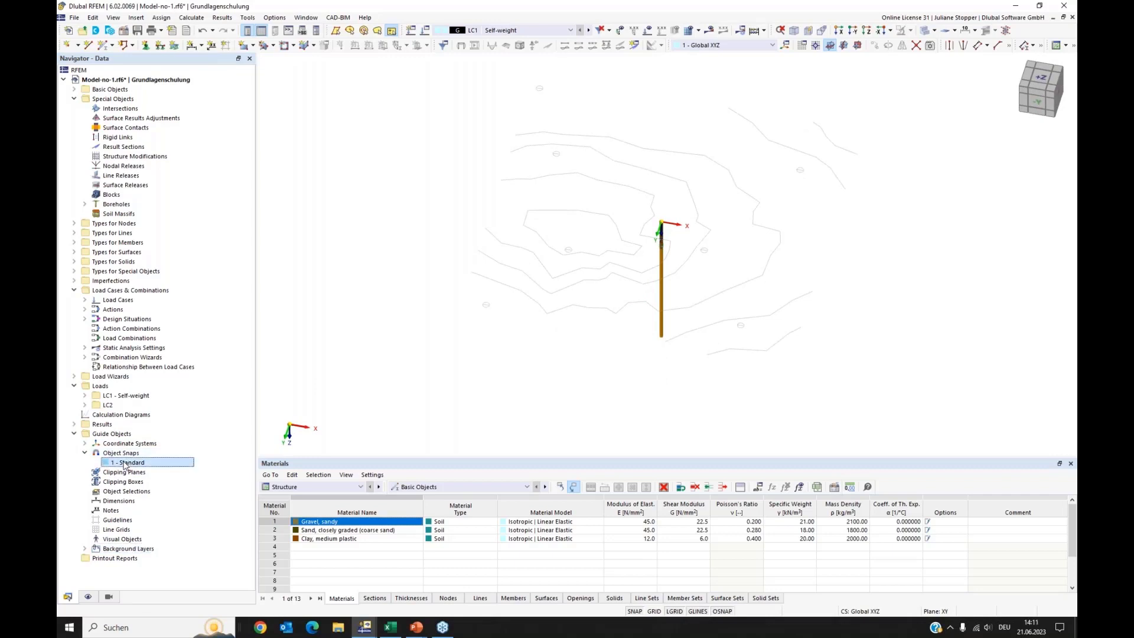
double_click(125, 464)
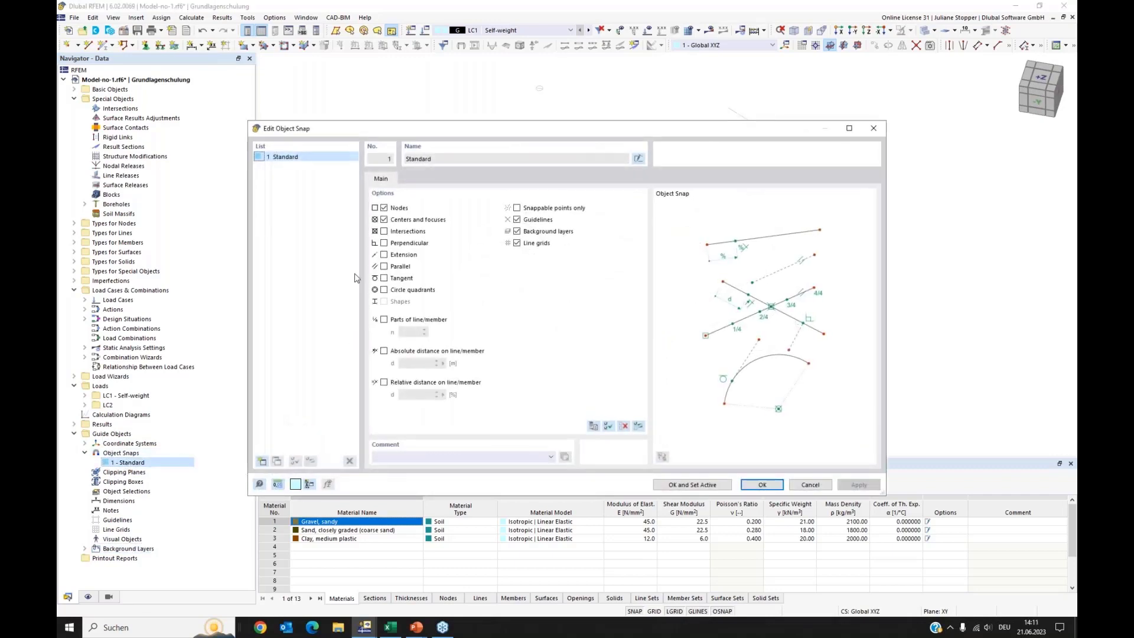
click(384, 208)
click(517, 244)
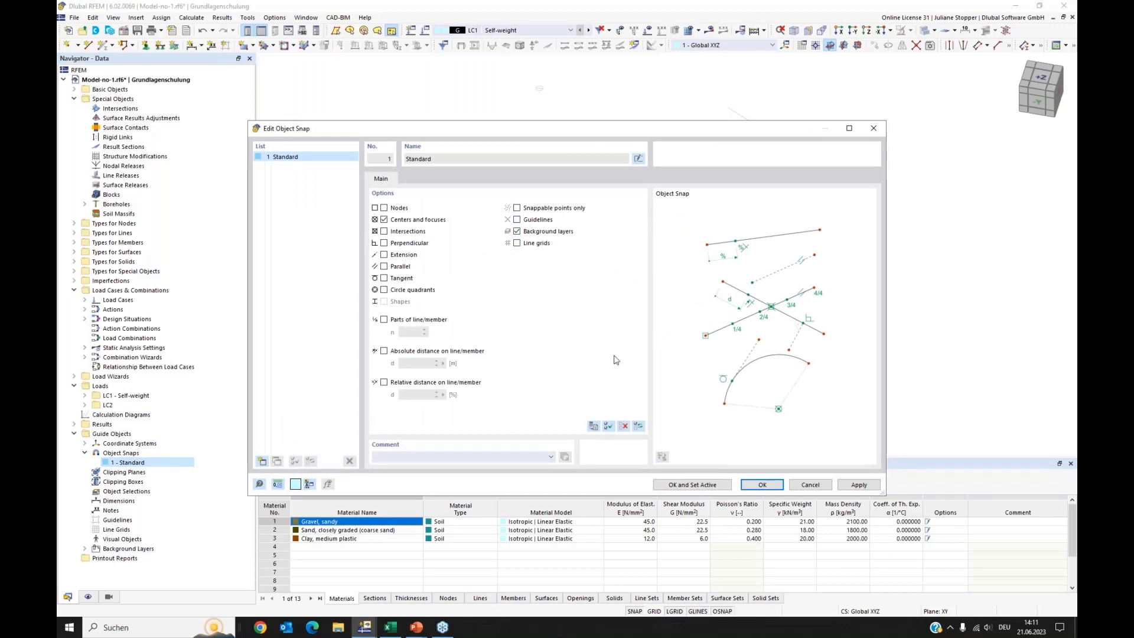
click(693, 485)
Place a new node at the top of the borehole near the global origin.
scroll(681, 195, up, 3)
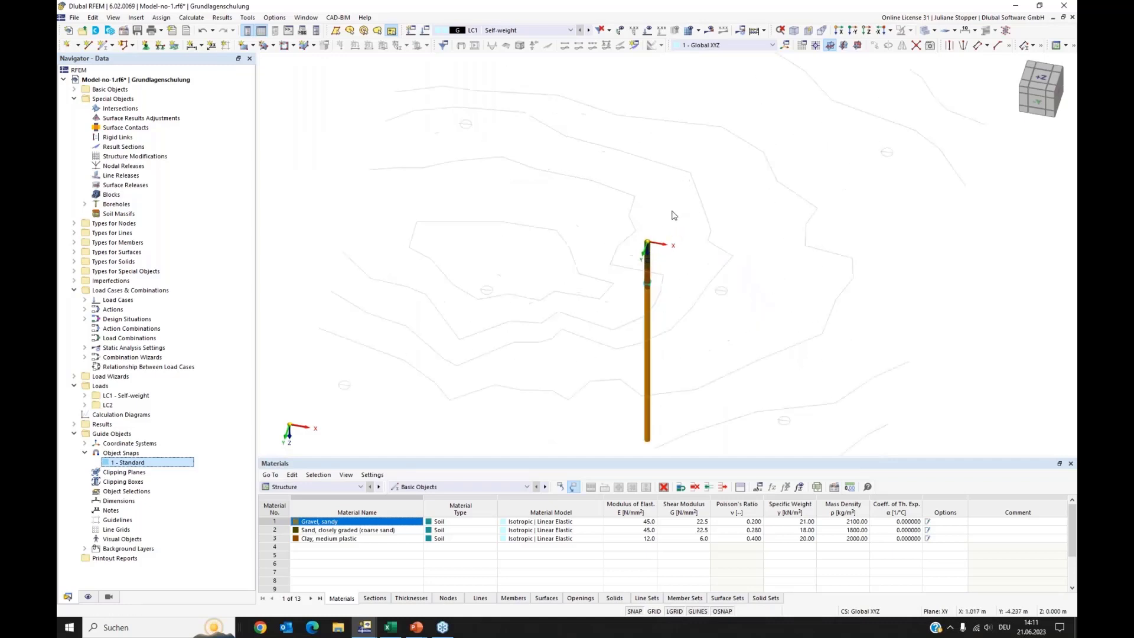
scroll(665, 237, down, 2)
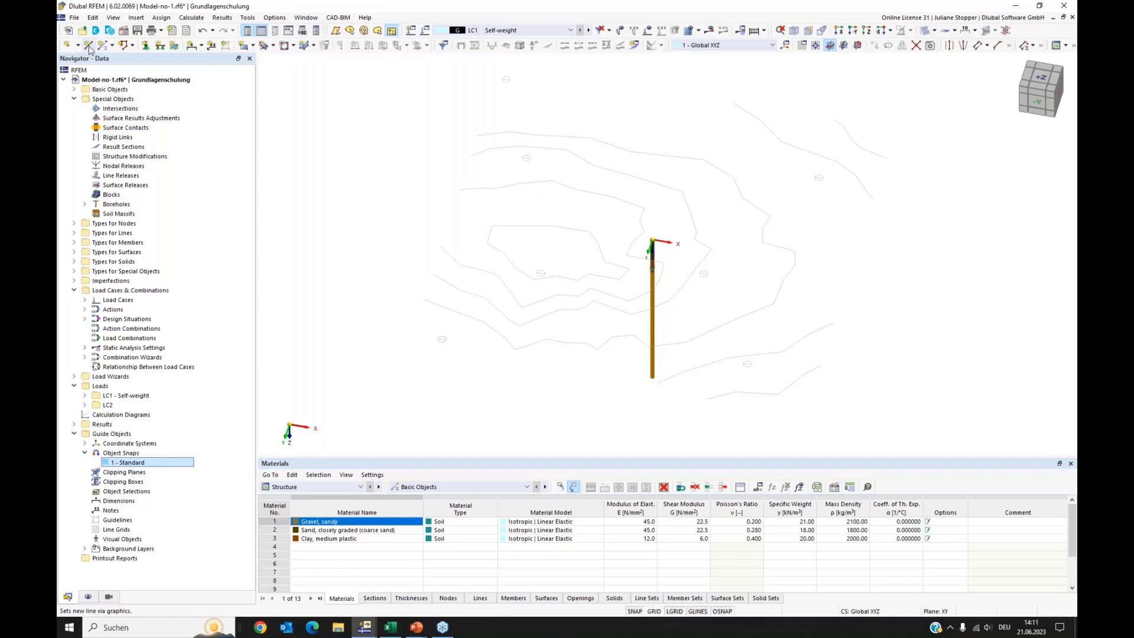
click(67, 45)
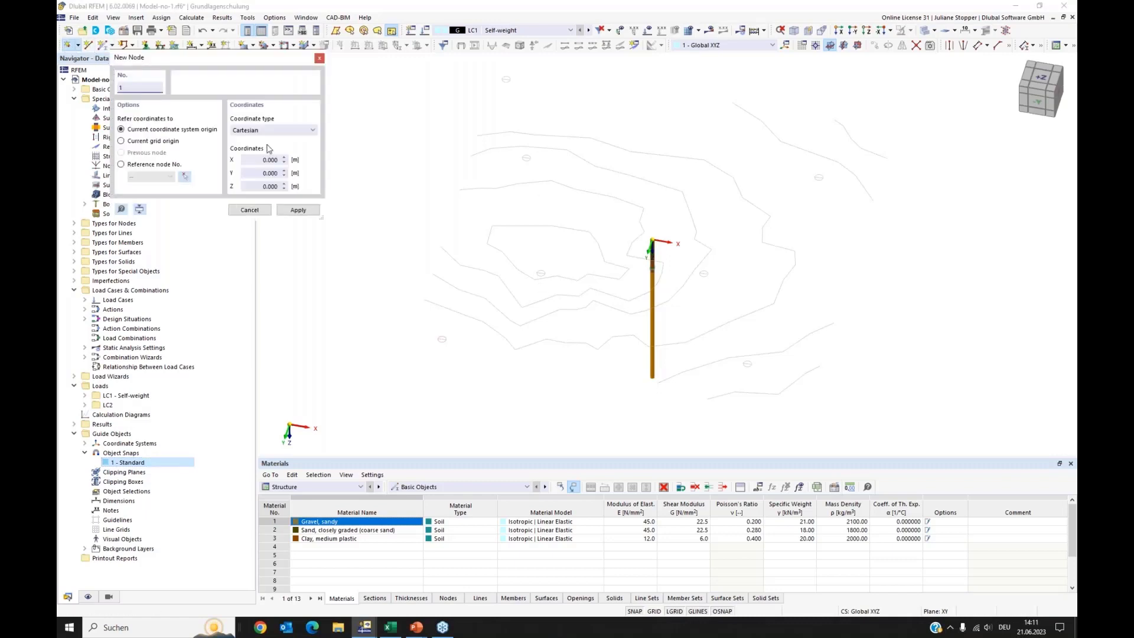
scroll(681, 245, up, 2)
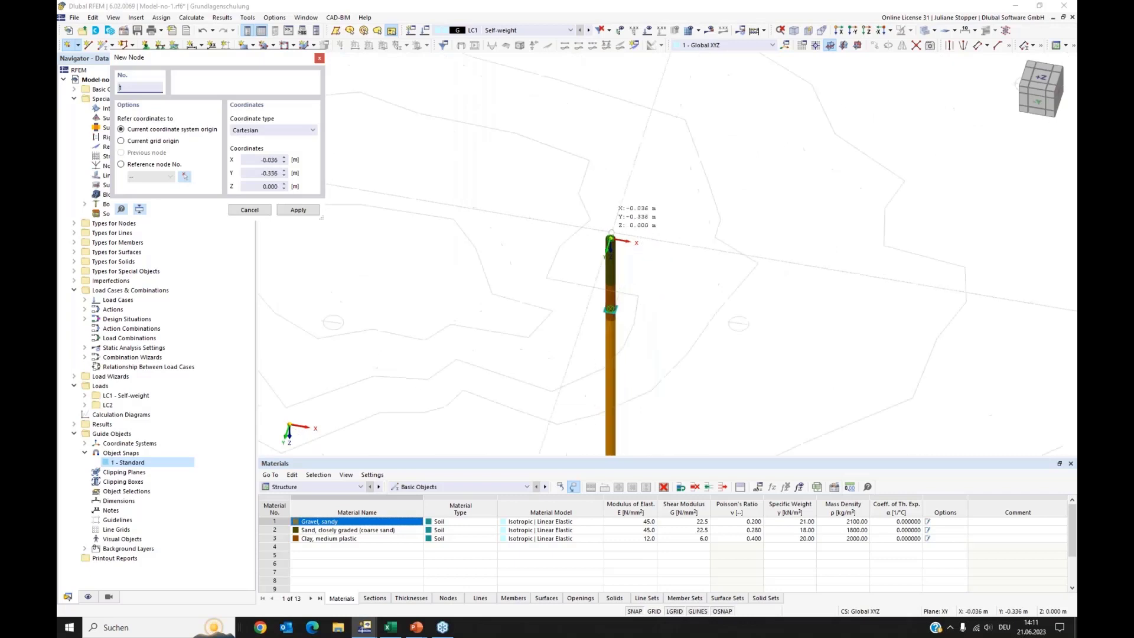
click(605, 230)
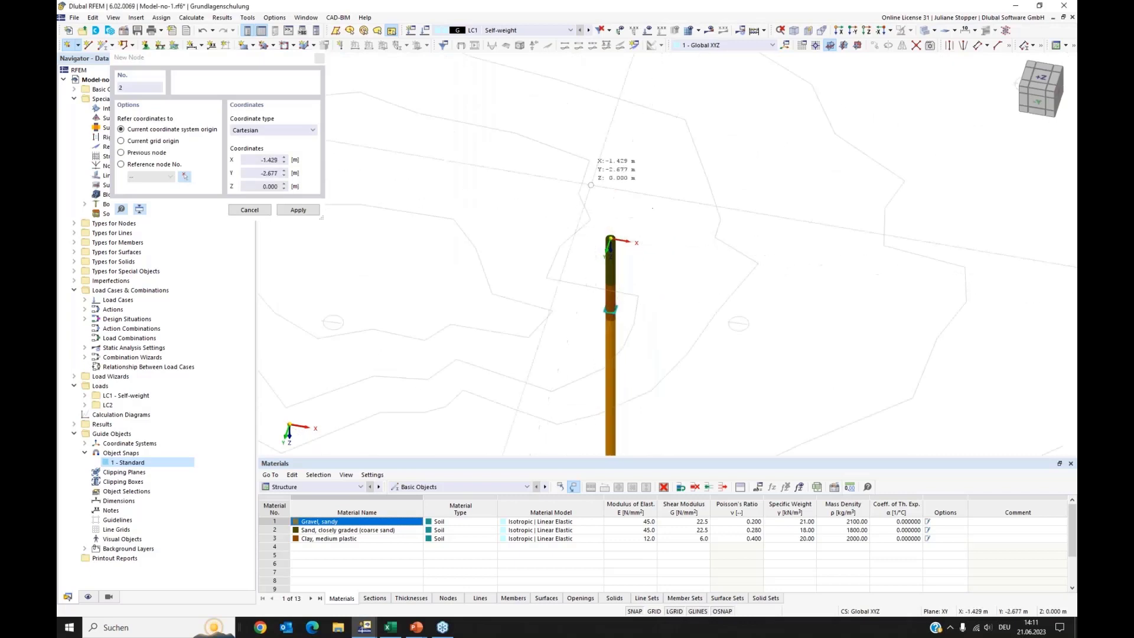
Leave node placement and copy the borehole from the global origin onto the seven circle centers of the background layer.
key(Escape)
scroll(633, 222, down, 2)
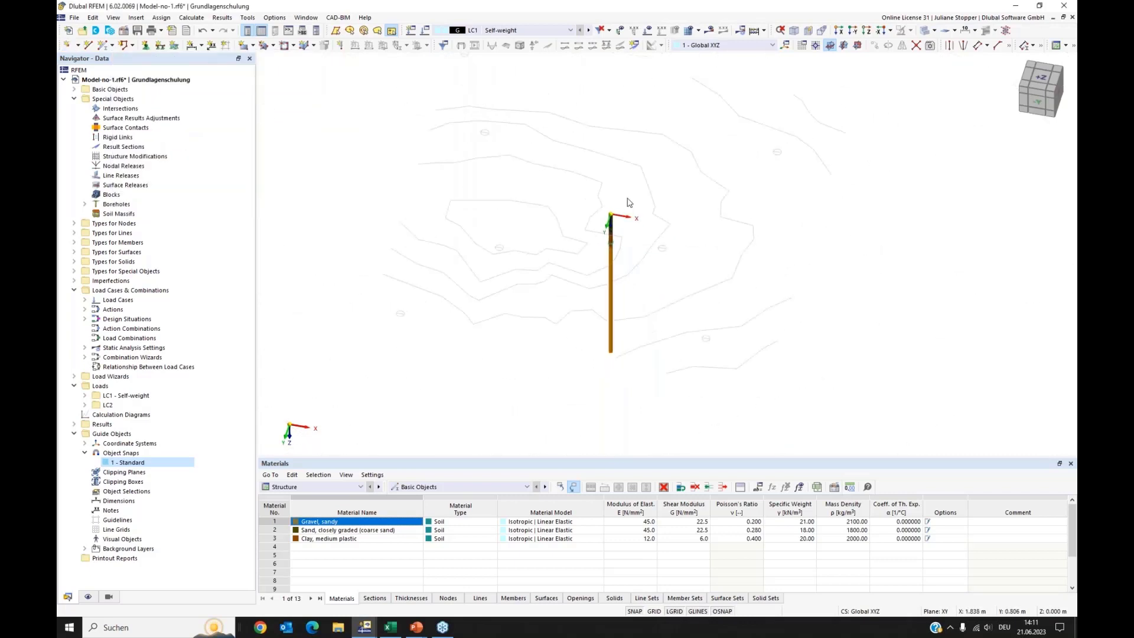
scroll(618, 204, down, 3)
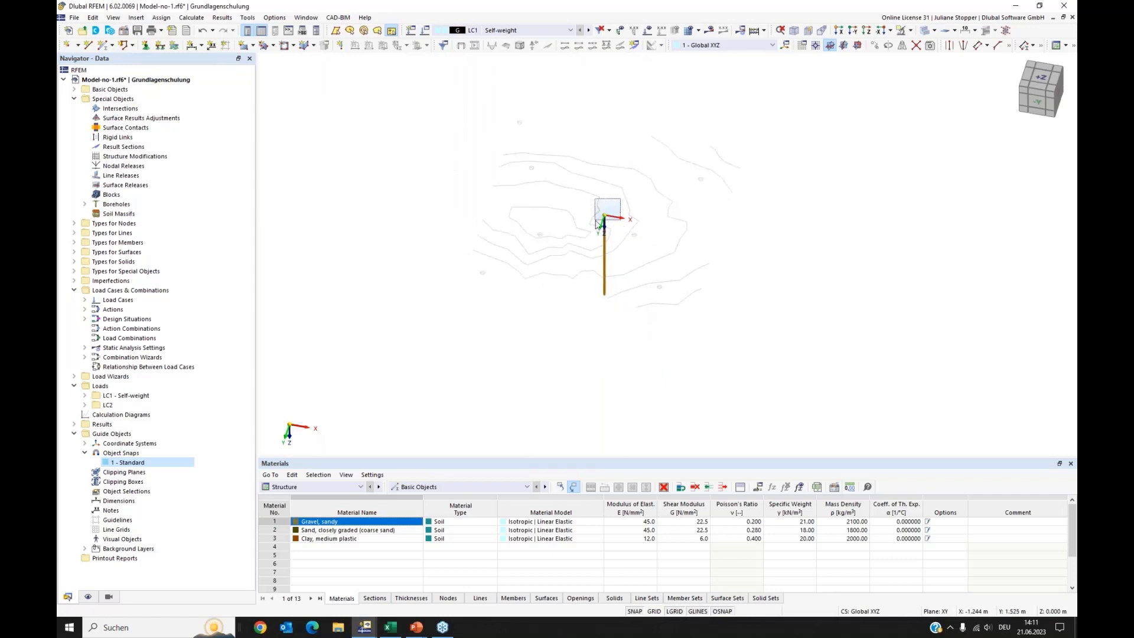
scroll(607, 222, up, 2)
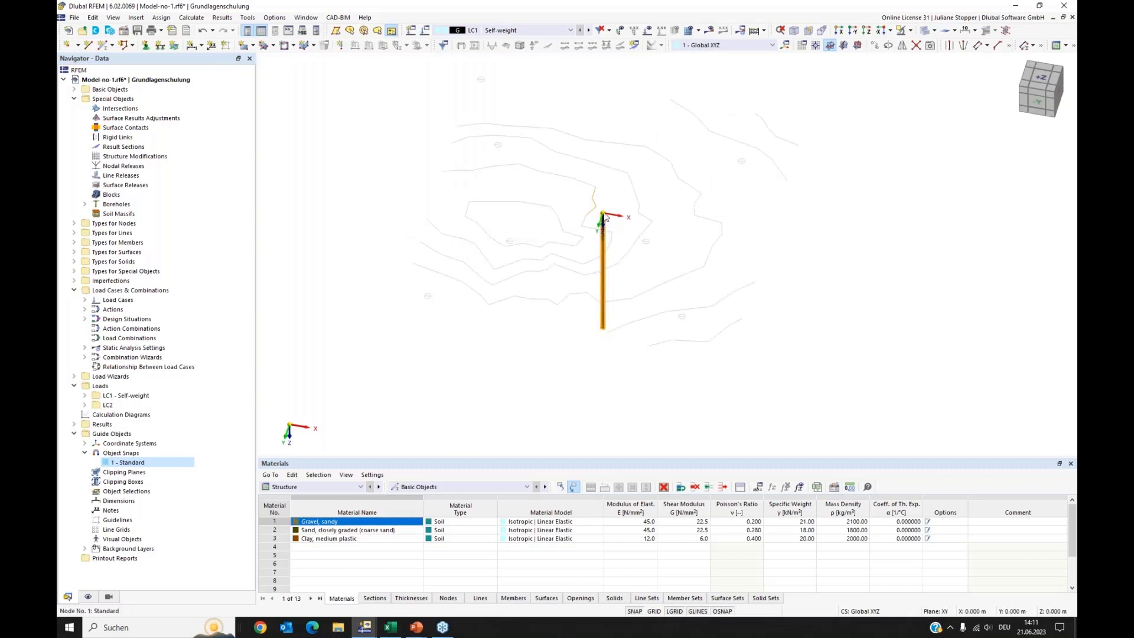
mouse_move(606, 218)
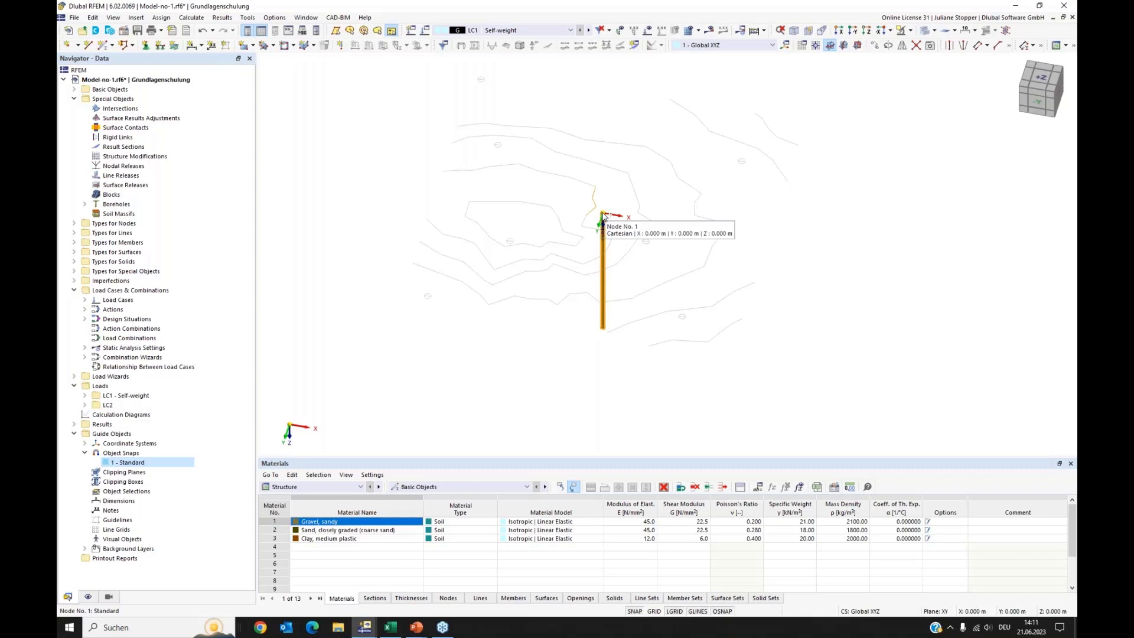
ctrl+drag(602, 214, 428, 300)
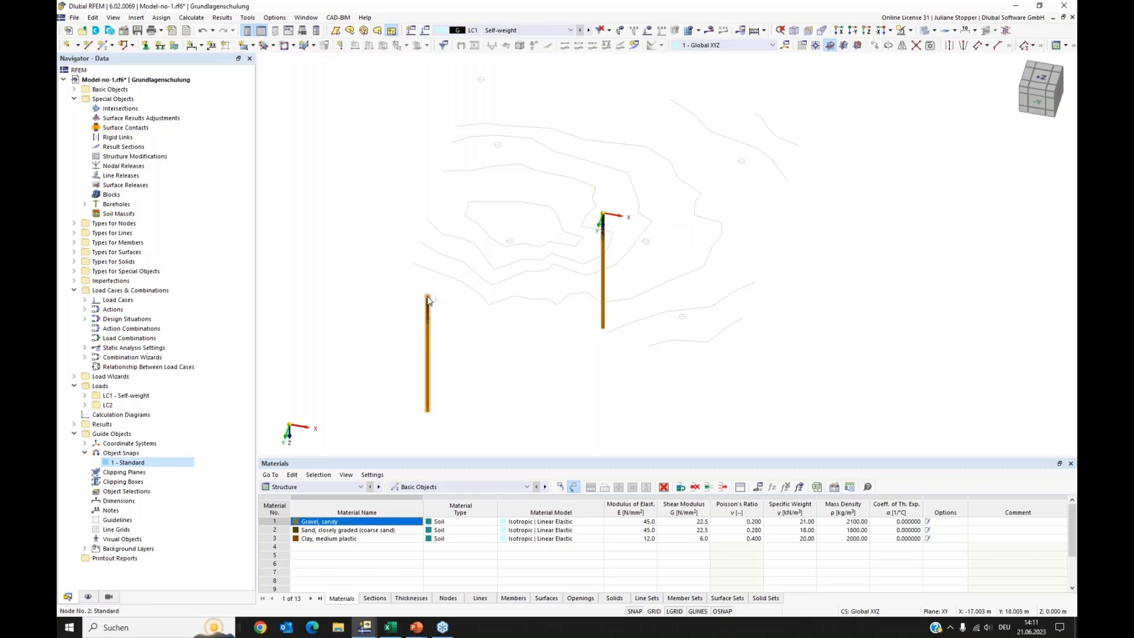
ctrl+drag(428, 298, 509, 244)
middle_drag(544, 190, 539, 231)
ctrl+drag(504, 282, 690, 367)
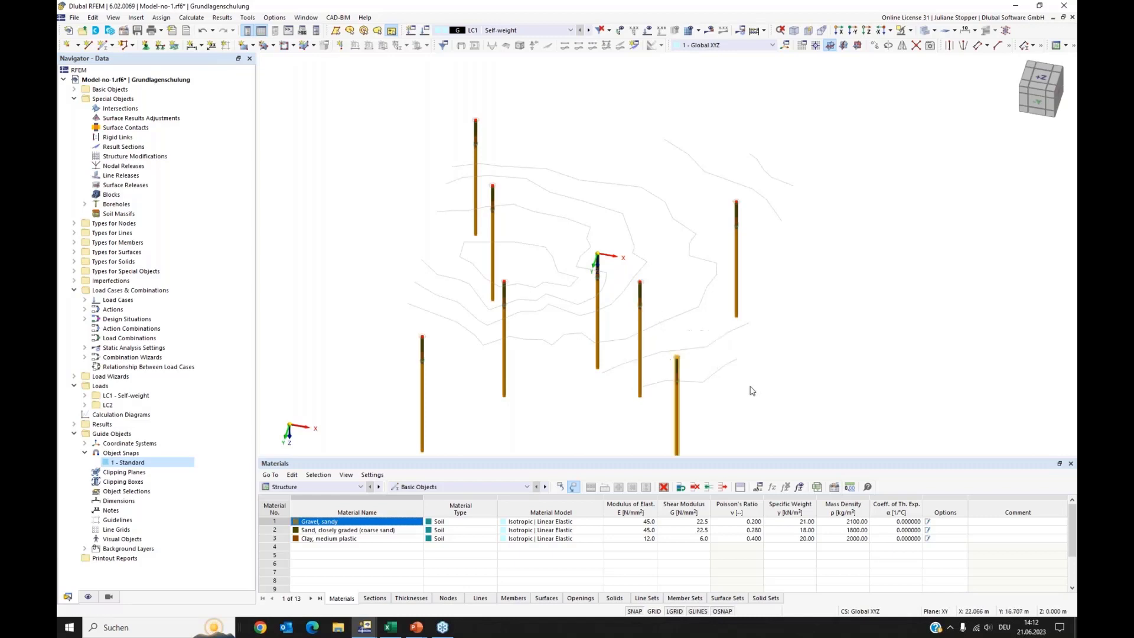
scroll(732, 364, down, 3)
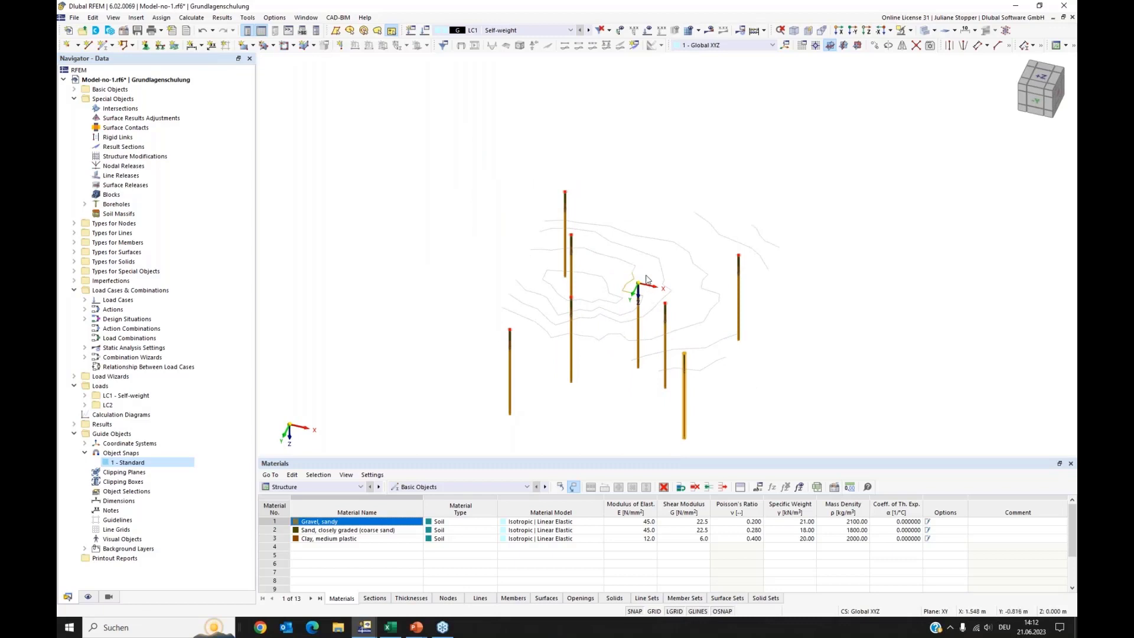
ctrl+drag(648, 274, 629, 295)
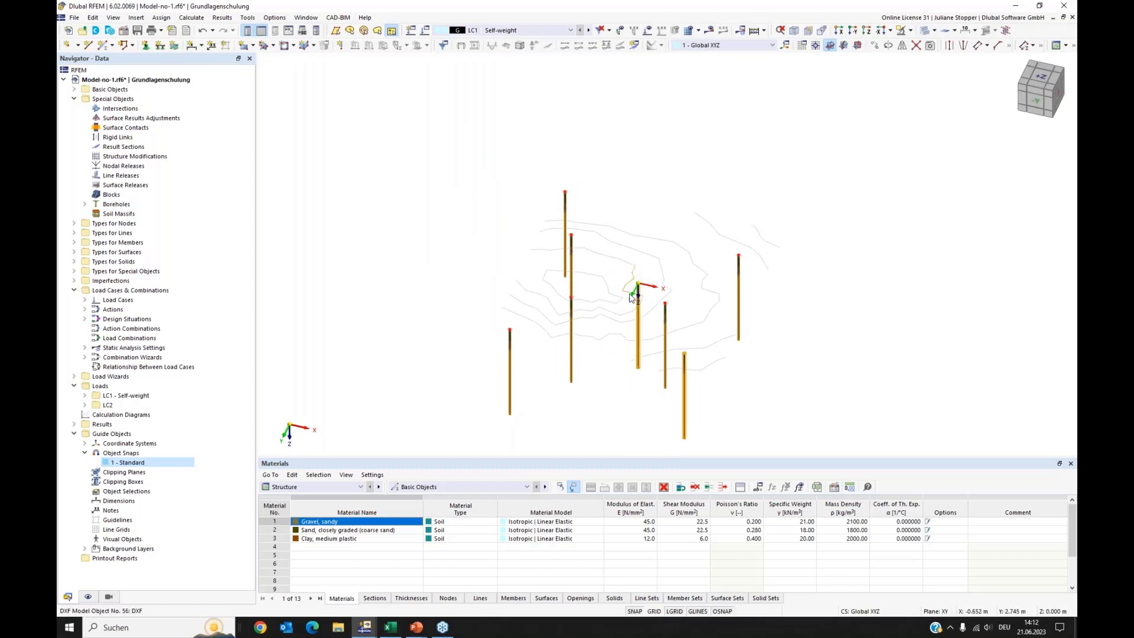
key(Delete)
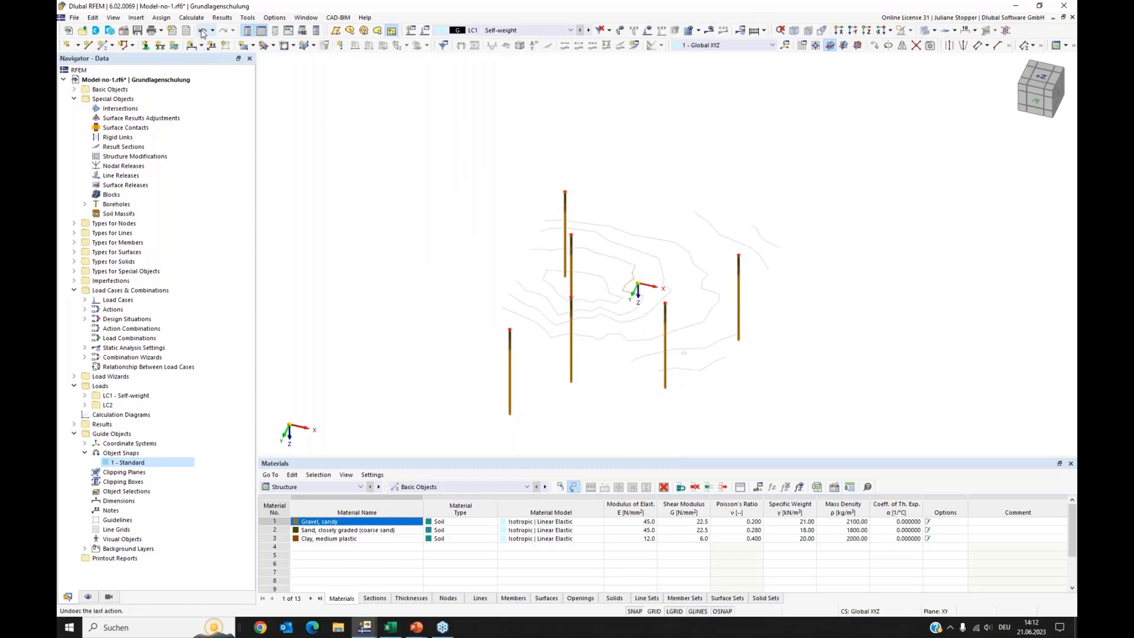
key(ctrl+z)
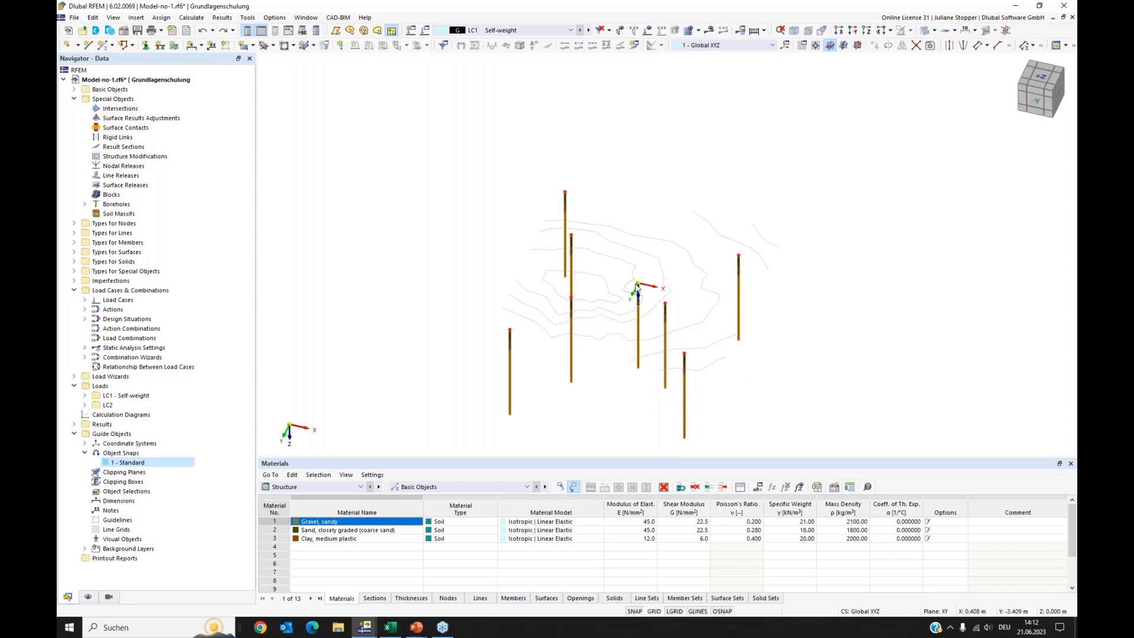
Delete only the original borehole at the global origin, keeping the copies on the site plan.
drag(647, 270, 629, 295)
key(Delete)
ctrl+middle_drag(792, 403, 660, 397)
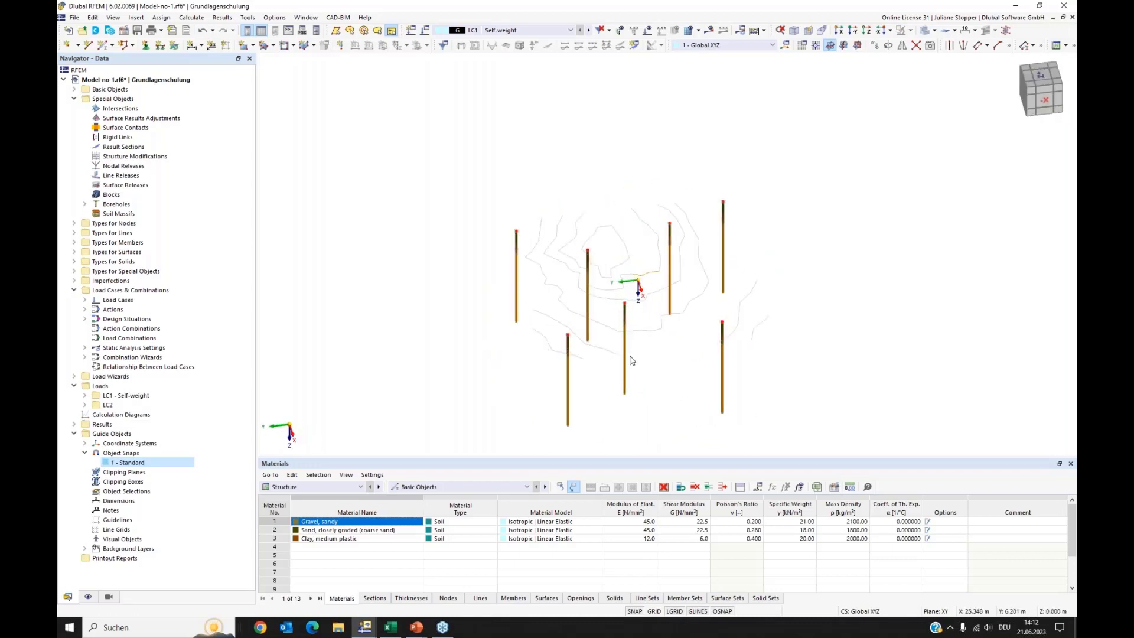
ctrl+middle_drag(529, 352, 617, 289)
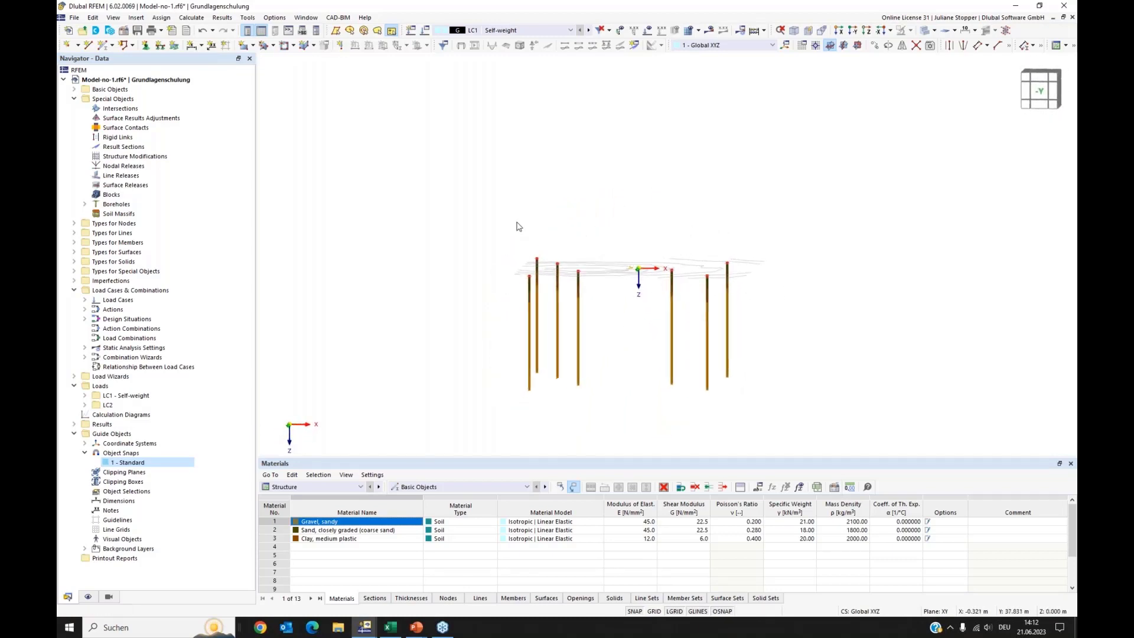
drag(658, 274, 744, 288)
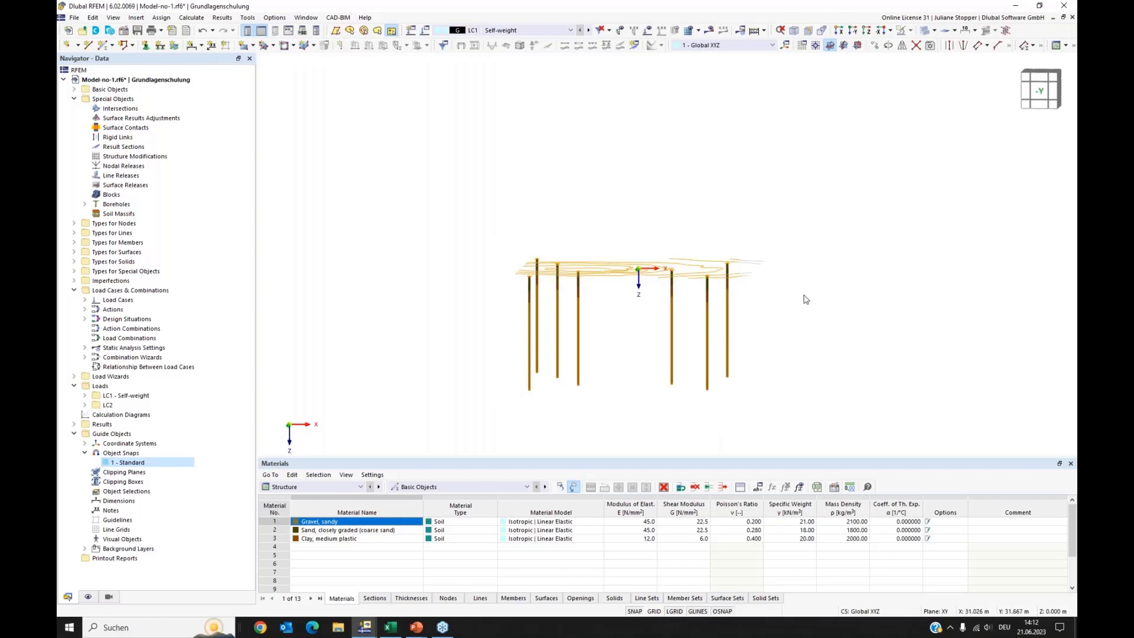
ctrl+middle_drag(807, 300, 784, 335)
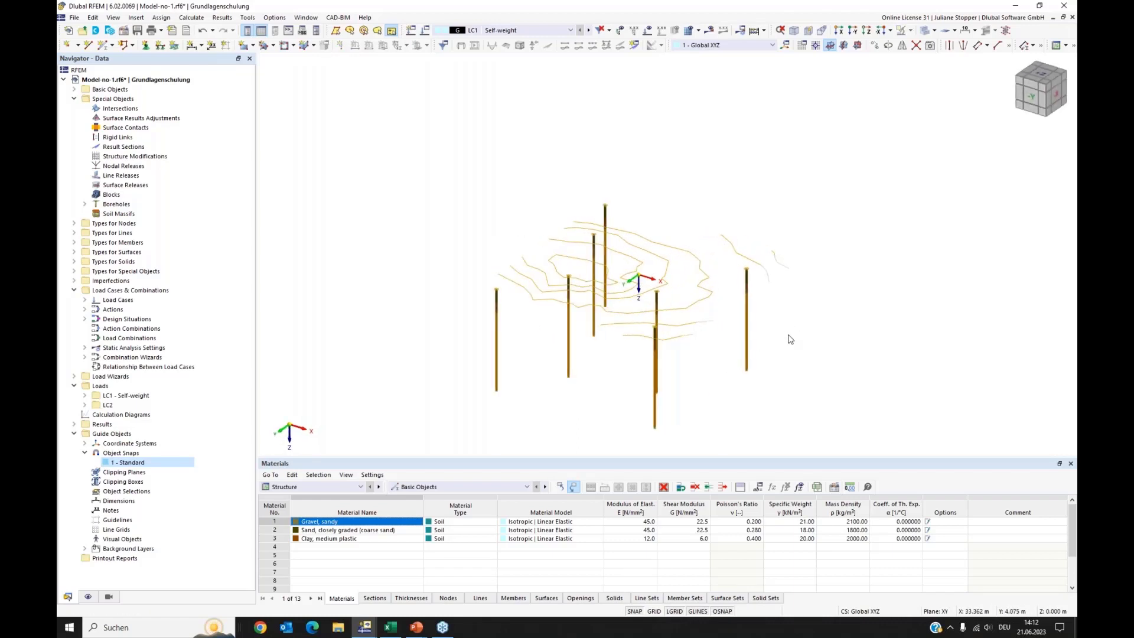
click(786, 336)
ctrl+middle_drag(506, 391, 467, 378)
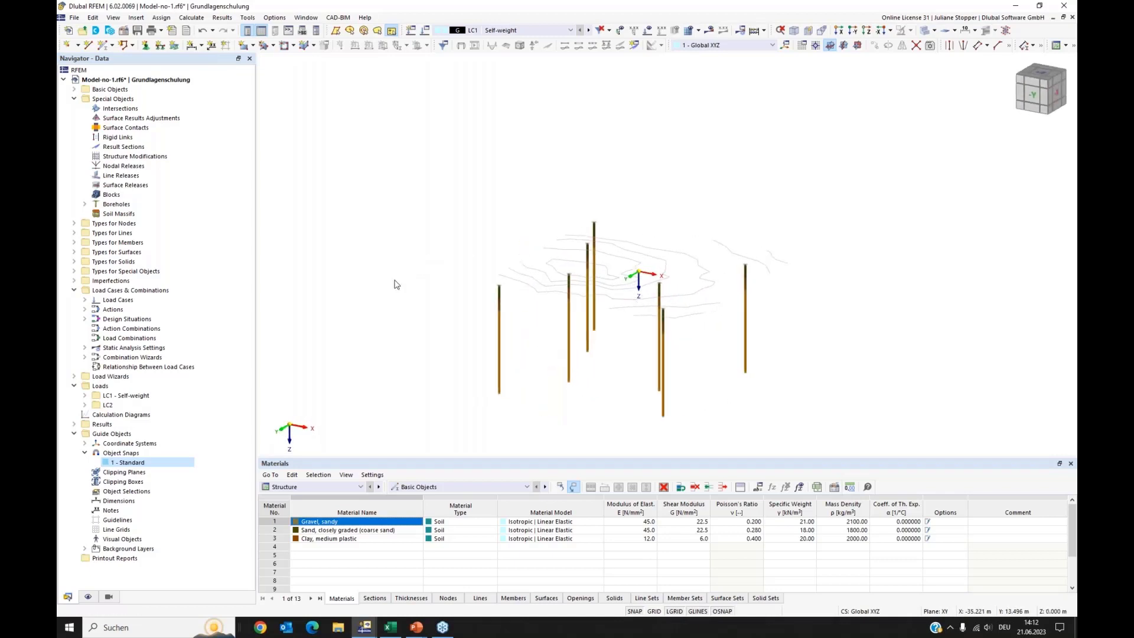
Create a new soil massif generated from boreholes and assign boreholes 2-8 to it.
click(108, 215)
right_click(112, 216)
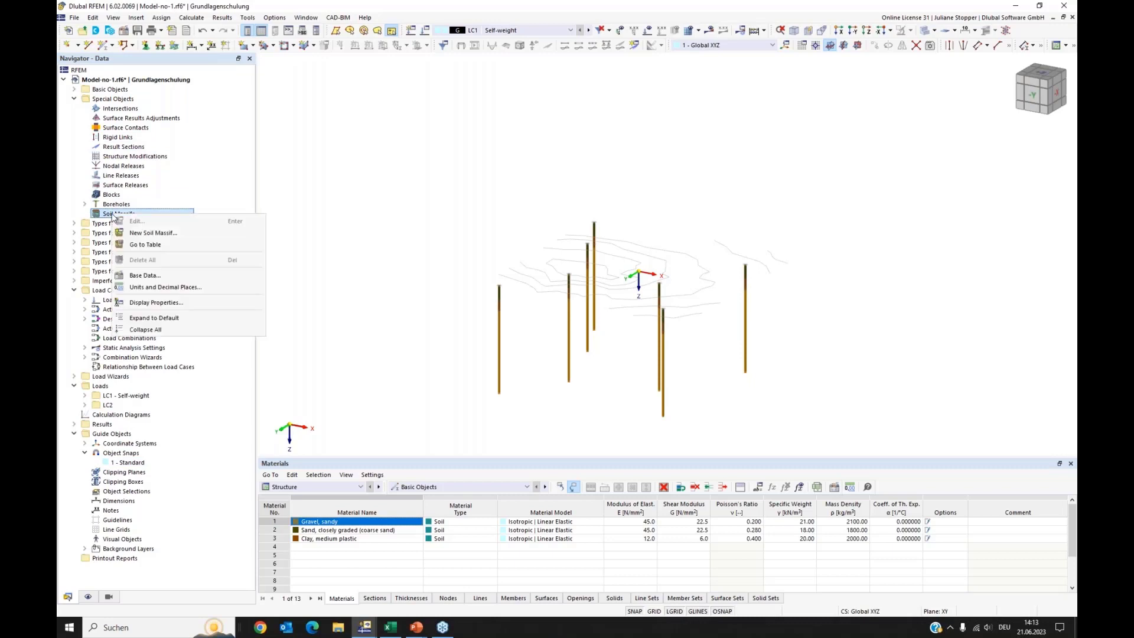
click(180, 233)
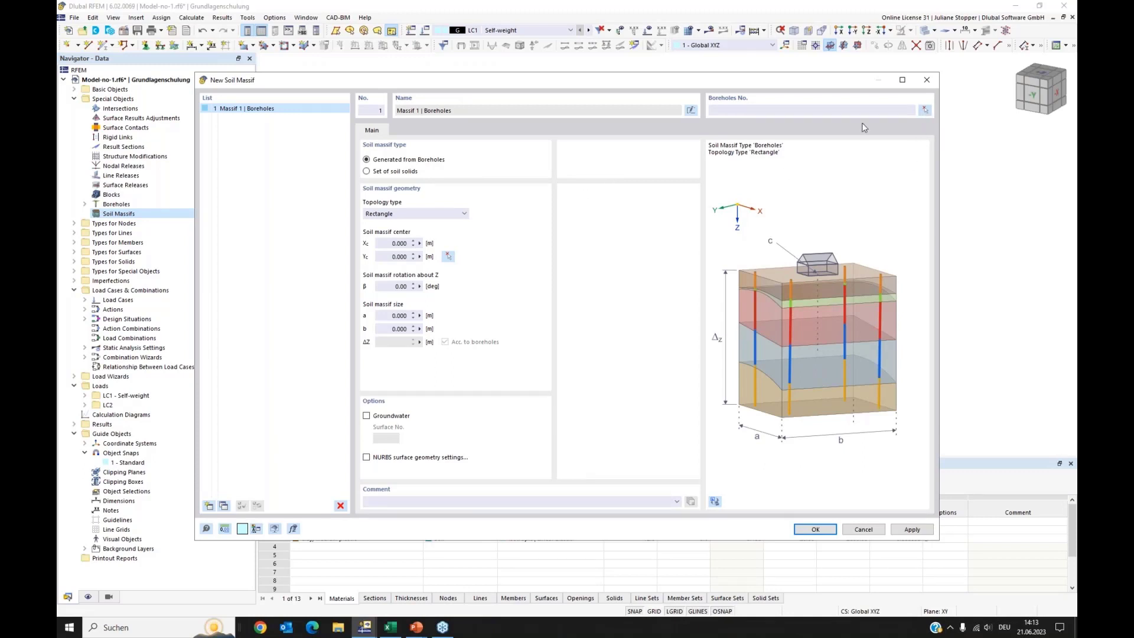
click(740, 111)
click(925, 112)
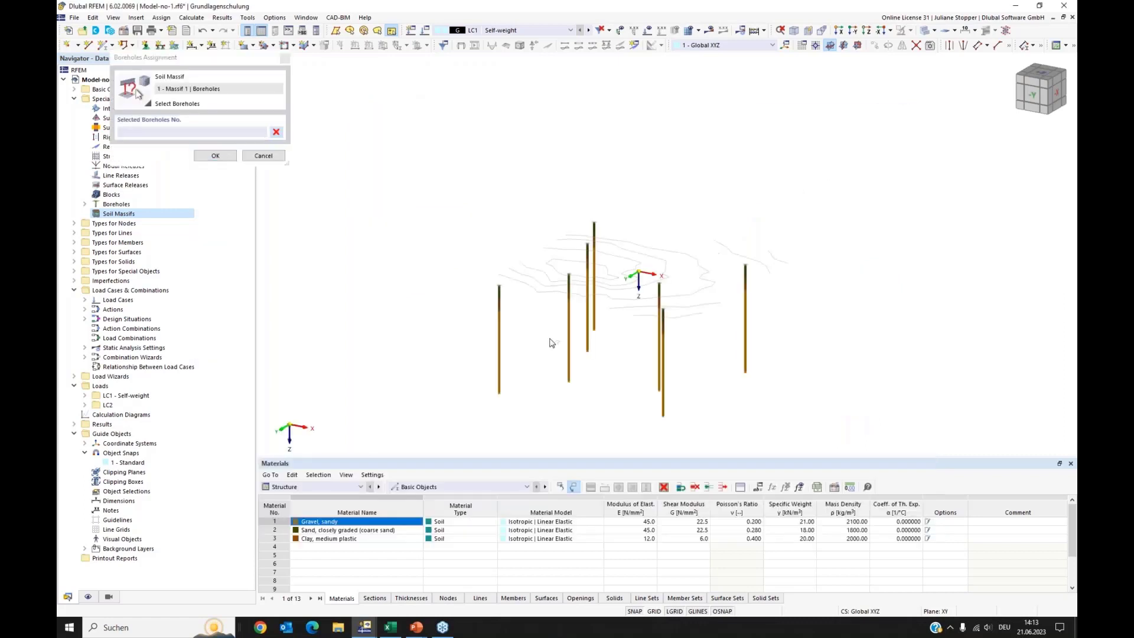
drag(503, 382, 466, 441)
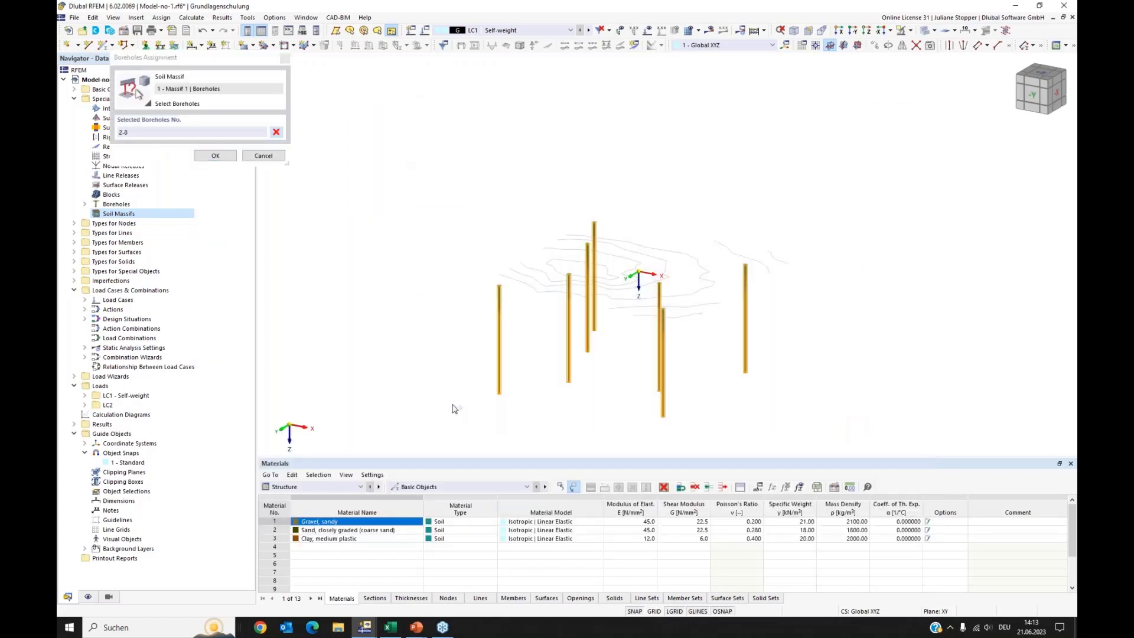
click(214, 157)
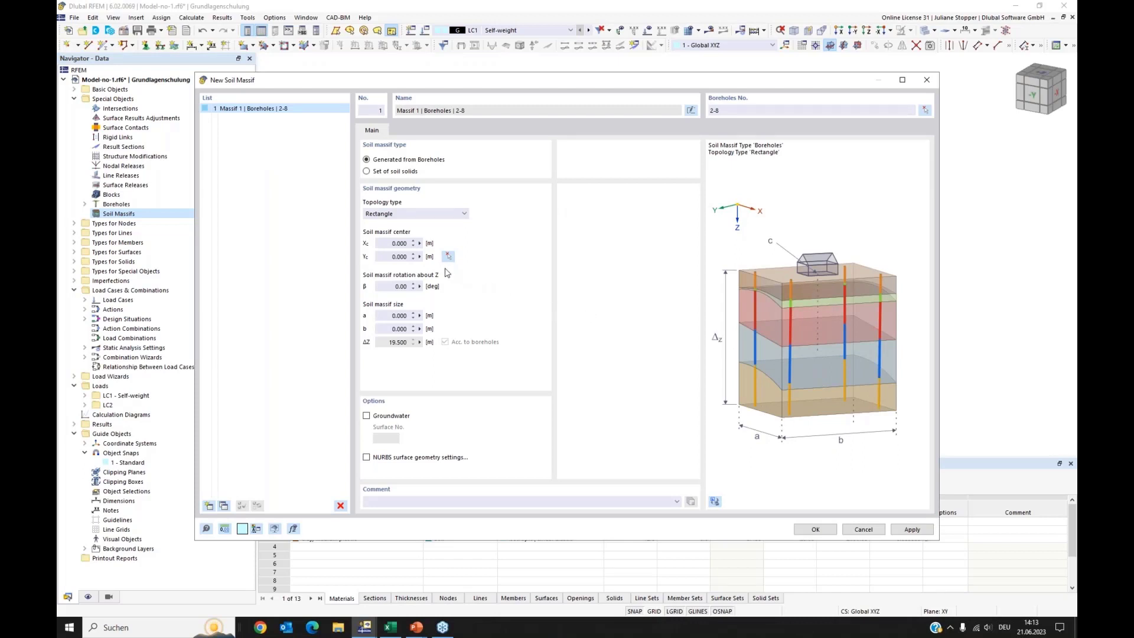
Set the soil massif size to 40 m for both a and b, enable groundwater and generate the massif.
click(394, 244)
click(401, 257)
drag(387, 318, 423, 321)
text(40)
drag(388, 329, 429, 335)
text(40)
click(405, 316)
click(366, 416)
click(811, 530)
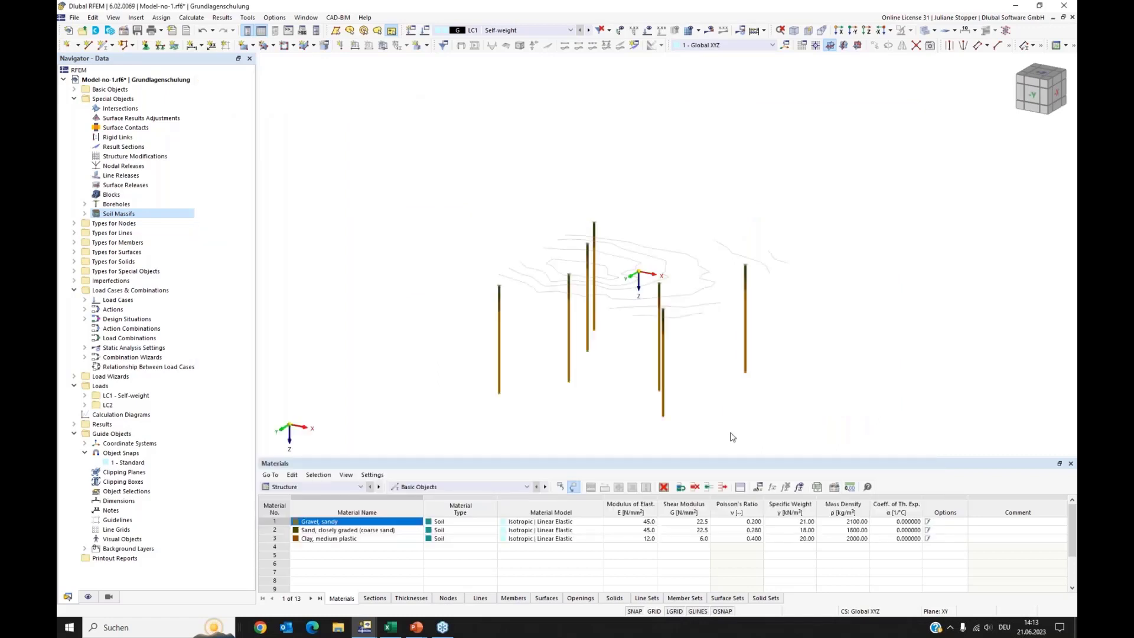
Display the soil massif in solid mode.
middle_drag(819, 423, 786, 397)
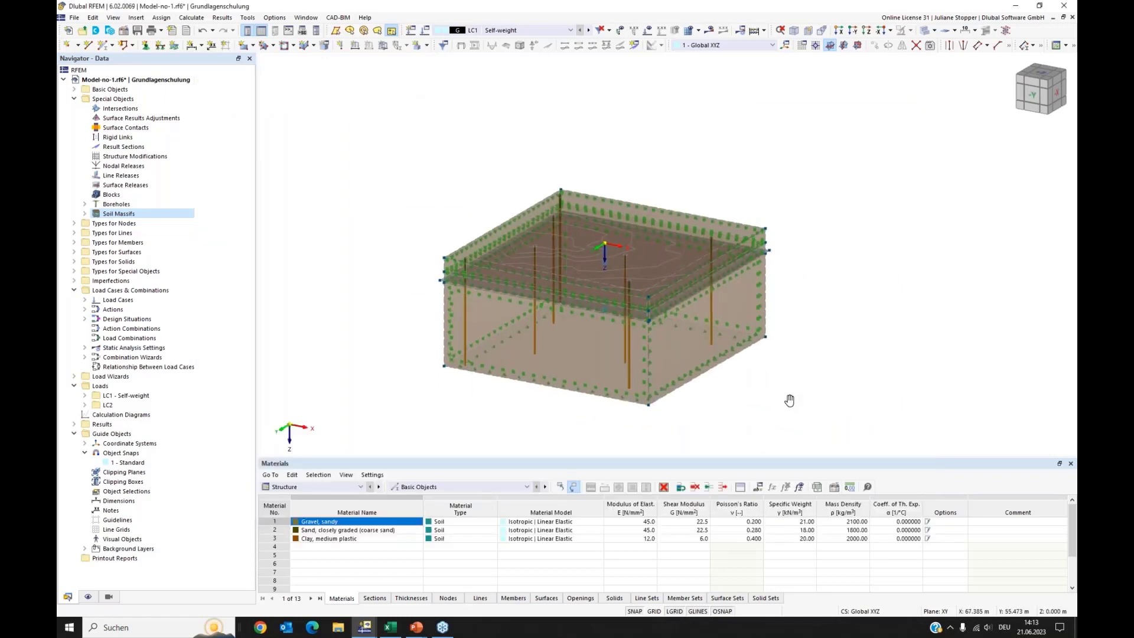
ctrl+middle_drag(702, 423, 704, 418)
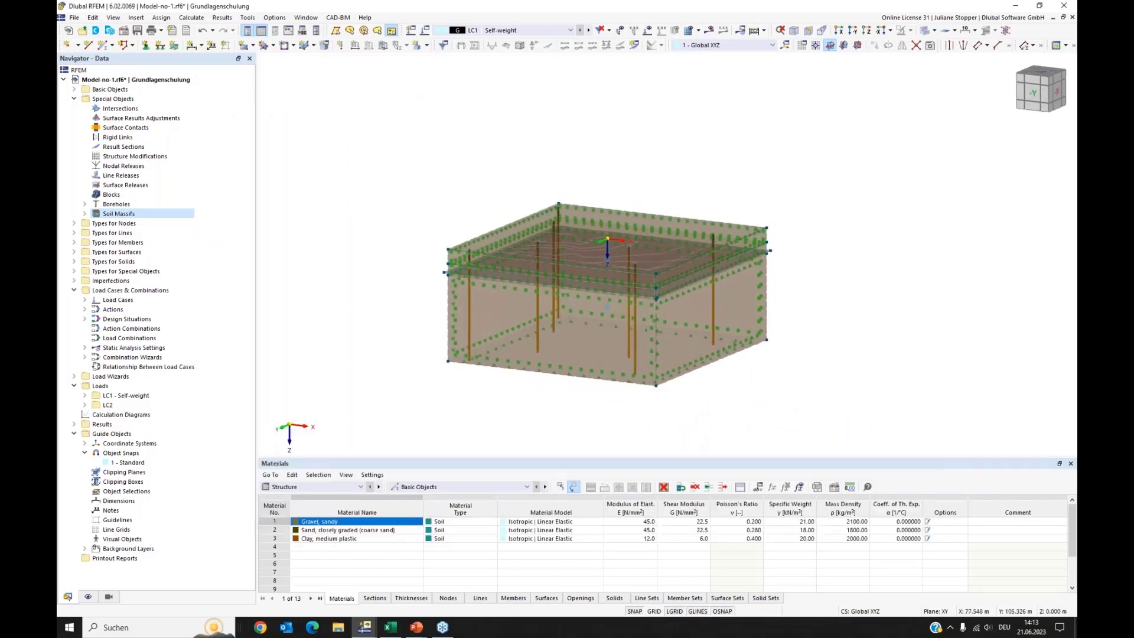
click(935, 30)
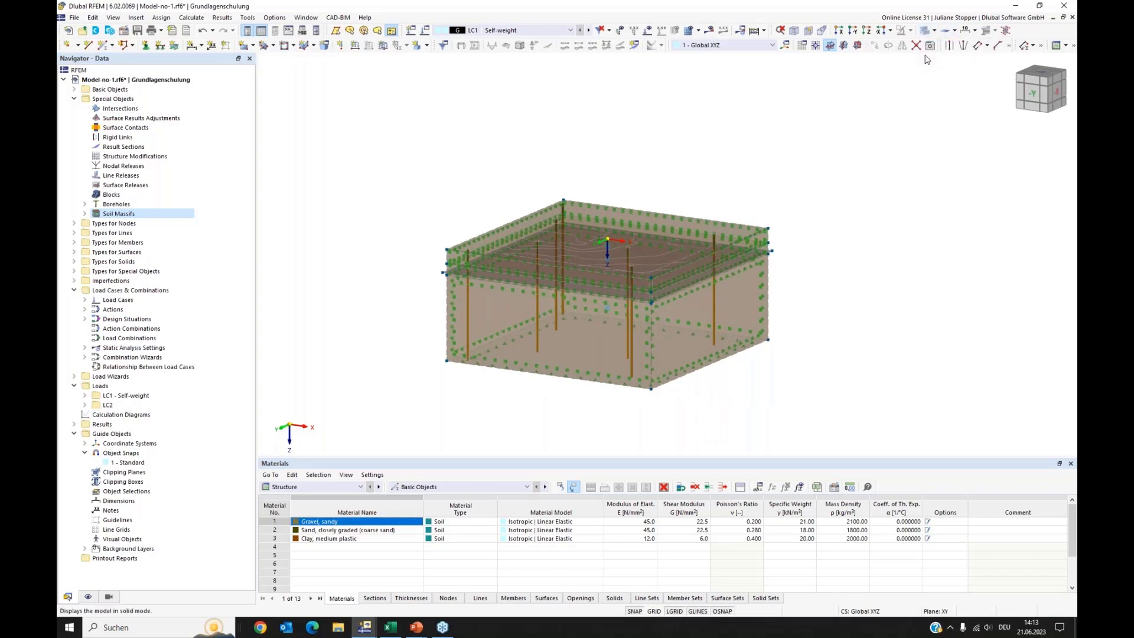
click(951, 56)
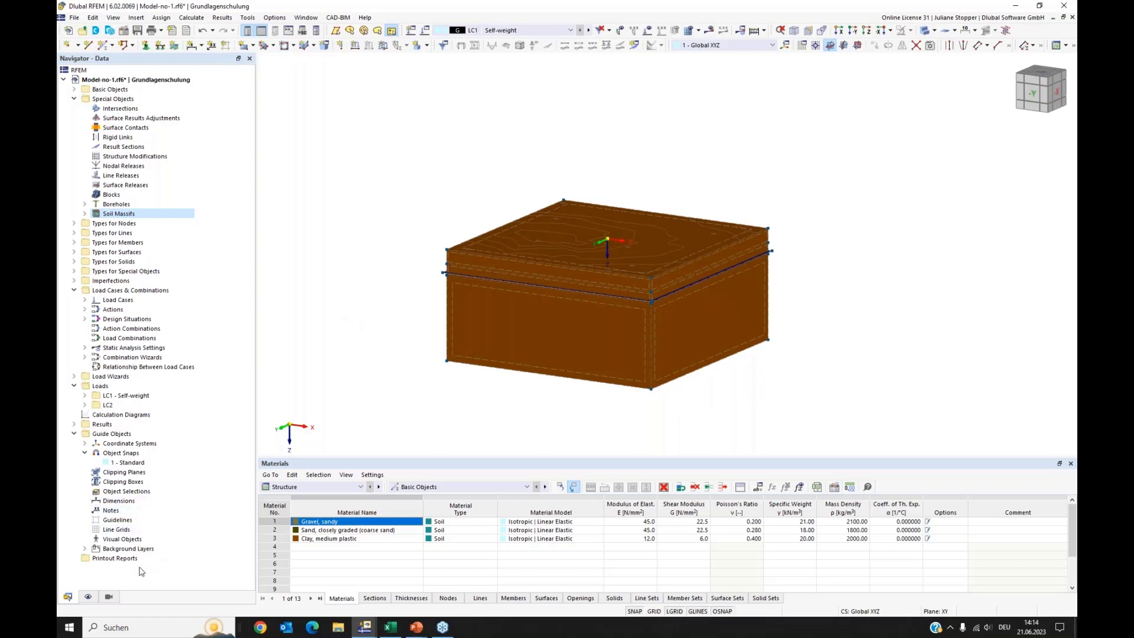
Color the rendered objects by object property and return to the model data.
click(88, 597)
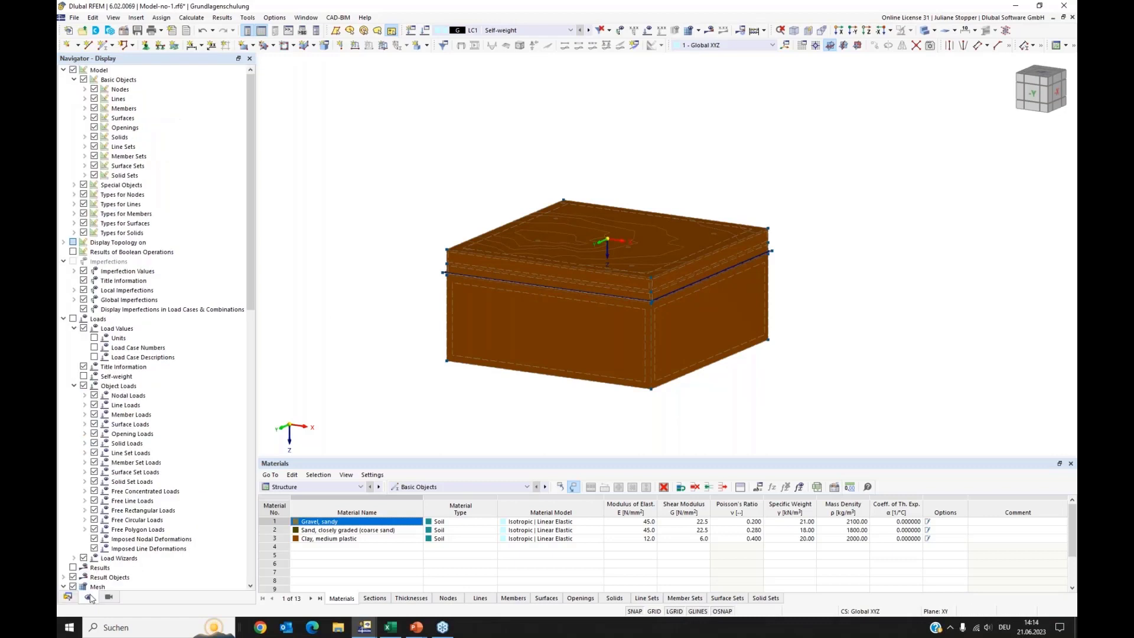
scroll(131, 445, down, 15)
scroll(131, 445, down, 5)
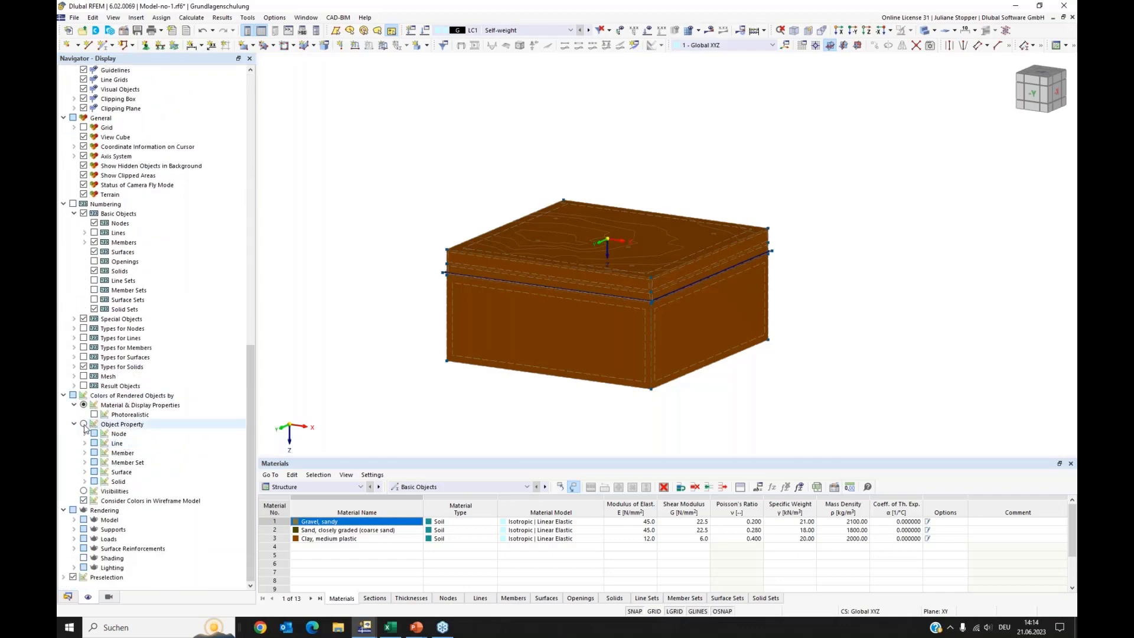
click(84, 424)
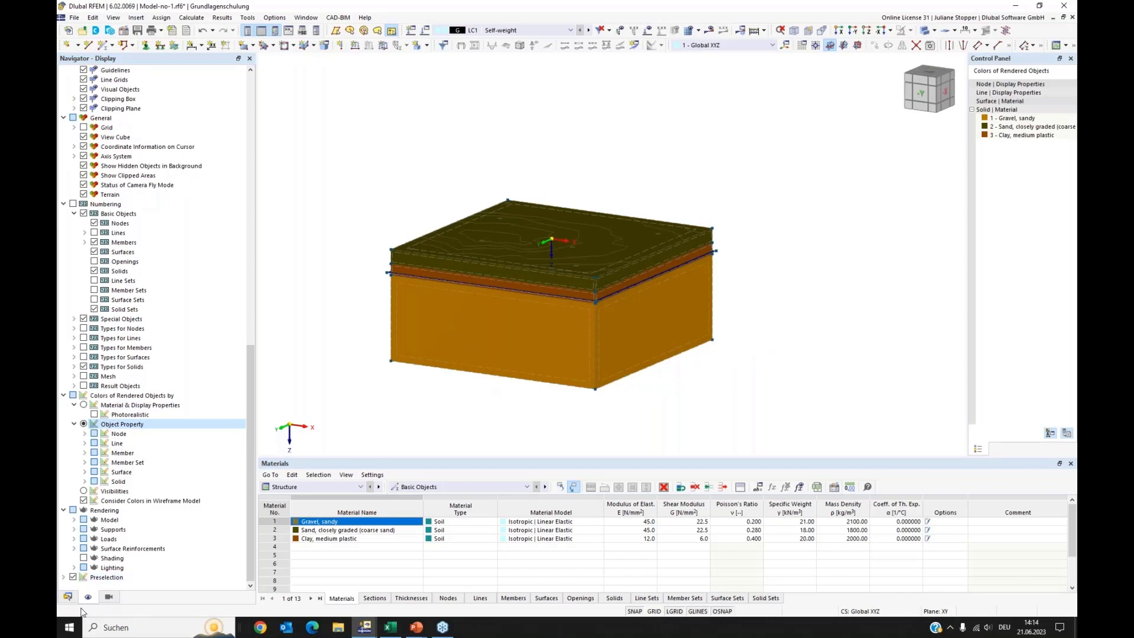
click(67, 596)
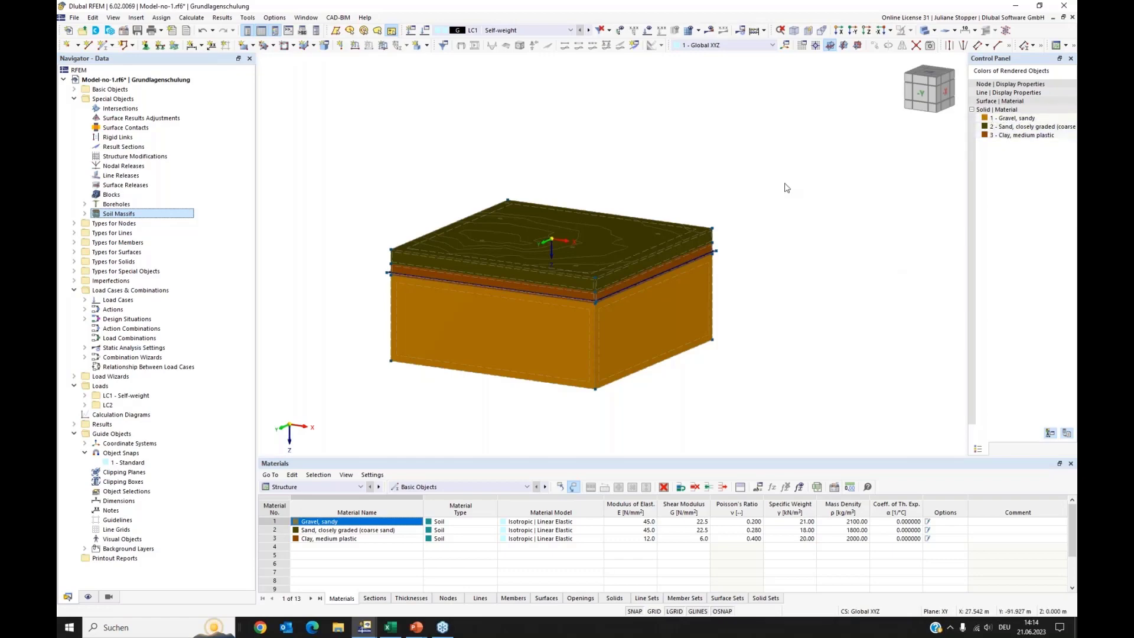
Highlight the sand, clay and gravel soil solids one after another in the massif to examine their layers.
middle_drag(353, 156, 380, 159)
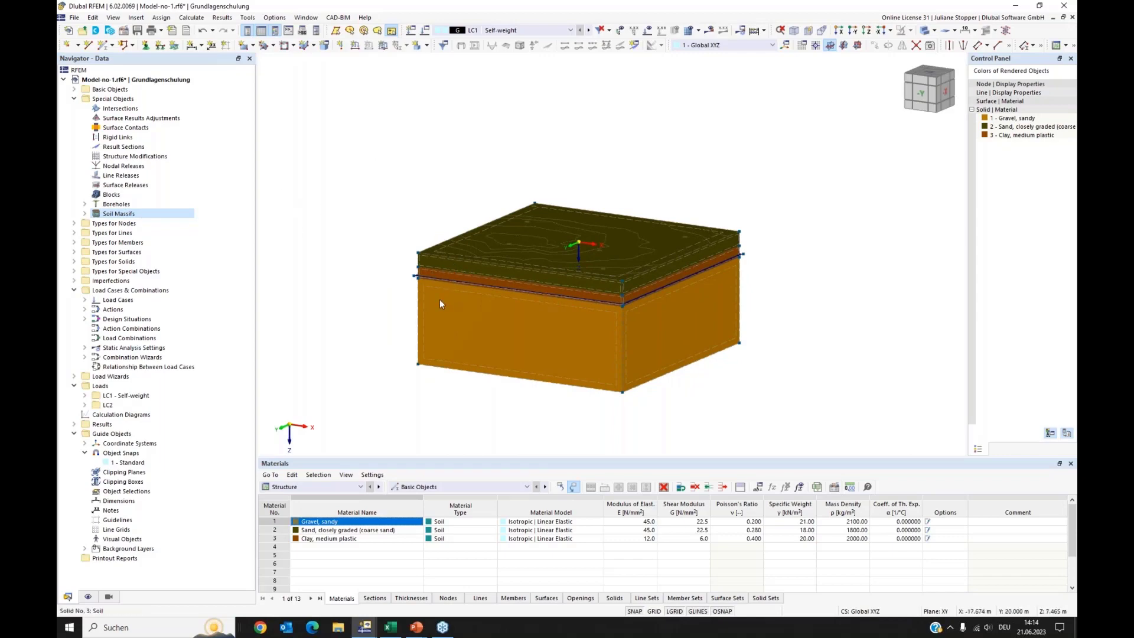
scroll(471, 283, up, 3)
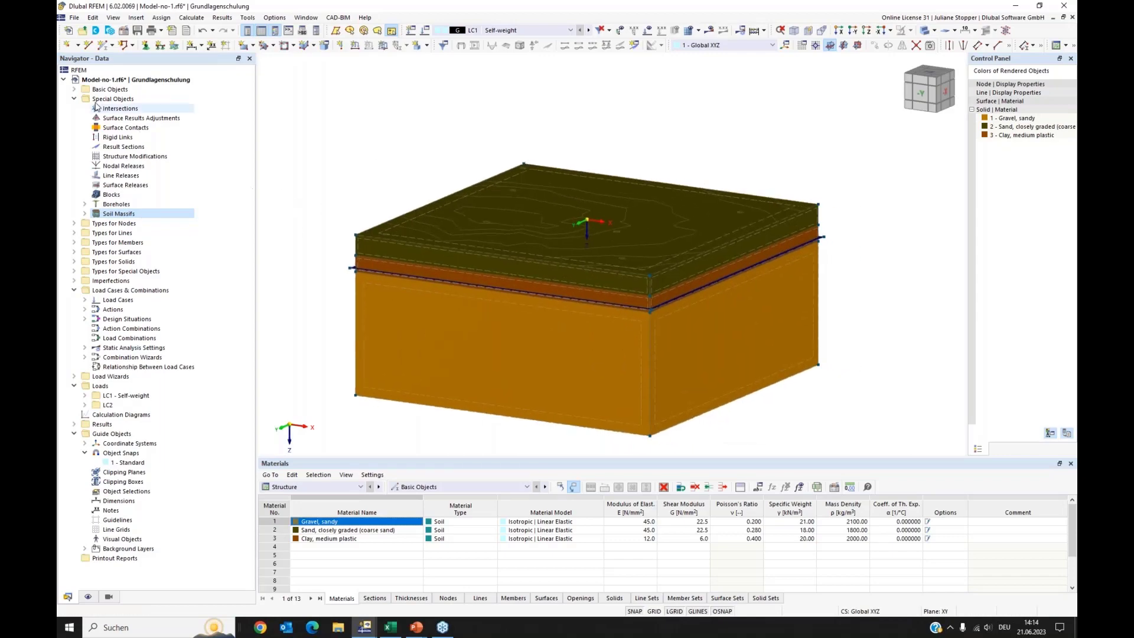
click(74, 89)
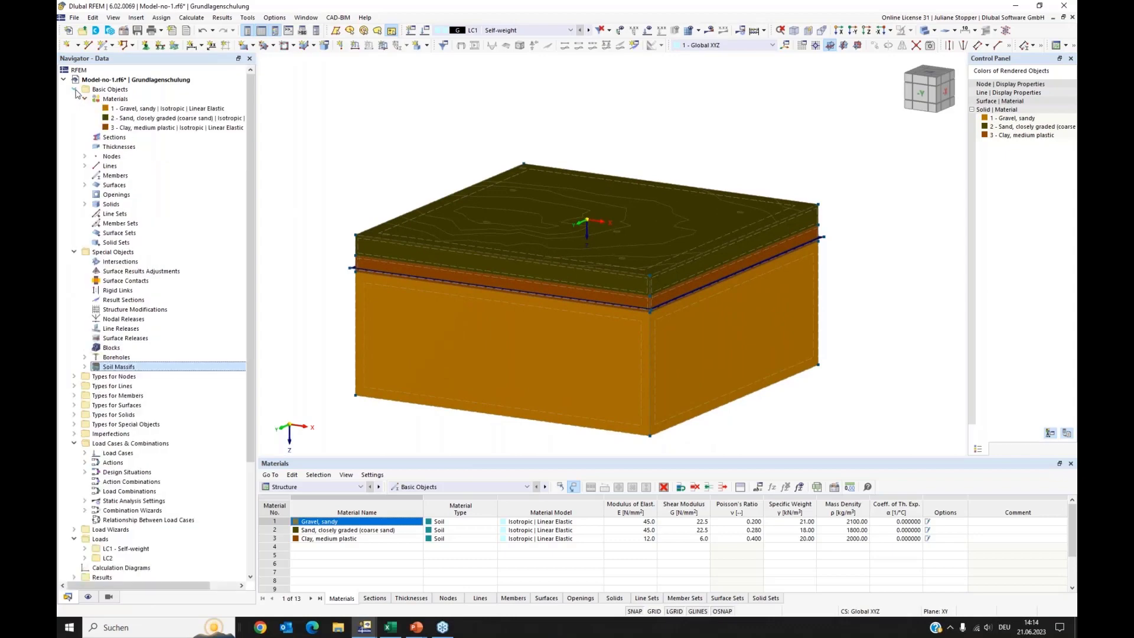
click(85, 205)
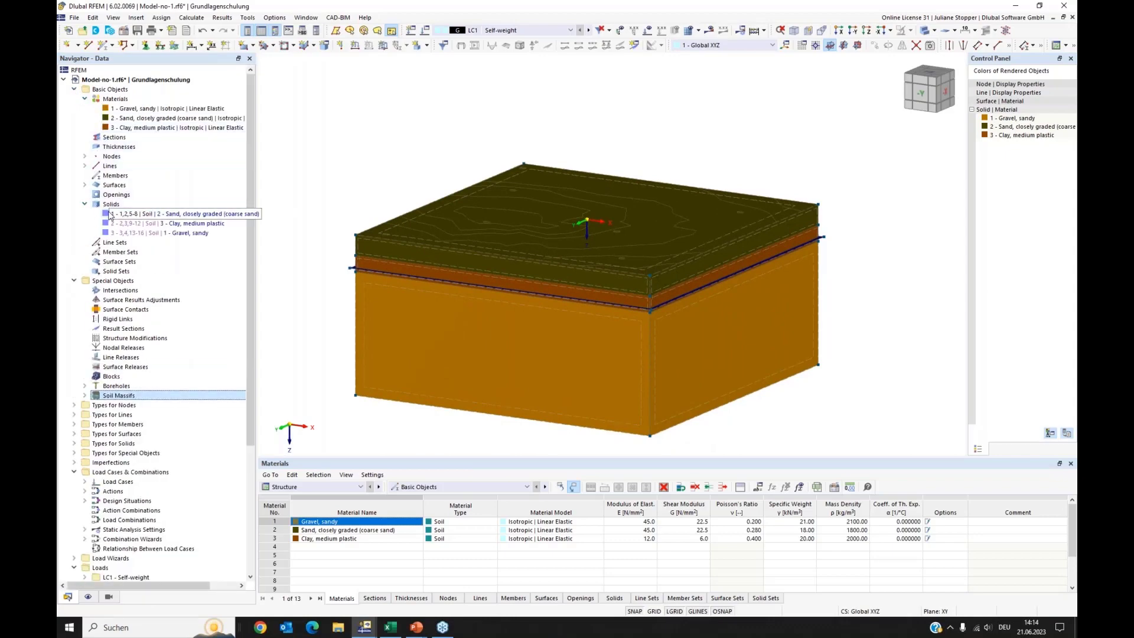
click(107, 214)
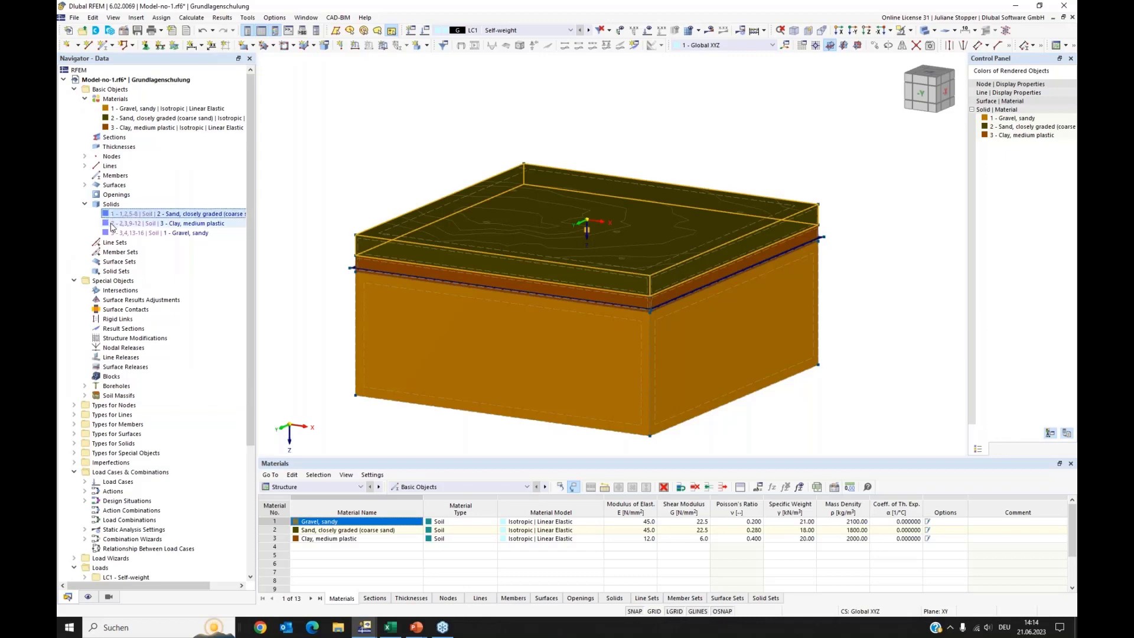
click(118, 225)
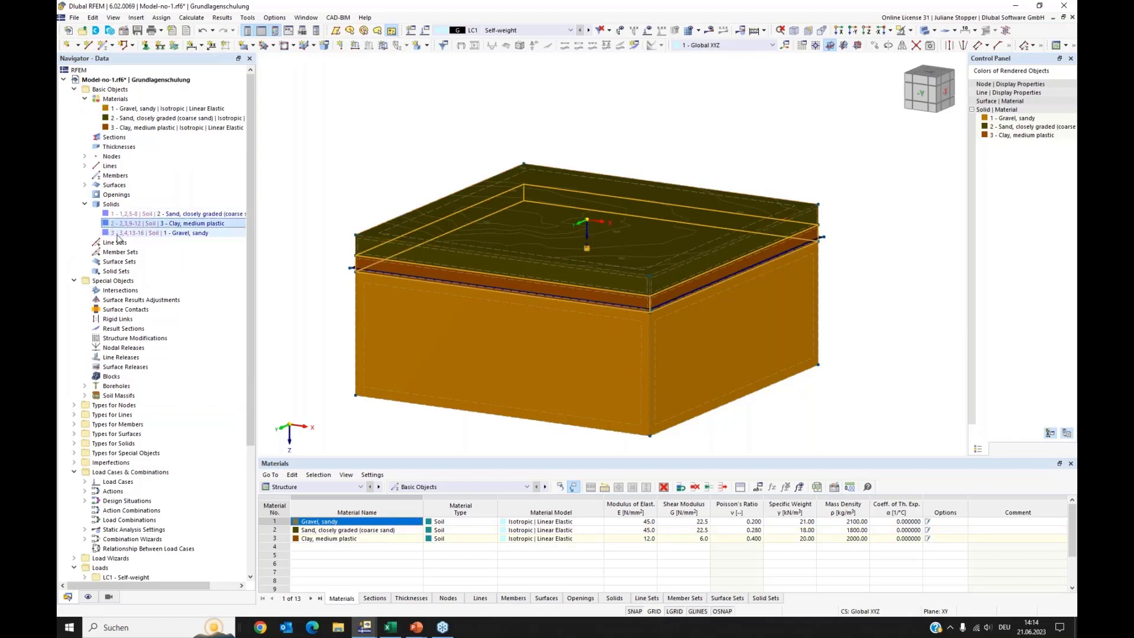
click(118, 234)
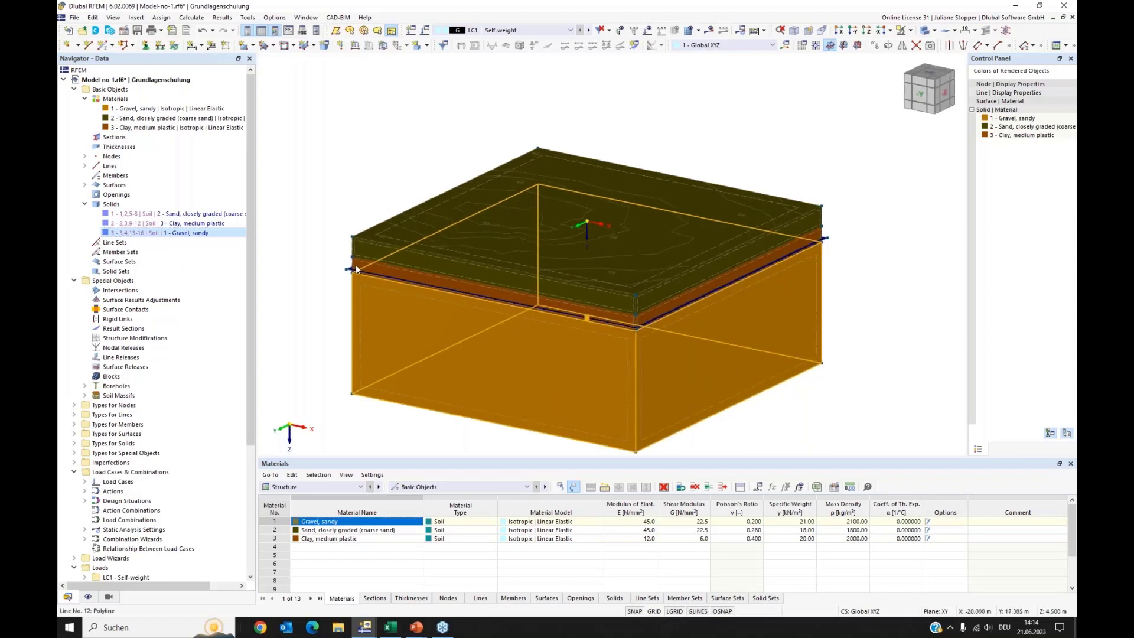
Examine the groundwater surface where it projects beyond the corner of the soil massif.
scroll(342, 281, up, 5)
click(336, 281)
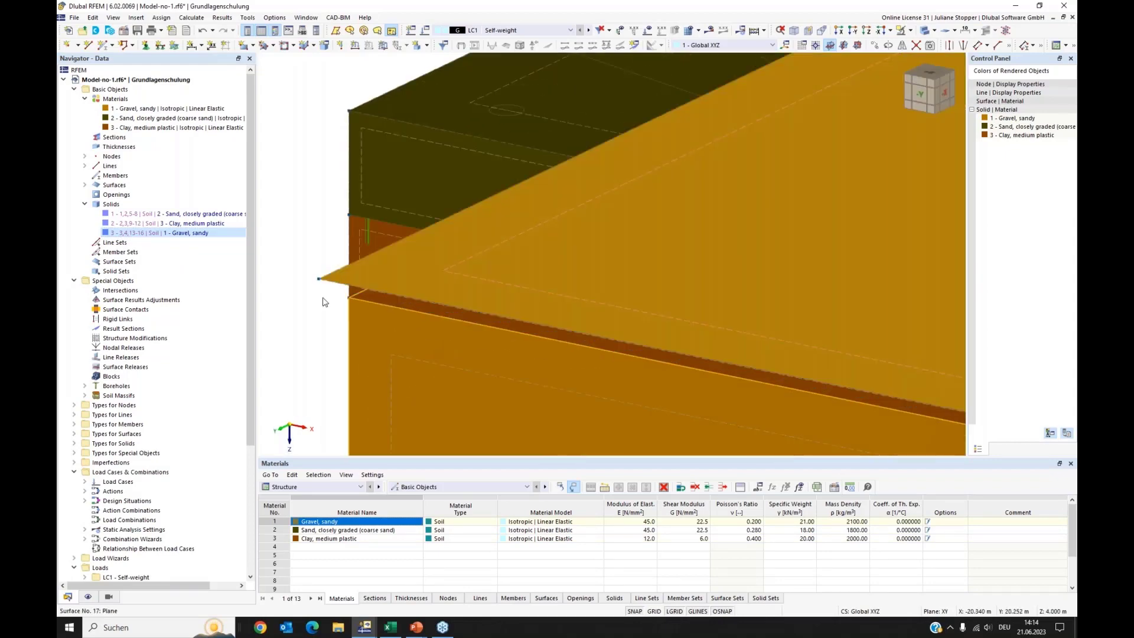
scroll(329, 268, down, 3)
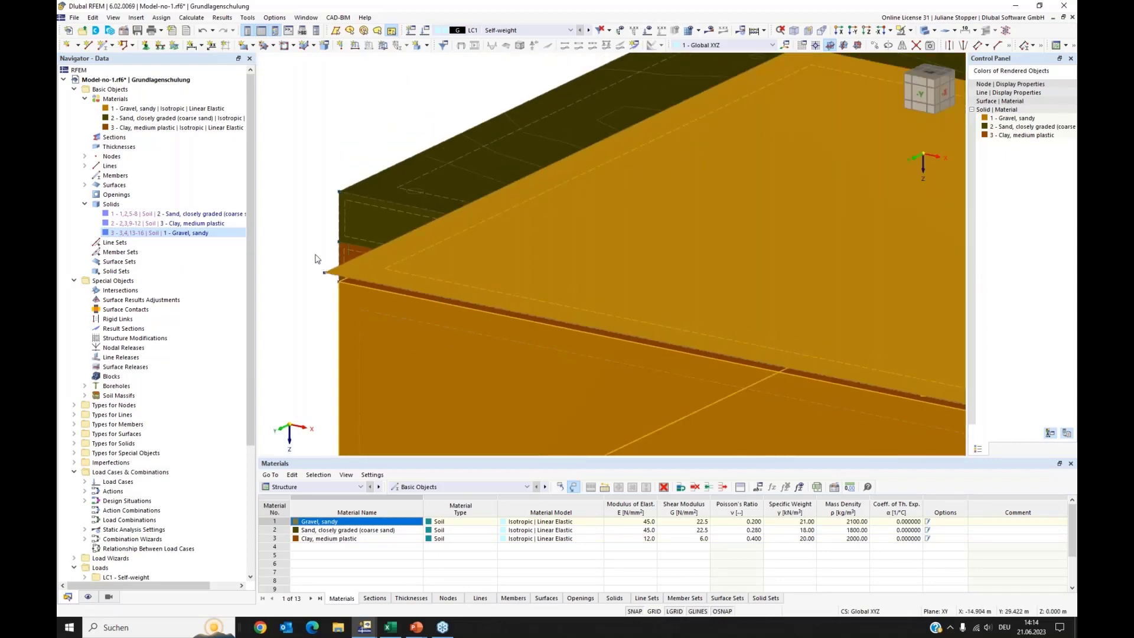
click(315, 253)
scroll(339, 243, down, 2)
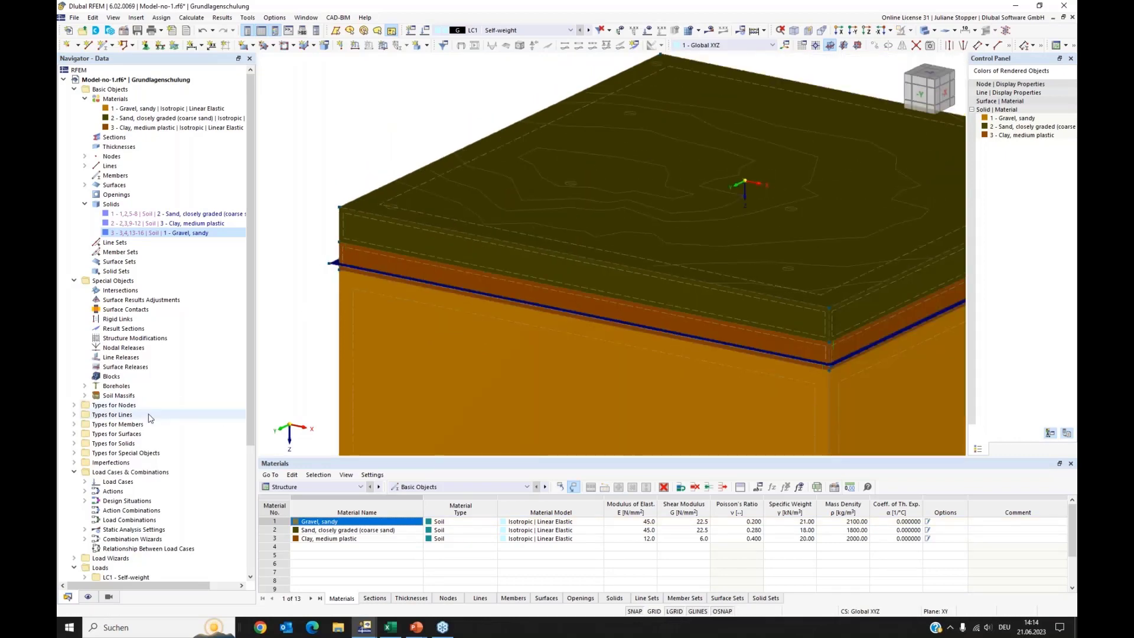
Highlight surface supports 5 and 6 to examine where they act on the soil massif.
click(74, 435)
click(126, 491)
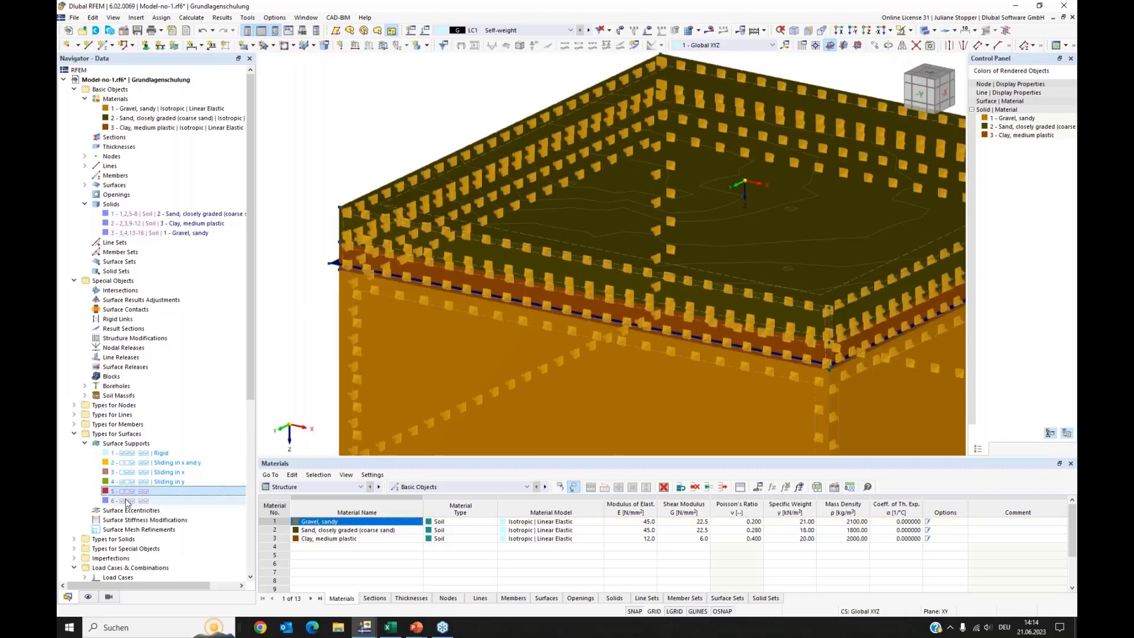
click(126, 501)
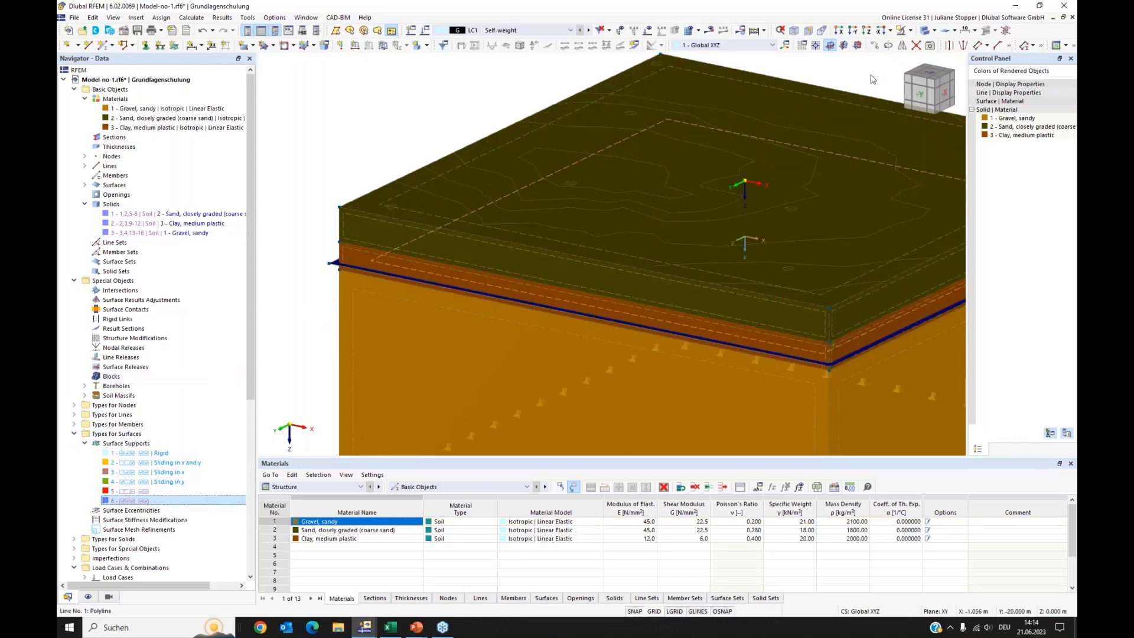
scroll(530, 191, down, 3)
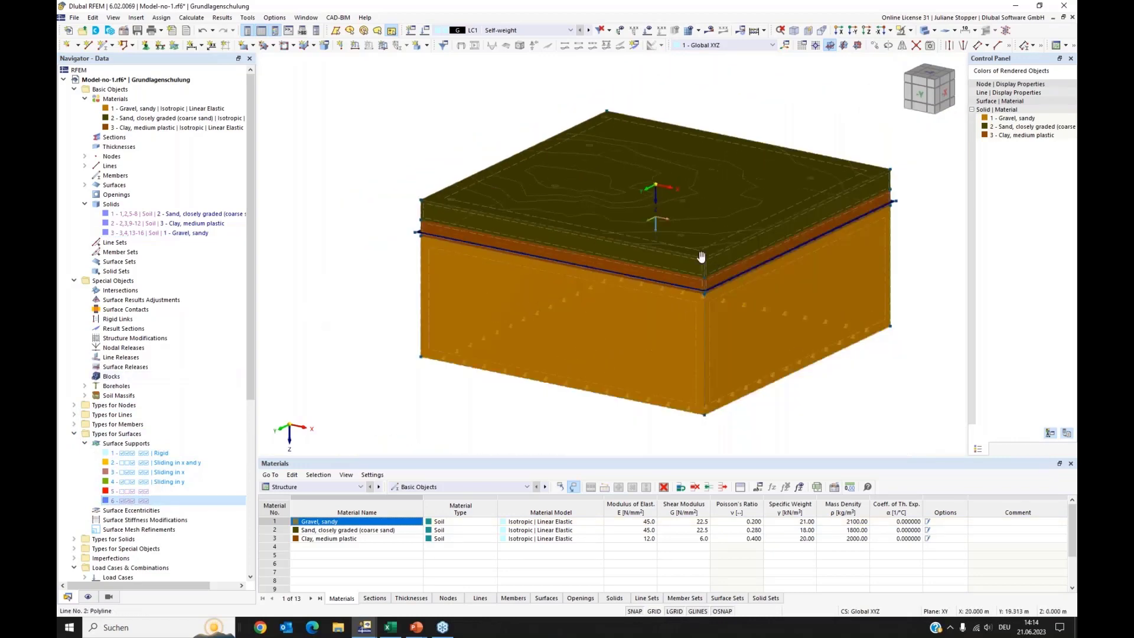
Examine the surface supports and boreholes in wireframe display and return to the solid display.
click(935, 31)
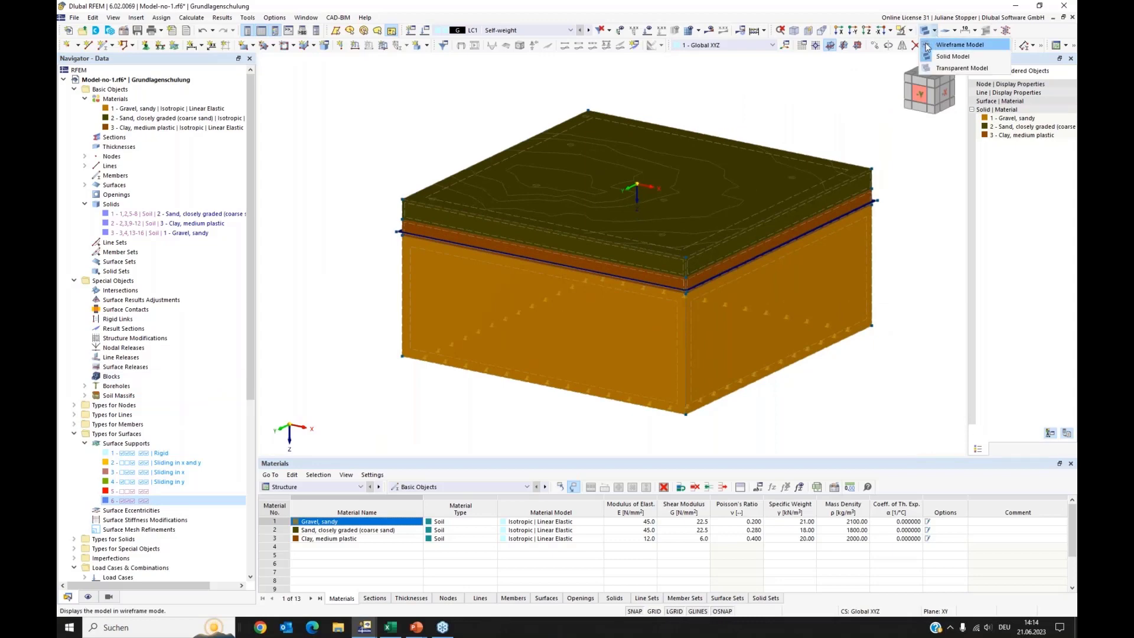
click(946, 44)
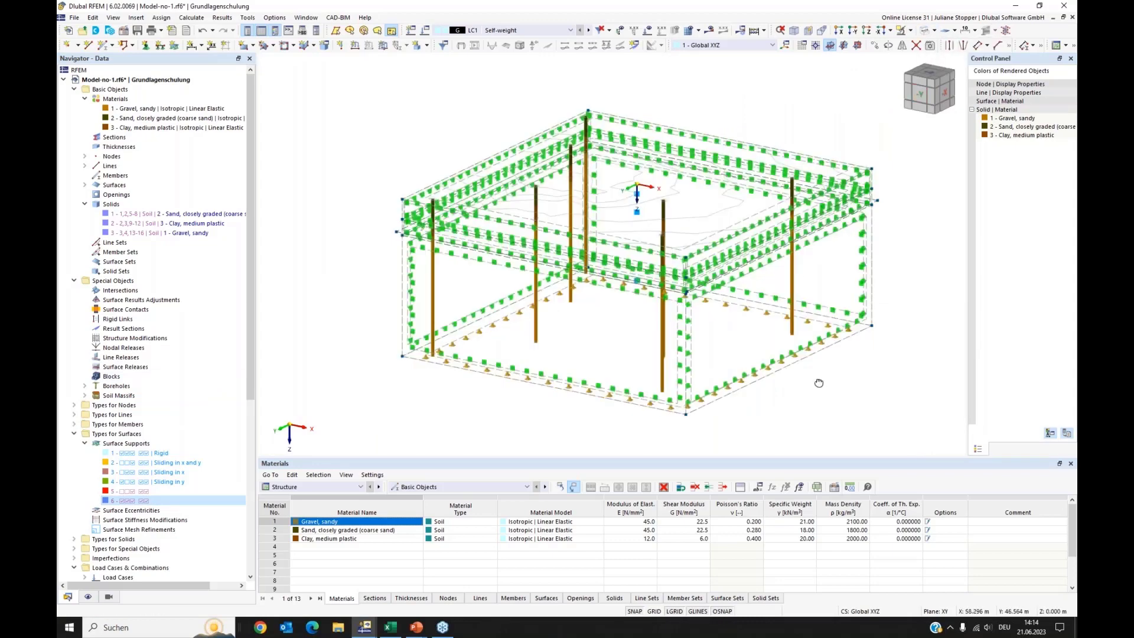
ctrl+middle_drag(817, 382, 520, 277)
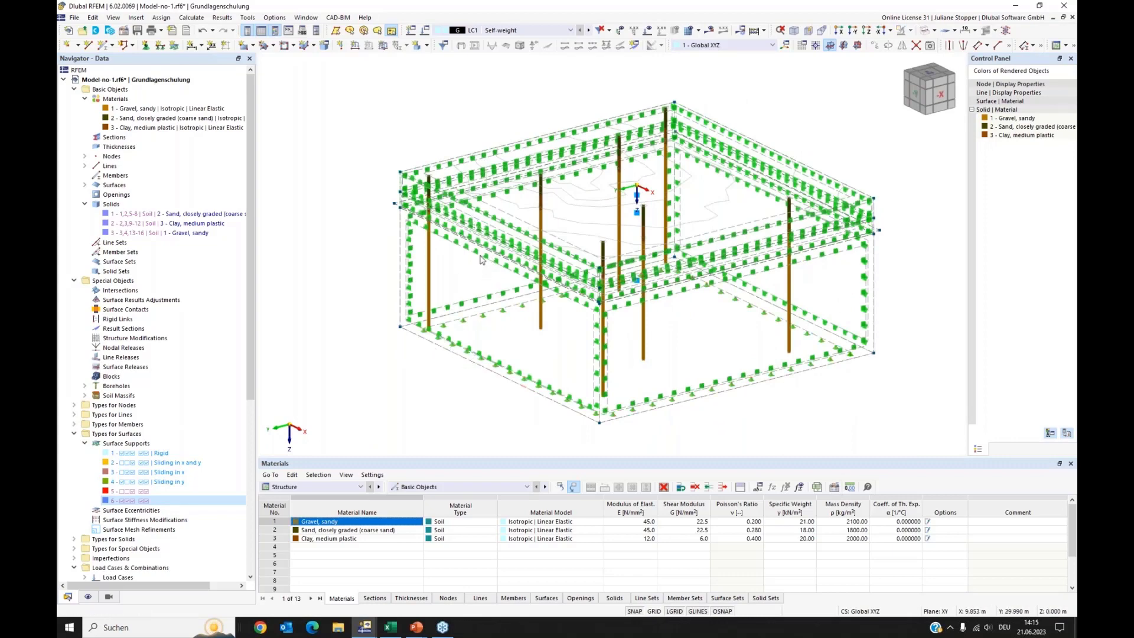
scroll(478, 259, up, 5)
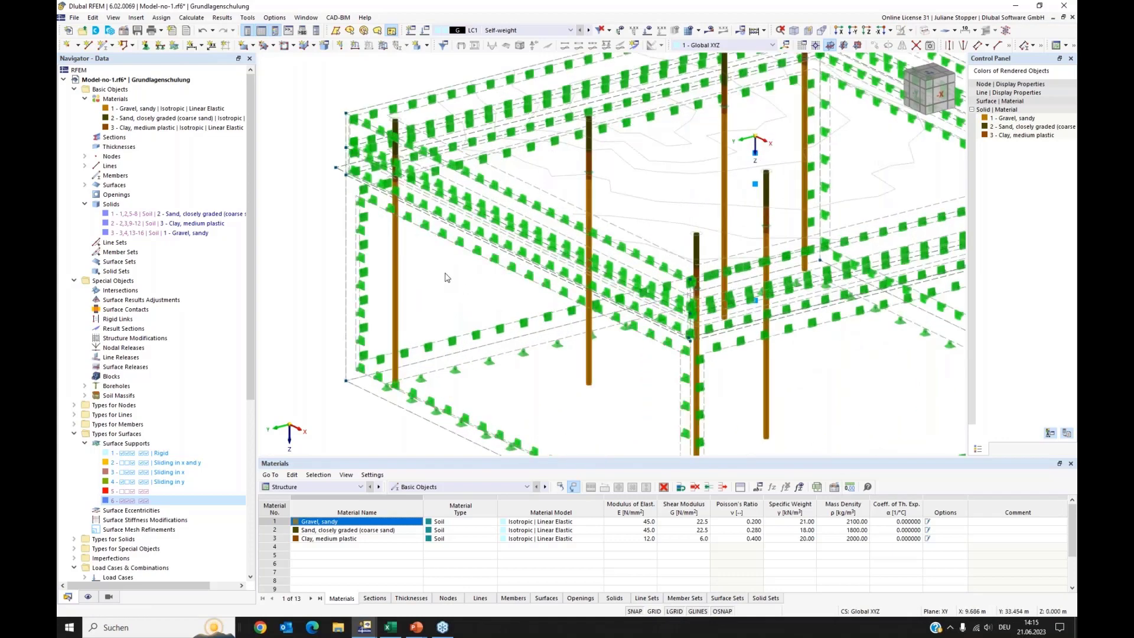
scroll(448, 277, down, 4)
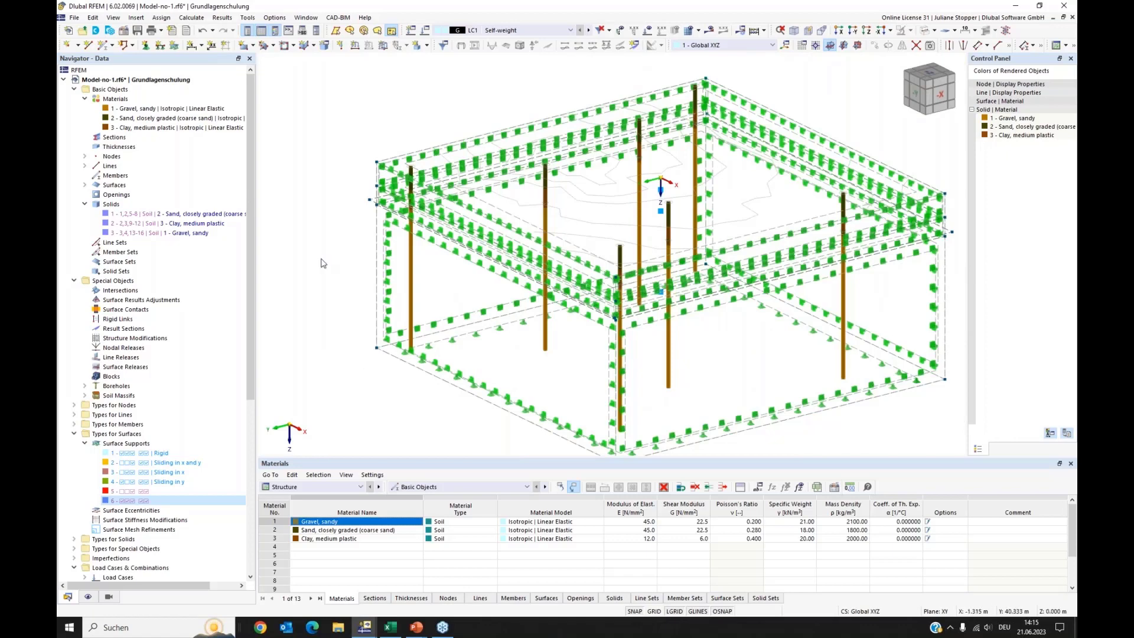
scroll(323, 263, down, 1)
middle_drag(313, 255, 319, 282)
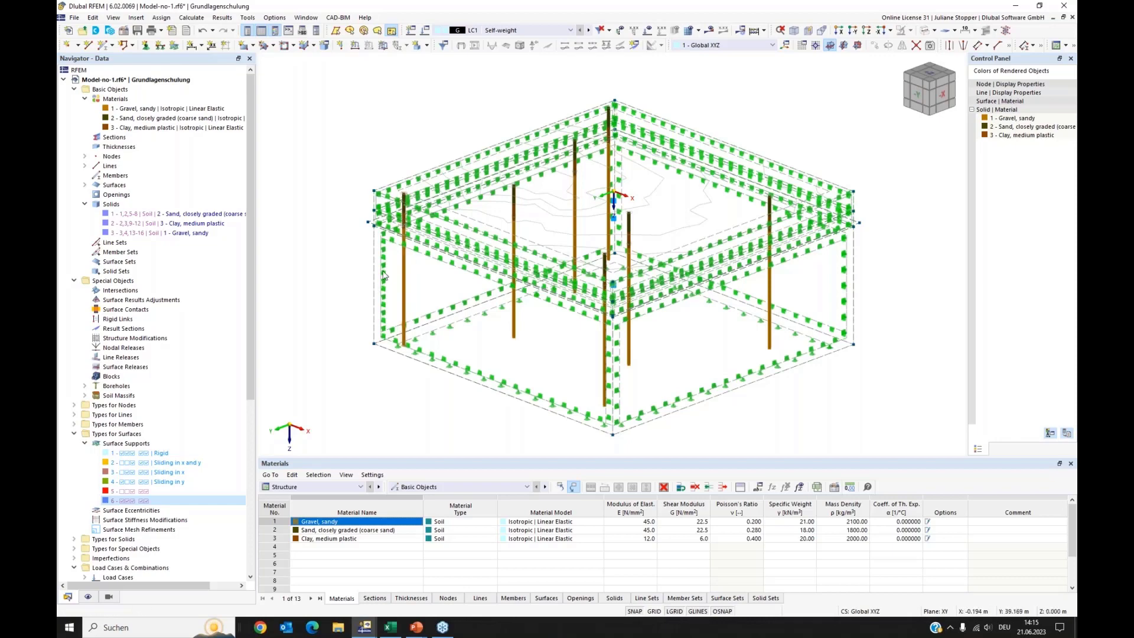
click(927, 31)
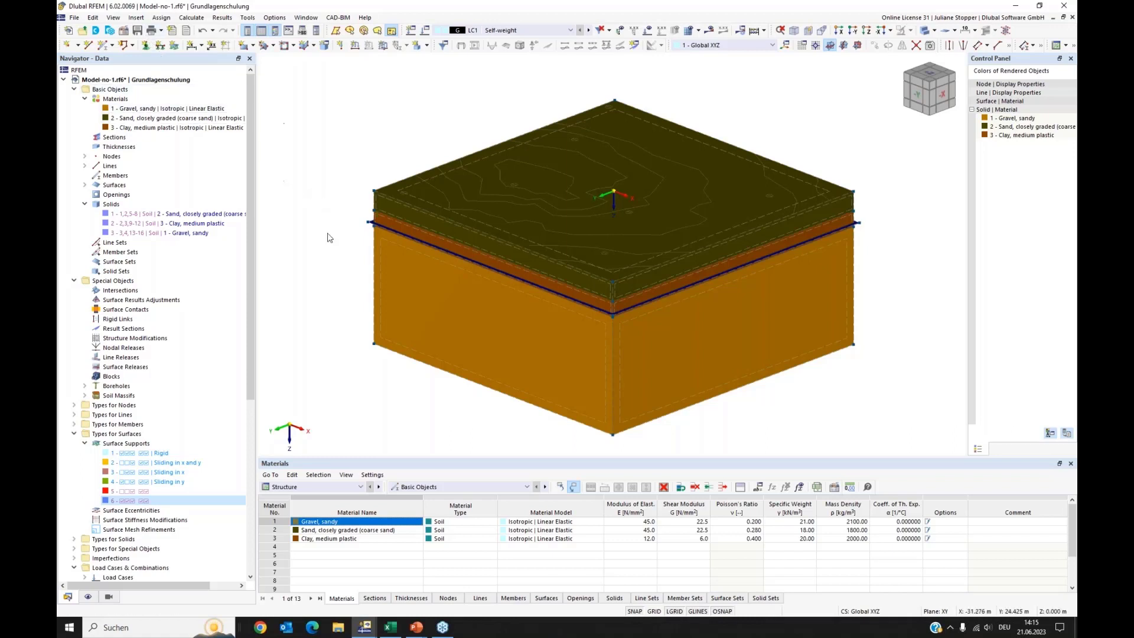
Save the soil massif model and switch to the empty RFEM window.
click(138, 31)
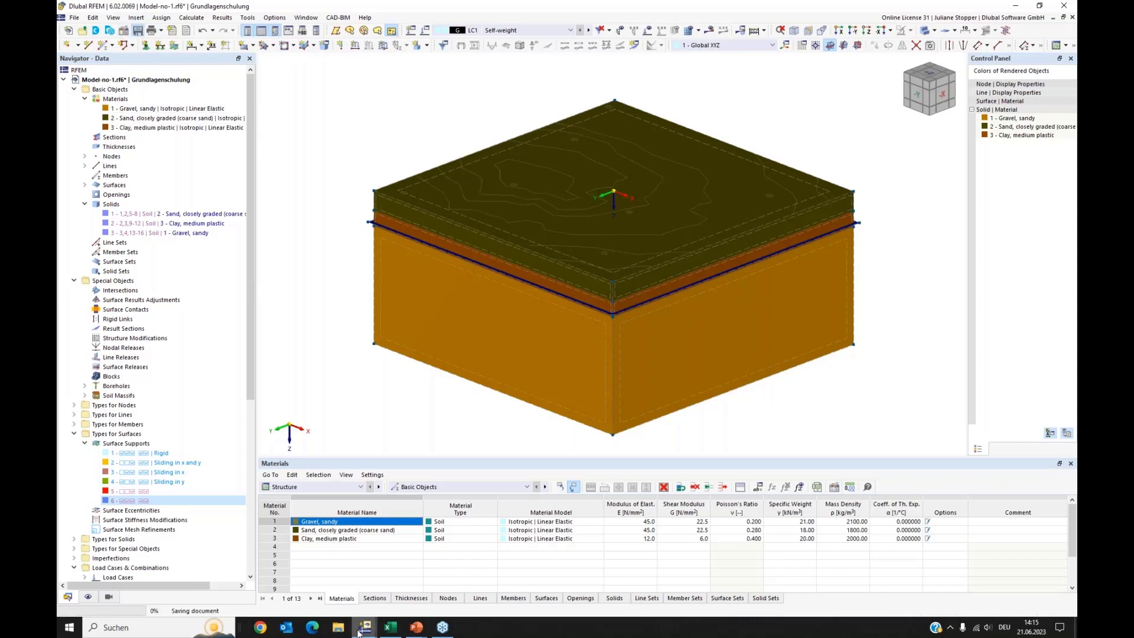
mouse_move(360, 631)
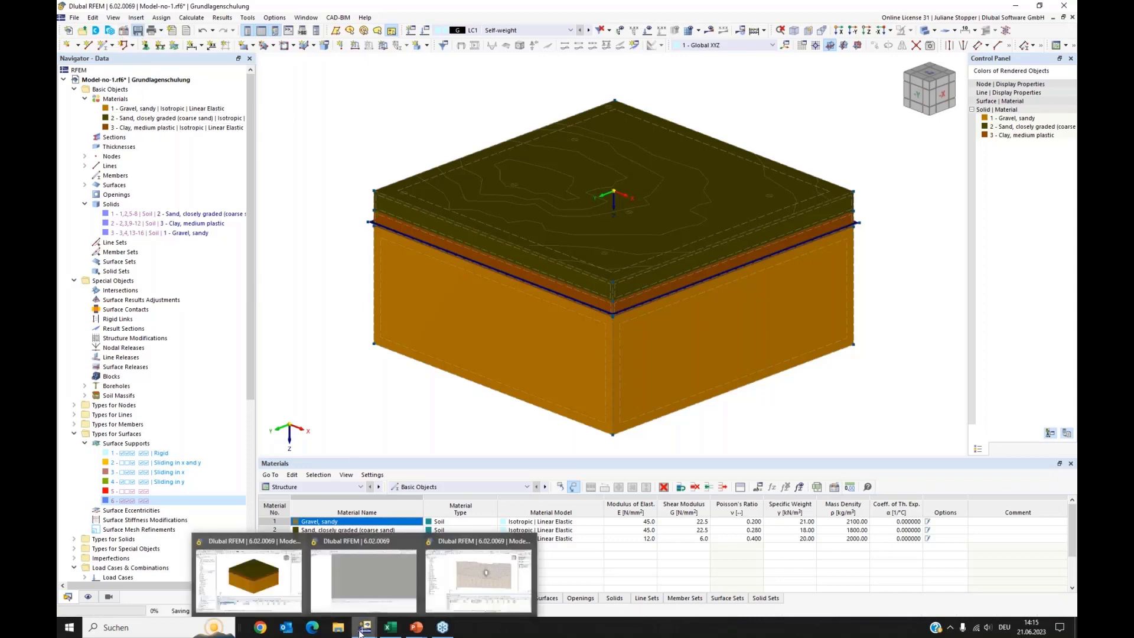
click(361, 570)
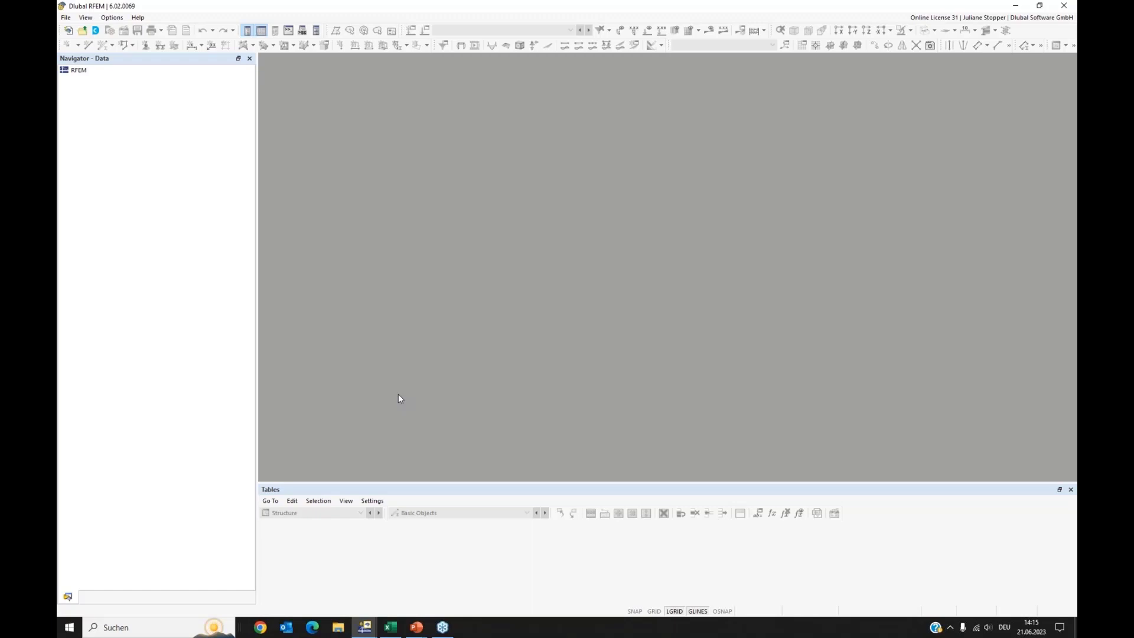
Open geländeschnitt.dxf from the 02_GeologGeländeschitt-dxf folder in 27_nextWebinarmodell for DXF import.
click(66, 17)
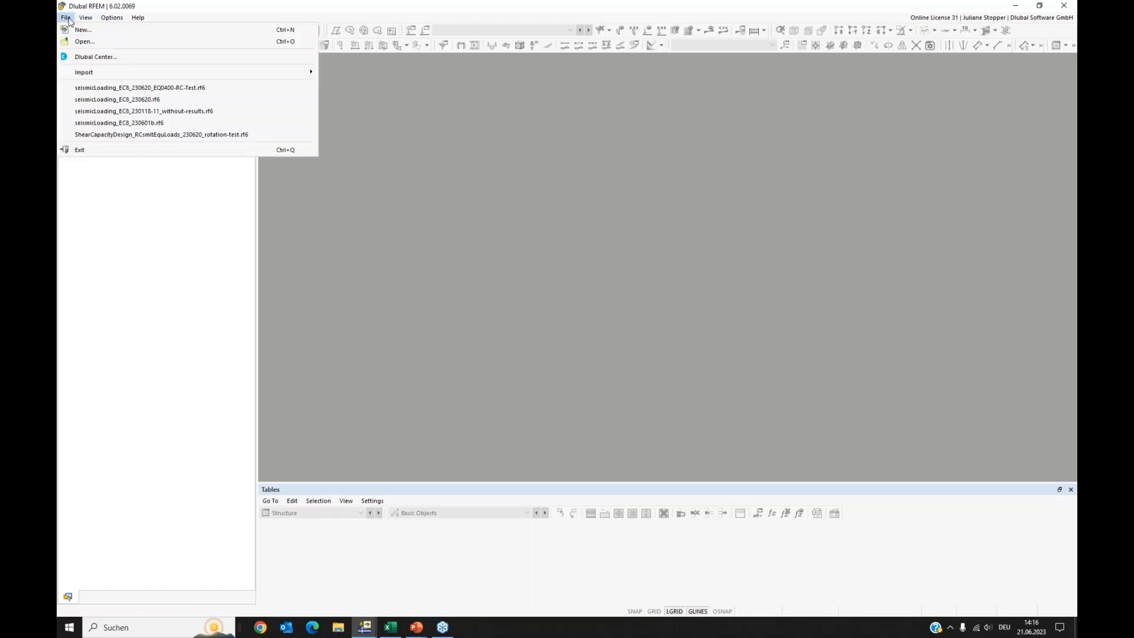
mouse_move(100, 76)
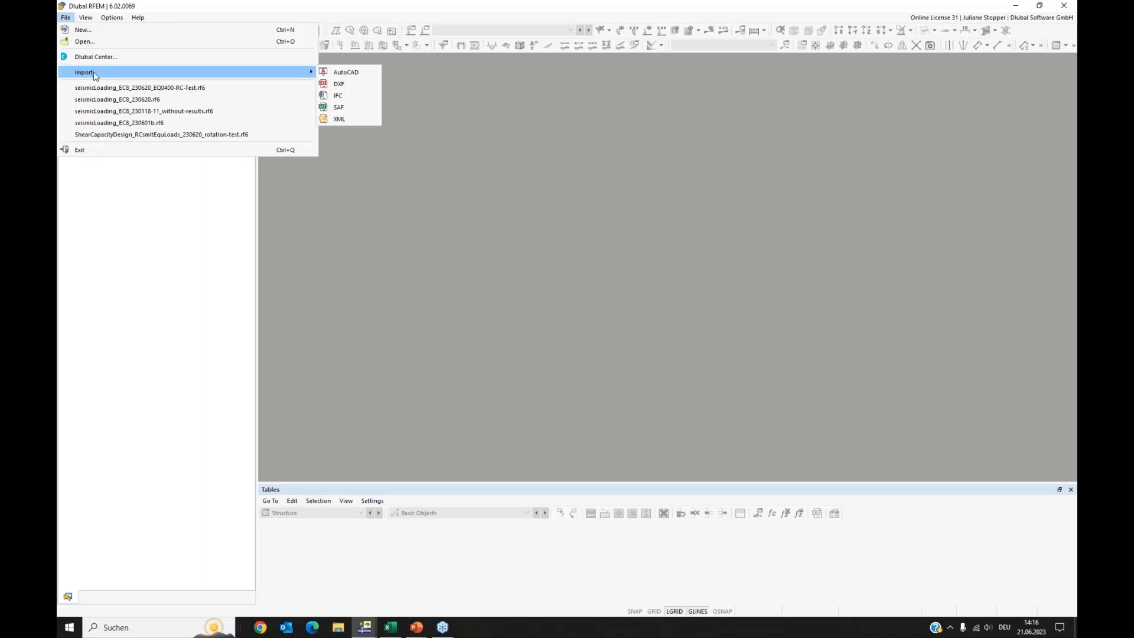
click(341, 87)
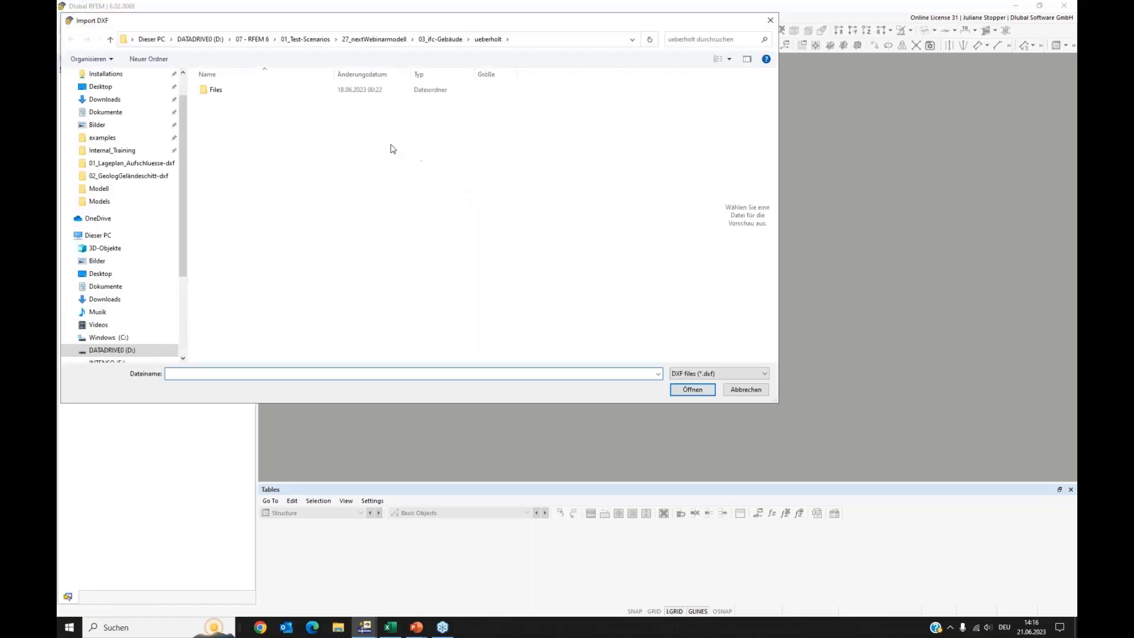
click(393, 44)
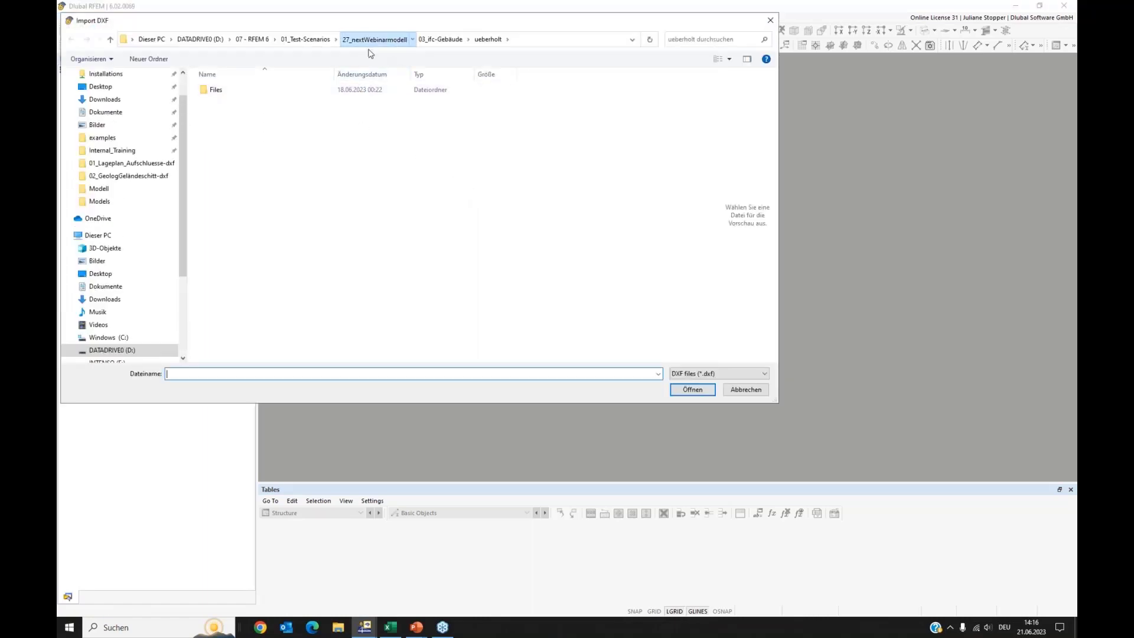
double_click(242, 102)
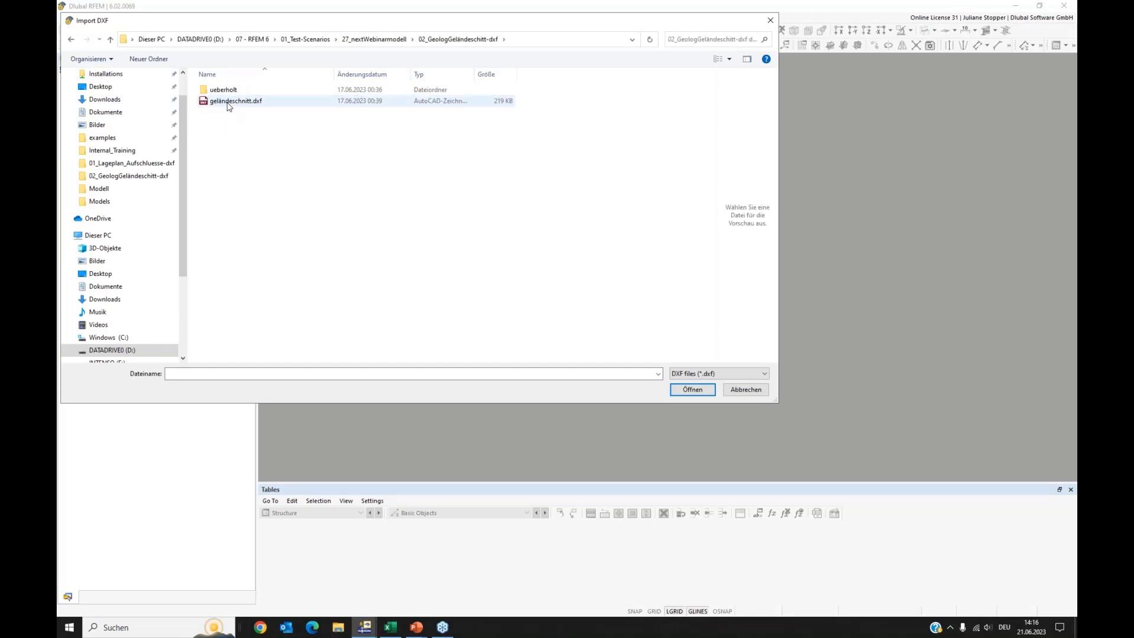
double_click(229, 101)
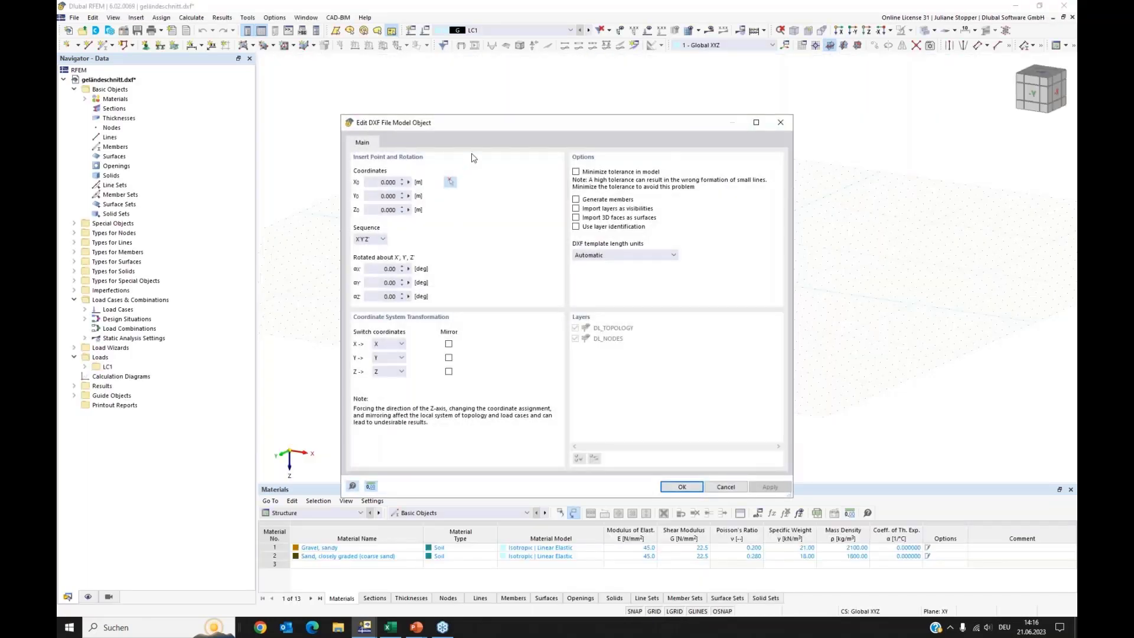
Import the terrain section using layer identification with only the DL_TOPOLOGY layer, and close the import log.
drag(482, 127, 541, 96)
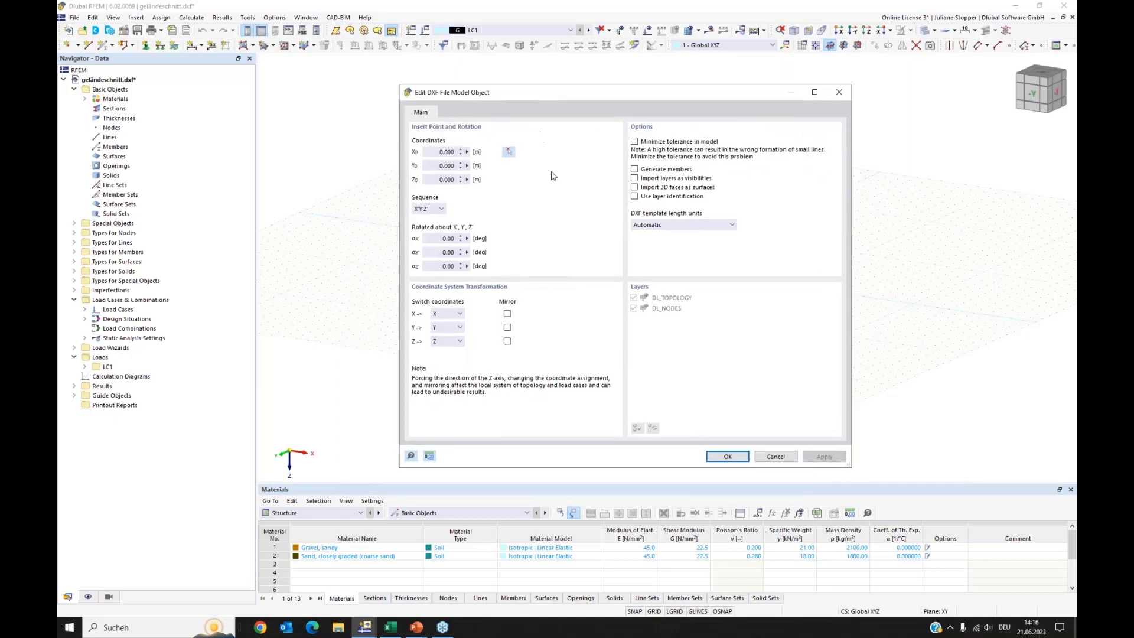
click(634, 196)
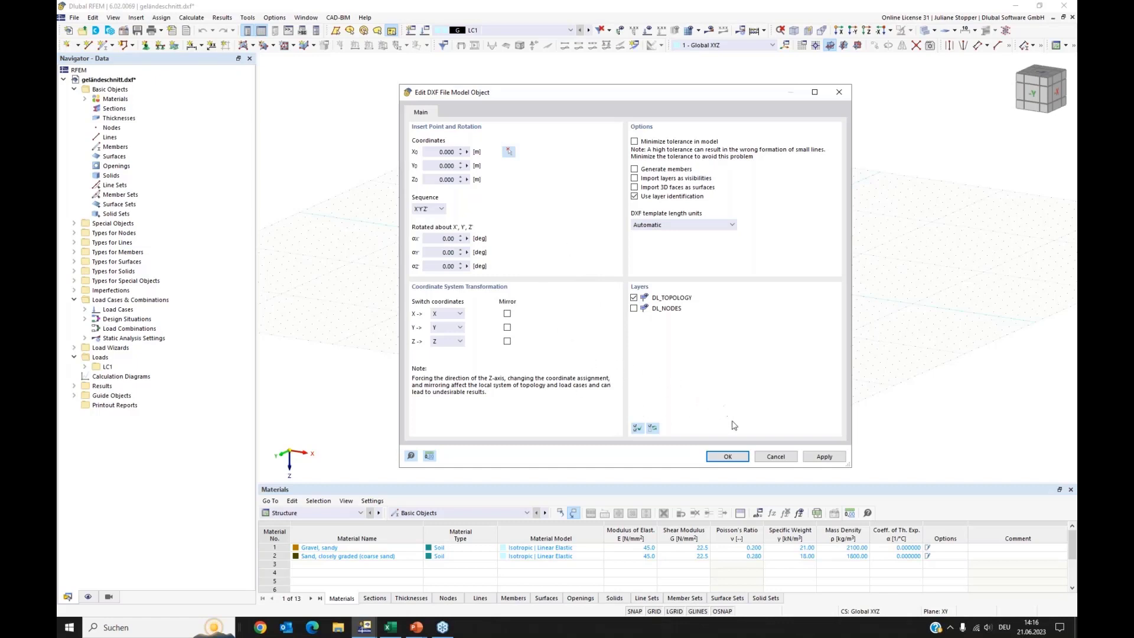
click(727, 457)
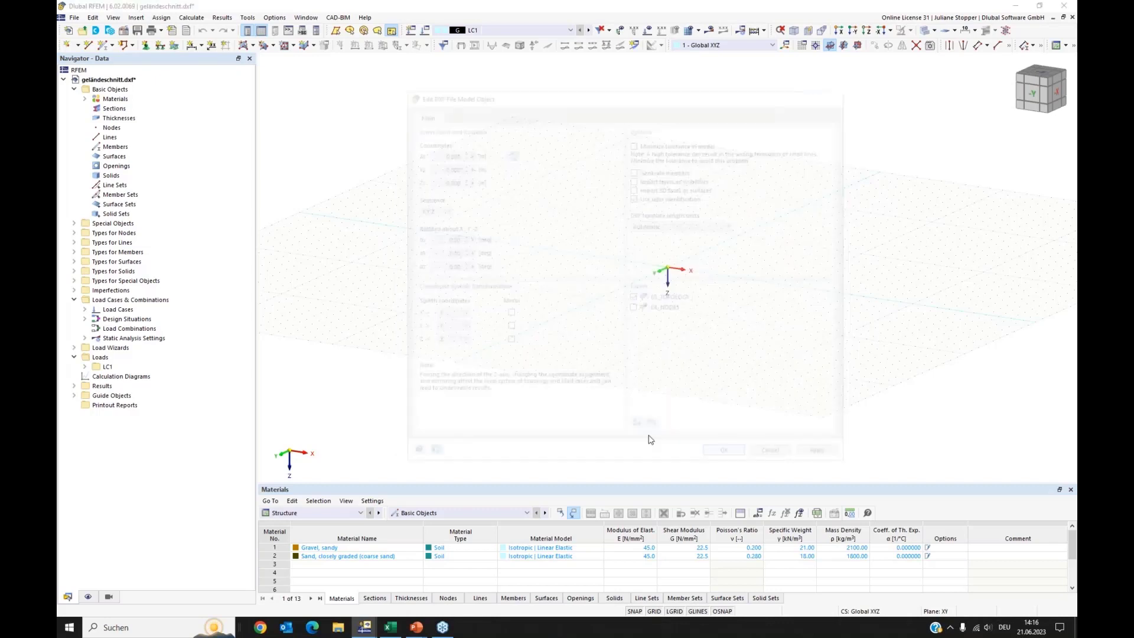
click(616, 477)
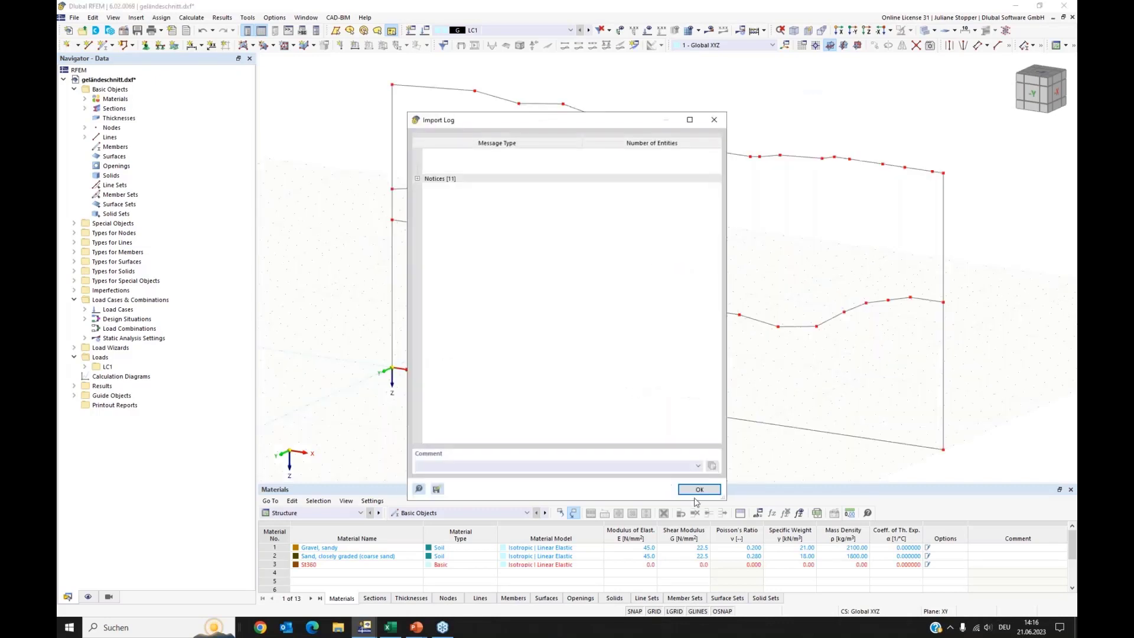
click(696, 484)
scroll(616, 369, down, 1)
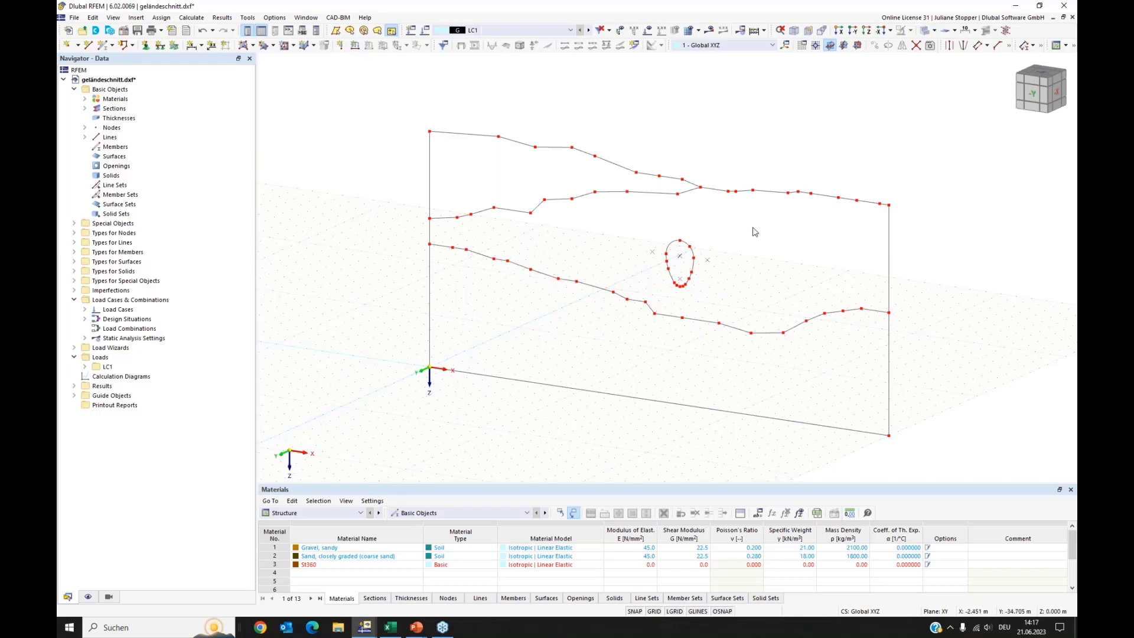
middle_drag(738, 239, 787, 260)
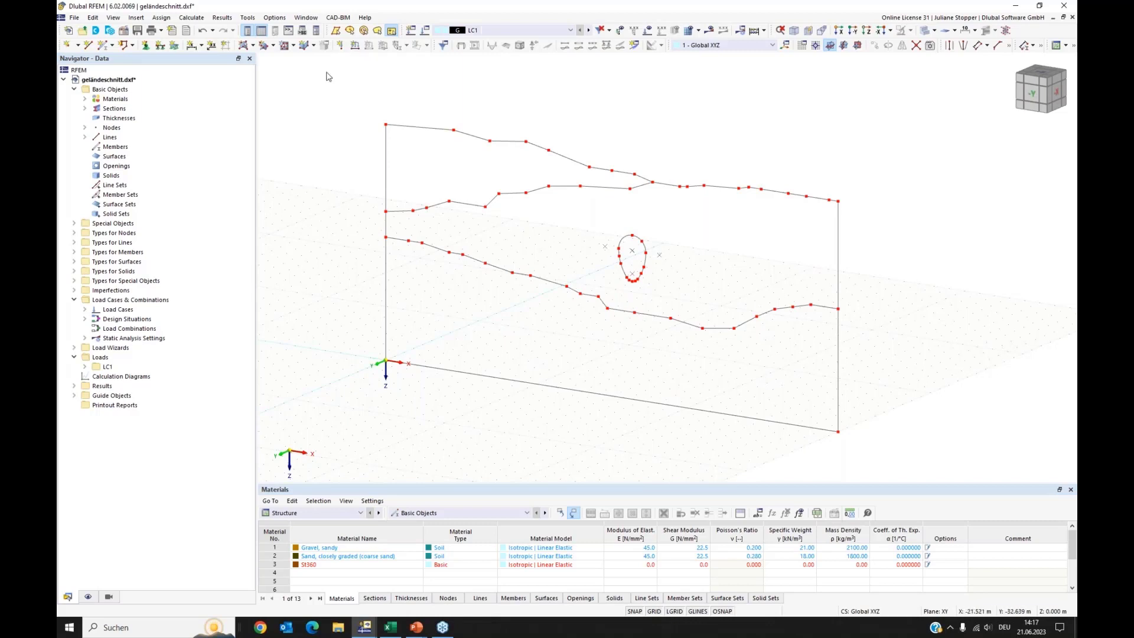
Create three plane surfaces with stiffness type Without Thickness from the boundary lines of the lower, middle and upper soil layers.
click(253, 46)
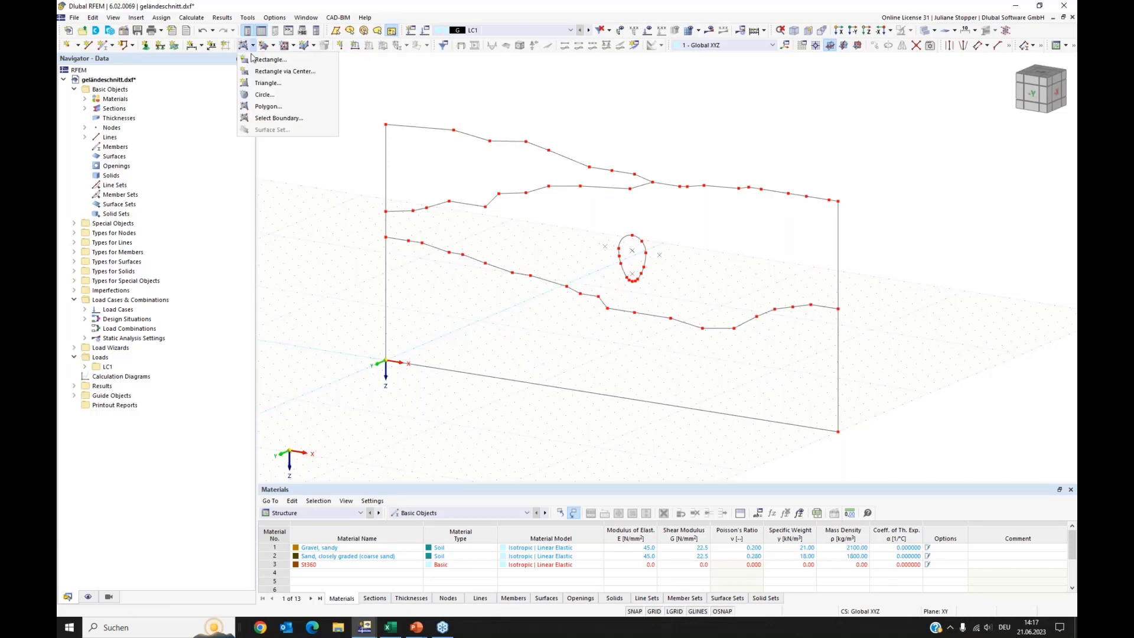
click(263, 119)
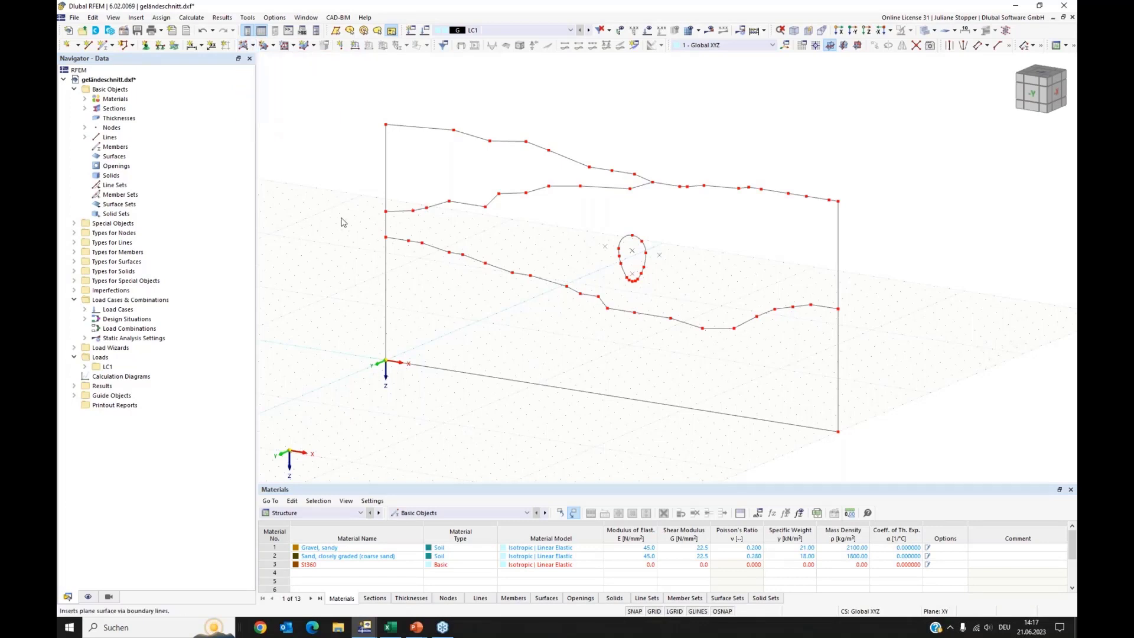
click(484, 384)
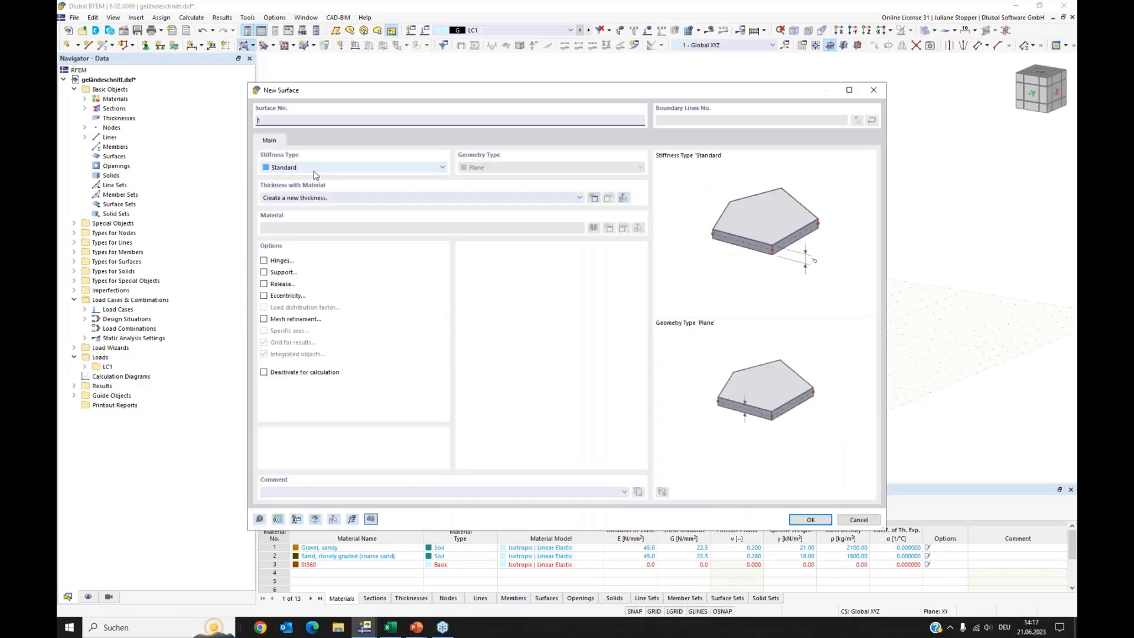
click(313, 171)
click(306, 185)
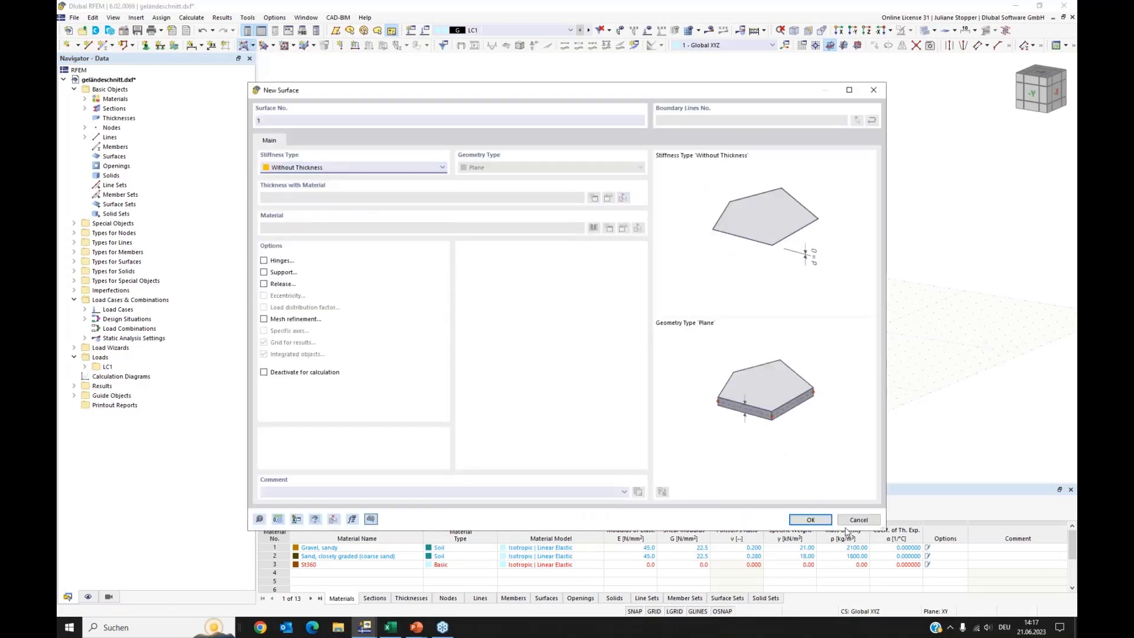
click(810, 520)
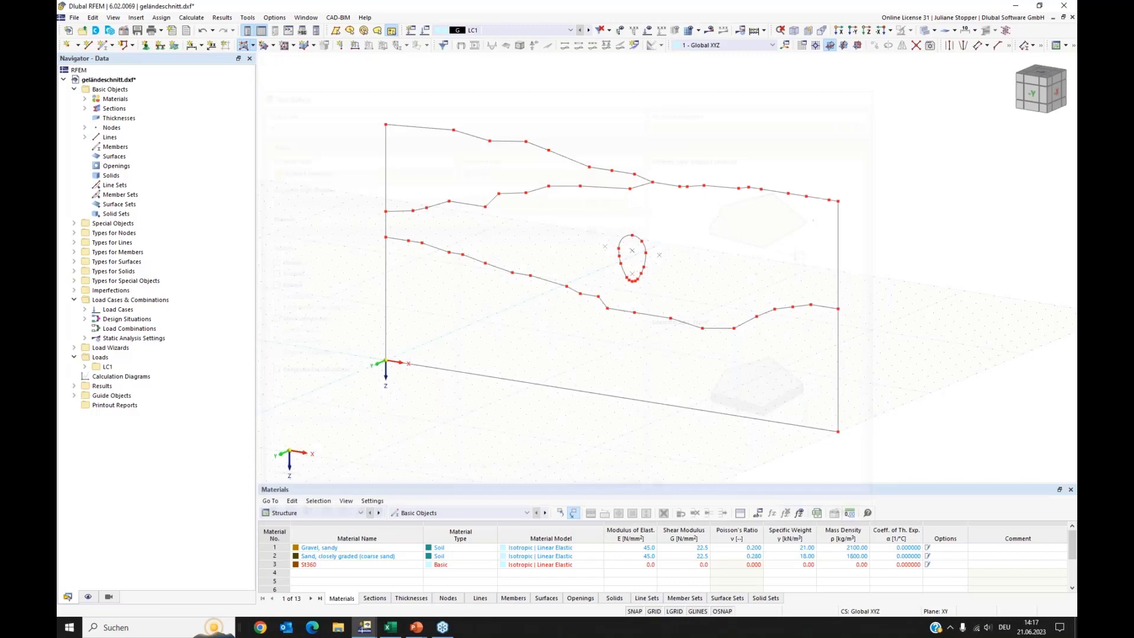
click(595, 394)
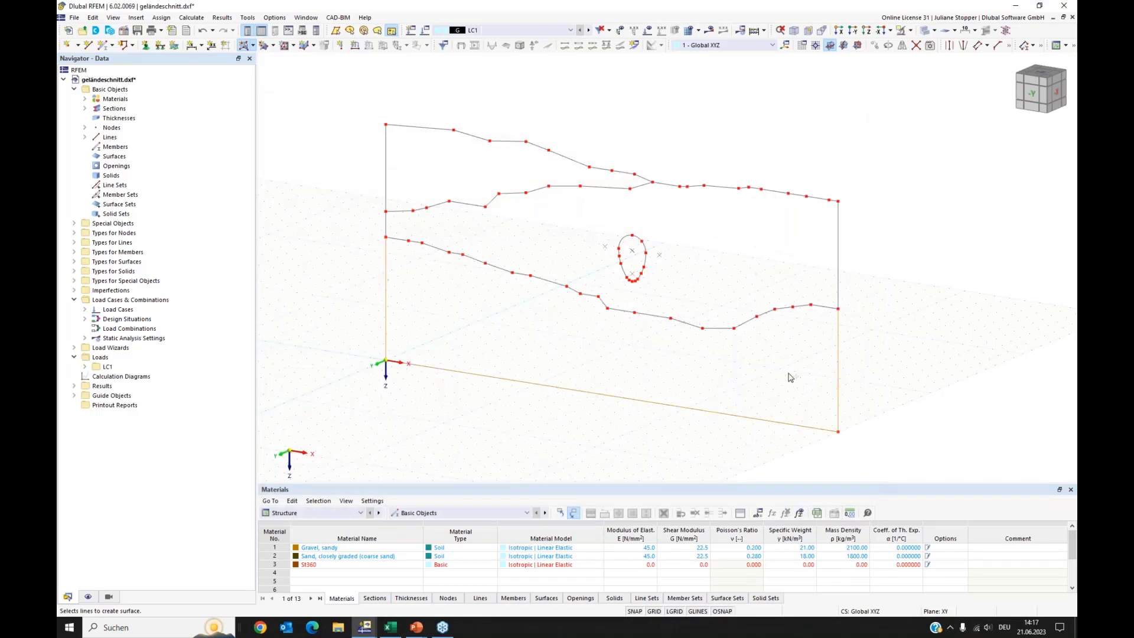
click(803, 311)
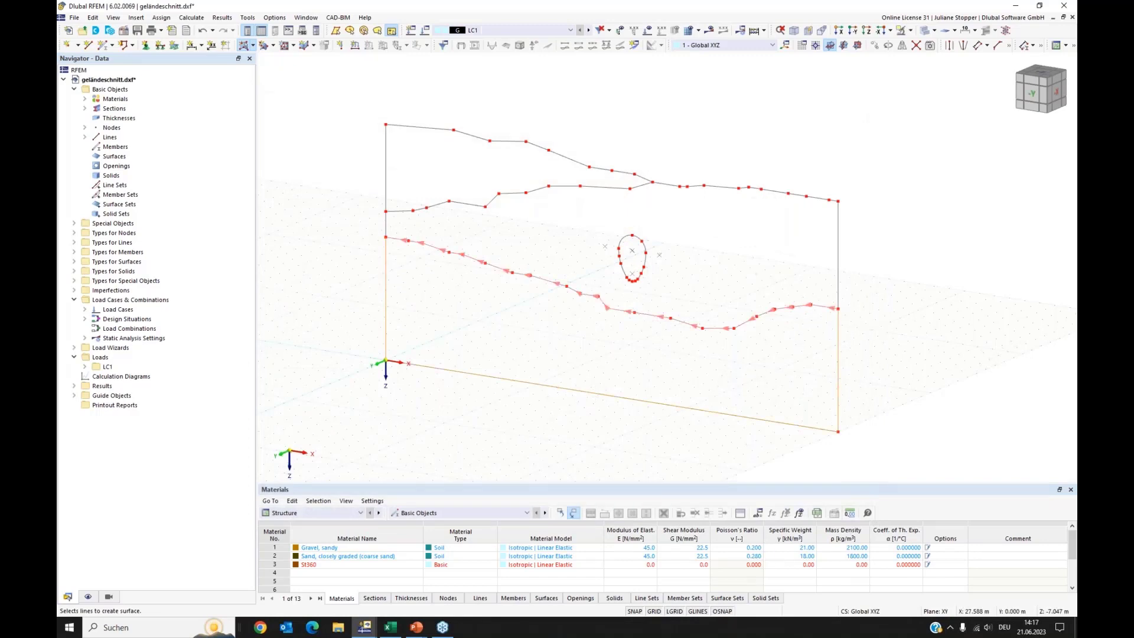
click(716, 323)
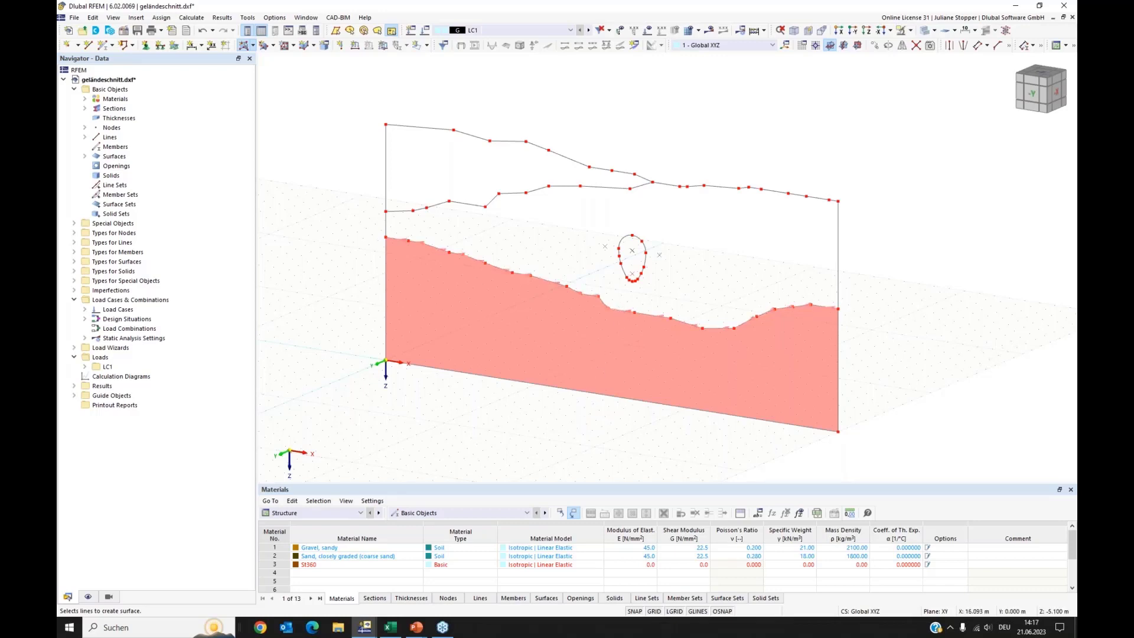
click(639, 188)
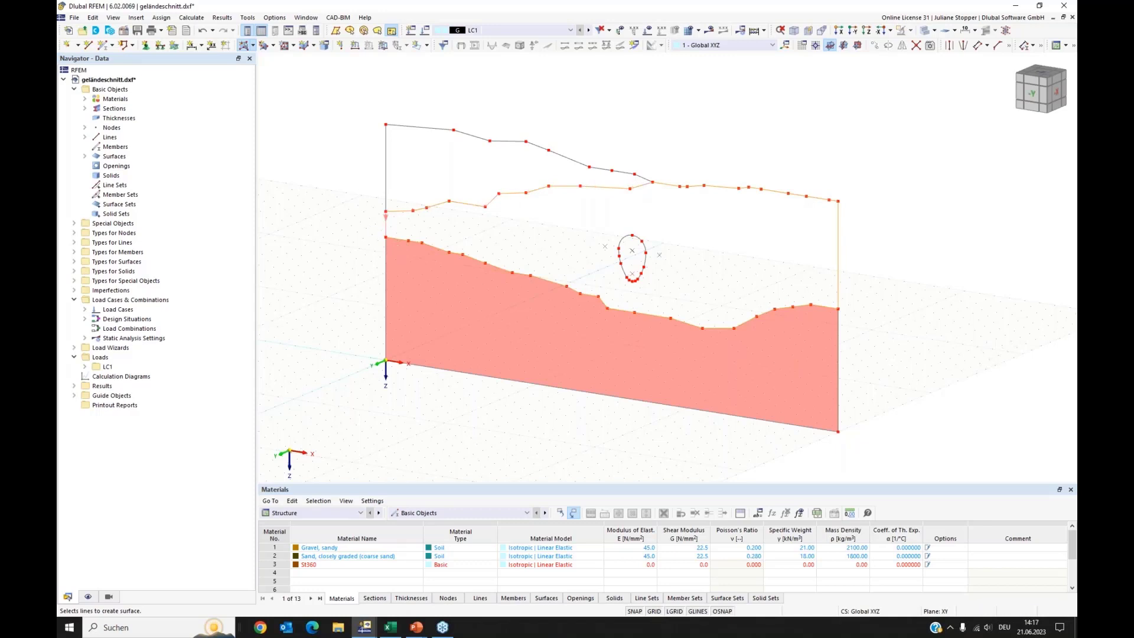
click(387, 225)
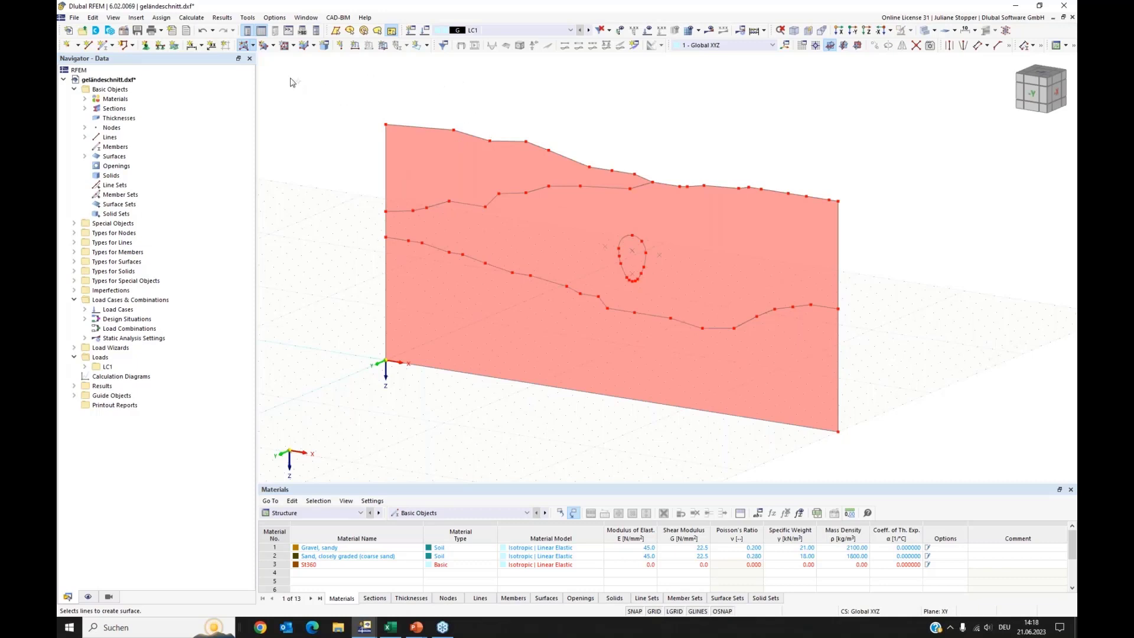
Create an opening in the middle layer's surface by graphically selecting all boundary lines of the oval tunnel outline.
click(273, 47)
ctrl+middle_drag(637, 274, 635, 282)
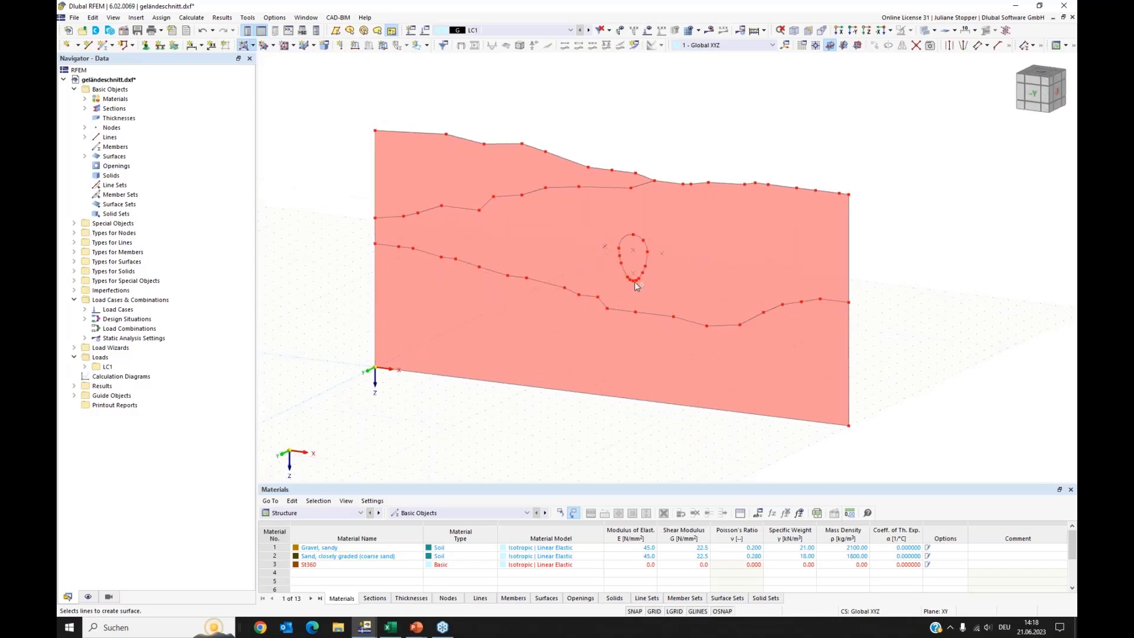
click(293, 47)
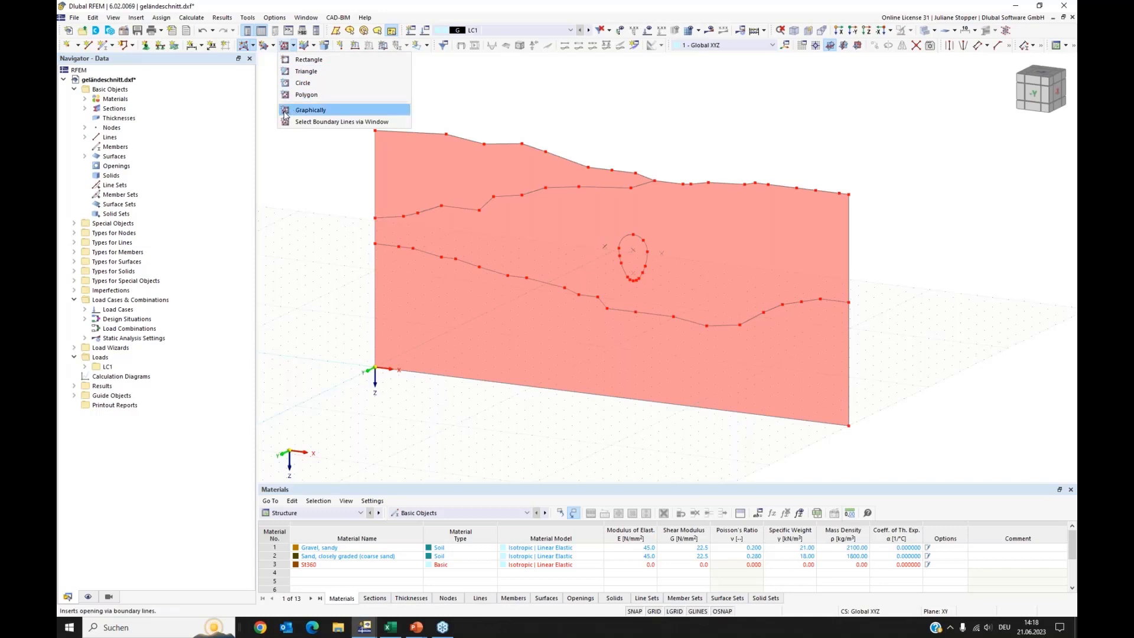
click(310, 109)
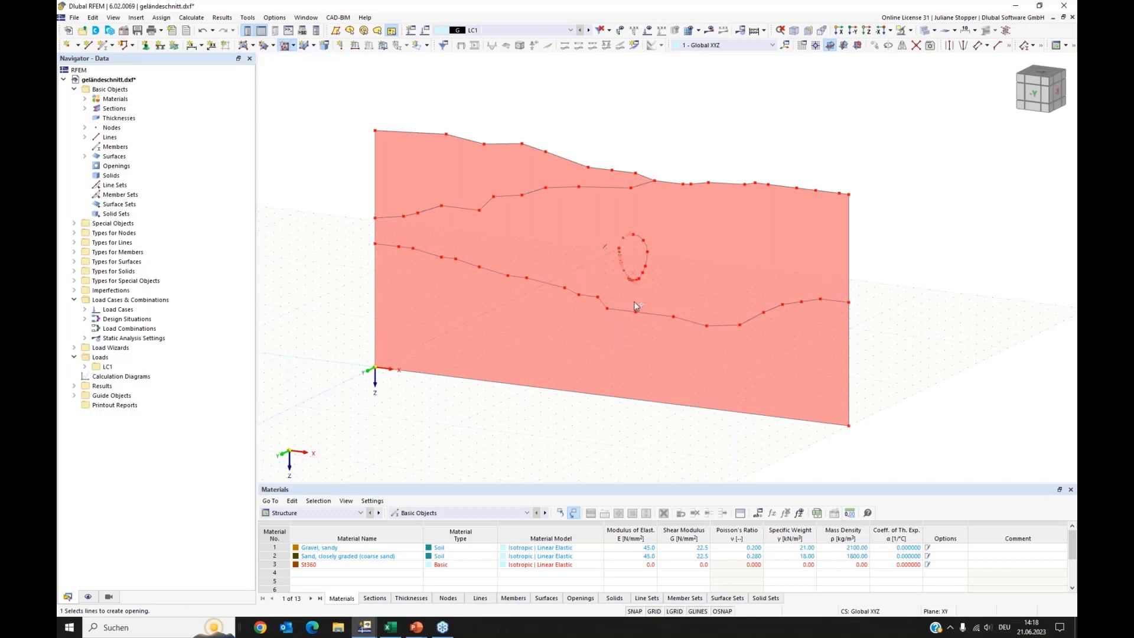
scroll(644, 271, up, 5)
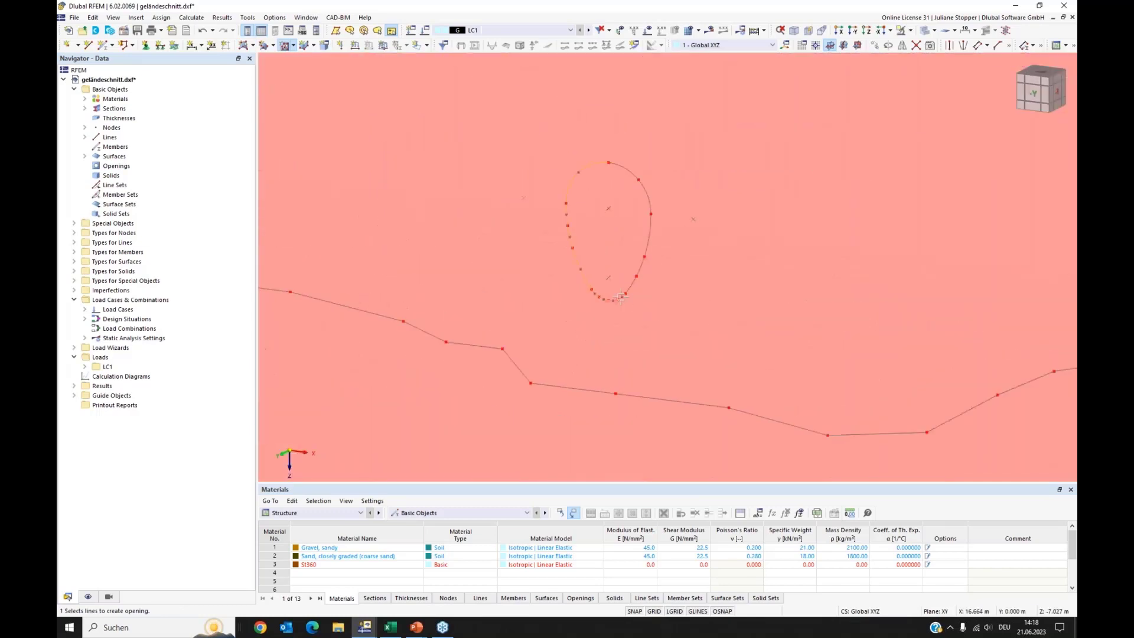
click(622, 297)
click(631, 286)
click(641, 268)
click(649, 236)
click(648, 196)
click(625, 168)
scroll(611, 249, down, 5)
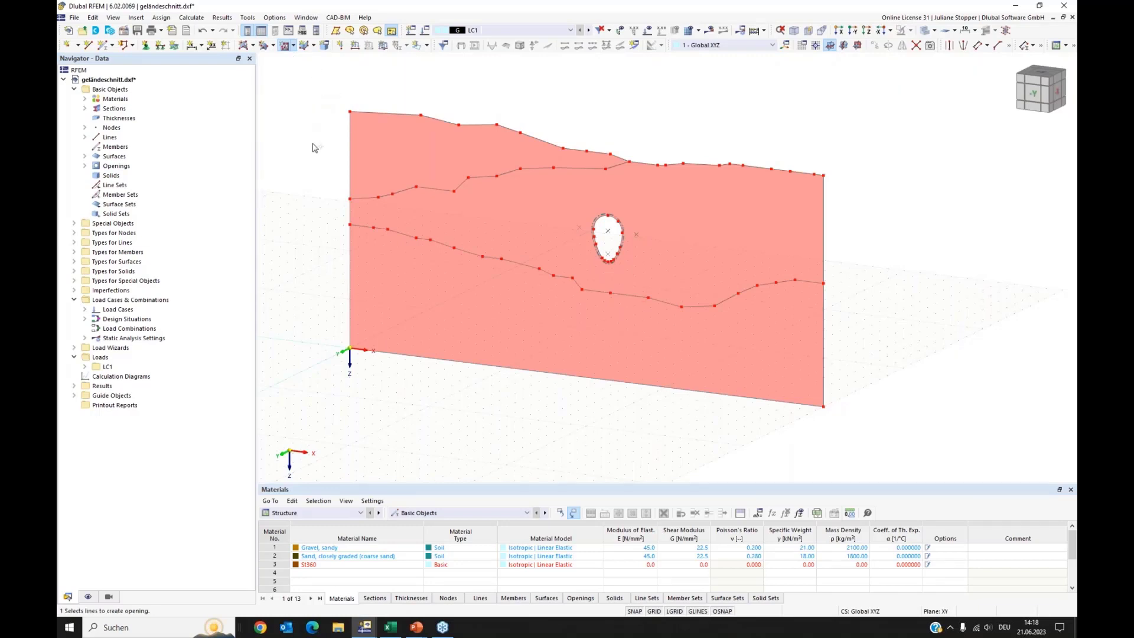
key(Escape)
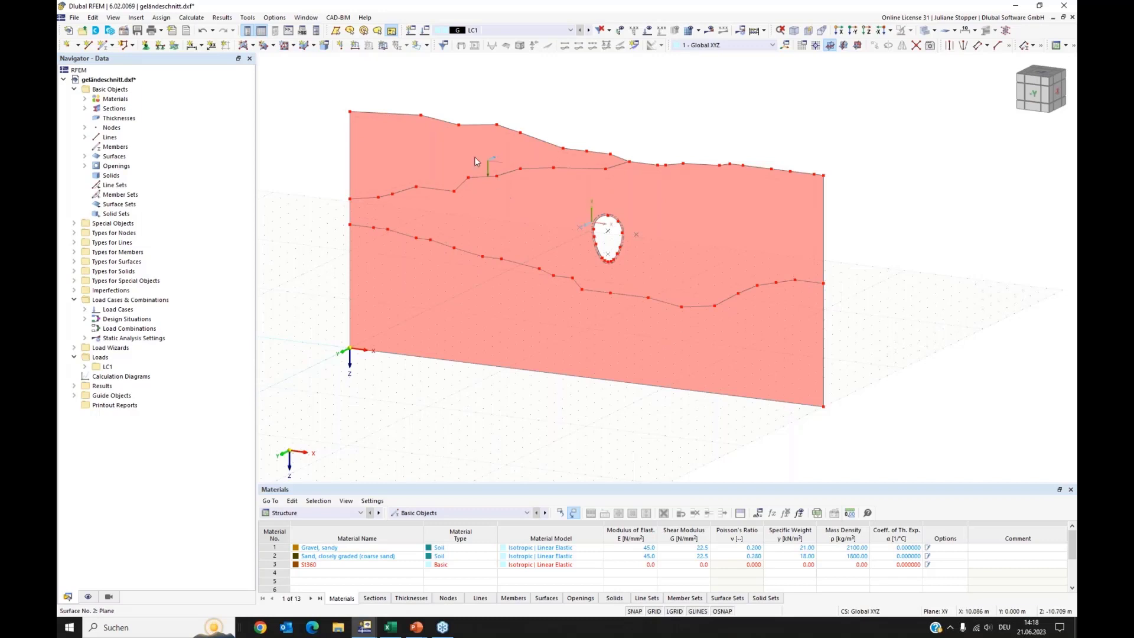
Show the local axis systems of the surfaces and reverse the upper layer surface's local axis system to match the other two.
right_click(421, 183)
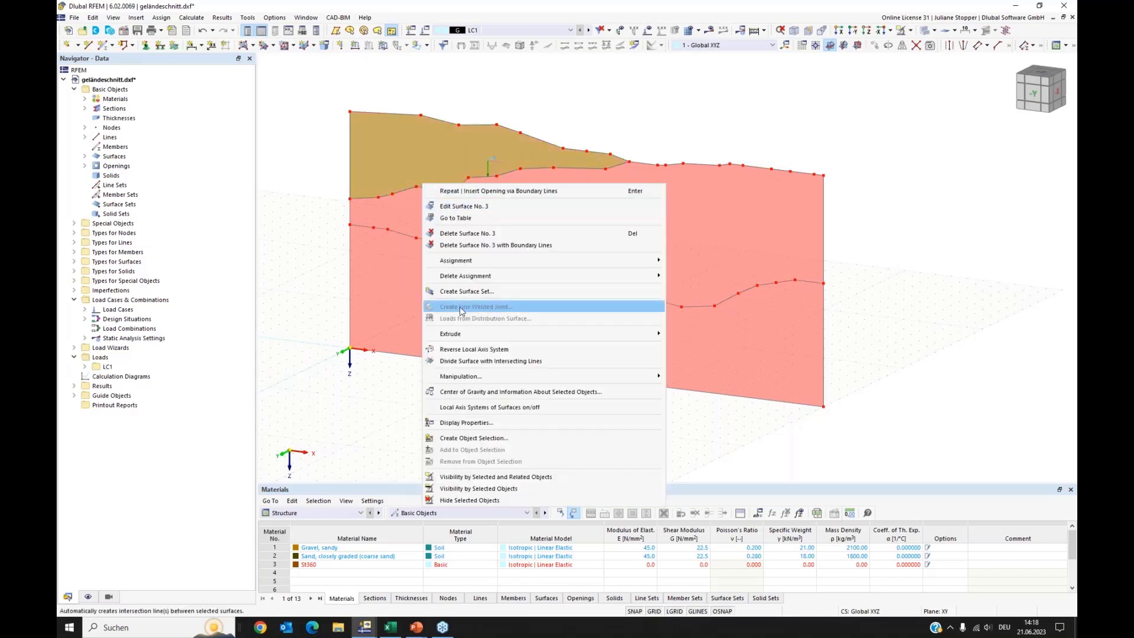
click(439, 407)
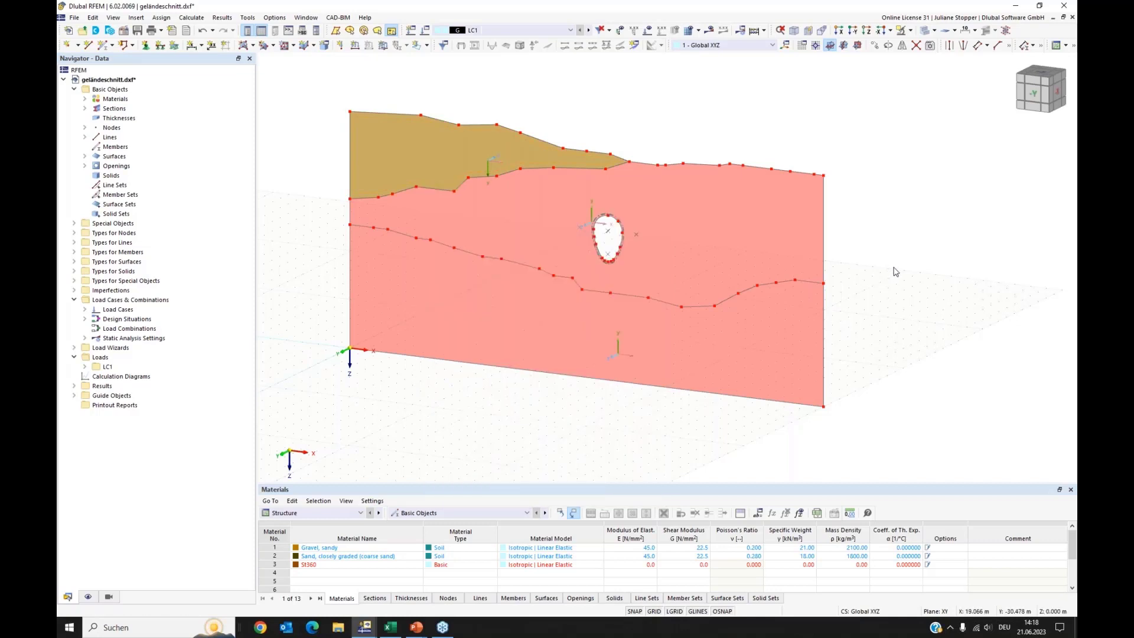
ctrl+middle_drag(894, 272, 862, 260)
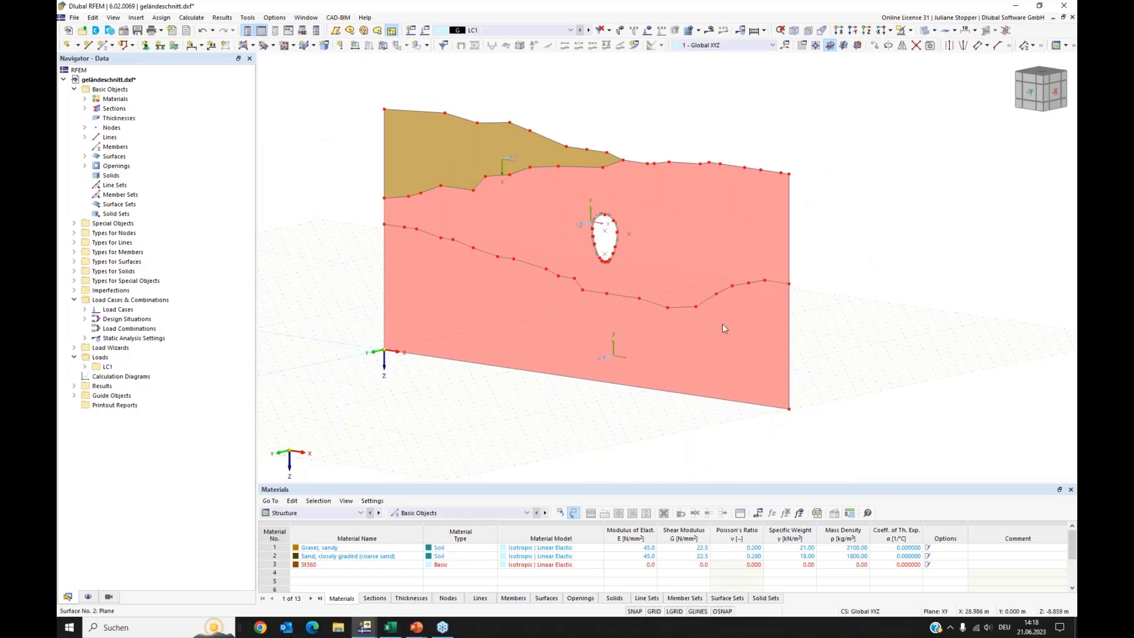
click(515, 162)
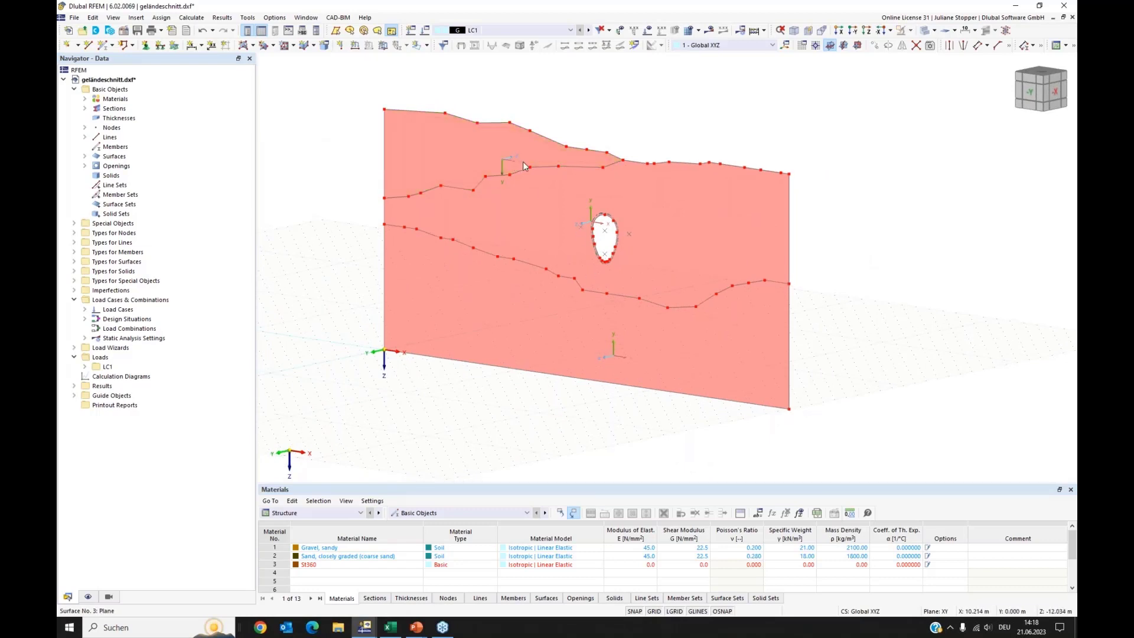
click(496, 128)
right_click(496, 130)
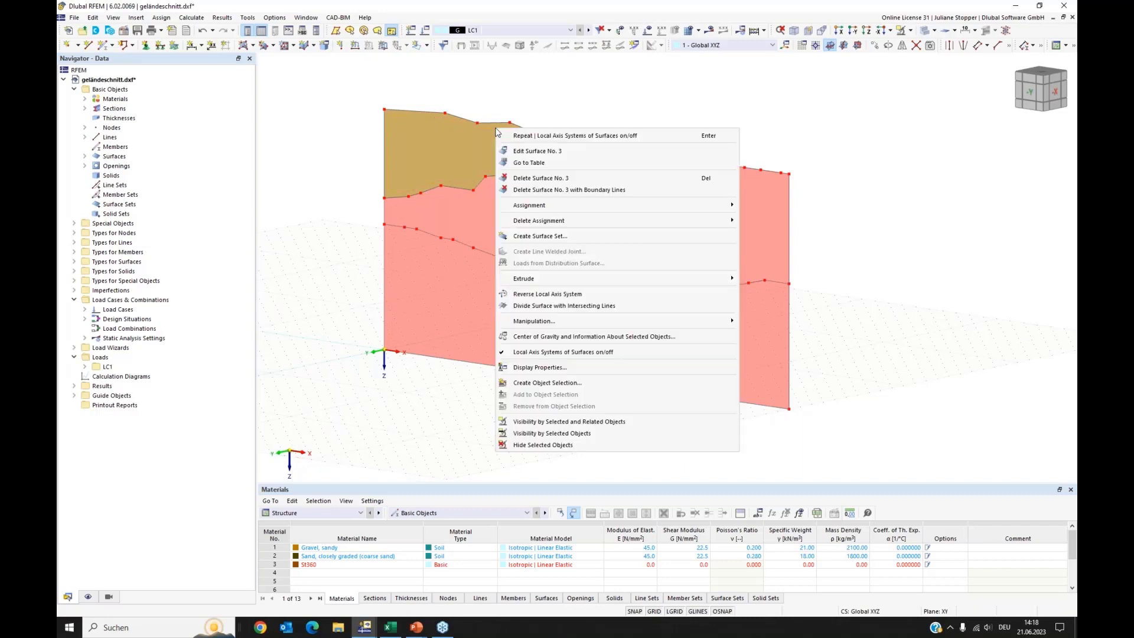
click(528, 295)
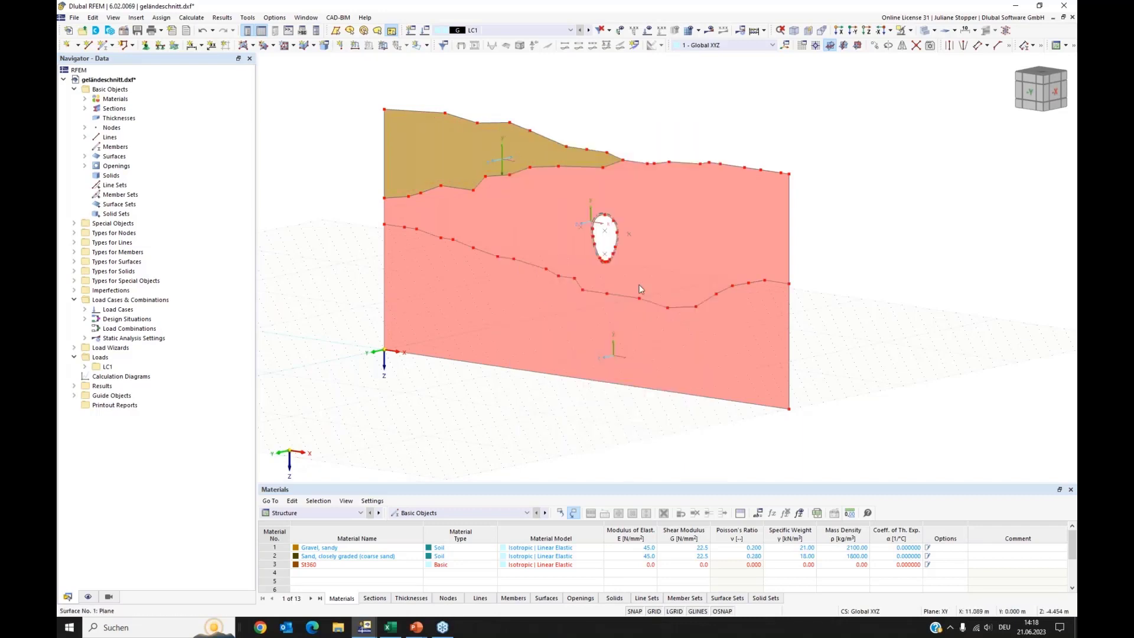
click(884, 302)
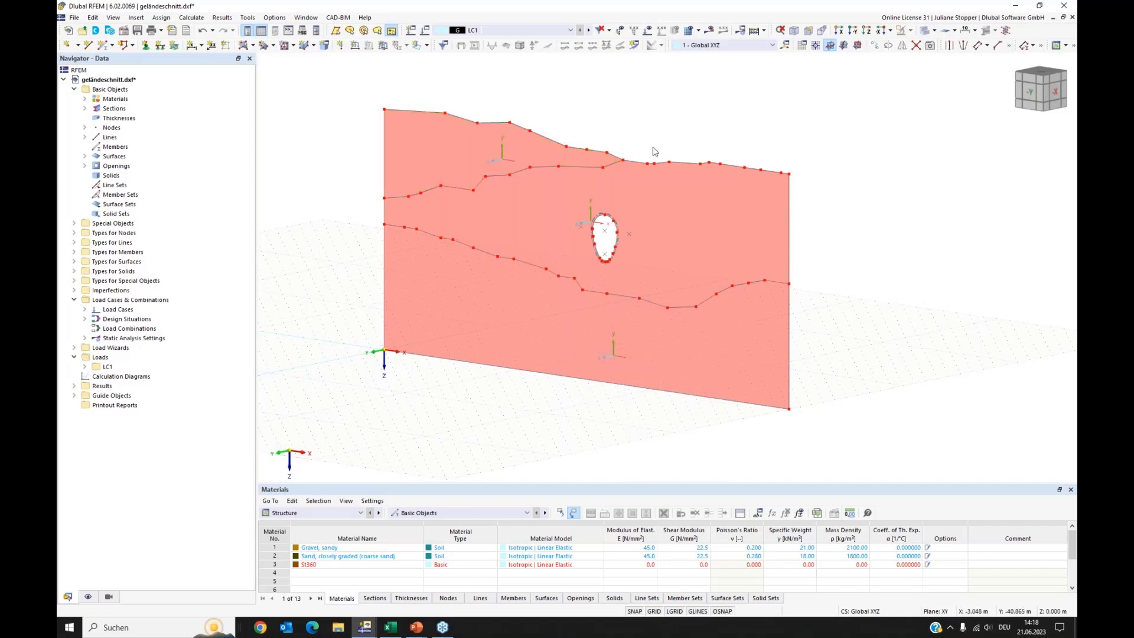
Extrude all three layer surfaces into solids with a height of -1.000 m and material 1 - Gravel, sandy.
drag(563, 102, 519, 412)
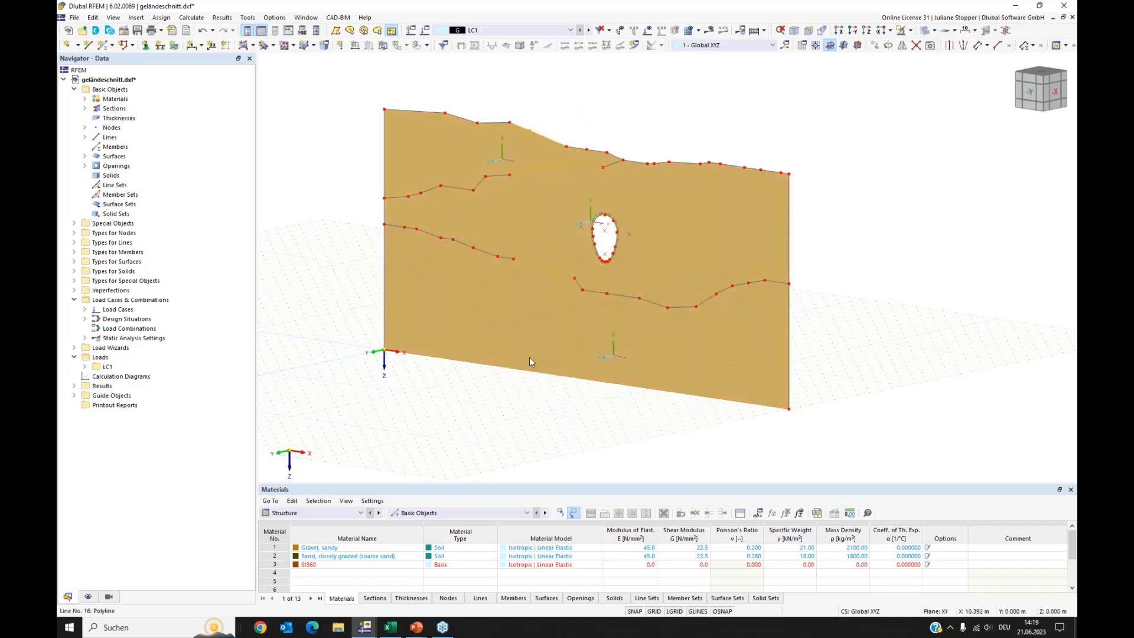
right_click(535, 275)
mouse_move(652, 324)
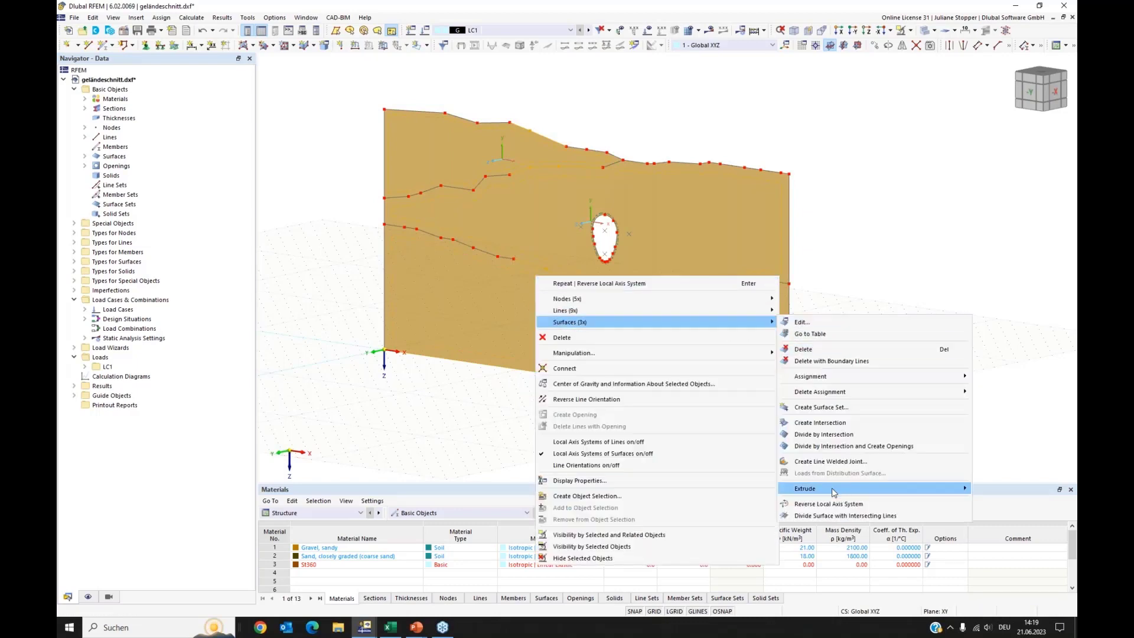
mouse_move(819, 493)
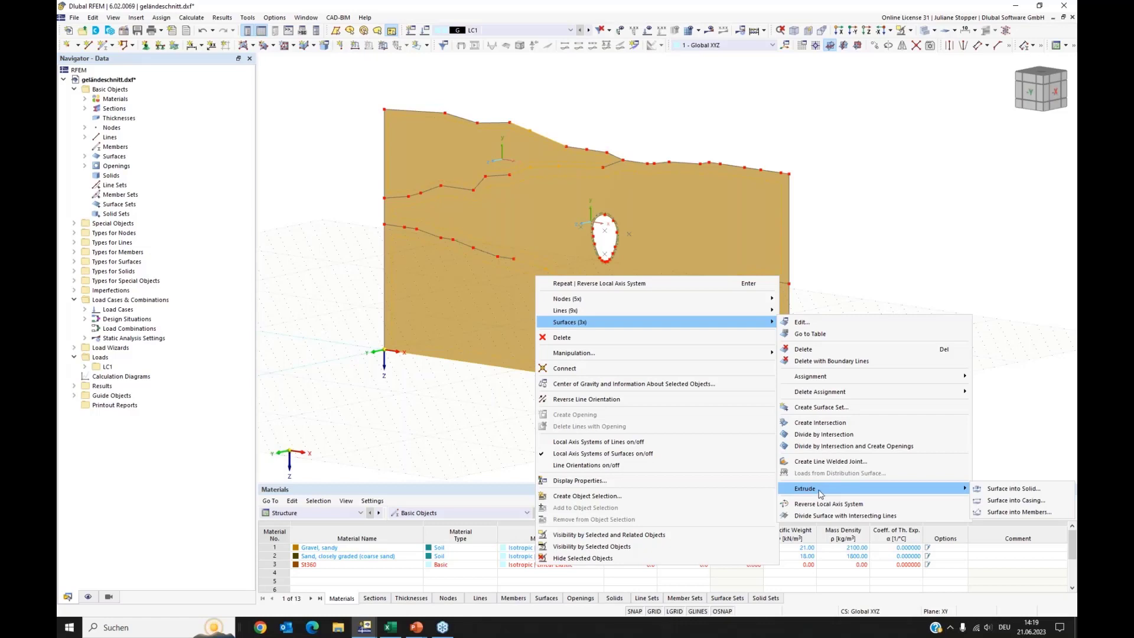
click(993, 494)
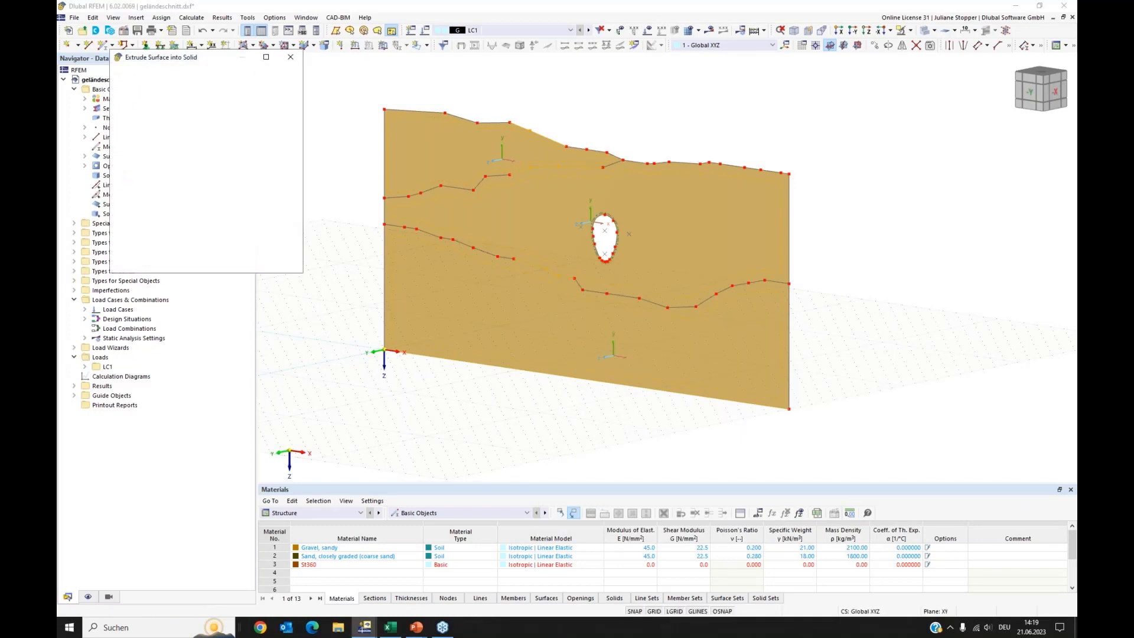
click(605, 139)
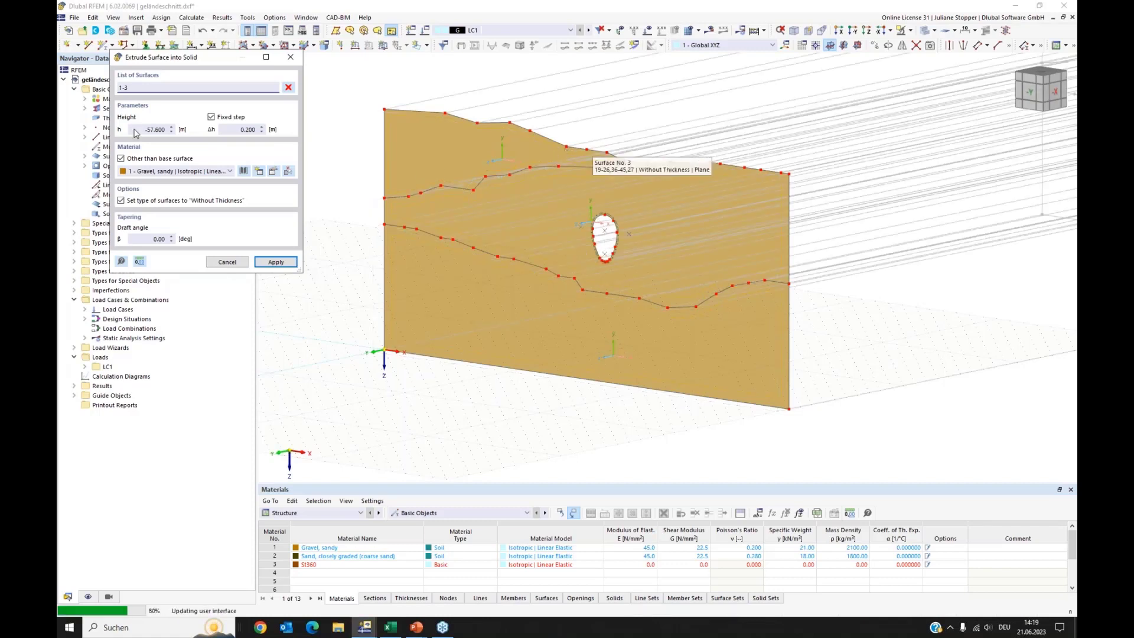
drag(136, 130, 176, 130)
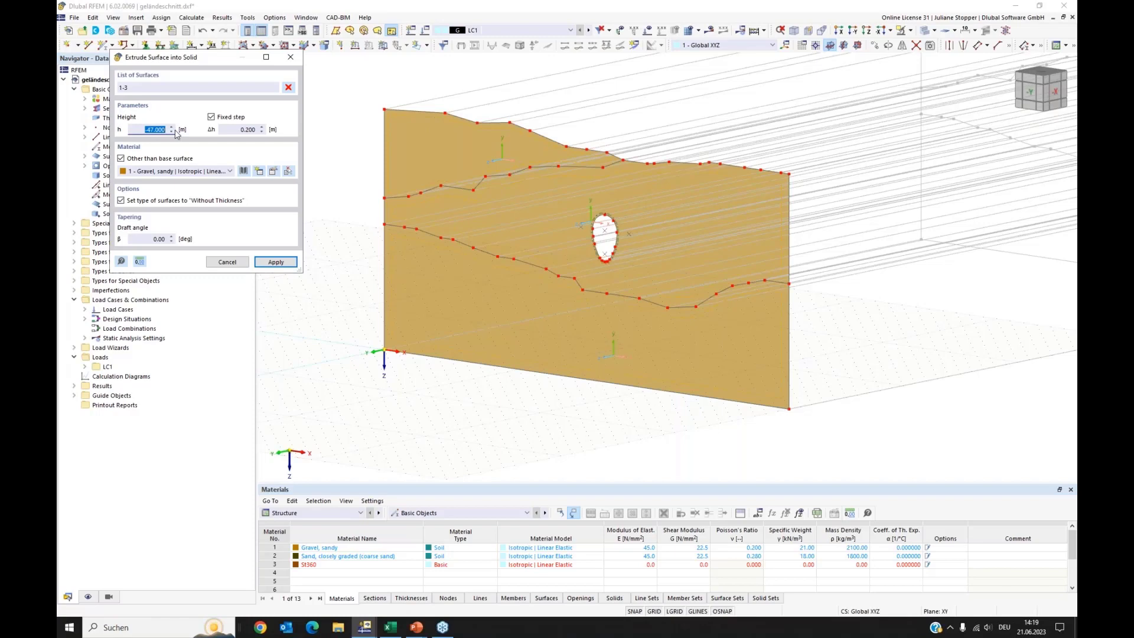
key(BackSpace)
click(269, 263)
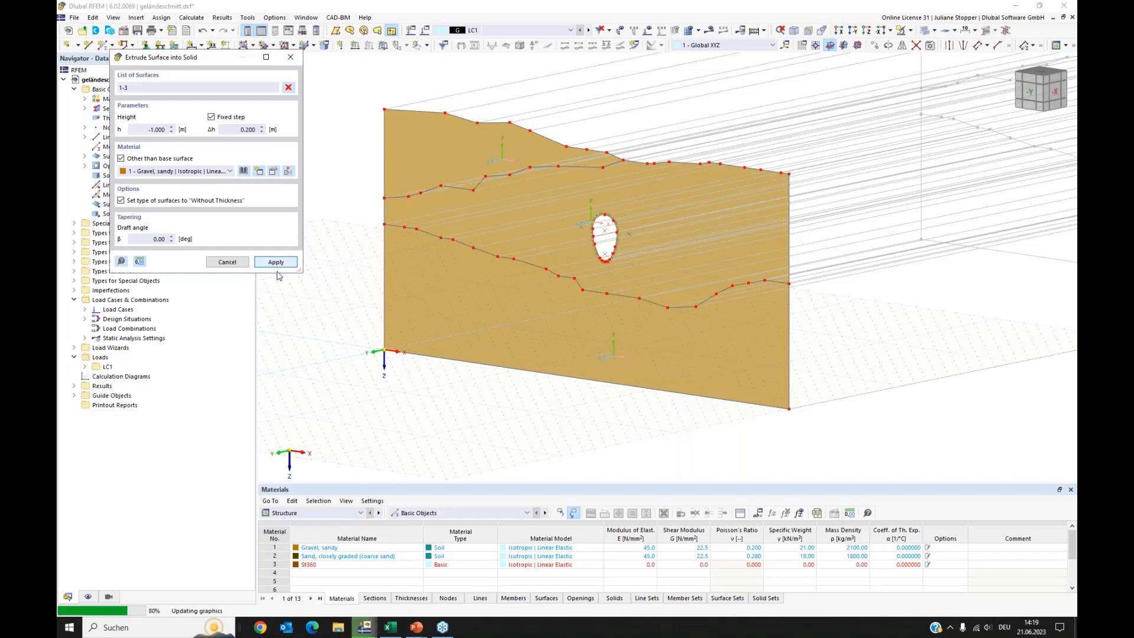
click(290, 57)
Hide the local axis systems of the surfaces and view the extruded soil solids from a more frontal angle.
right_click(442, 248)
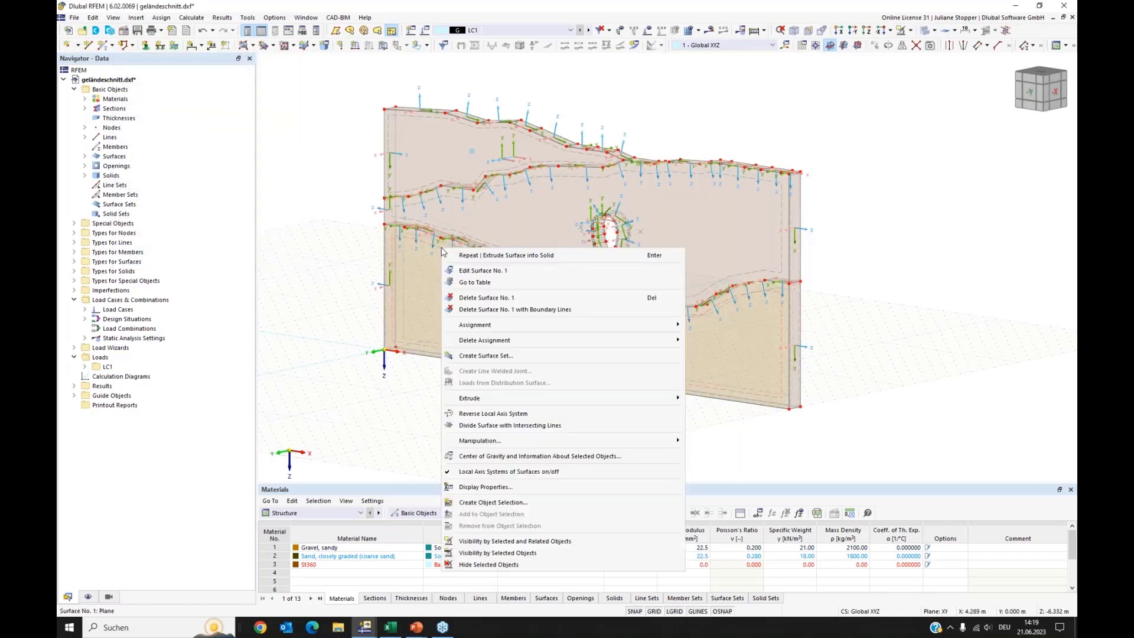
click(449, 472)
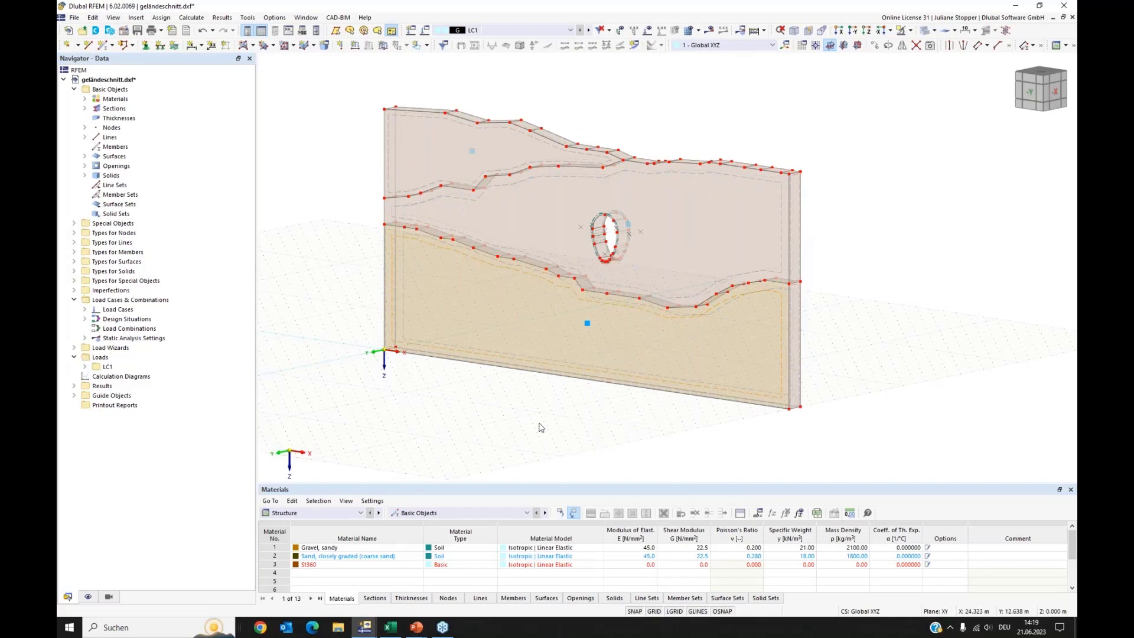
ctrl+middle_drag(358, 362, 382, 358)
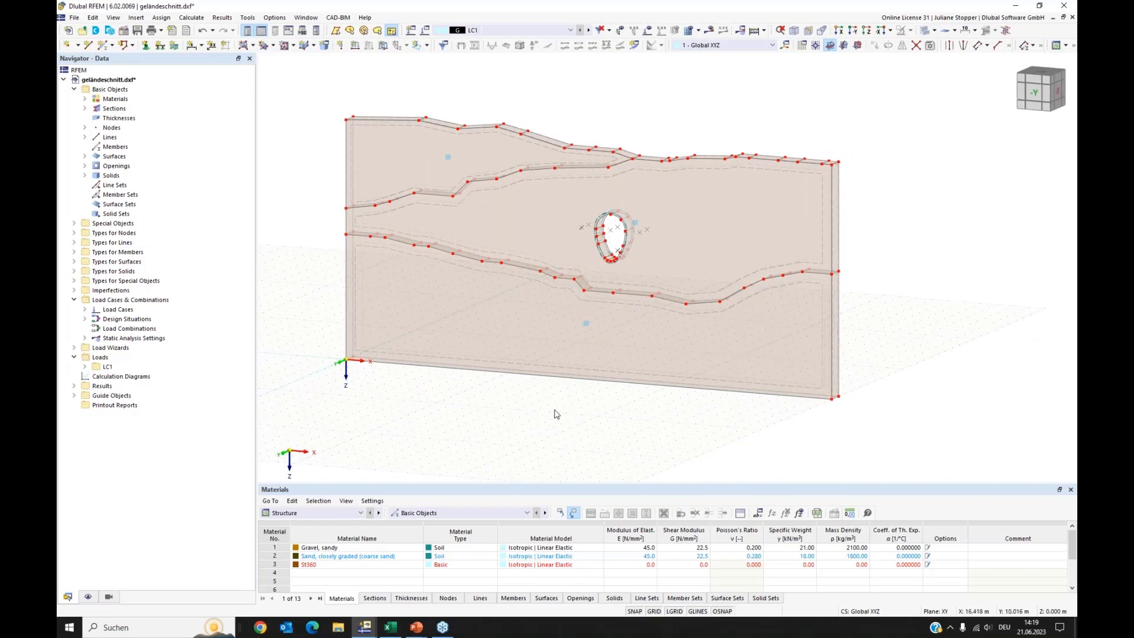
ctrl+middle_drag(480, 412, 483, 412)
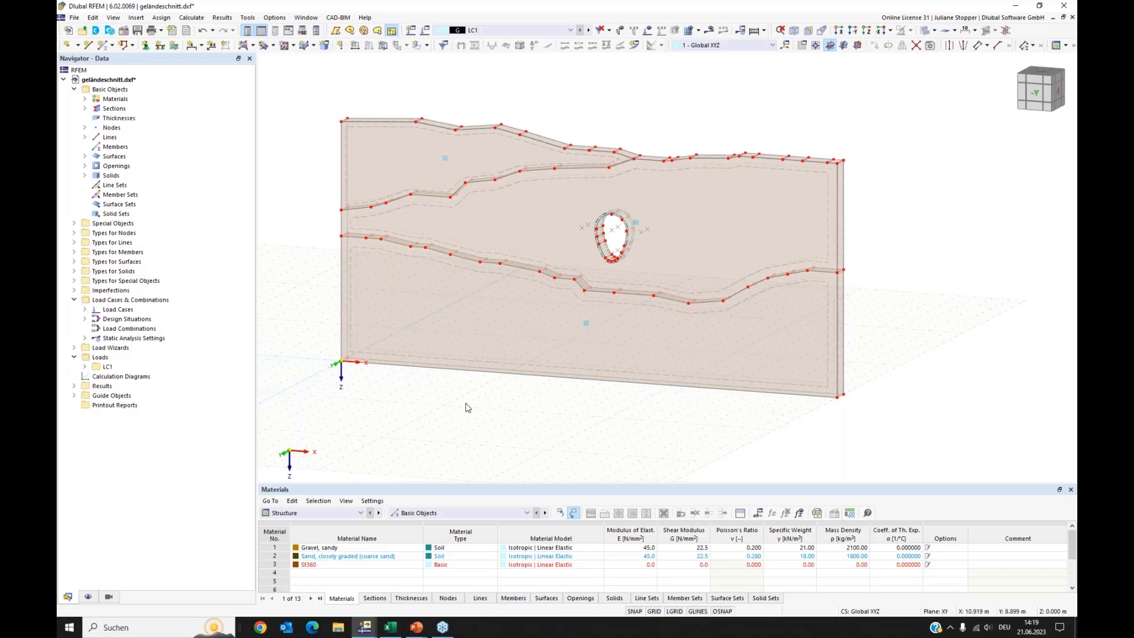
ctrl+middle_drag(466, 406, 491, 402)
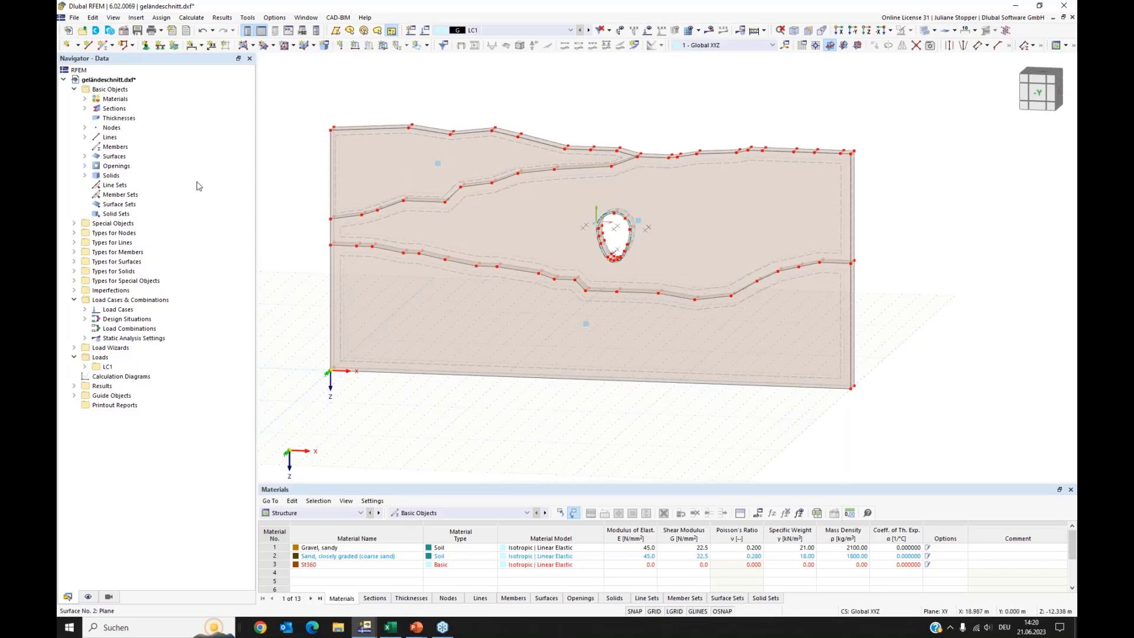
Enlarge the materials table, then switch to Excel and copy the four materials in B3:J6 of Materialien.xlsx.
click(85, 177)
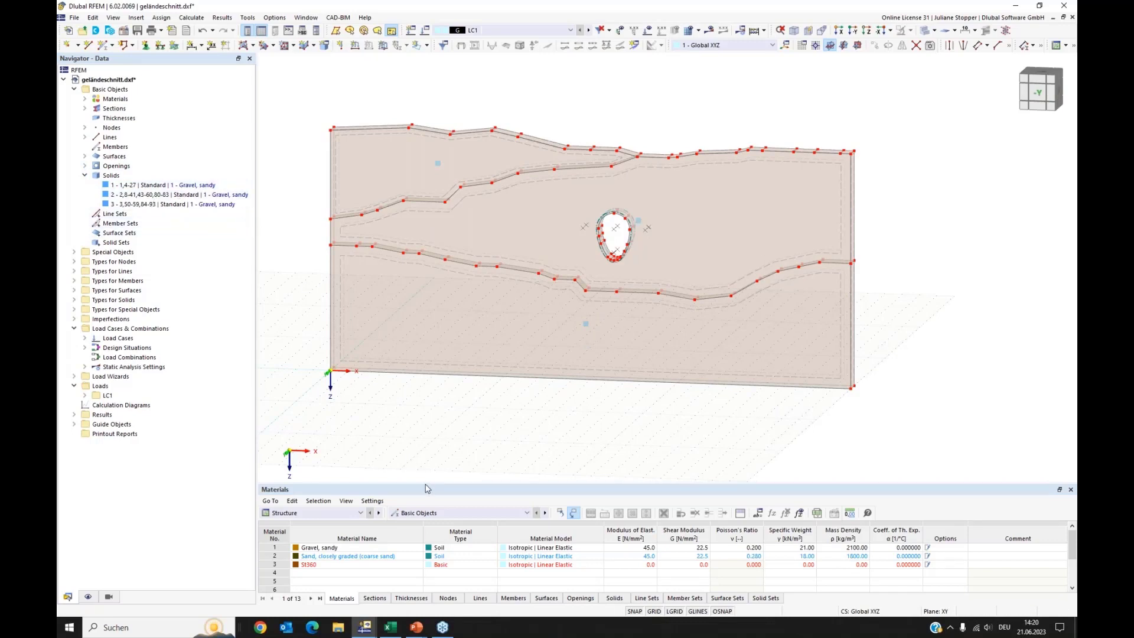
drag(425, 483, 423, 407)
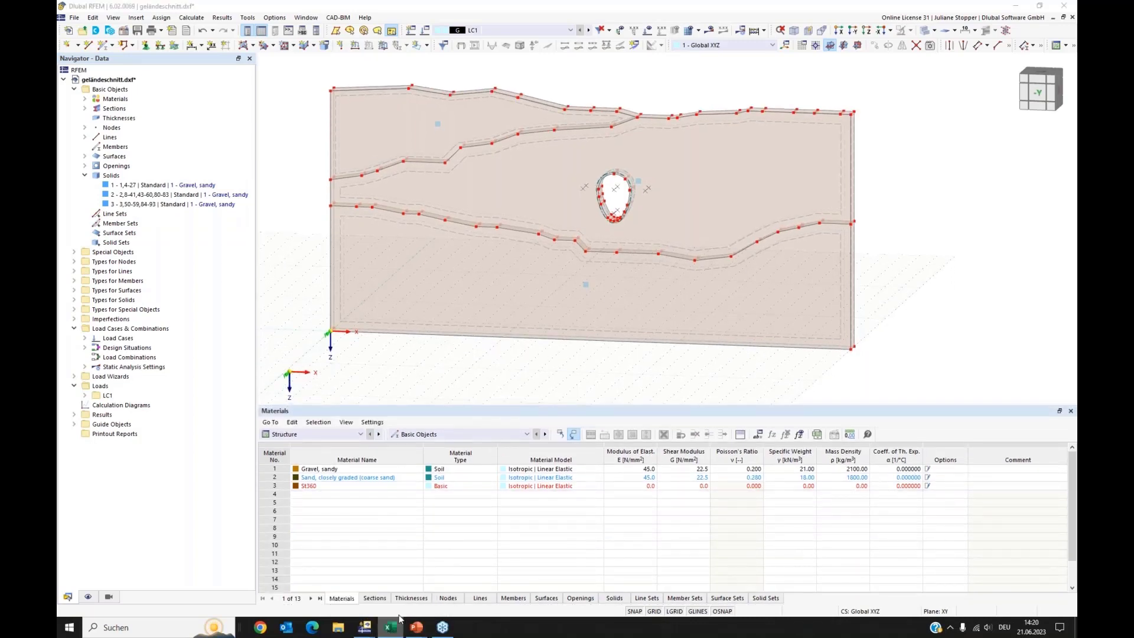
click(389, 629)
key(Escape)
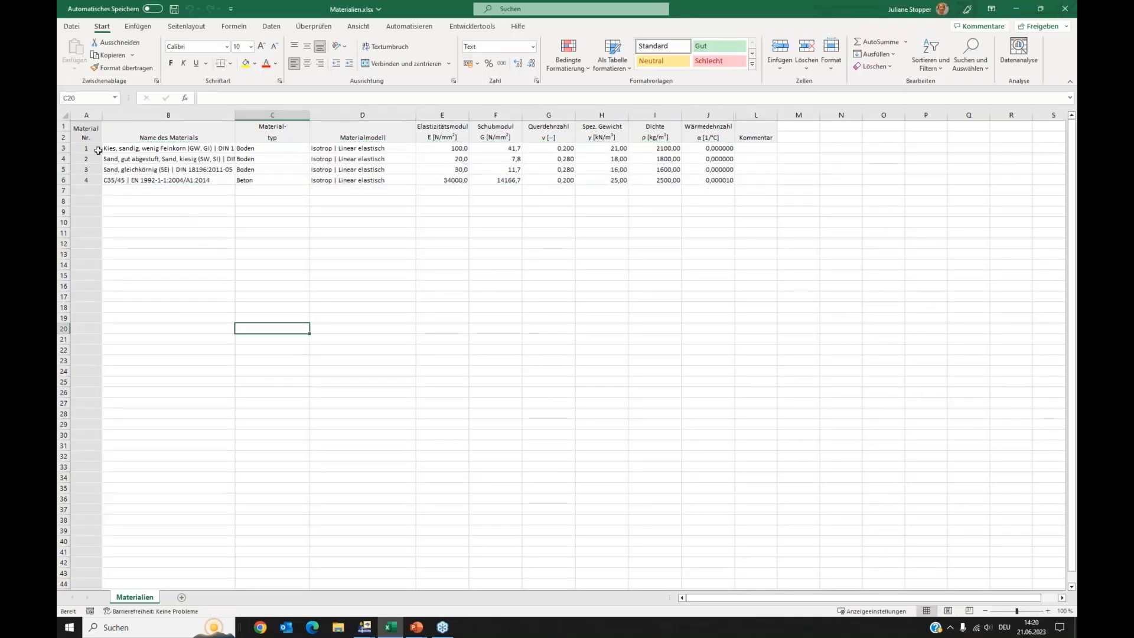
drag(104, 149, 724, 181)
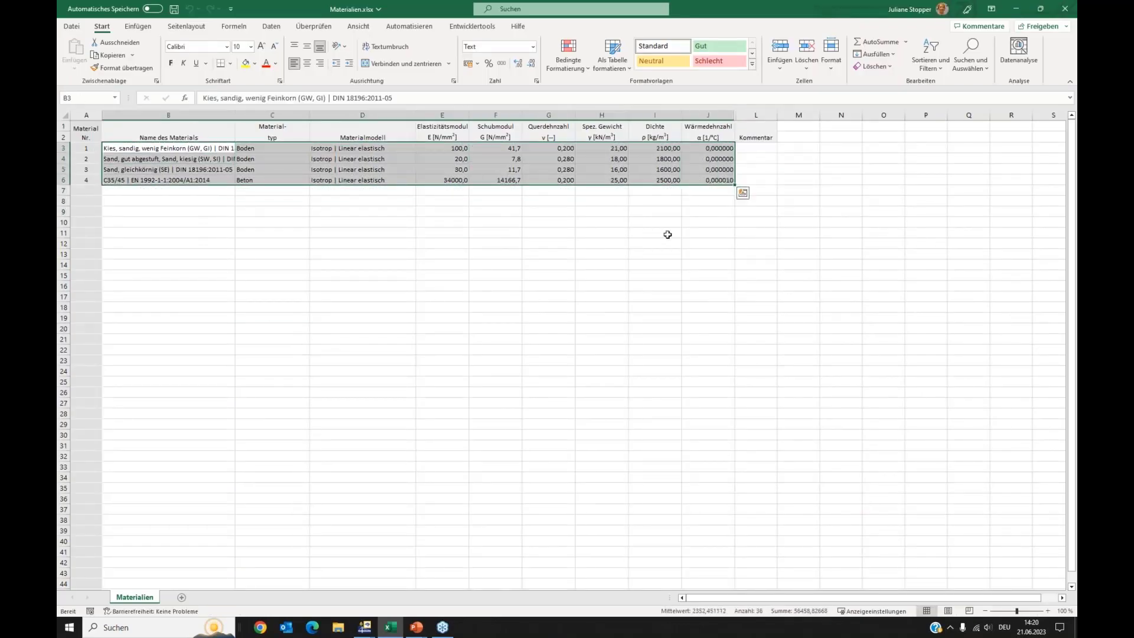
key(ctrl+c)
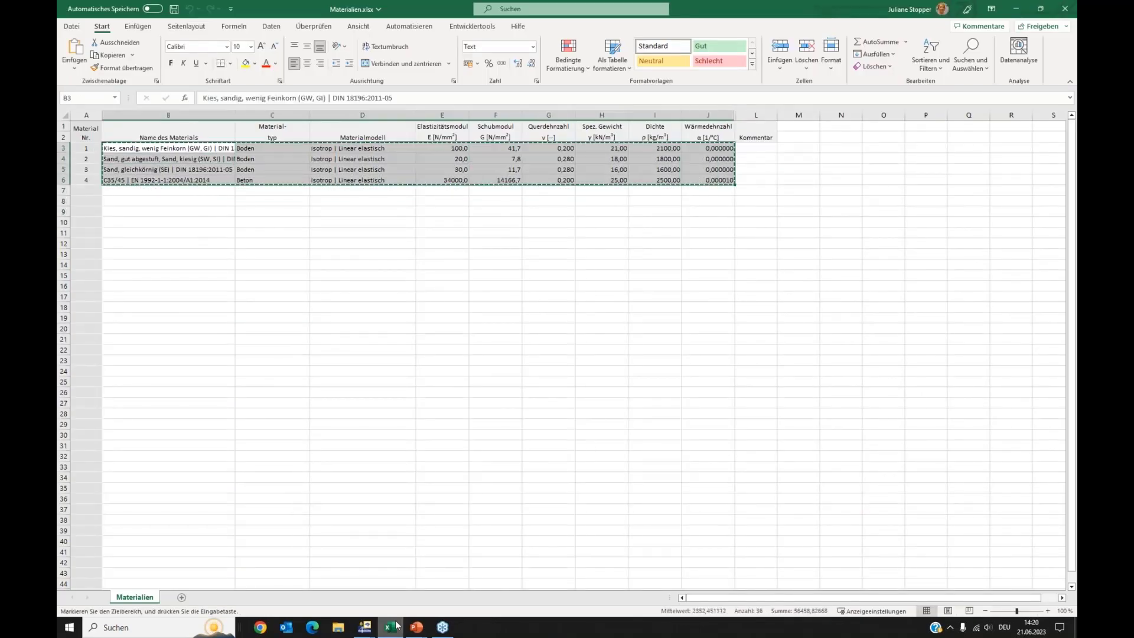
Switch back to the geländeschnitt model in RFEM and paste the copied materials into the materials table starting at material 2.
click(364, 628)
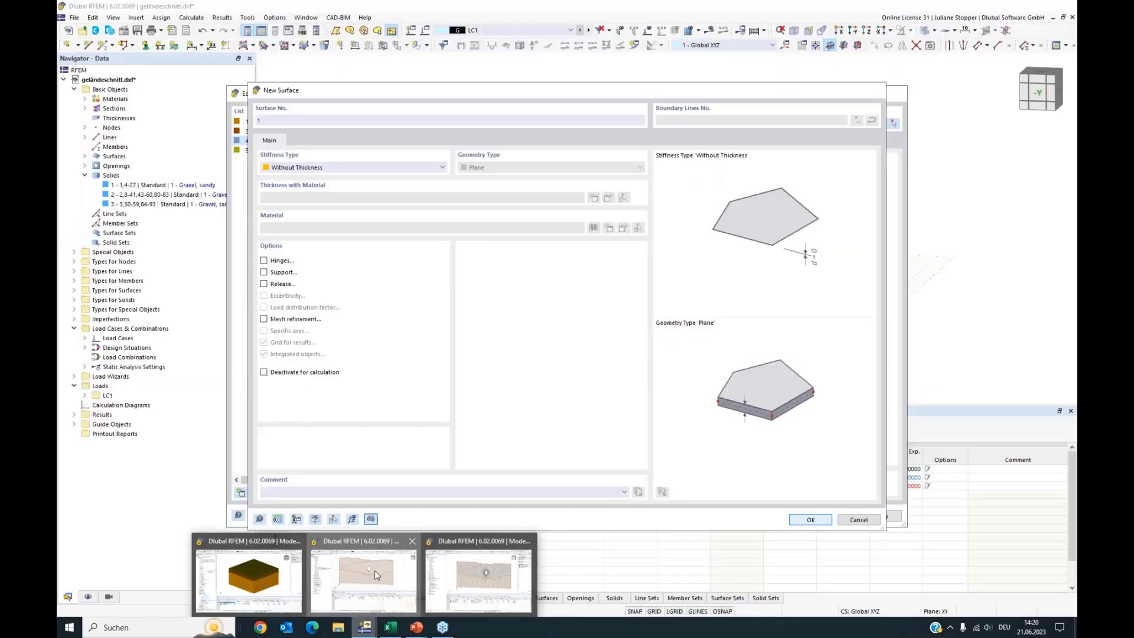
click(375, 569)
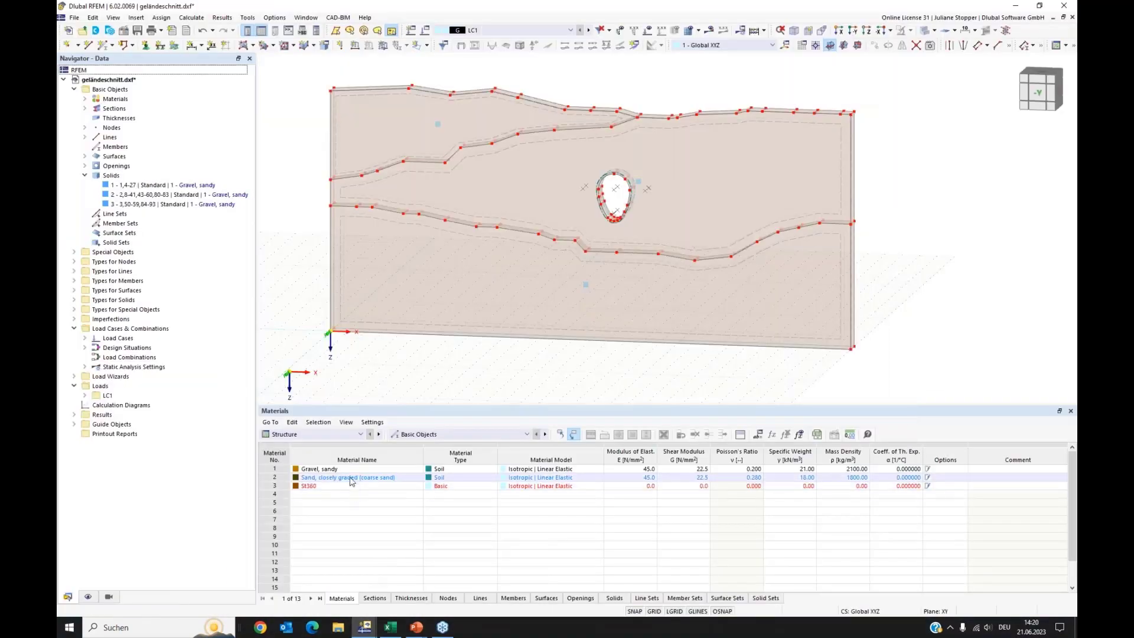
click(351, 477)
key(ctrl+v)
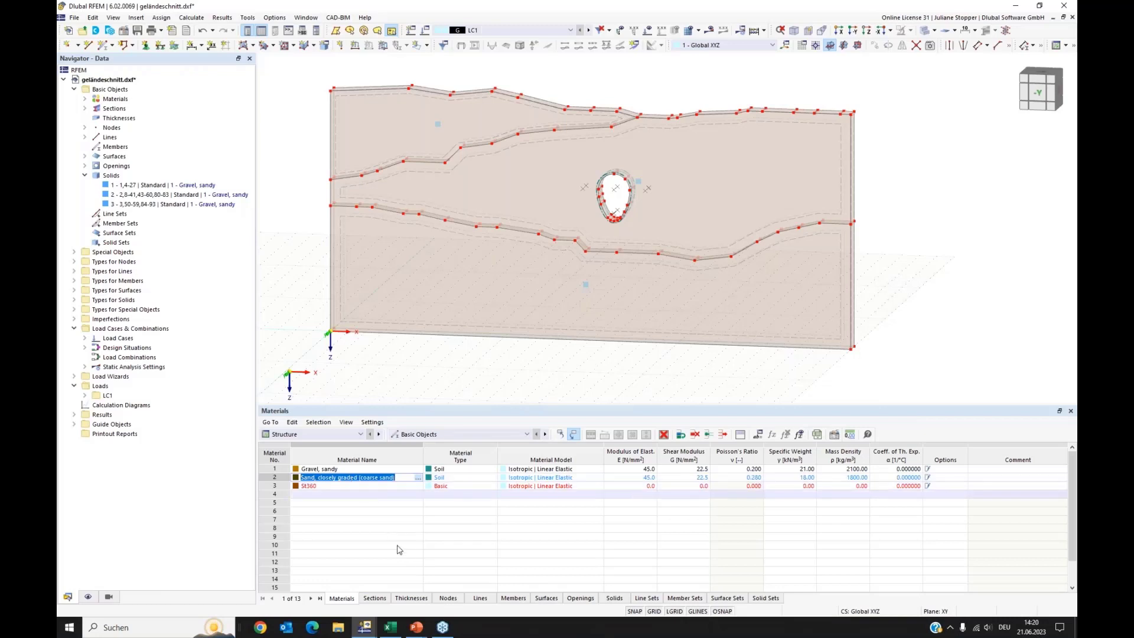
click(659, 373)
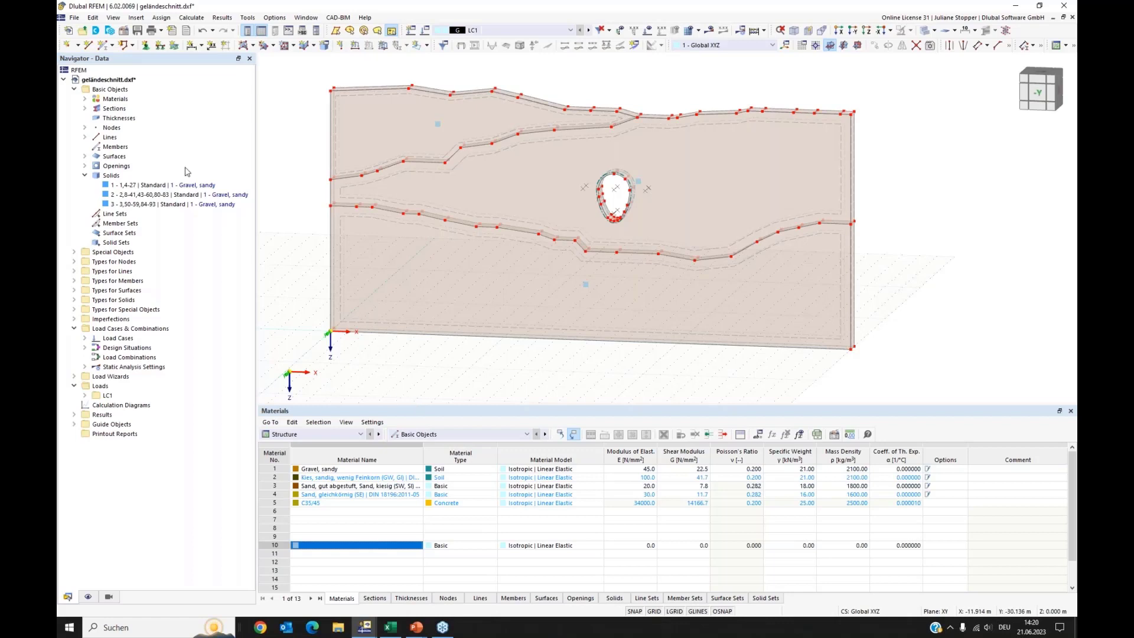
Activate the Geotechnical Analysis add-on in the model's base data.
right_click(103, 80)
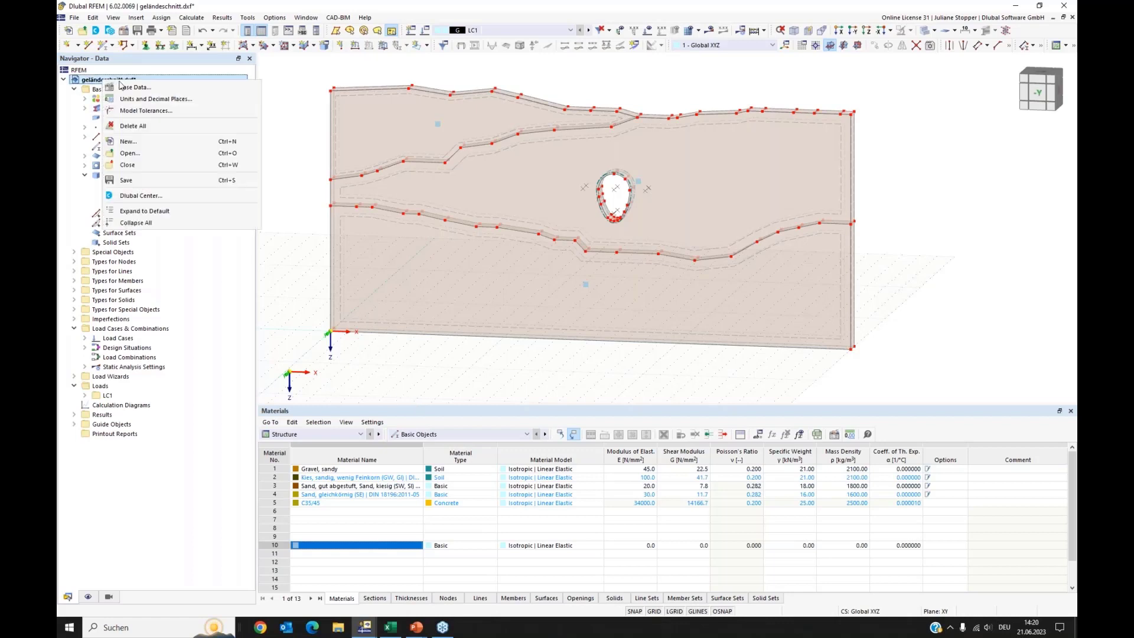
click(128, 87)
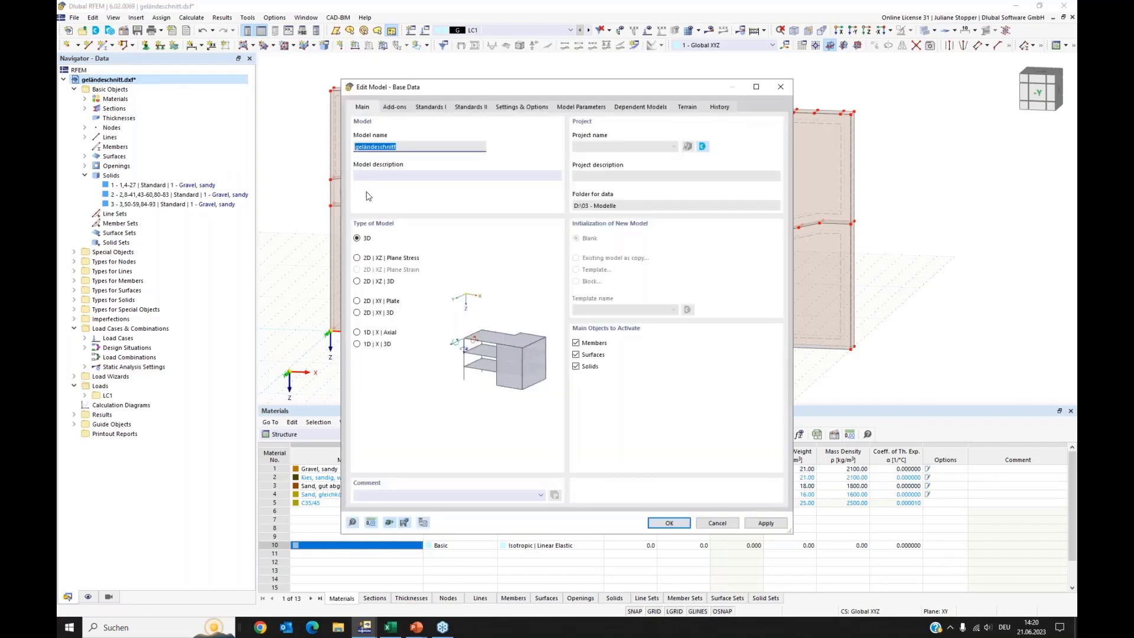
click(394, 108)
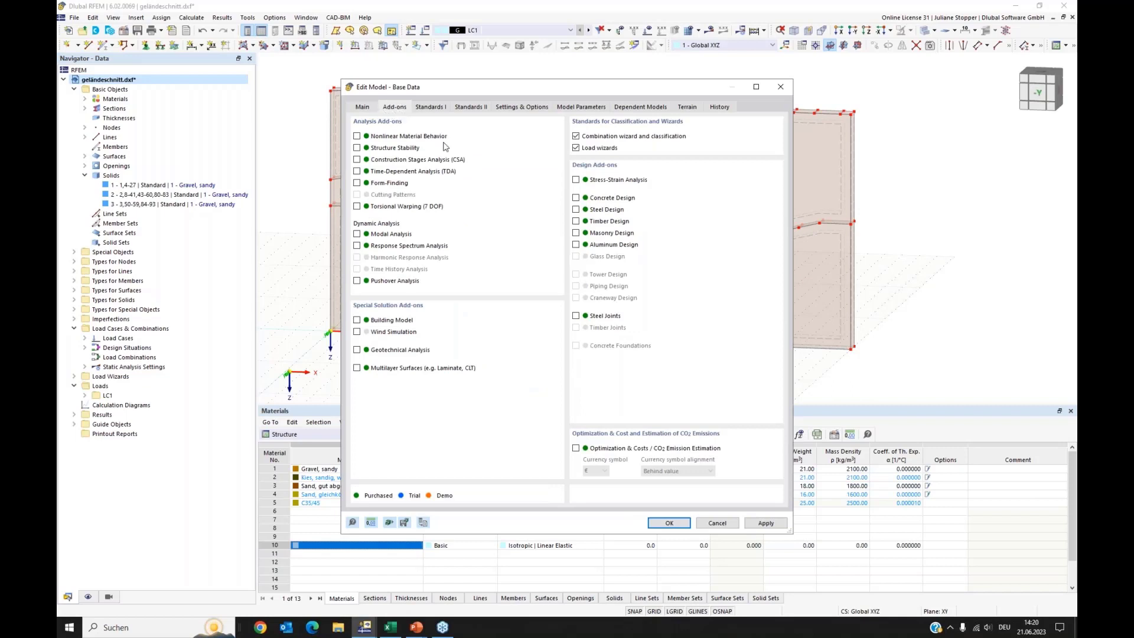
click(357, 350)
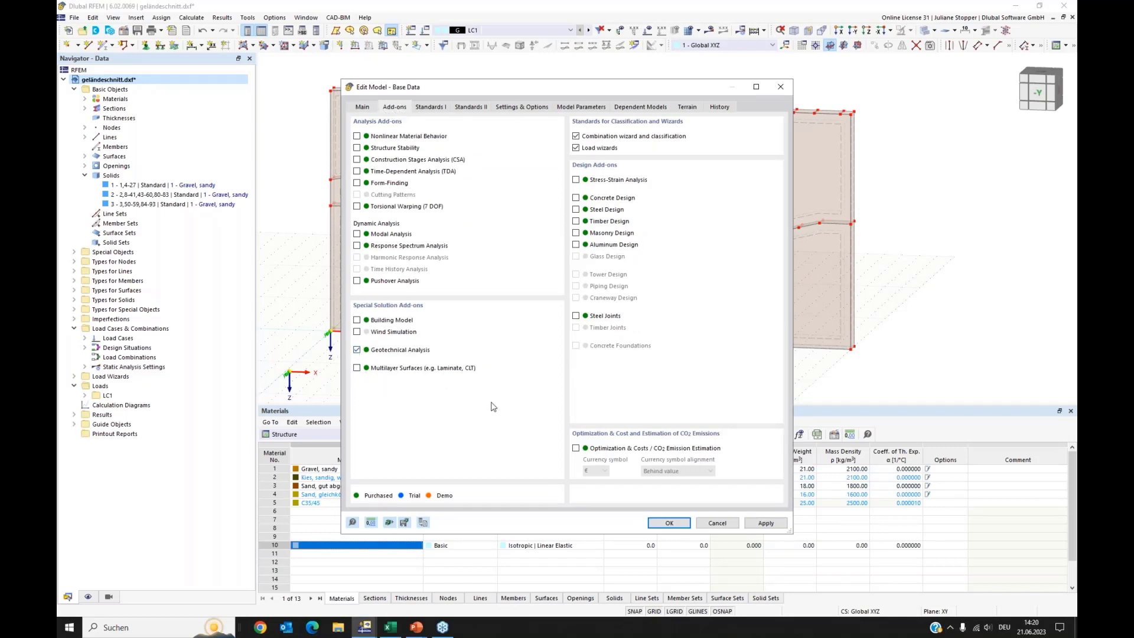
click(670, 523)
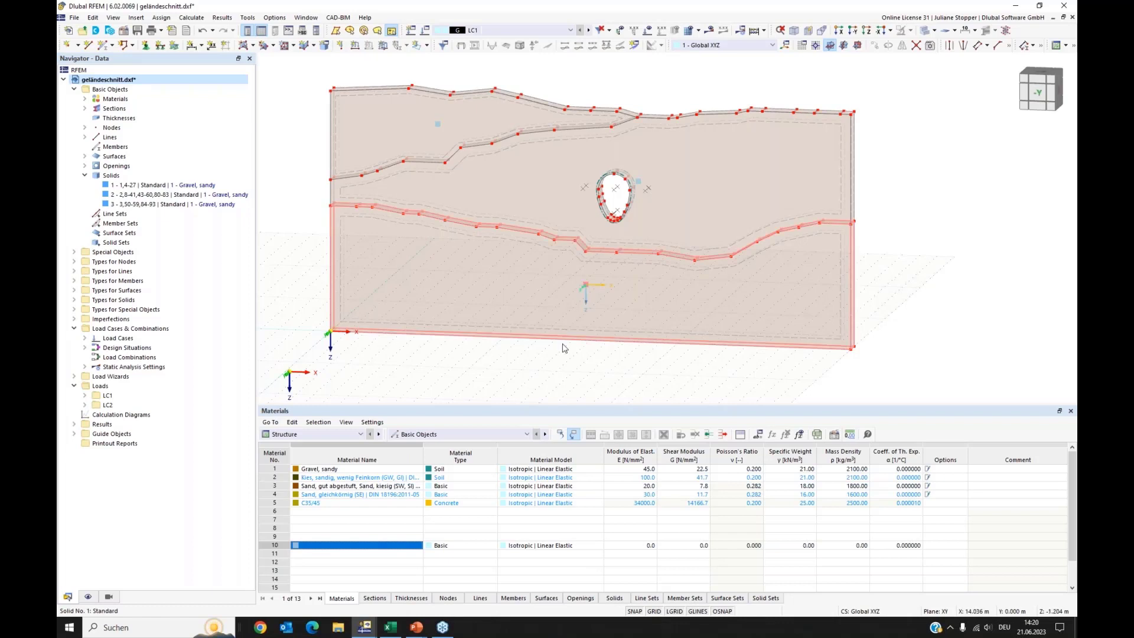
Set the lower layer solid's type to Soil with material 1 - Gravel, sandy.
double_click(531, 366)
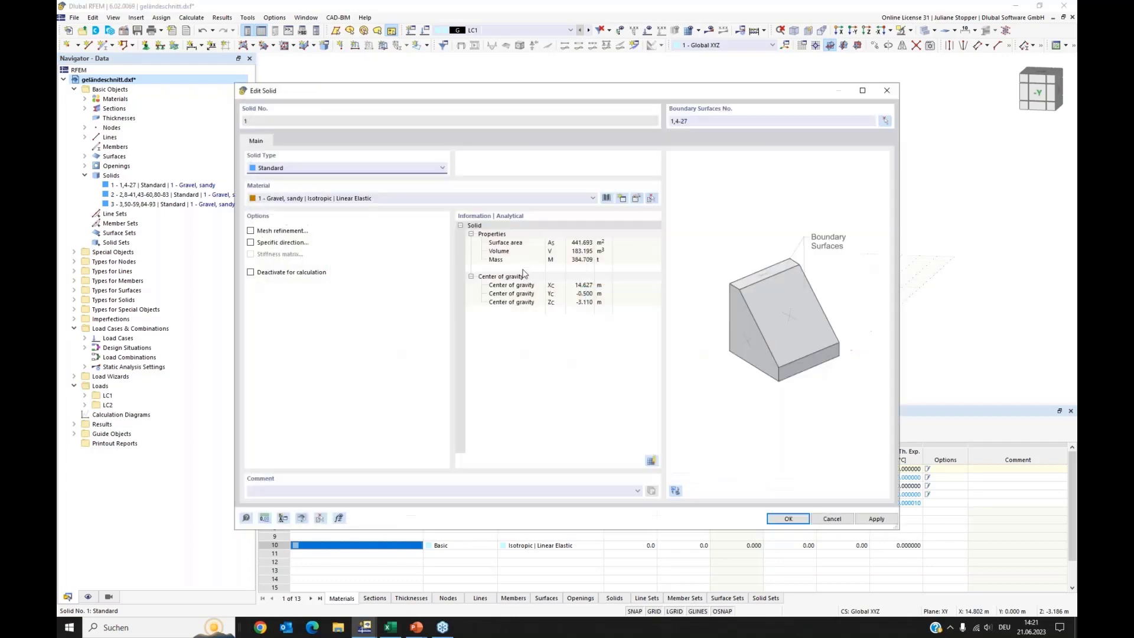
click(290, 169)
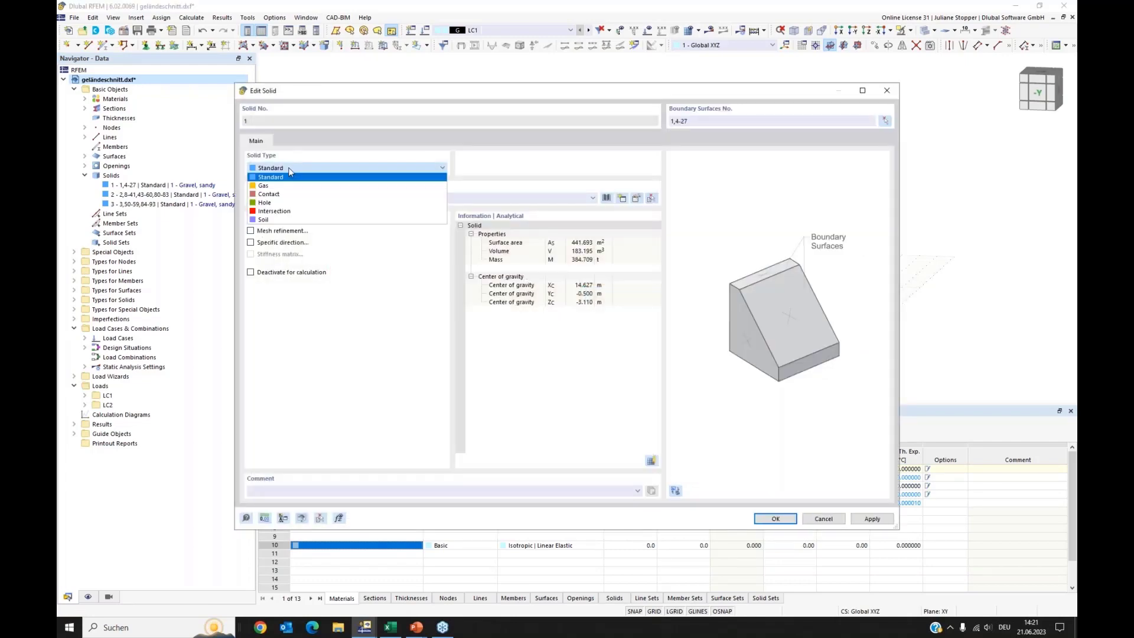
click(265, 219)
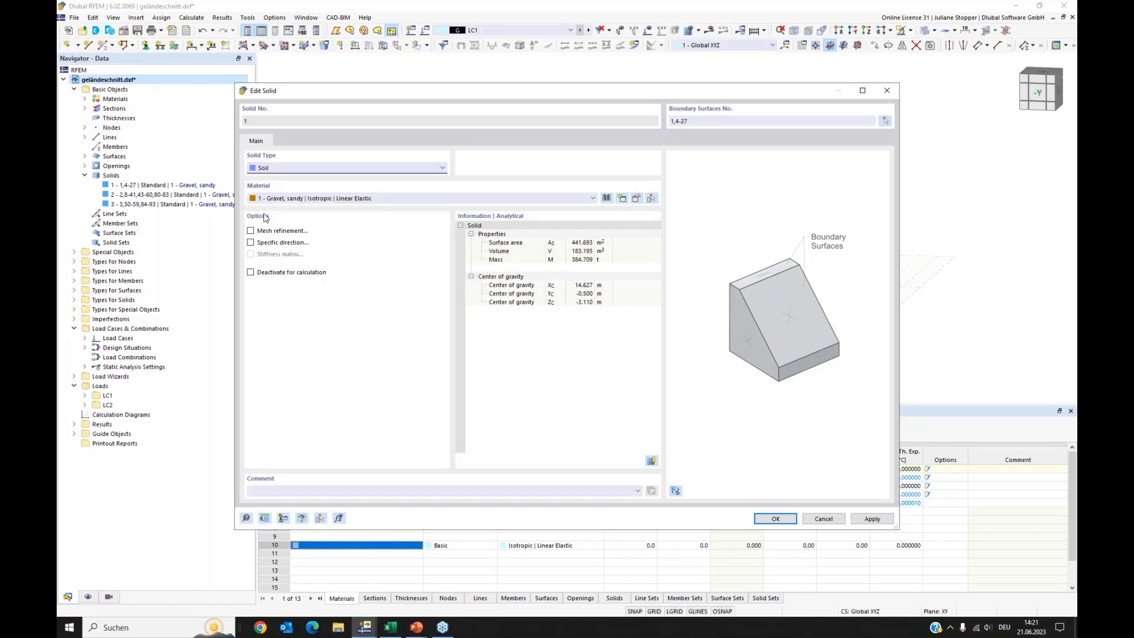
click(293, 200)
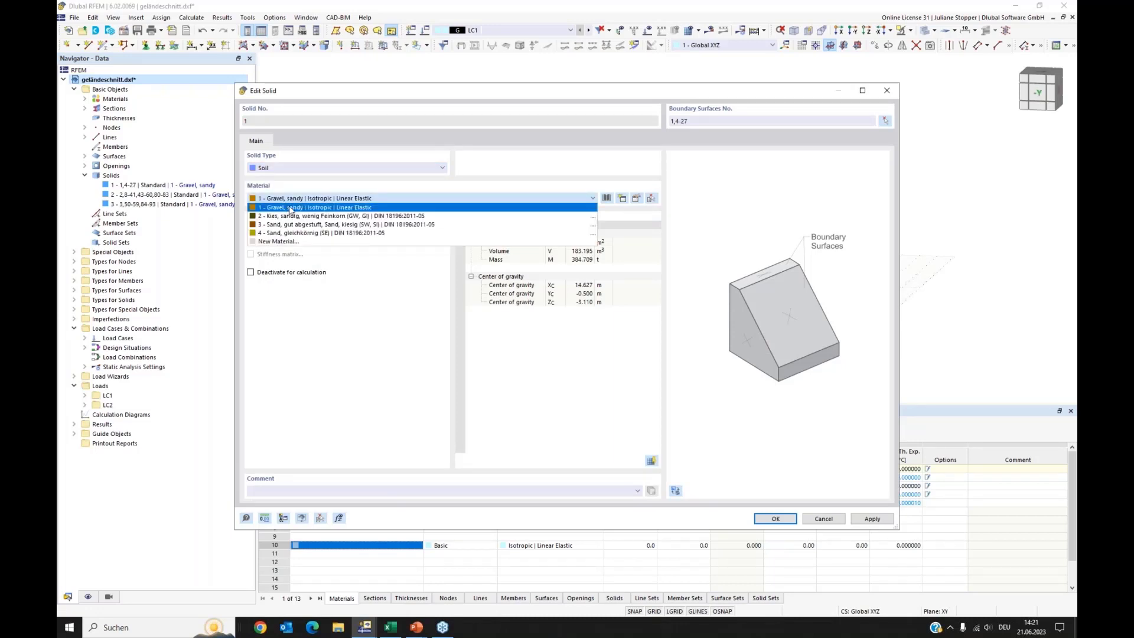
click(290, 209)
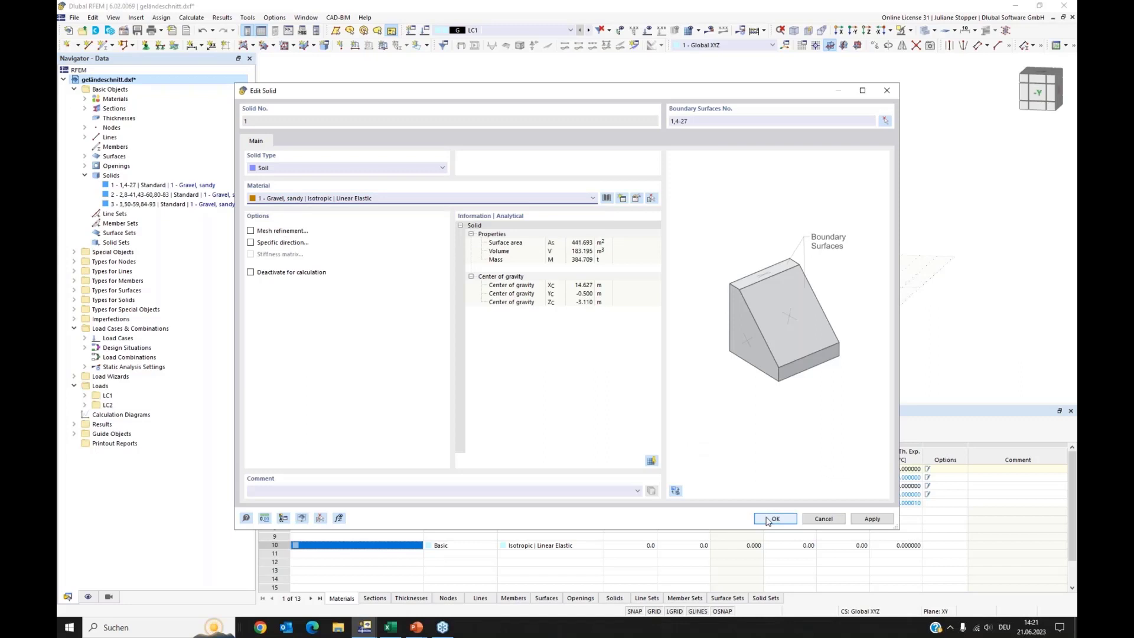
key(Return)
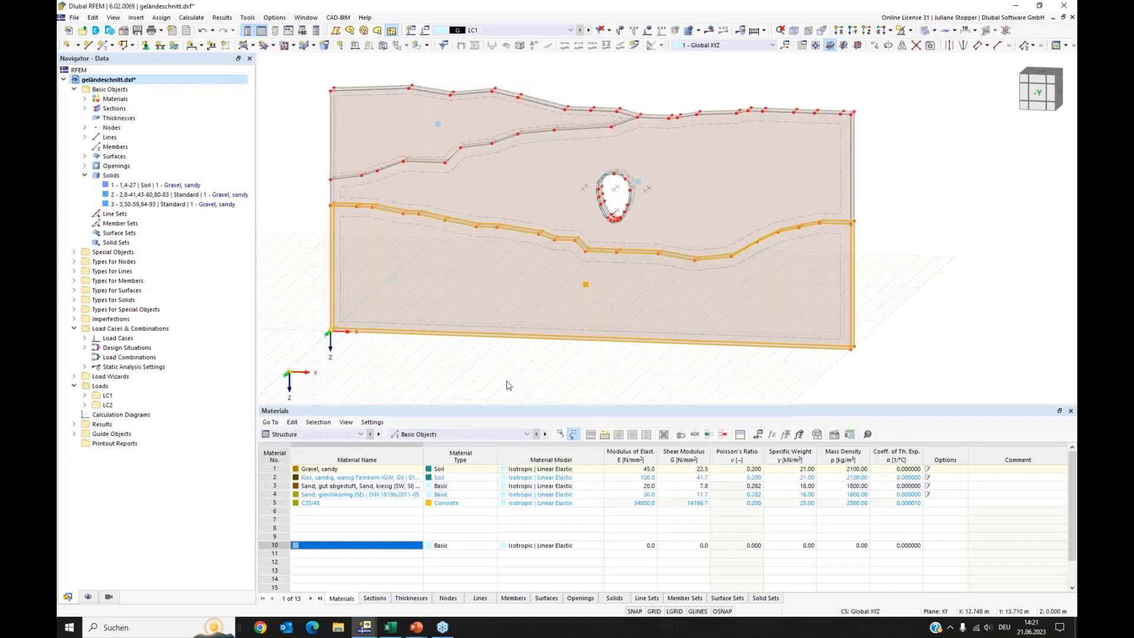
click(513, 386)
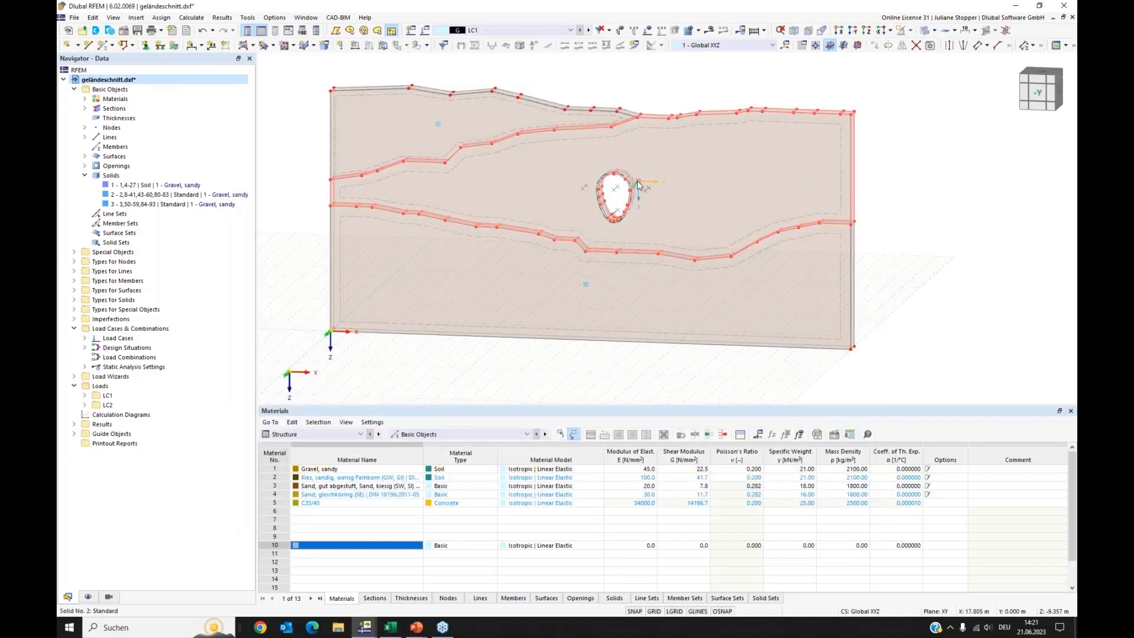
Assign material 3 - Sand, gut abgestuft, Sand, kiesig (SW, SI) to the middle solid with the tunnel opening and set its type to Soil.
double_click(638, 186)
click(388, 198)
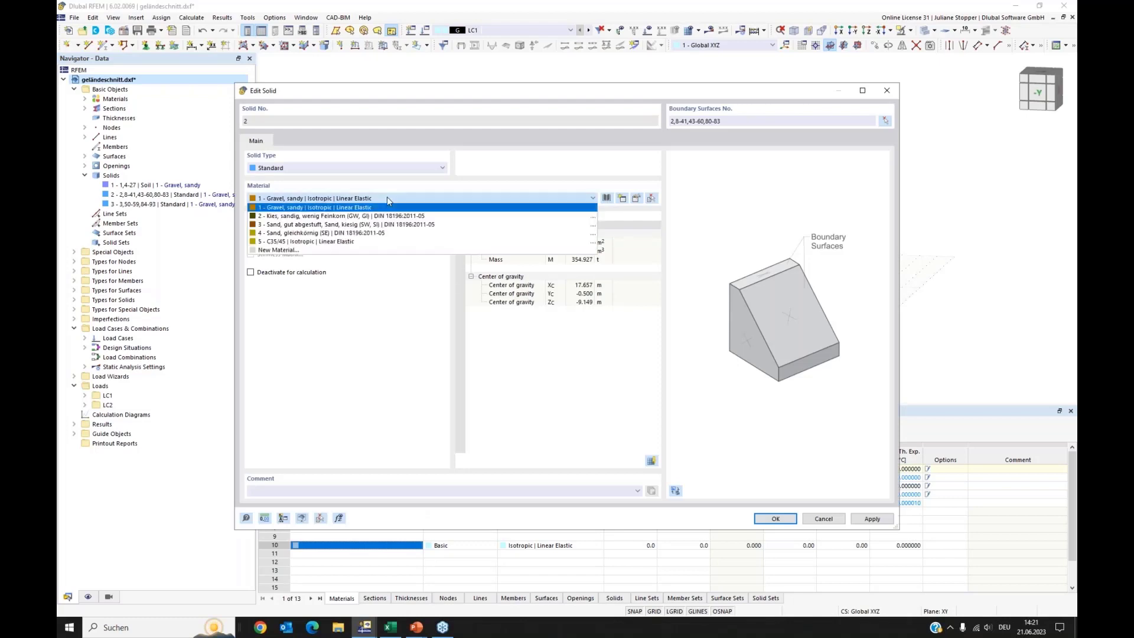
click(374, 226)
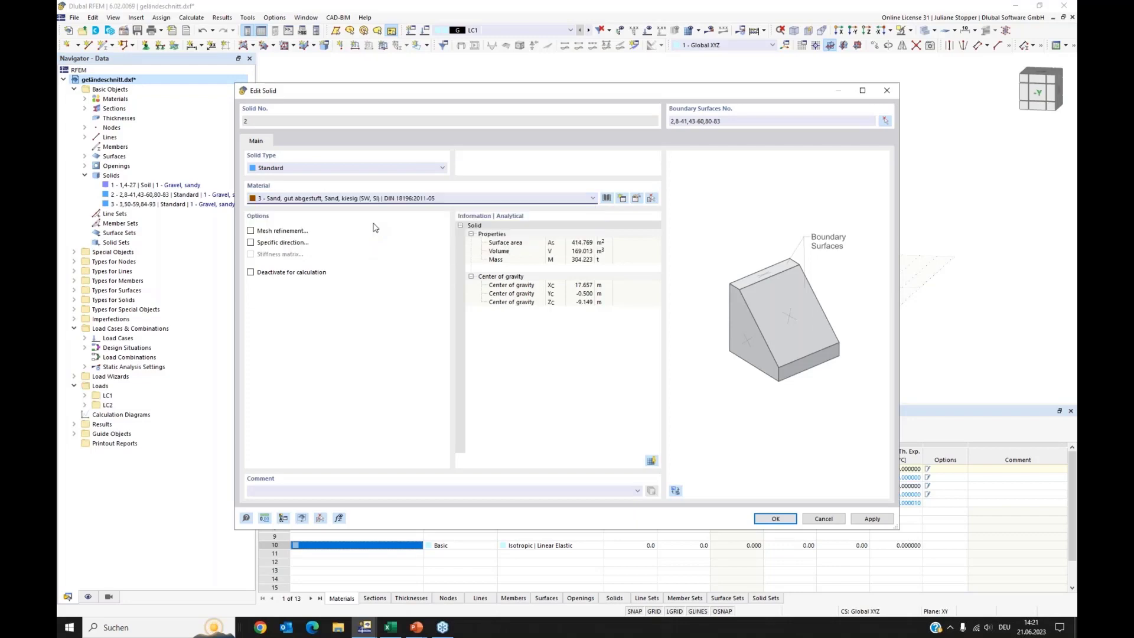
click(779, 520)
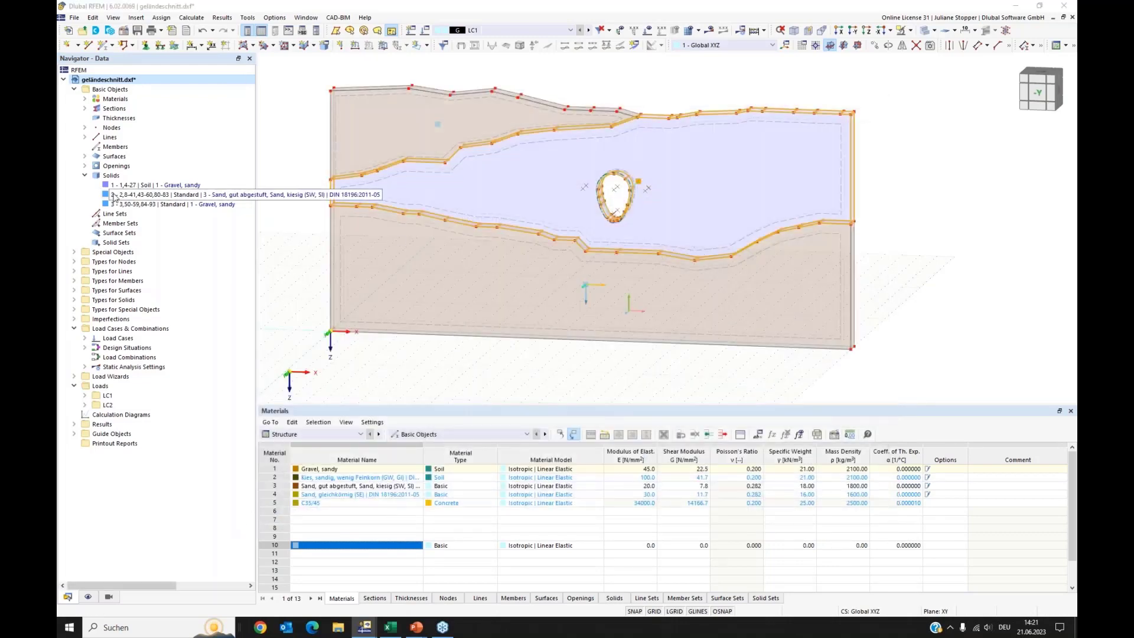
double_click(177, 194)
click(275, 168)
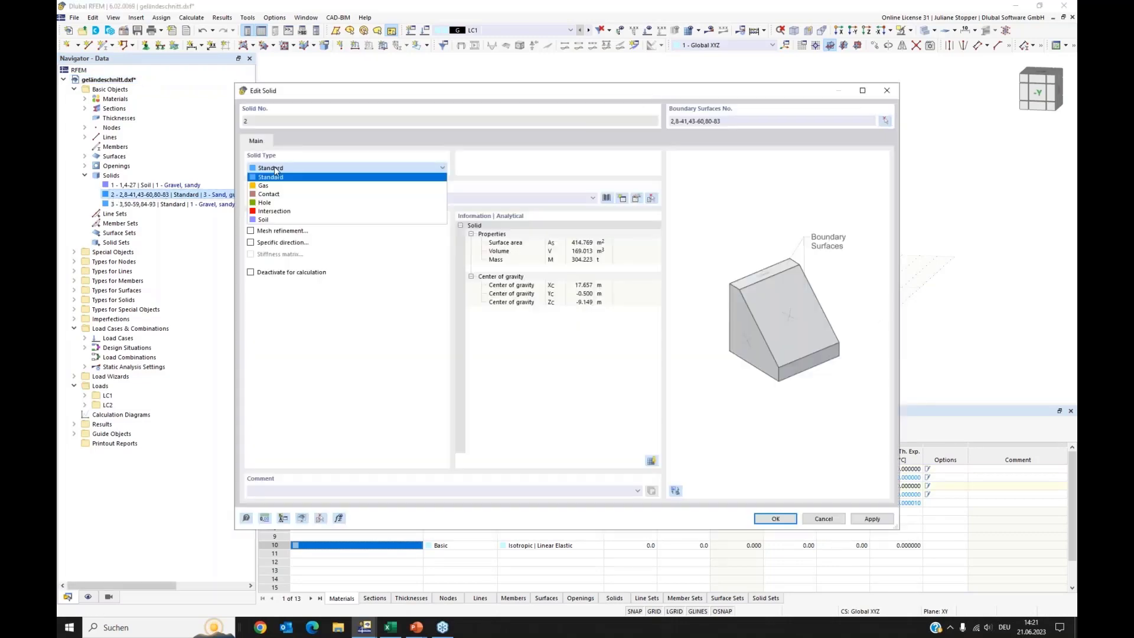
click(265, 220)
click(784, 523)
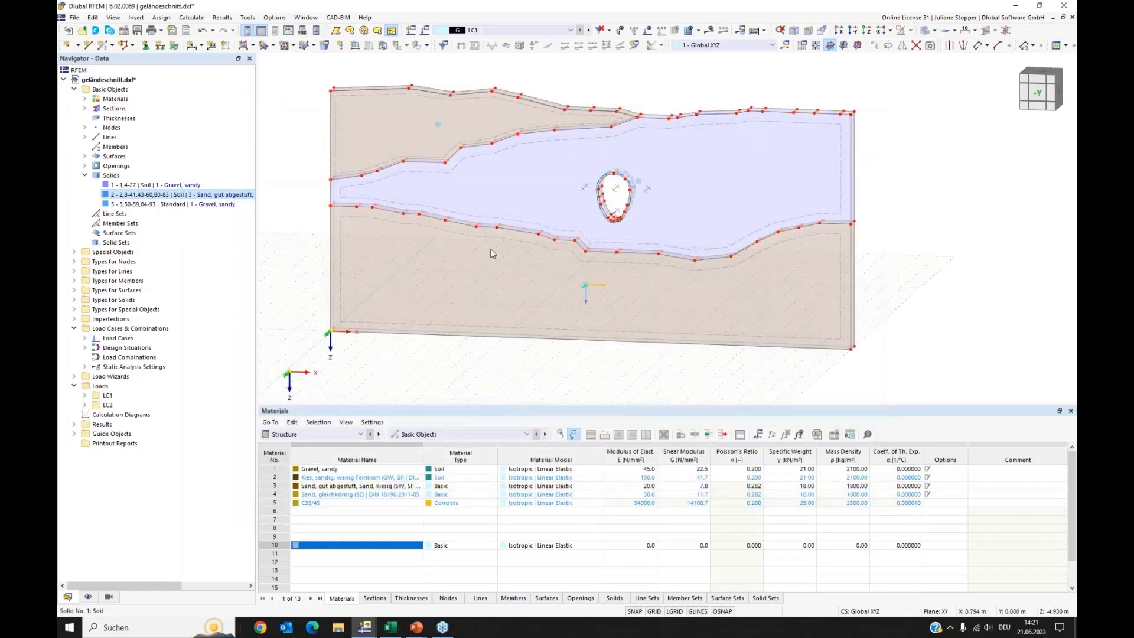
Set the upper layer solid's type to Soil and assign material 4 - Sand, gleichkörnig (SE).
double_click(438, 128)
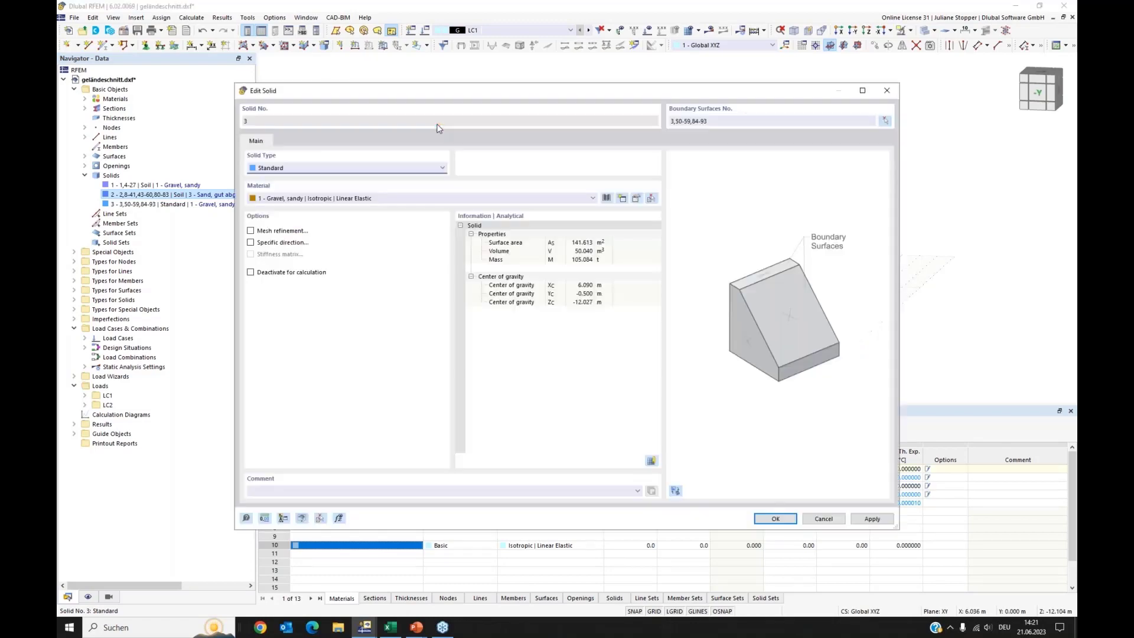
click(350, 168)
click(299, 220)
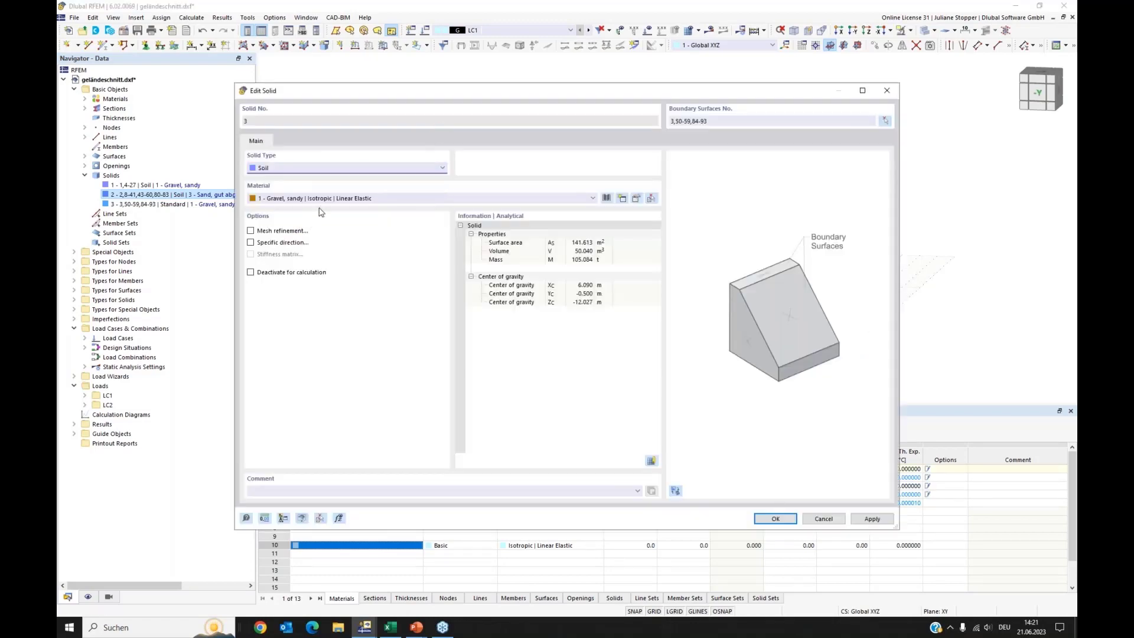
click(332, 198)
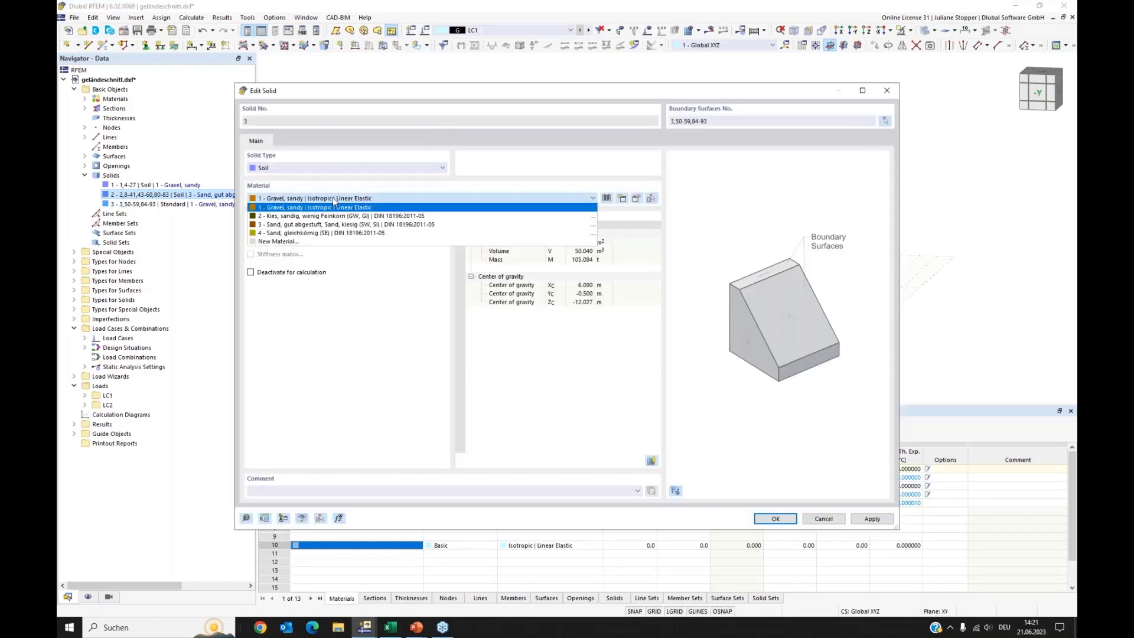
click(332, 233)
click(768, 519)
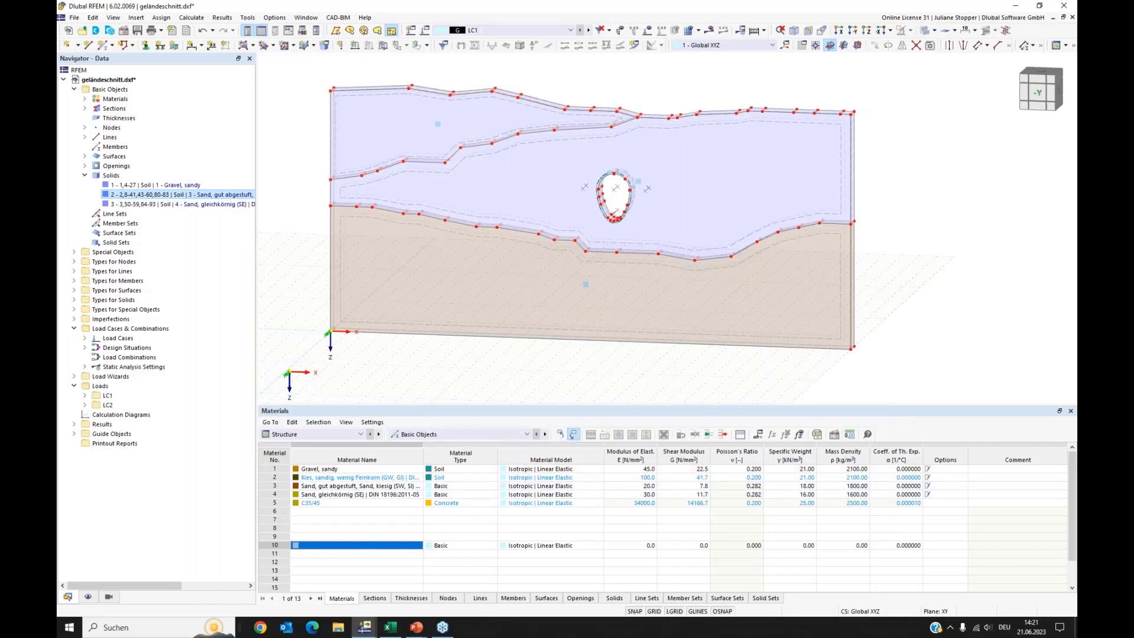
Color the rendered objects by object property so the soil solids are distinguished by material.
ctrl+middle_drag(1007, 337, 827, 352)
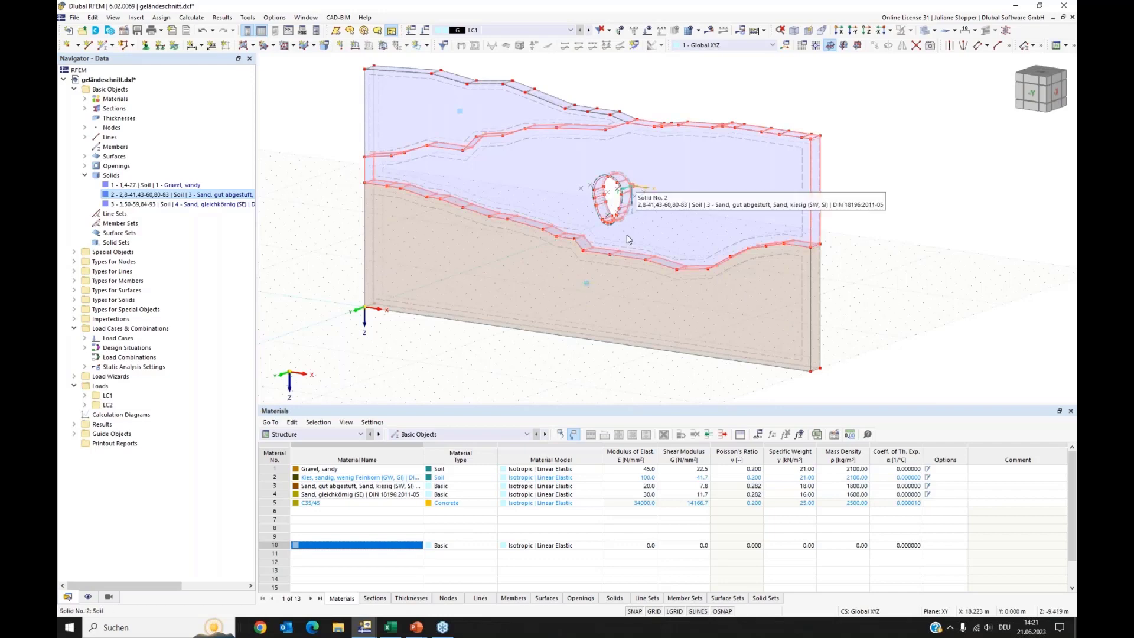
click(88, 598)
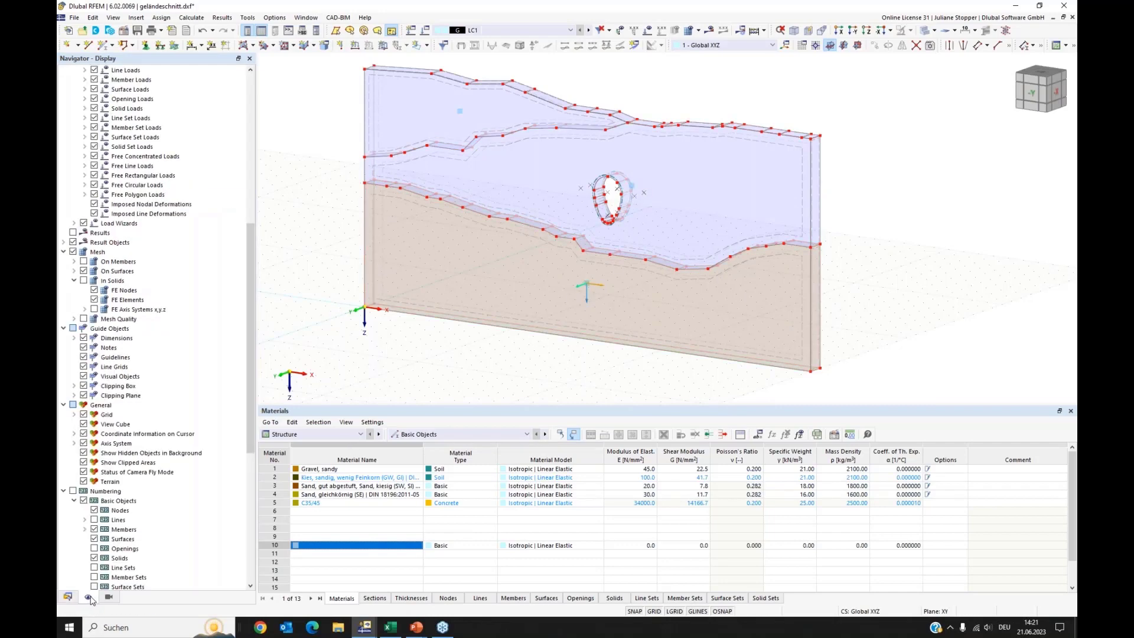
scroll(187, 476, down, 5)
scroll(186, 476, down, 5)
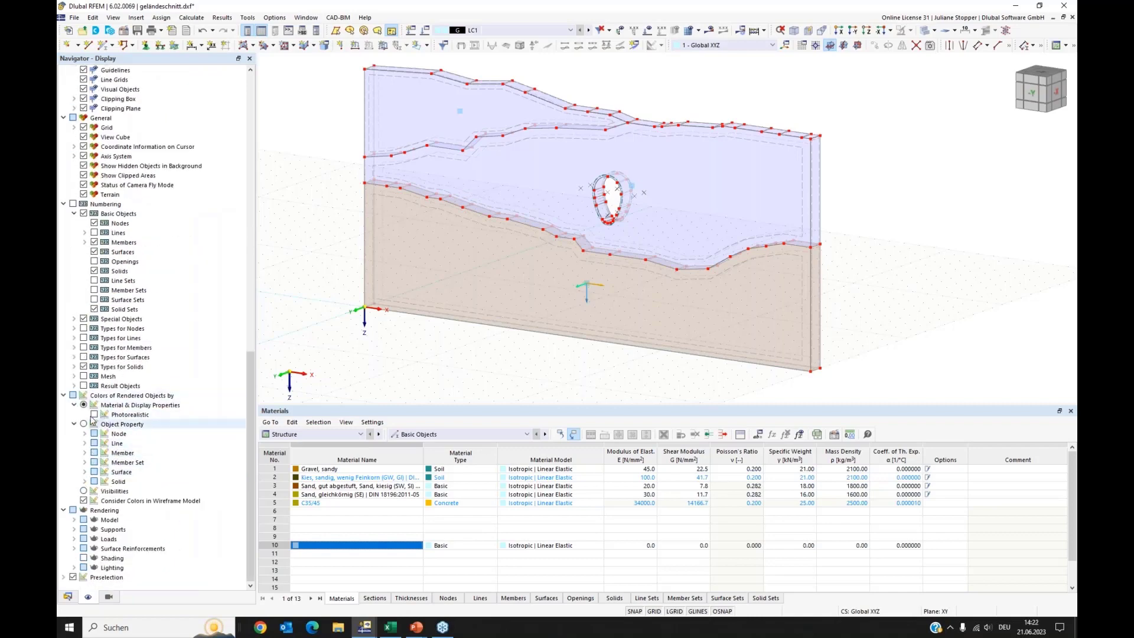
click(83, 424)
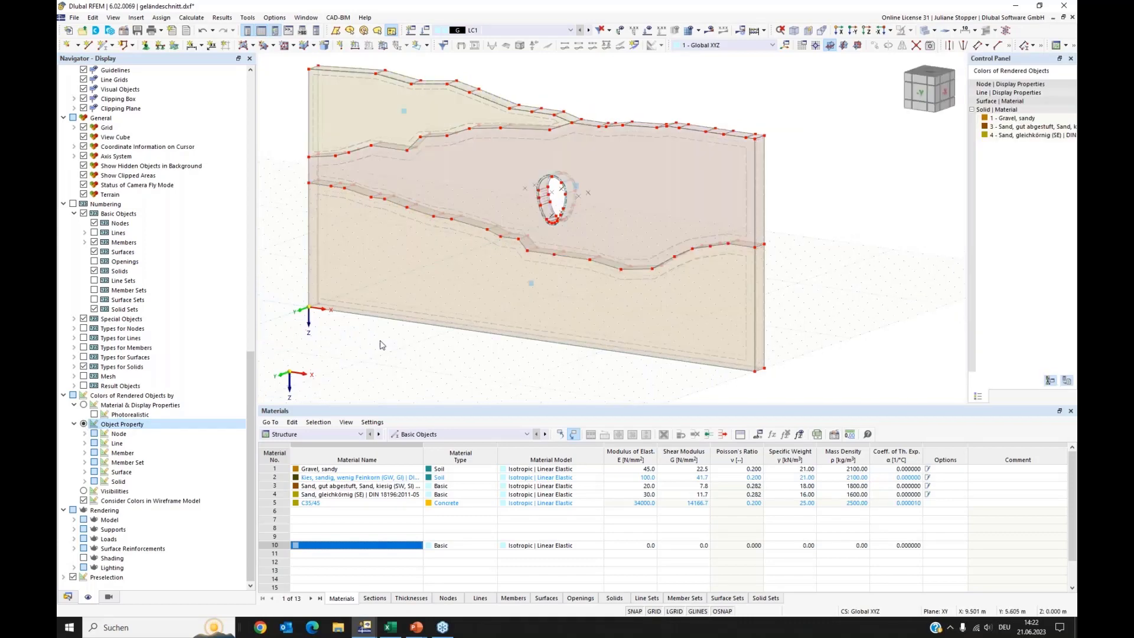
ctrl+middle_drag(399, 338, 408, 335)
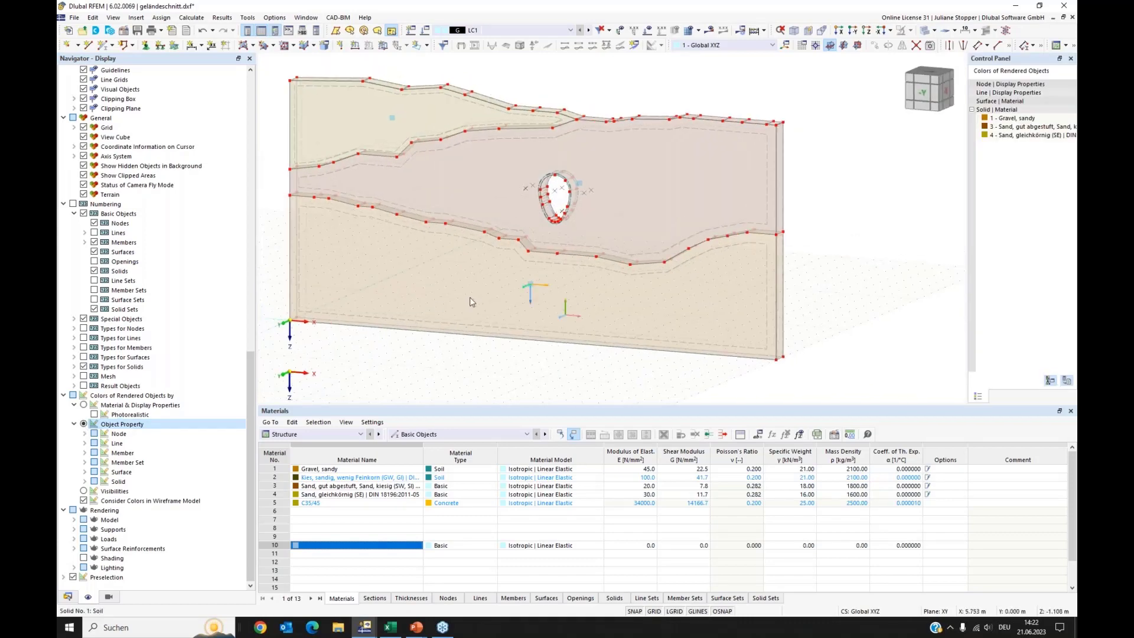
Show the colored soil solids in opaque rendering and return to the model's data tree.
middle_drag(471, 301, 535, 305)
click(927, 32)
click(927, 32)
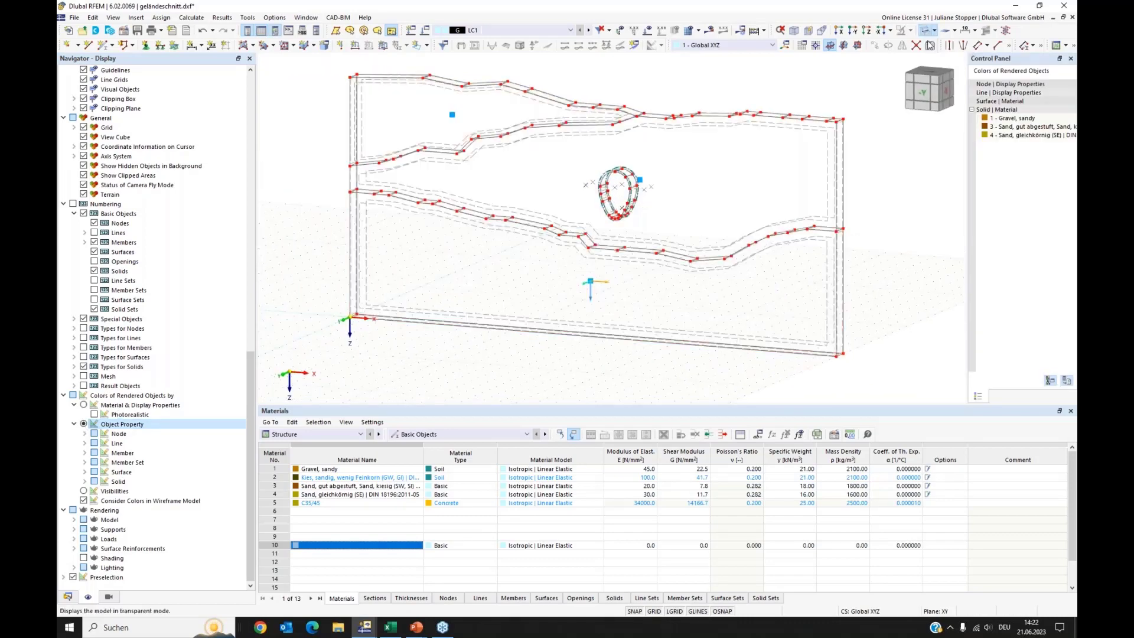
click(67, 597)
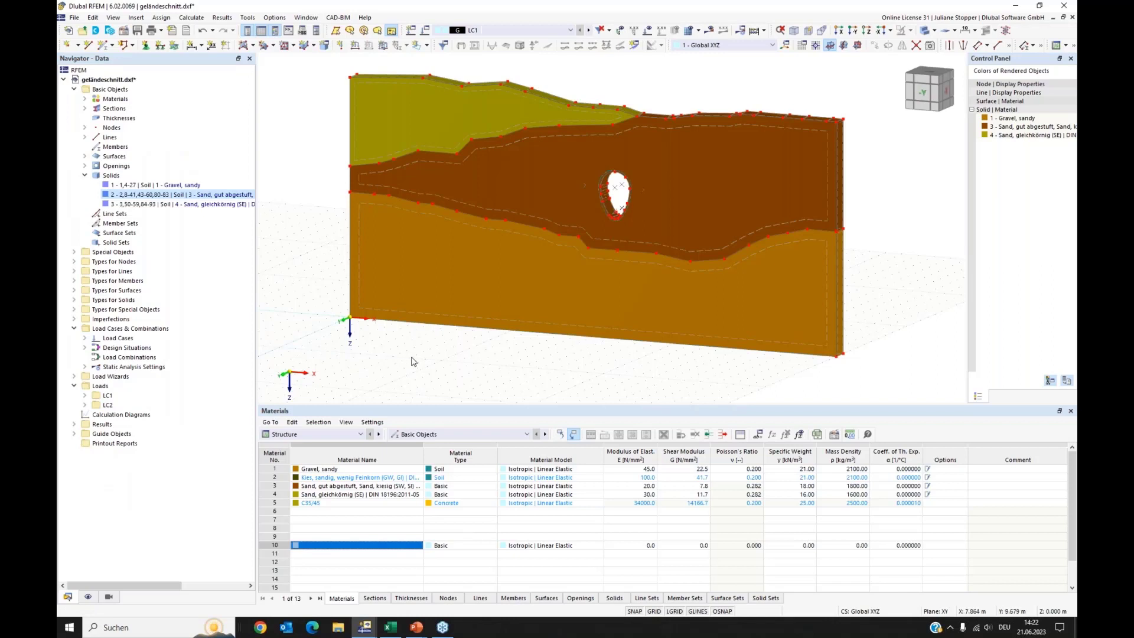
ctrl+middle_drag(419, 359, 423, 361)
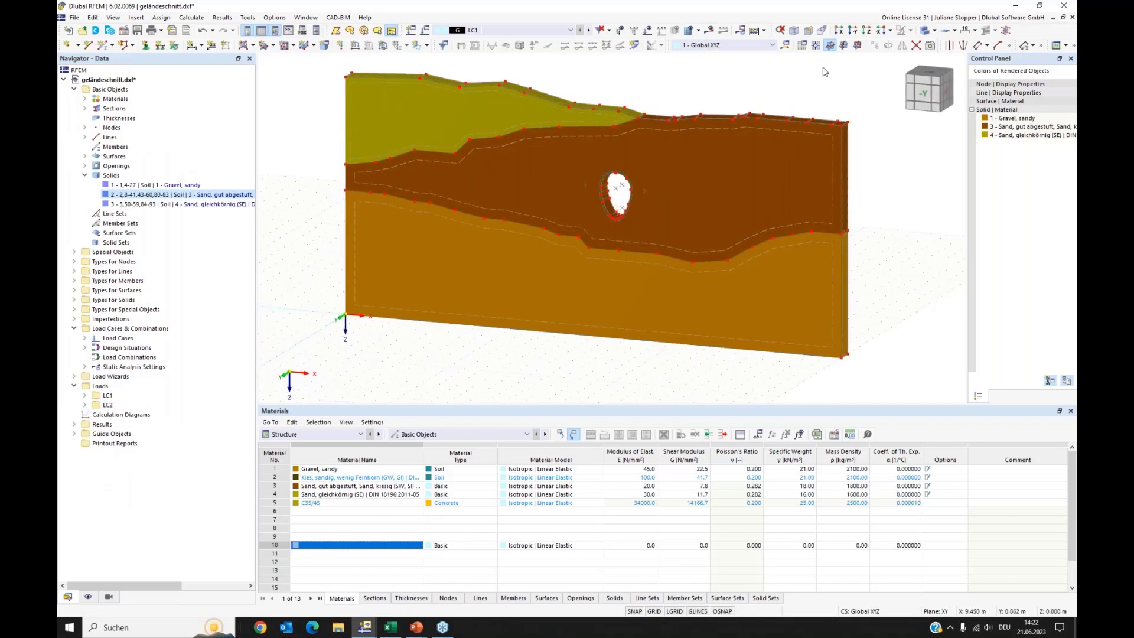
View the model in Z-direction without solid rendering and window-select all front, back and end surfaces of the soil solids.
click(863, 31)
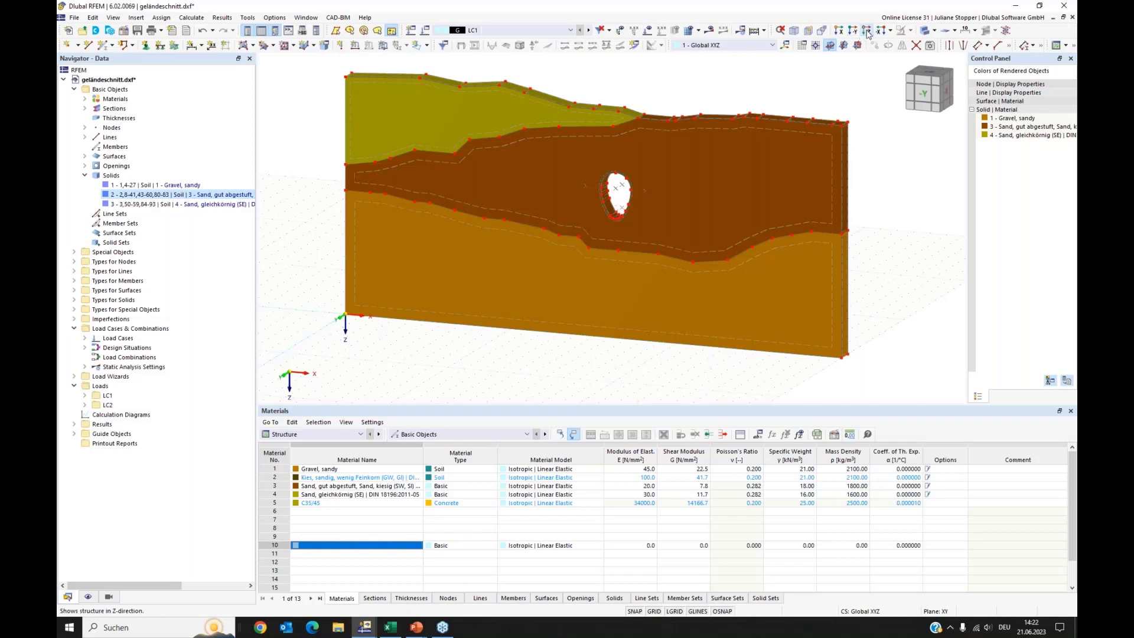
click(925, 32)
click(925, 31)
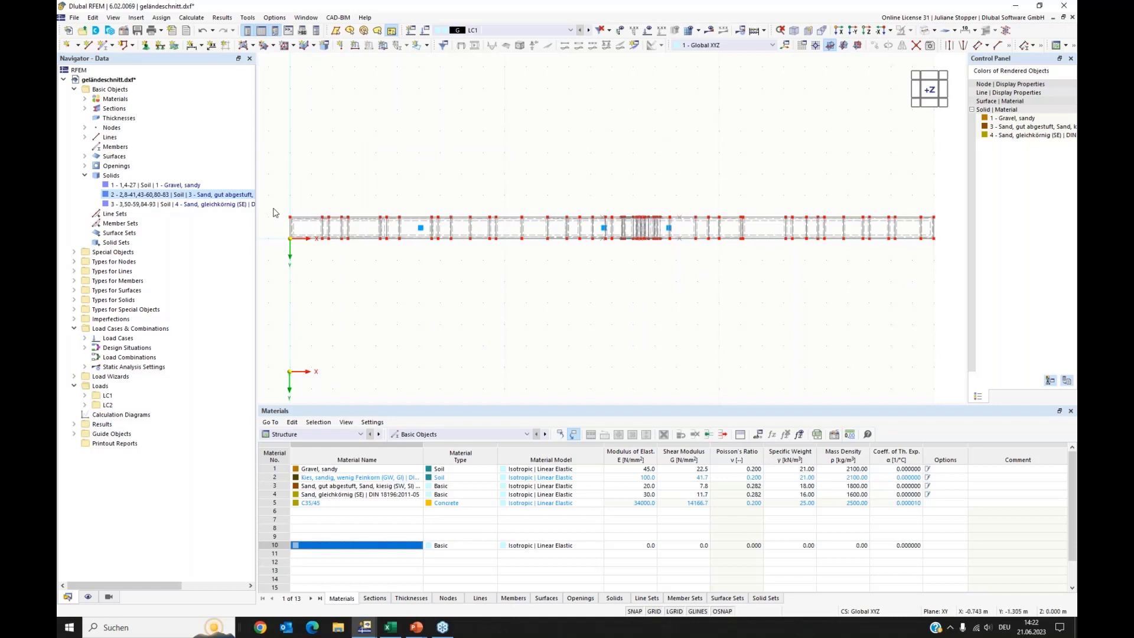
drag(273, 208, 940, 225)
drag(282, 211, 945, 254)
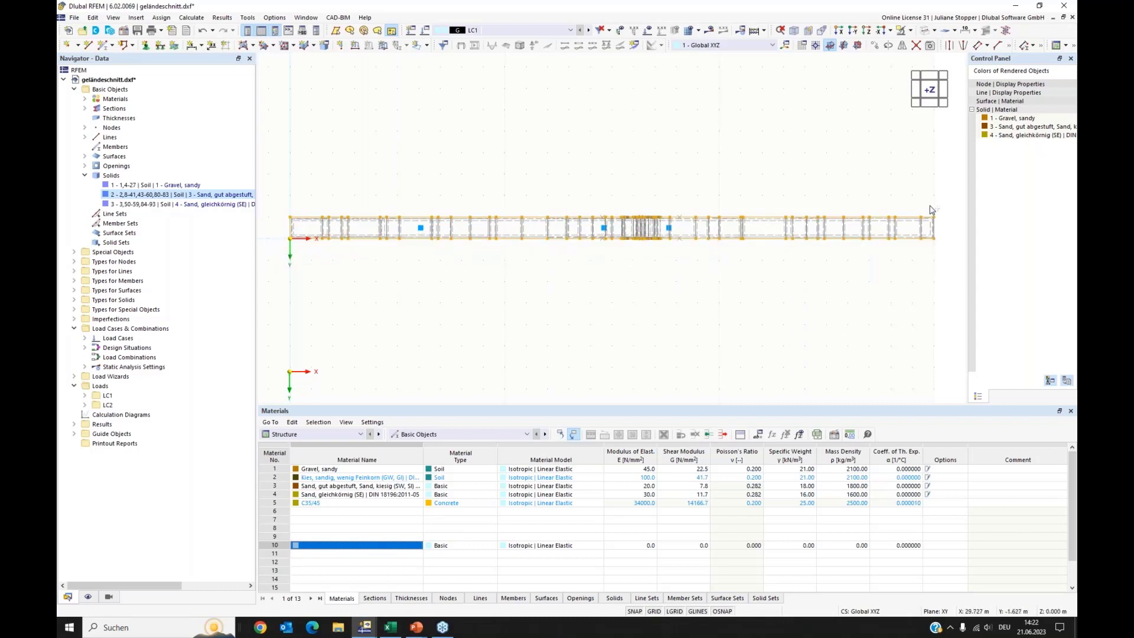
drag(931, 209, 950, 254)
ctrl+middle_drag(722, 311, 700, 253)
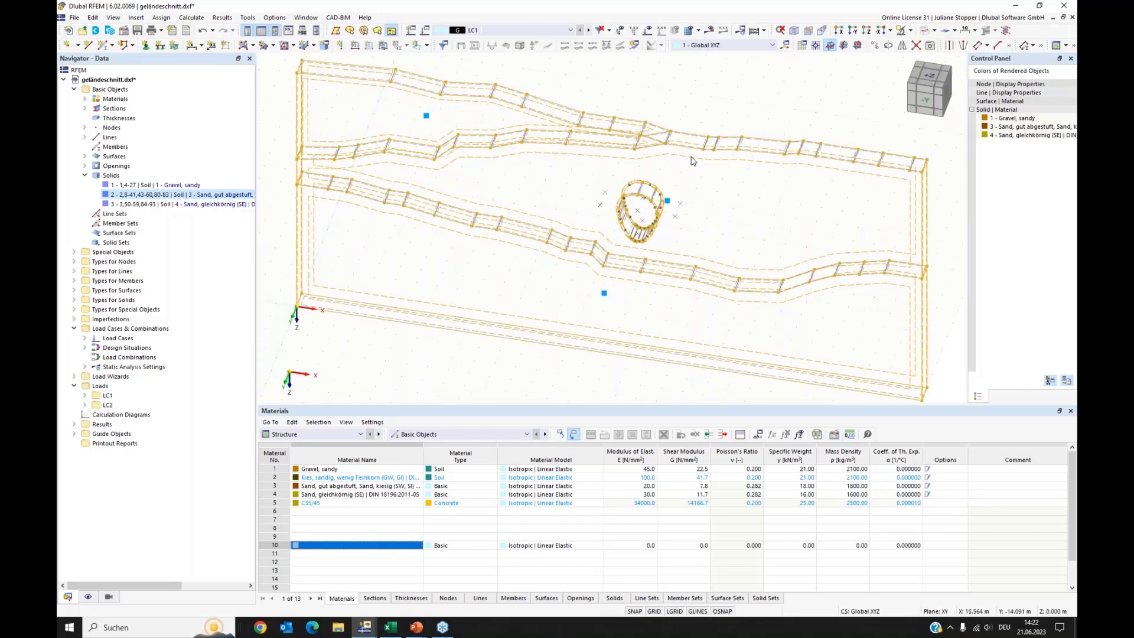
Assign surface support 2 to the selected front, back and end surfaces and check that it restrains only uz.
right_click(693, 161)
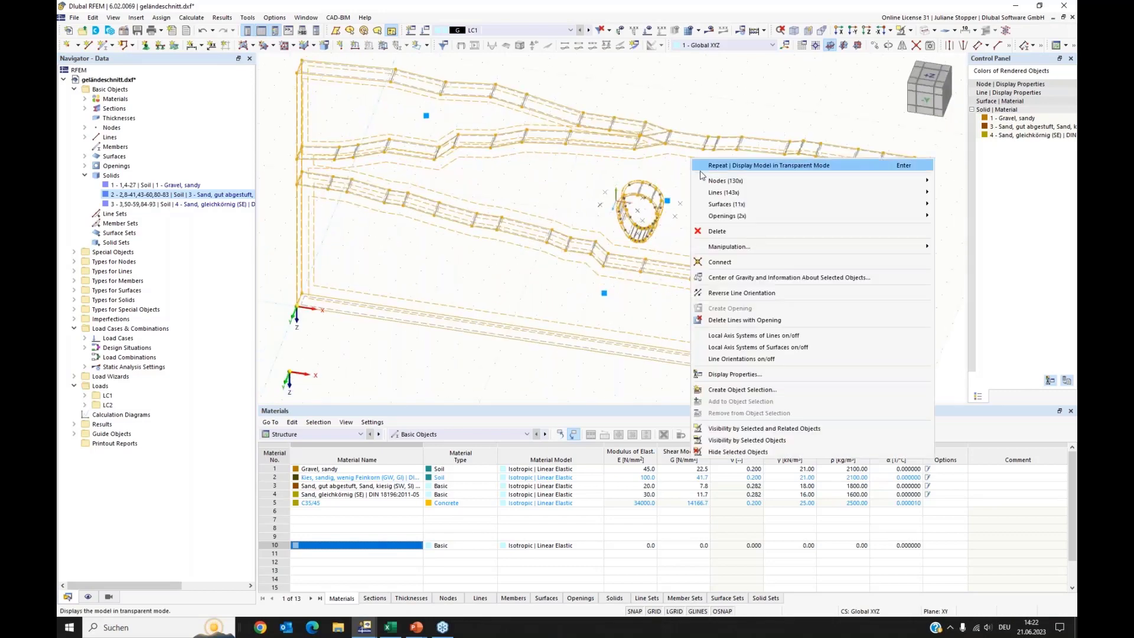
mouse_move(715, 207)
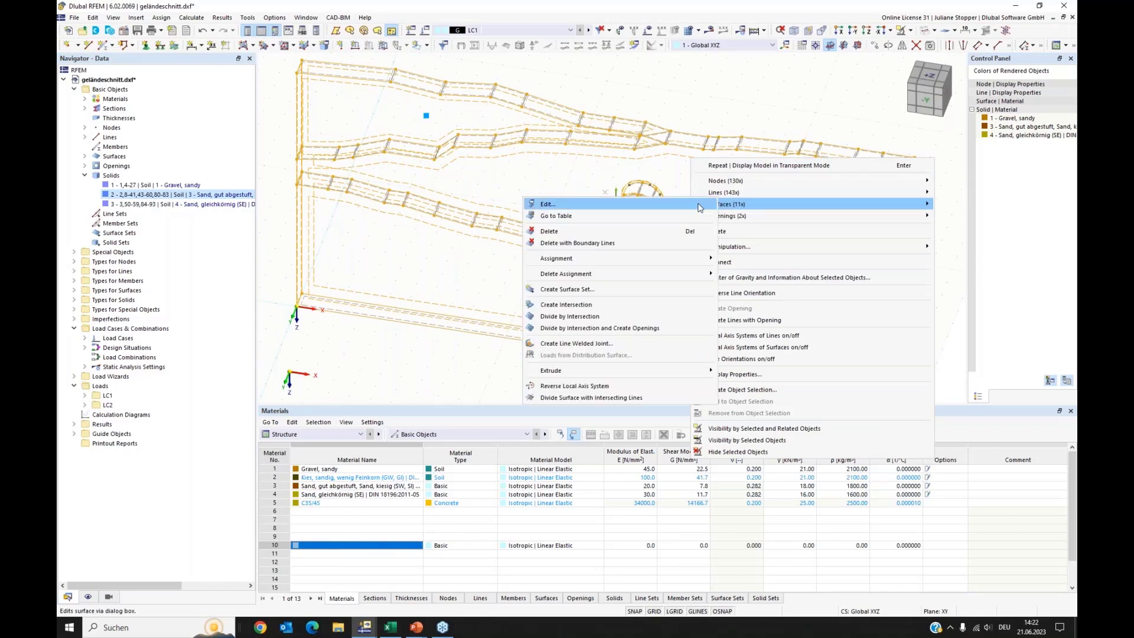
click(699, 206)
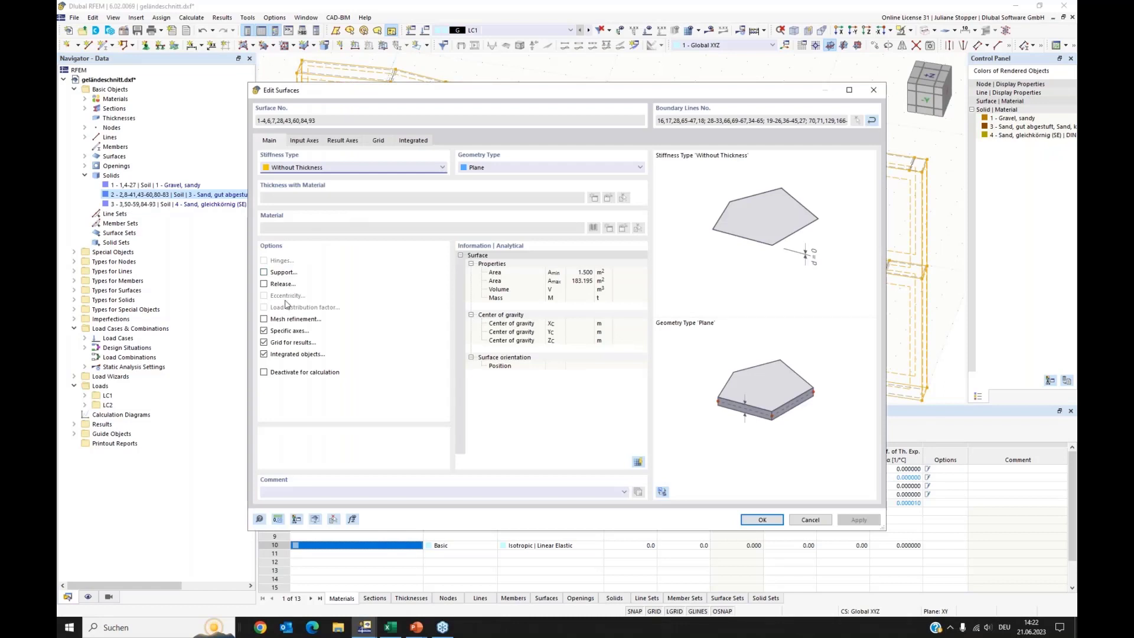
click(264, 272)
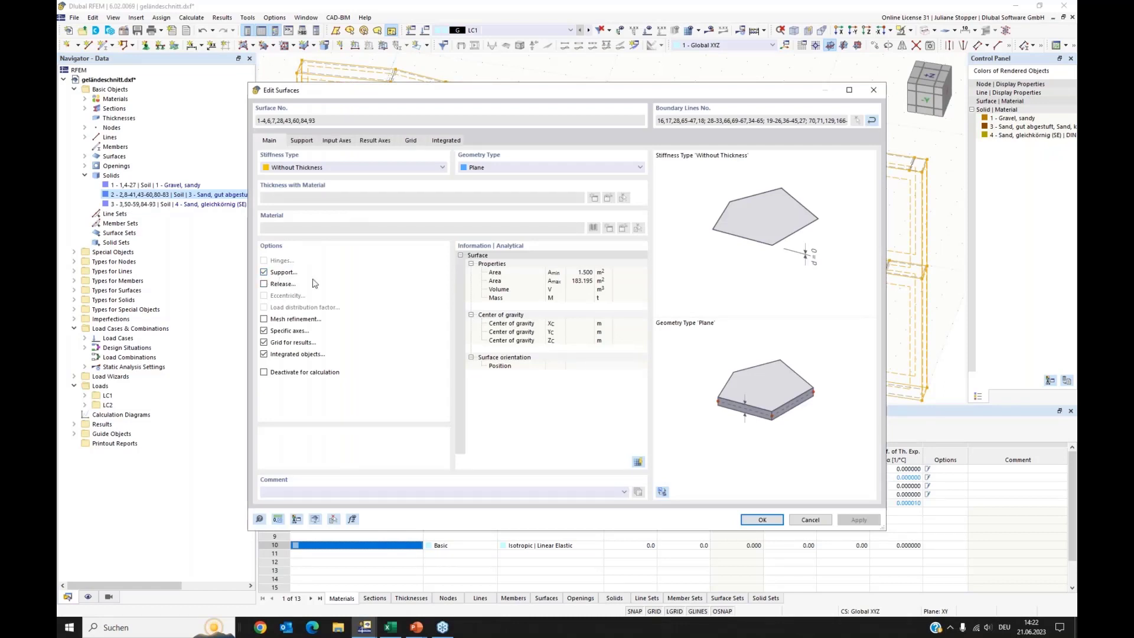
click(303, 141)
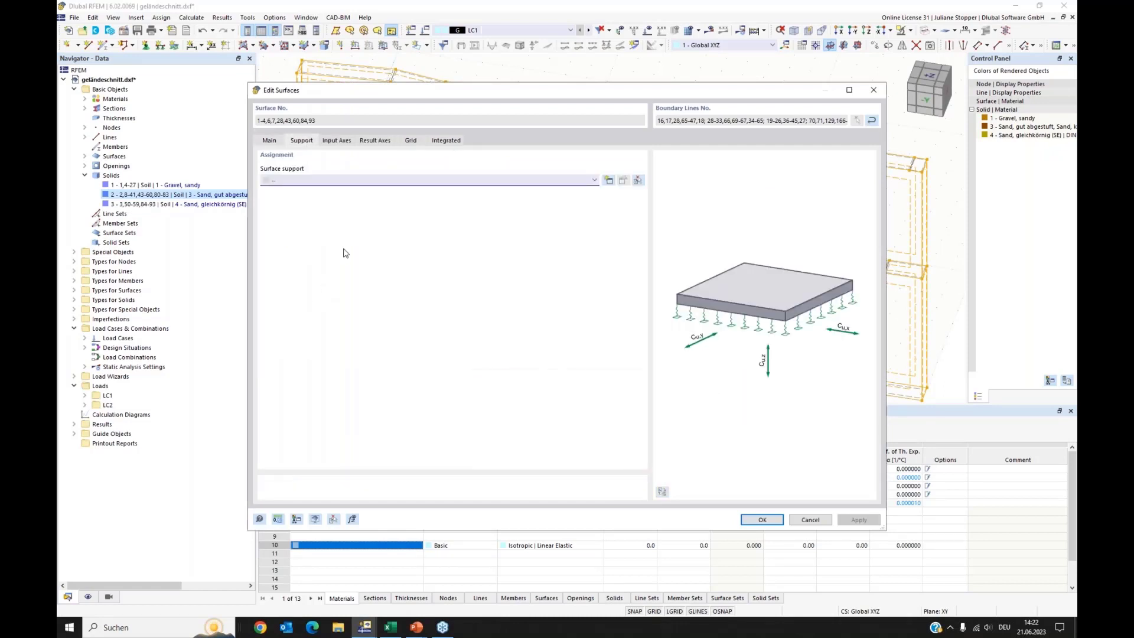
click(545, 183)
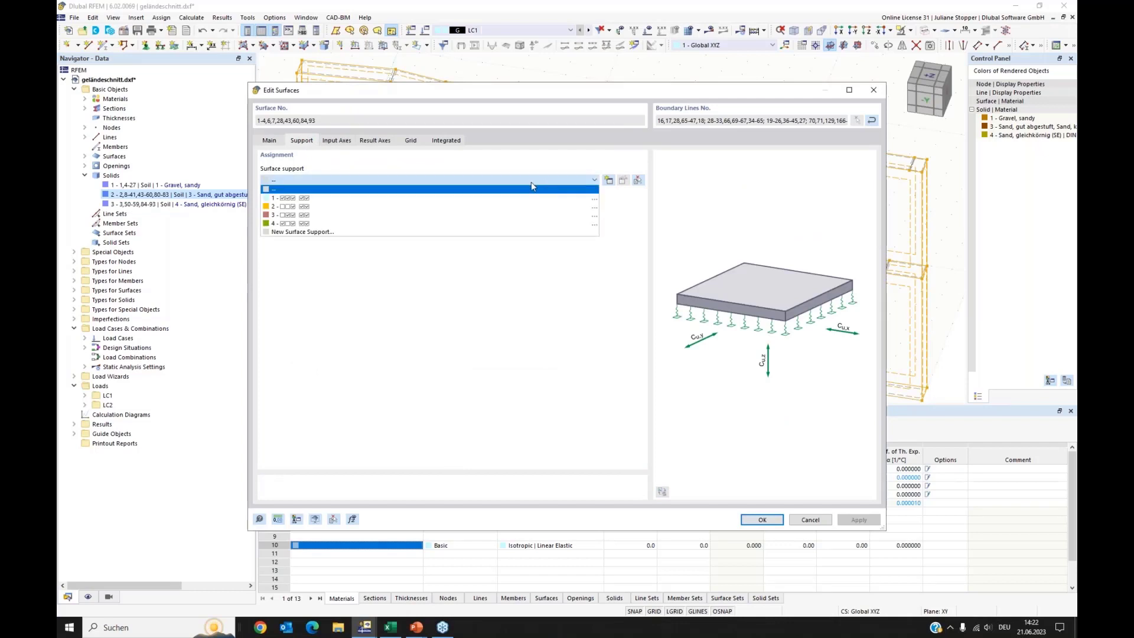
click(281, 207)
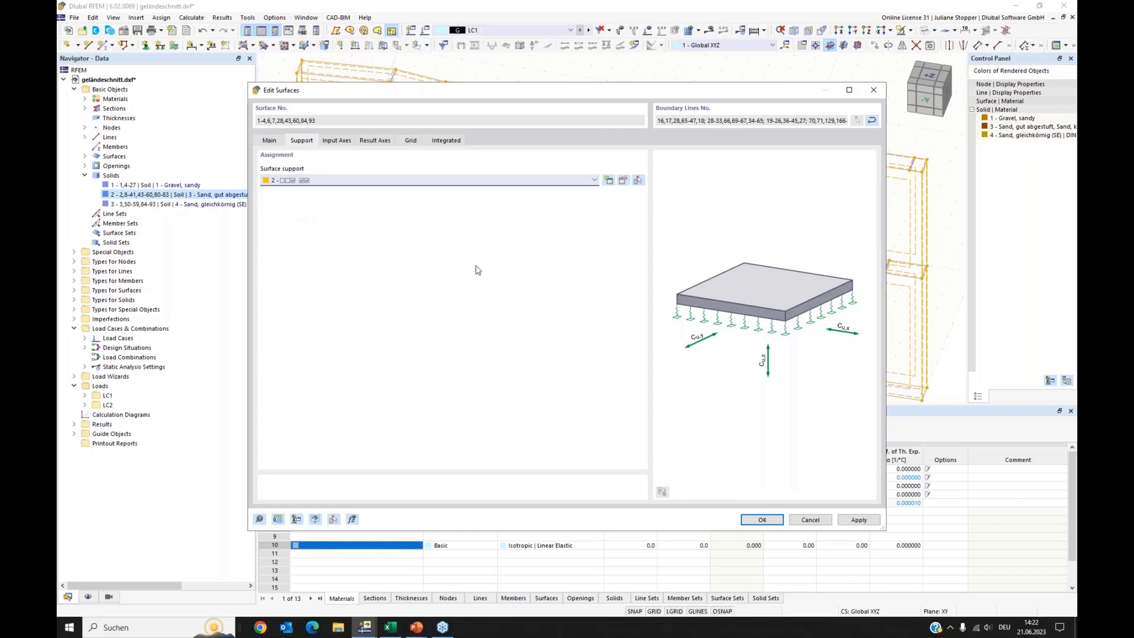
click(623, 182)
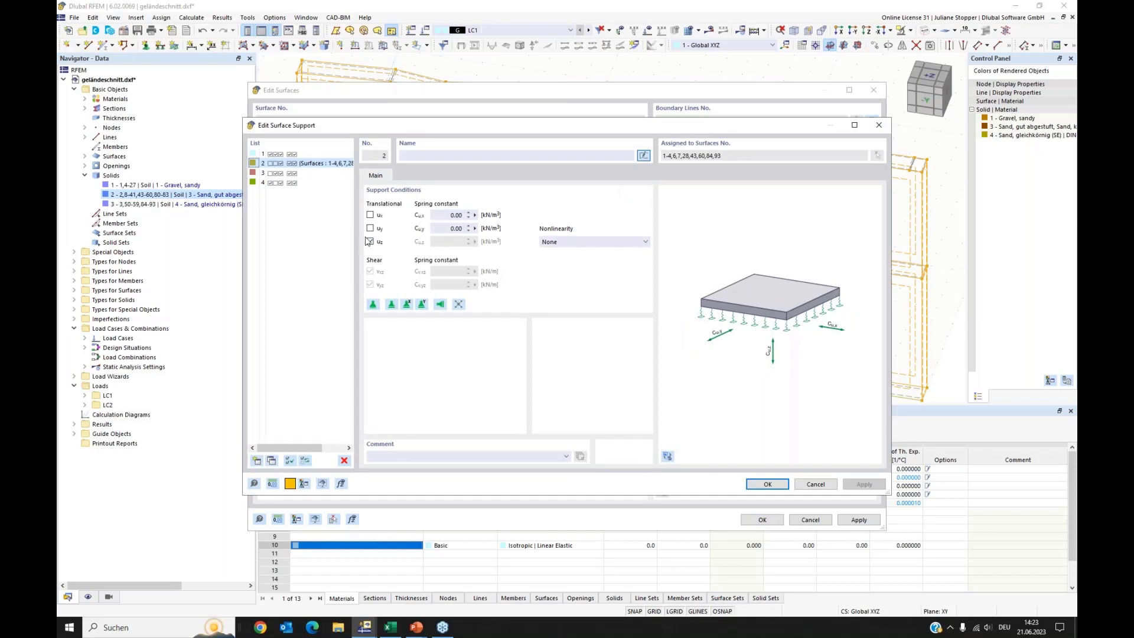
click(768, 483)
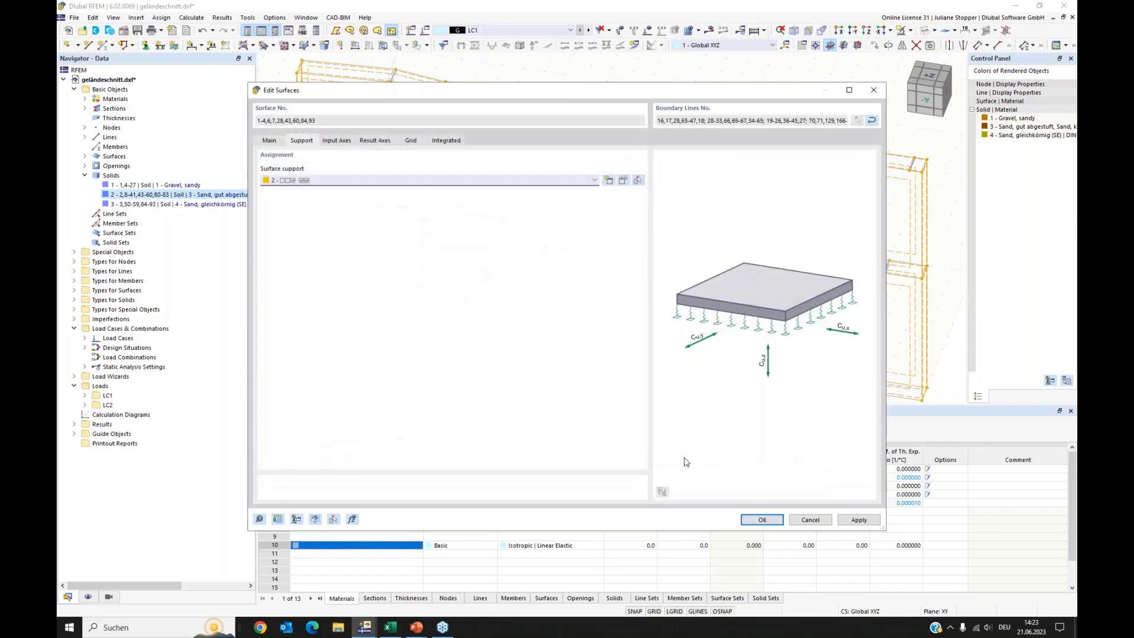
click(763, 520)
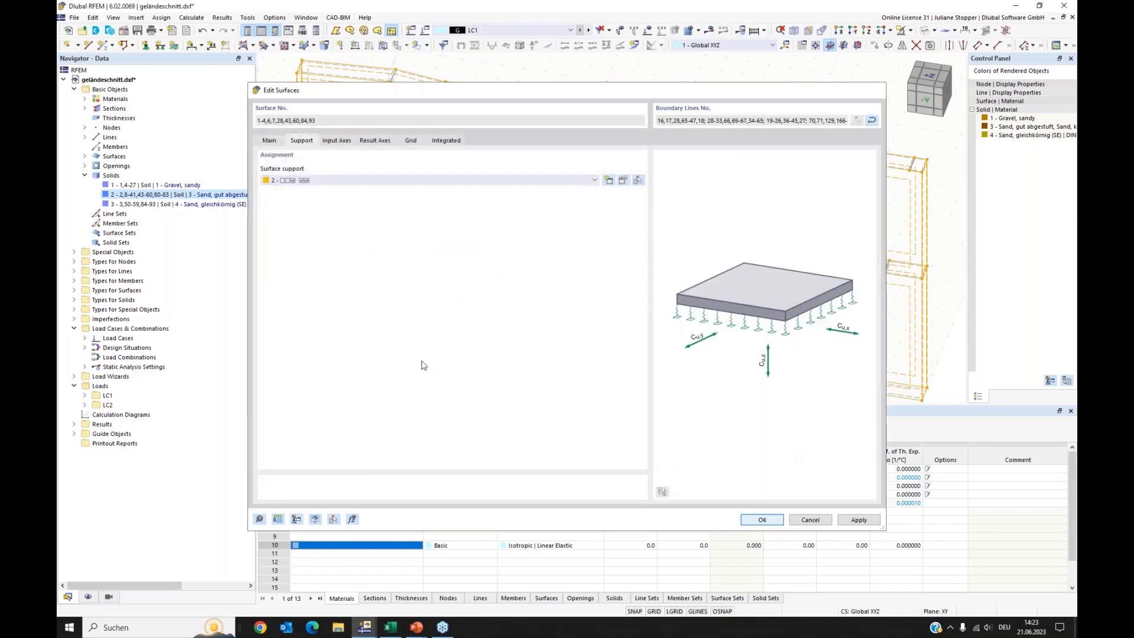
Assign surface support 1 to the horizontal bottom surface of the lower soil solid.
scroll(408, 345, up, 4)
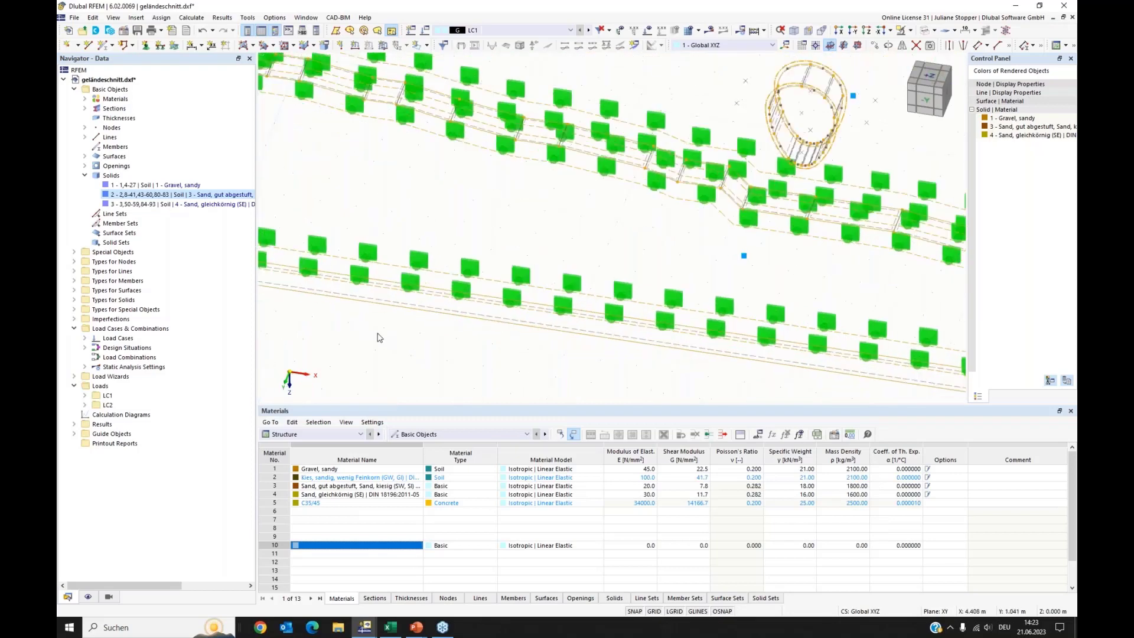
middle_drag(411, 327, 573, 337)
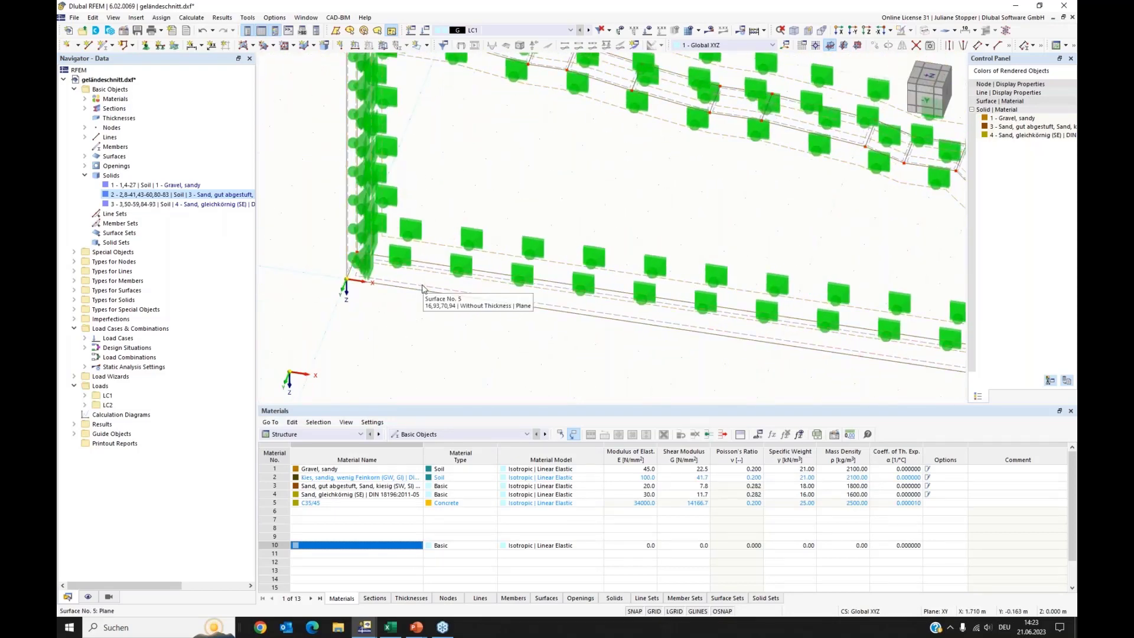
right_click(423, 290)
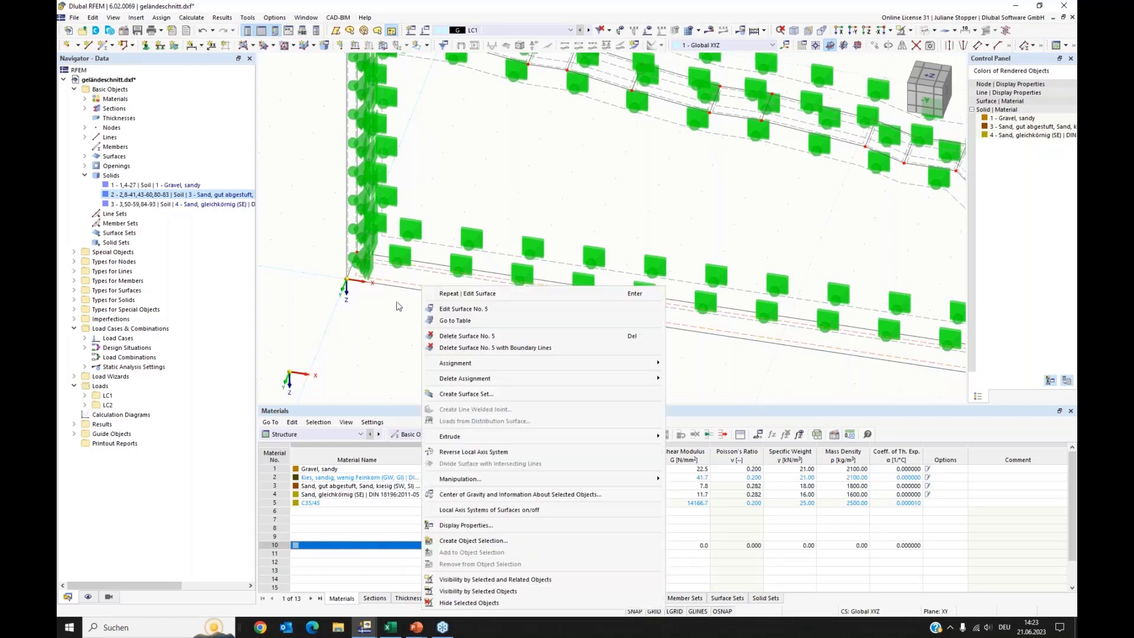
click(444, 310)
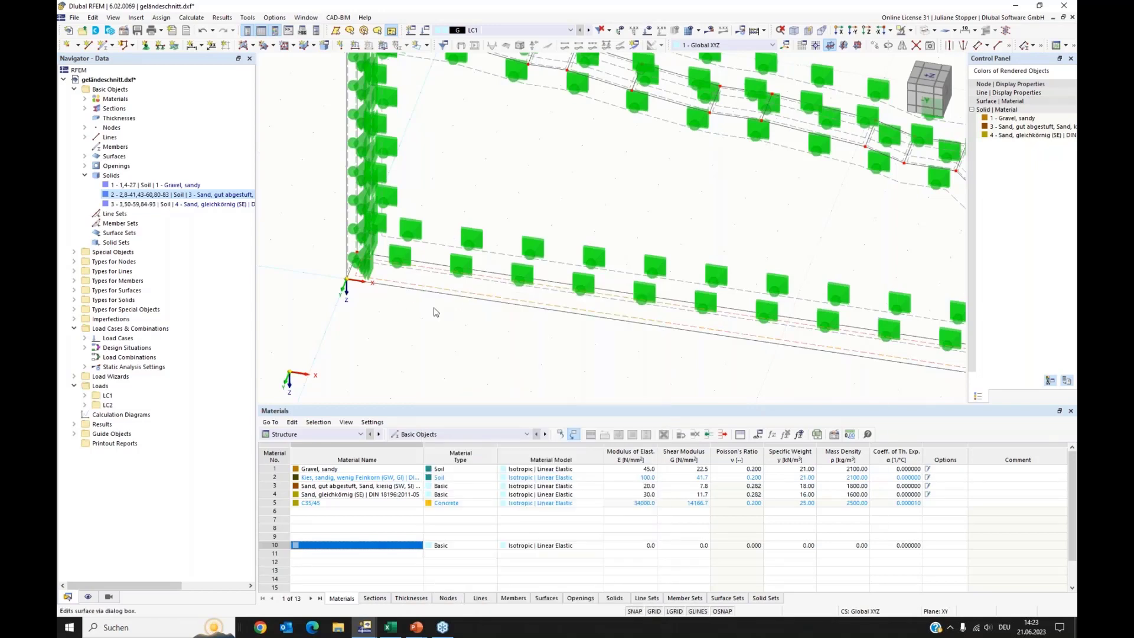
click(264, 273)
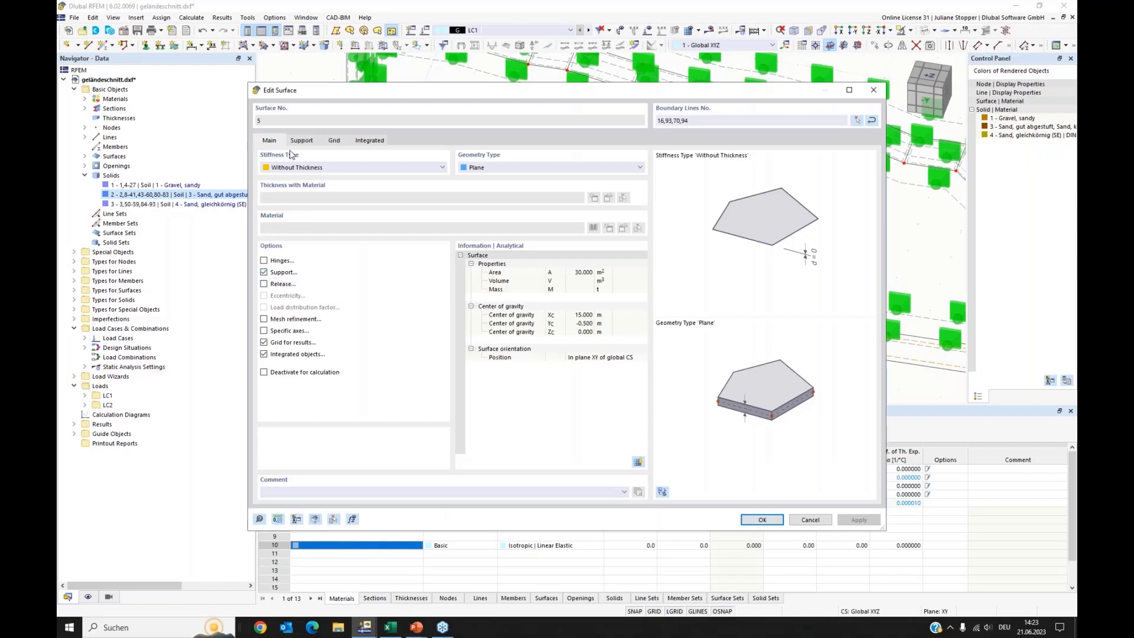
click(299, 142)
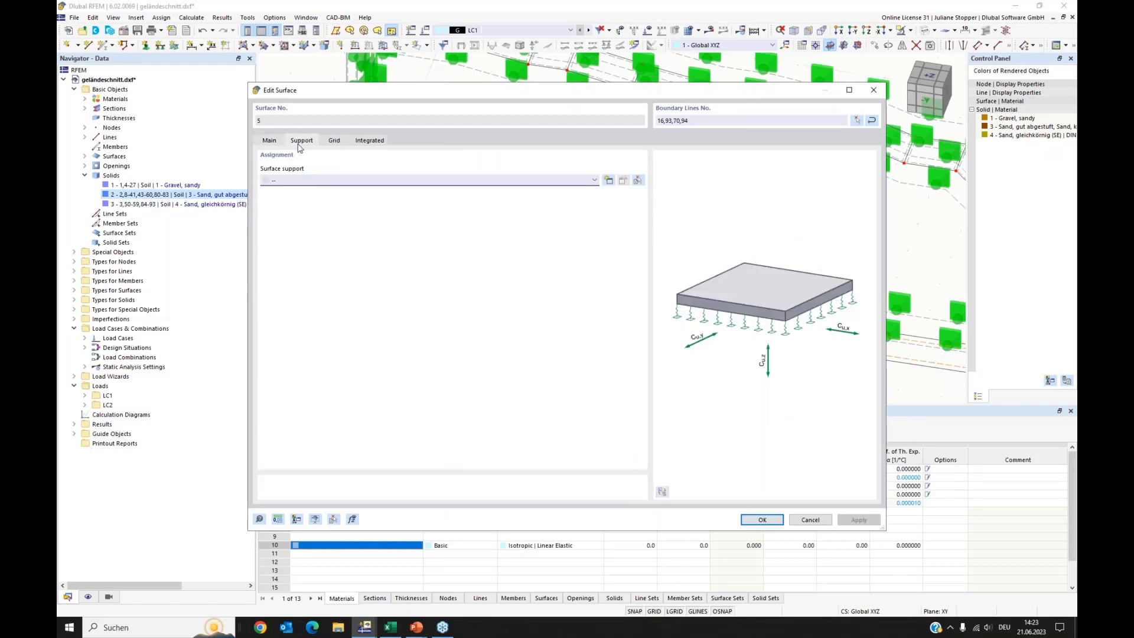
click(594, 180)
click(302, 198)
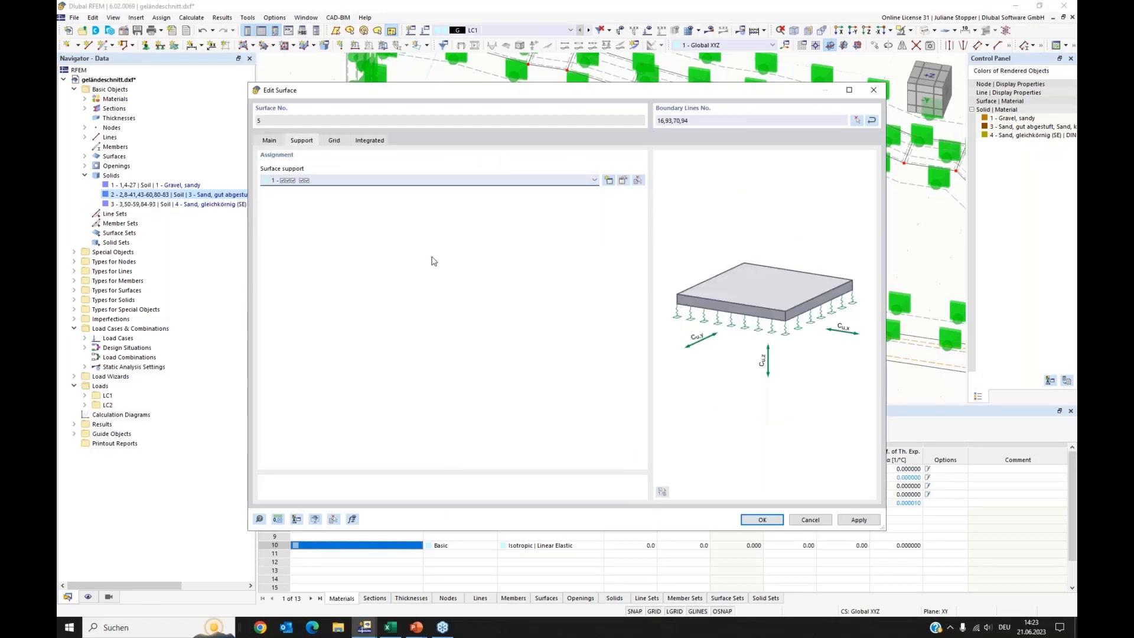
key(Return)
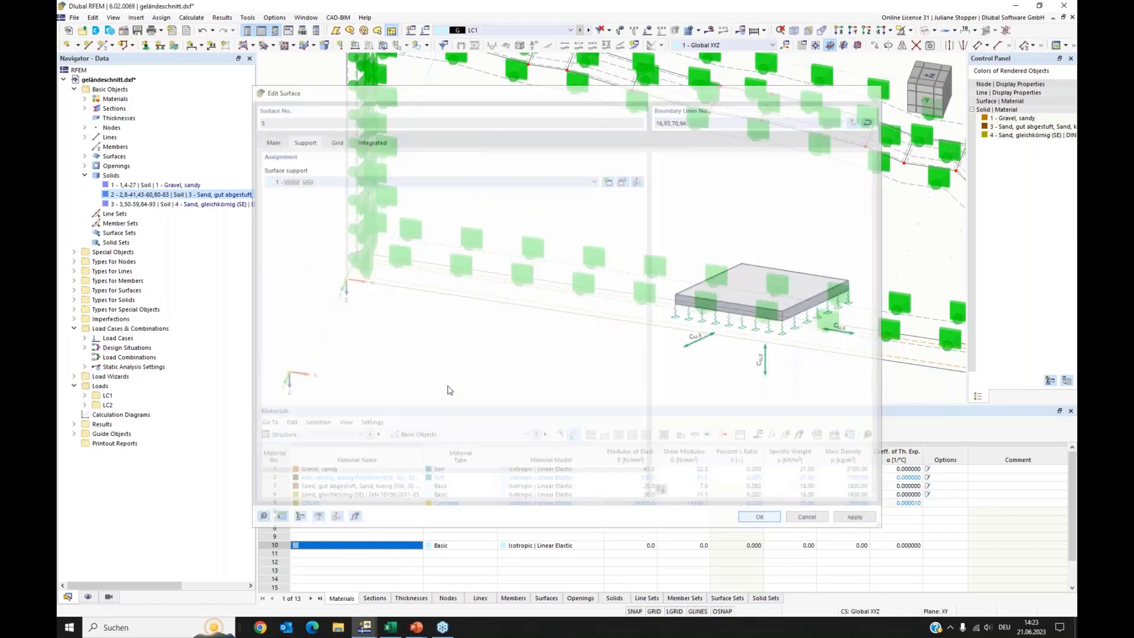
Hide the types for surfaces in the display settings so the support symbols are not drawn, and return to the data tree.
scroll(324, 318, down, 5)
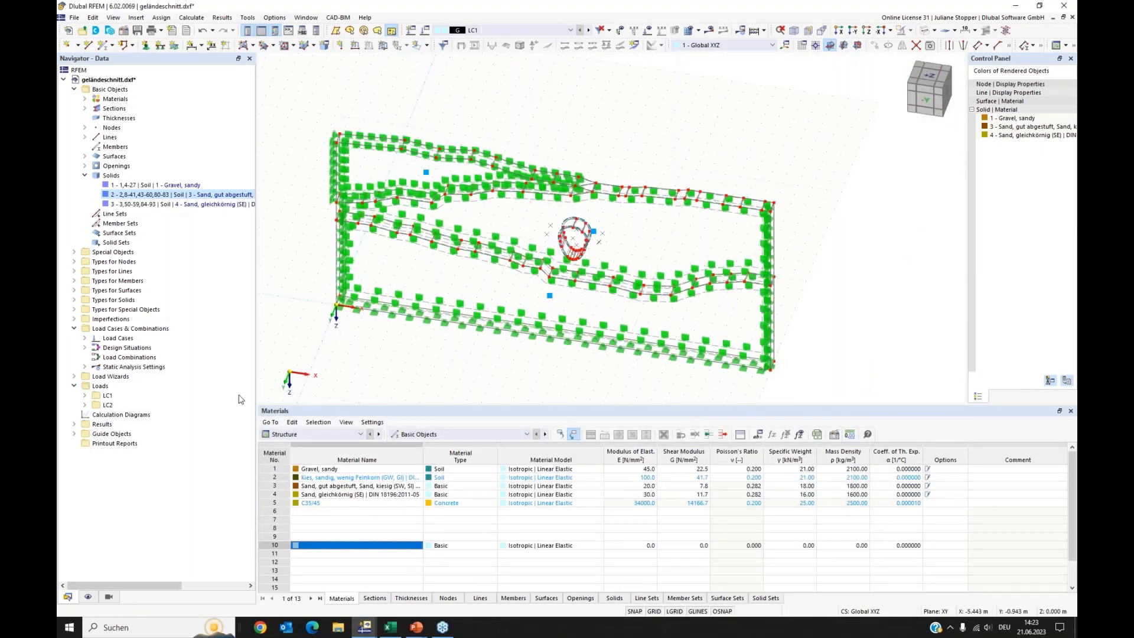
click(88, 597)
scroll(198, 330, down, 10)
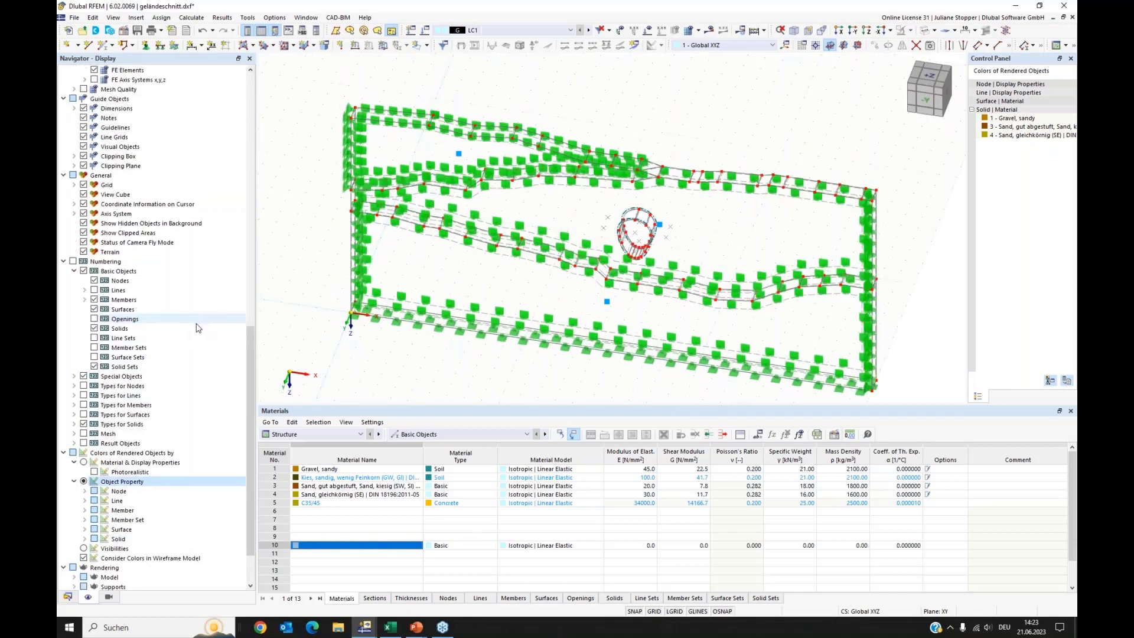
scroll(197, 329, up, 15)
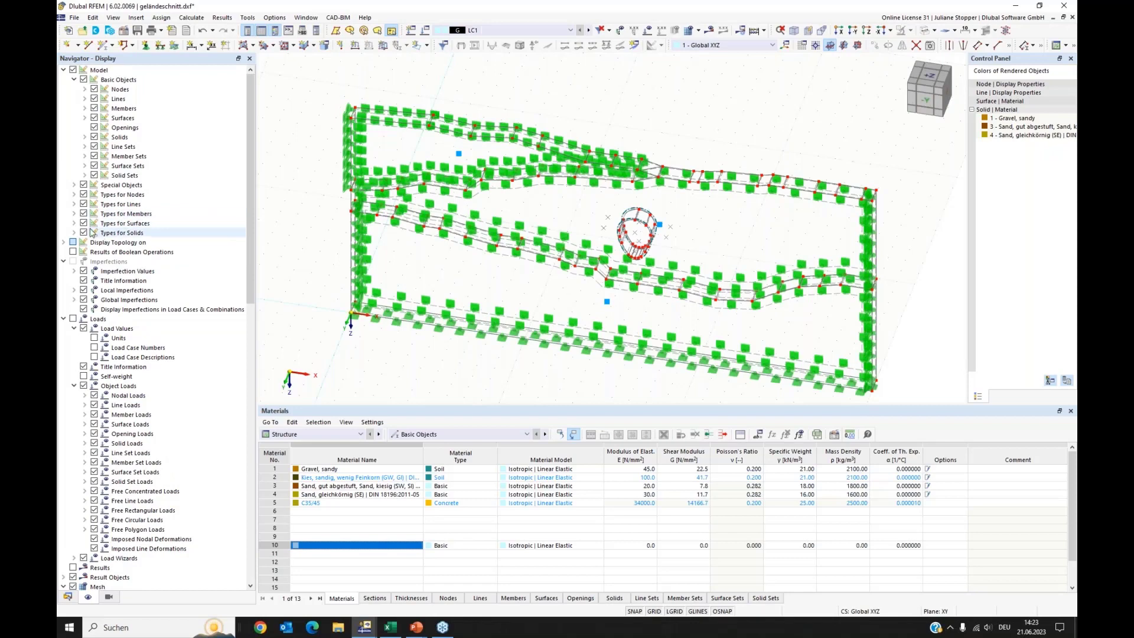
click(84, 225)
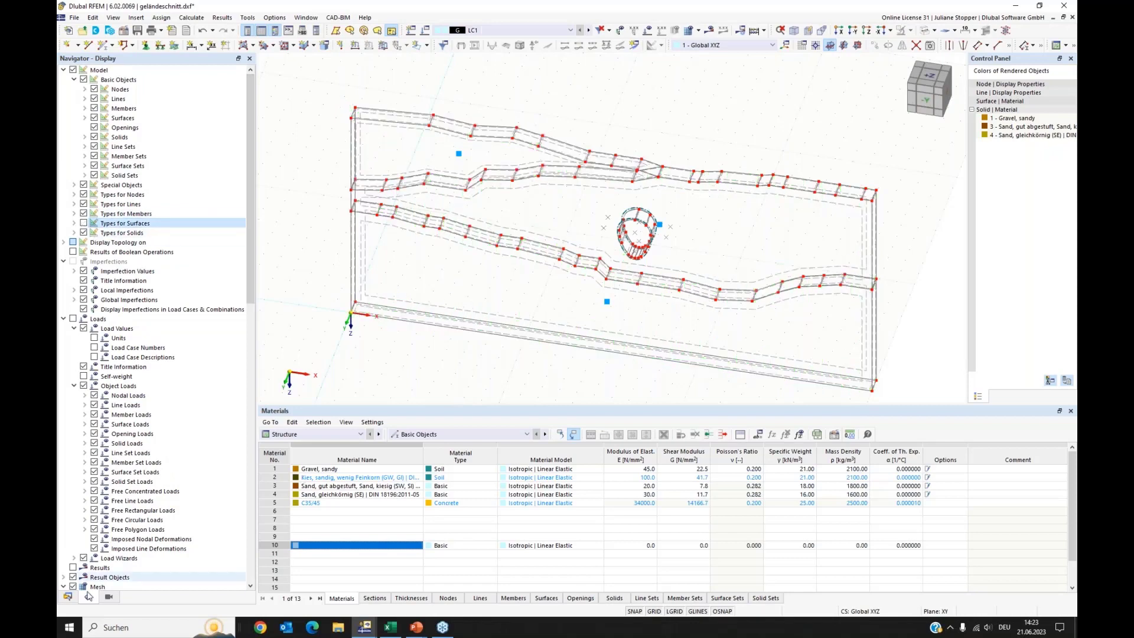
click(68, 598)
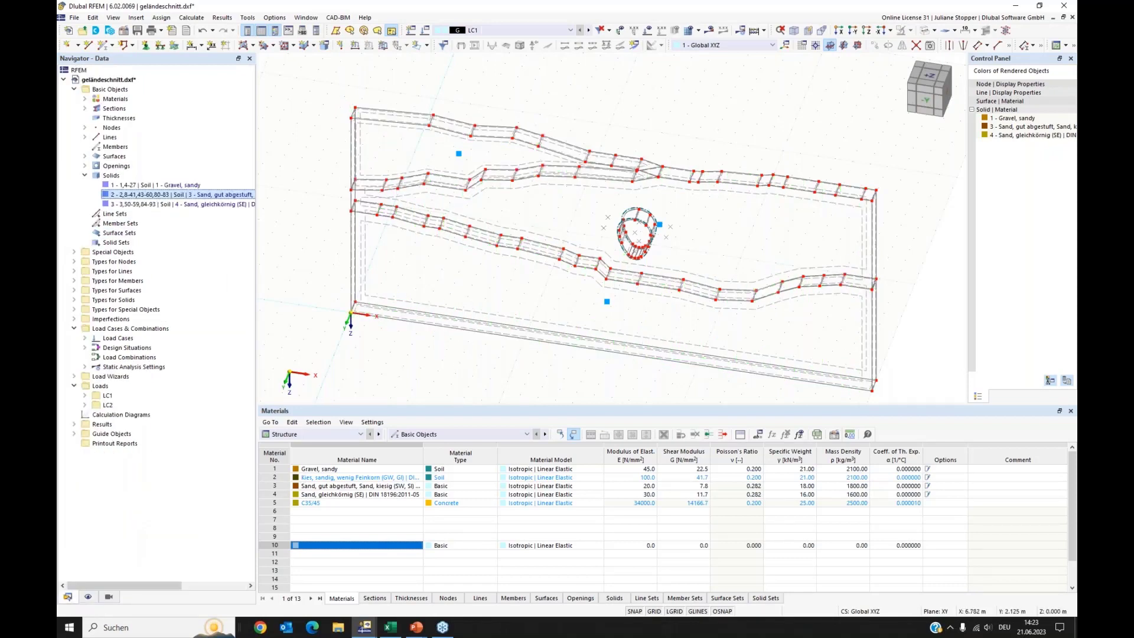
Generate and display the finite element mesh of the soil solids.
ctrl+middle_drag(463, 335, 466, 278)
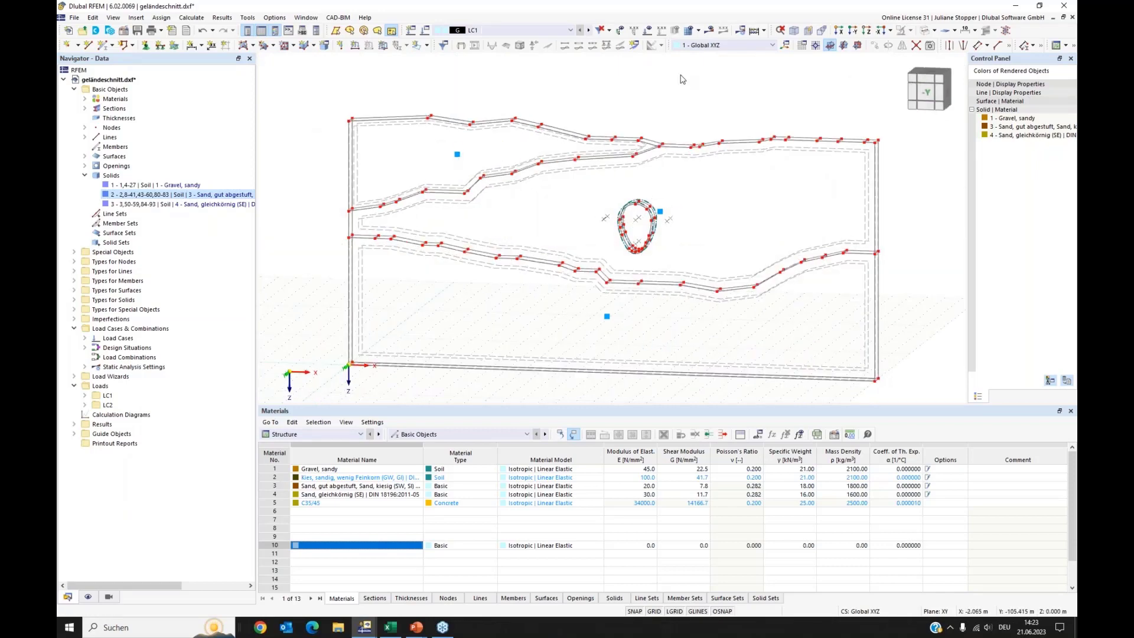
click(689, 43)
click(611, 357)
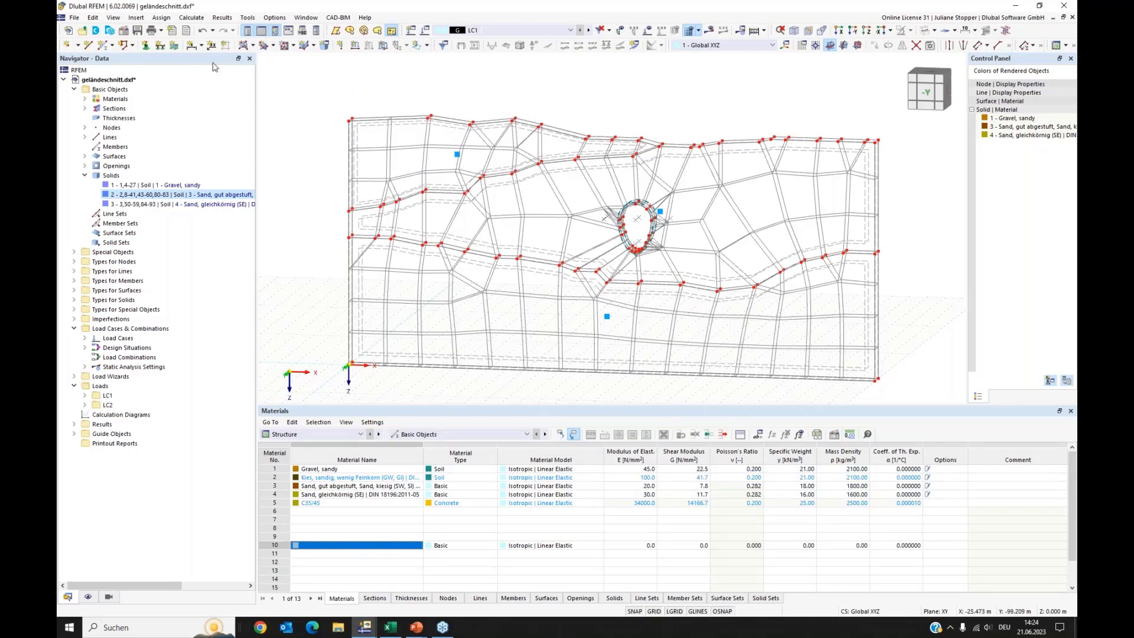
Set the target length of finite elements for solids of type Soil to 0.5 m in the mesh settings.
click(190, 17)
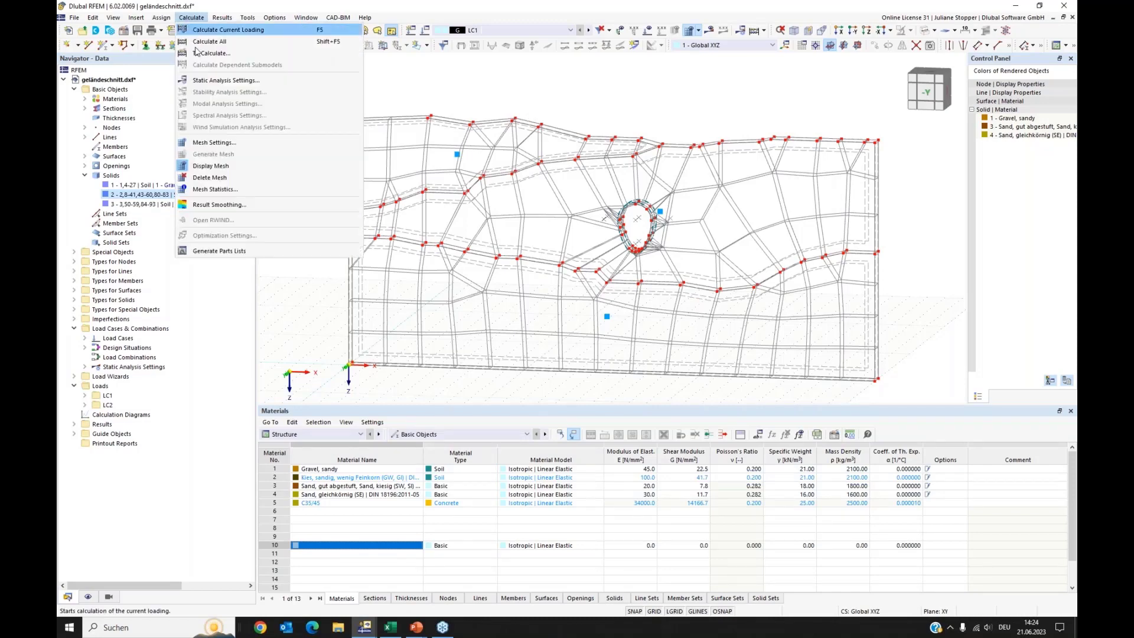
click(207, 145)
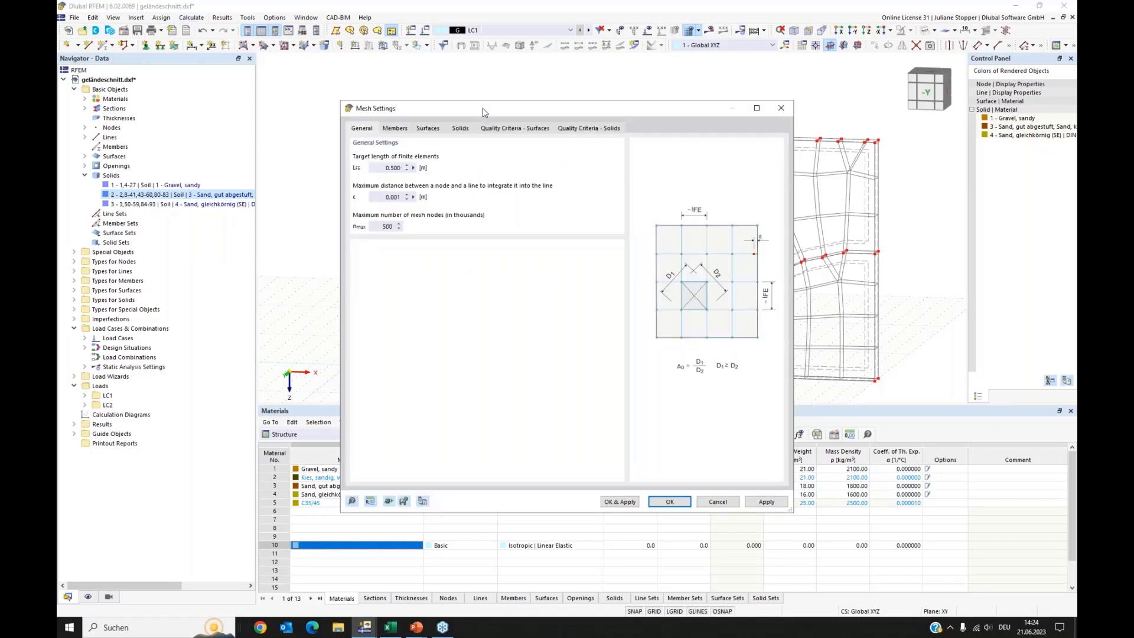
click(380, 168)
click(460, 128)
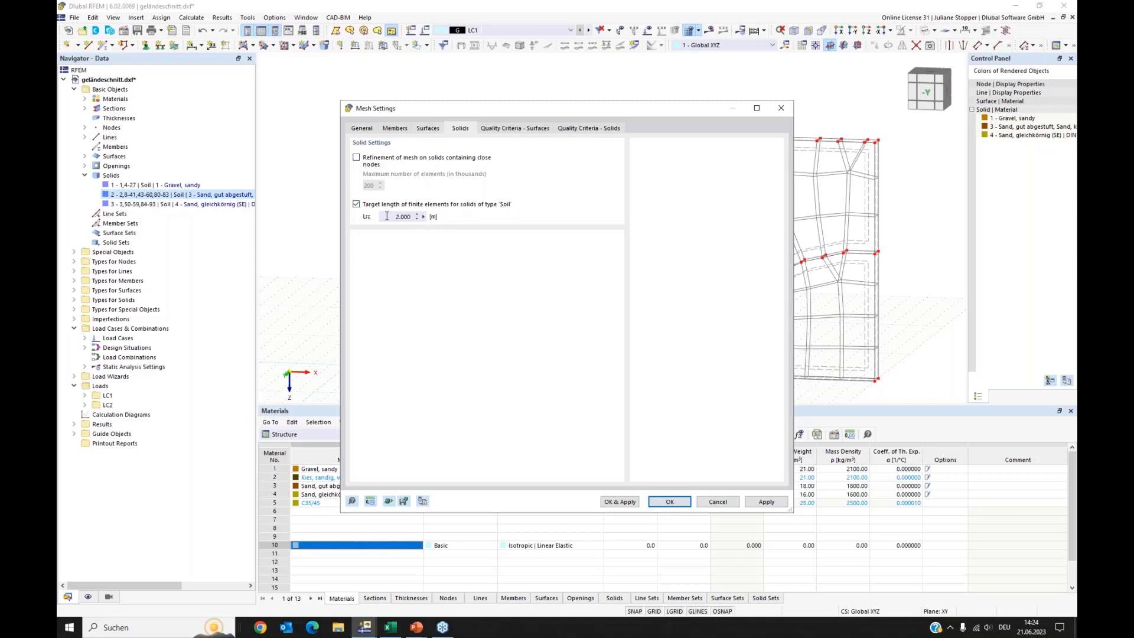
drag(387, 216, 430, 218)
text(0,5)
click(670, 503)
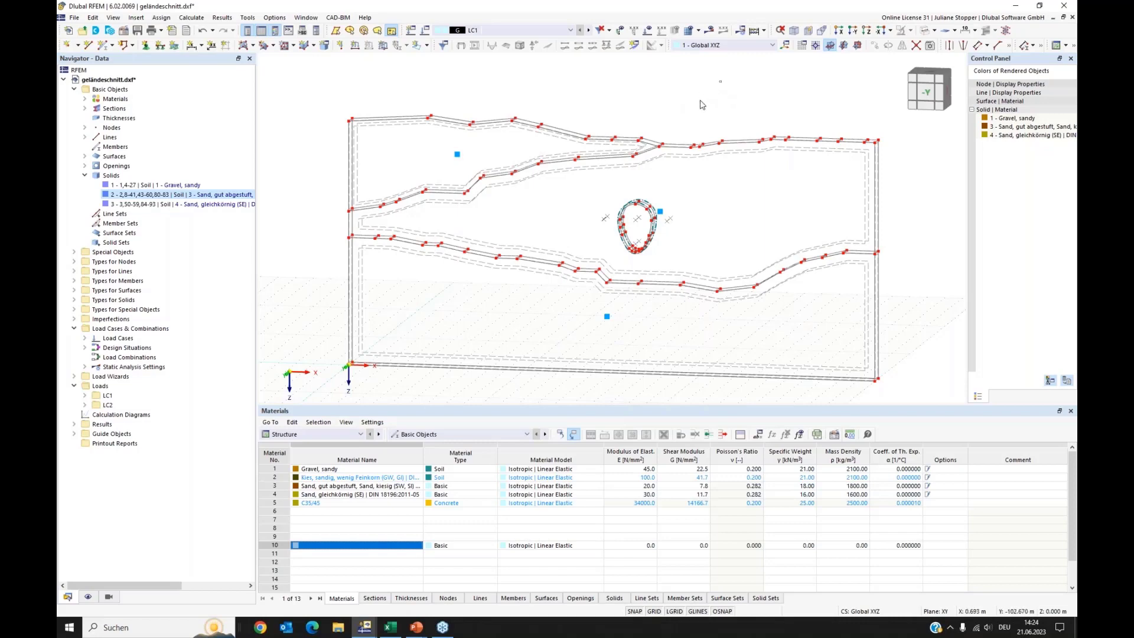
Select the whole model and activate mesh refinement for soil solids 1-3 as a layered mesh with 1 user-defined element layer.
drag(702, 104, 473, 356)
right_click(609, 321)
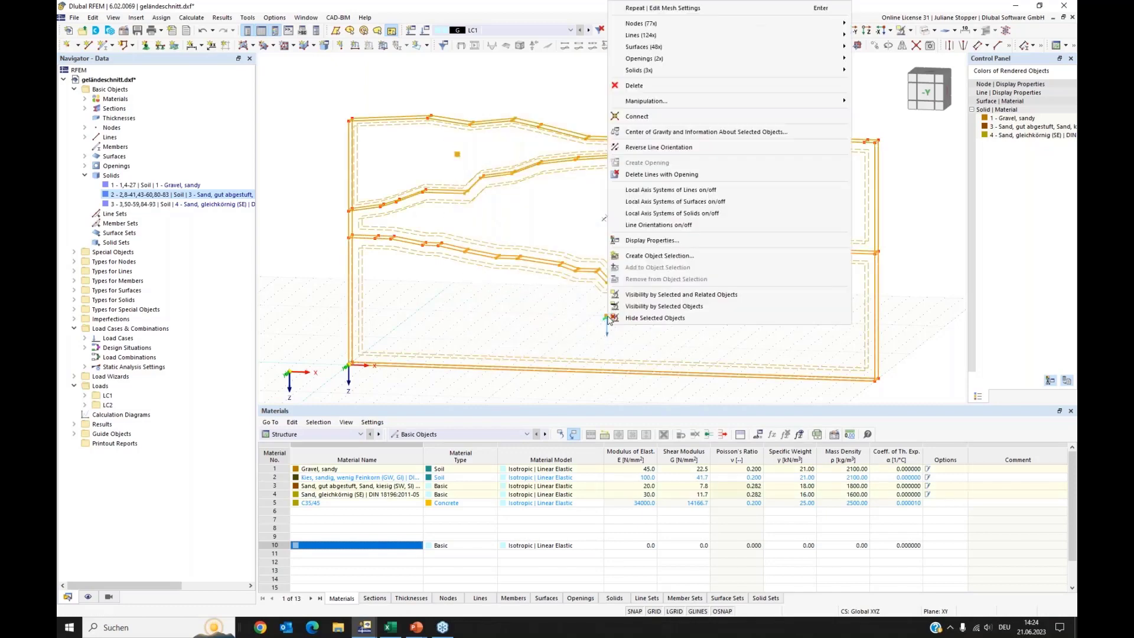
mouse_move(665, 74)
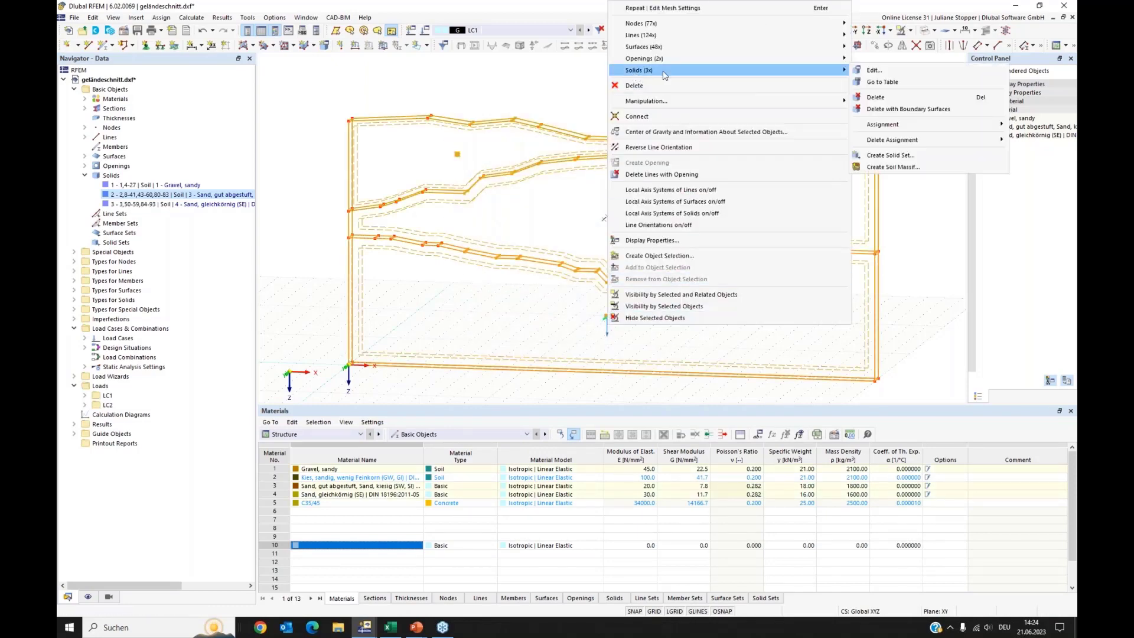
click(874, 70)
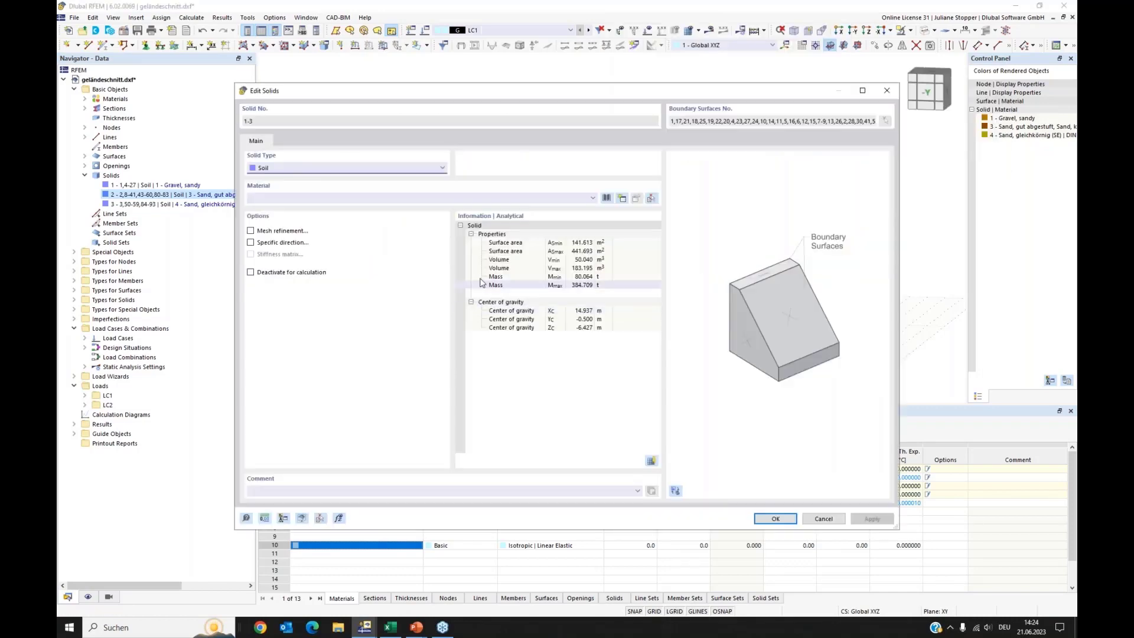
click(251, 231)
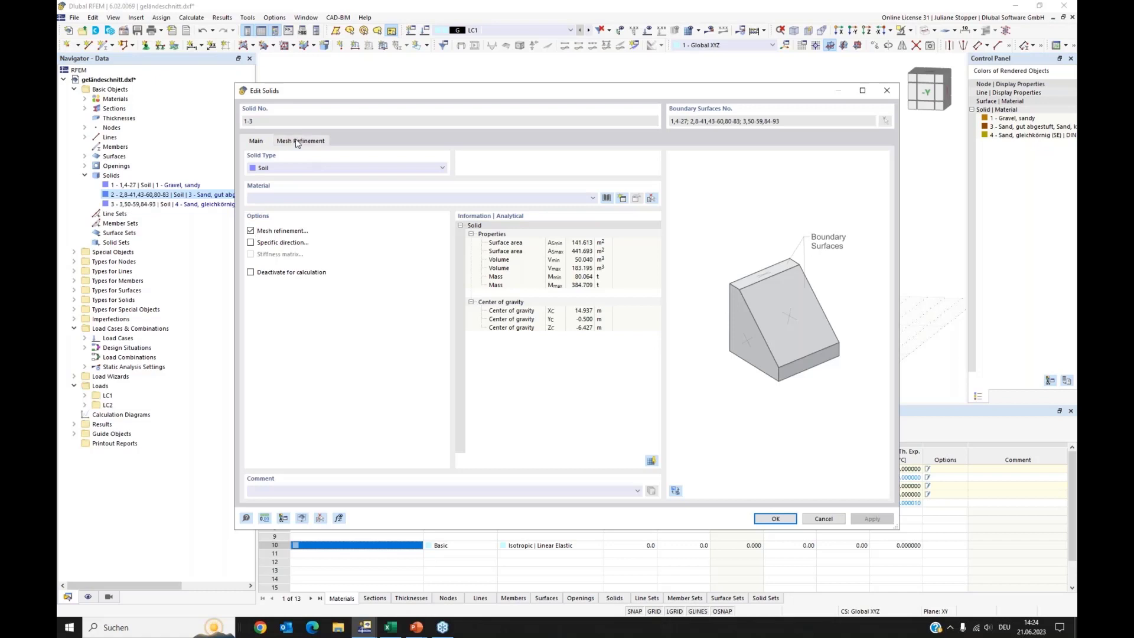
click(299, 142)
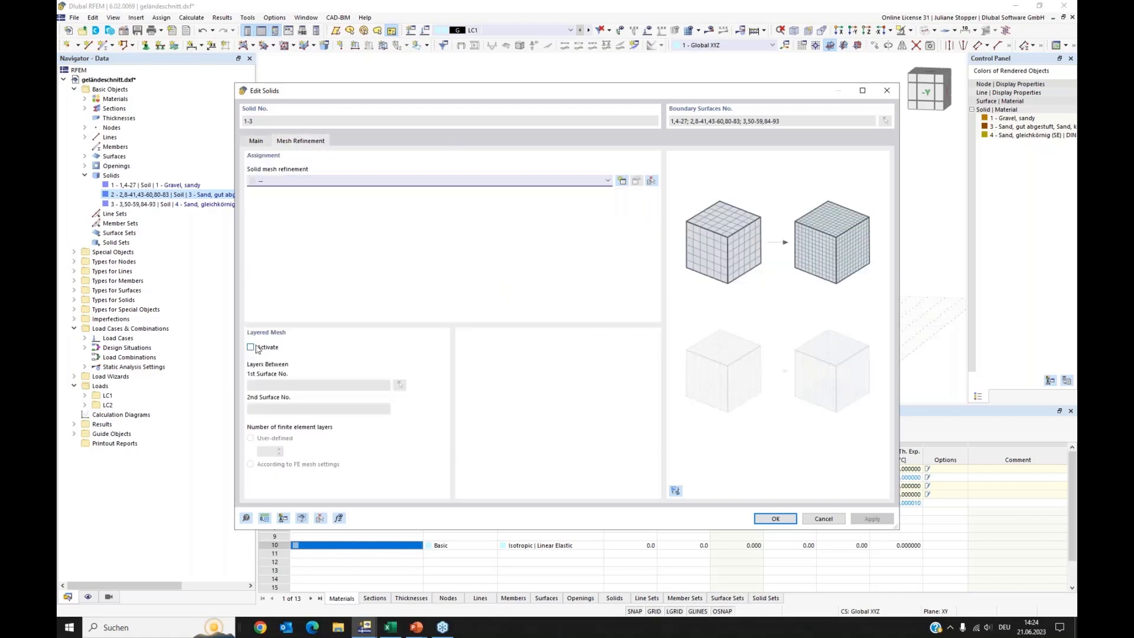
click(252, 348)
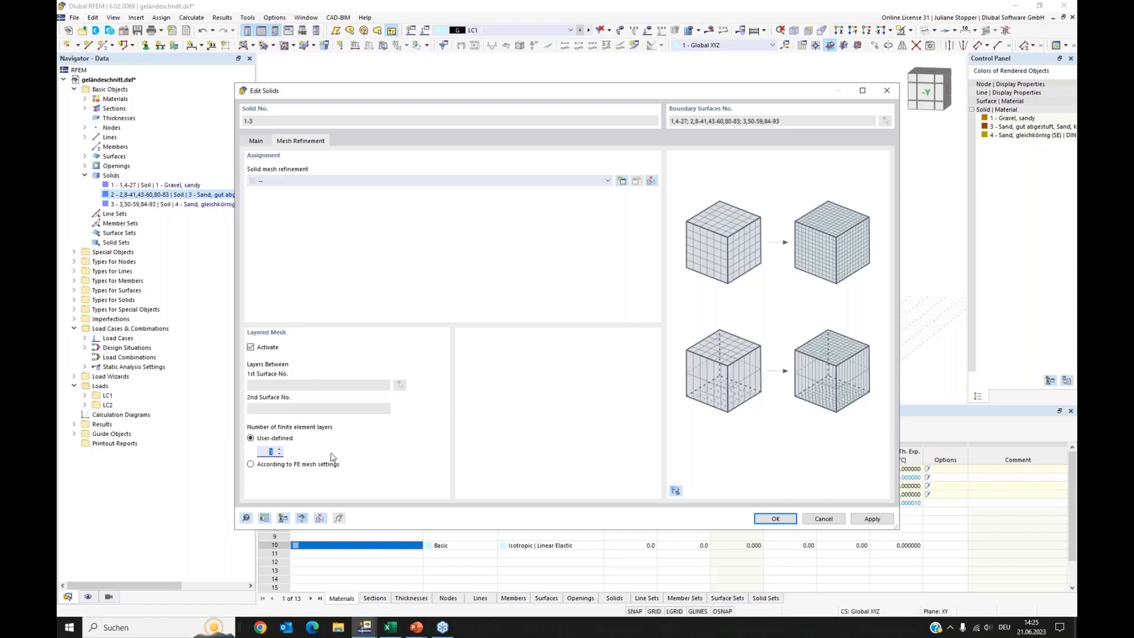
click(776, 519)
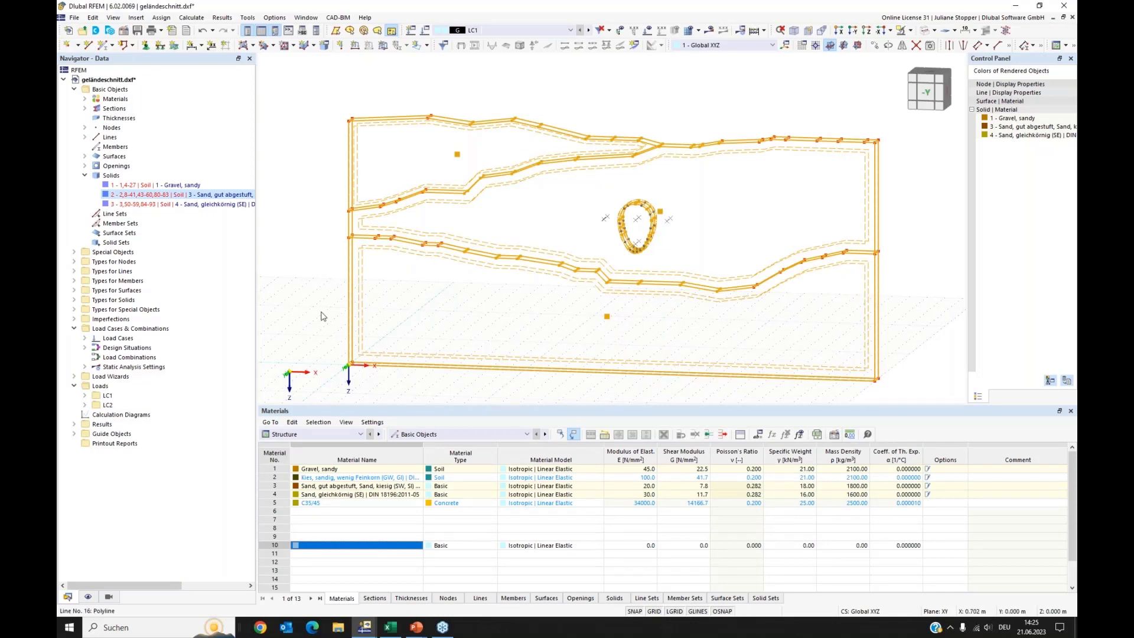
Review solids 1, 2 and 3 individually and accept the proposed boundary surfaces for their layered meshes.
double_click(135, 186)
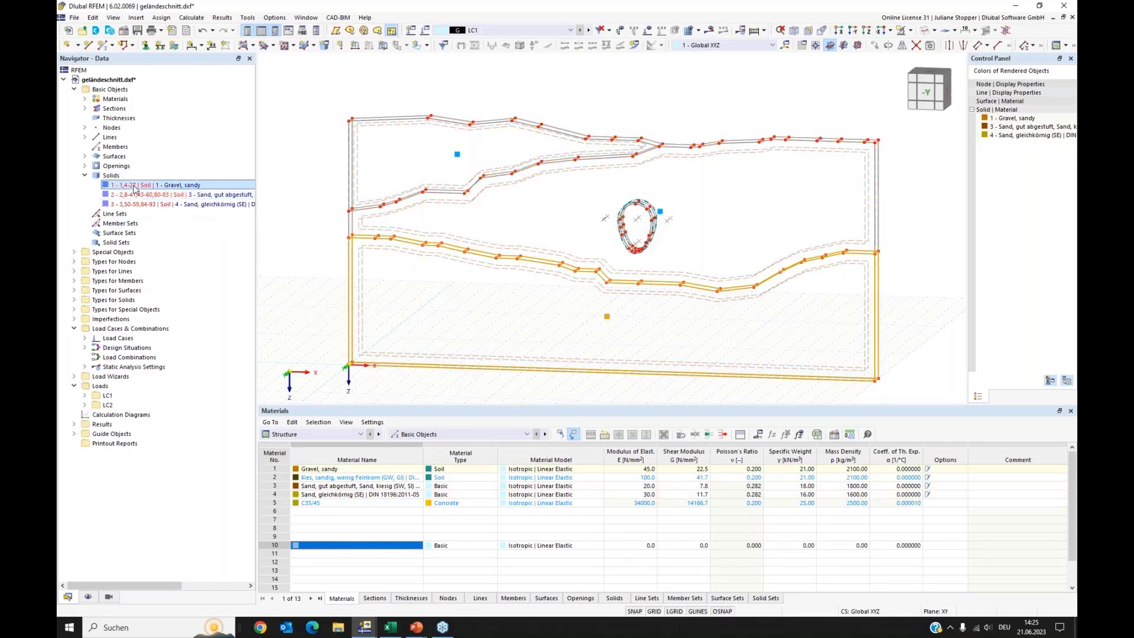
click(301, 142)
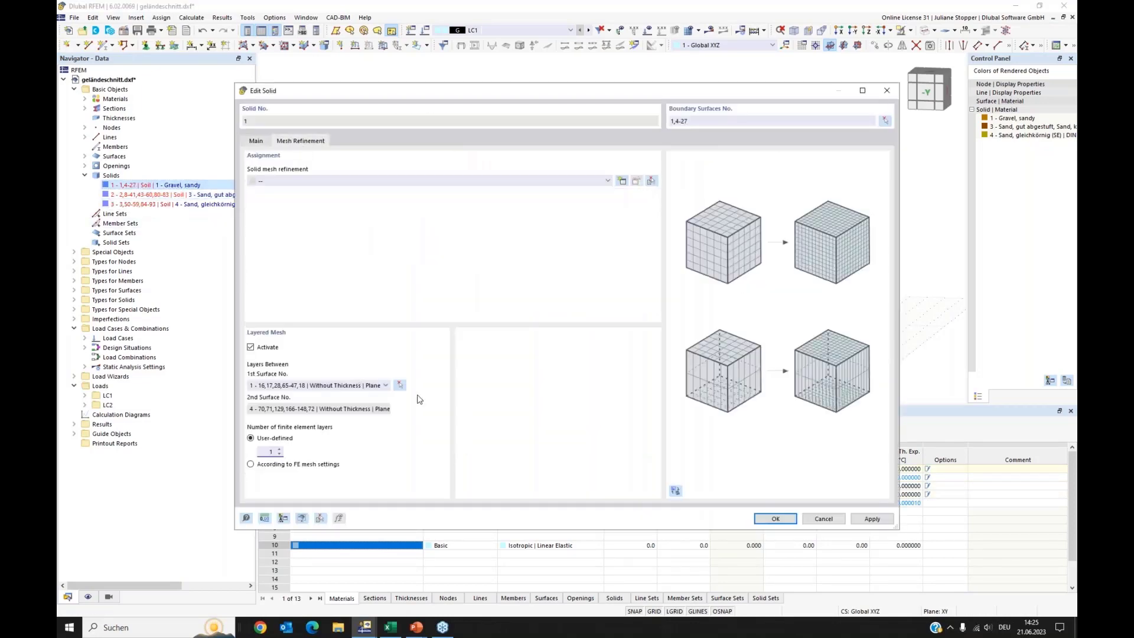
click(787, 519)
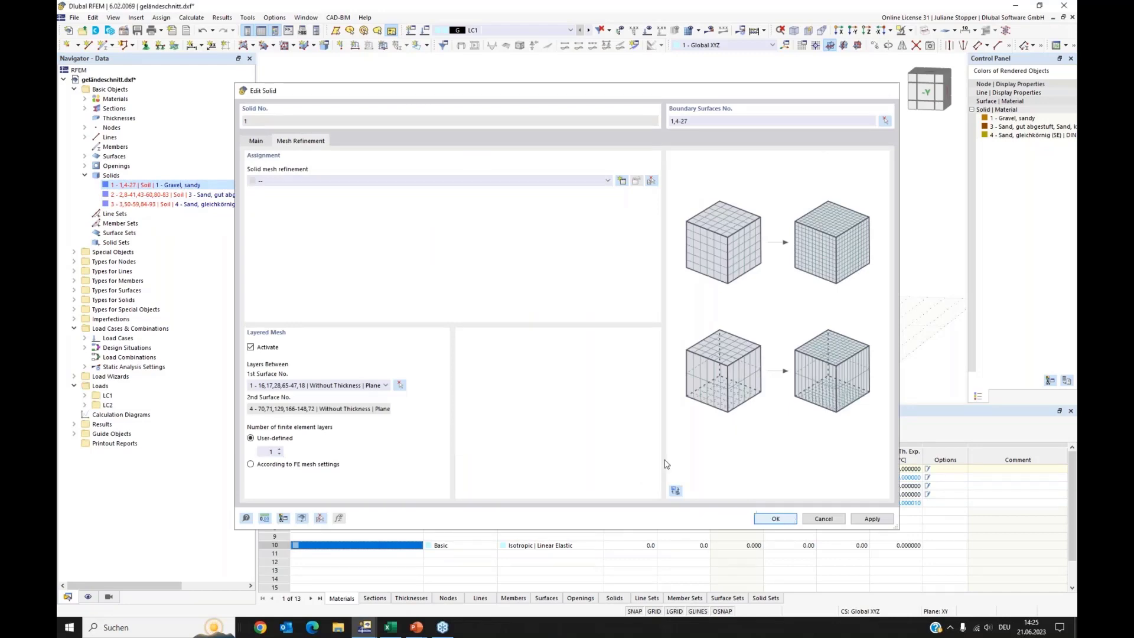
double_click(177, 195)
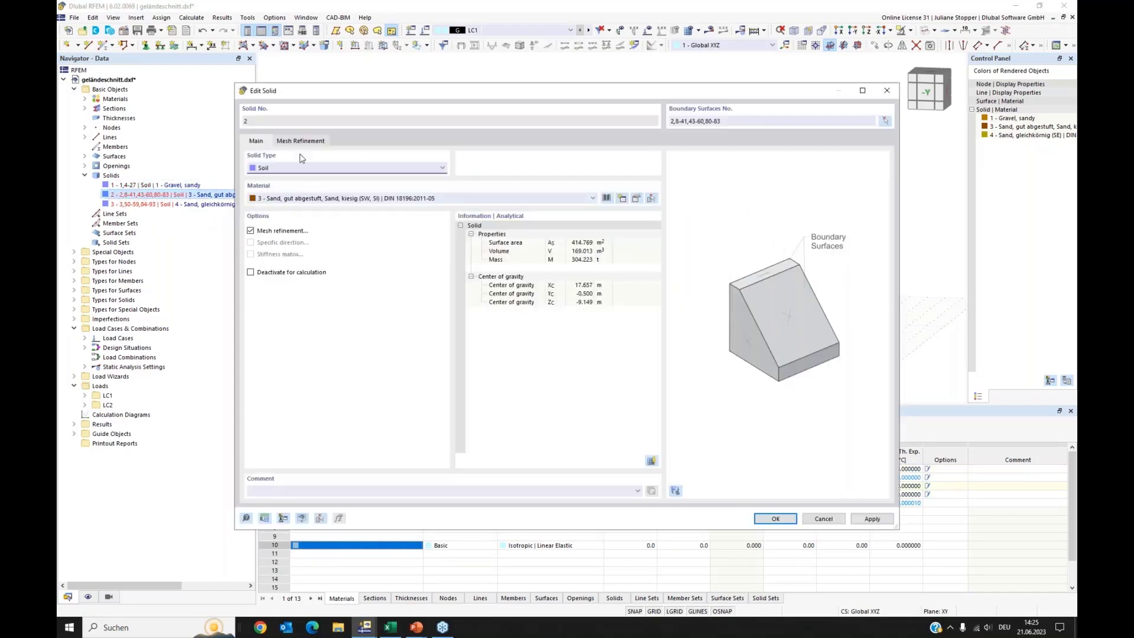
click(303, 142)
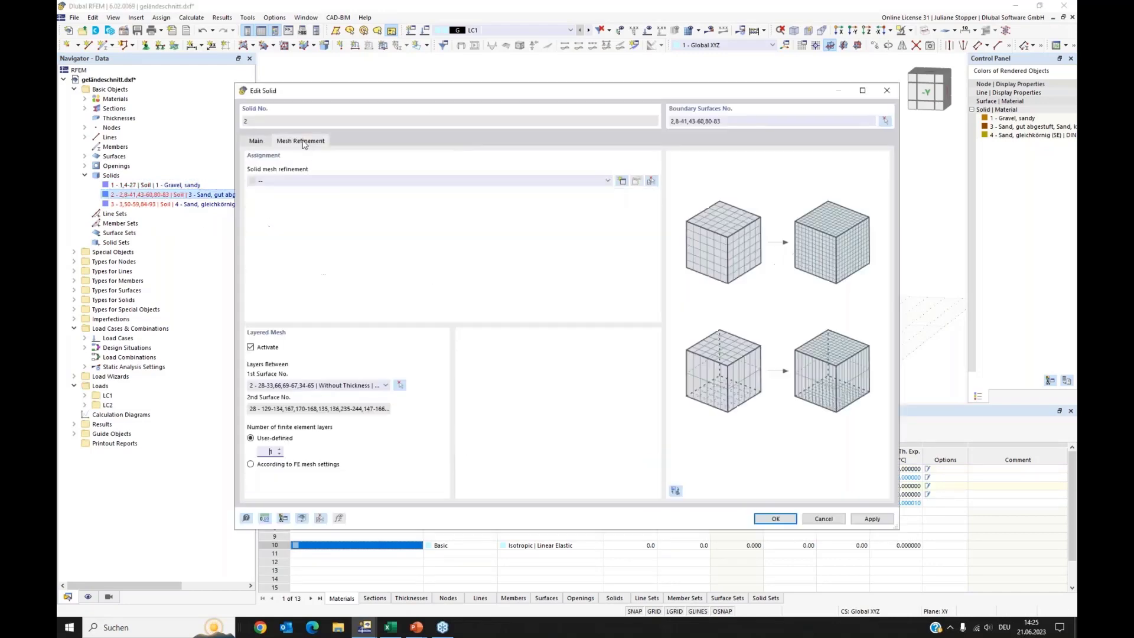
click(780, 522)
double_click(177, 203)
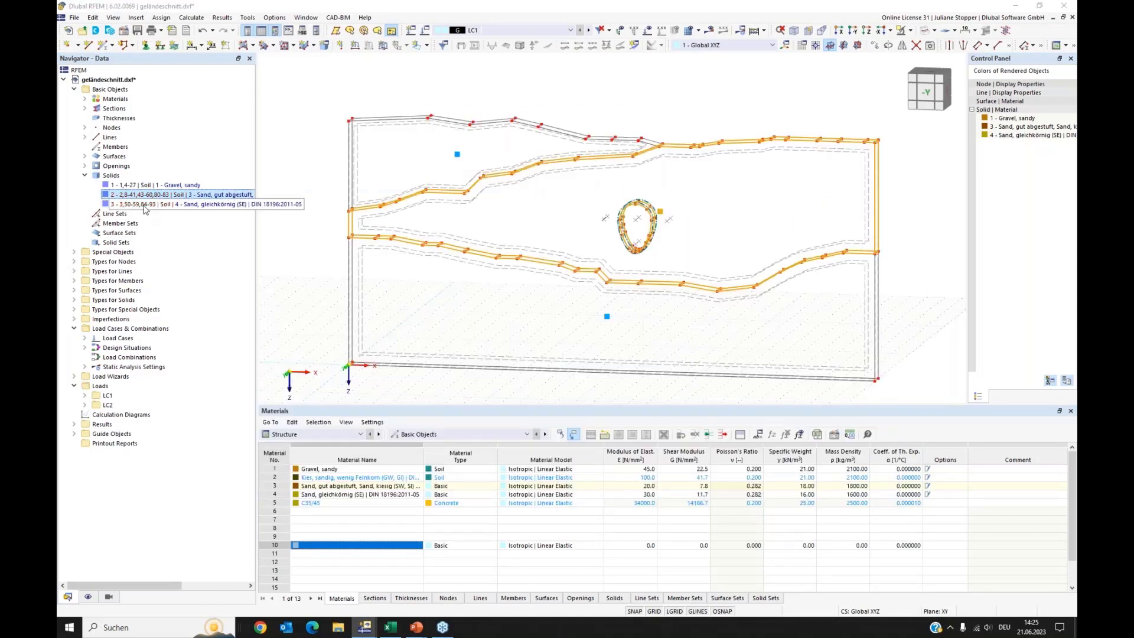
click(779, 520)
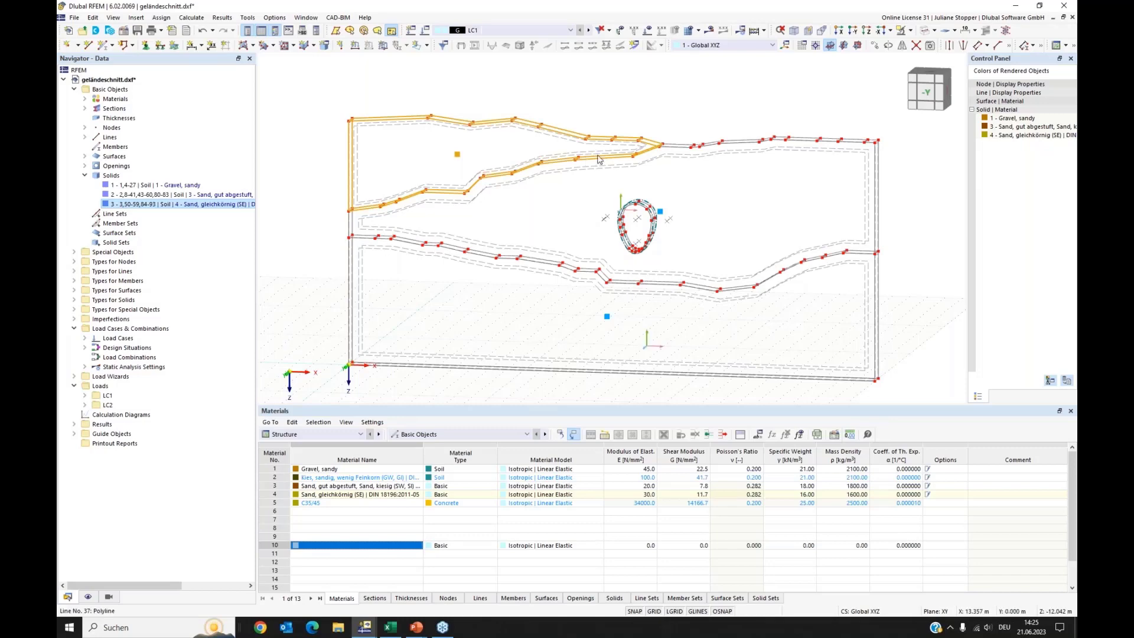
Regenerate and display the finite element mesh of the soil solids with the refined layered settings.
middle_drag(906, 232, 884, 215)
click(688, 31)
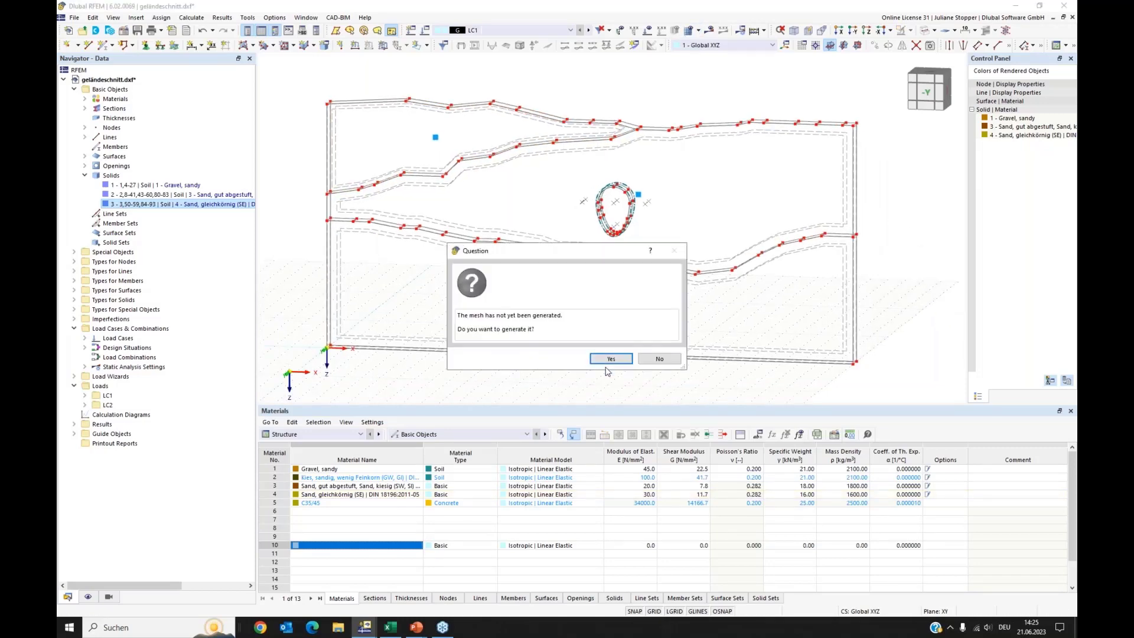
click(610, 358)
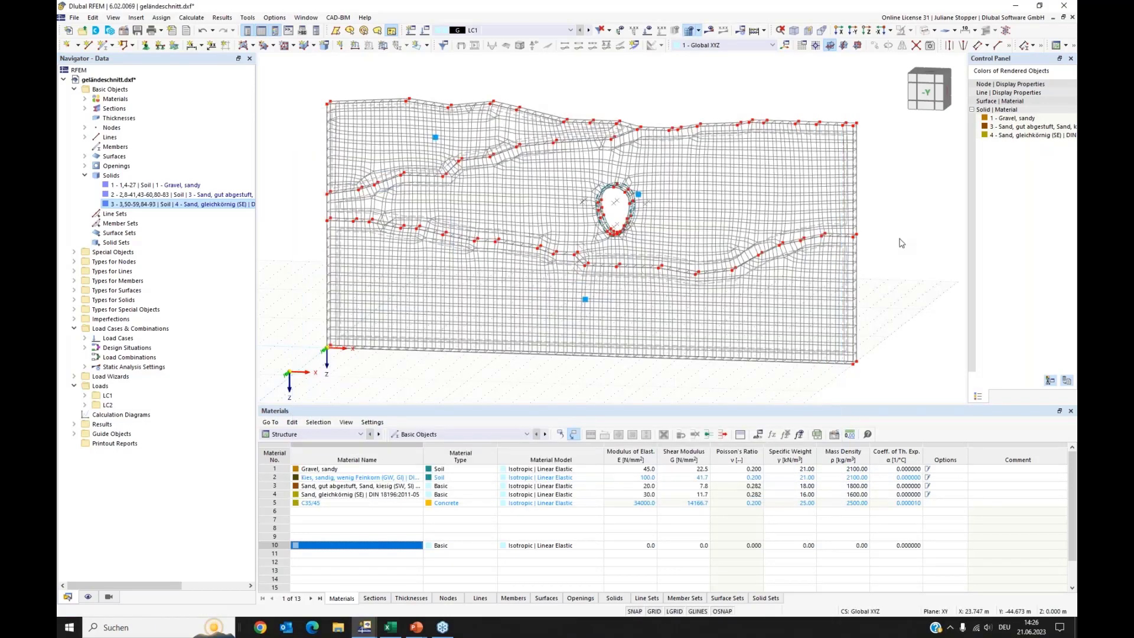
ctrl+middle_drag(916, 229, 907, 219)
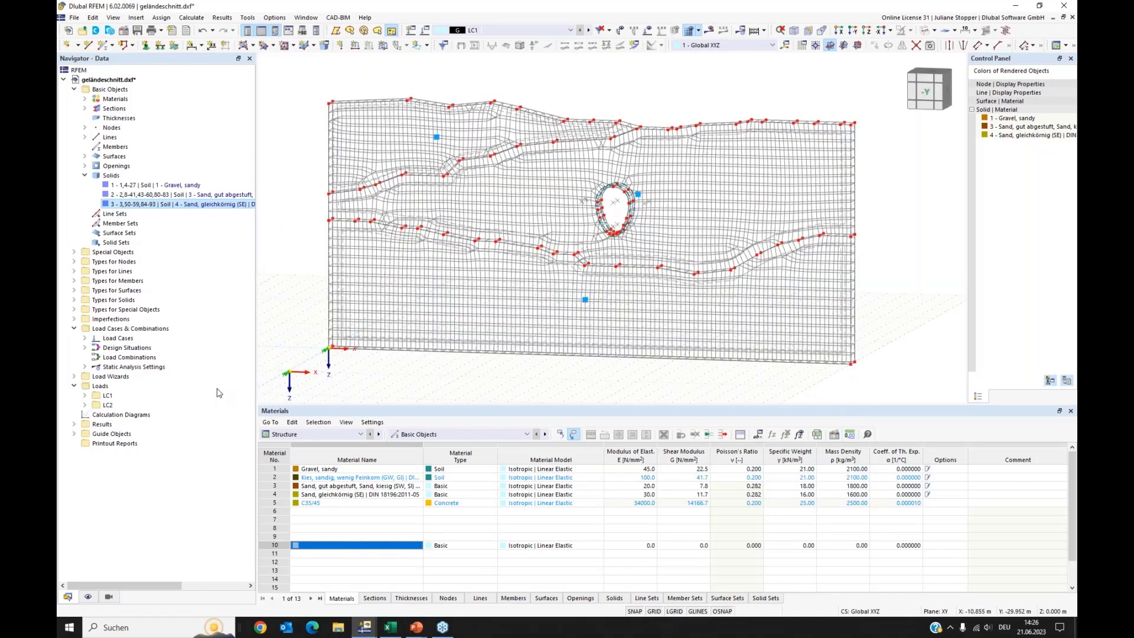
Display the mesh in solids instead of on surfaces, and examine its layering from the end and rear of the model.
click(88, 598)
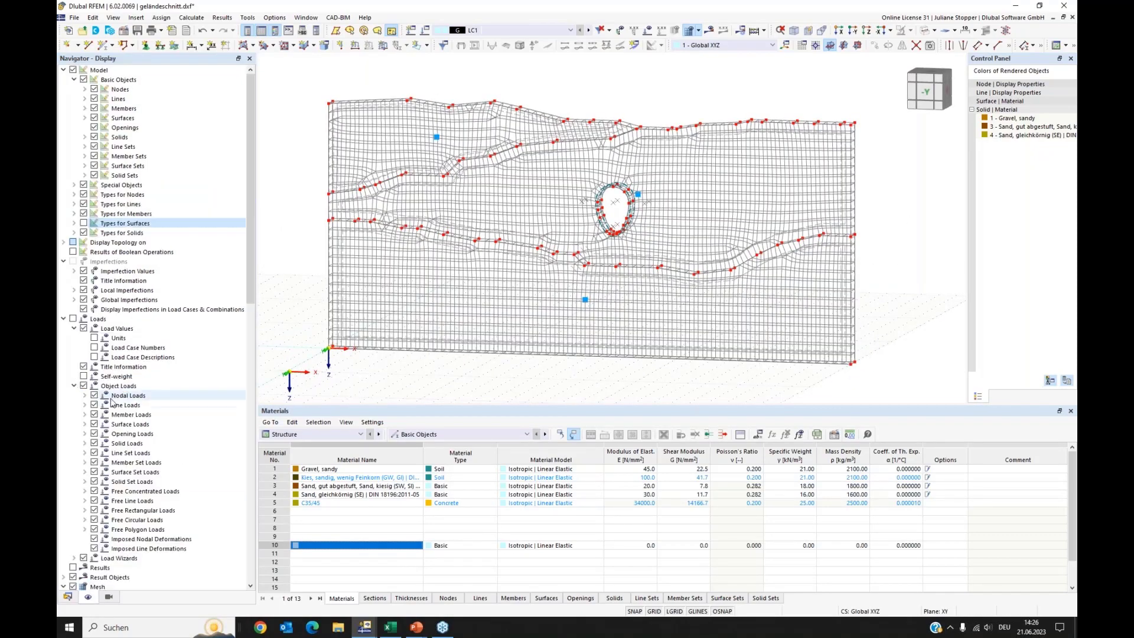
scroll(114, 402, down, 9)
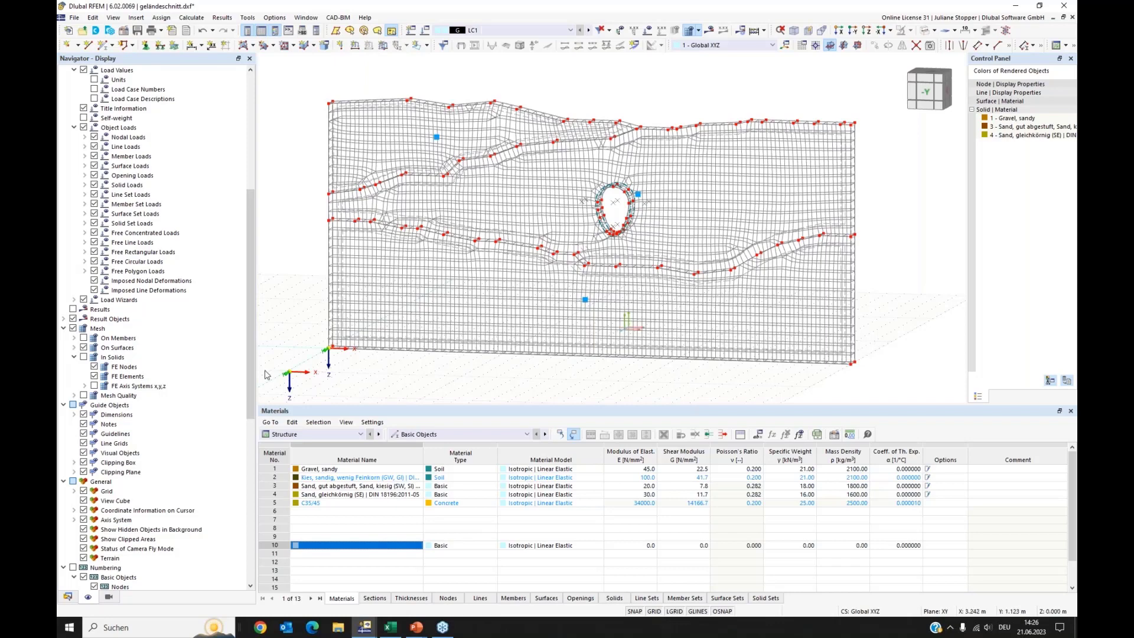
click(84, 348)
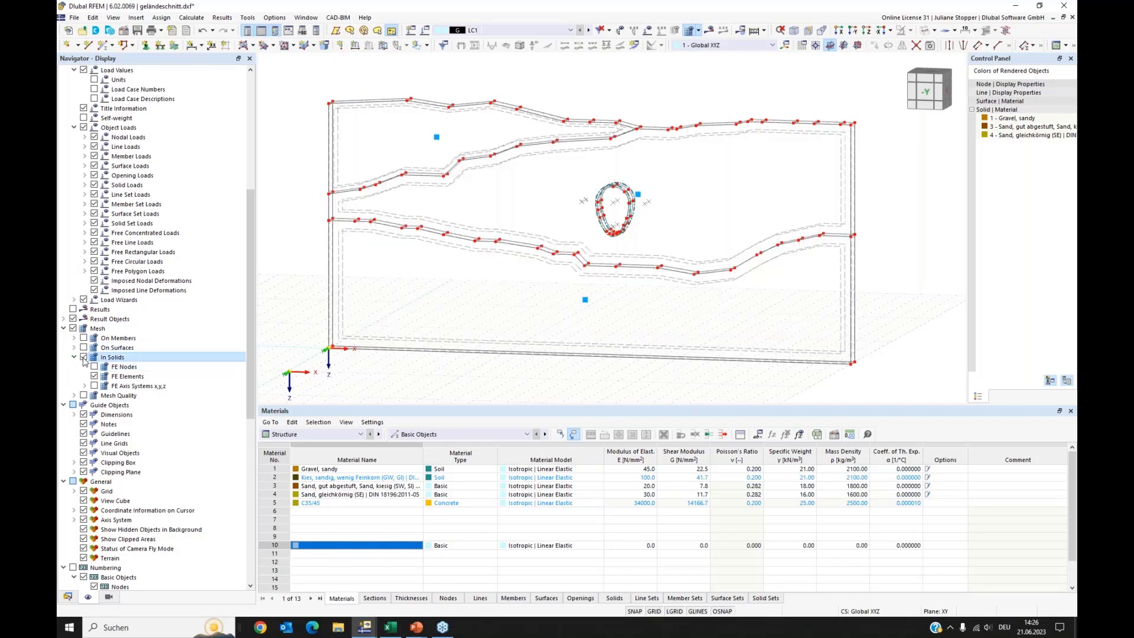
click(84, 357)
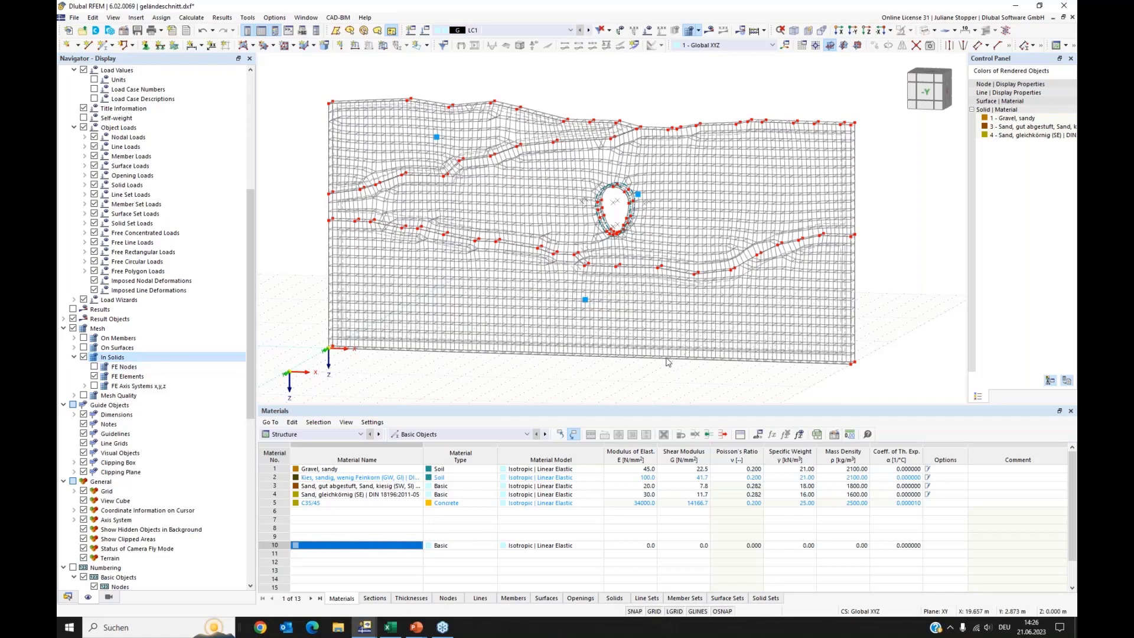
ctrl+middle_drag(670, 361, 521, 372)
click(839, 31)
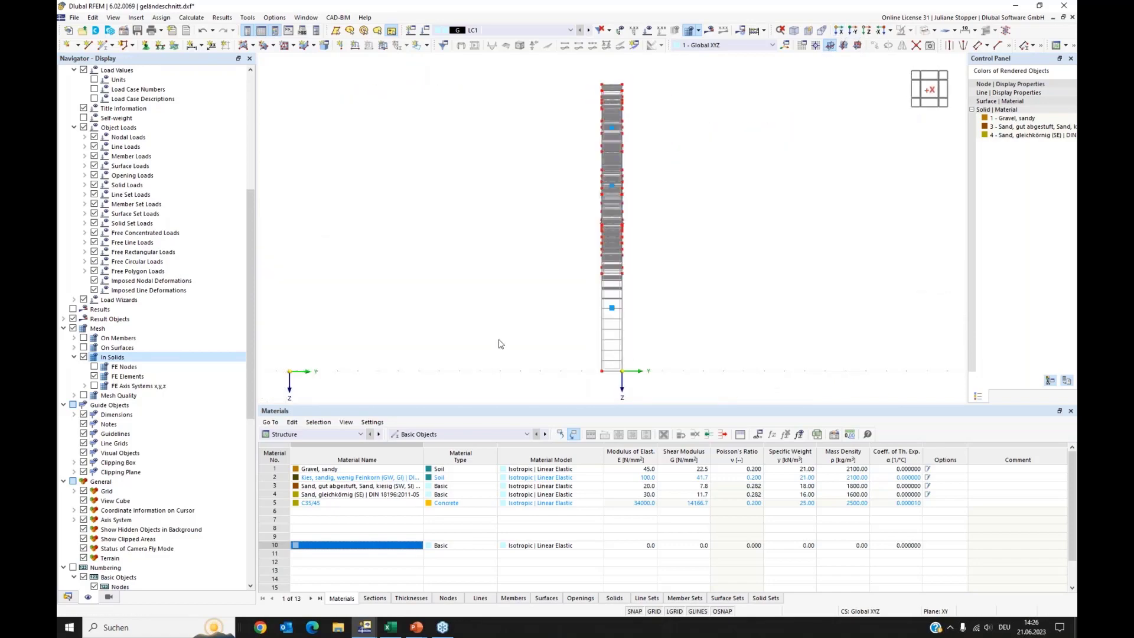
ctrl+middle_drag(486, 345, 611, 342)
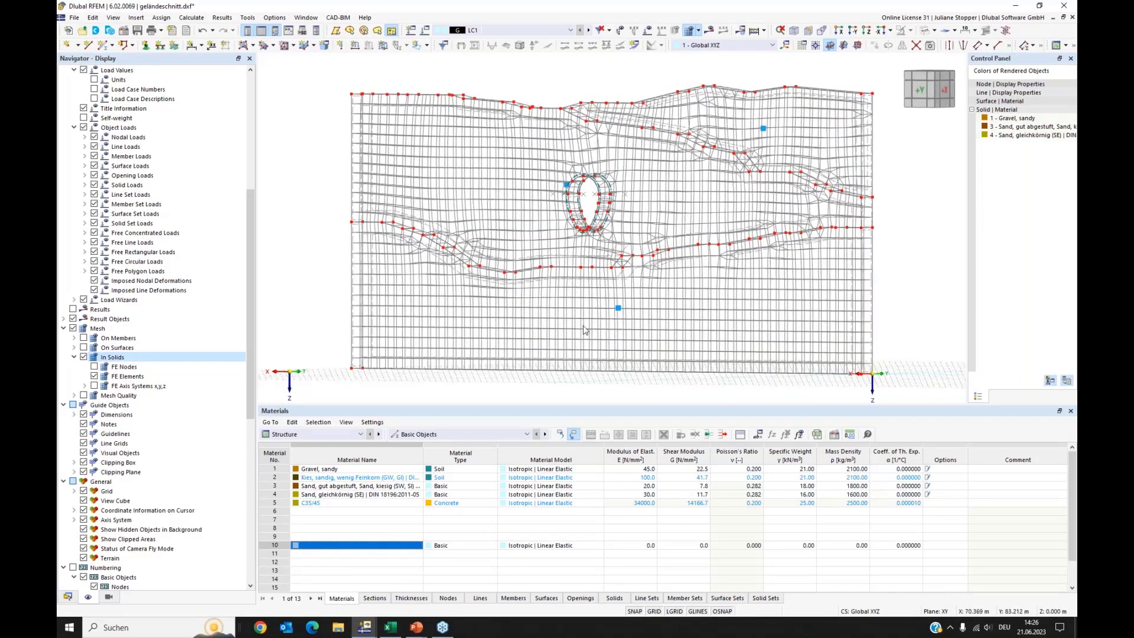
scroll(585, 331, down, 1)
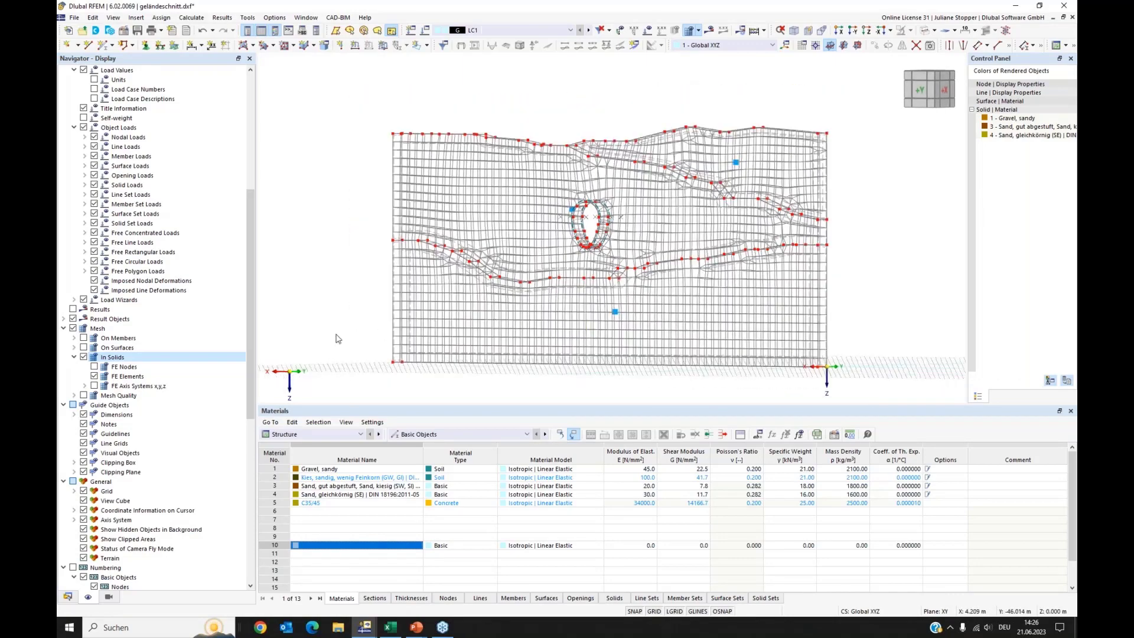
scroll(338, 329, down, 1)
ctrl+middle_drag(495, 345, 541, 342)
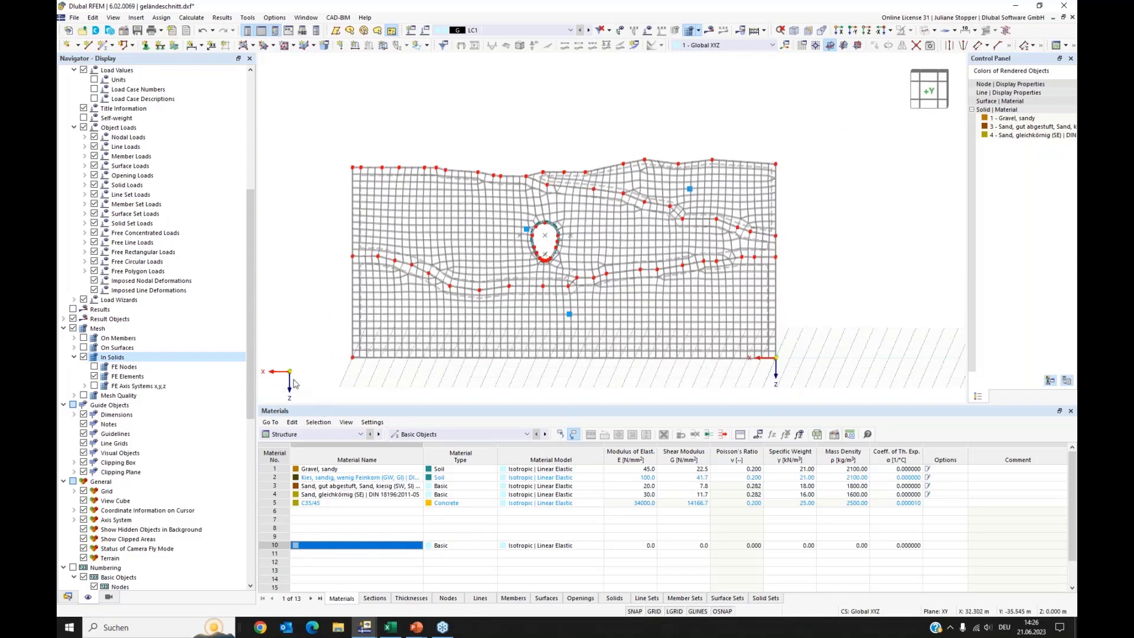
Turn on the mesh quality display and examine the element ratings in the model and in the mesh quality legend.
click(84, 395)
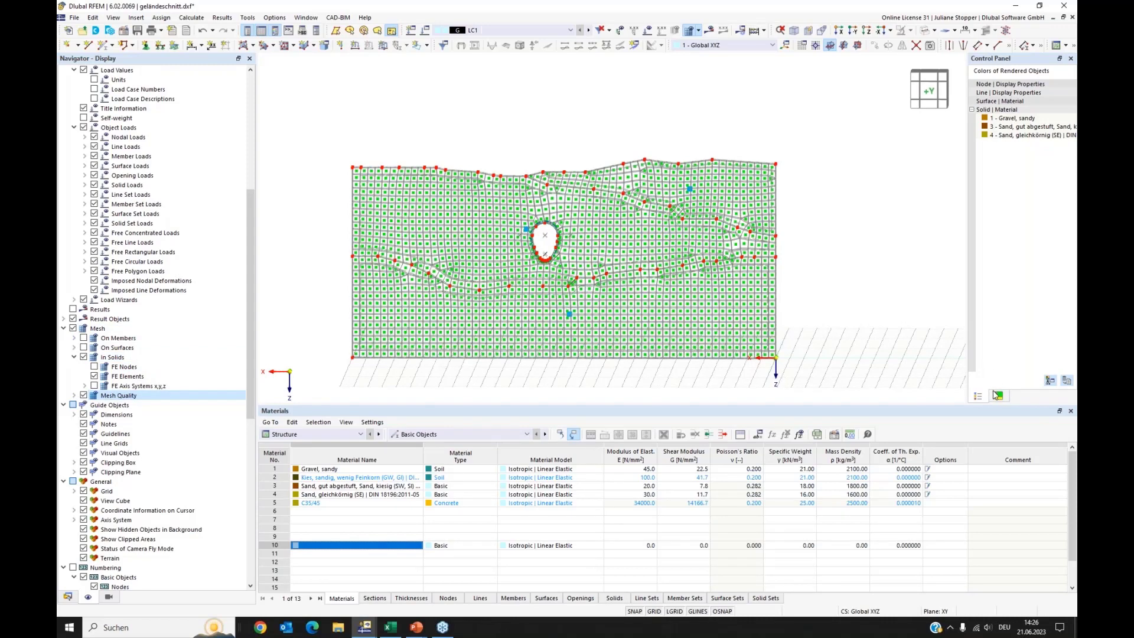
click(1000, 396)
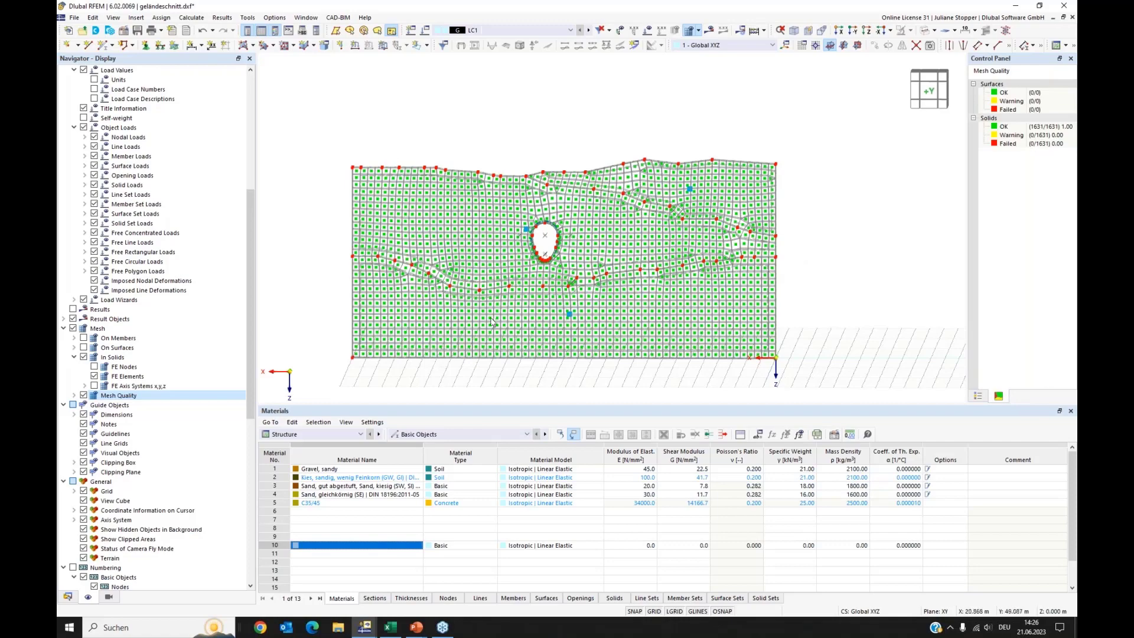
scroll(528, 320, up, 1)
scroll(528, 320, up, 1)
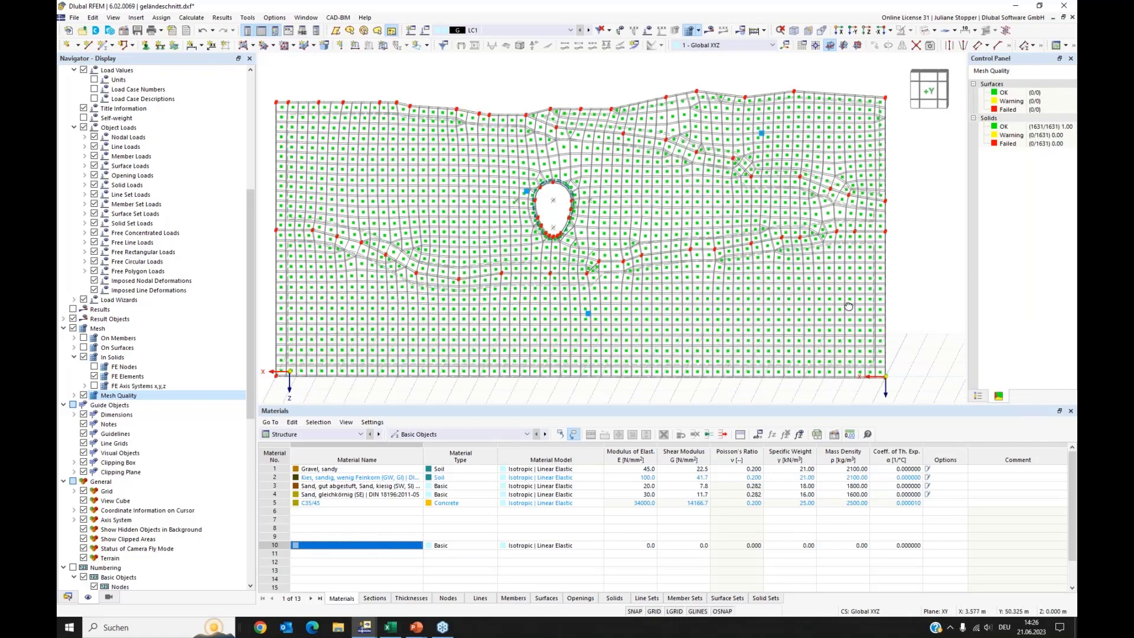
ctrl+middle_drag(910, 337, 834, 309)
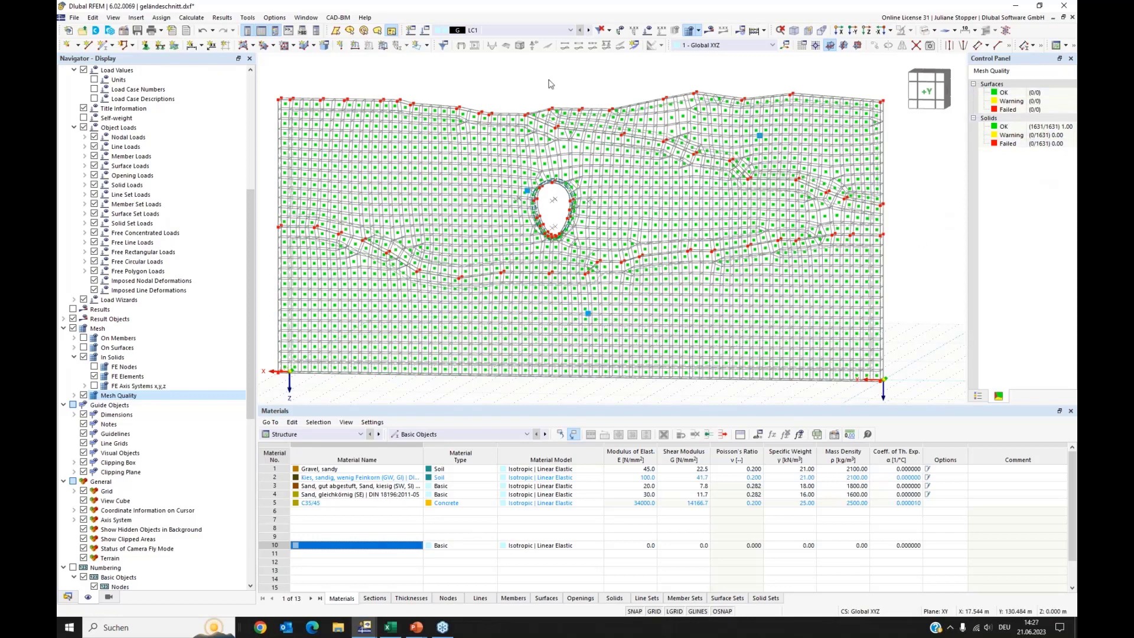
Review the quality criteria for solids in the mesh settings, and enlarge the model view to inspect the mesh.
click(223, 17)
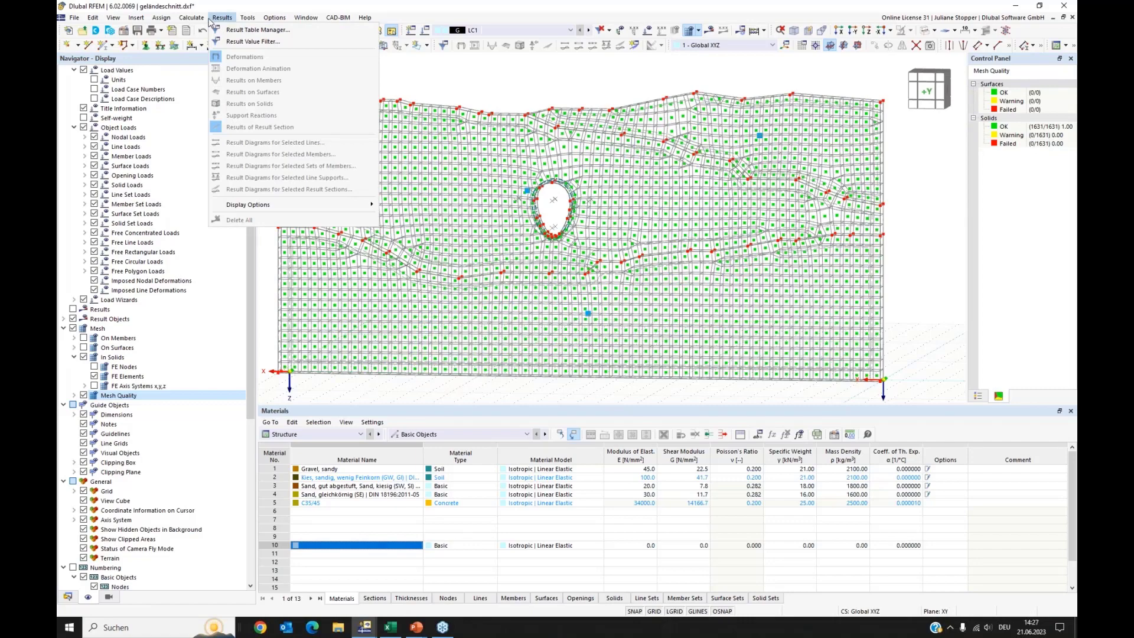
mouse_move(195, 18)
click(227, 146)
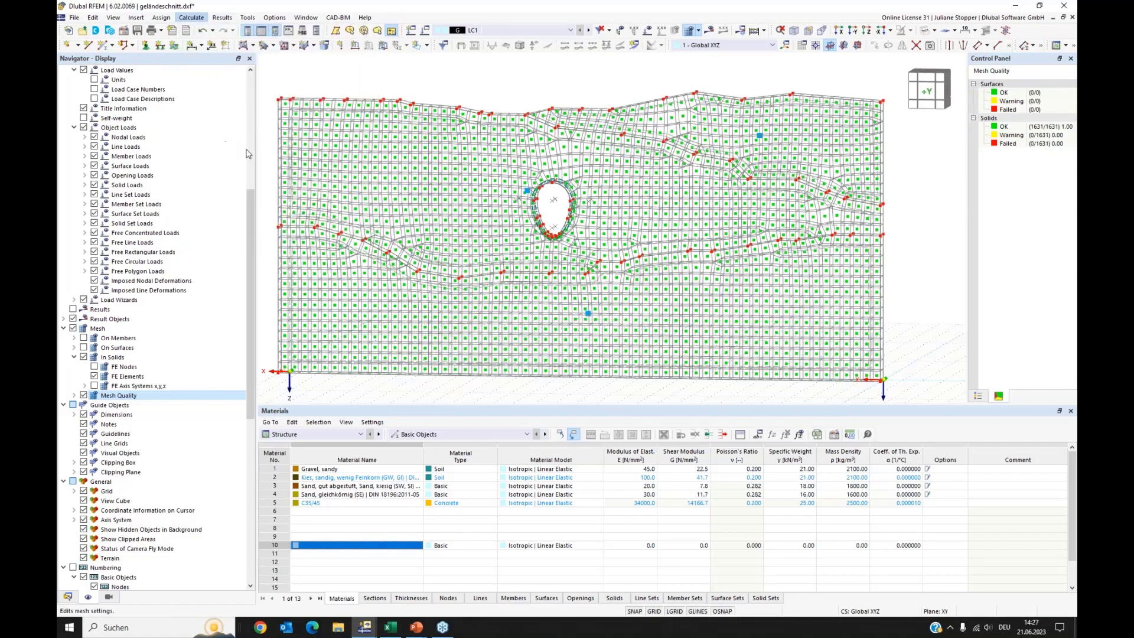
click(595, 129)
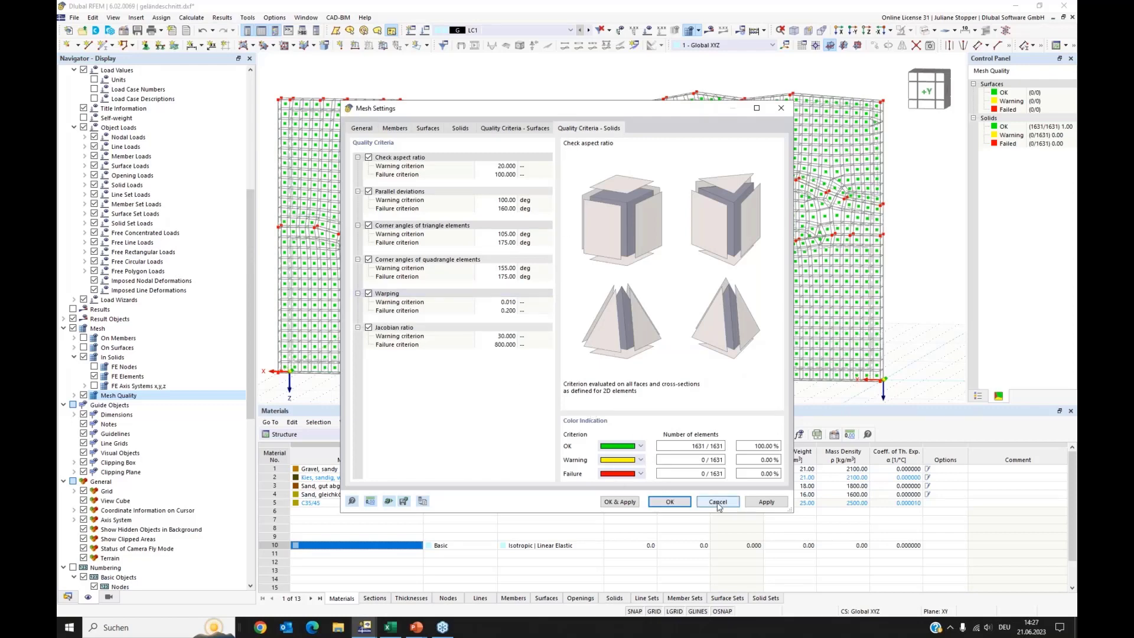
click(669, 502)
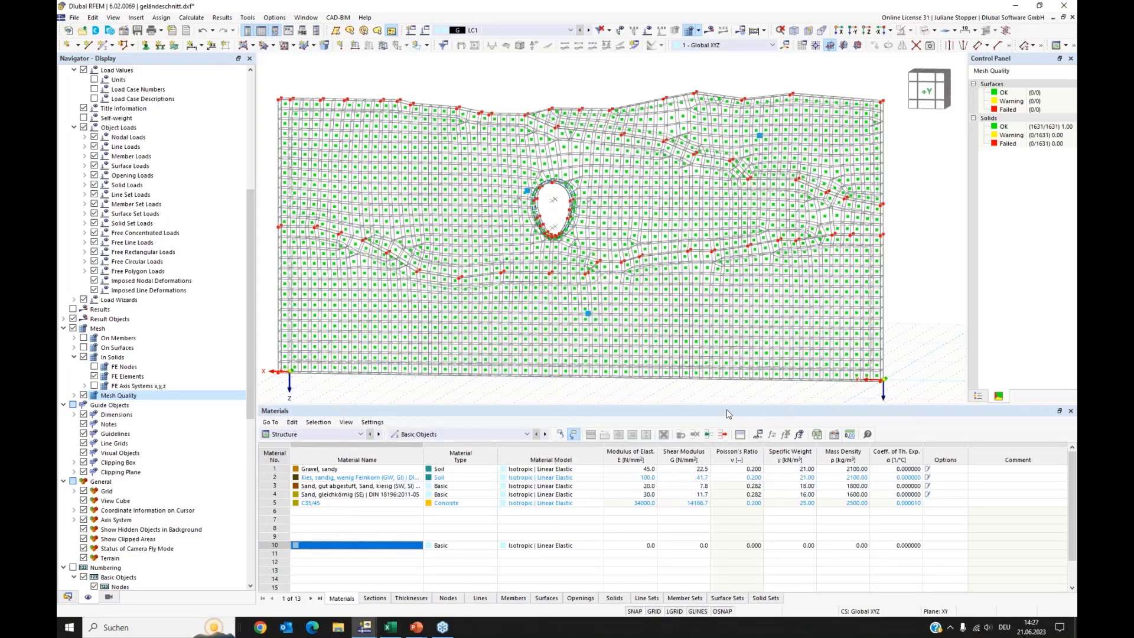
drag(724, 408, 723, 460)
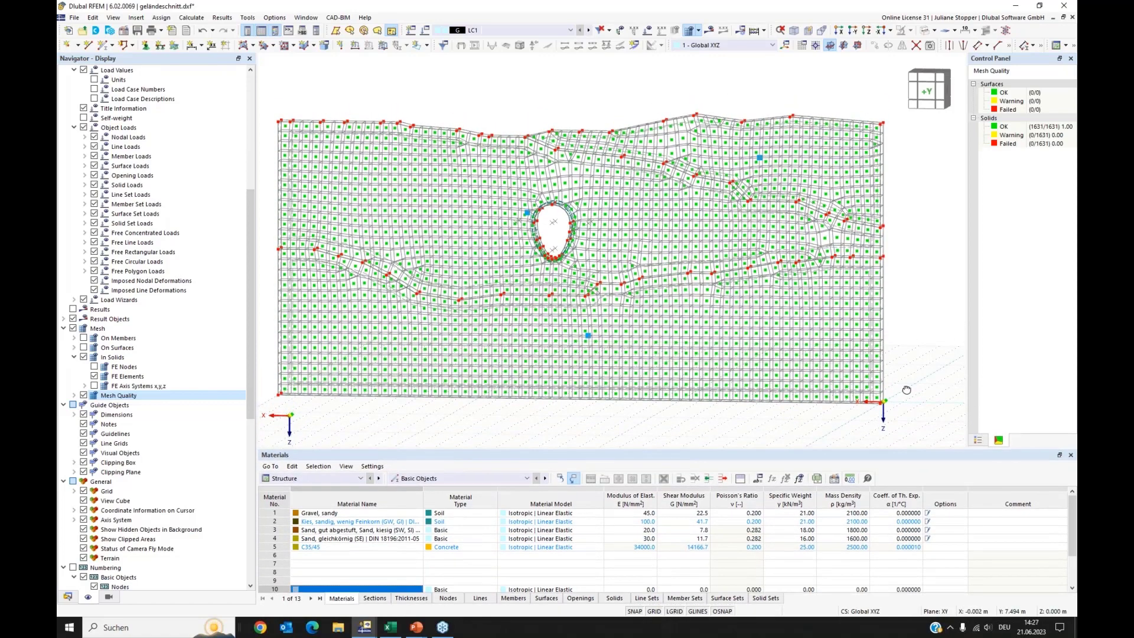
ctrl+middle_drag(907, 390, 901, 395)
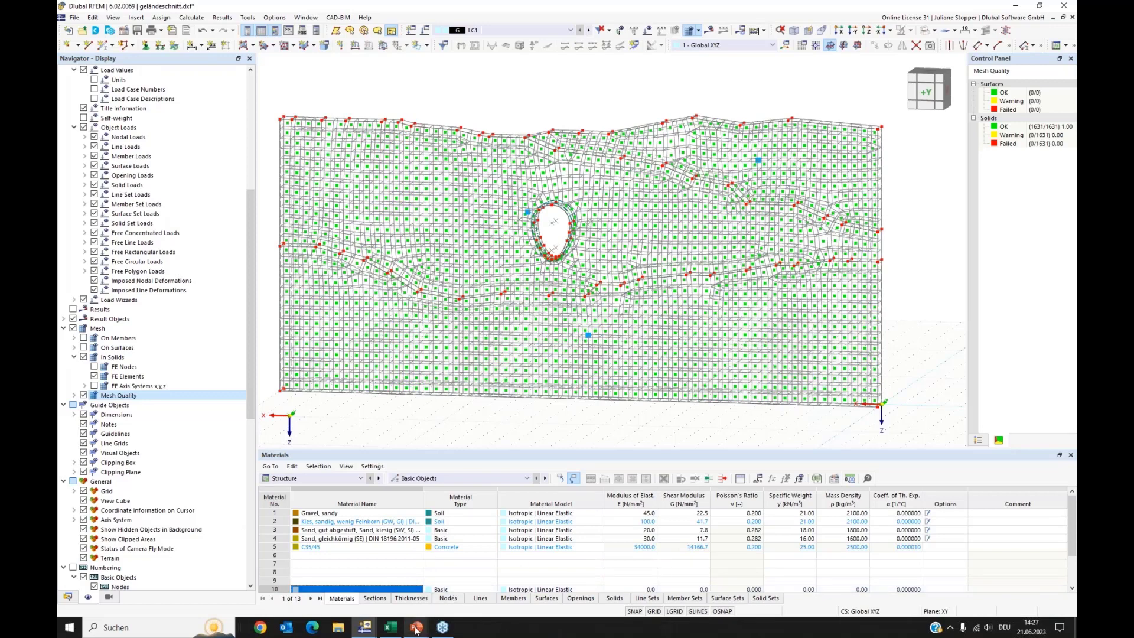
Switch to the borehole-based soil massif model Model-no-1 and collapse the expanded object categories in its data tree.
mouse_move(365, 629)
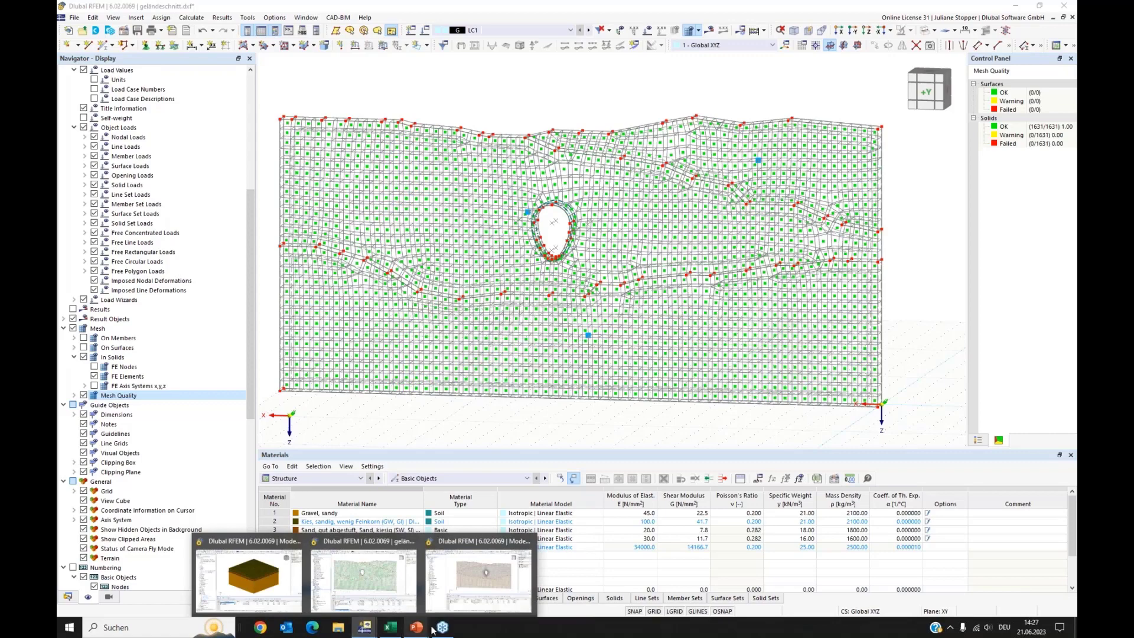
click(249, 576)
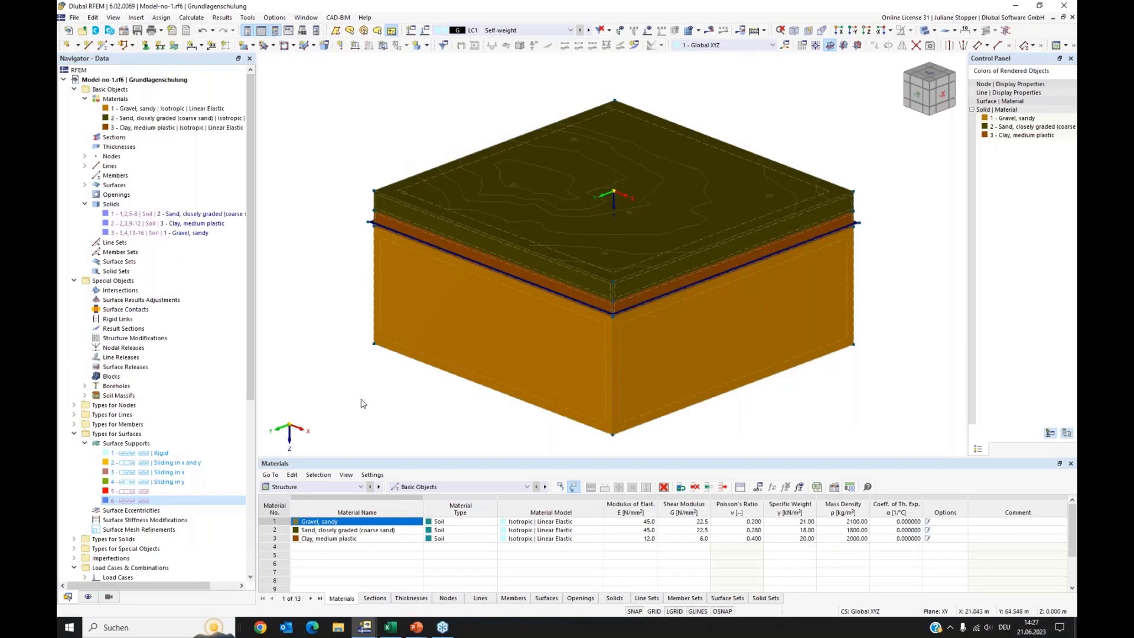
click(74, 89)
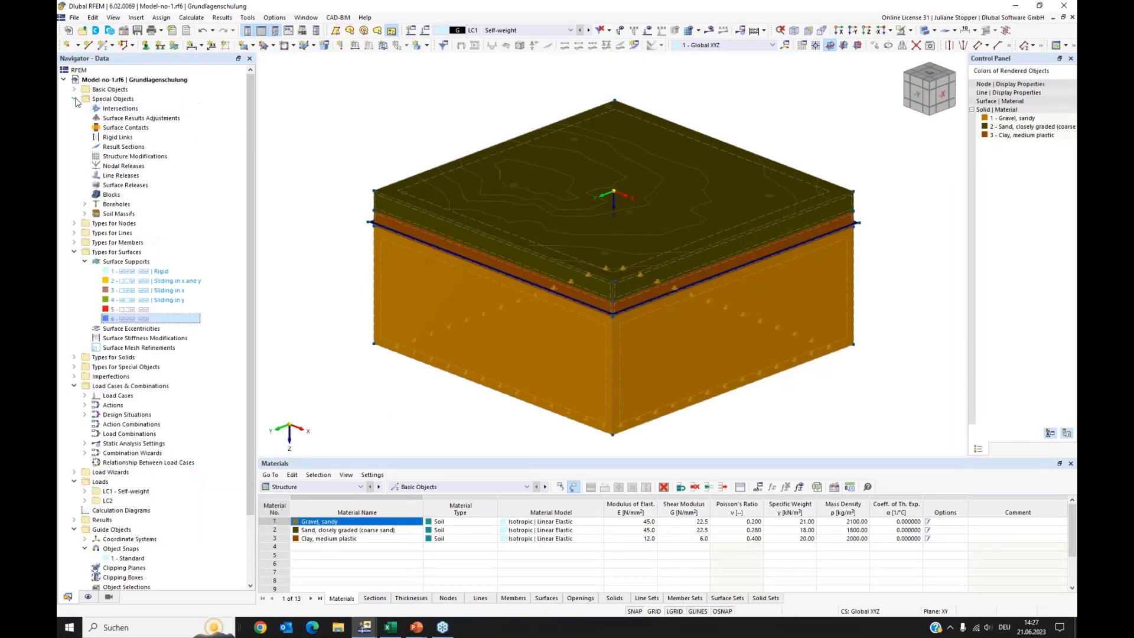
click(74, 99)
click(74, 137)
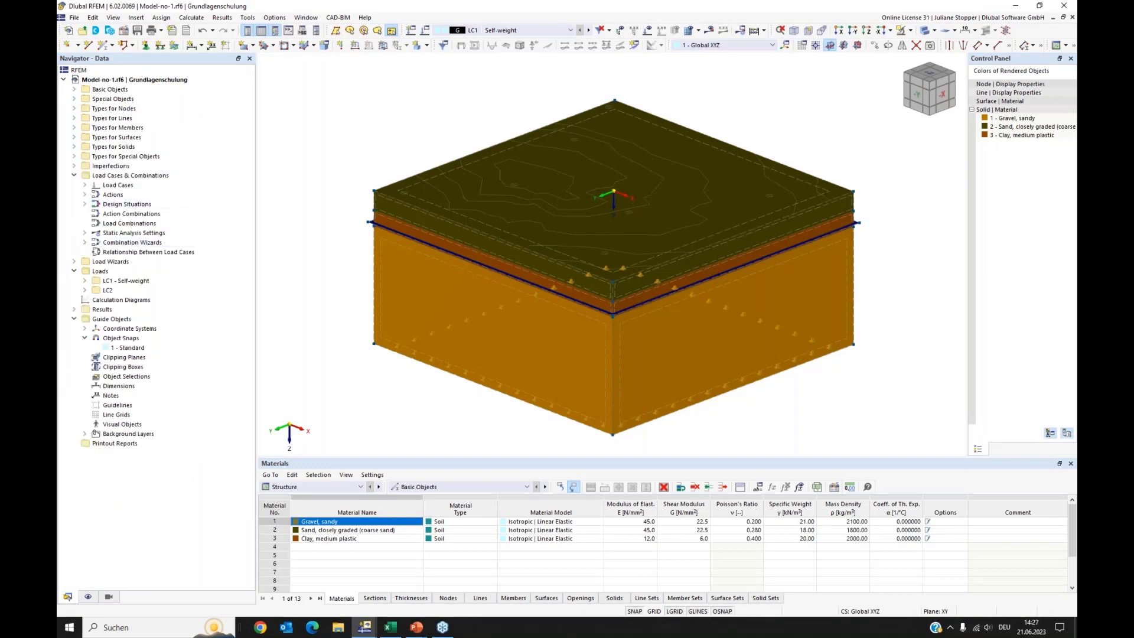
click(74, 175)
click(74, 195)
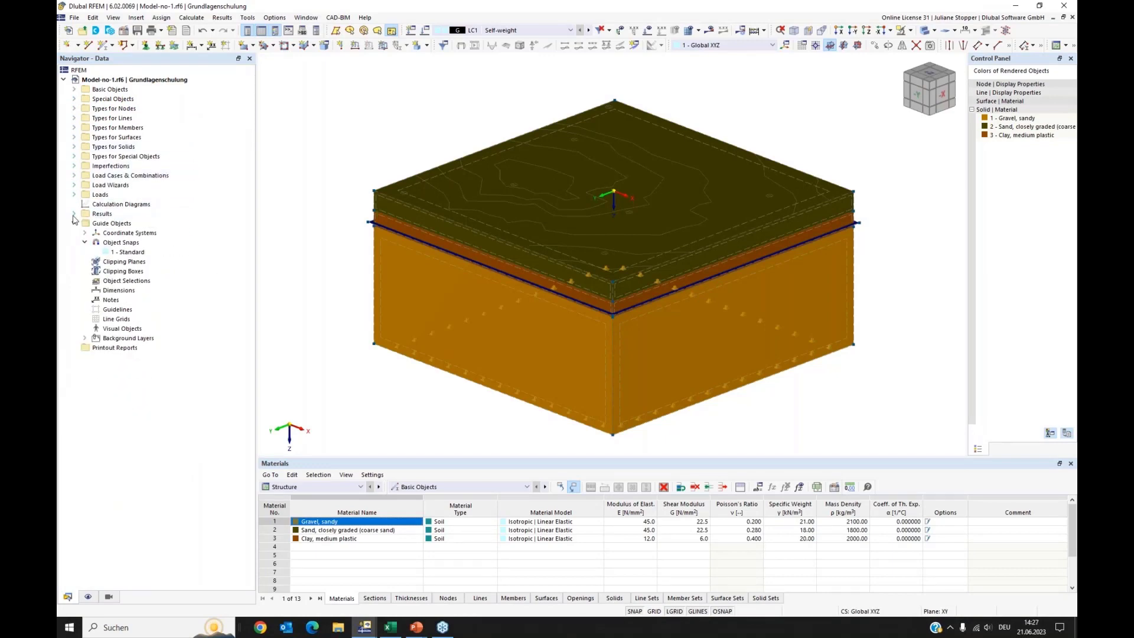
click(74, 224)
ctrl+middle_drag(380, 380, 379, 379)
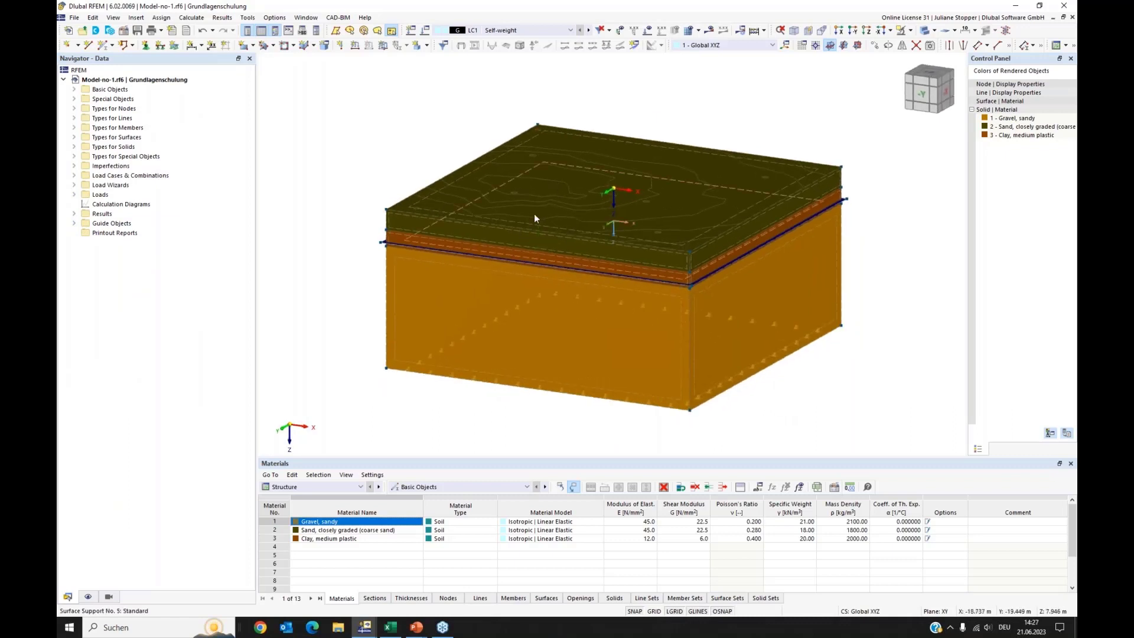
Hide the background layer Lageplan_Aufschlussbohrungen.dxf under the guide objects.
click(75, 224)
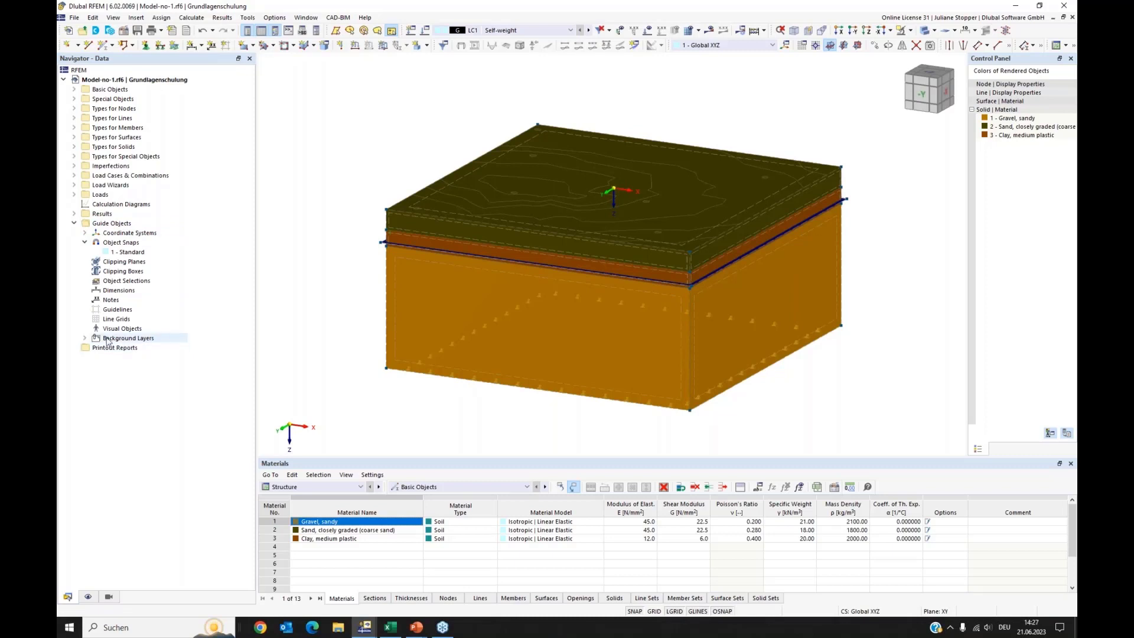
click(83, 338)
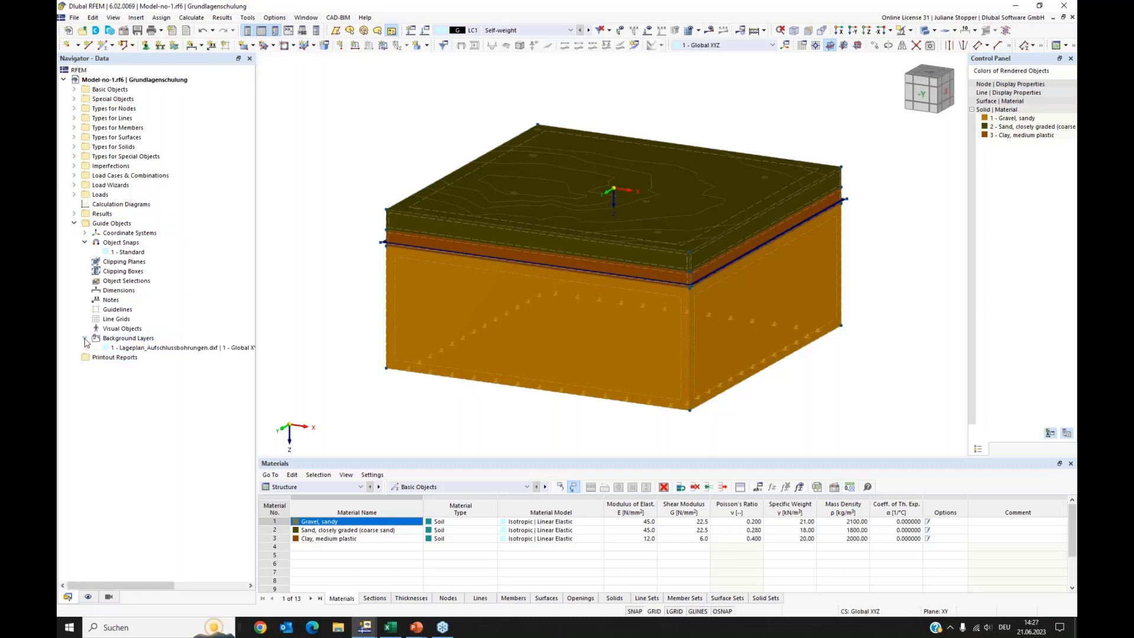
right_click(131, 350)
click(135, 391)
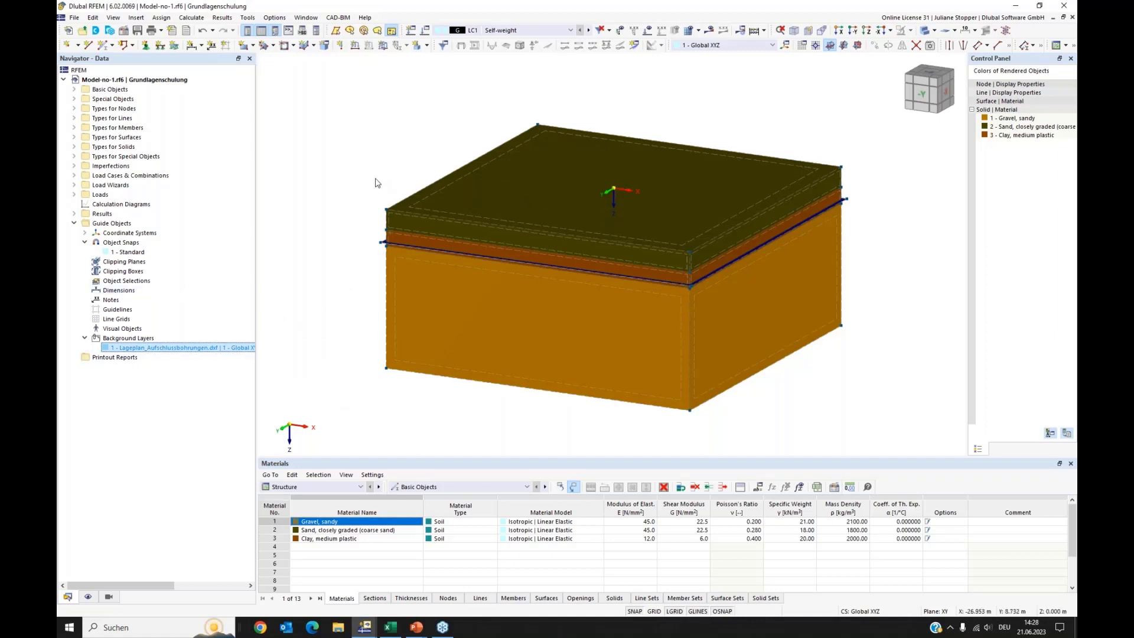
ctrl+middle_drag(376, 183, 373, 193)
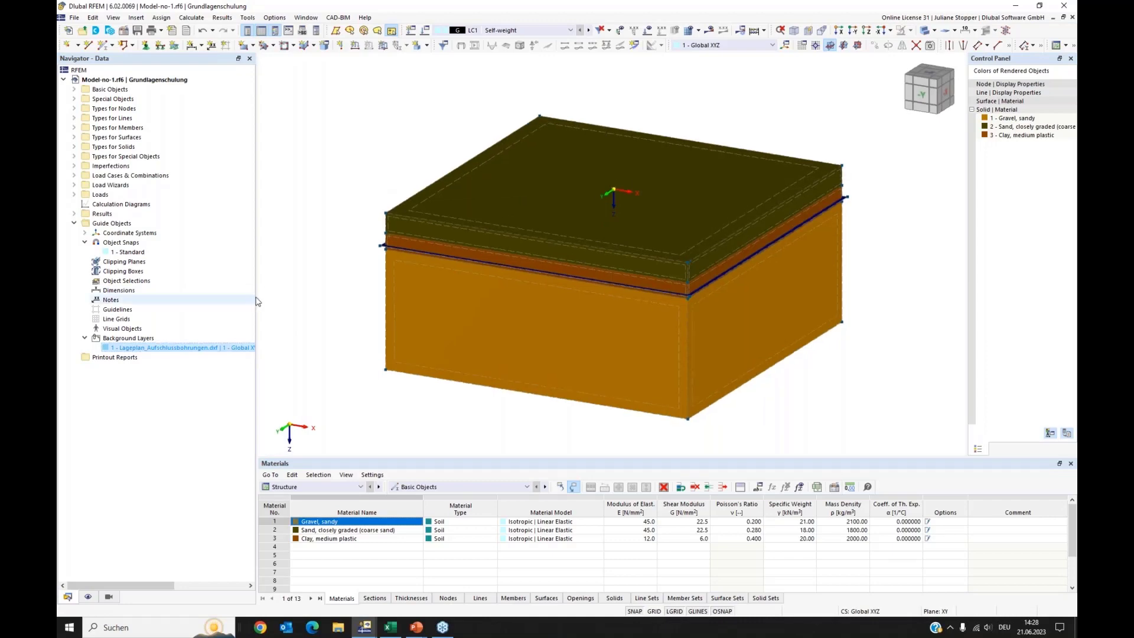
Import the IFC file Übungsobjekt 22_GS_allplan_statik.ifc from the ueberholt folder inside 03_ifc-Gebäude.
click(74, 17)
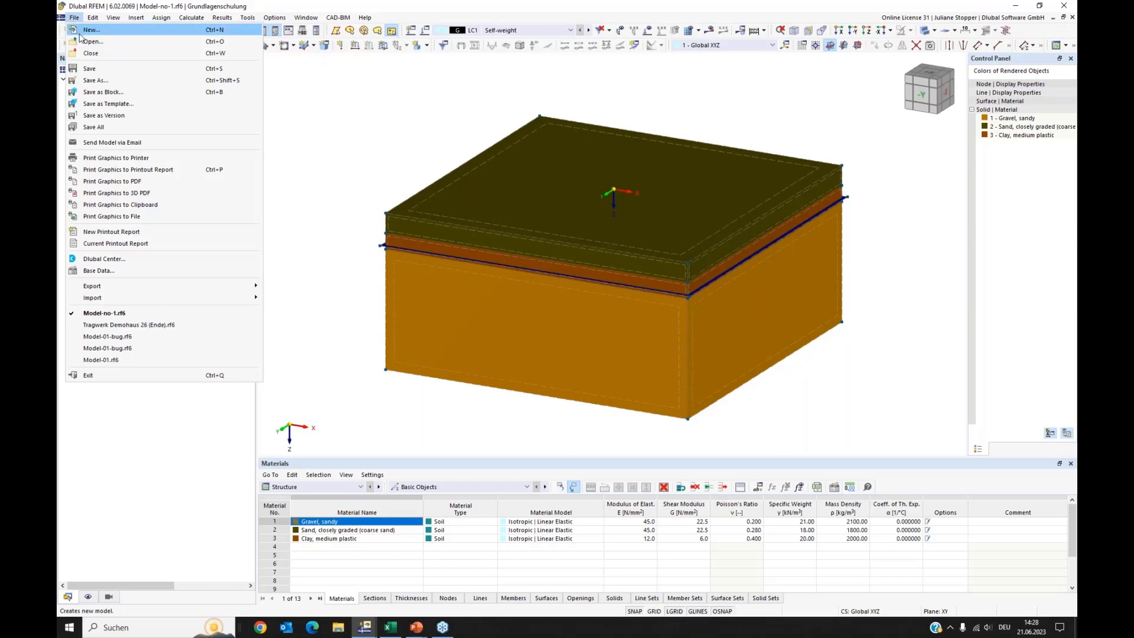
mouse_move(192, 302)
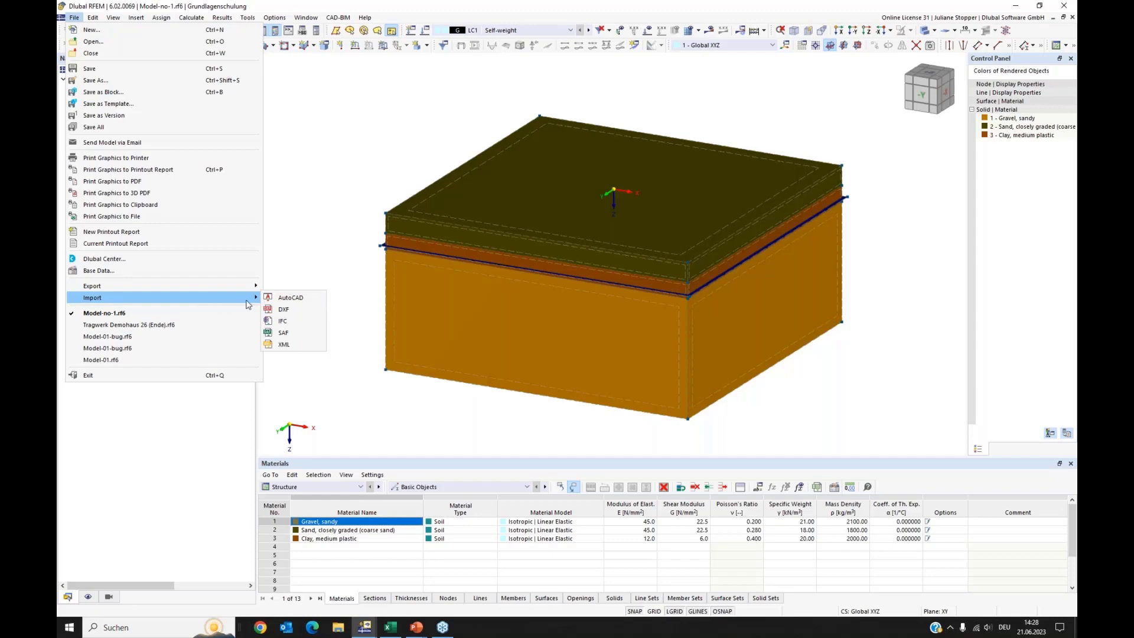
click(283, 322)
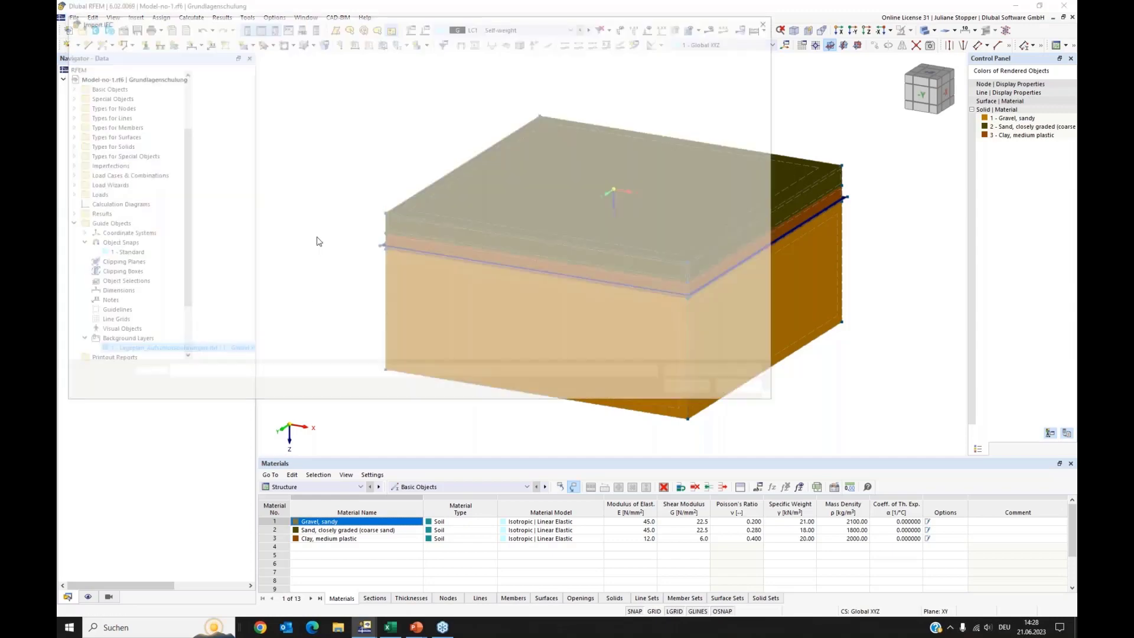
click(374, 39)
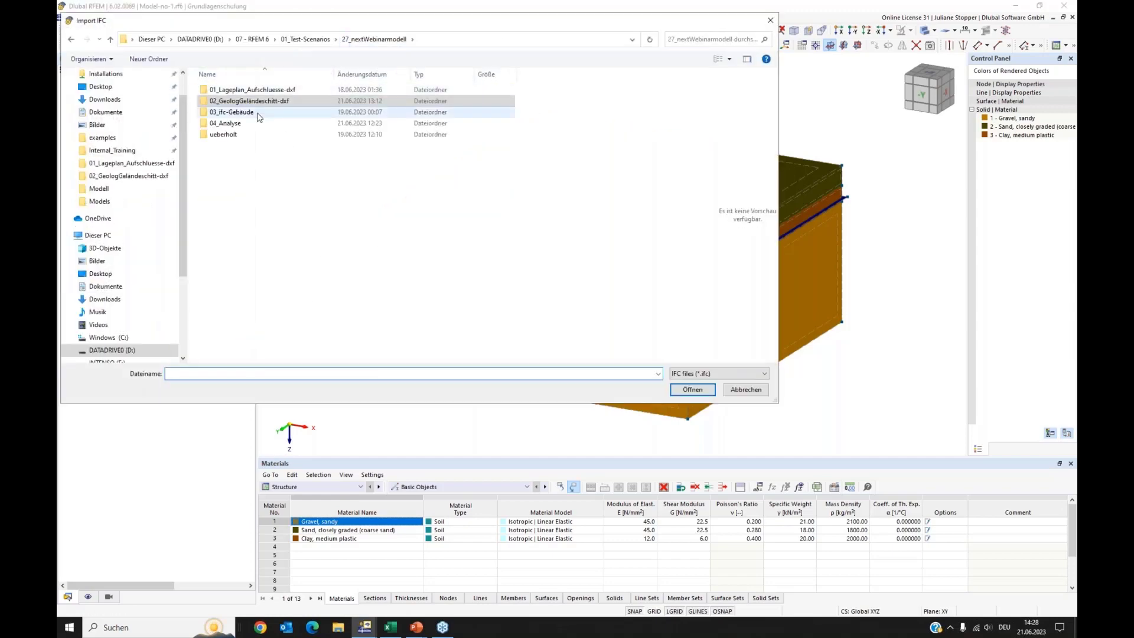
double_click(234, 116)
double_click(223, 90)
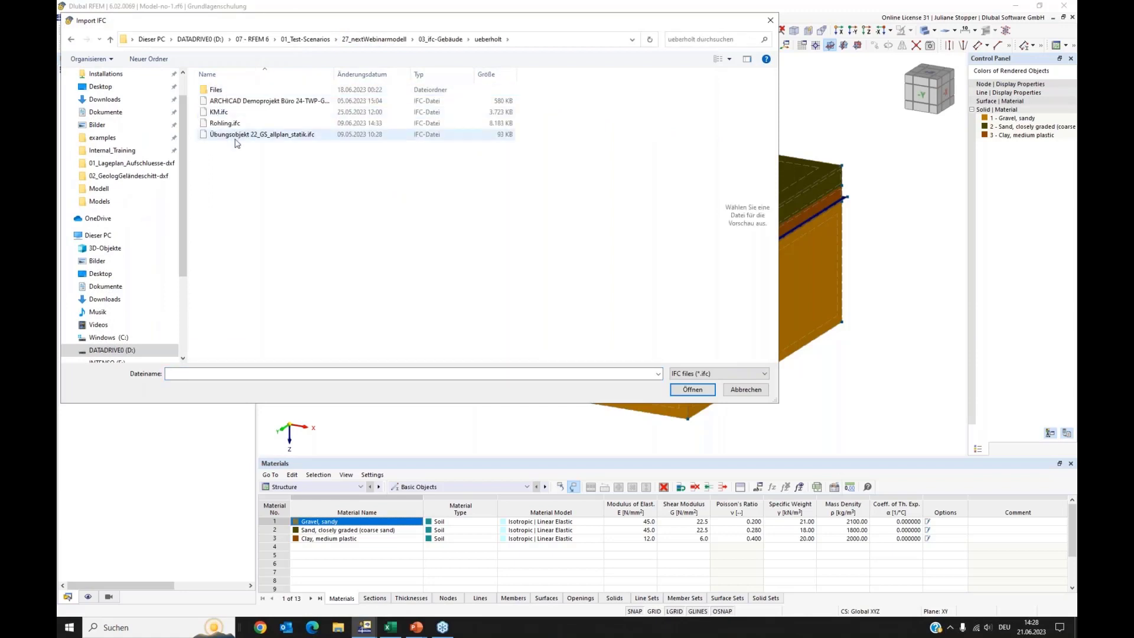
click(223, 135)
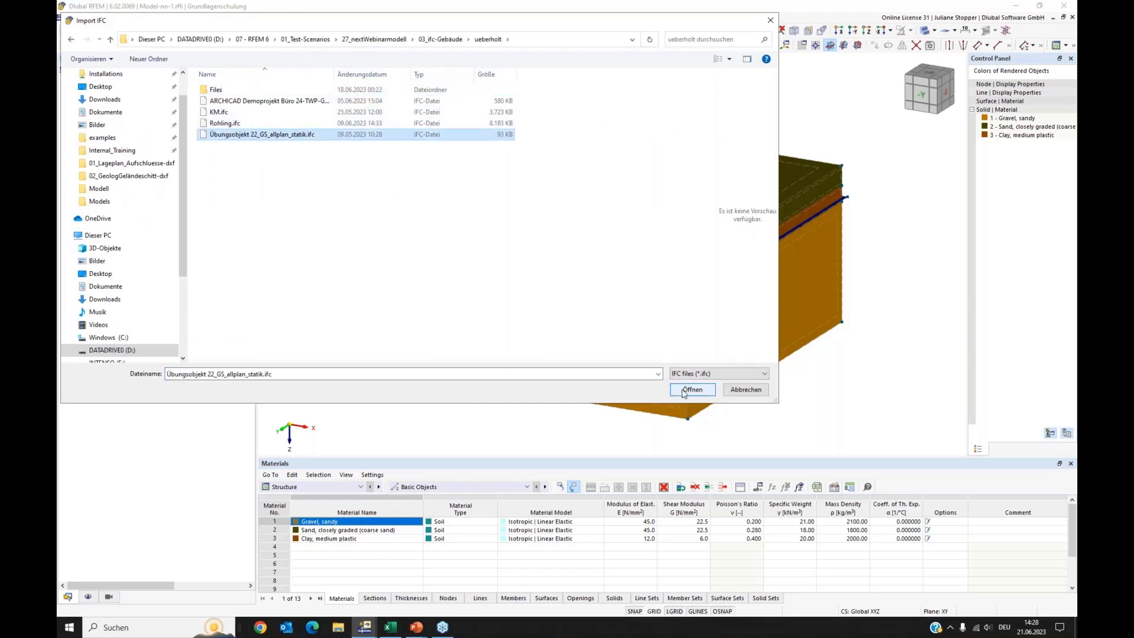
click(691, 390)
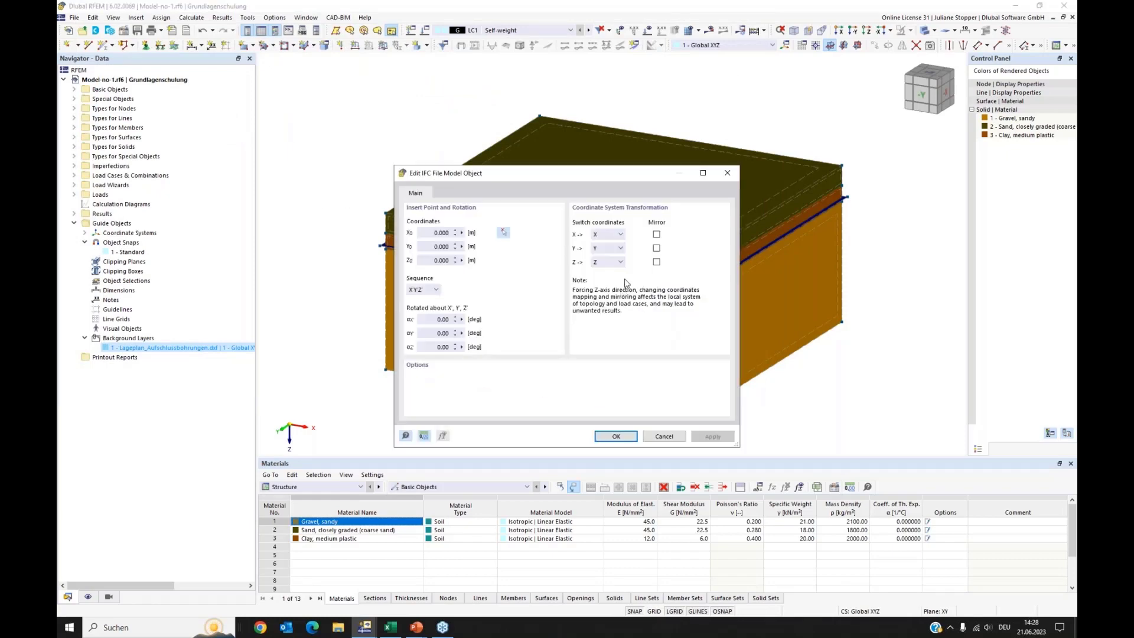
Mirror the imported IFC model's Y and Z coordinates, place it at the origin and close the import log.
click(656, 248)
click(656, 262)
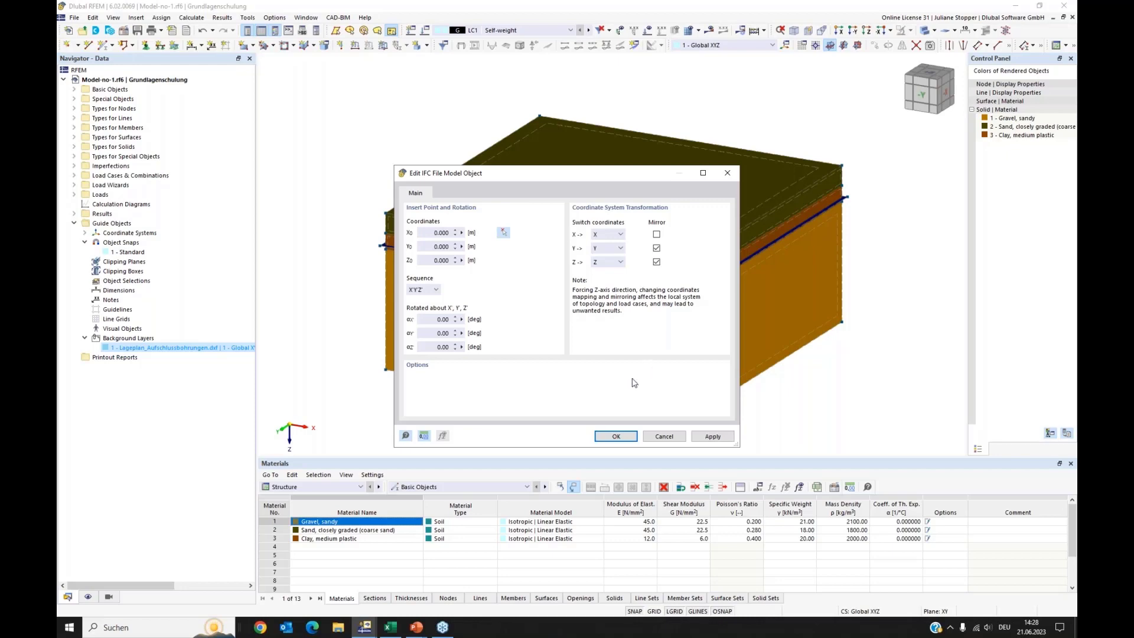
click(616, 437)
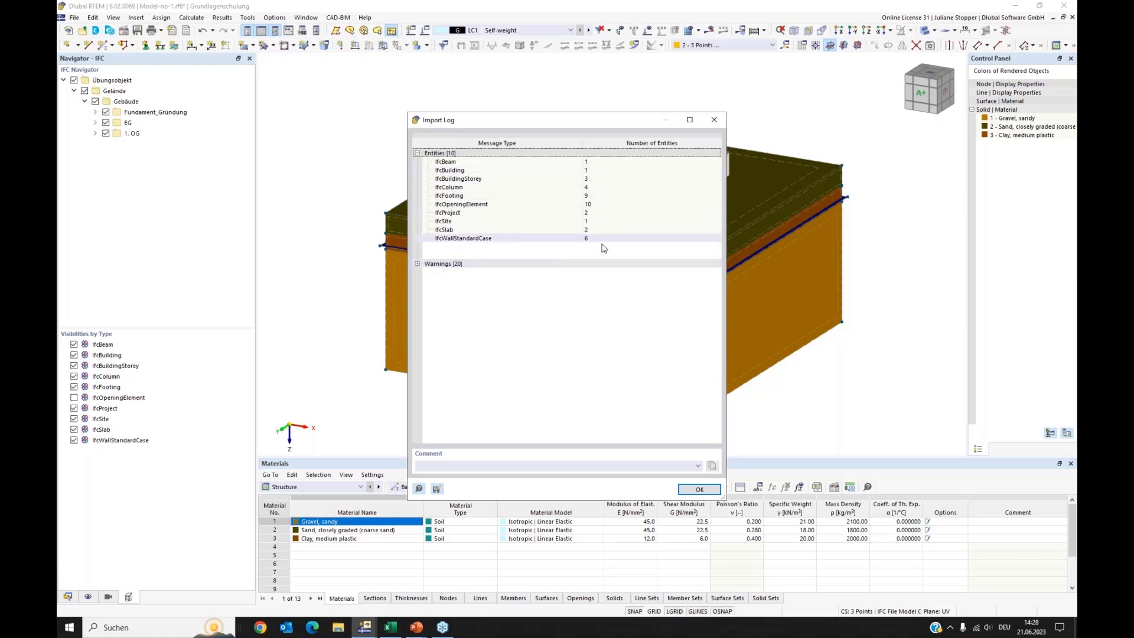
click(700, 490)
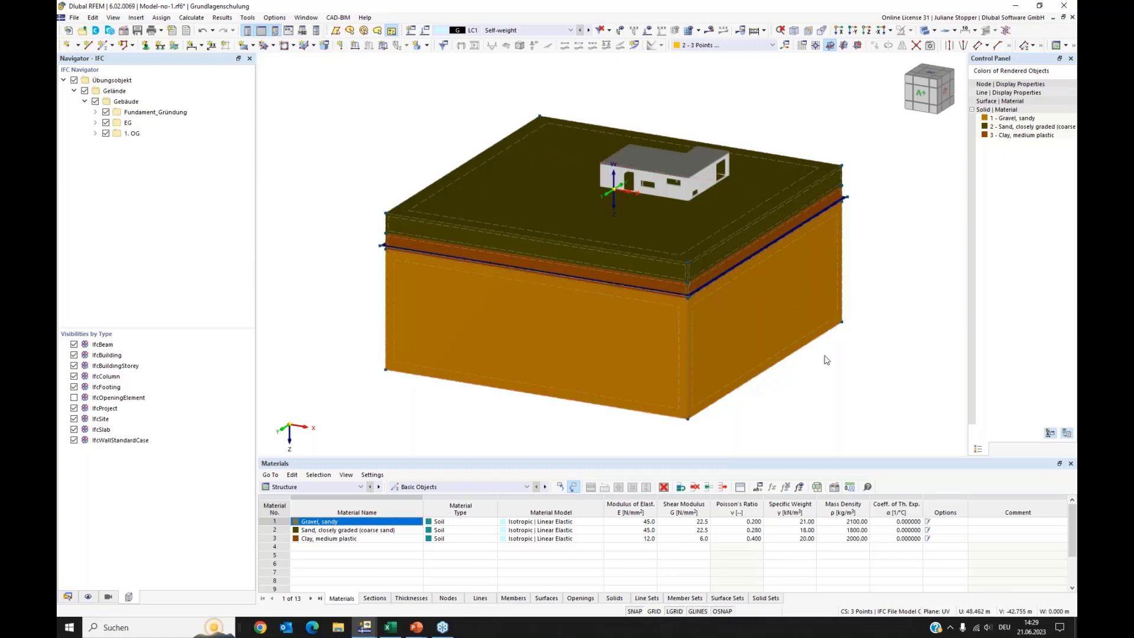
Expand the Fundament_Gründung, EG and 1. OG storeys of the IFC model, and examine the building on the soil from several sides.
ctrl+middle_drag(826, 360, 786, 354)
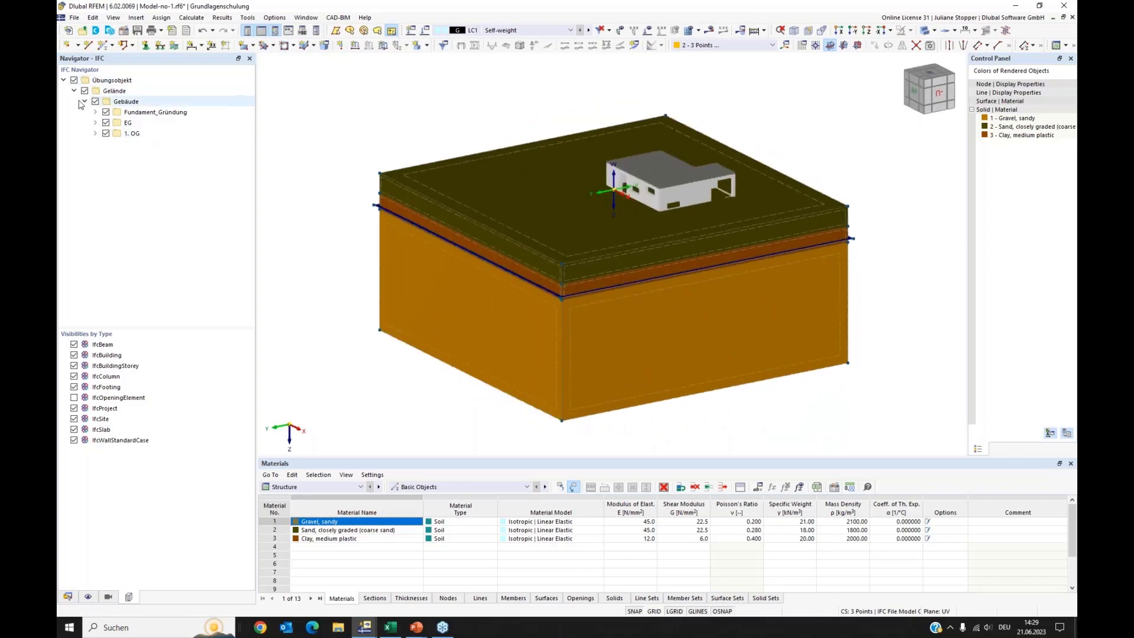
click(95, 111)
click(95, 134)
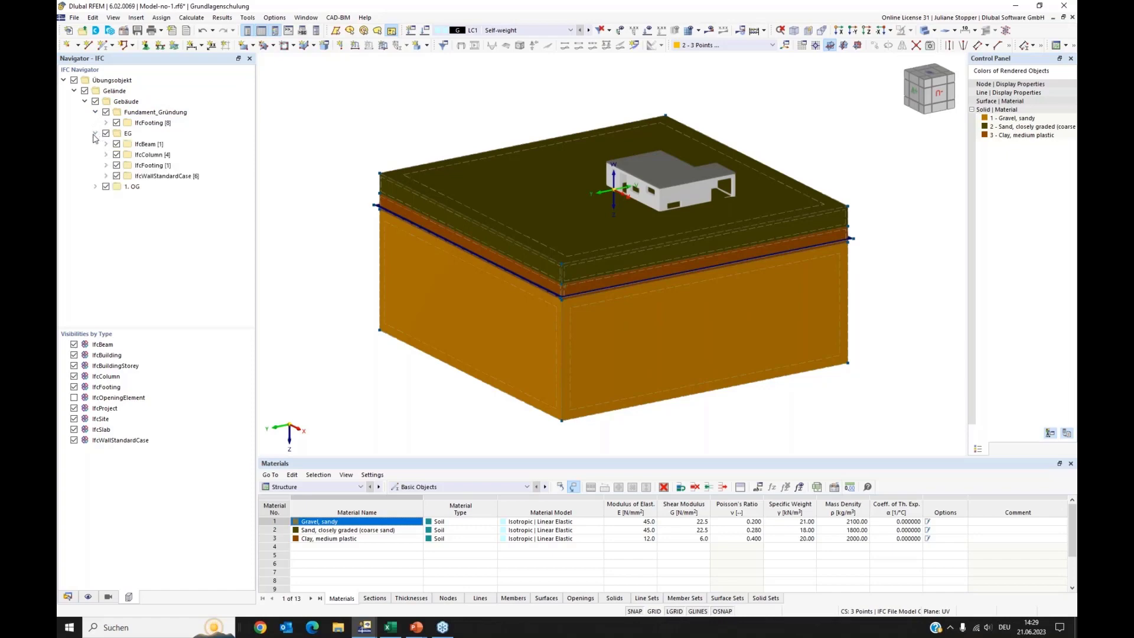
click(95, 187)
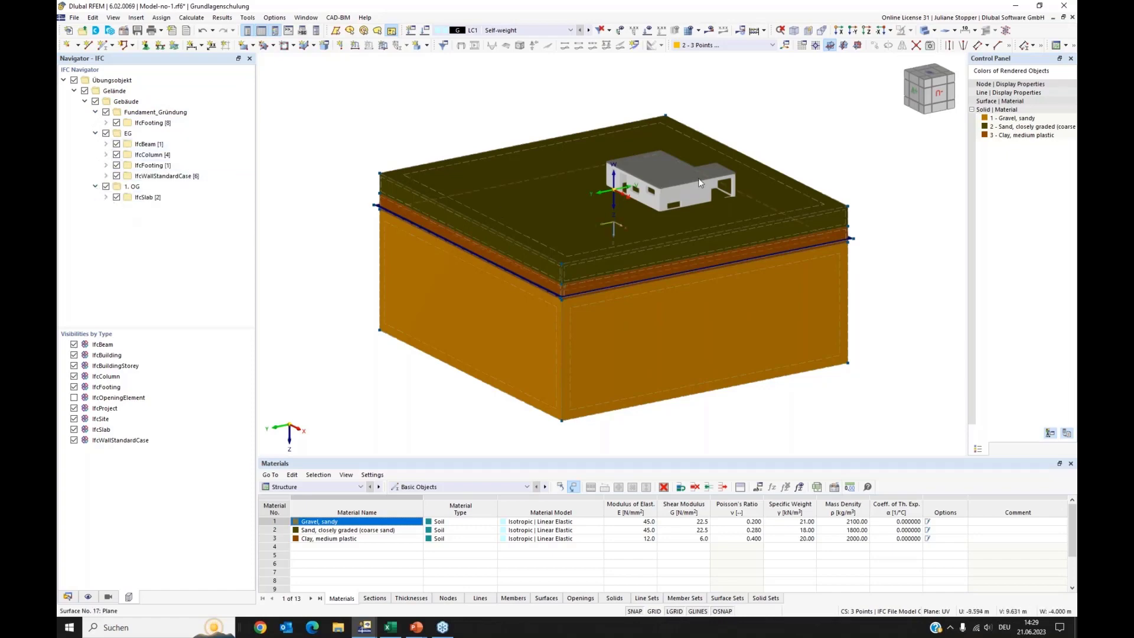
ctrl+middle_drag(621, 234, 418, 195)
scroll(706, 192, up, 3)
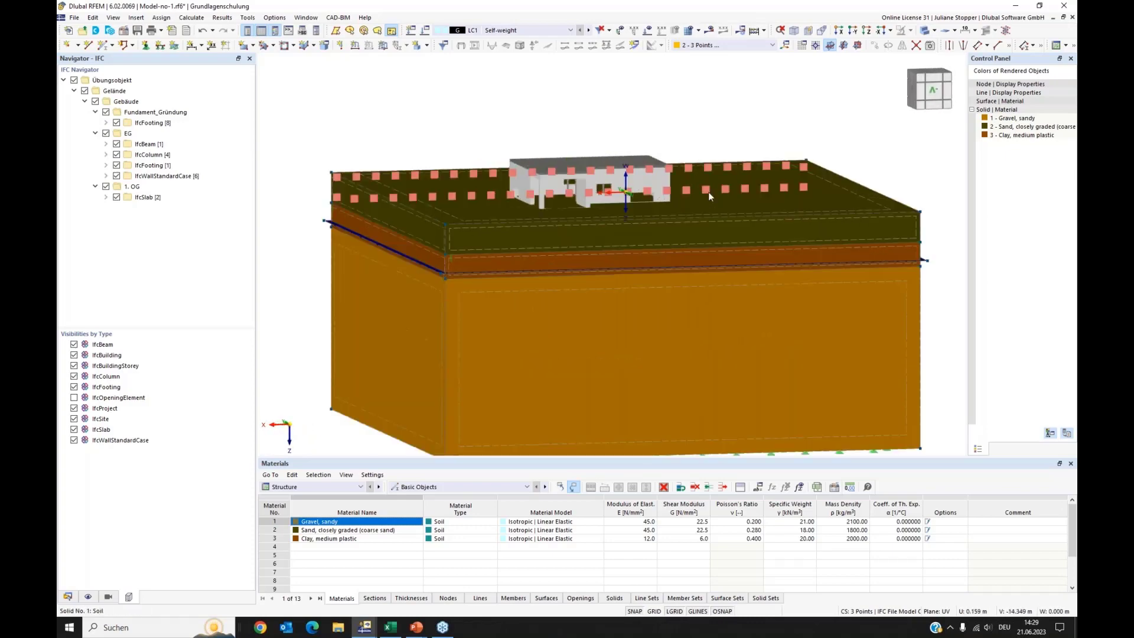
ctrl+middle_drag(708, 192, 475, 157)
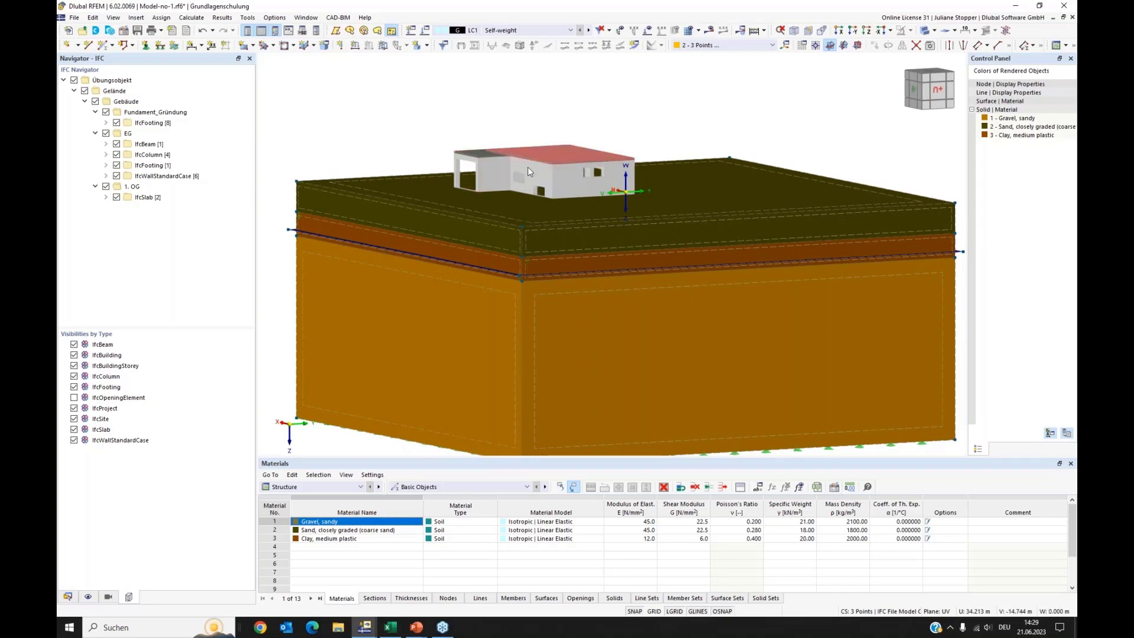
scroll(479, 139, up, 3)
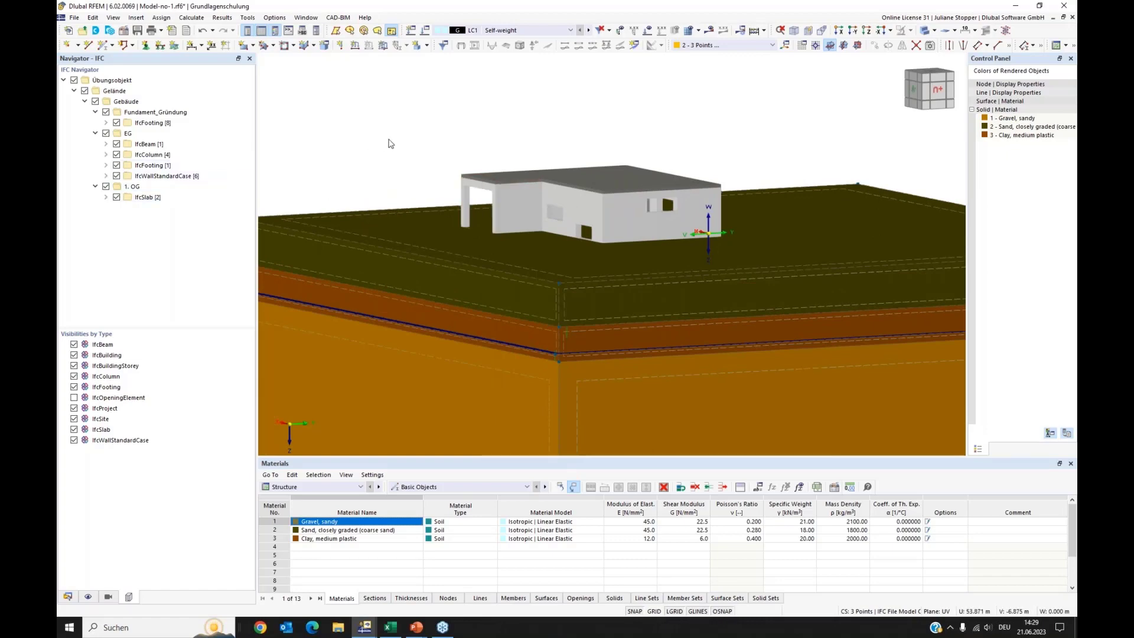
middle_drag(377, 134, 374, 149)
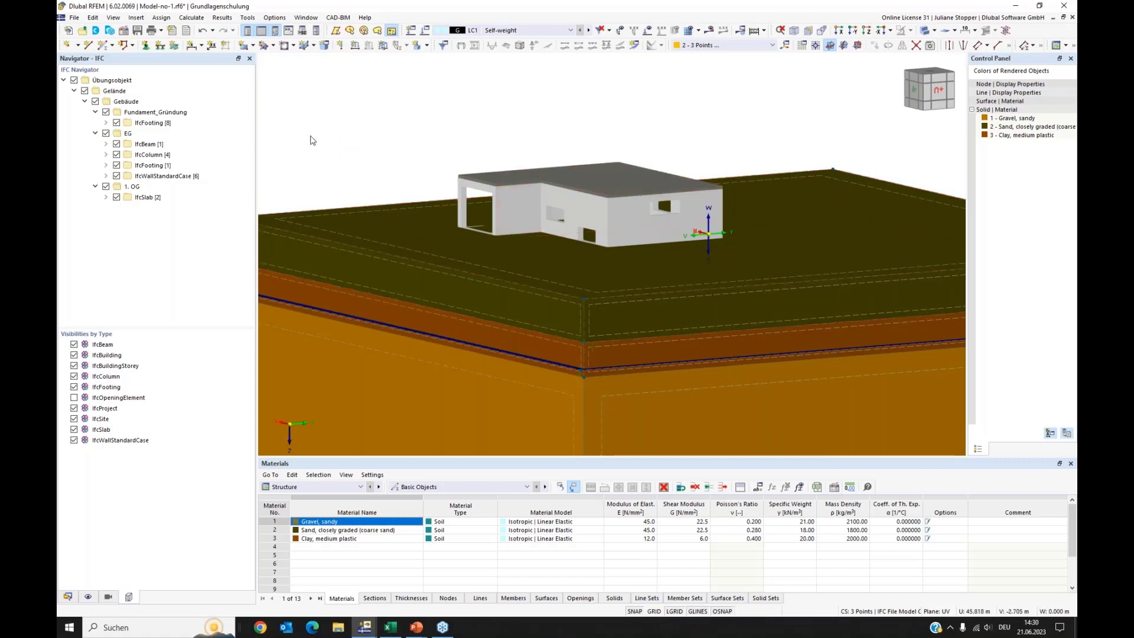
Hide the 1. OG storey with its slabs and view the inside of the building.
click(106, 187)
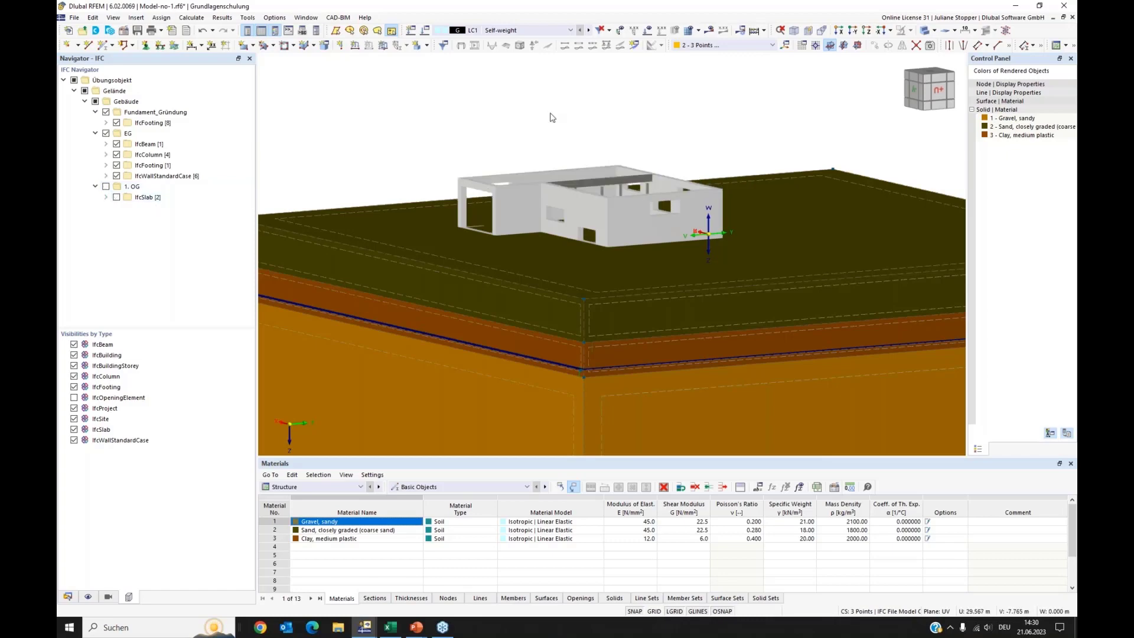
ctrl+middle_drag(717, 286, 683, 263)
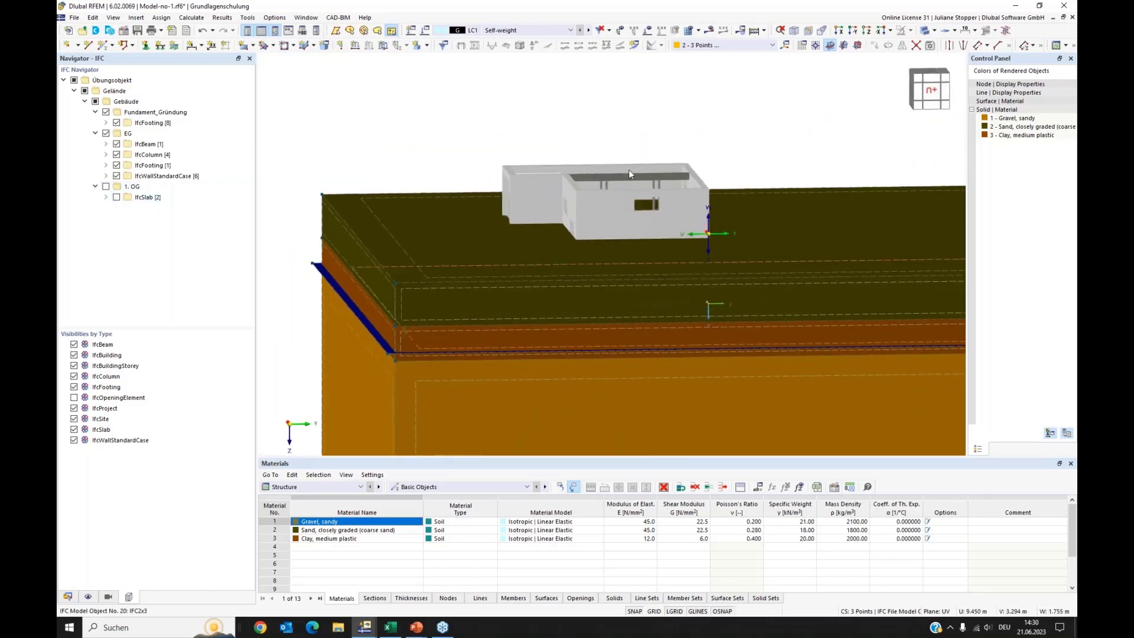
Convert the IFC beam spanning the EG storey between the walls into a straight member.
scroll(620, 178, up, 4)
scroll(619, 178, down, 3)
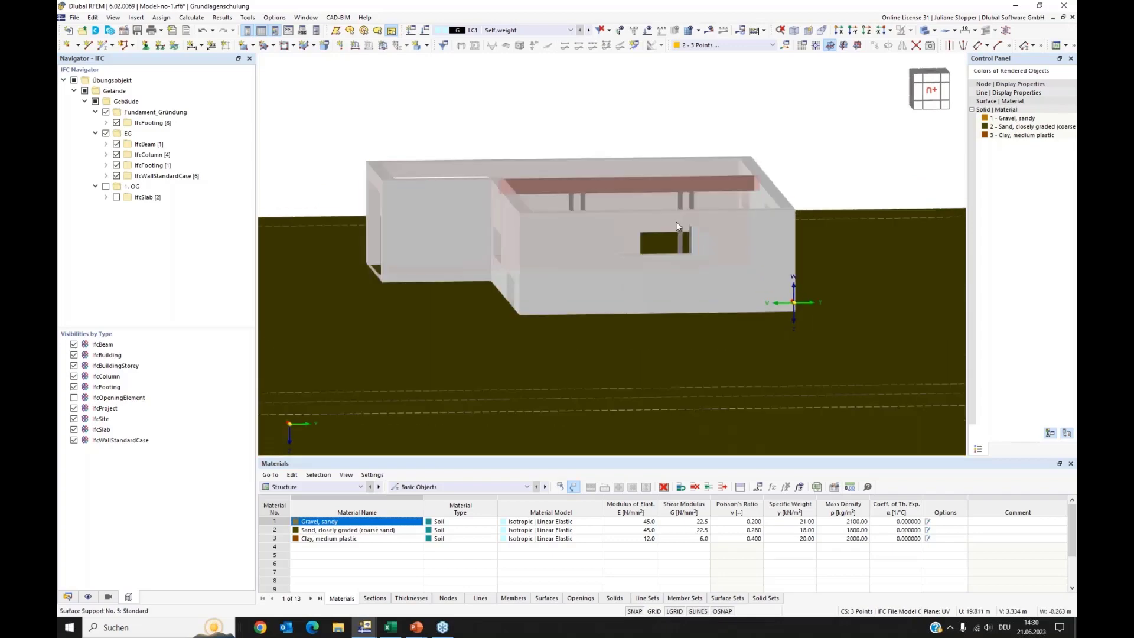
right_click(633, 186)
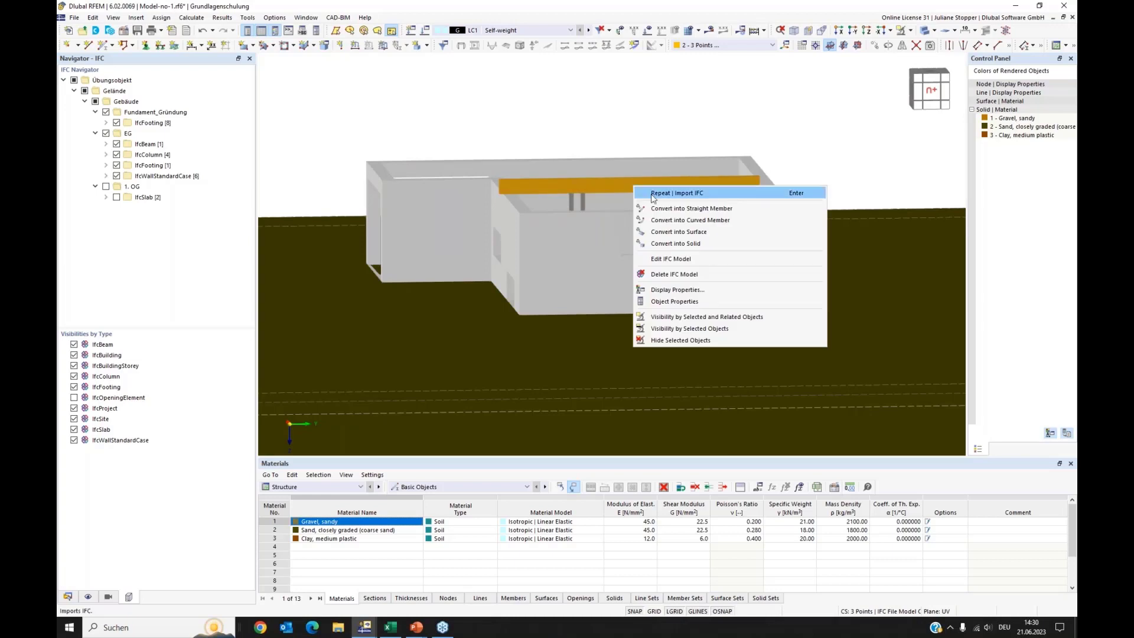
click(667, 210)
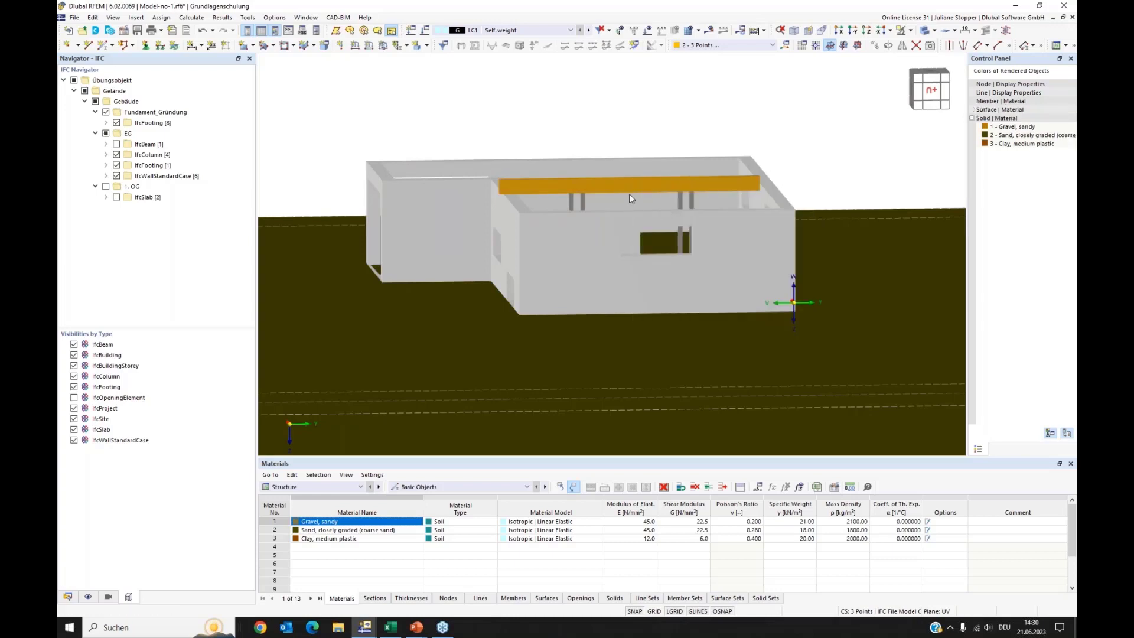
Create the concrete material C35/45 to EN 1992-1-1:2004/A1:2014 and assign it to the section of the converted beam.
double_click(598, 194)
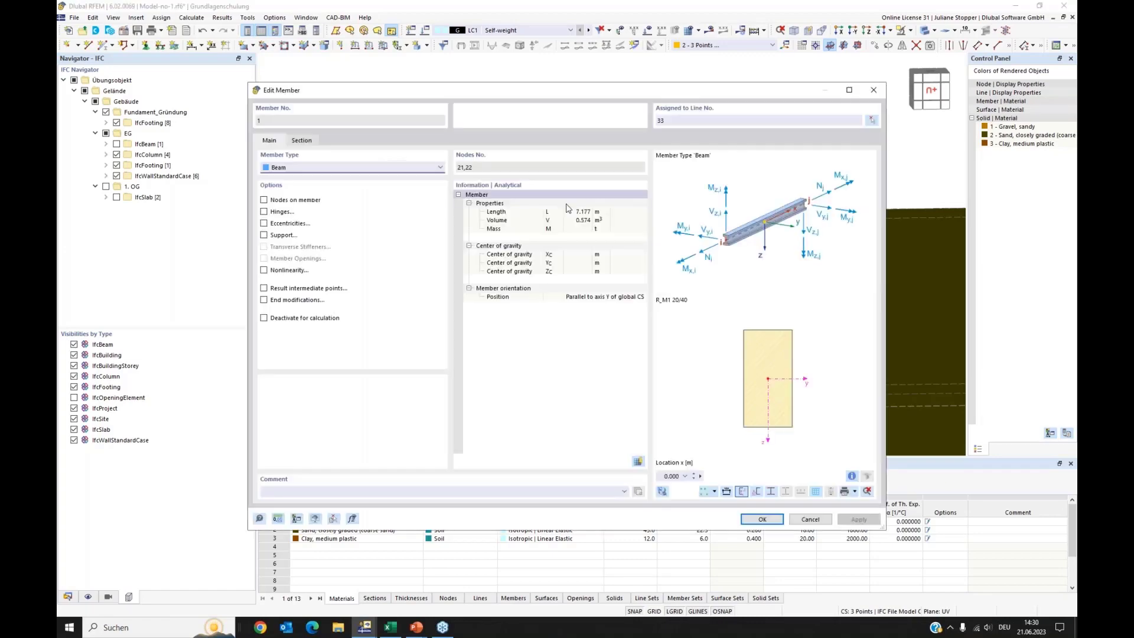
click(302, 142)
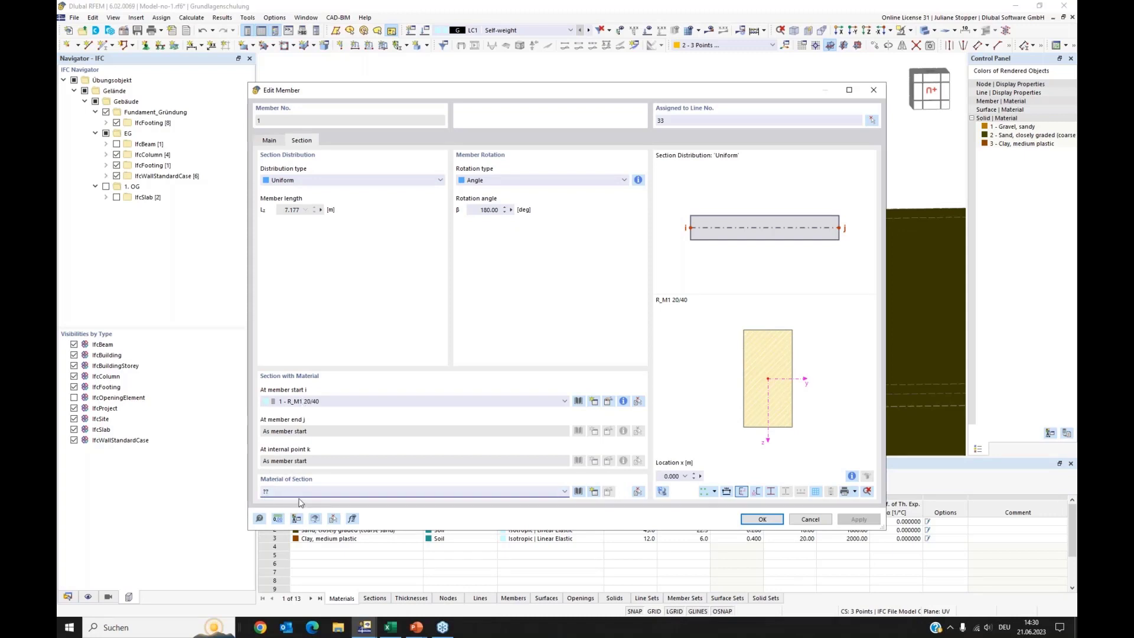
click(594, 492)
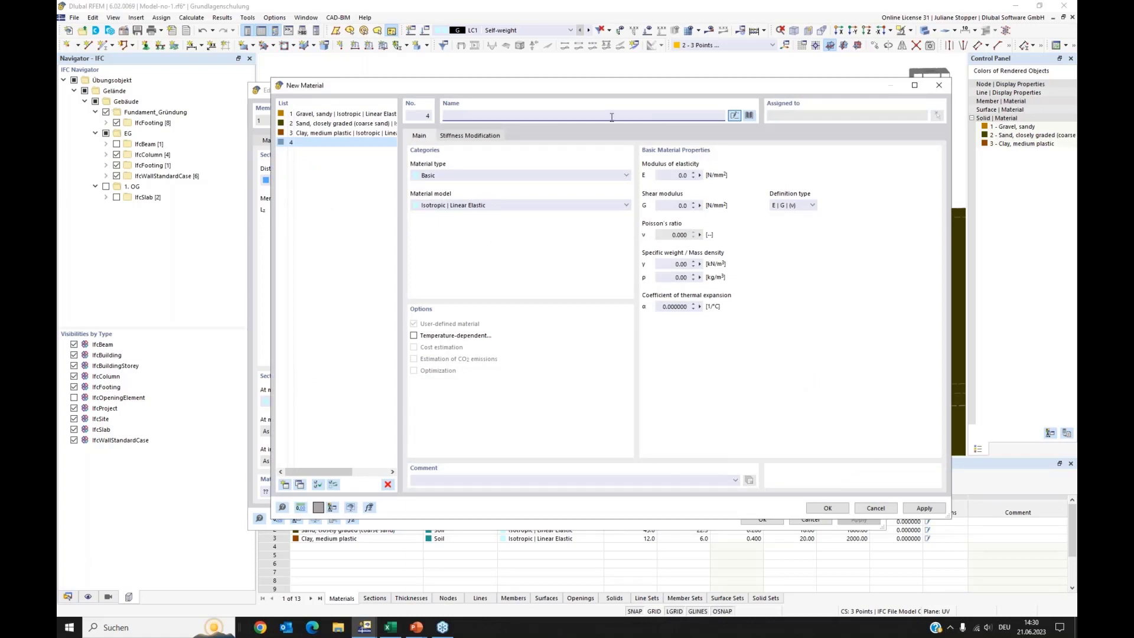
text(c35)
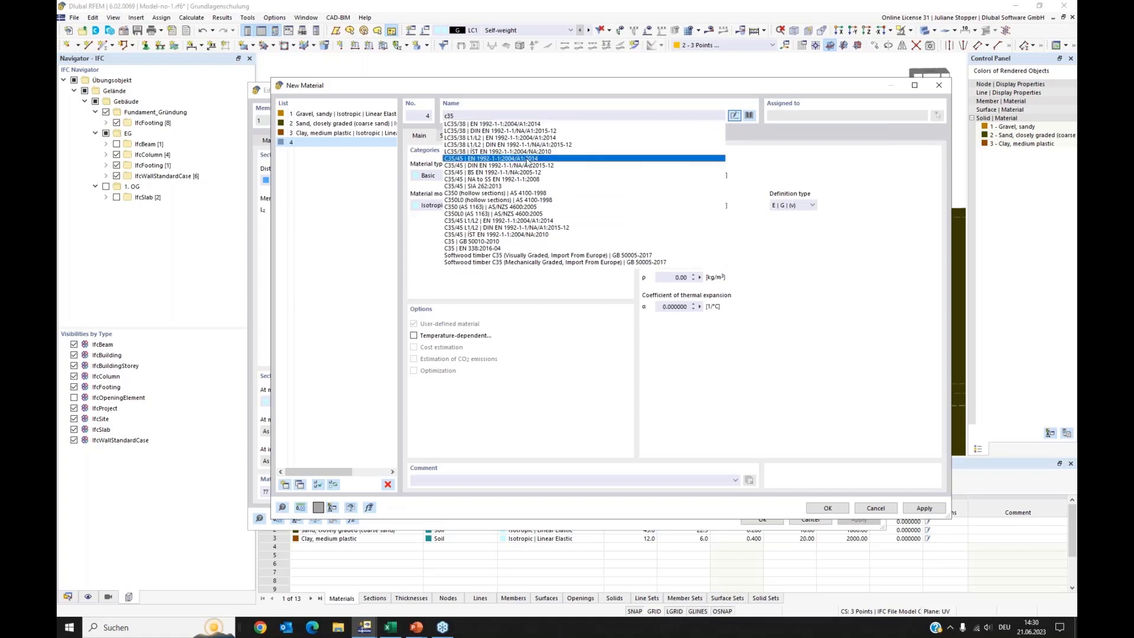
click(529, 158)
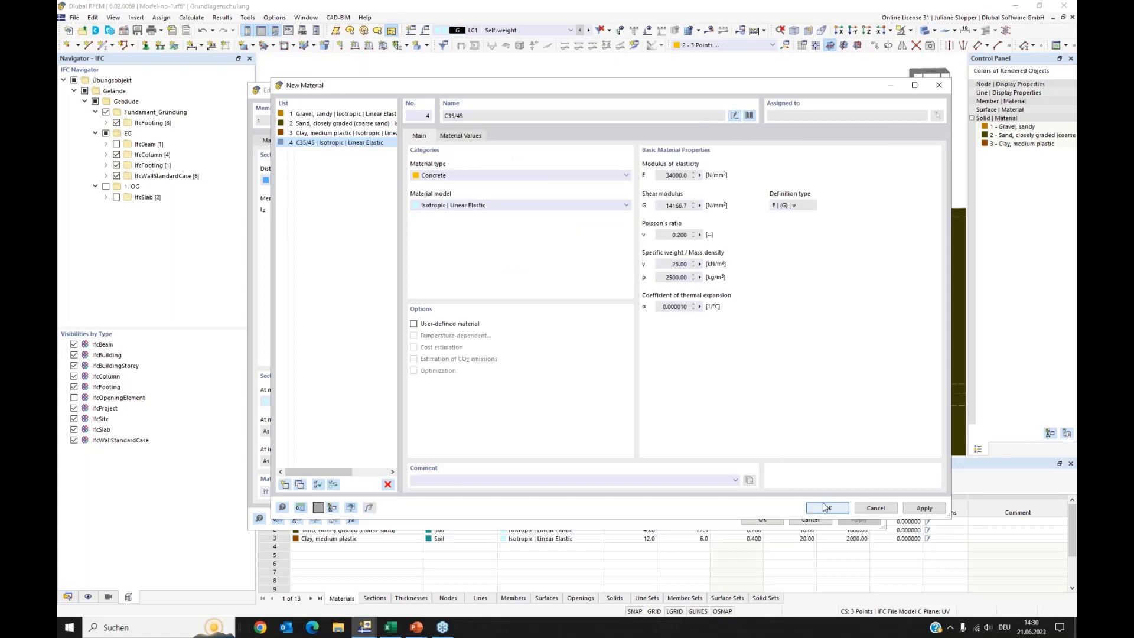
click(826, 509)
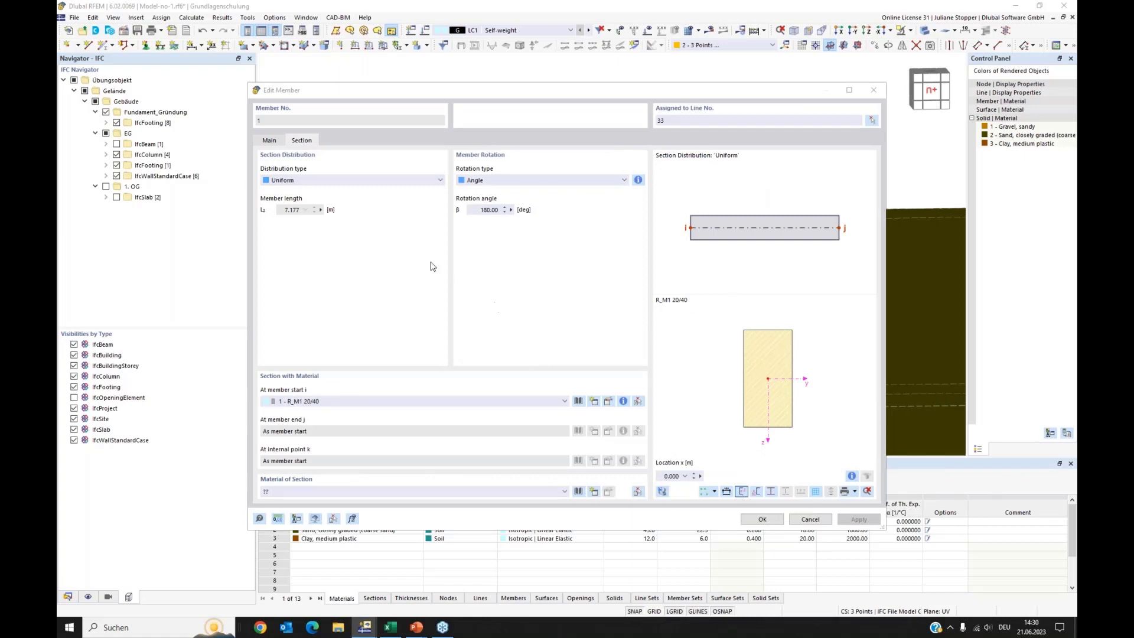
key(Return)
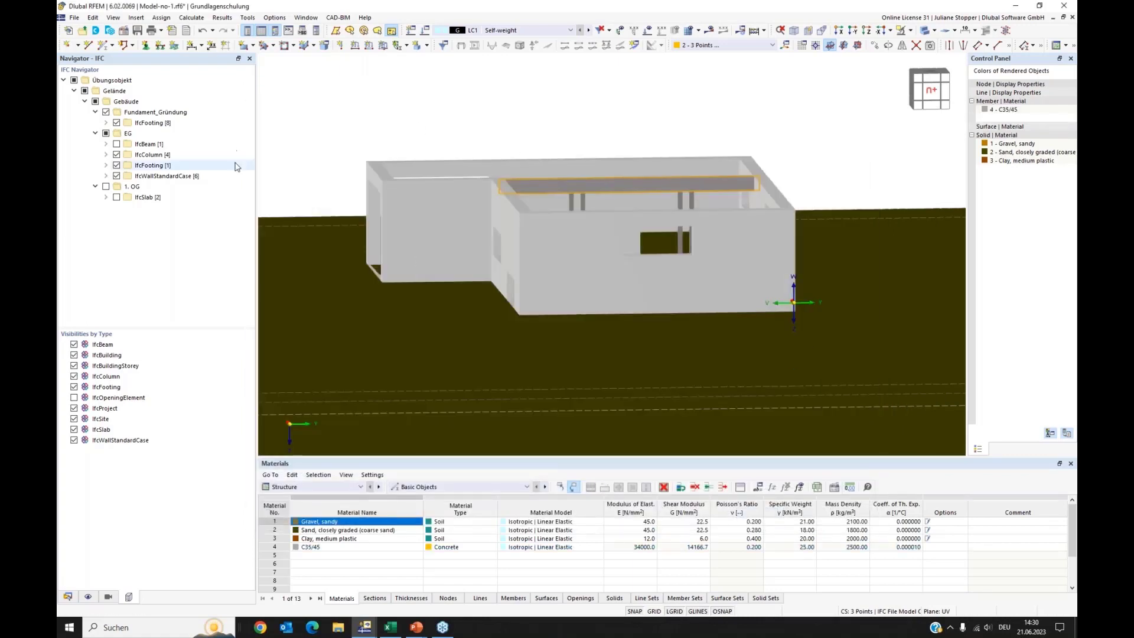
Expand the EG storey's IfcWallStandardCase group and view the conversion options for its walls.
right_click(501, 166)
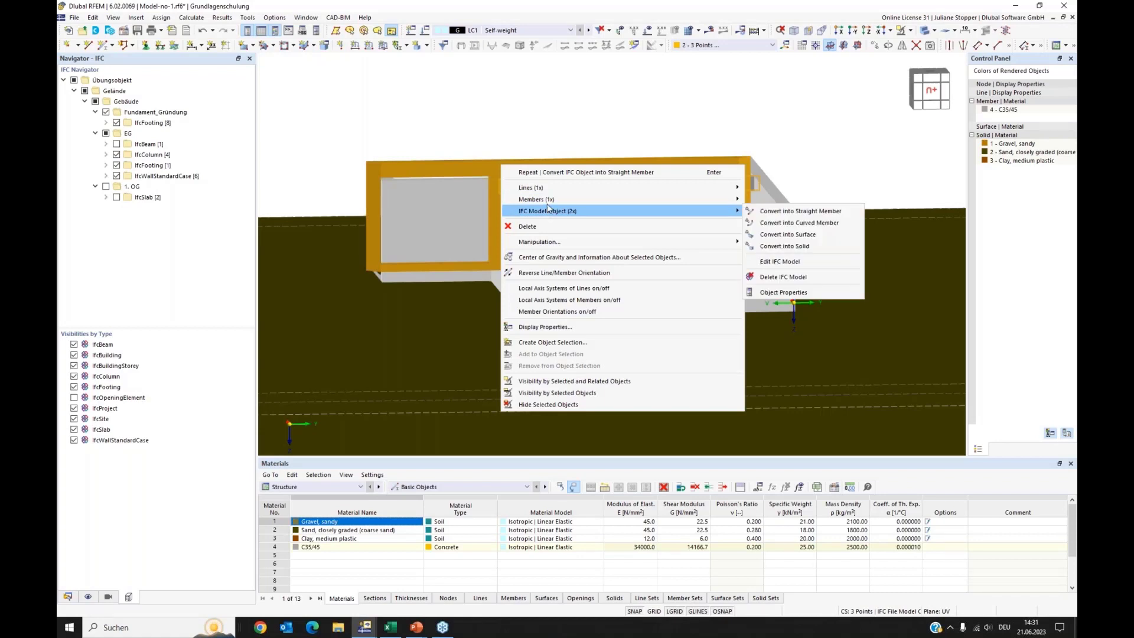
click(482, 108)
click(321, 131)
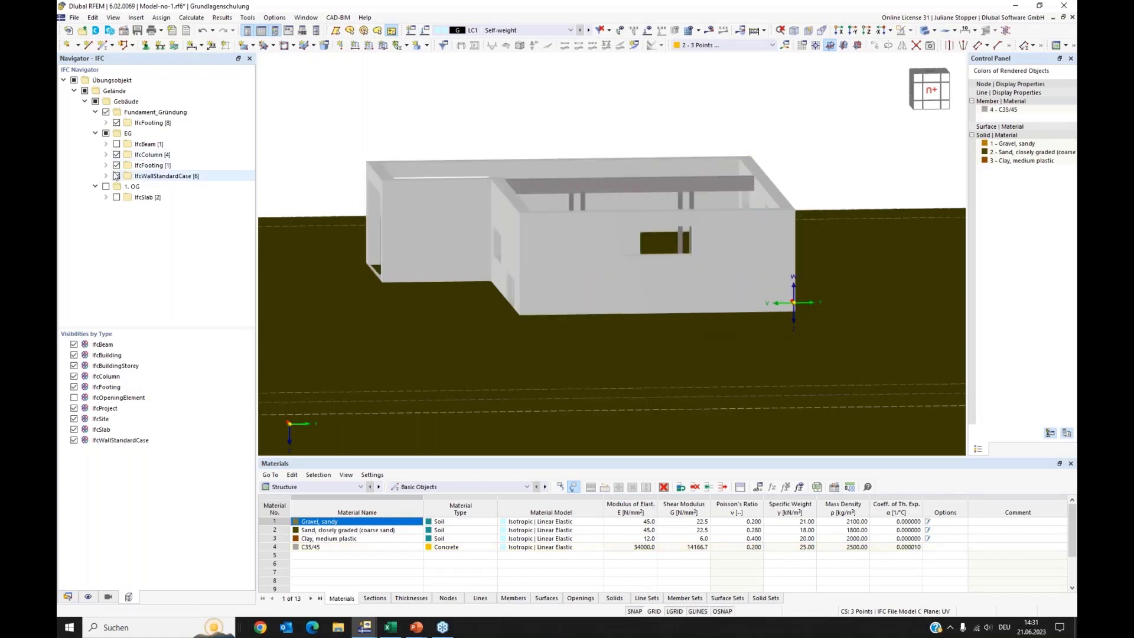
double_click(141, 176)
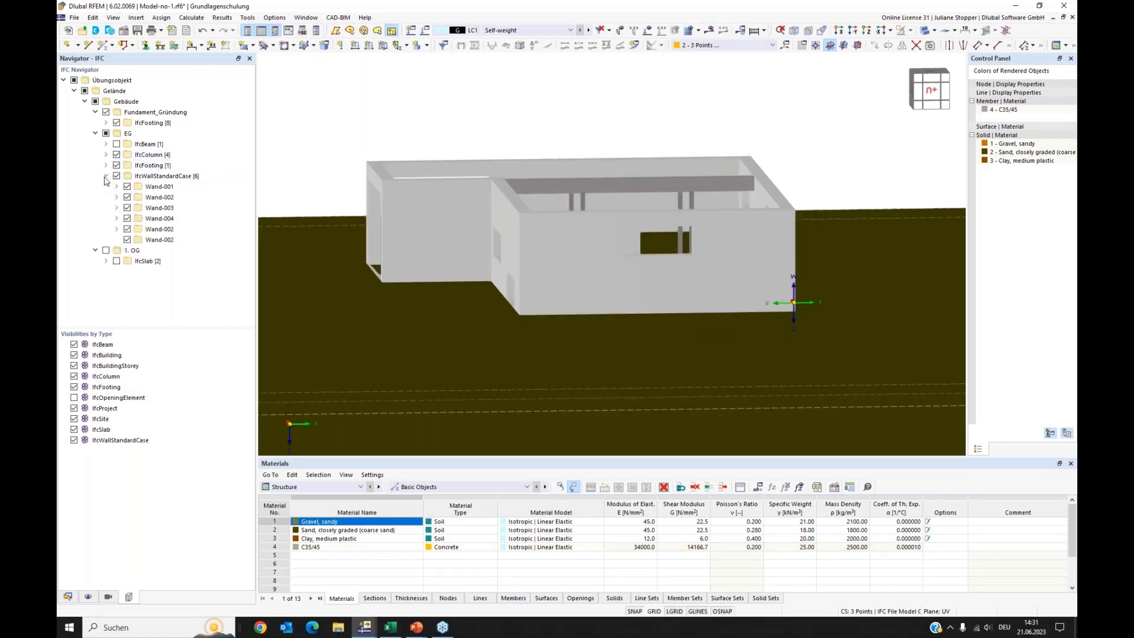
right_click(143, 177)
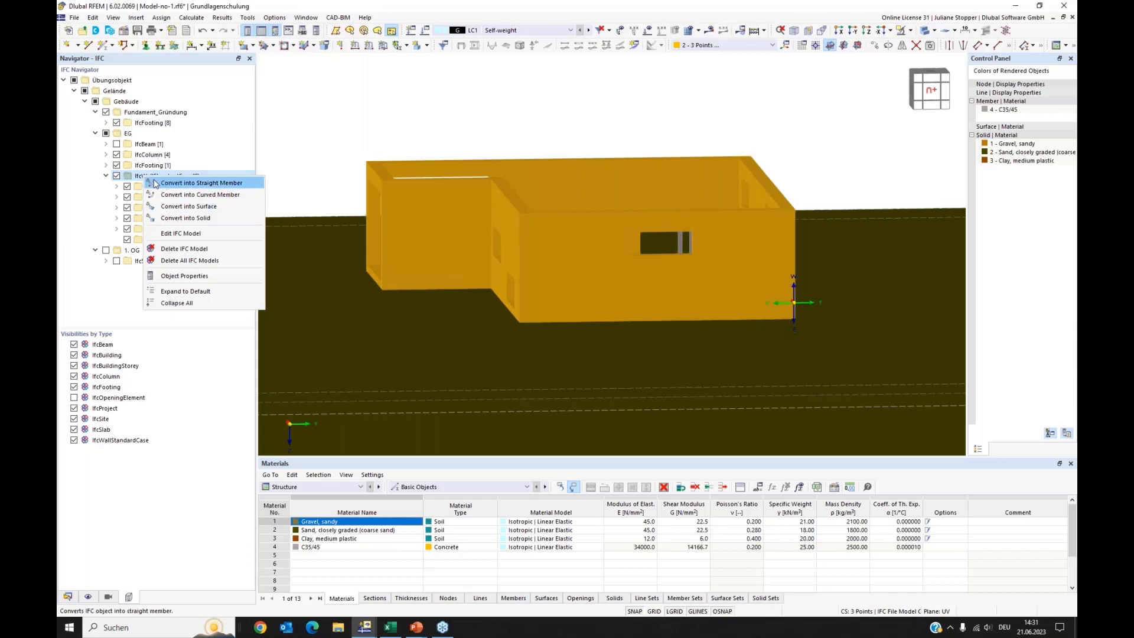
click(330, 133)
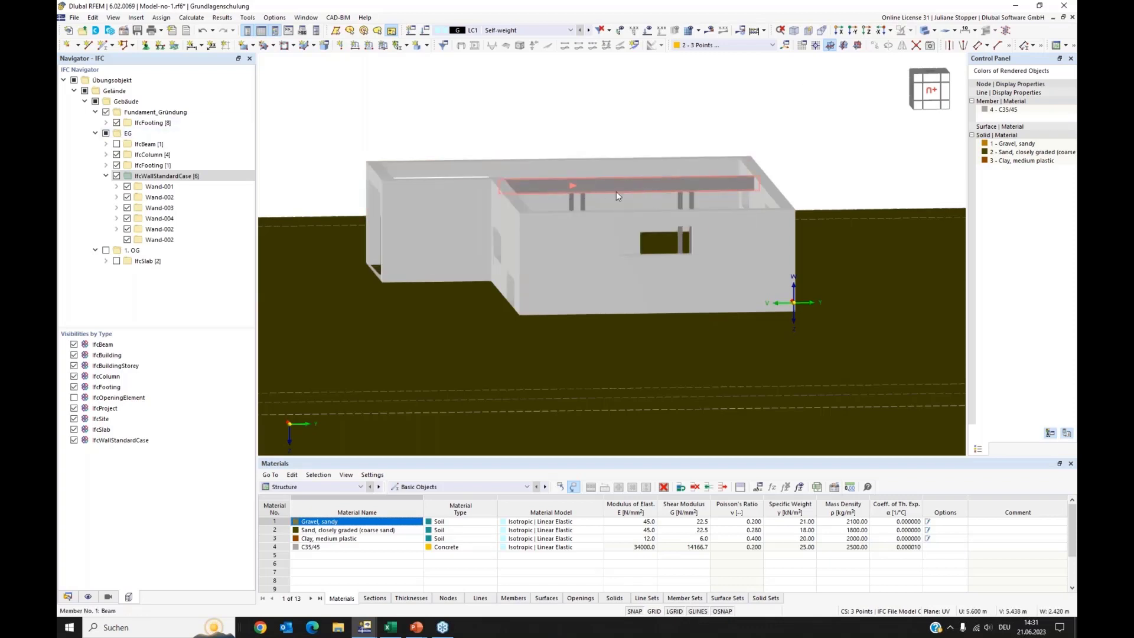
Display the model transparently and convert the two IFC columns under the beam into straight members.
scroll(615, 192, up, 3)
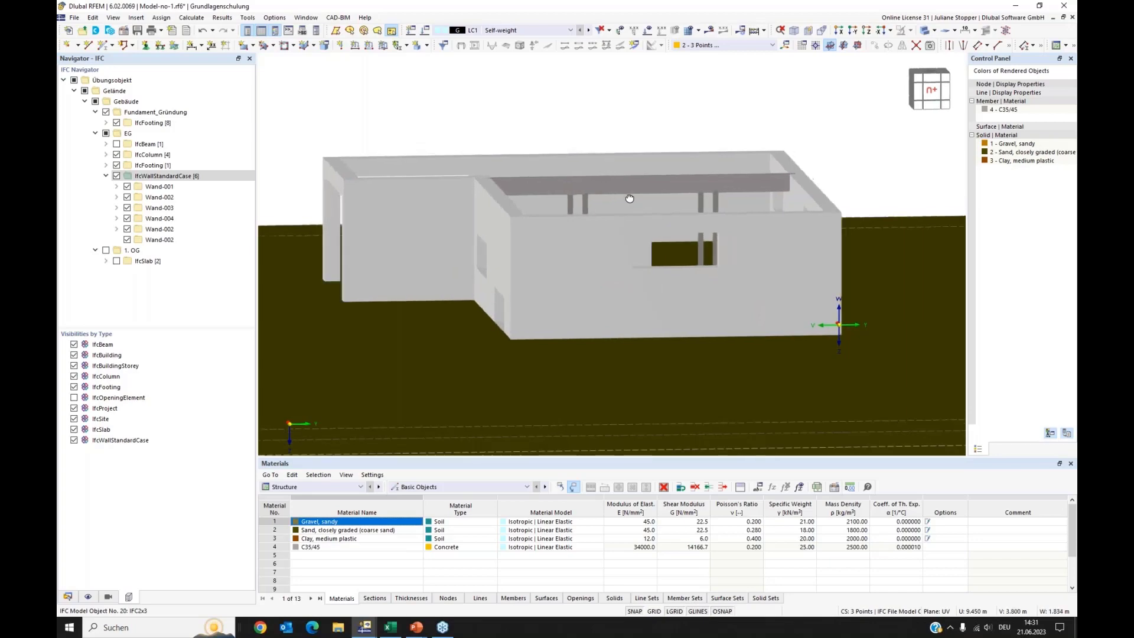
click(926, 31)
click(926, 30)
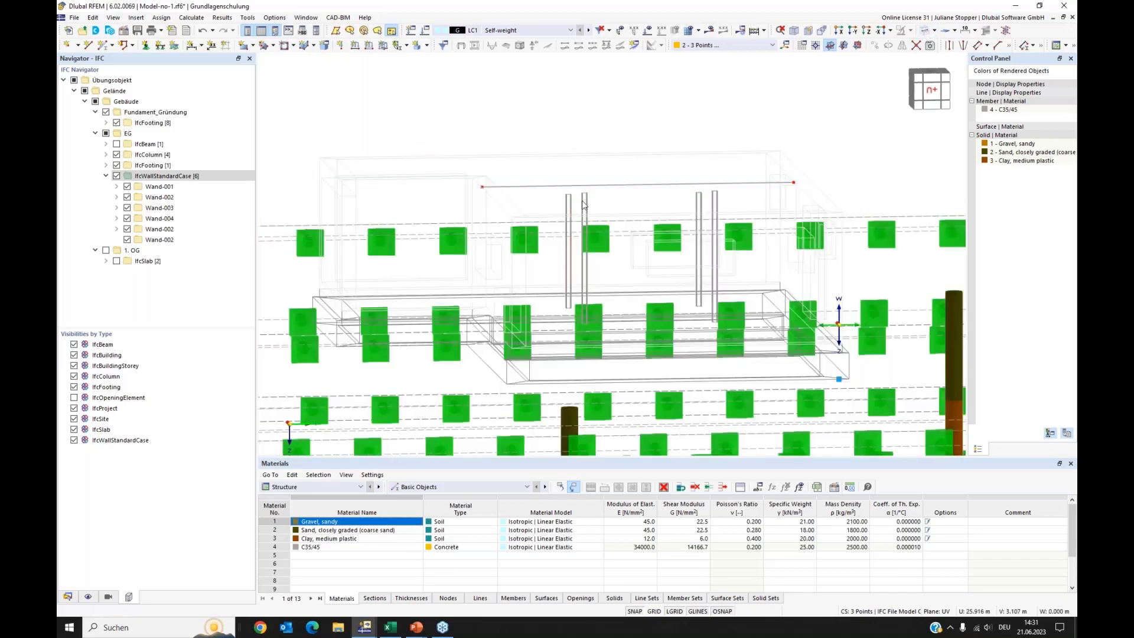
ctrl+middle_drag(601, 185, 597, 185)
click(925, 31)
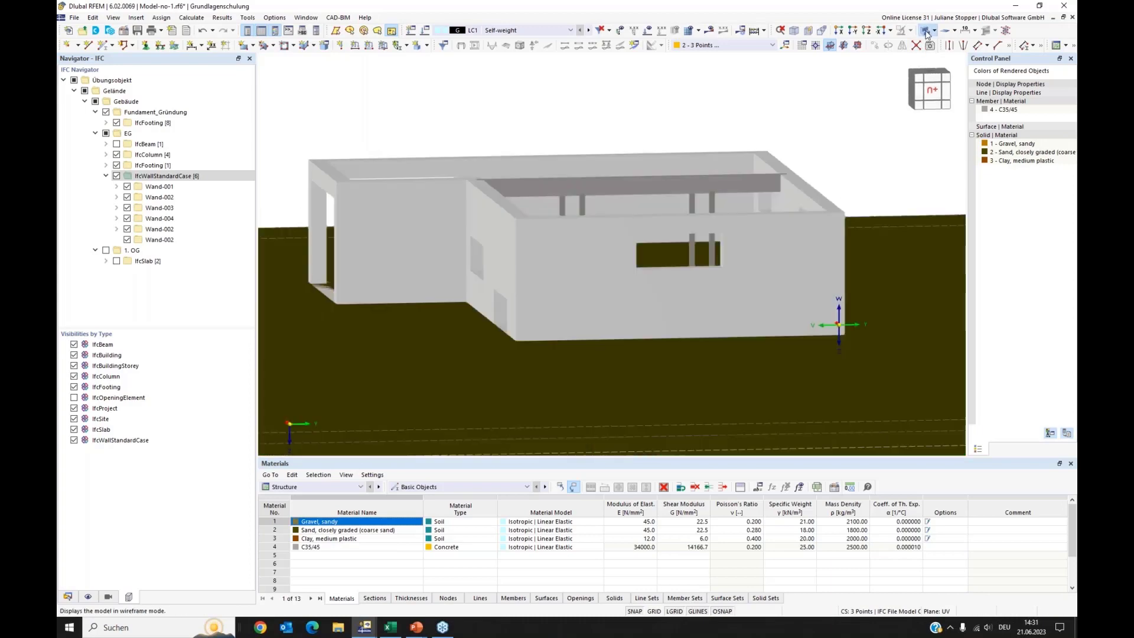
click(925, 31)
scroll(607, 201, up, 3)
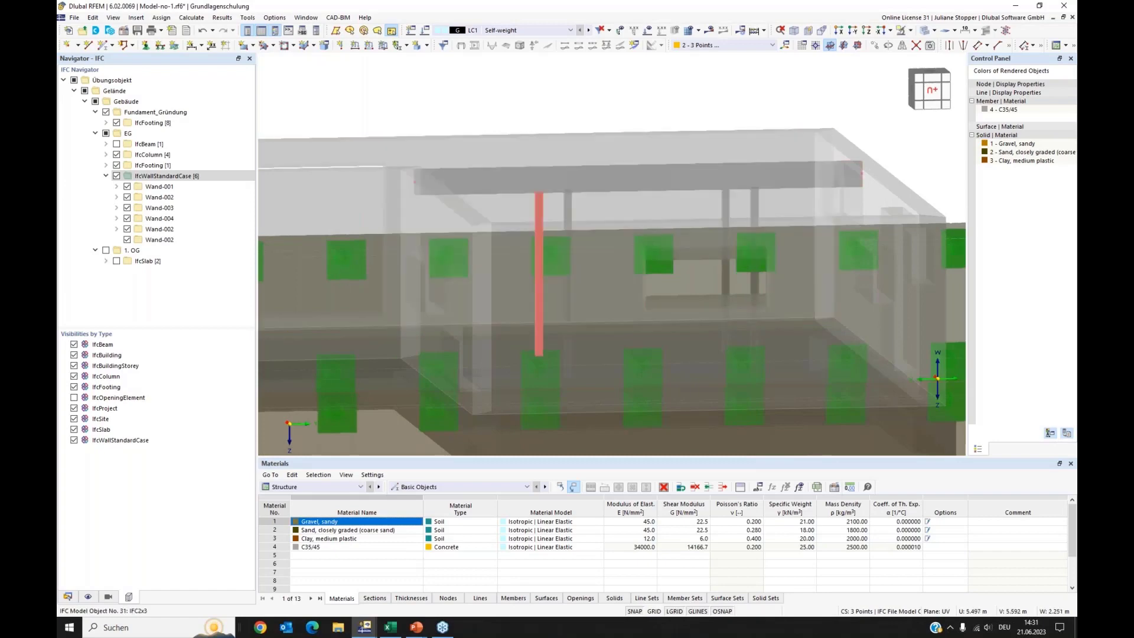
click(539, 277)
right_click(726, 204)
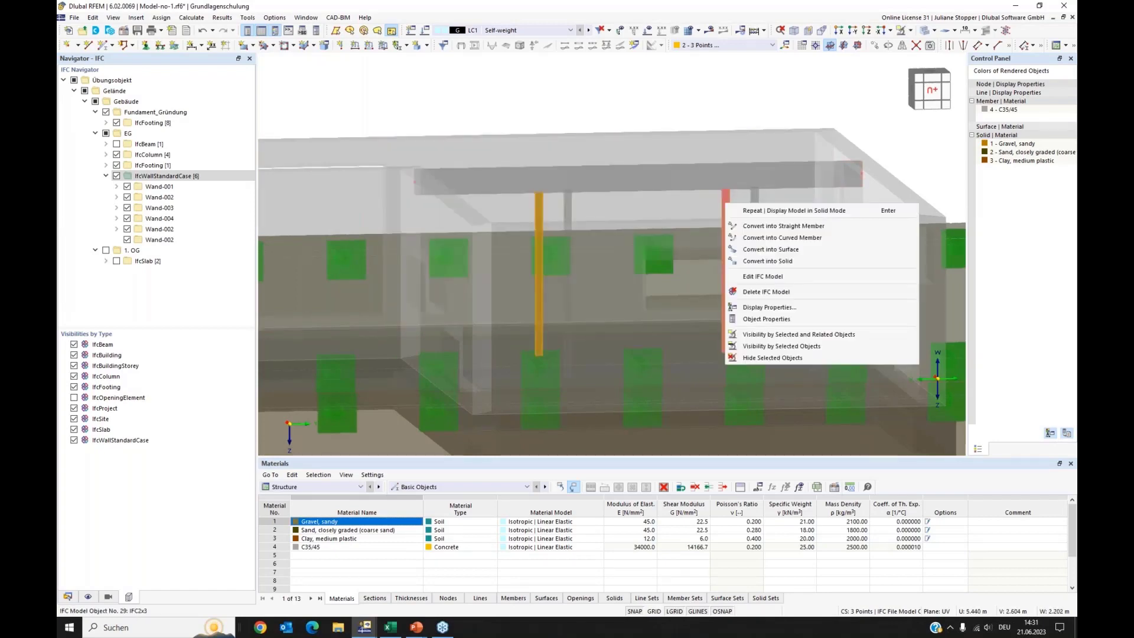
click(762, 226)
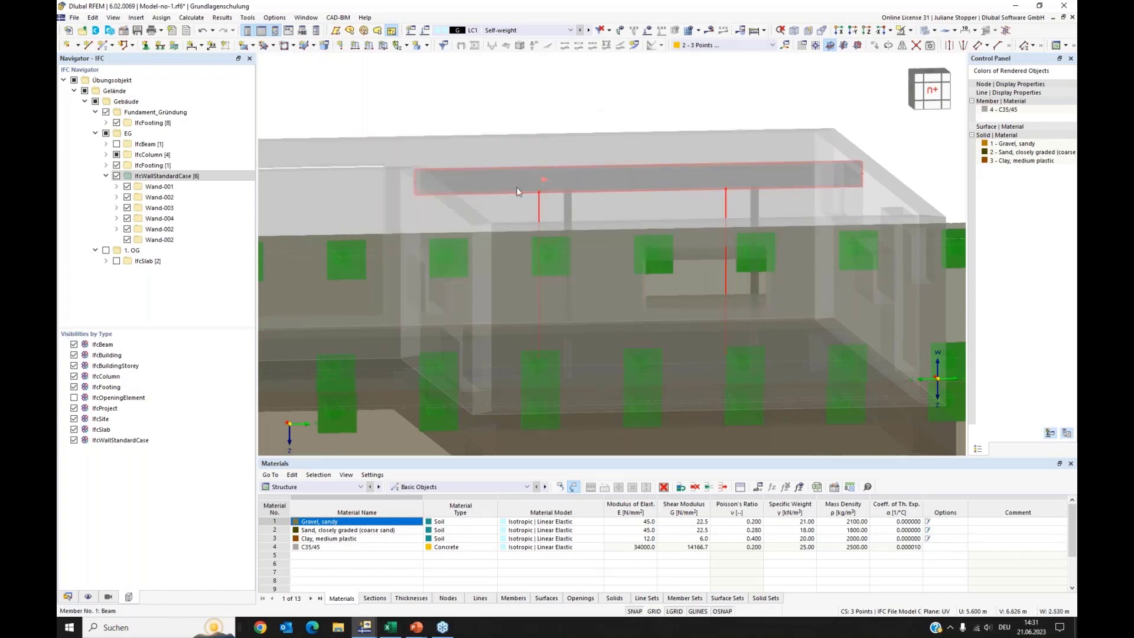
Hide the whole IFC model and examine the connection of the converted beam and columns in solid and wireframe display.
click(925, 33)
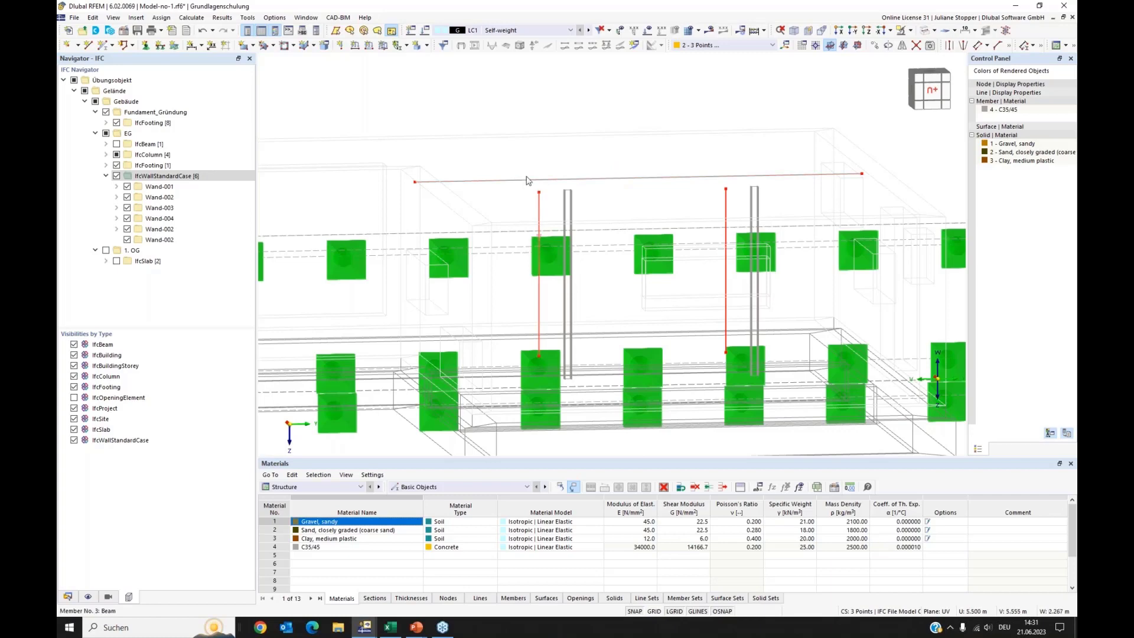
click(74, 80)
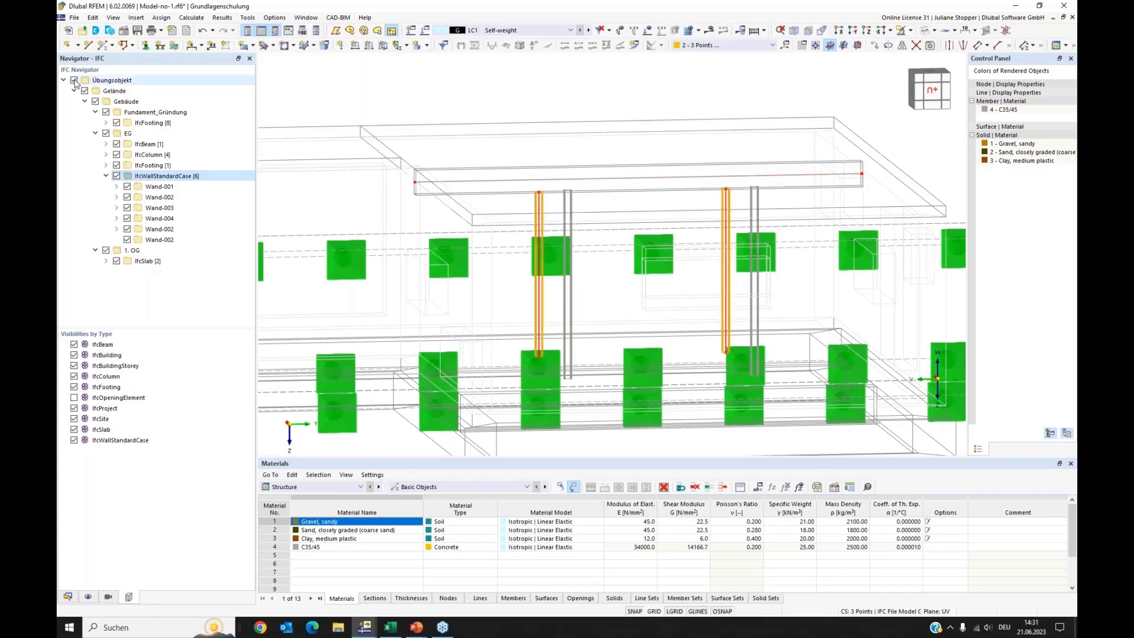
ctrl+middle_drag(505, 284, 512, 278)
scroll(513, 277, up, 2)
click(925, 33)
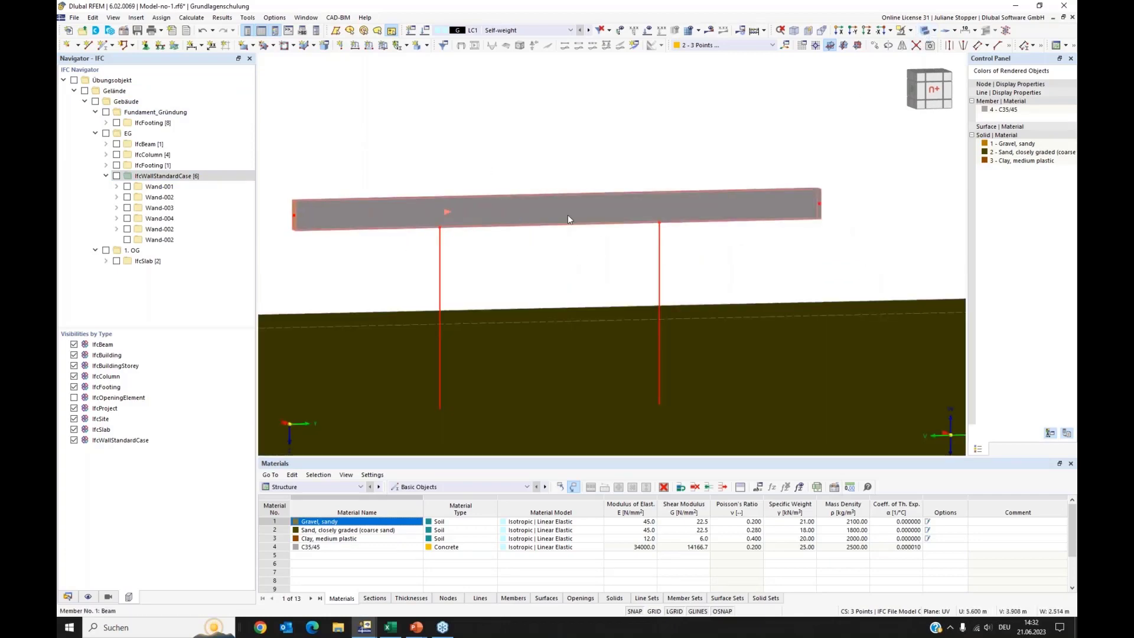
click(926, 33)
click(926, 33)
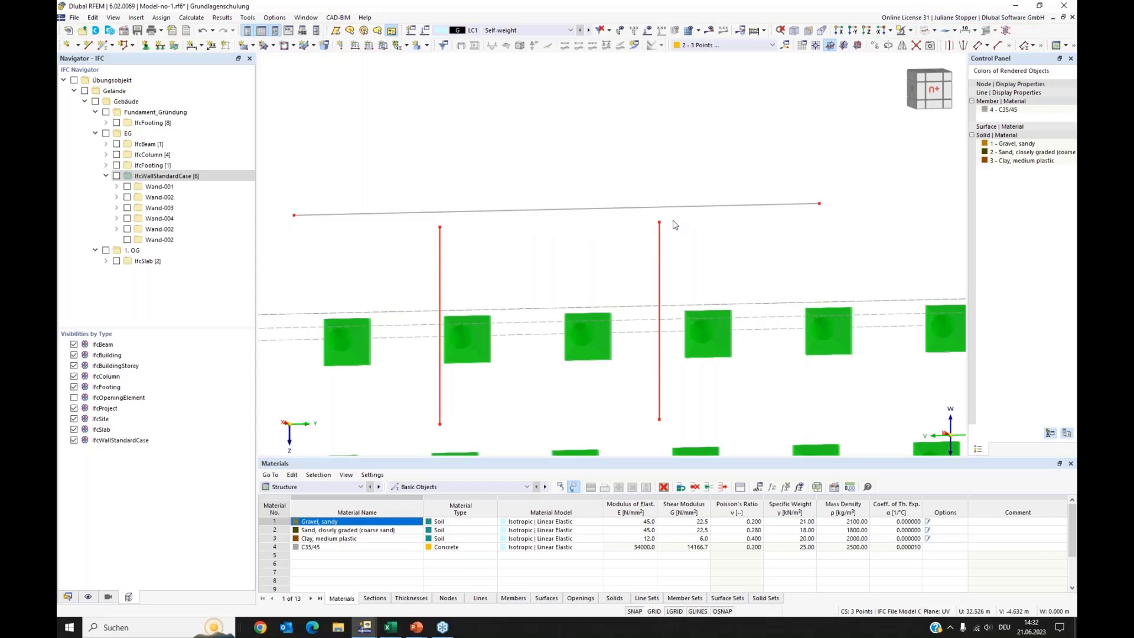
Extend the two column members on both sides to the next member or line.
drag(674, 220, 401, 290)
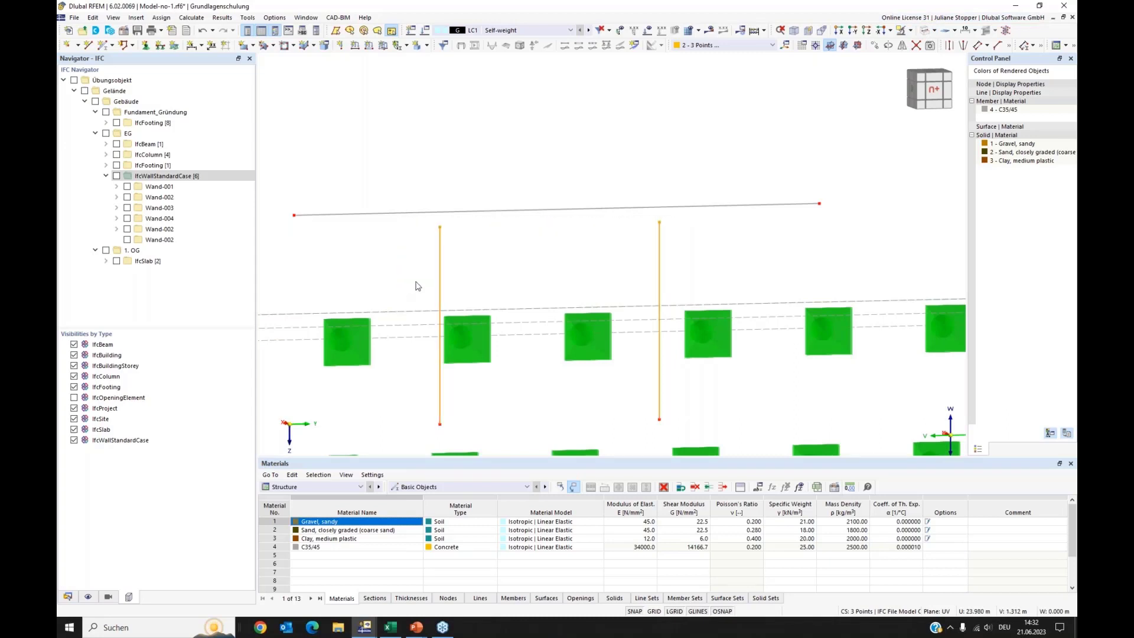
right_click(440, 263)
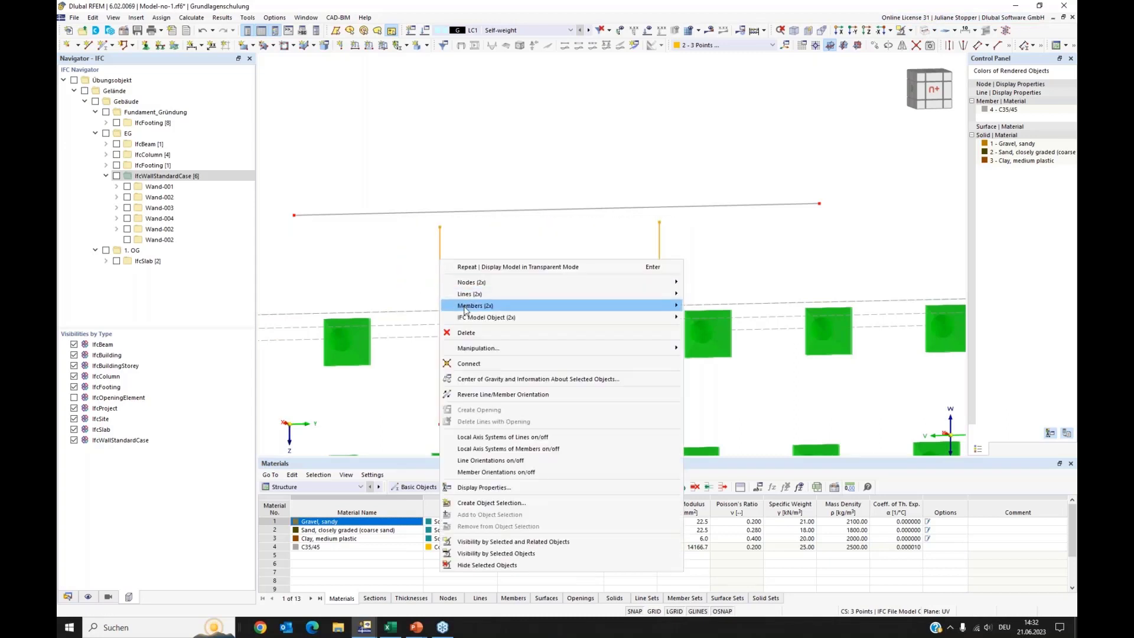
mouse_move(499, 306)
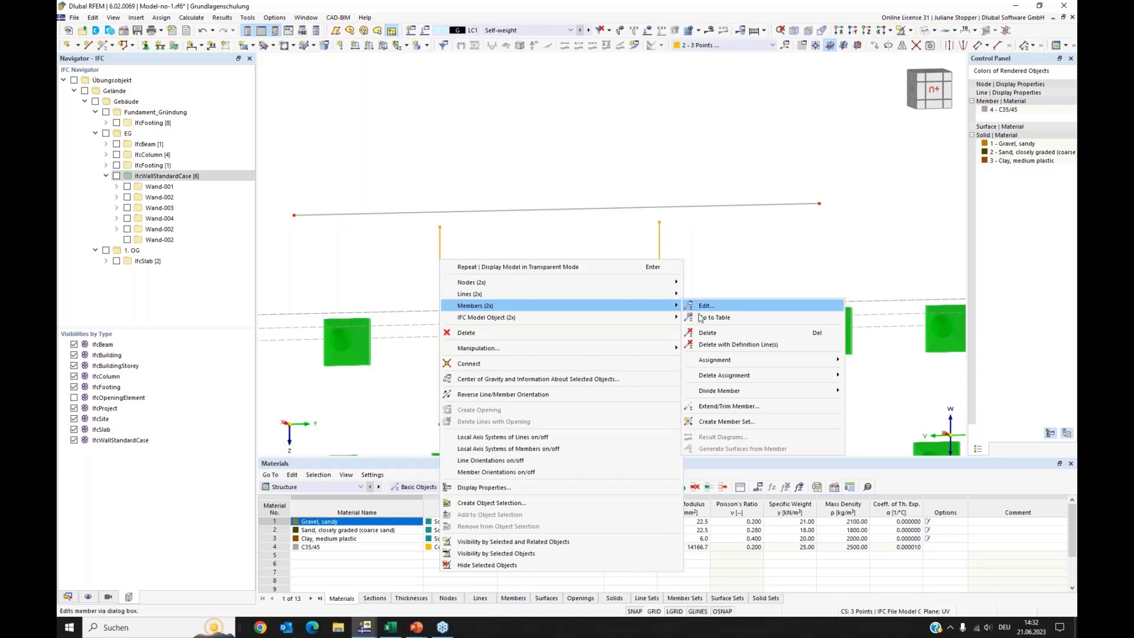
click(728, 406)
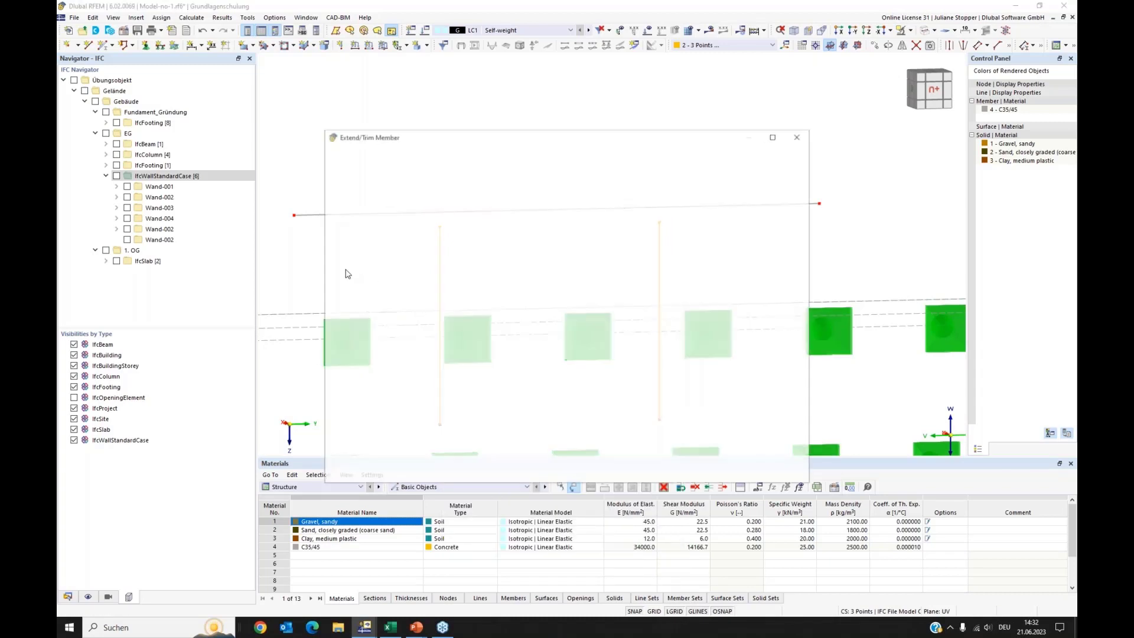
click(381, 226)
click(378, 253)
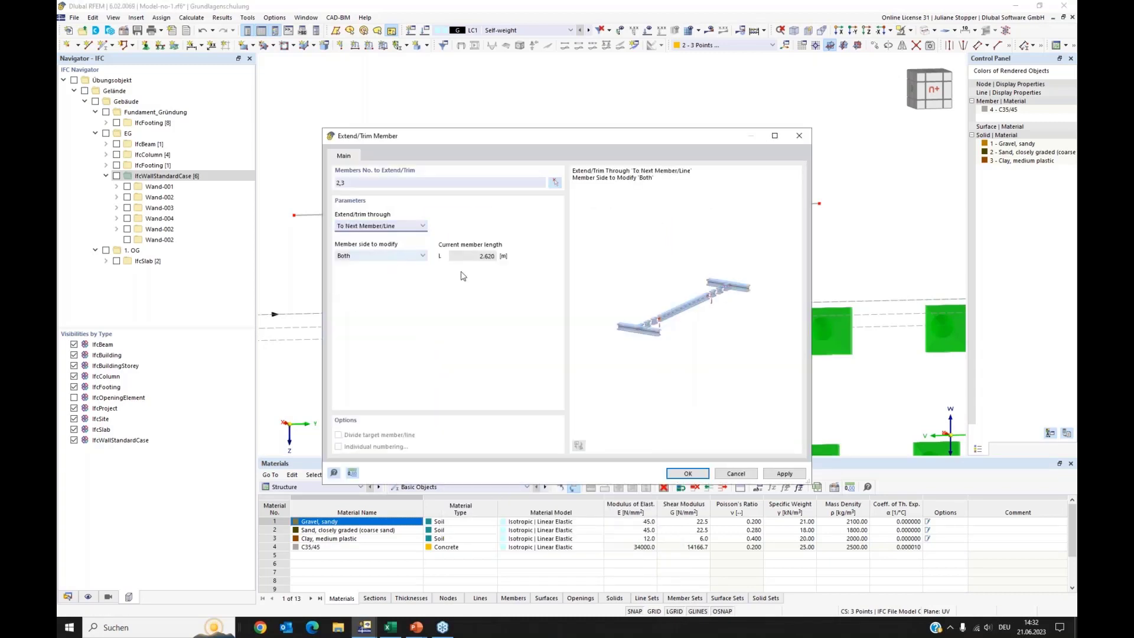
click(688, 473)
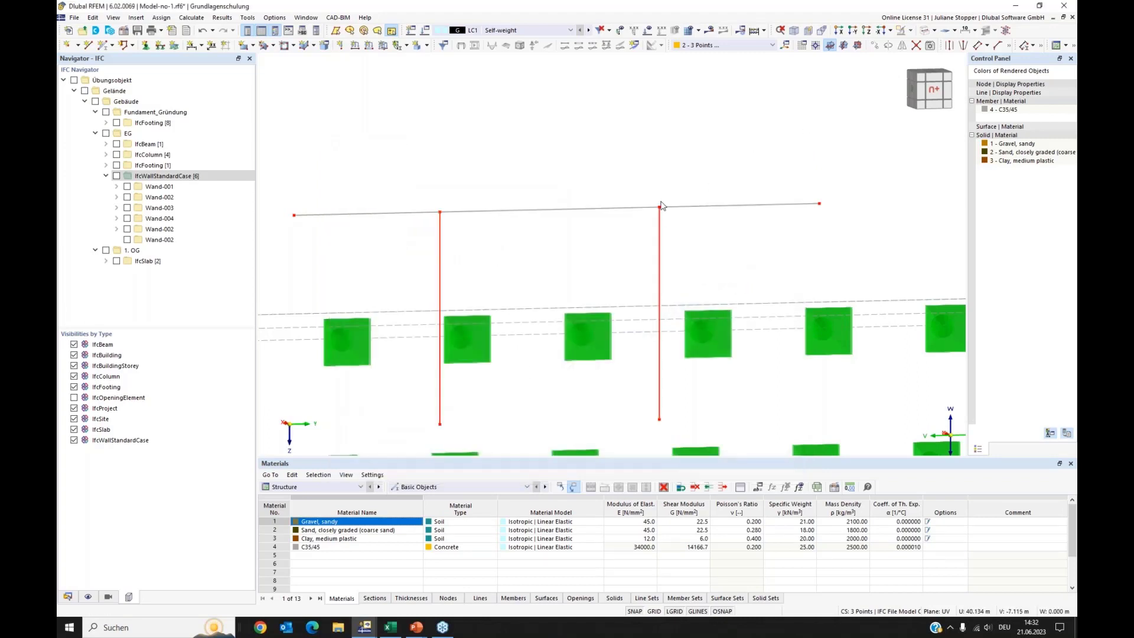
Show the whole IFC model again in solid display and view the building on the soil massif.
scroll(770, 136, down, 2)
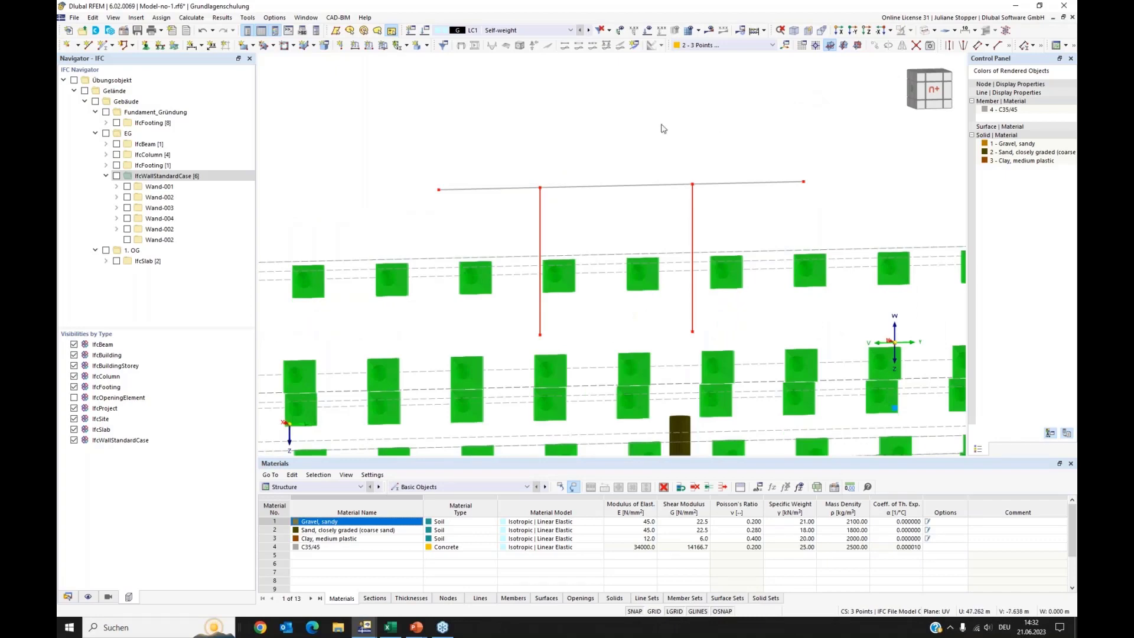
scroll(664, 128, down, 1)
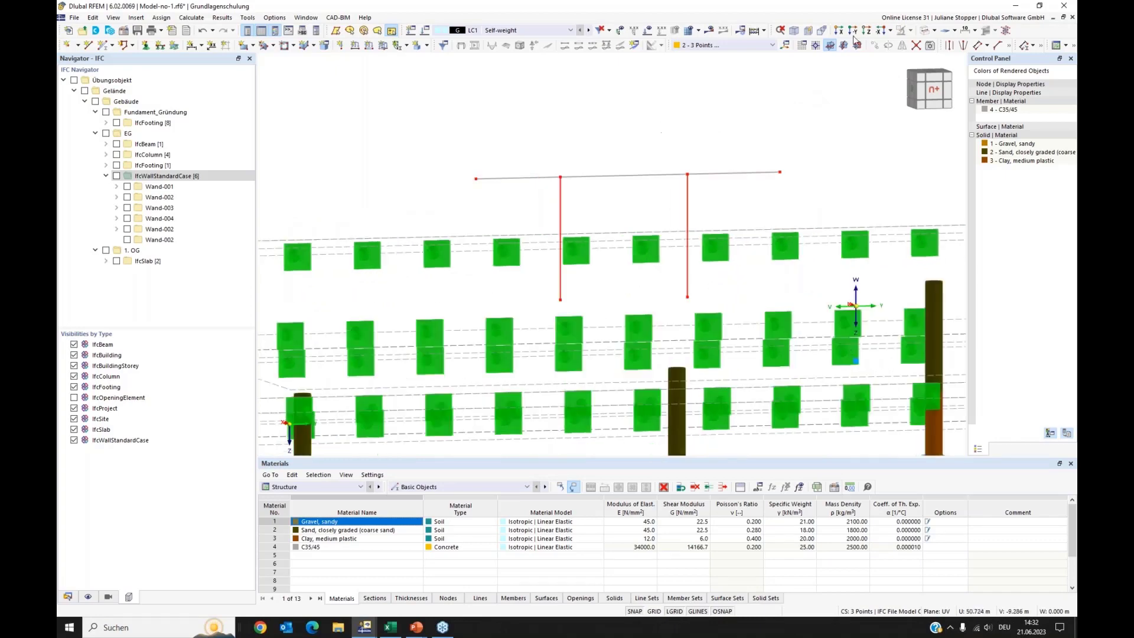
click(74, 81)
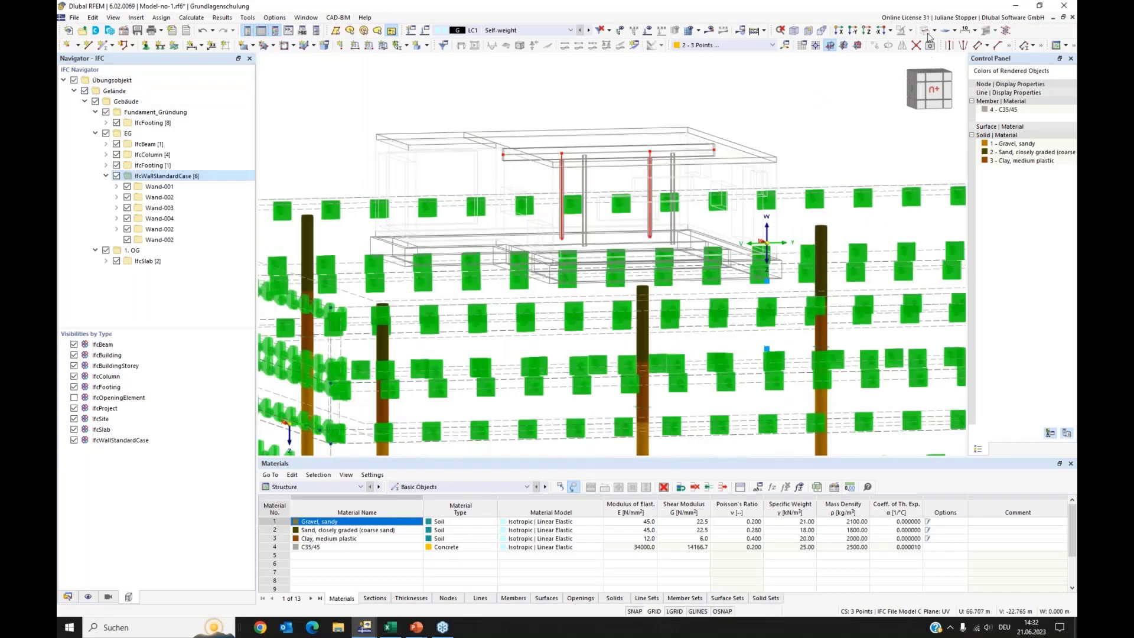
click(926, 32)
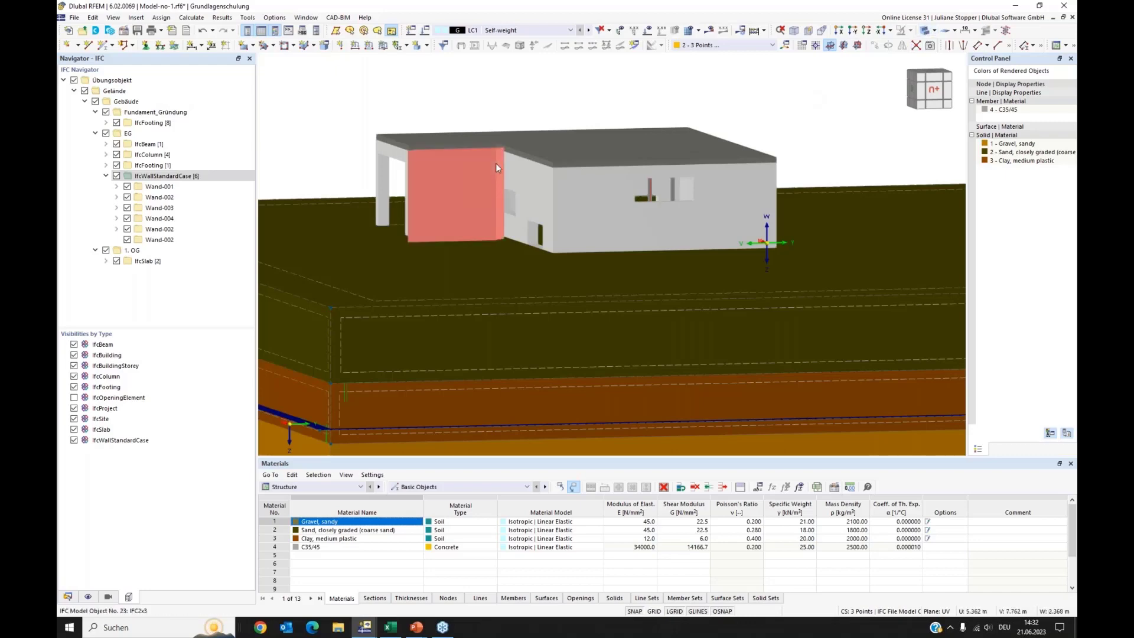
scroll(477, 167, down, 3)
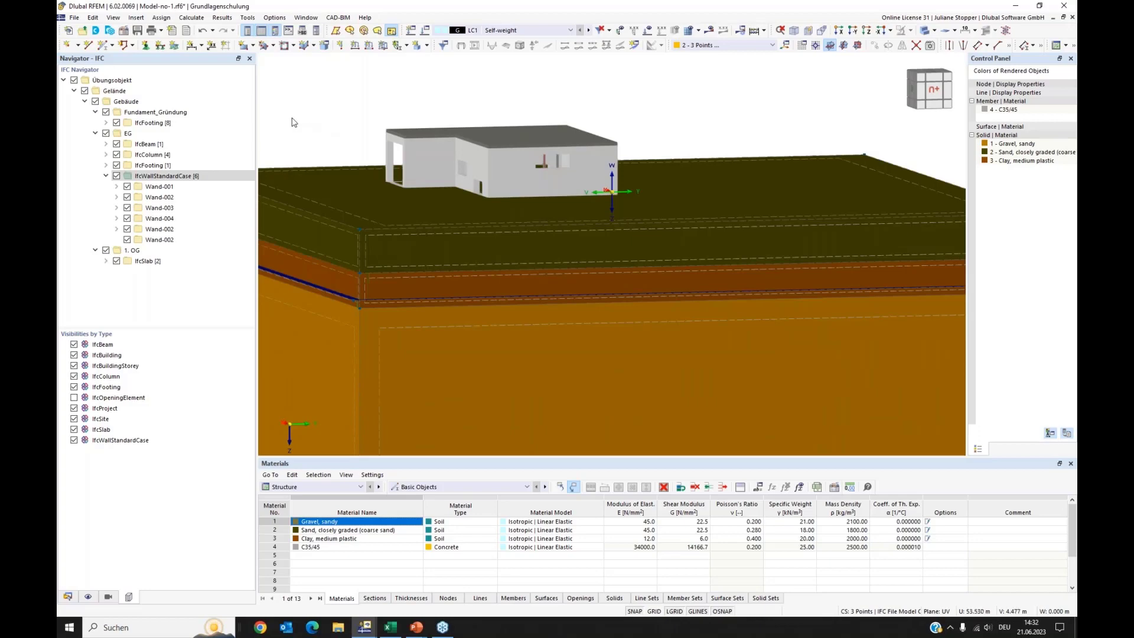
ctrl+middle_drag(301, 123, 403, 170)
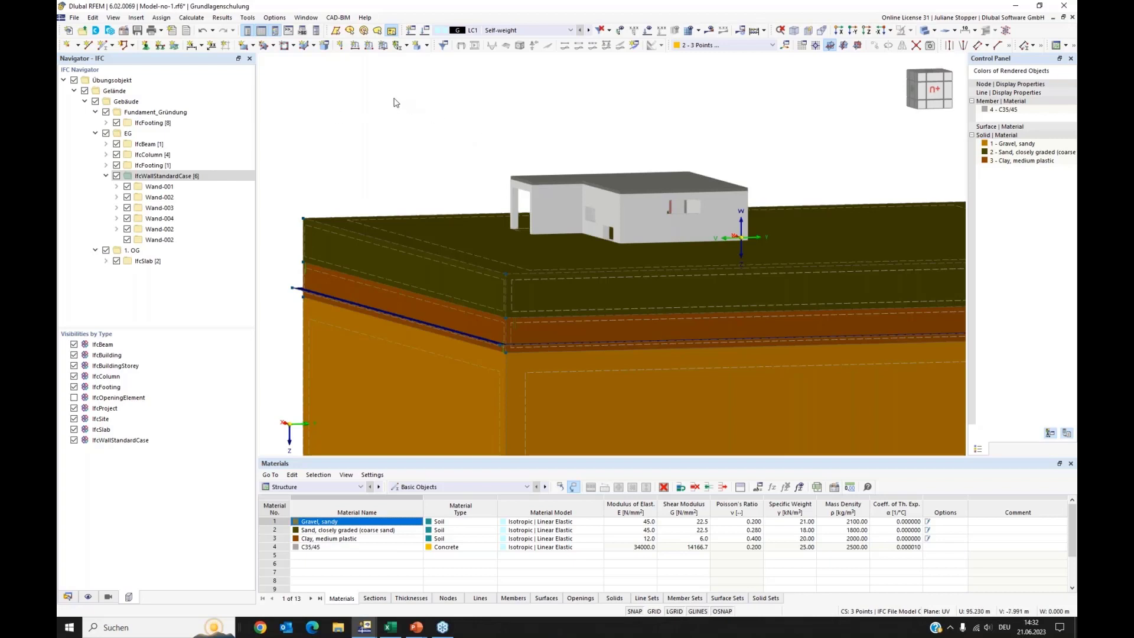
Switch to the RFEM window with the model Modell-03-B_intersections-start.rf6.
mouse_move(359, 625)
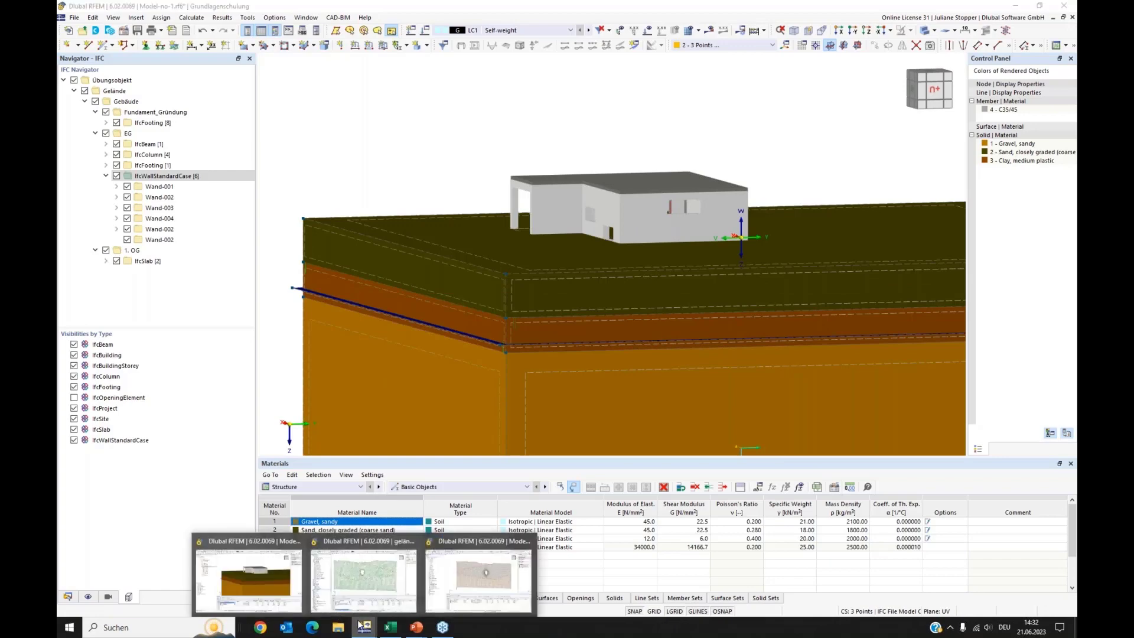
click(370, 585)
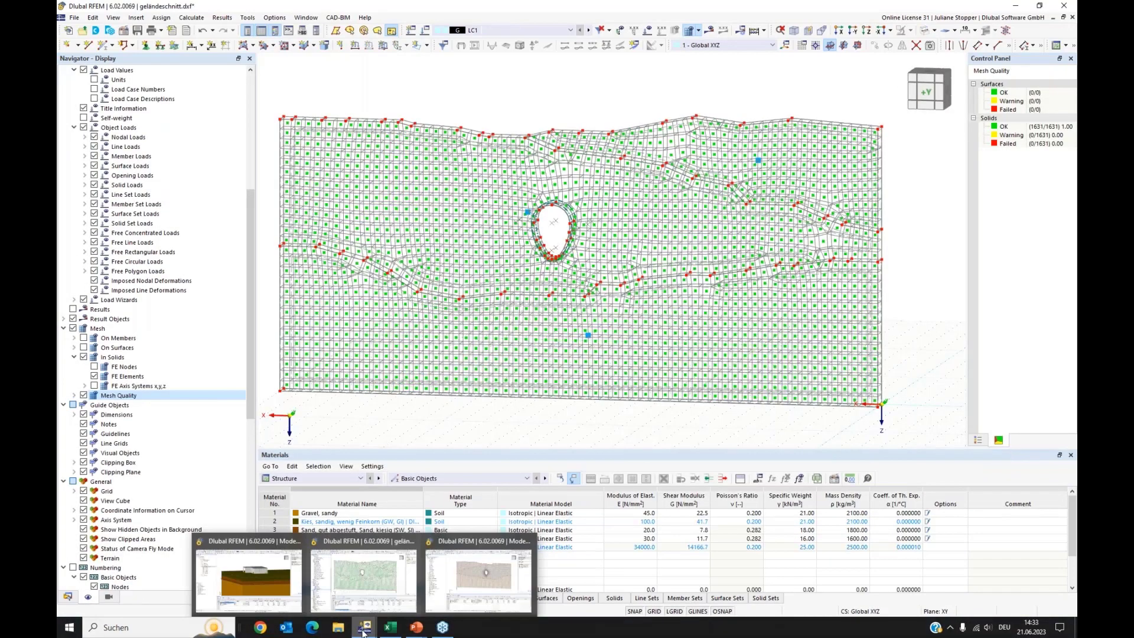
click(479, 579)
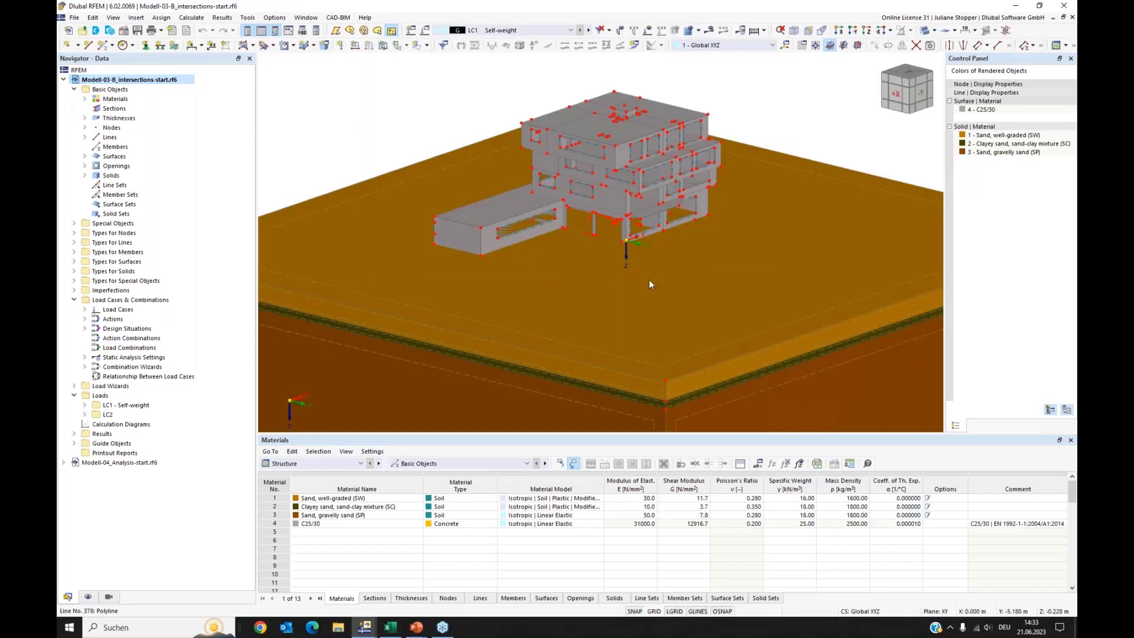
Hide the nodes of the whole model in the display settings and return to the model data tree.
ctrl+middle_drag(688, 337, 665, 266)
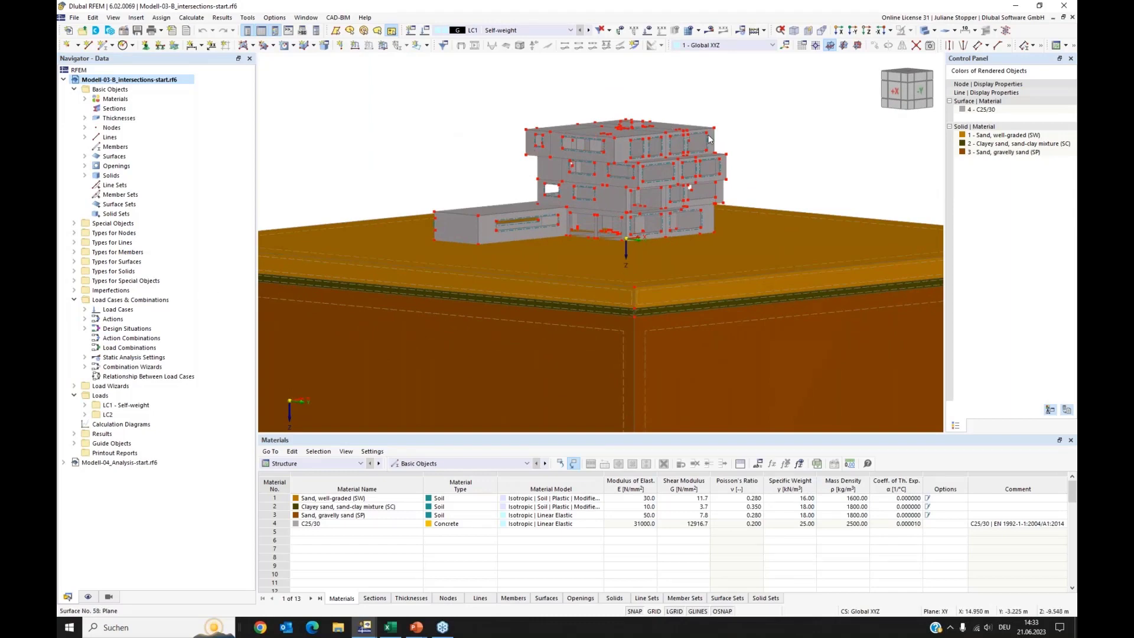
click(88, 597)
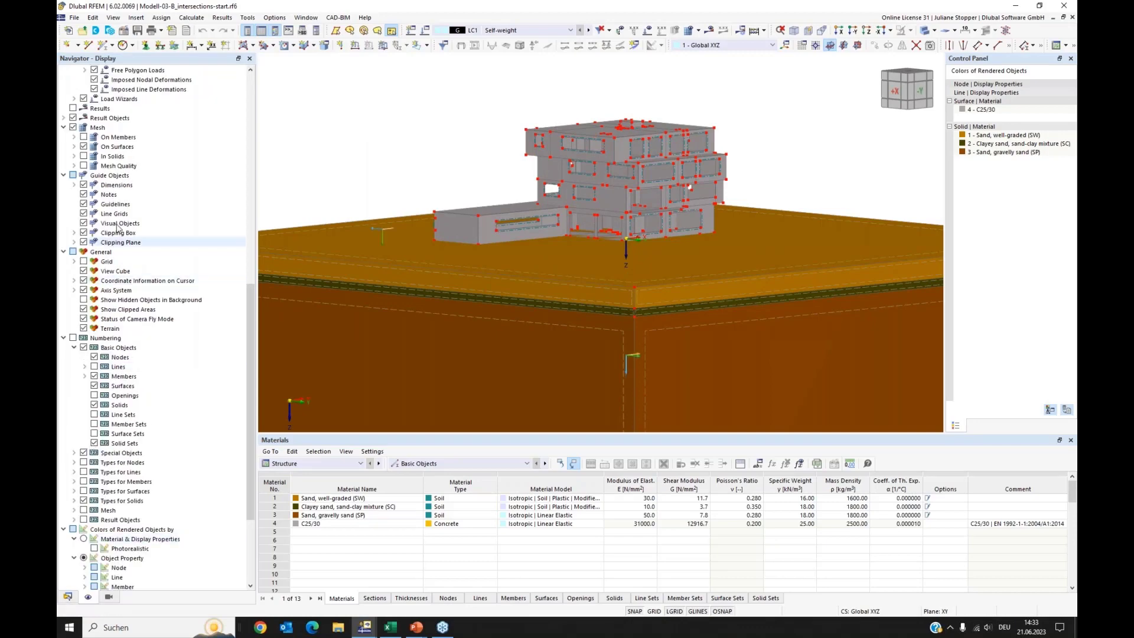
scroll(154, 170, down, 5)
scroll(154, 170, up, 1)
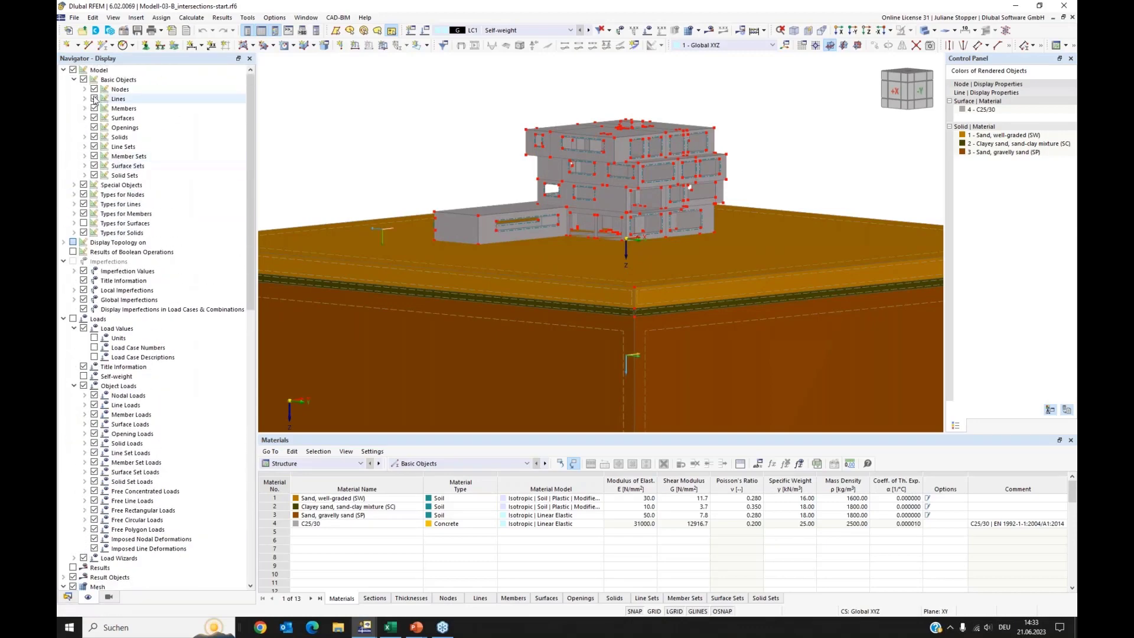
click(94, 90)
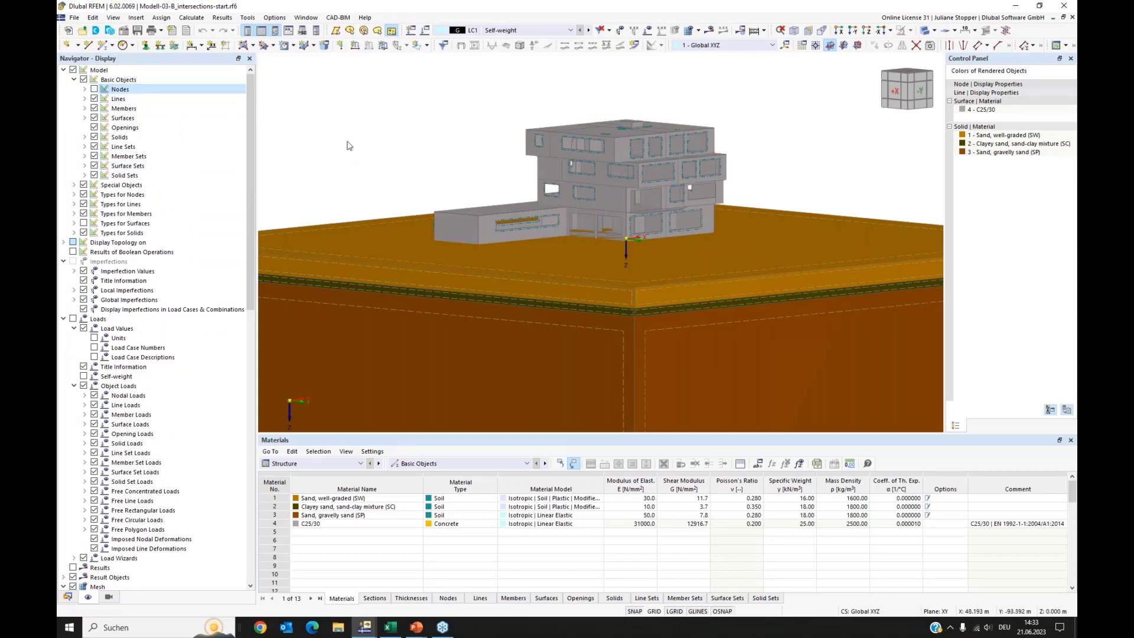
click(67, 597)
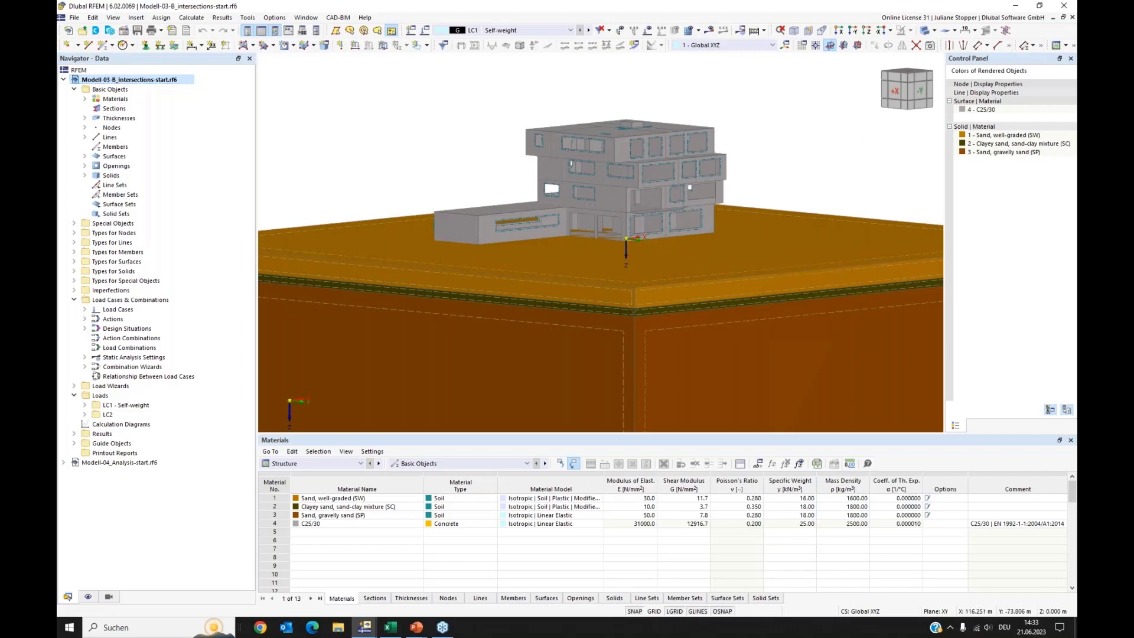
Switch the model display to transparent and then to wireframe to expose the basement within the soil layers.
ctrl+middle_drag(859, 132, 850, 137)
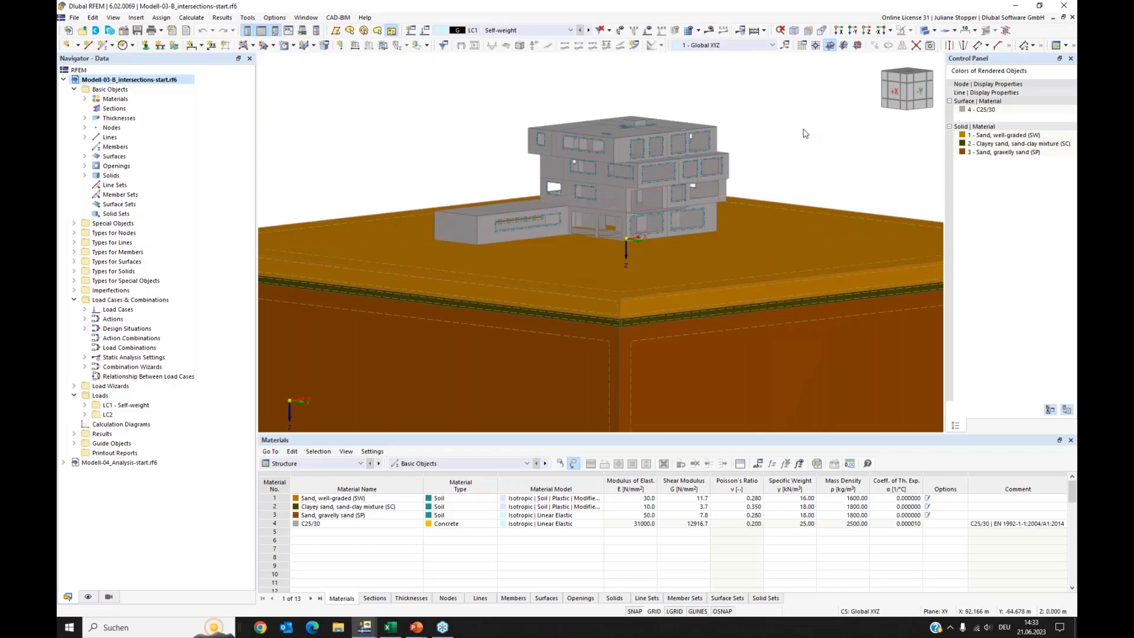
click(925, 33)
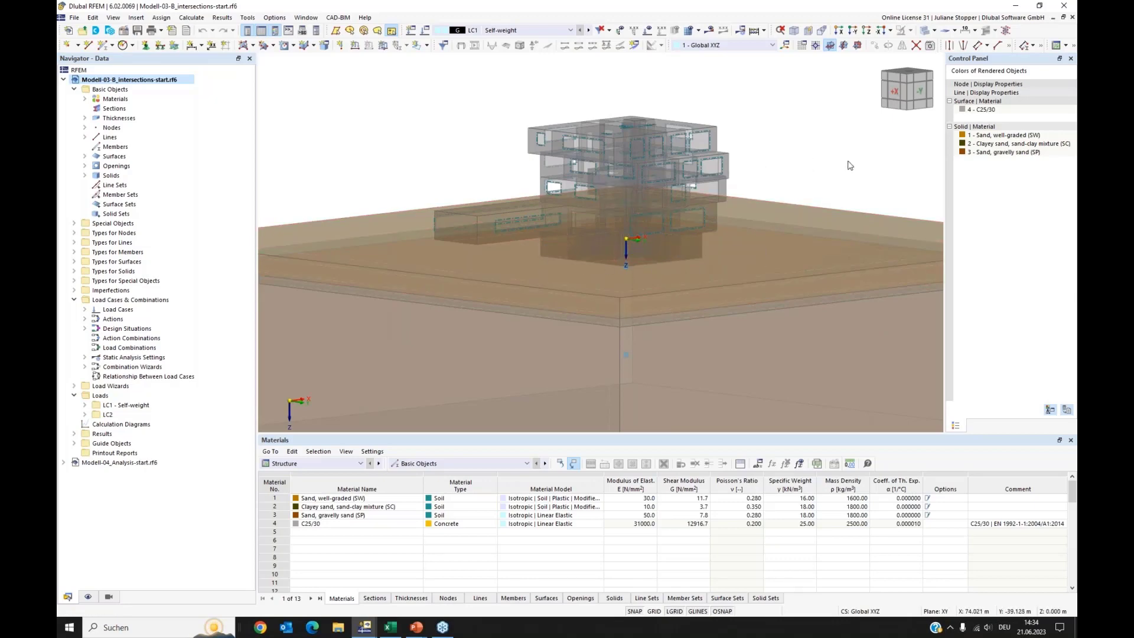
ctrl+middle_drag(833, 170, 565, 248)
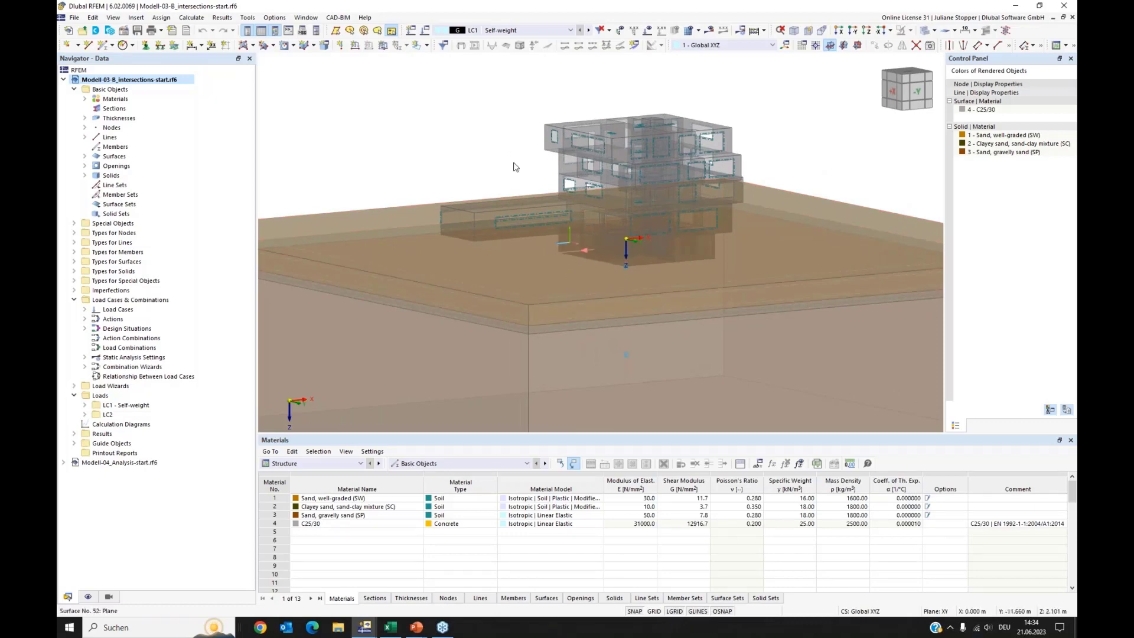
ctrl+middle_drag(476, 154, 490, 153)
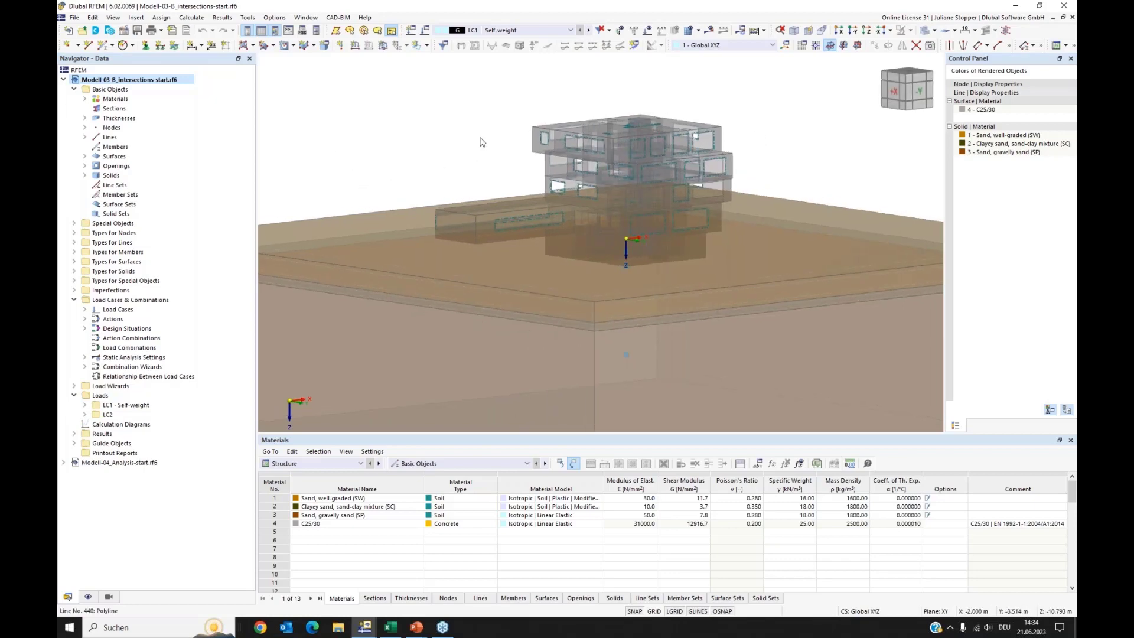
click(926, 31)
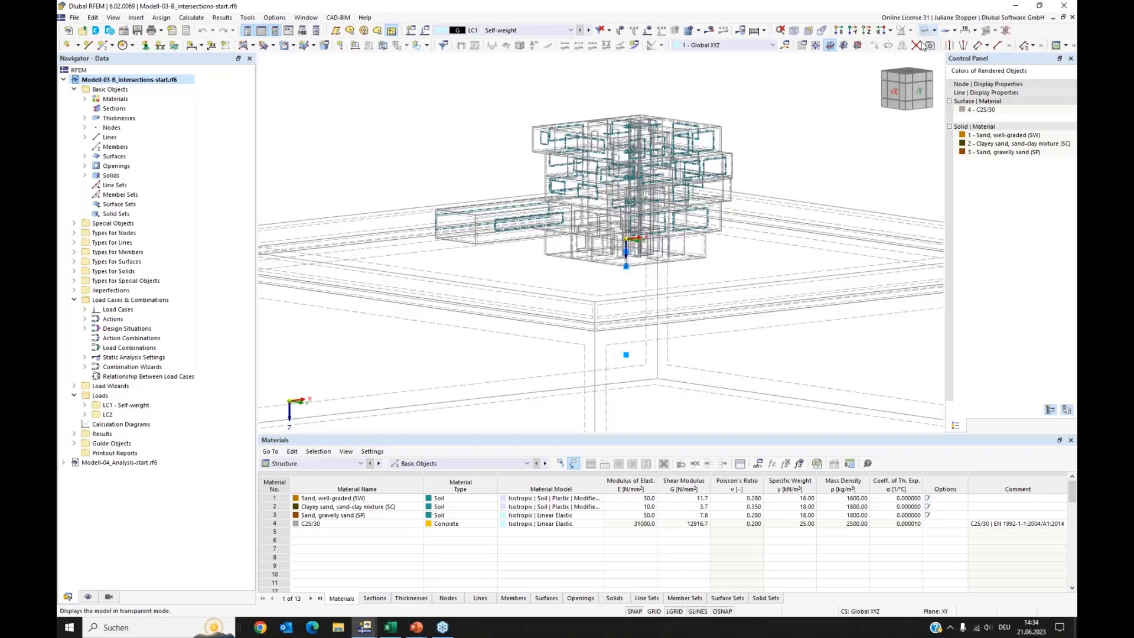
ctrl+middle_drag(580, 273, 609, 288)
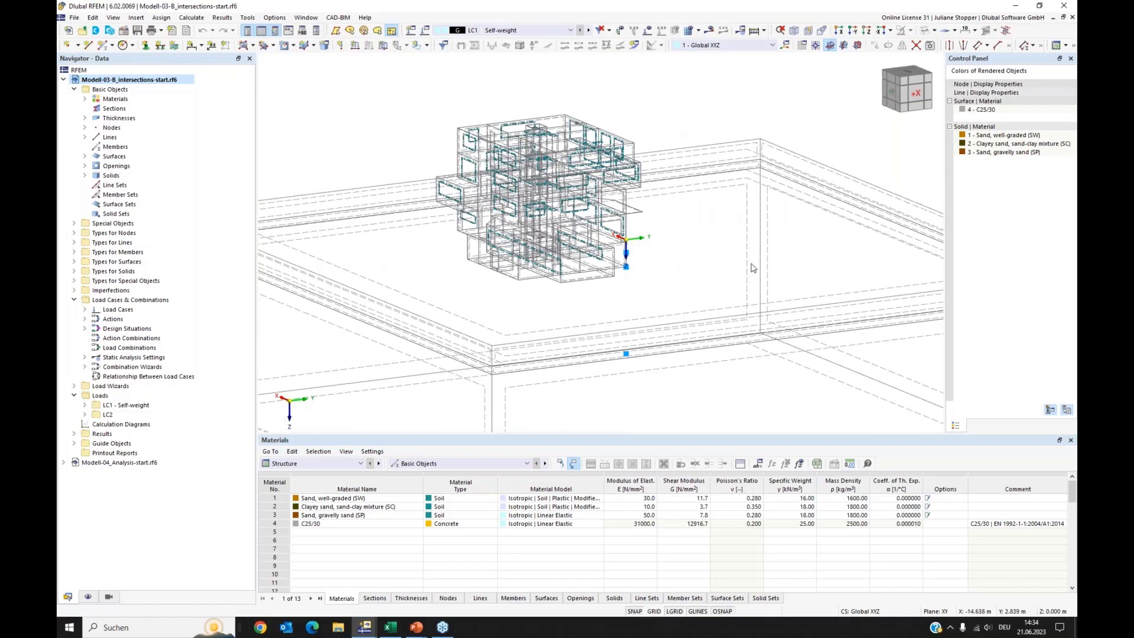
ctrl+middle_drag(760, 262, 620, 279)
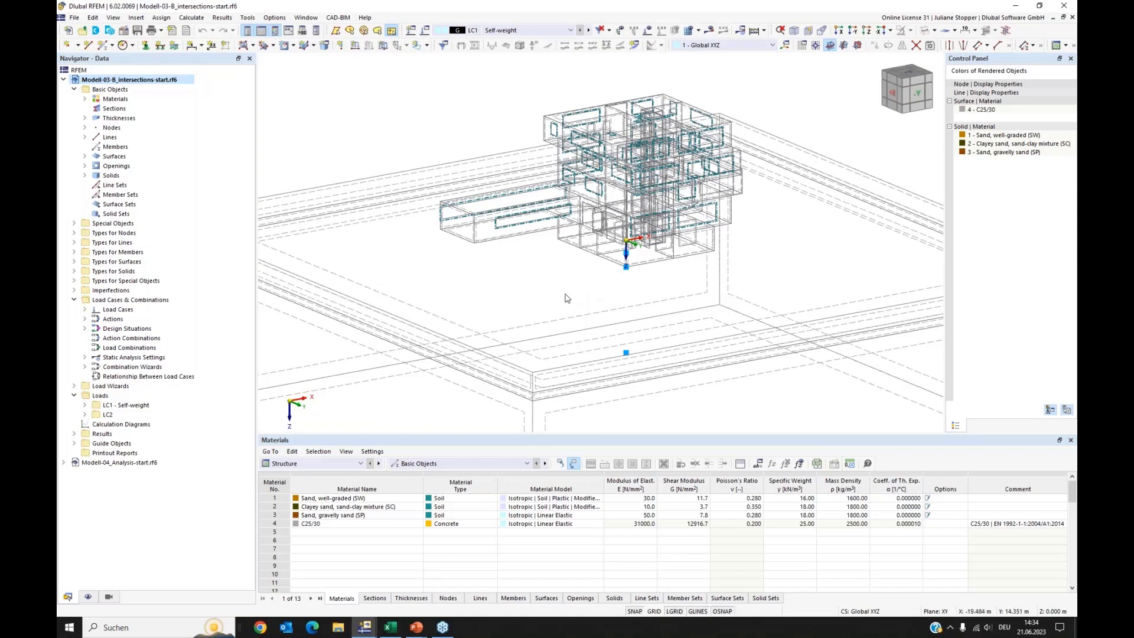
Extrude the basement floor slab surface into a solid with a height of -2.98 m.
scroll(644, 273, up, 4)
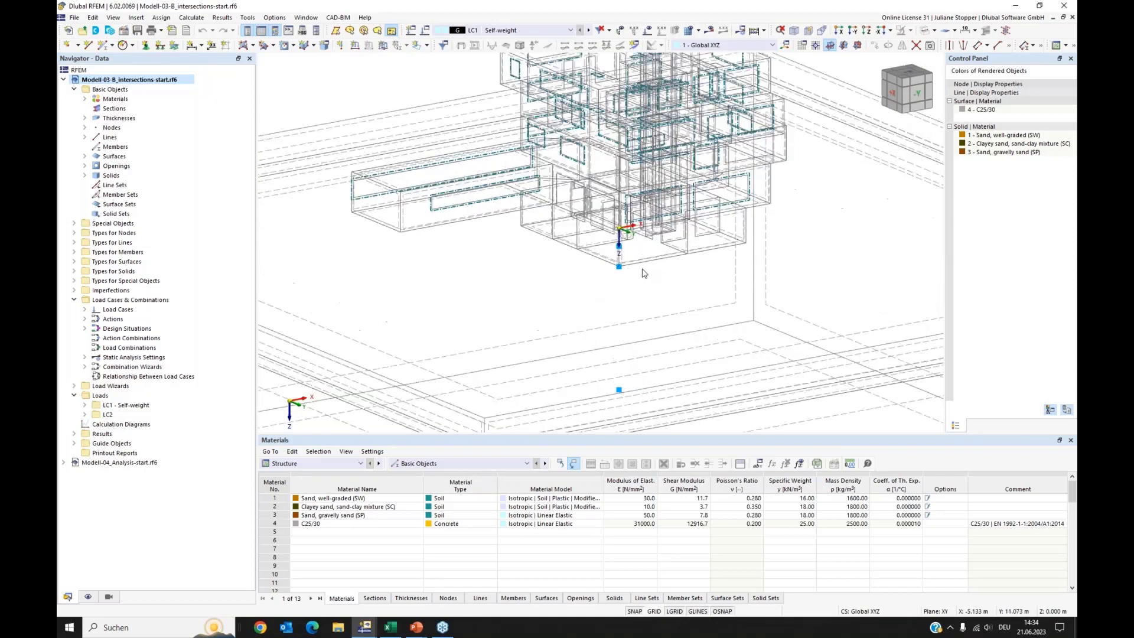
scroll(561, 248, up, 1)
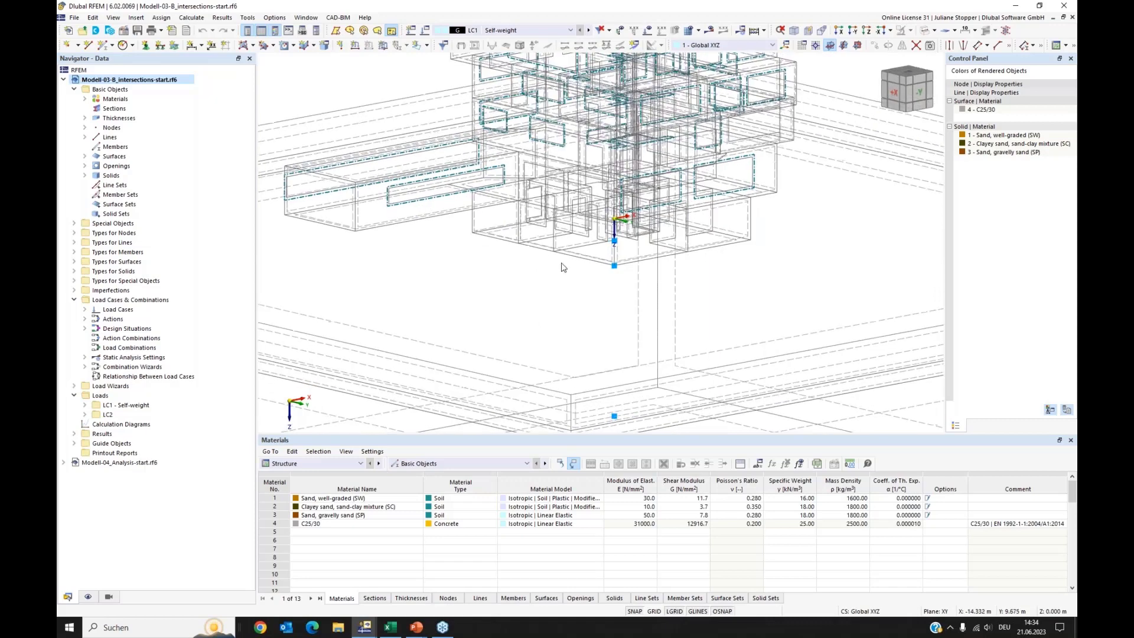
scroll(564, 247, up, 2)
scroll(564, 247, up, 1)
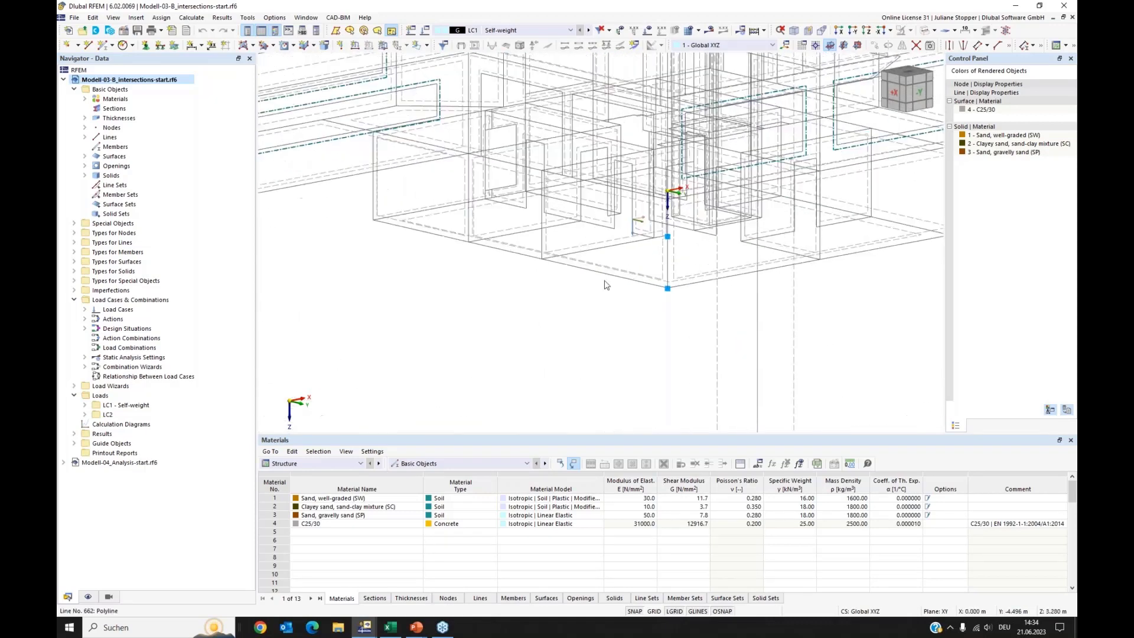
scroll(444, 262, up, 2)
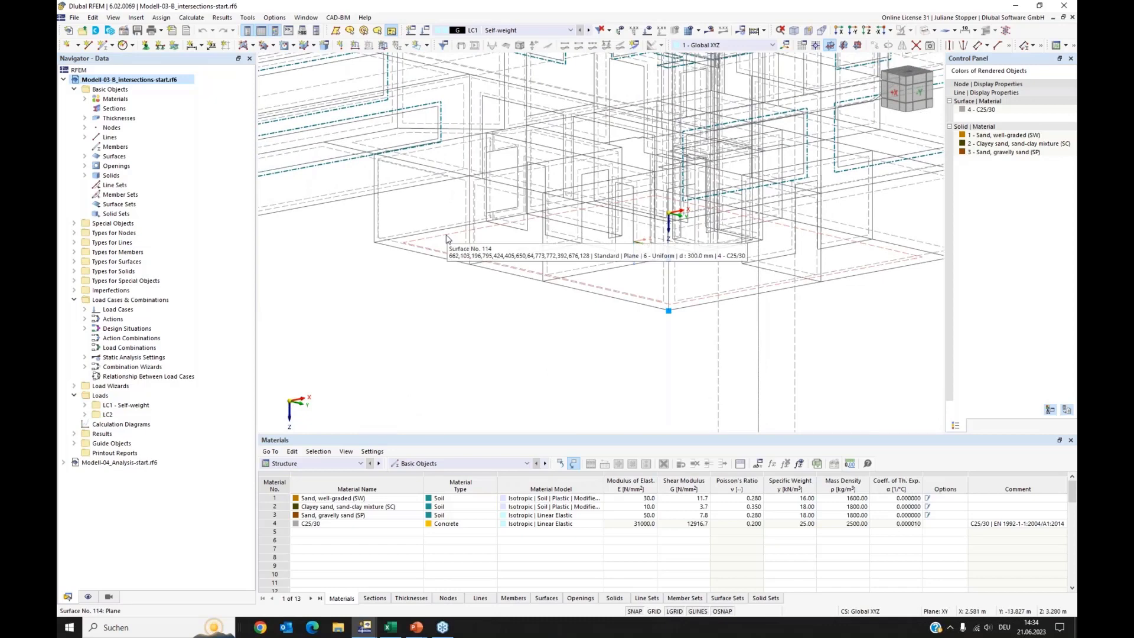
right_click(447, 238)
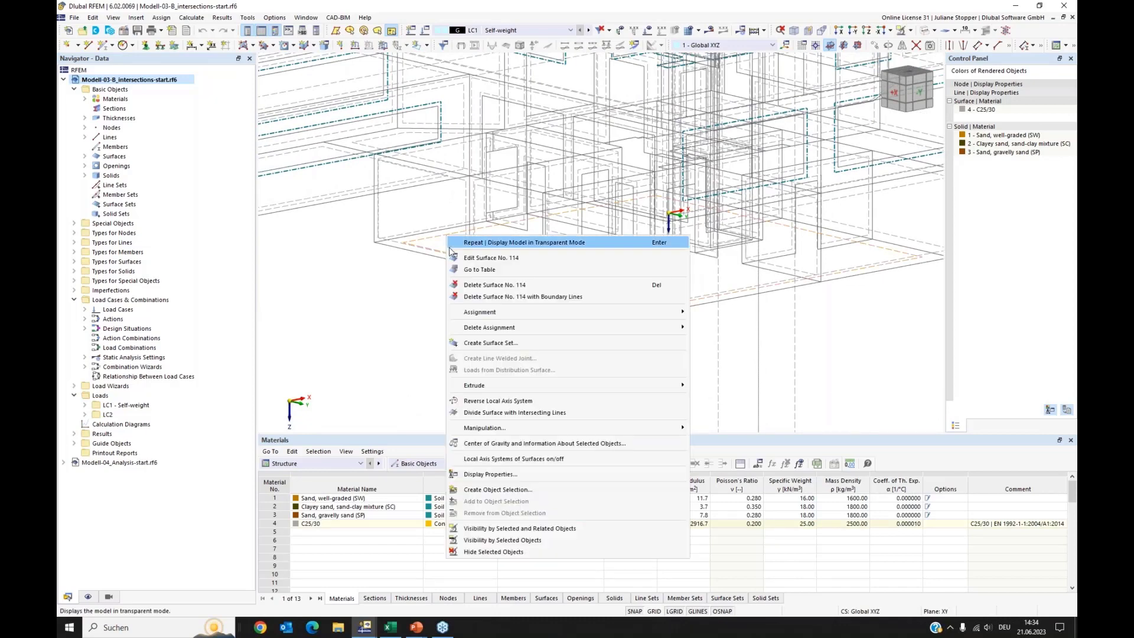
mouse_move(513, 392)
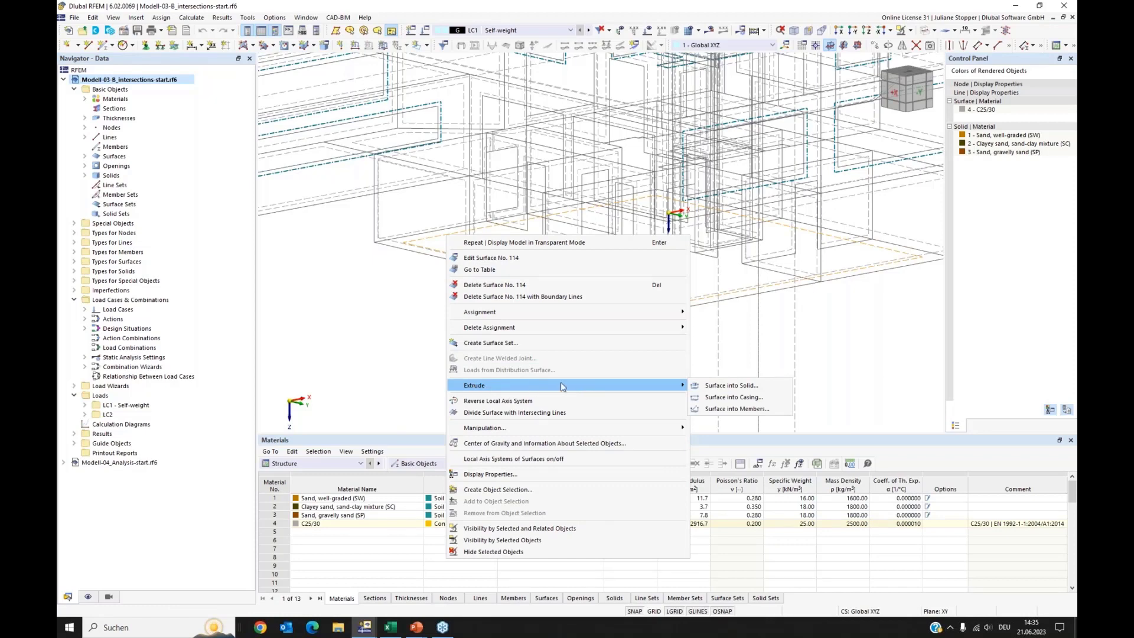
click(709, 389)
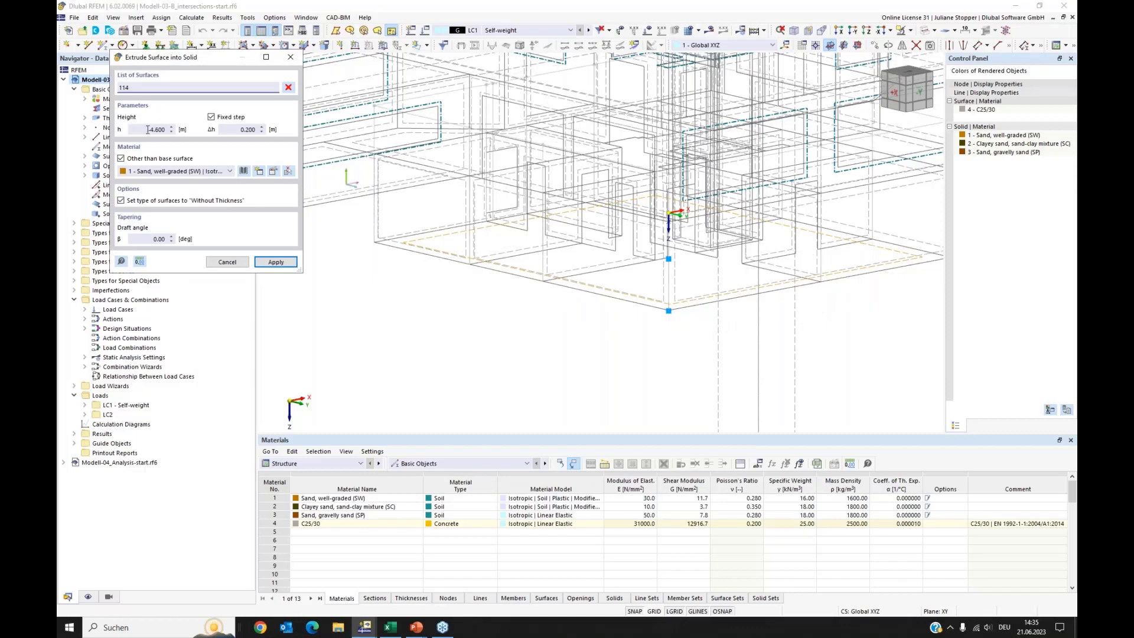
drag(146, 130, 174, 132)
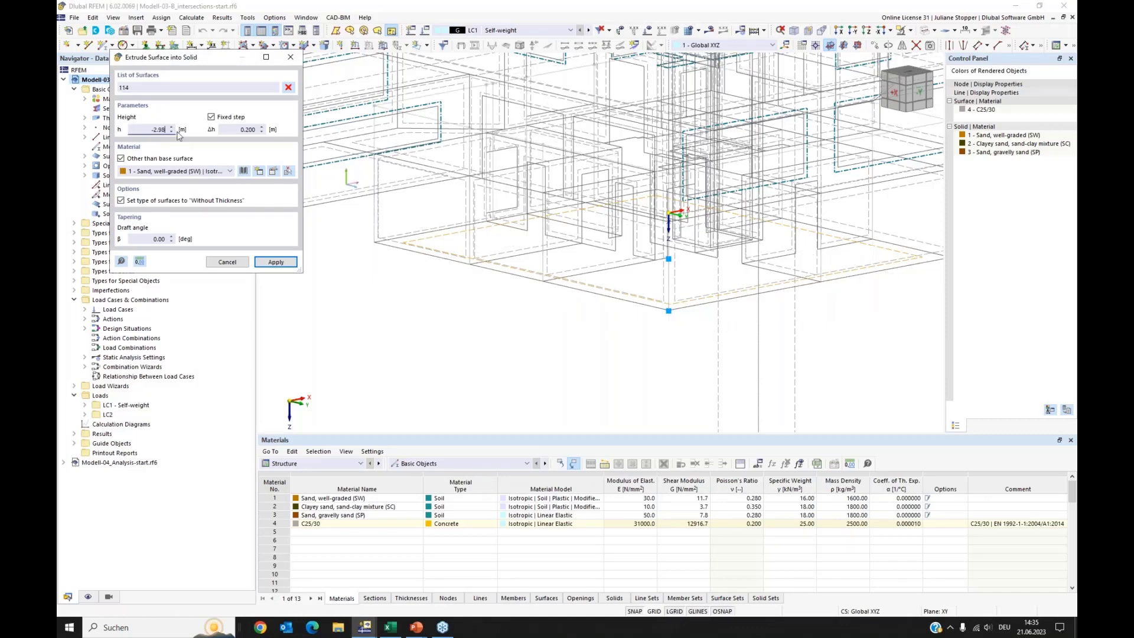
click(290, 265)
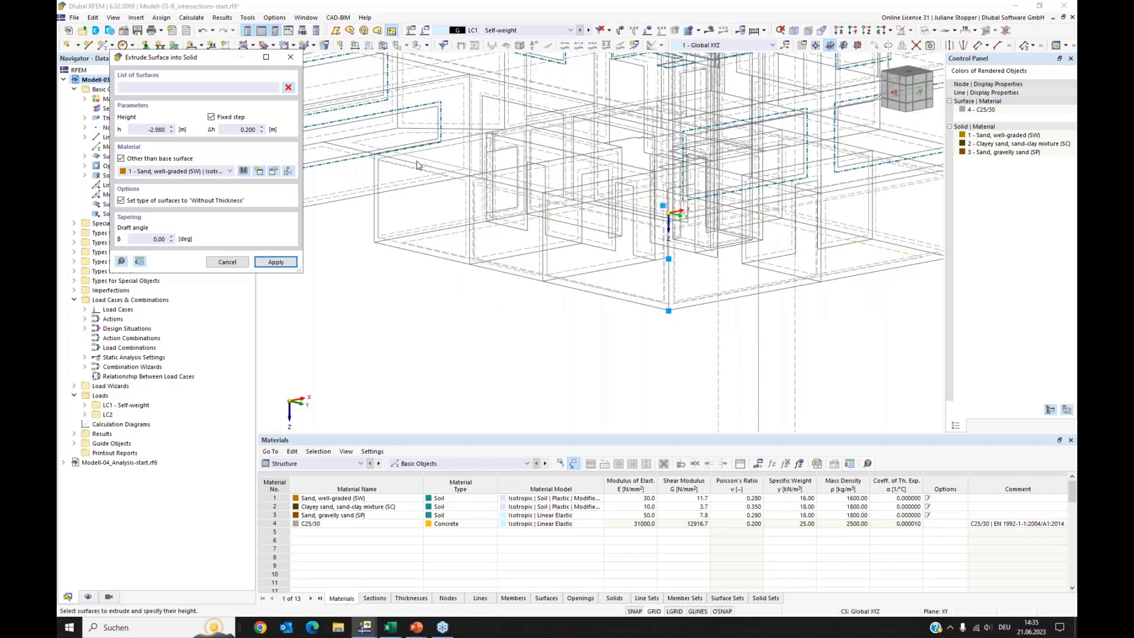
click(290, 57)
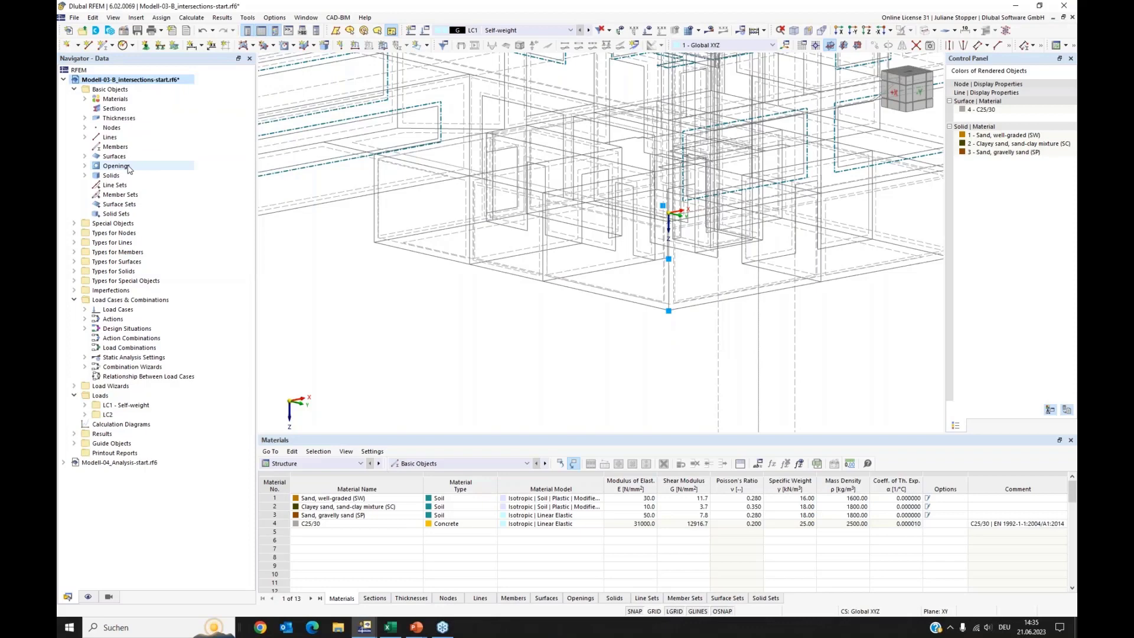
Change the solid type of the extruded basement solid from Standard to Intersection and accept regenerating the affected solids.
click(85, 176)
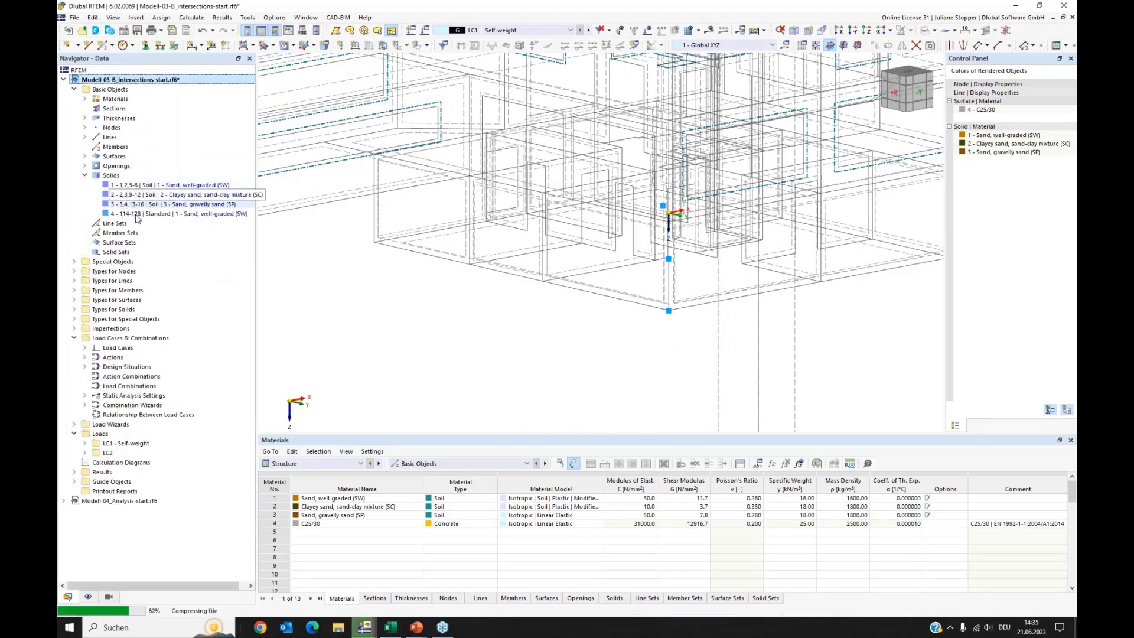
click(125, 214)
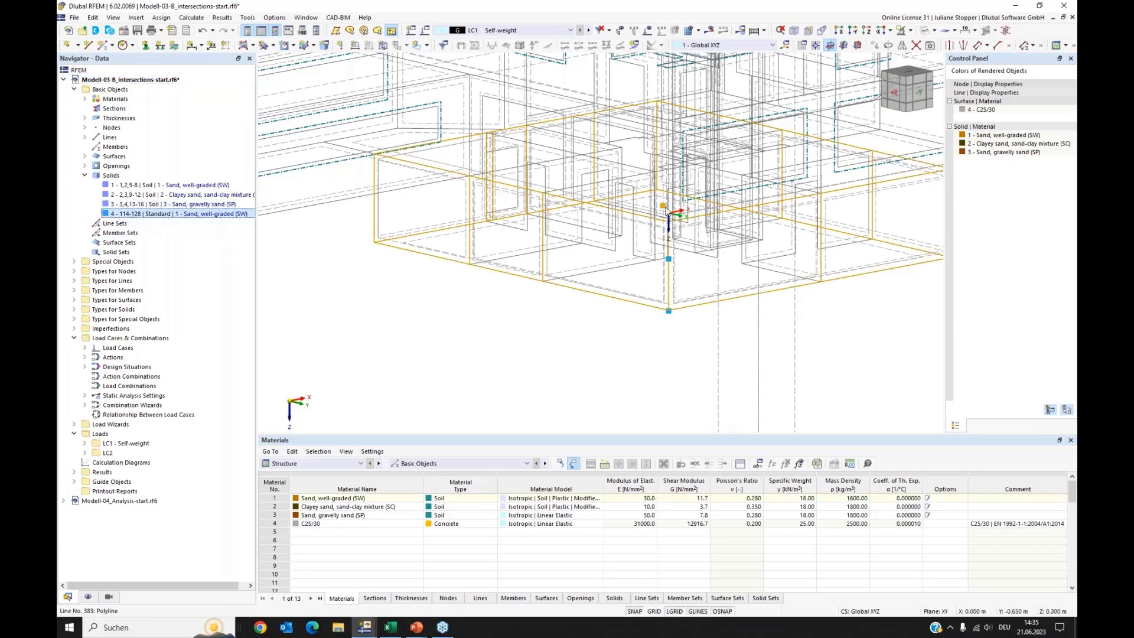
scroll(467, 278, down, 3)
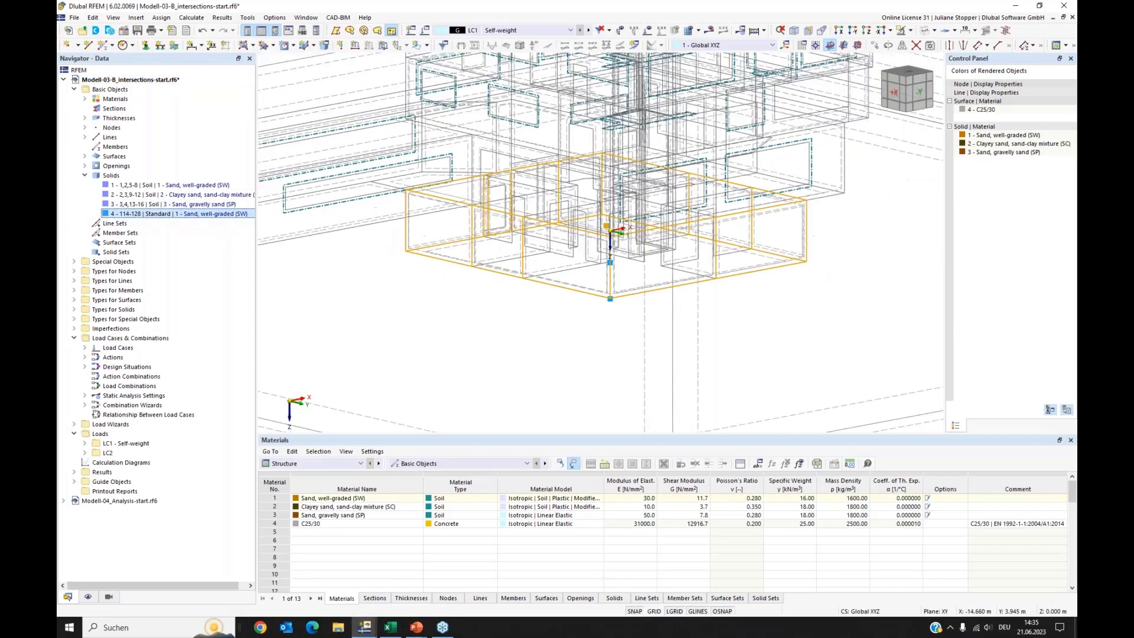
ctrl+middle_drag(452, 289, 452, 278)
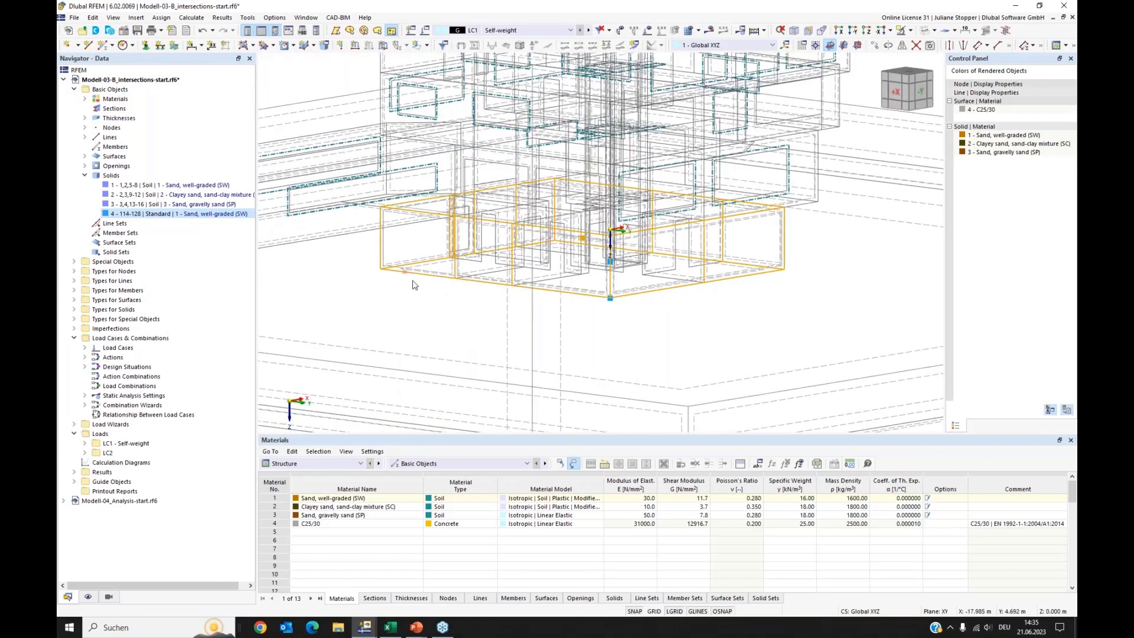
right_click(139, 216)
click(162, 222)
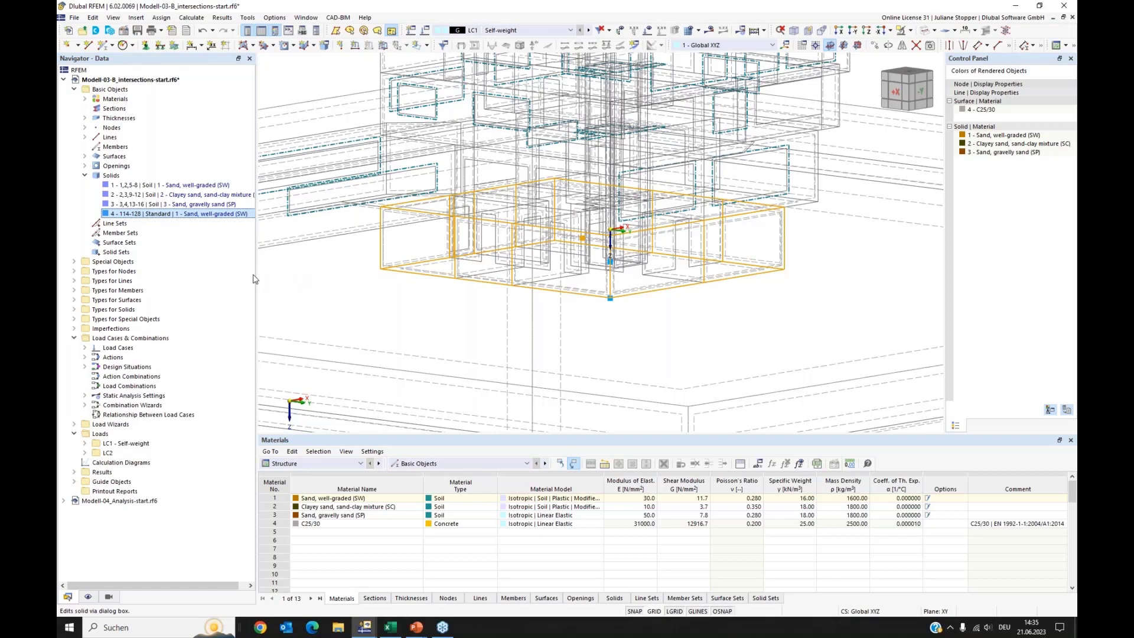
click(266, 170)
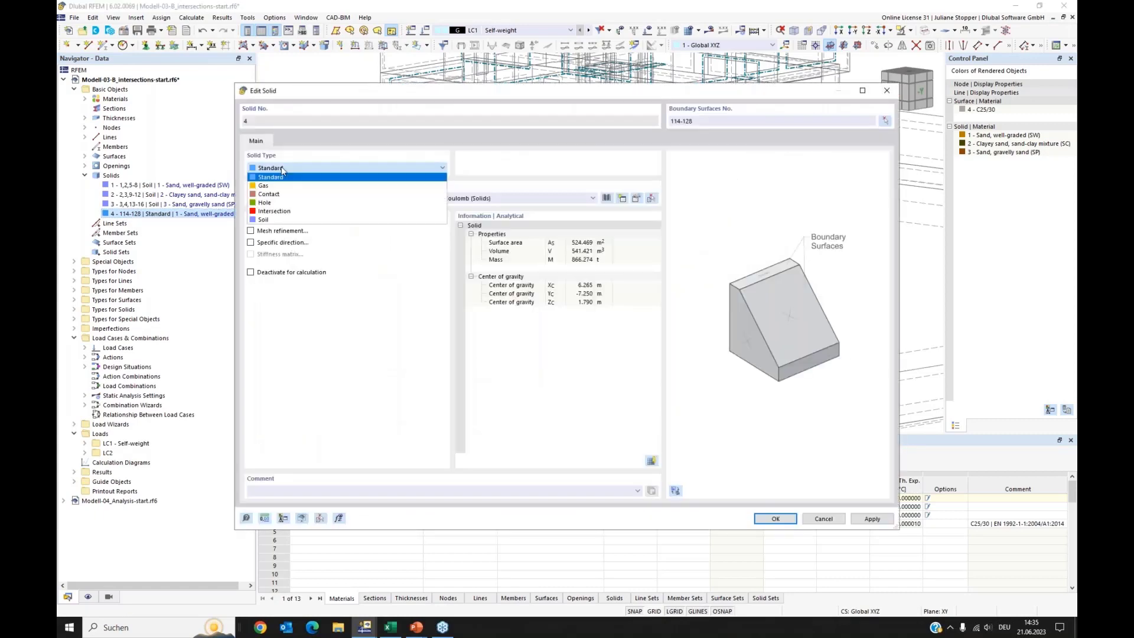
click(275, 211)
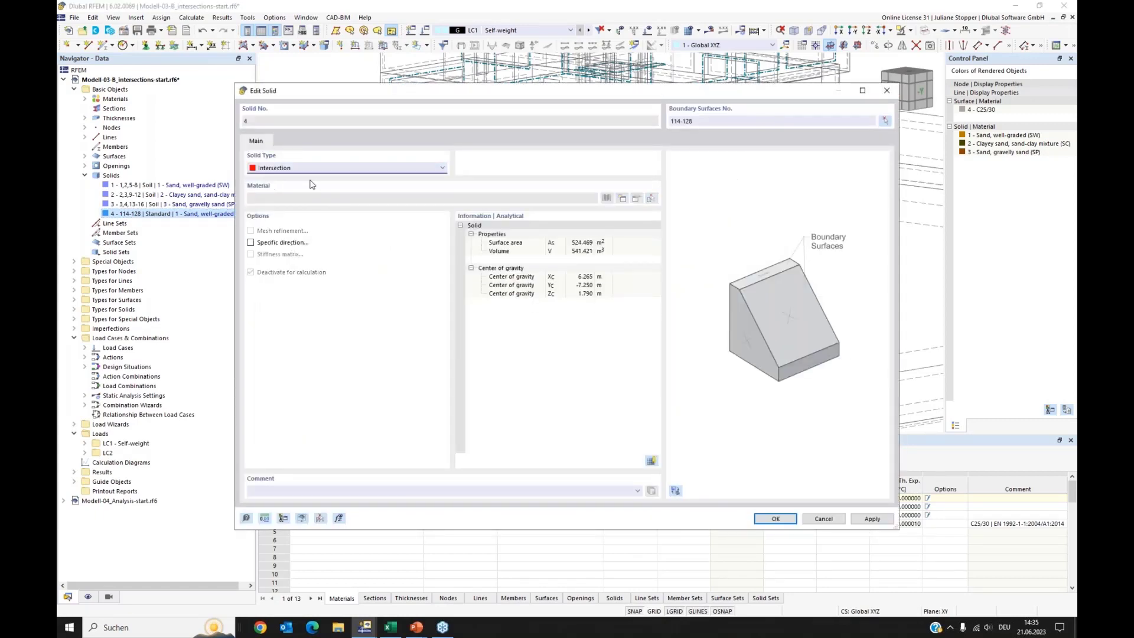
click(768, 518)
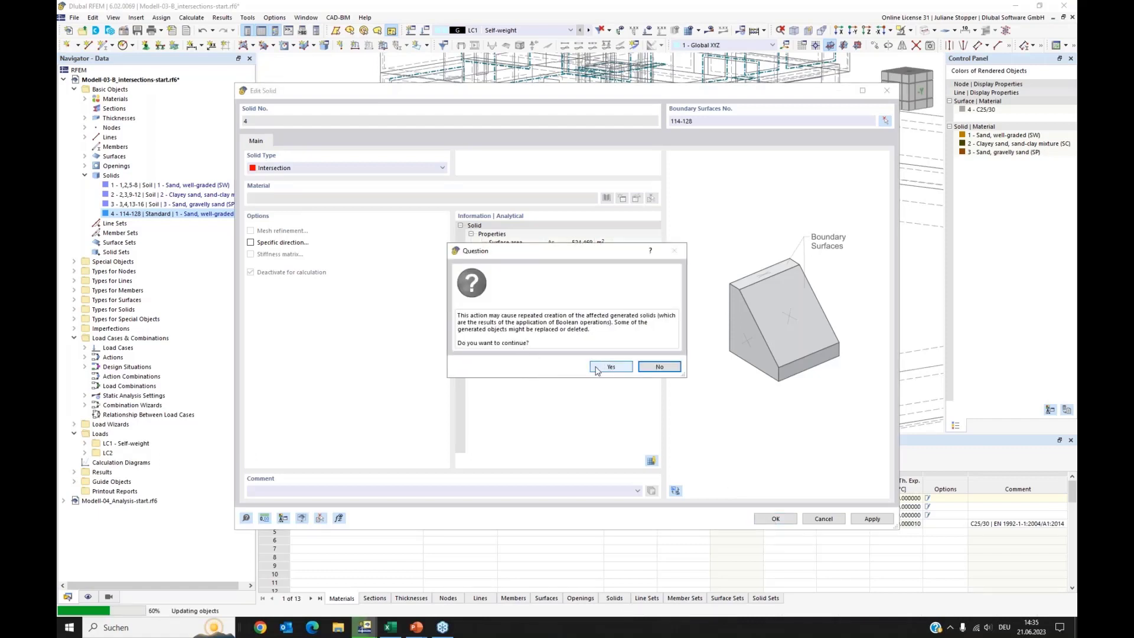
click(597, 368)
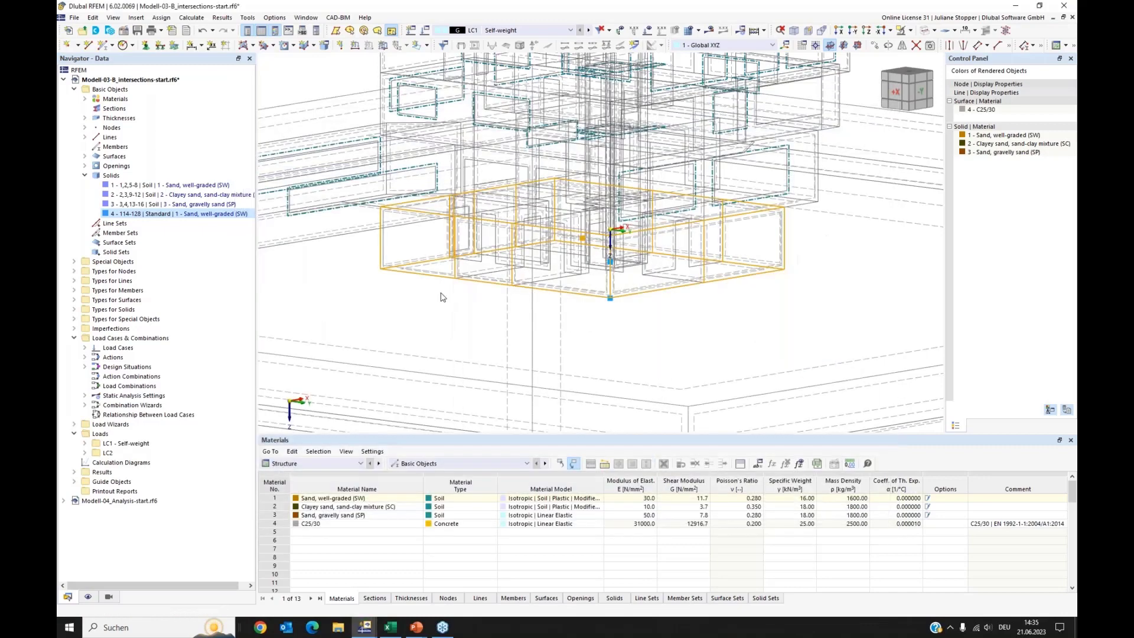
Select the overlapping soil solids together with the basement intersection solid and cut them by solid intersections.
scroll(446, 297, down, 3)
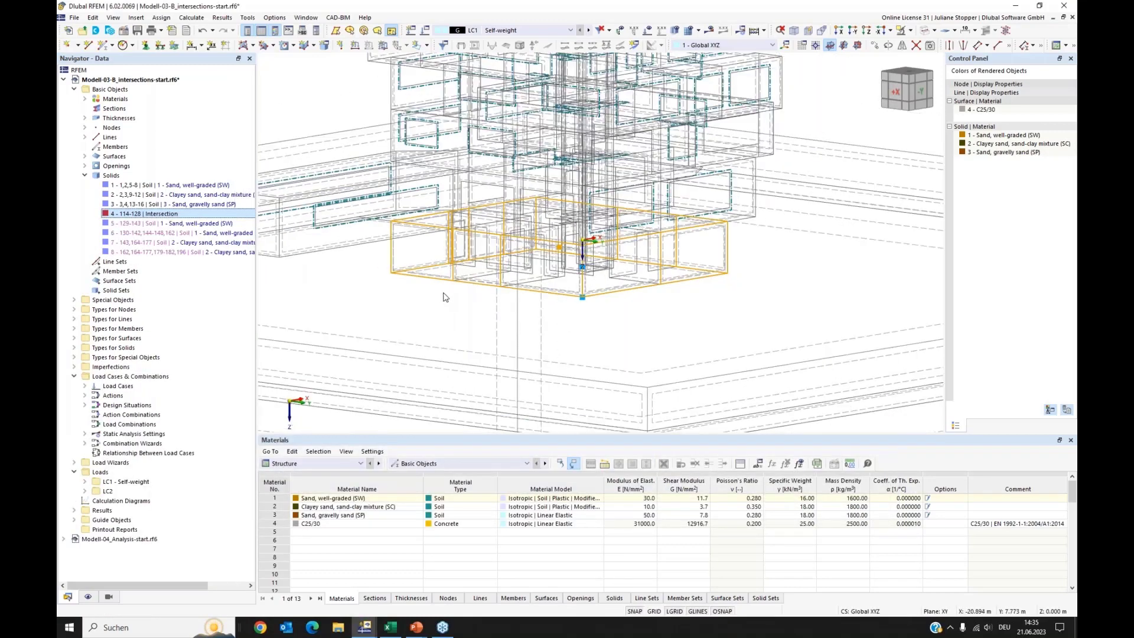
drag(704, 248, 451, 321)
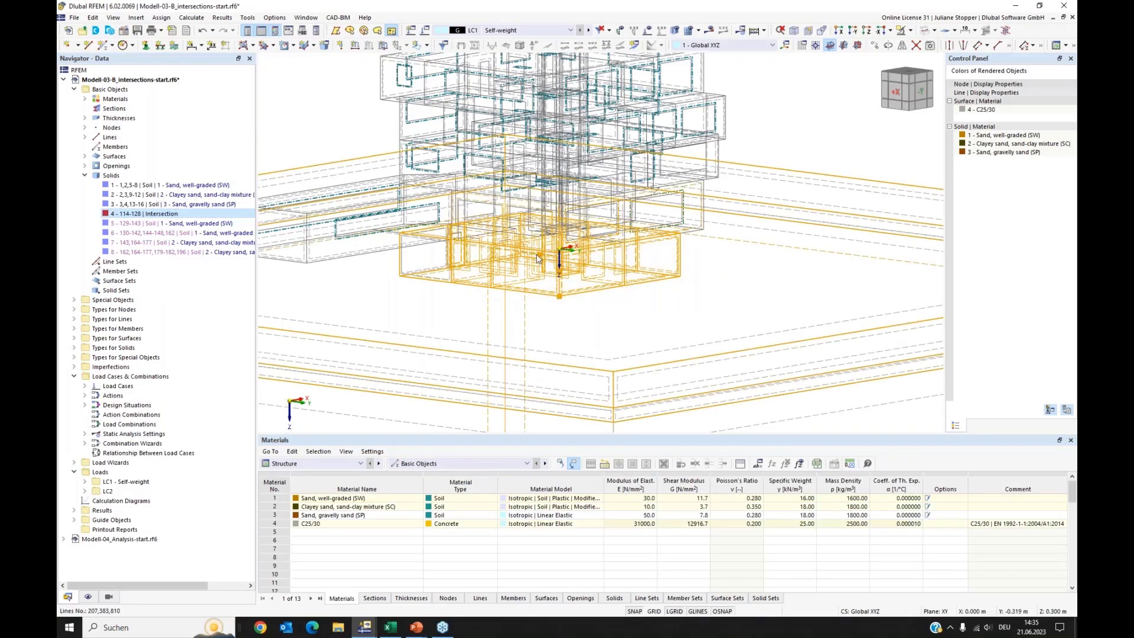
scroll(557, 257, up, 4)
right_click(546, 261)
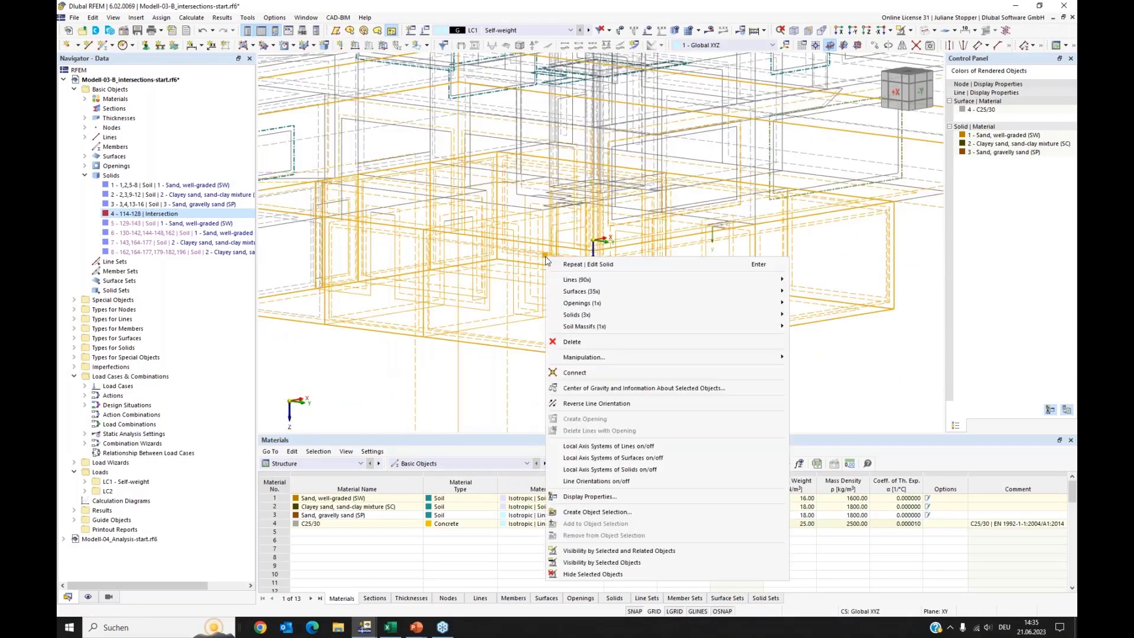
mouse_move(628, 321)
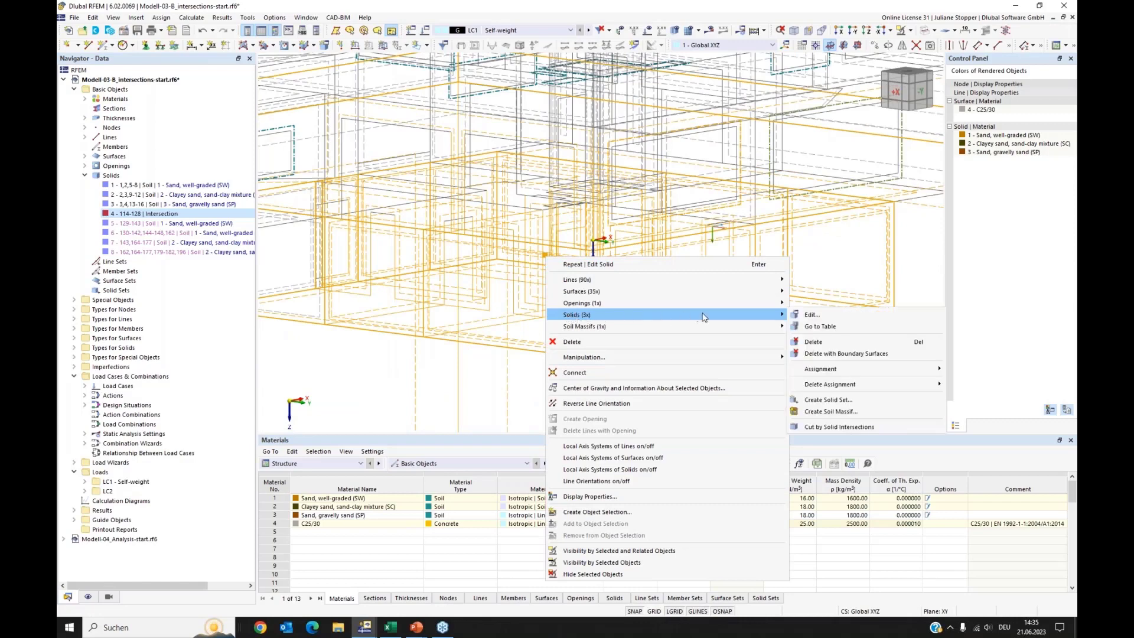
click(879, 431)
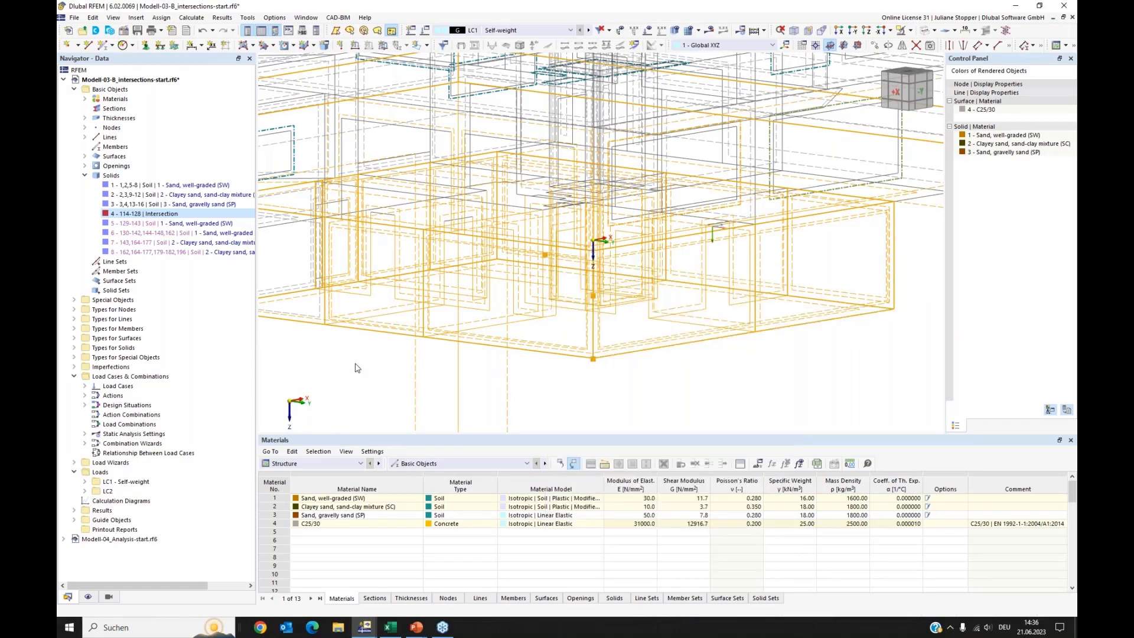
Examine the soil solids produced by the cut, highlighting each in the model to identify the pieces inside the basement.
scroll(452, 332, down, 5)
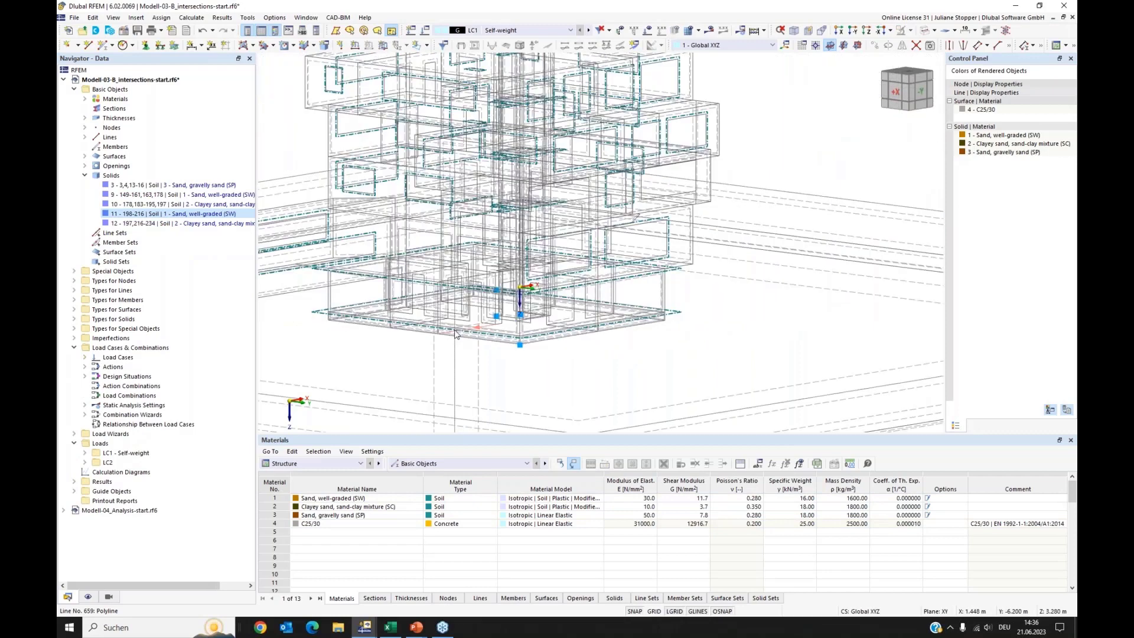
middle_drag(355, 341, 418, 331)
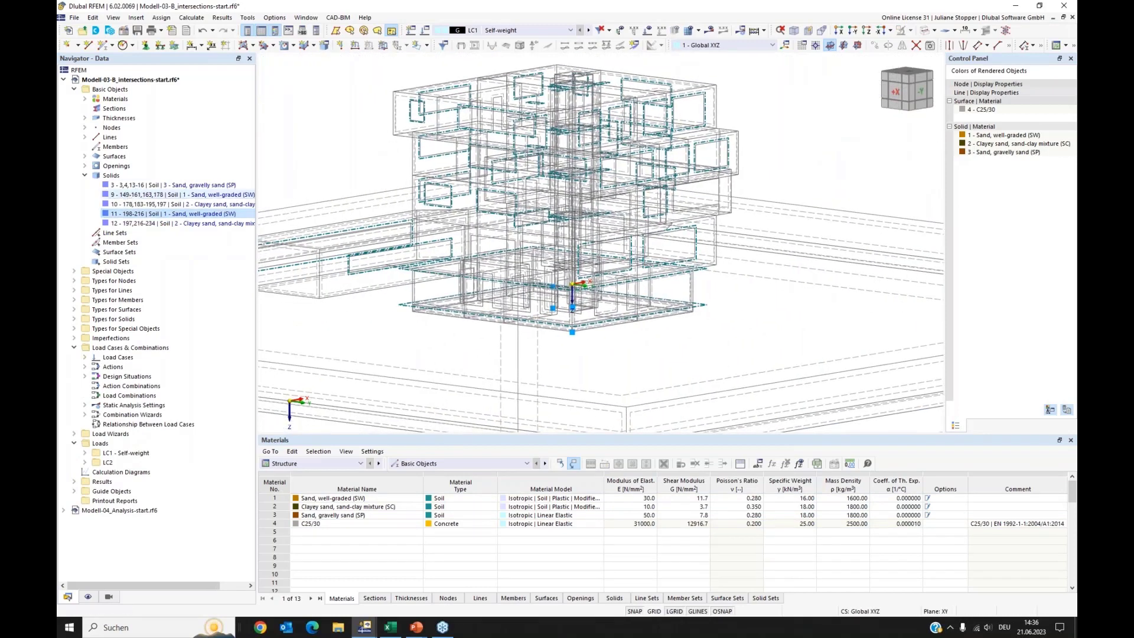
scroll(526, 248, down, 3)
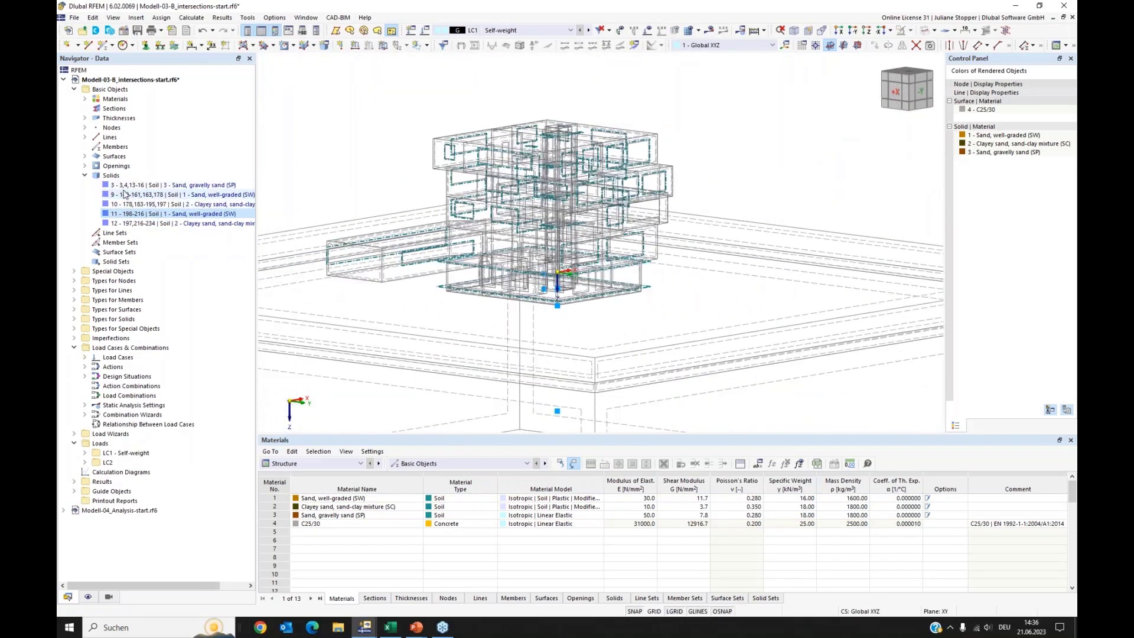
middle_drag(456, 190, 547, 159)
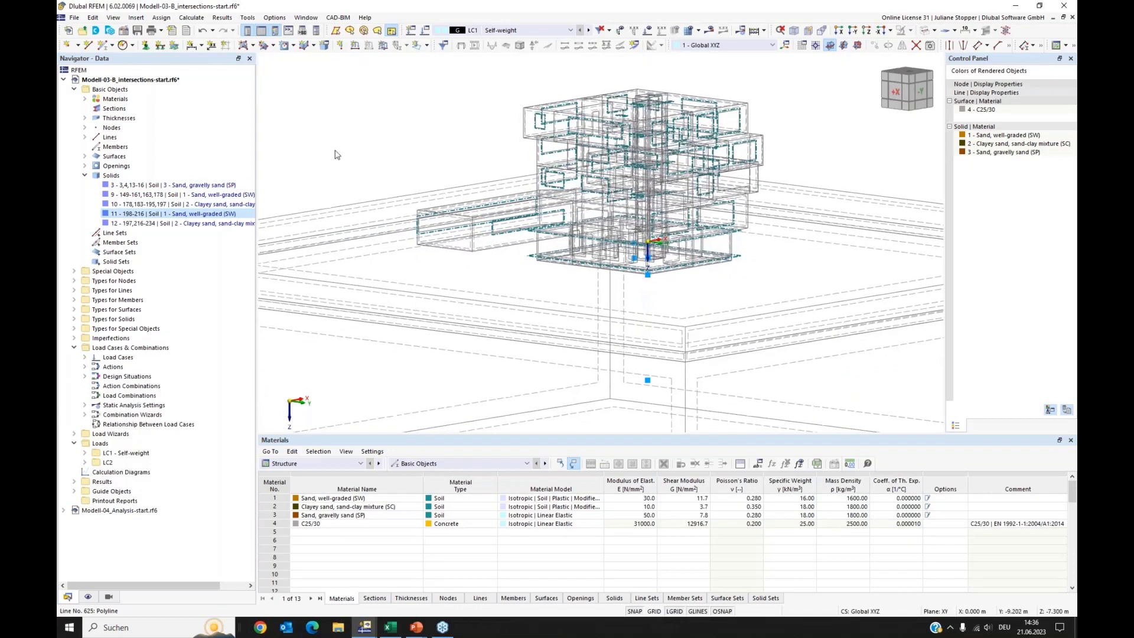
click(123, 185)
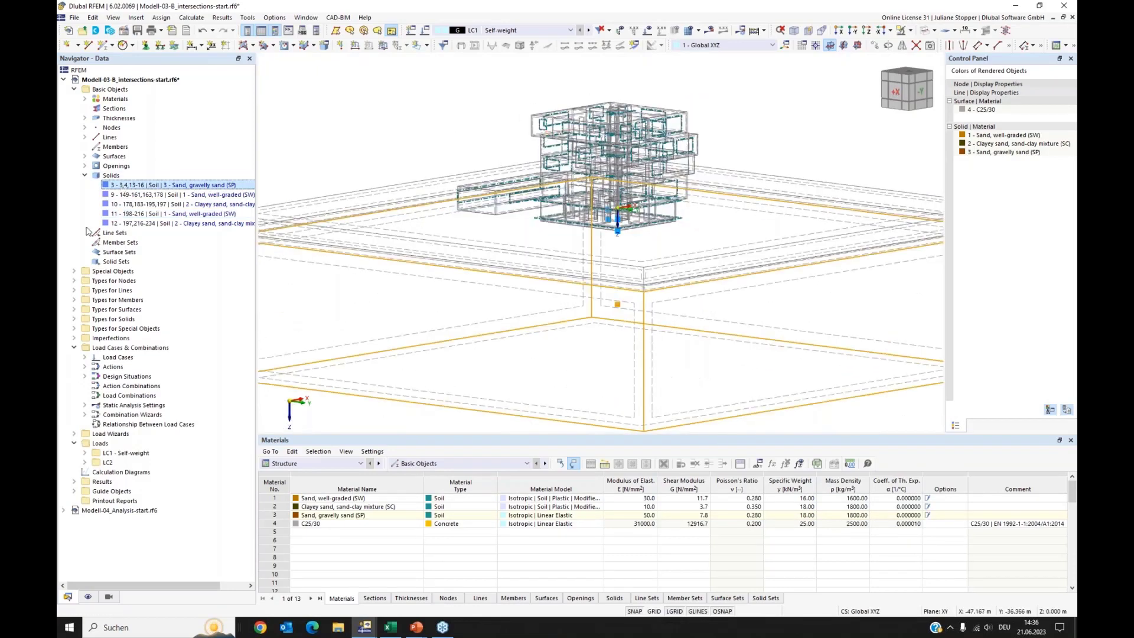
click(114, 216)
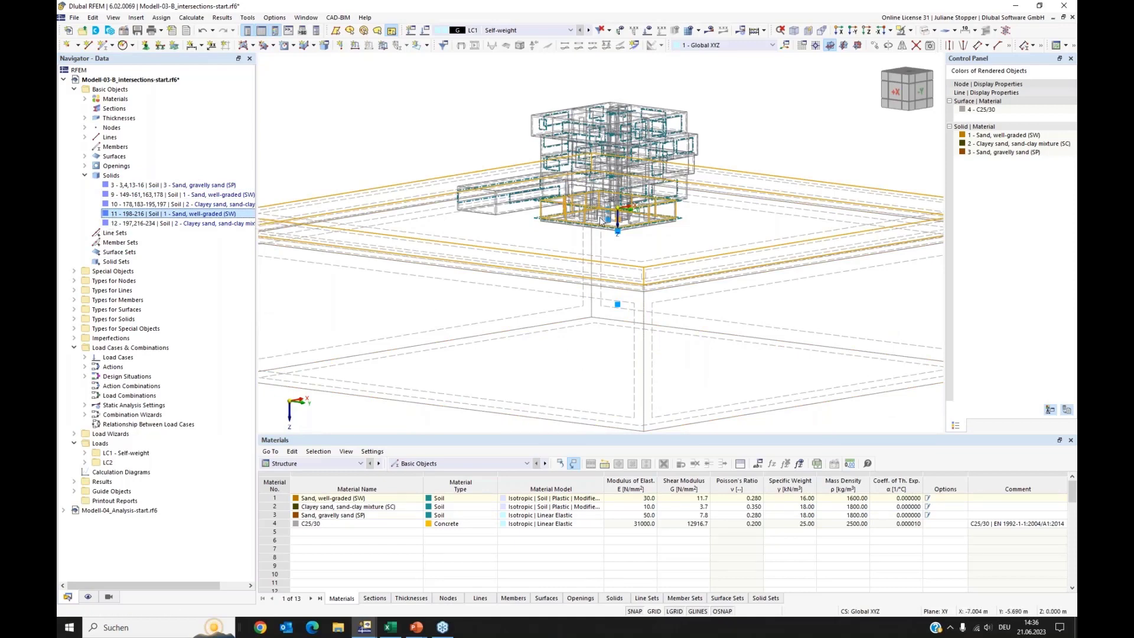
click(159, 225)
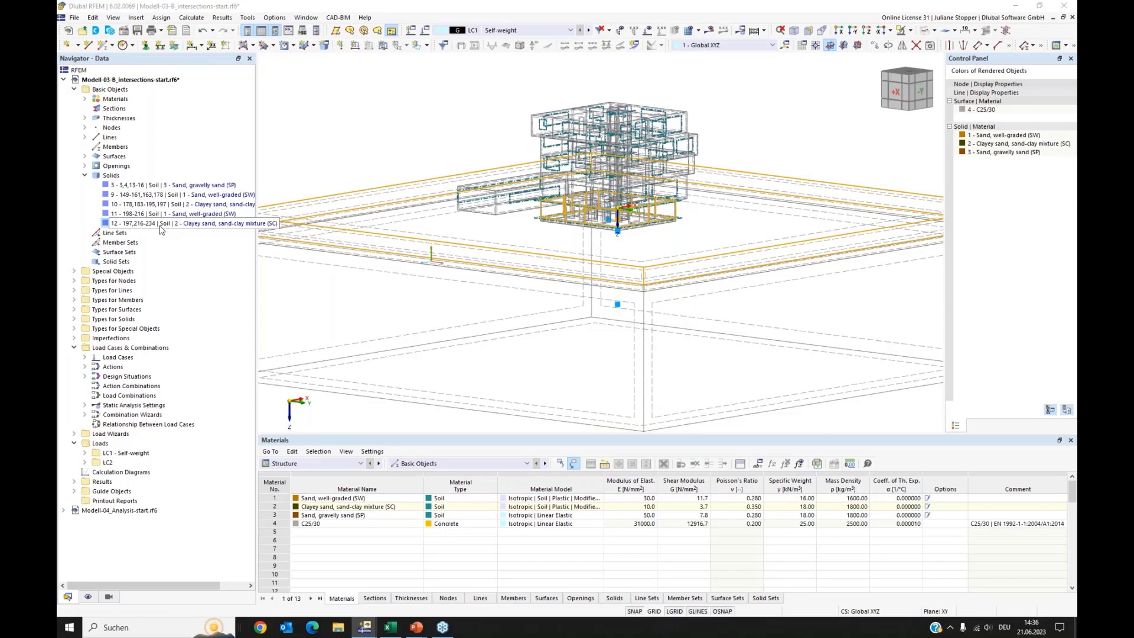
click(148, 197)
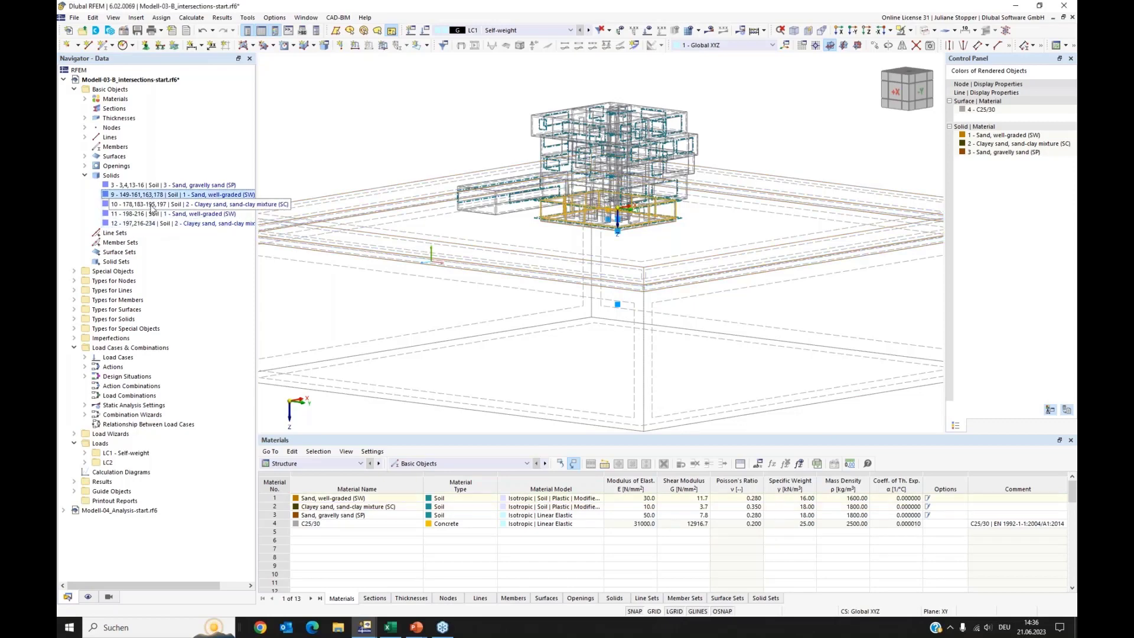
click(154, 204)
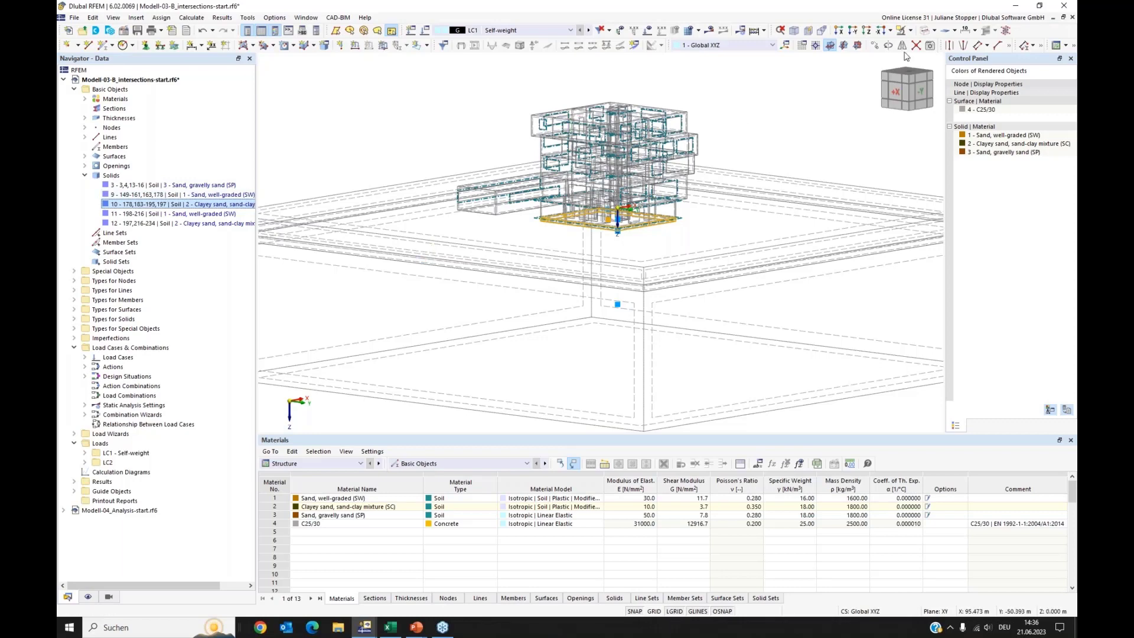
Switch the model to solid rendering and inspect the ground surface around the building.
click(926, 30)
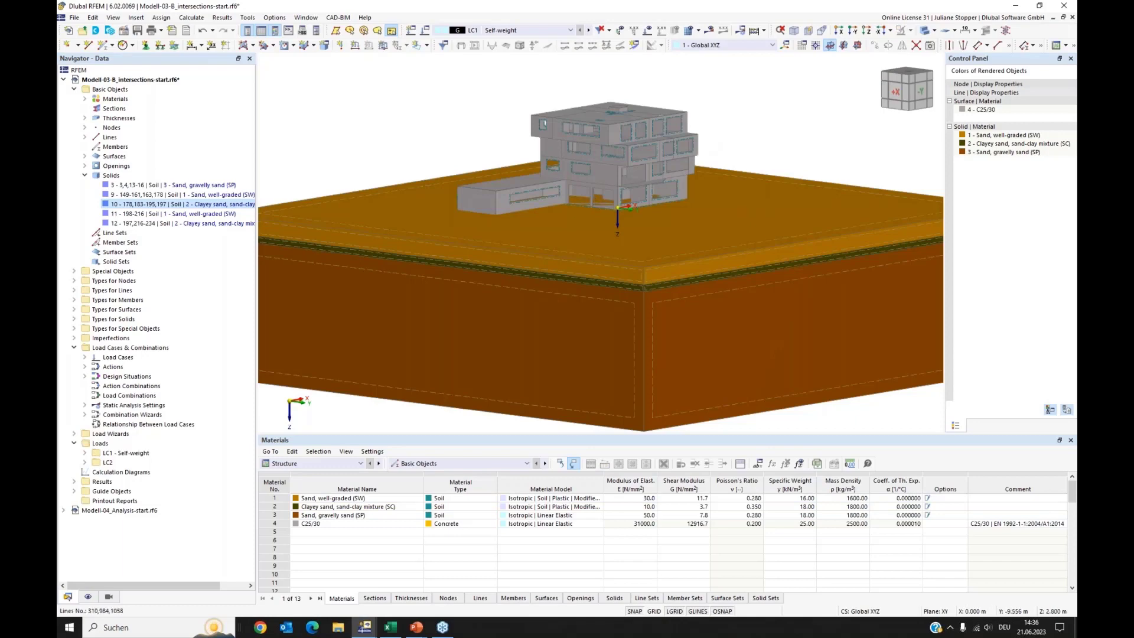
ctrl+middle_drag(579, 241, 593, 226)
scroll(573, 206, up, 1)
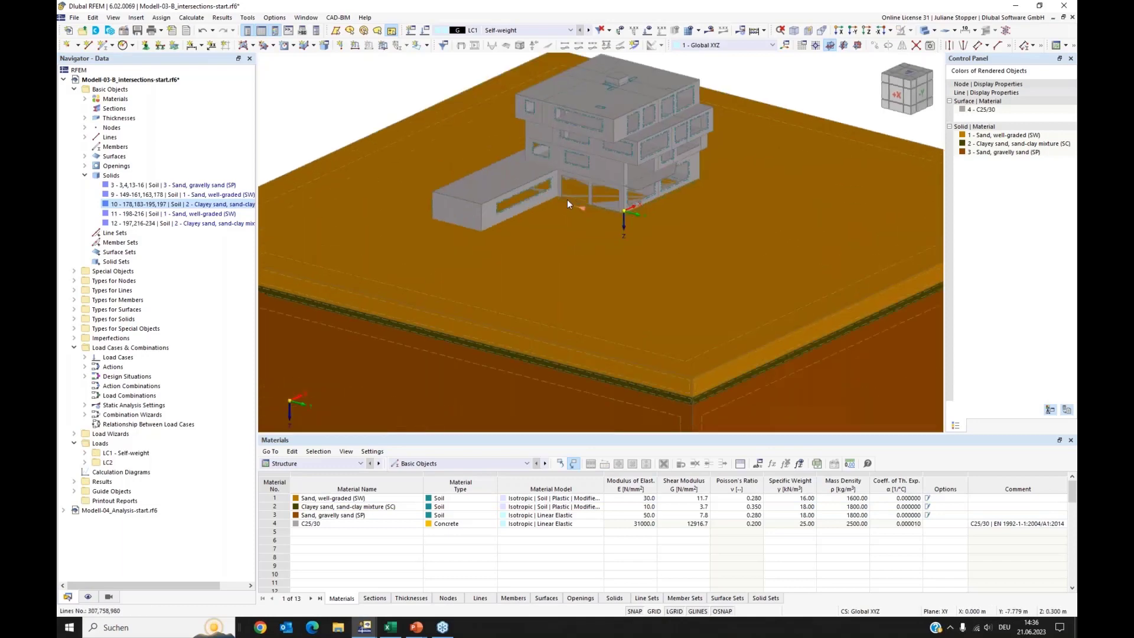
scroll(704, 202, down, 1)
ctrl+middle_drag(648, 242, 640, 229)
Delete the two soil solids inside the basement, nos. 9 and 10, together with their boundary surfaces.
ctrl+click(139, 196)
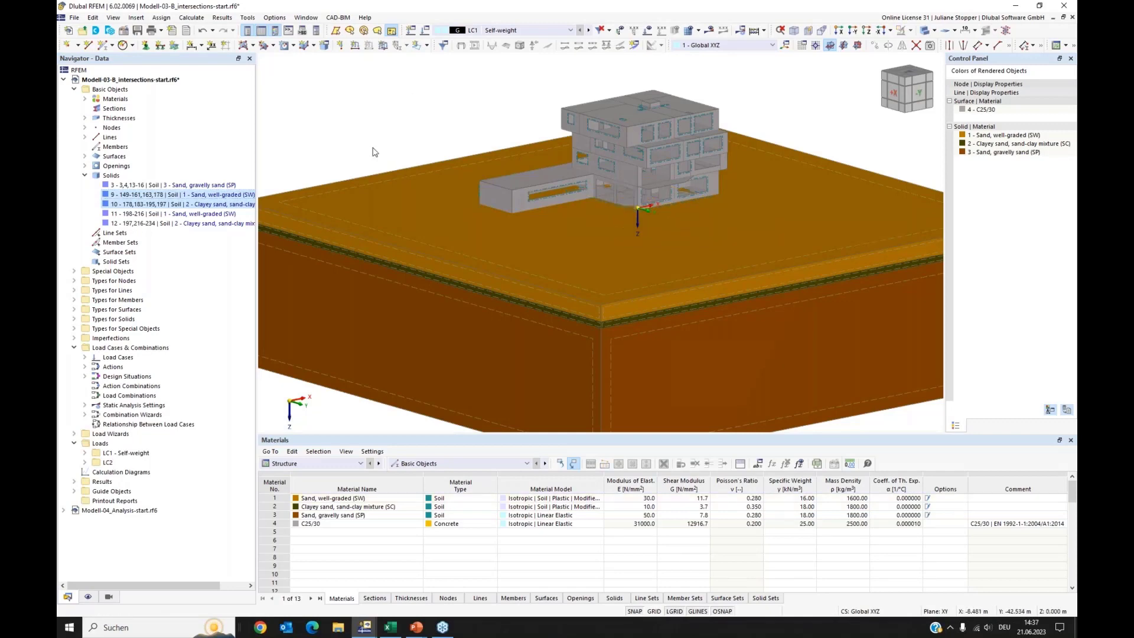
right_click(140, 195)
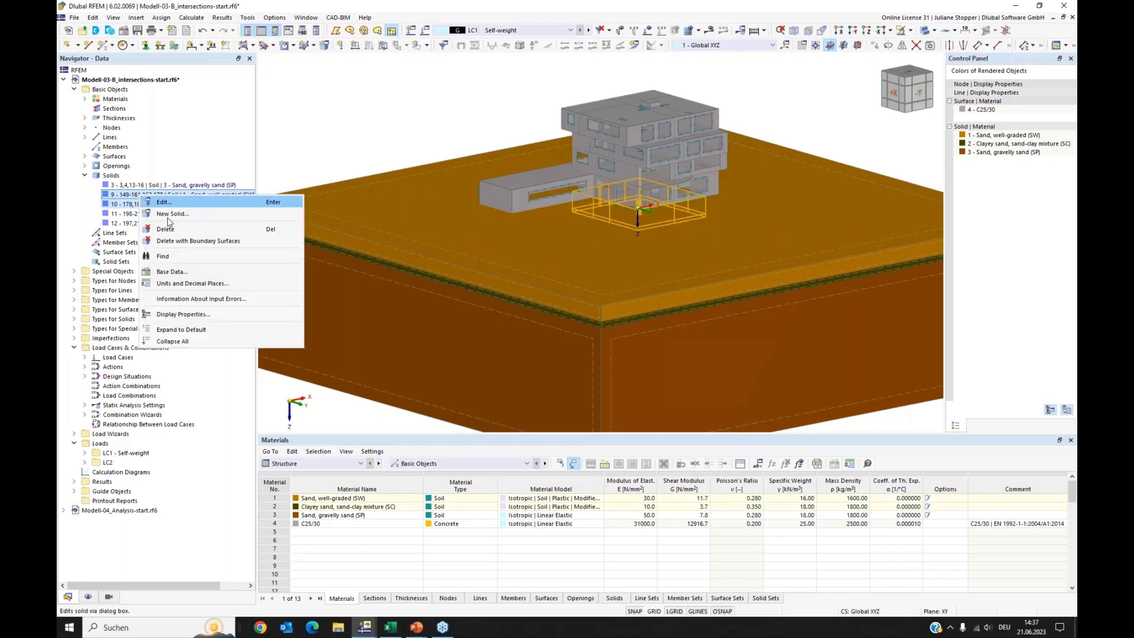
click(184, 241)
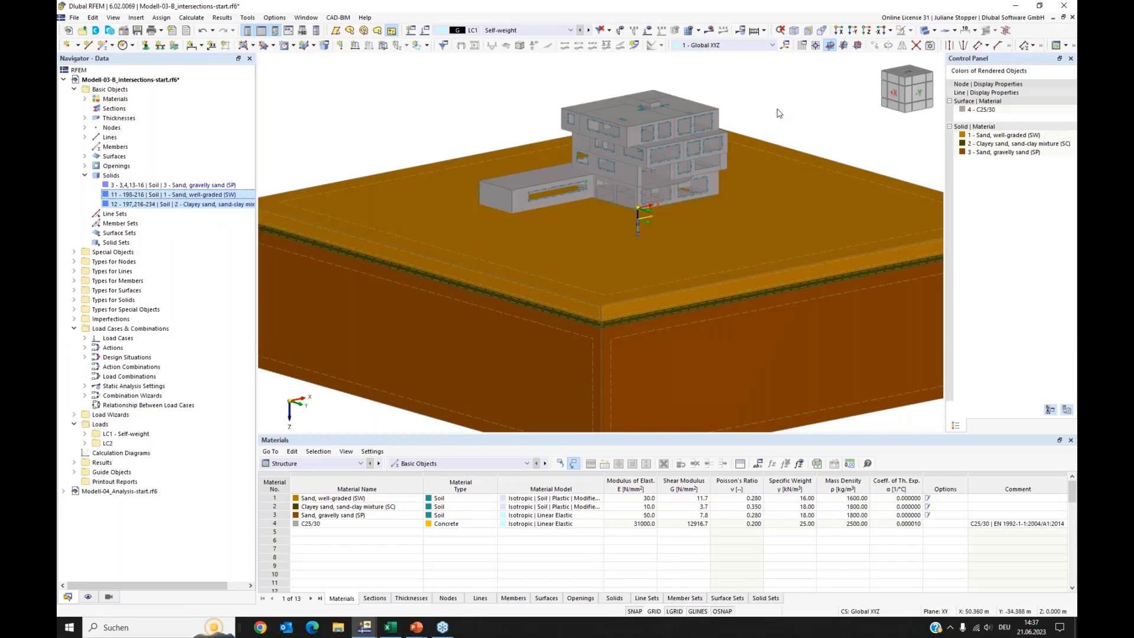
Switch the model to transparent rendering and check the remaining soil solids around the basement cutout.
click(927, 31)
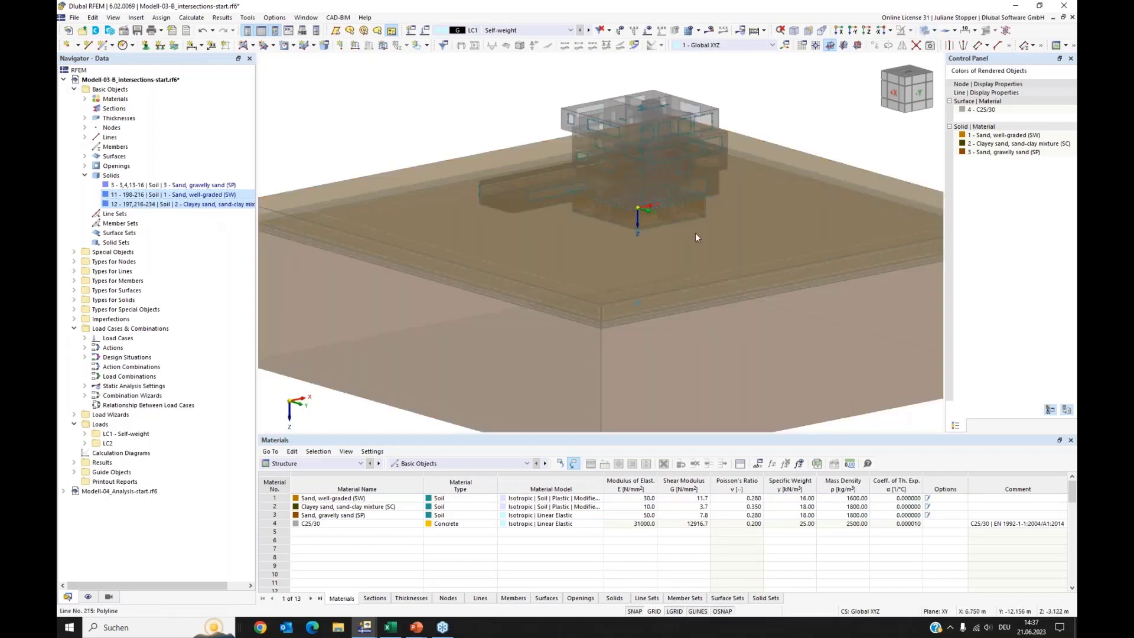
ctrl+middle_drag(669, 260, 645, 232)
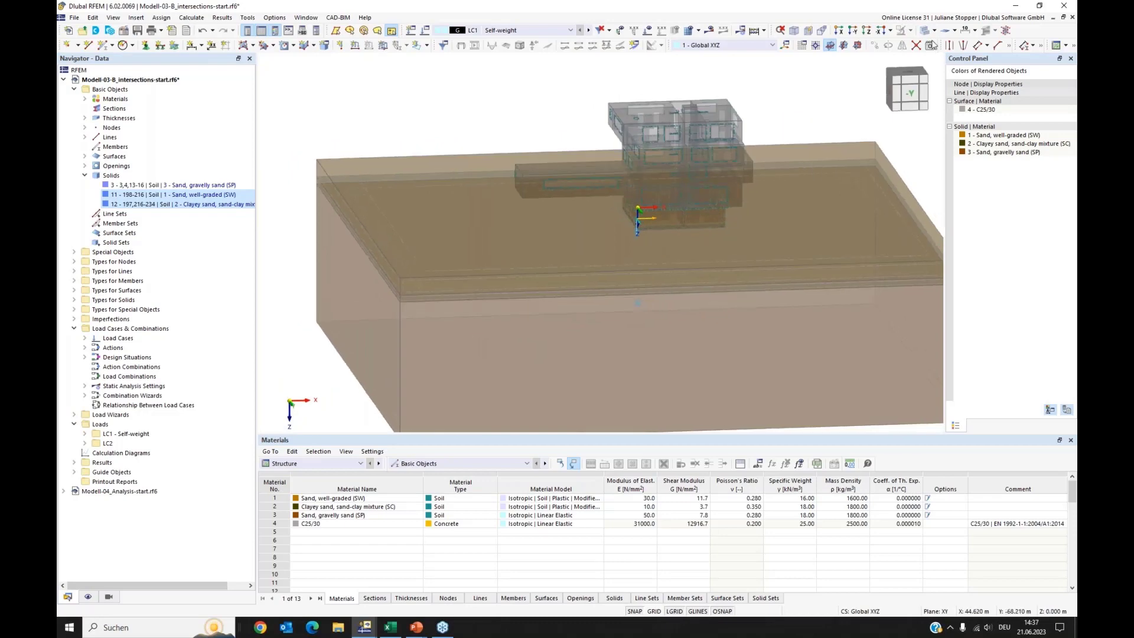
click(127, 195)
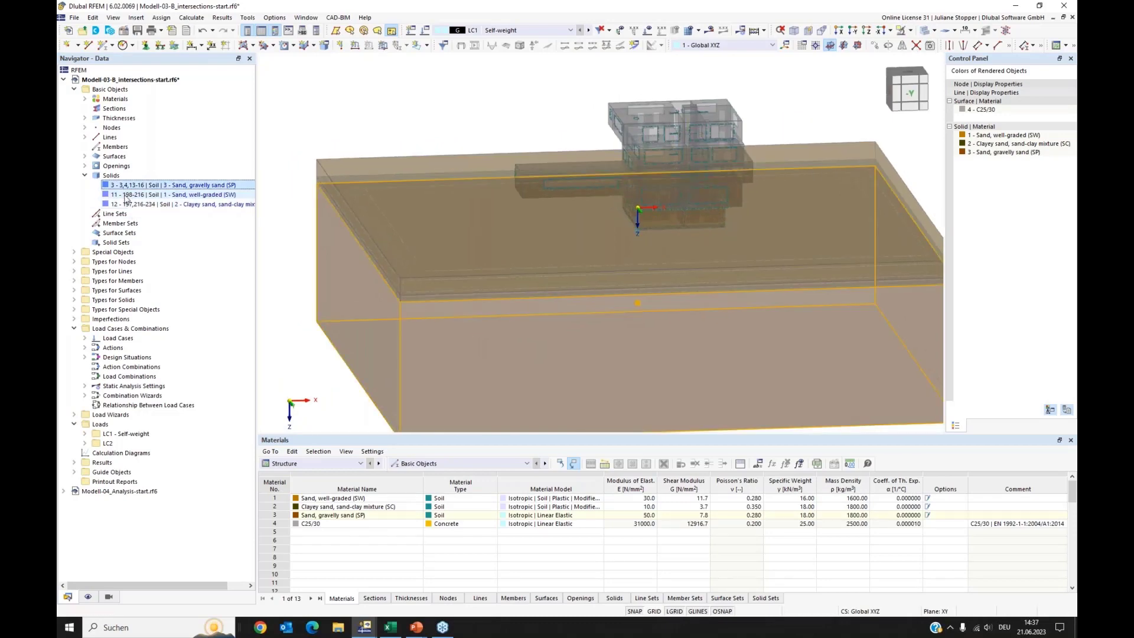
click(128, 204)
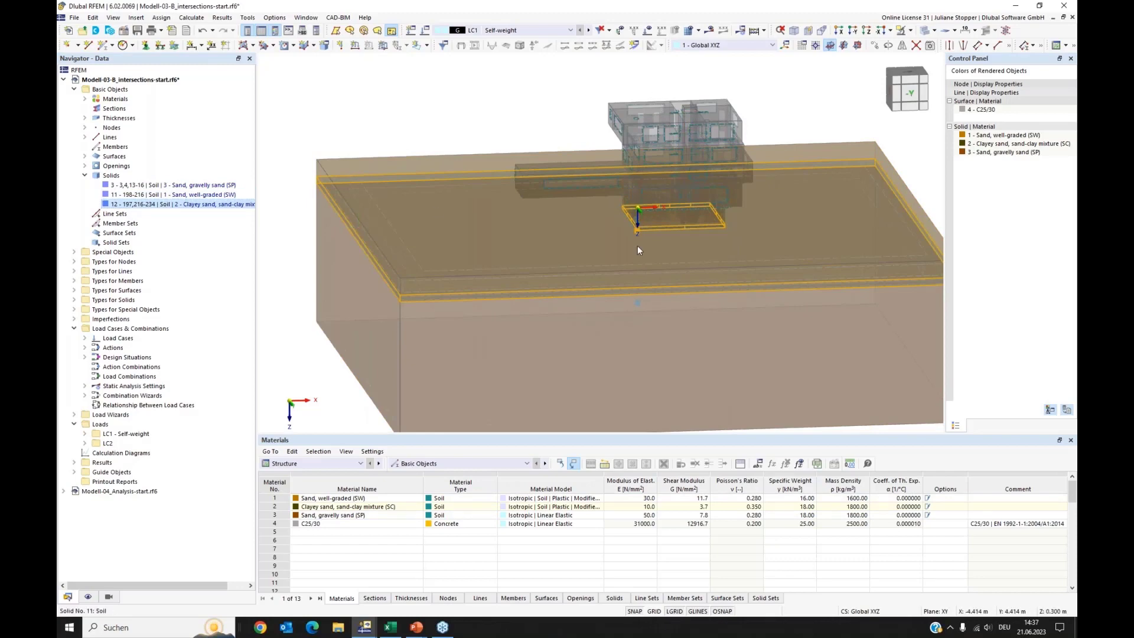
scroll(644, 246, up, 3)
scroll(644, 246, up, 1)
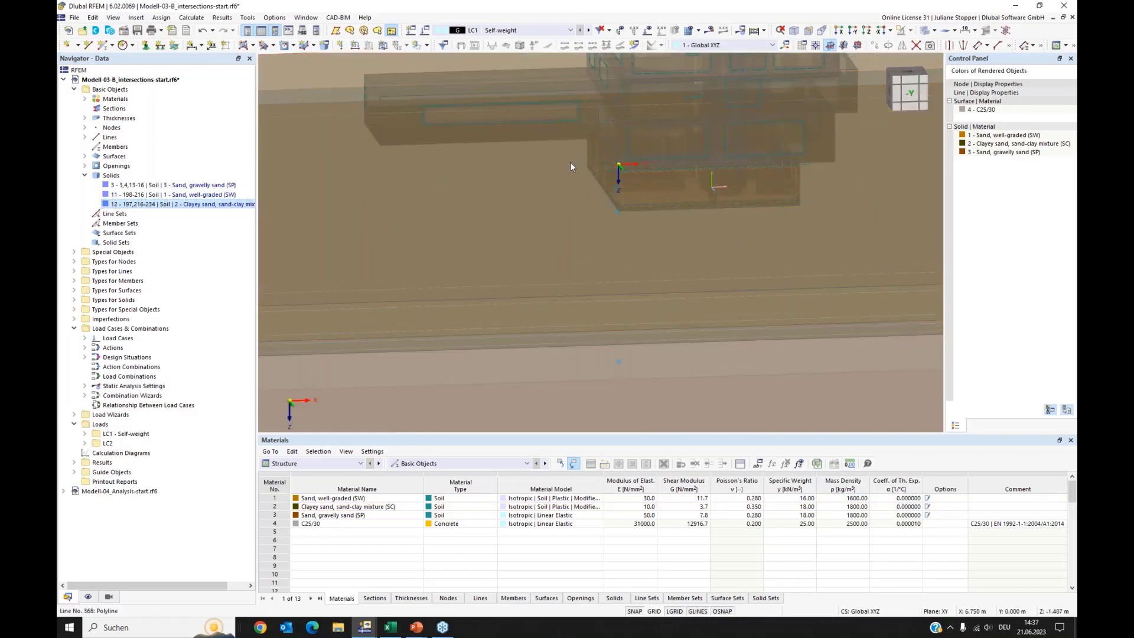
scroll(628, 232, down, 2)
ctrl+middle_drag(504, 271, 518, 235)
scroll(519, 235, down, 2)
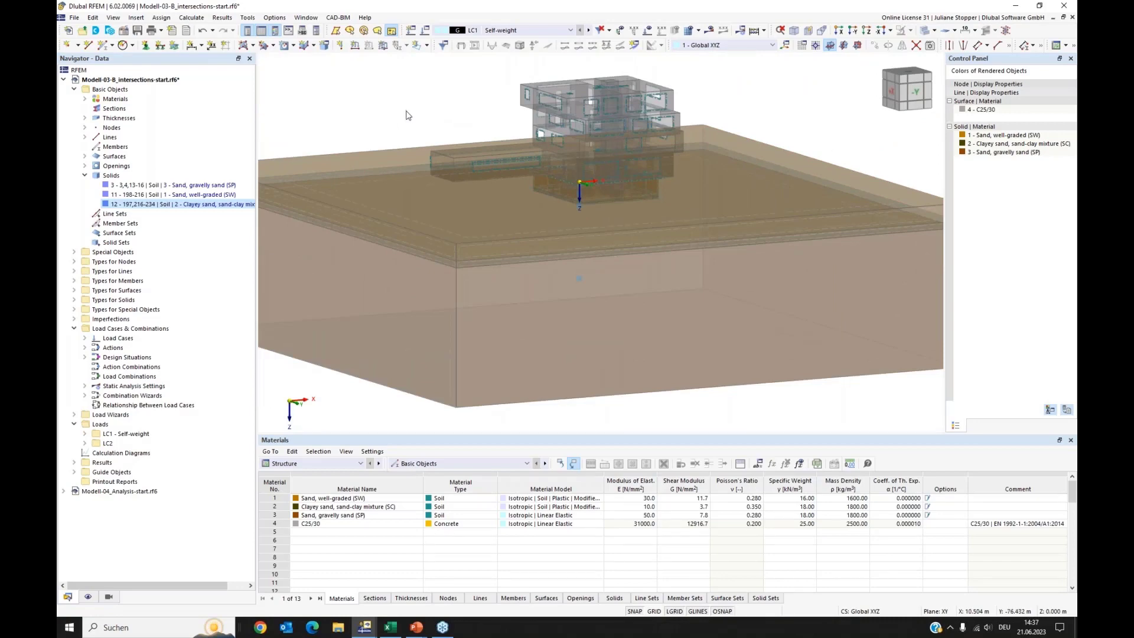
middle_drag(386, 130, 372, 179)
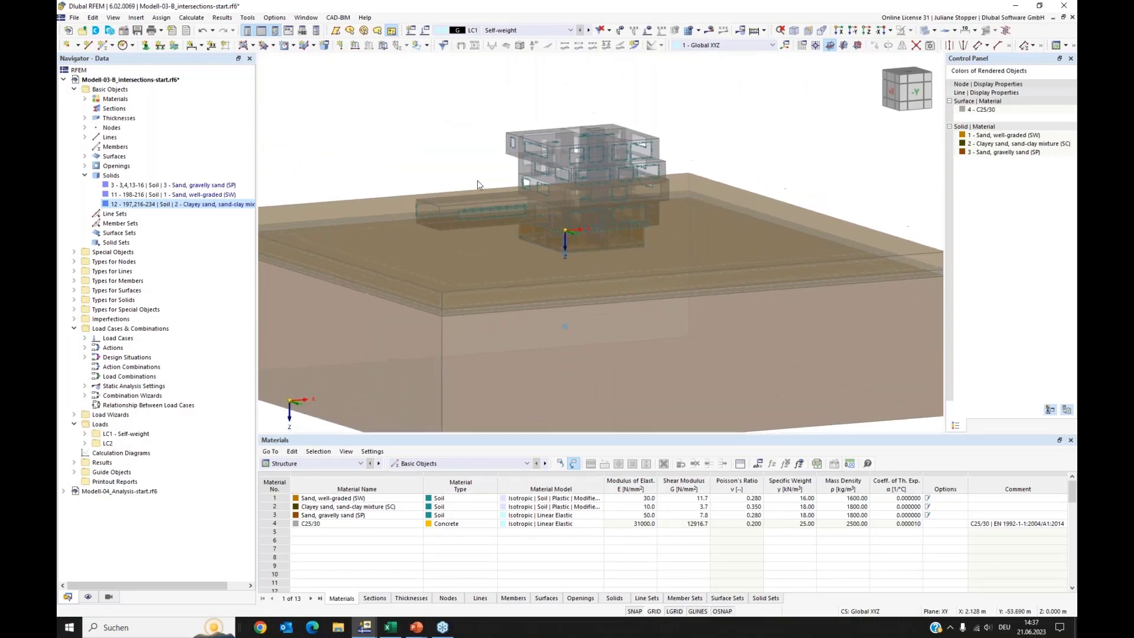
Run the model check for identical nodes and unite nodes/supports and delete unused nodes in all found groups.
click(247, 17)
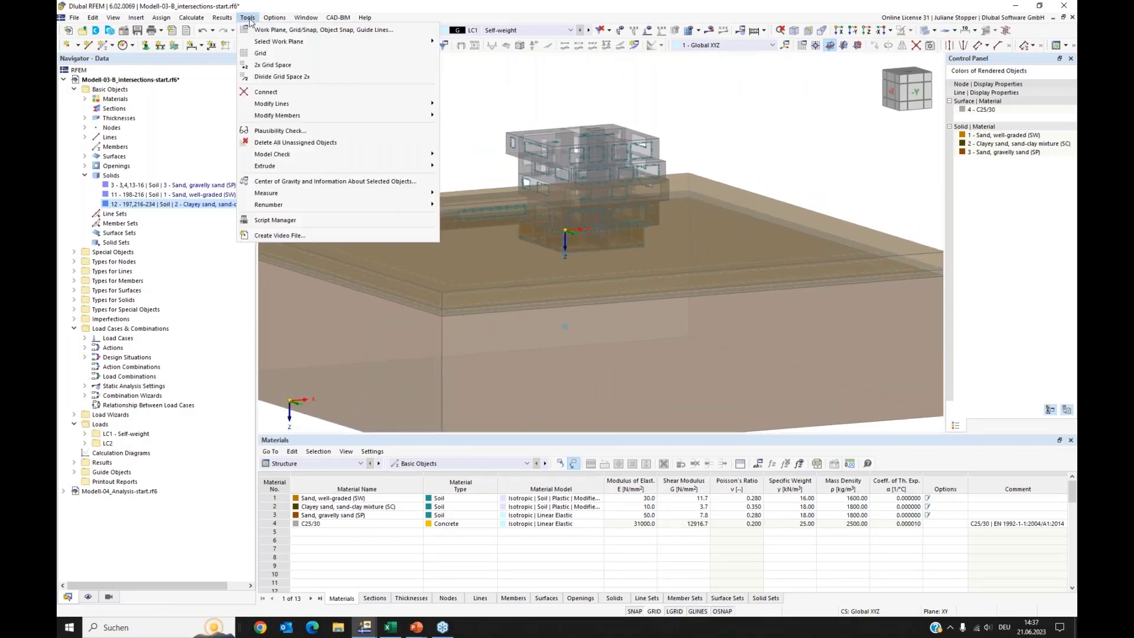
mouse_move(286, 156)
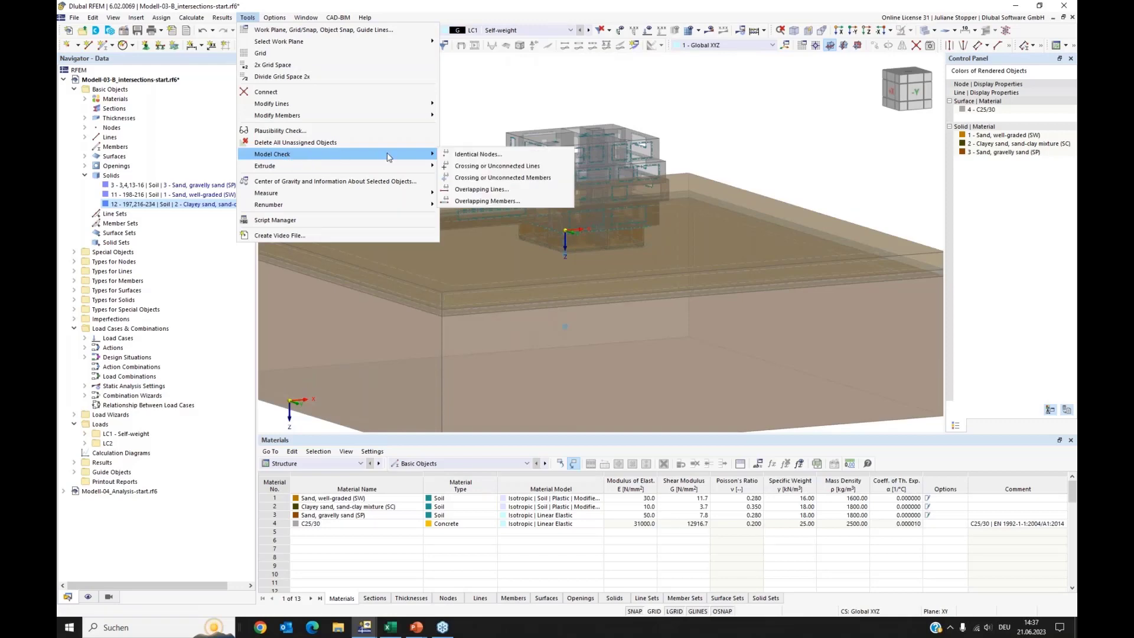
click(457, 155)
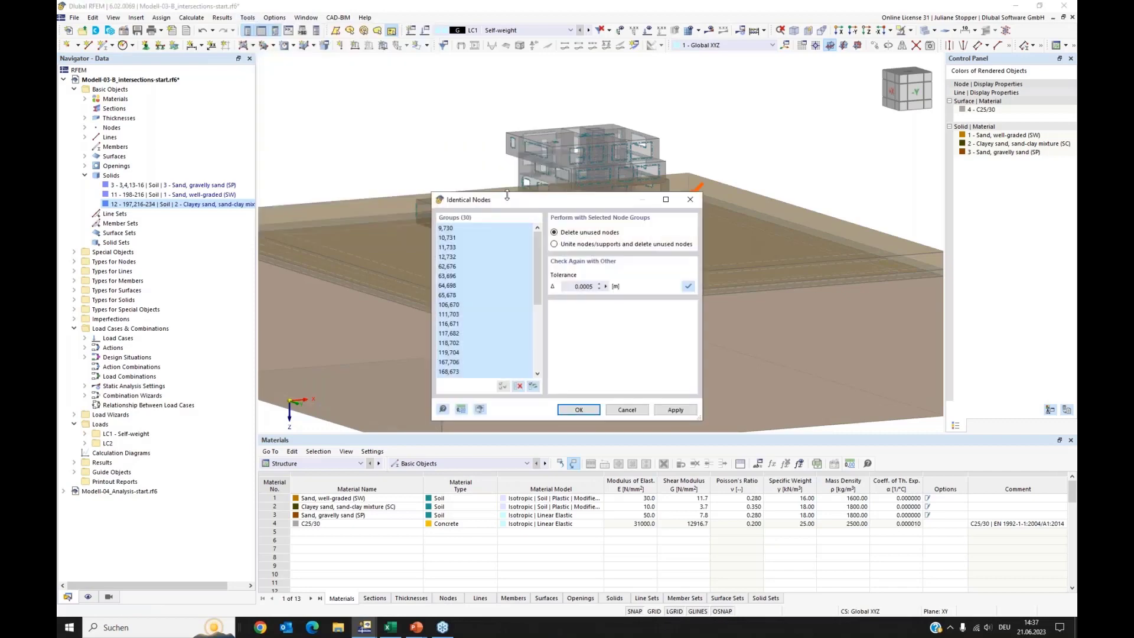
drag(506, 202, 460, 181)
drag(428, 144, 362, 96)
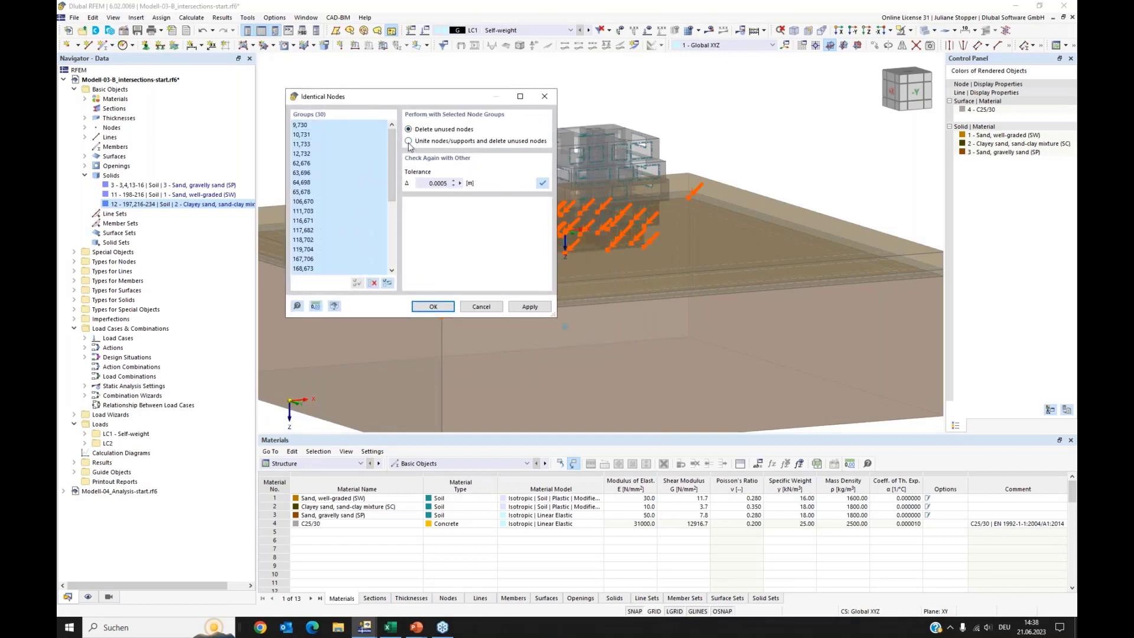
click(410, 143)
click(433, 307)
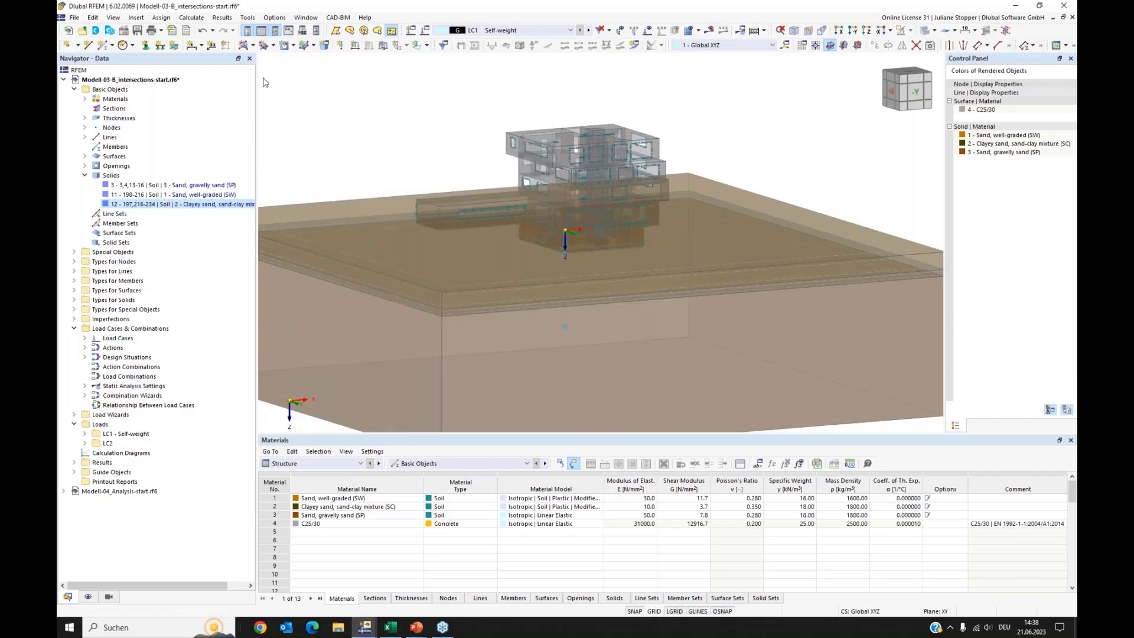
Run the model check for overlapping lines and close its list of line groups.
click(248, 18)
mouse_move(381, 154)
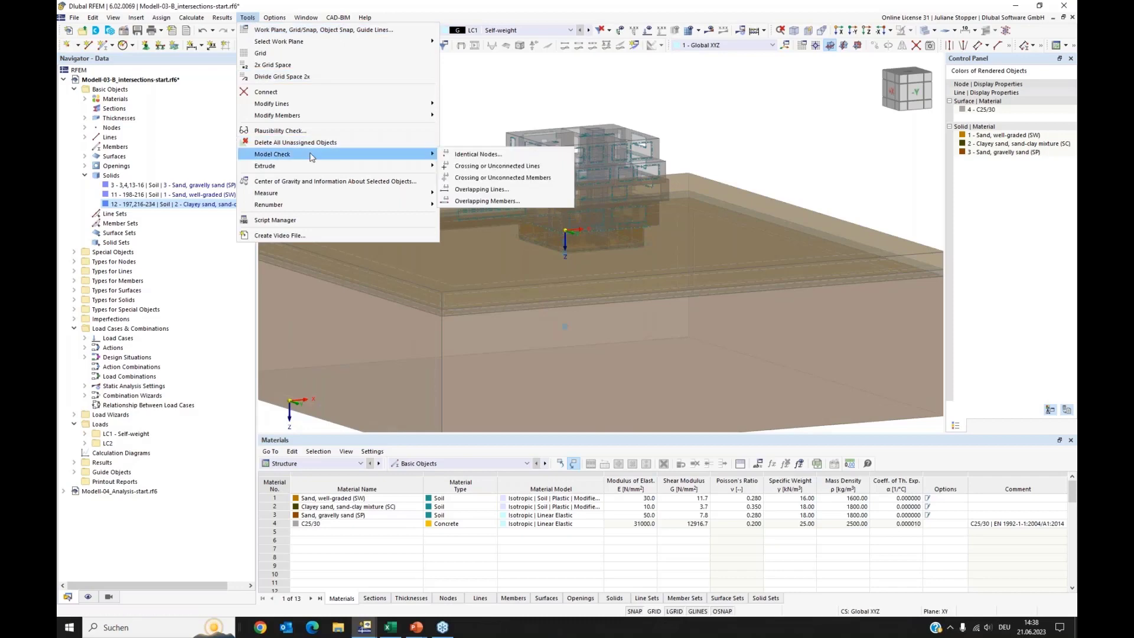
click(465, 190)
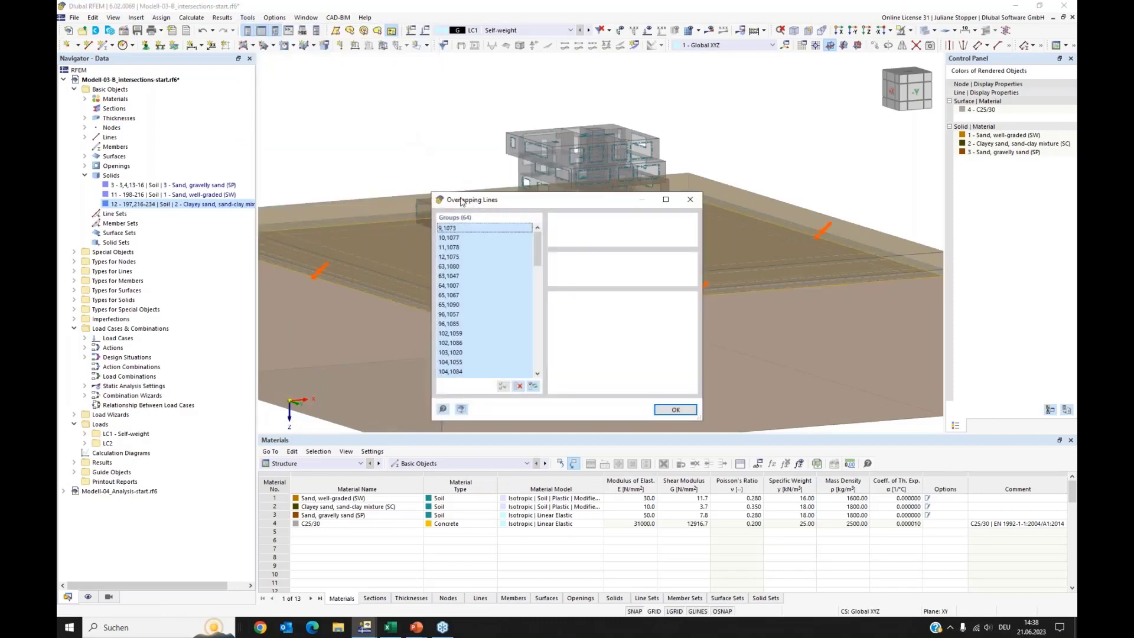
click(690, 199)
Connect the lines and surfaces of the building and the upper soil layers at their intersections.
scroll(699, 156, down, 4)
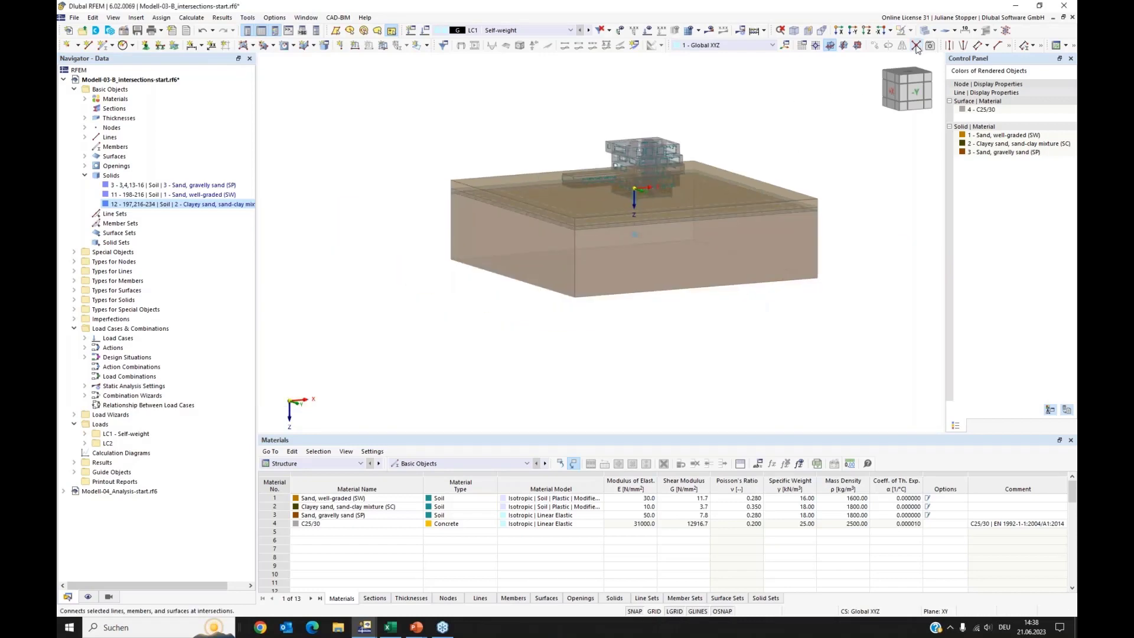
drag(834, 104, 446, 246)
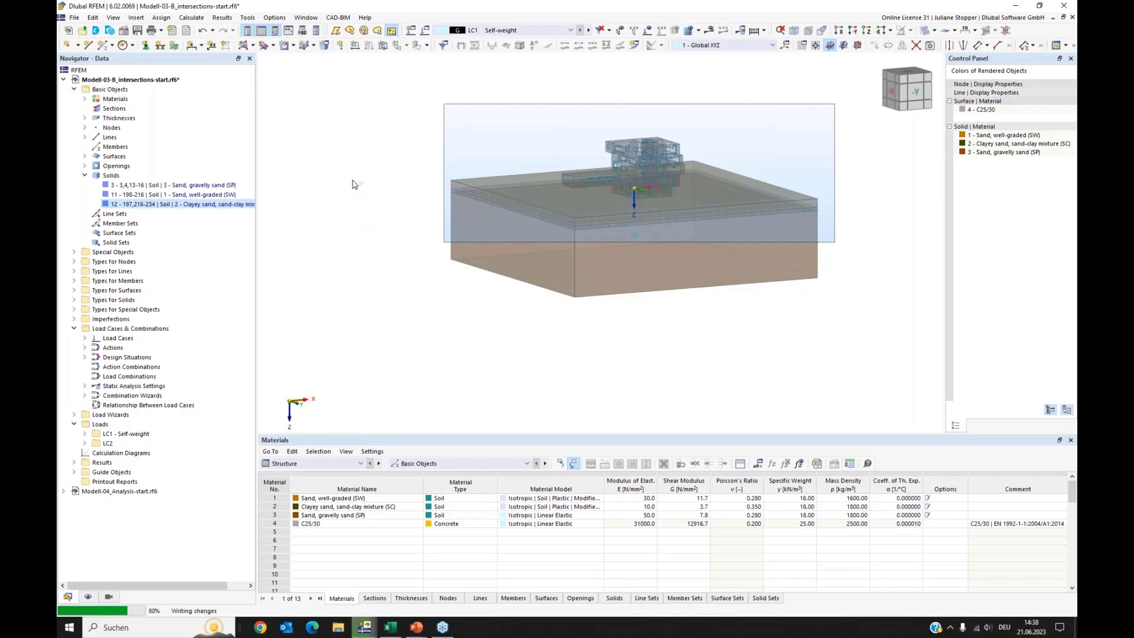
Repeat the model check for overlapping lines on the connected model and close its result.
middle_drag(770, 123, 712, 187)
click(249, 18)
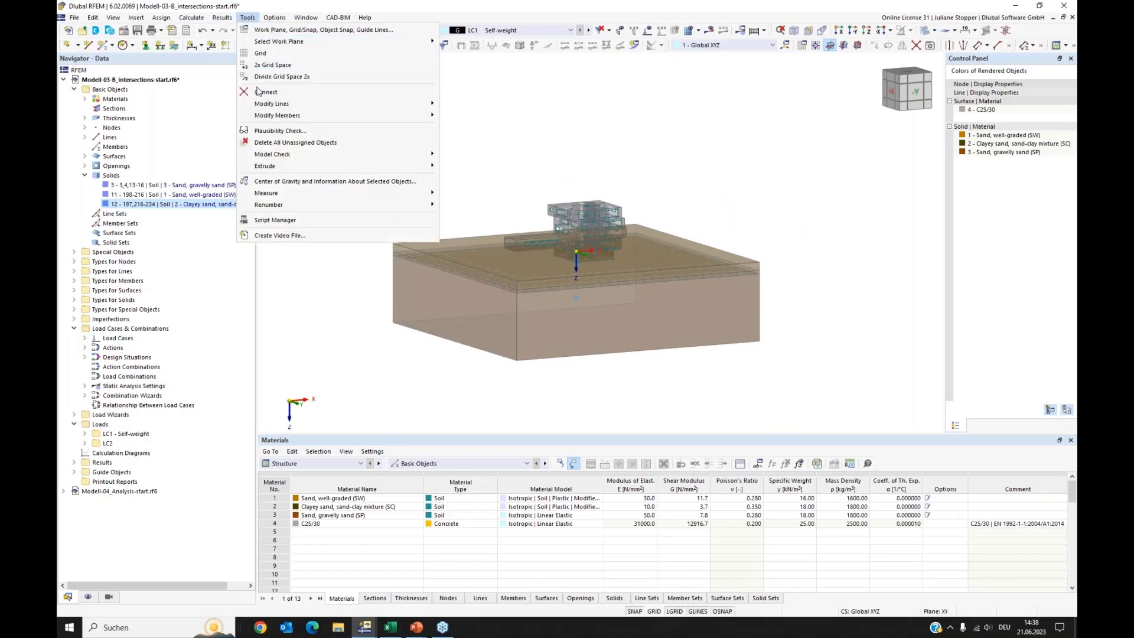
mouse_move(435, 157)
click(484, 189)
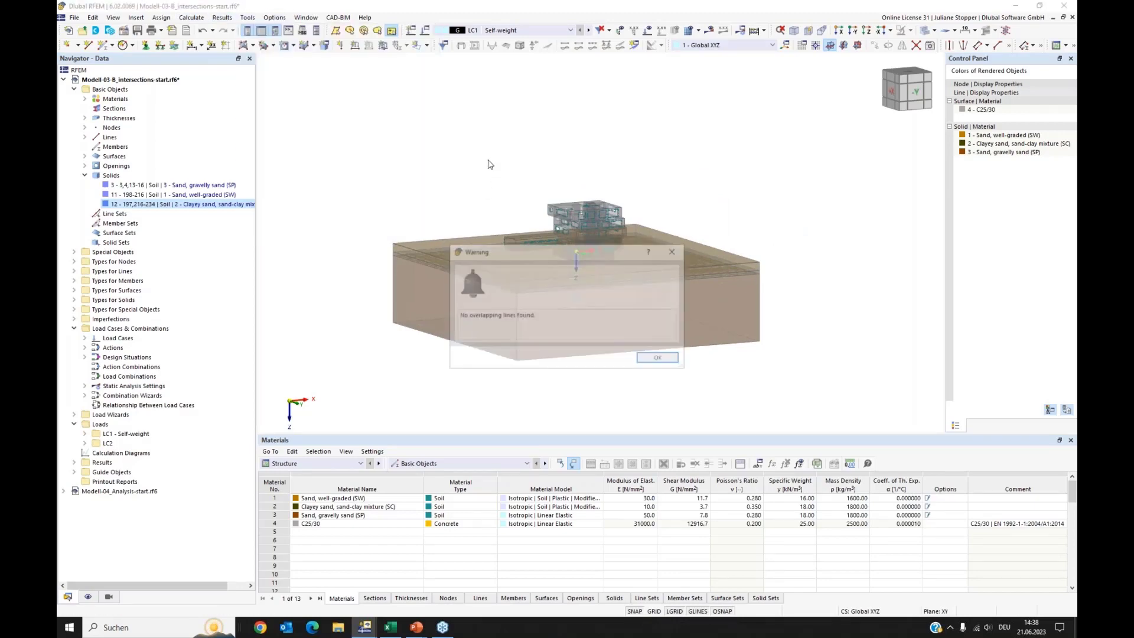
click(674, 256)
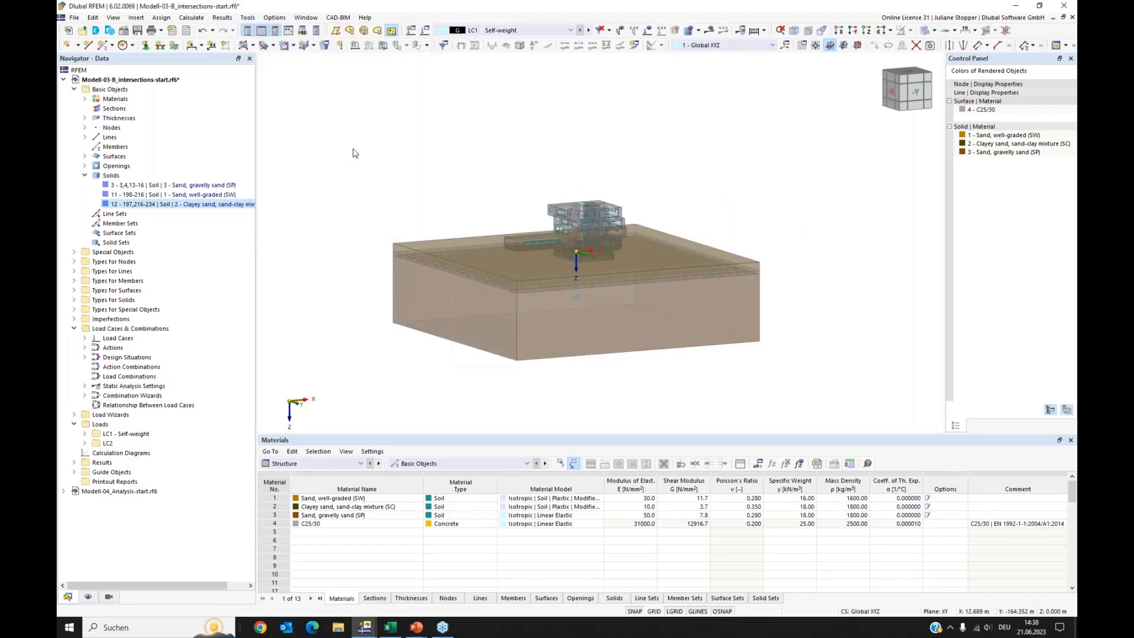
Generate the FE mesh for the building and the soil massif and display it on the model.
scroll(534, 127, up, 5)
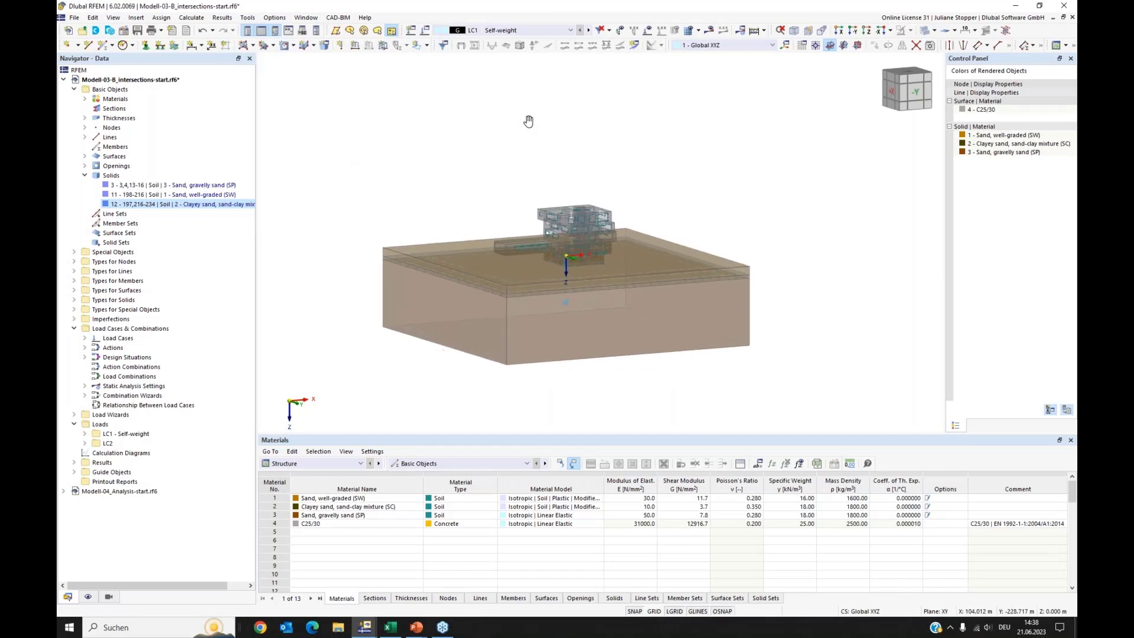
middle_drag(480, 176, 484, 120)
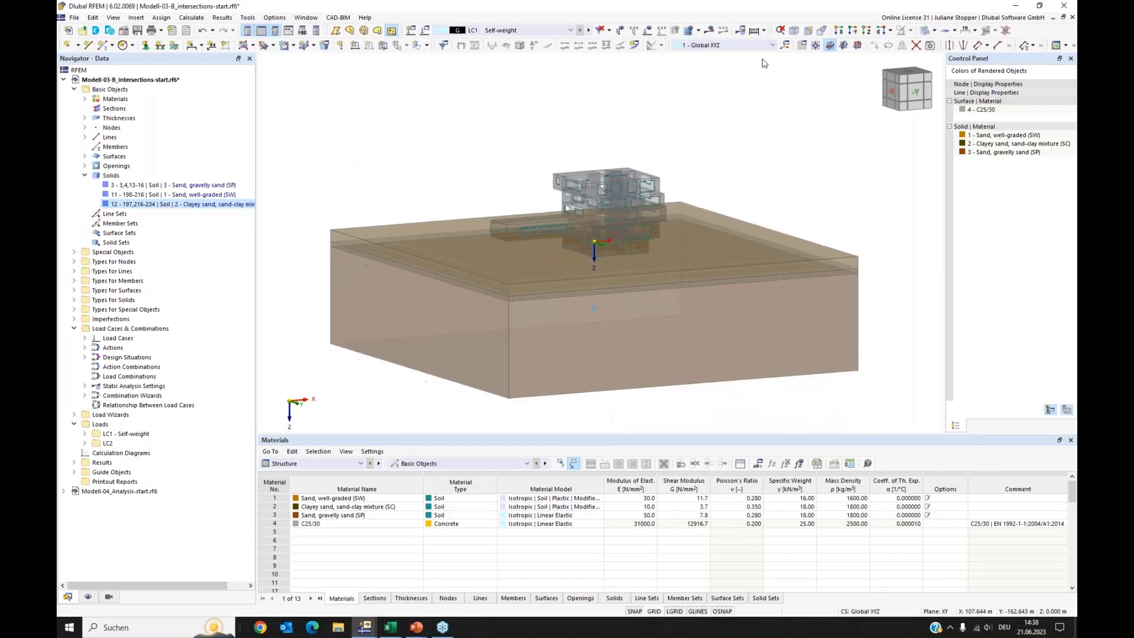
click(794, 34)
click(690, 31)
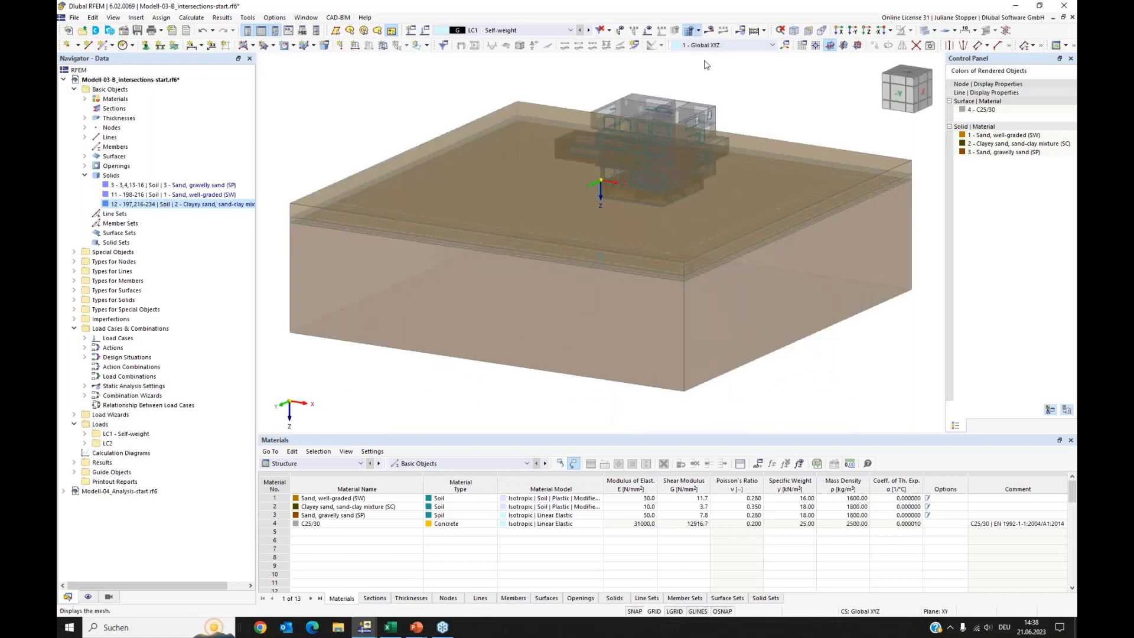
click(612, 359)
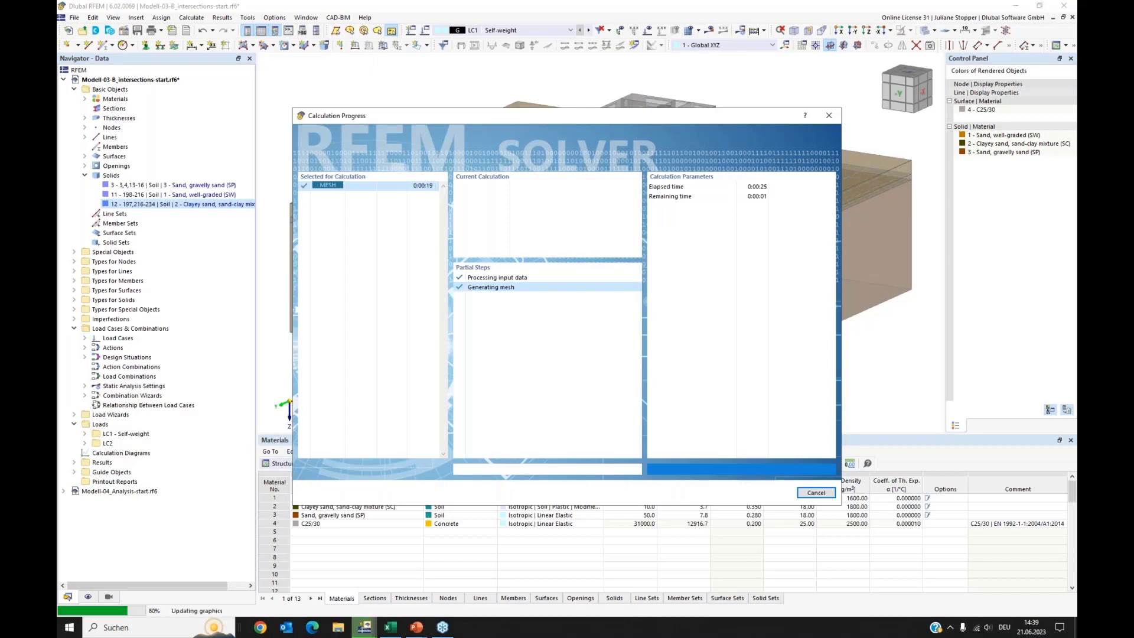
Switch the meshed model to solid rendering and examine the mesh on the building and soil layers from several sides.
click(926, 33)
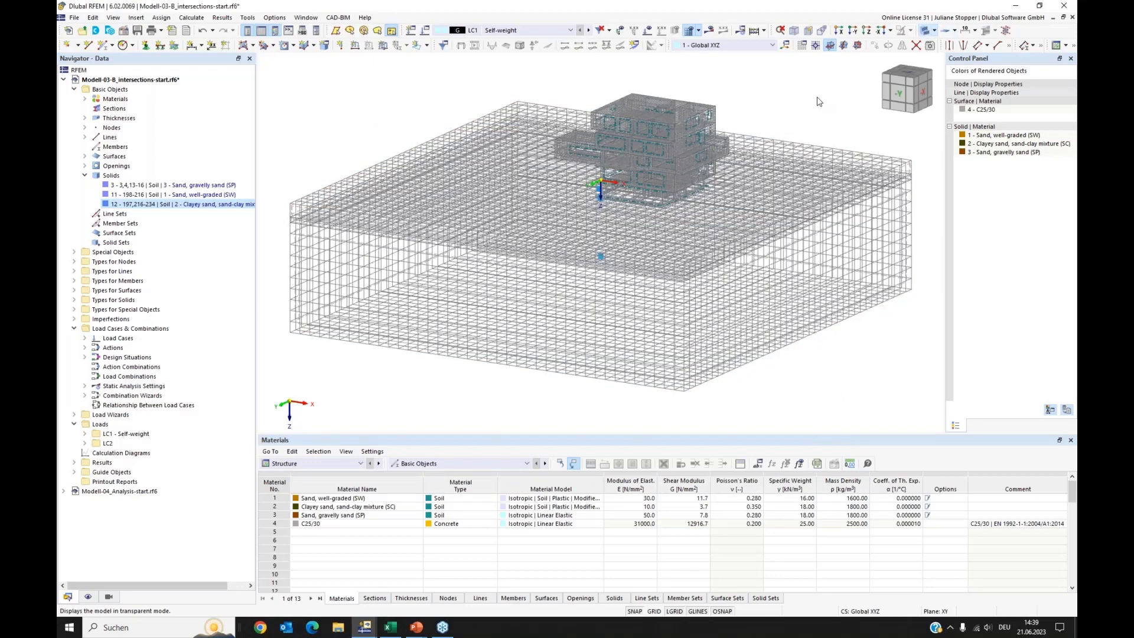
middle_drag(804, 107, 760, 151)
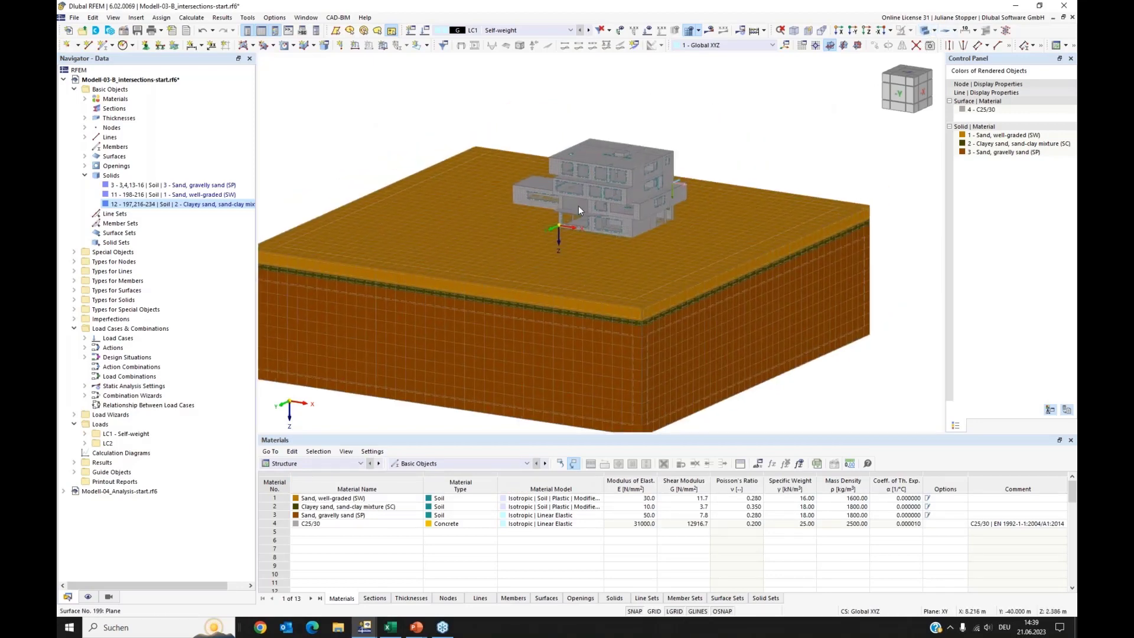
scroll(579, 206, up, 2)
scroll(579, 210, up, 5)
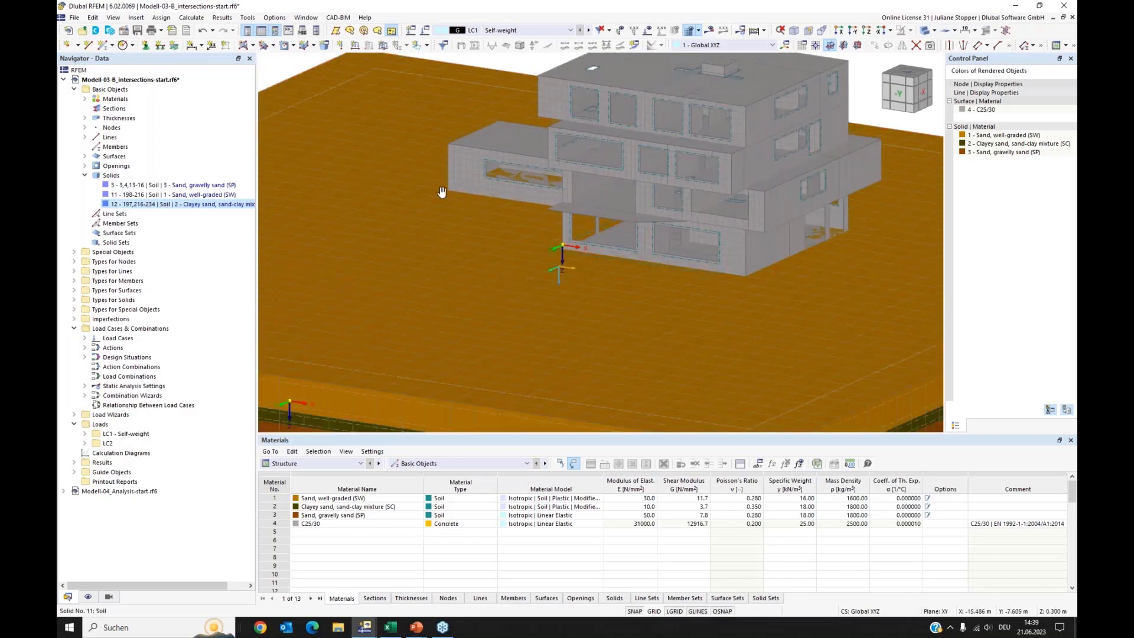
ctrl+middle_drag(750, 315, 530, 308)
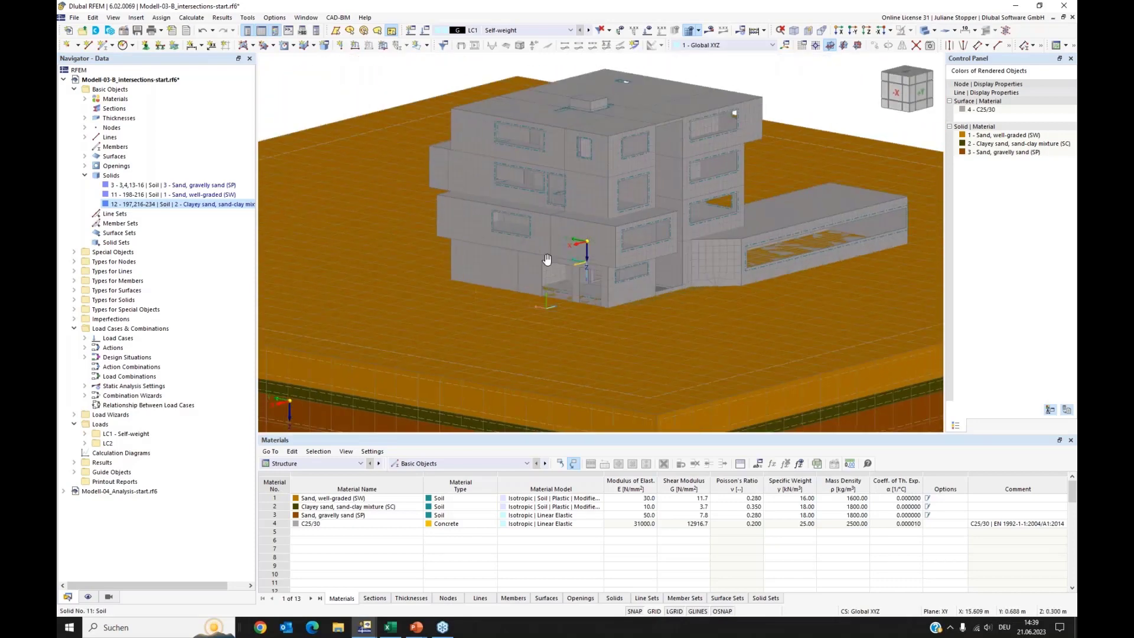
middle_drag(547, 260, 683, 227)
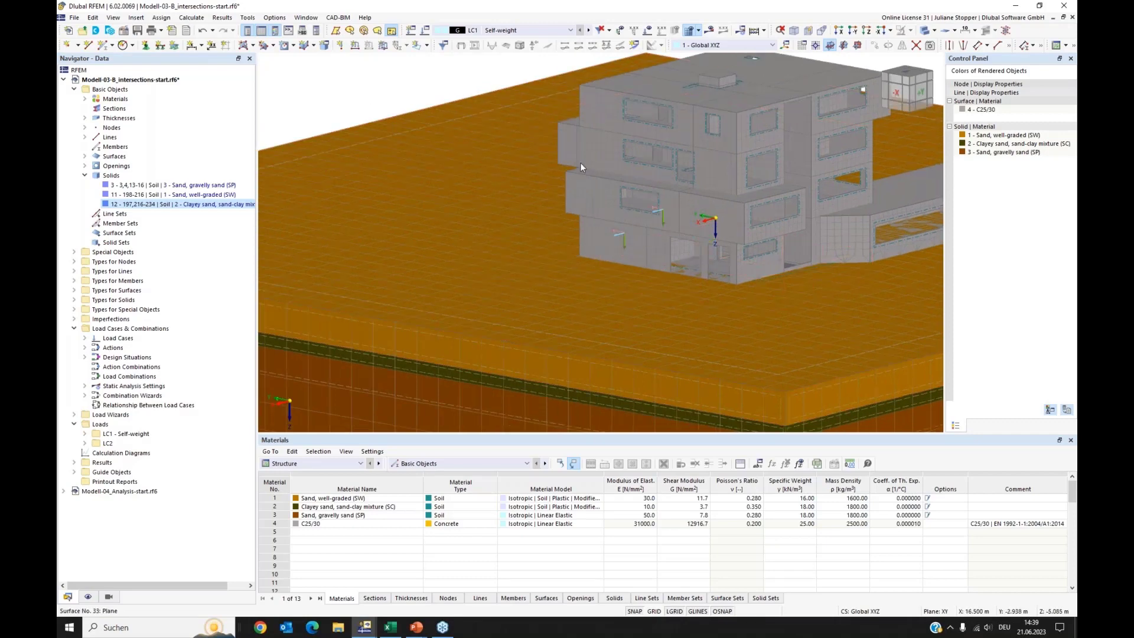
scroll(582, 164, down, 2)
scroll(616, 187, down, 1)
scroll(627, 192, down, 1)
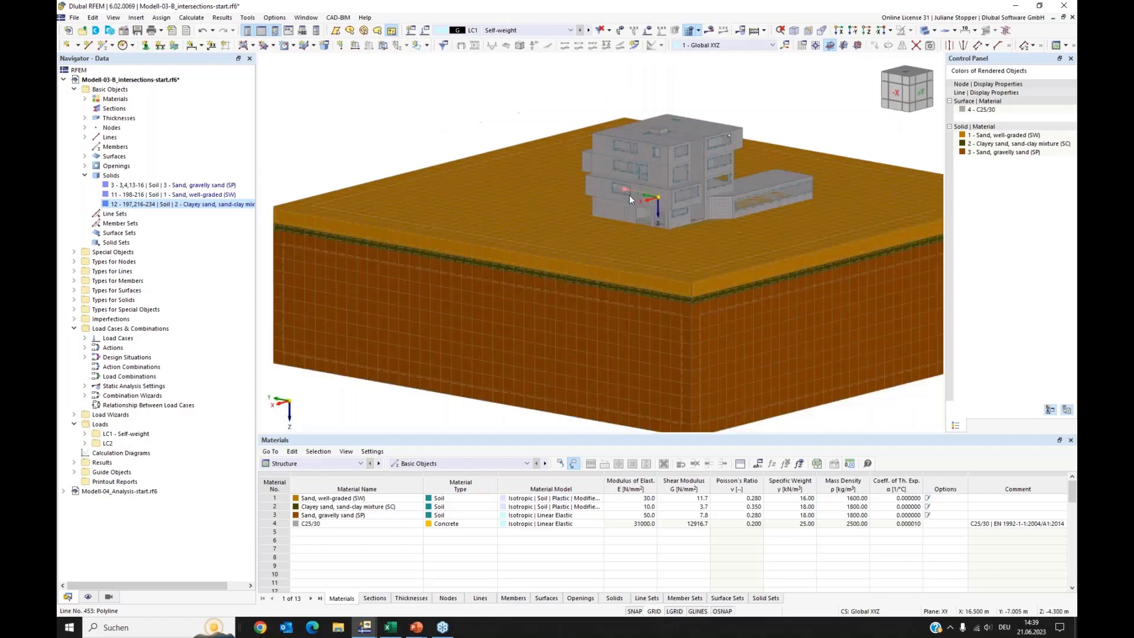
scroll(639, 202, down, 1)
middle_drag(661, 217, 597, 217)
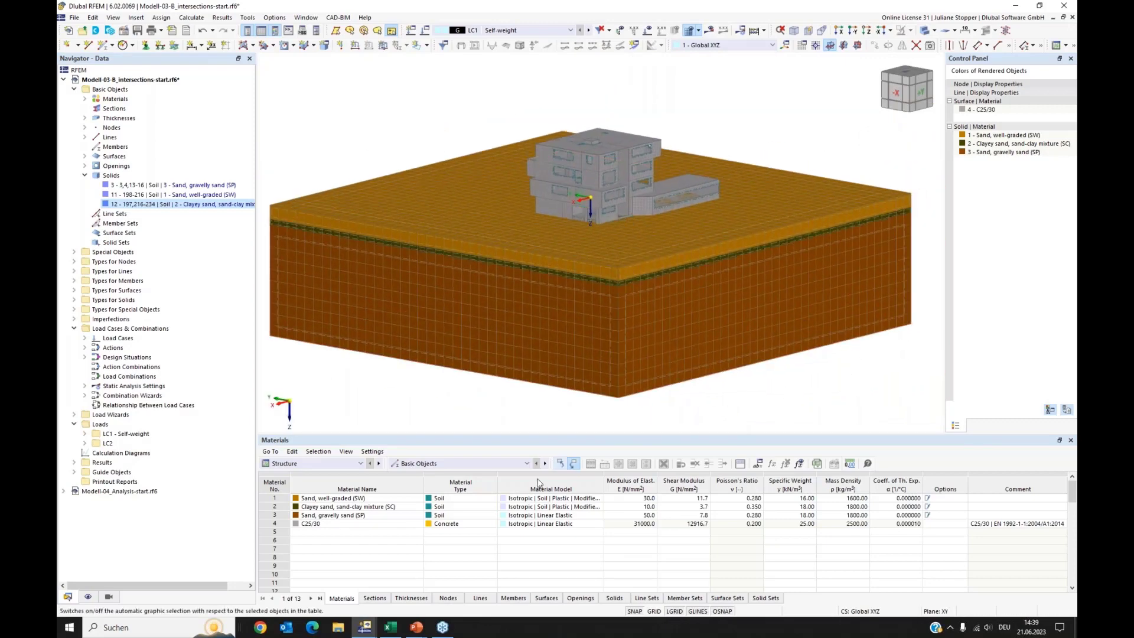
Switch to the running PowerPoint slide show and advance from the contents slide to the 3D modeling procedures overview.
mouse_move(413, 633)
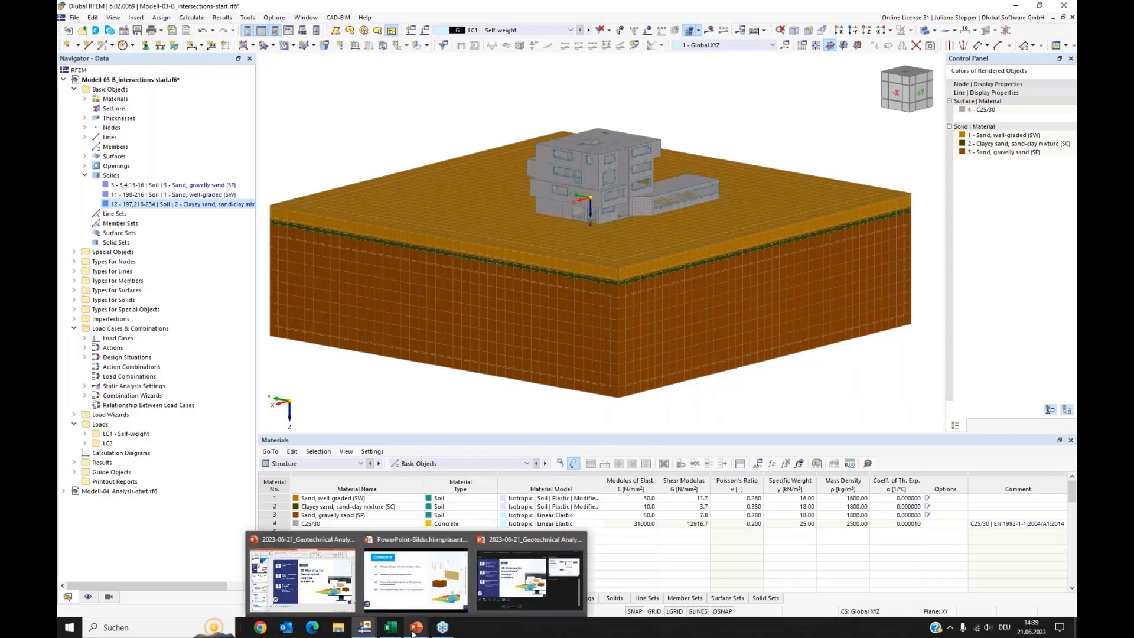
click(404, 600)
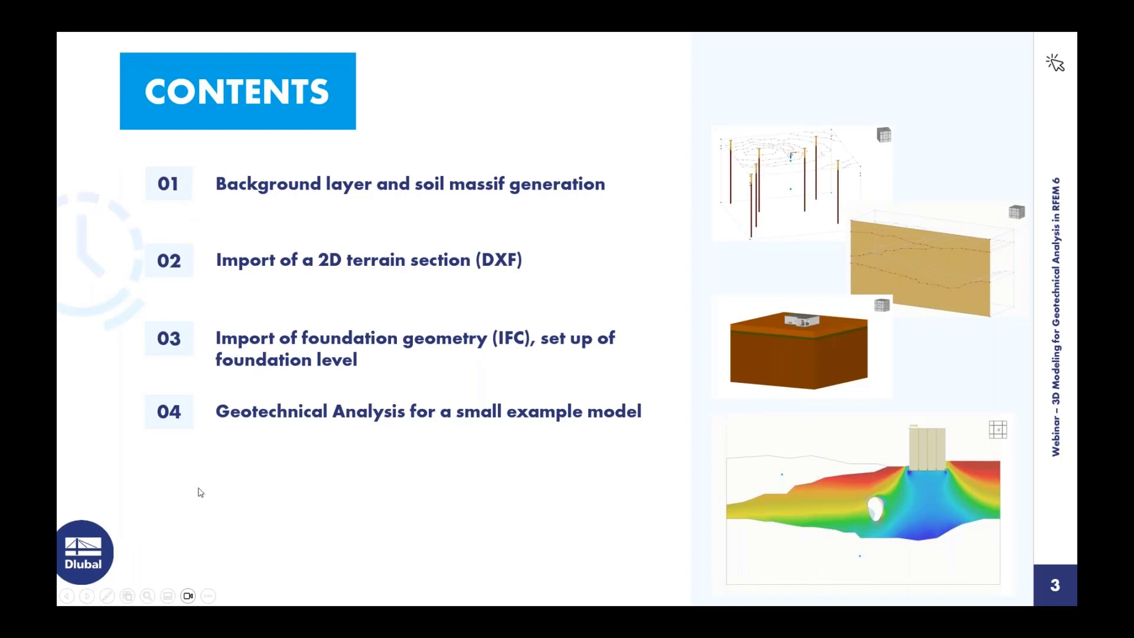
click(87, 597)
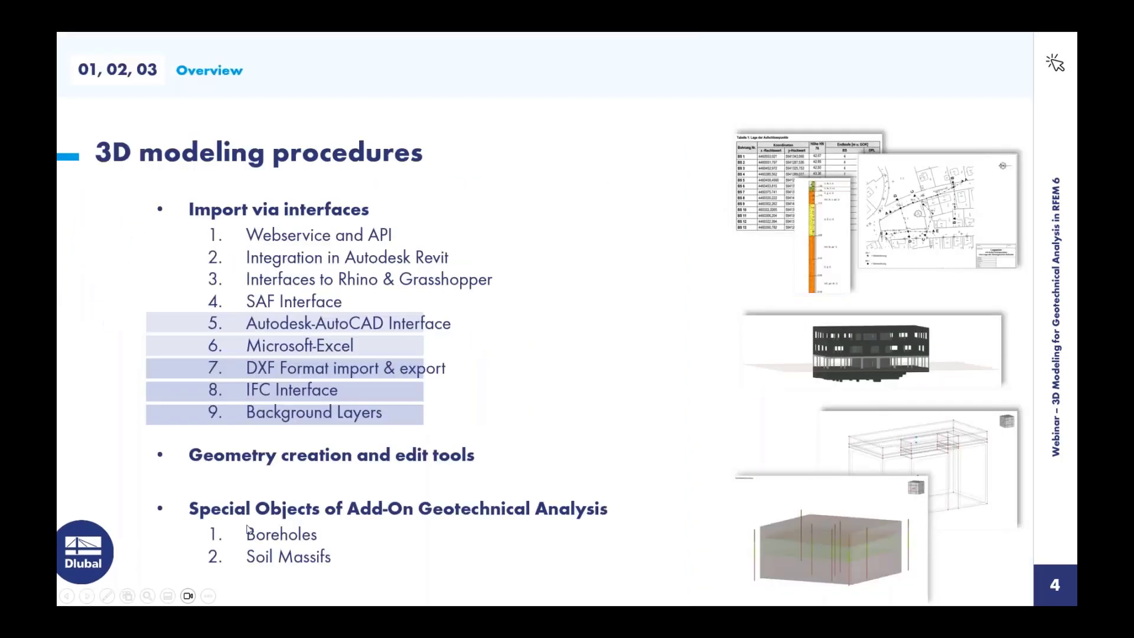
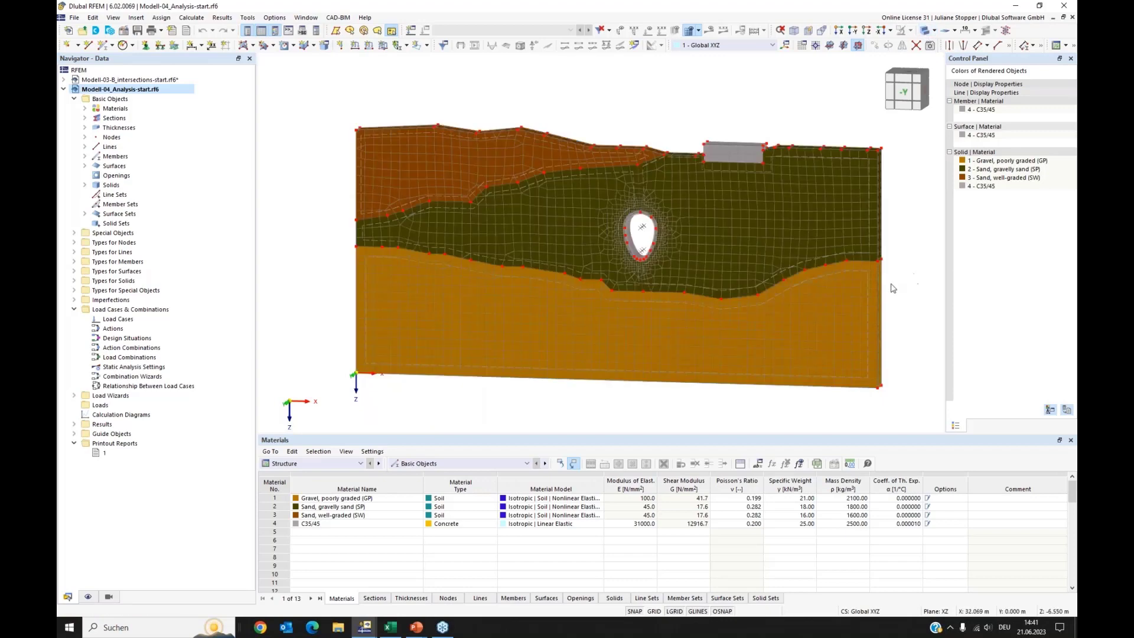
Examine the soil layers, the tunnel opening and the foundation block in the Modell-04_Analysis-start model.
middle_drag(855, 280, 808, 281)
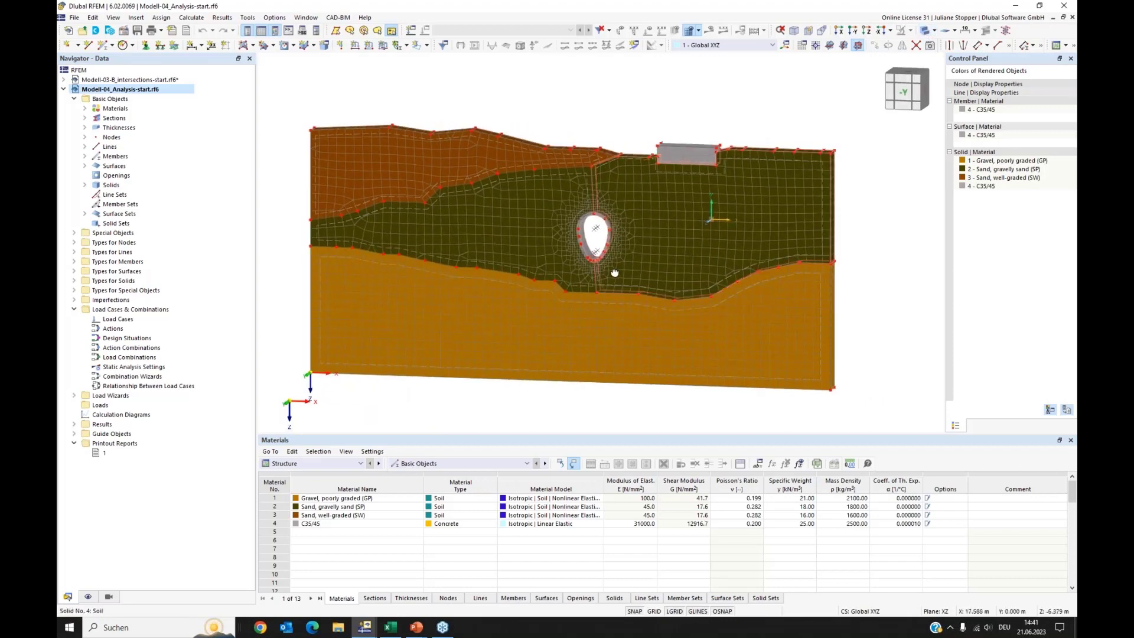
scroll(580, 233, up, 3)
scroll(580, 233, up, 2)
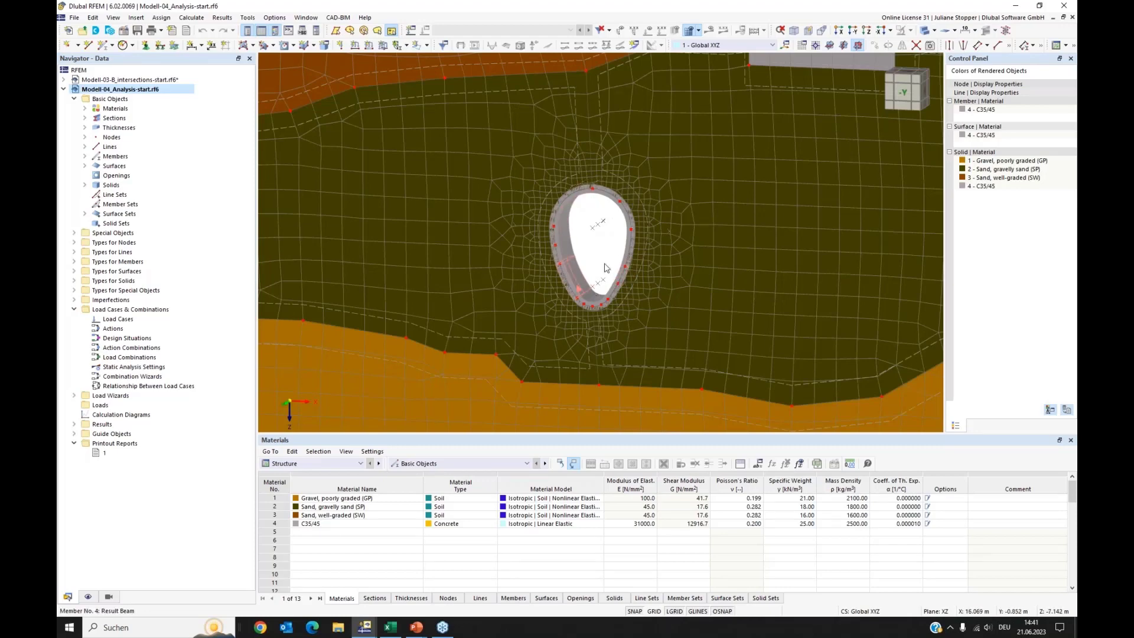
scroll(745, 184, down, 2)
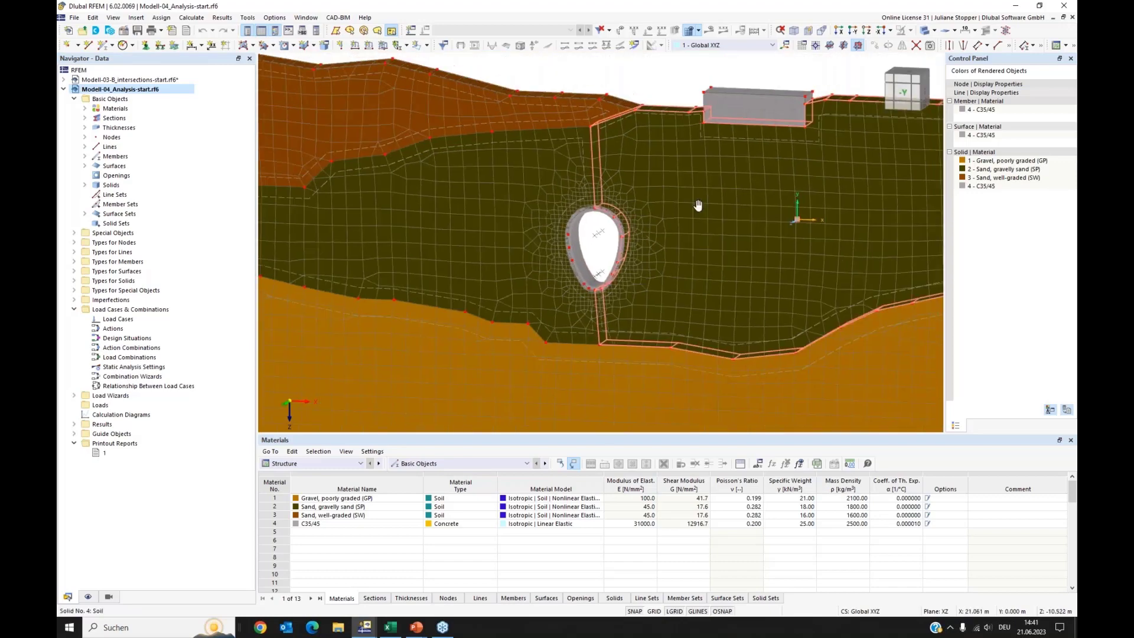
middle_drag(700, 203, 640, 239)
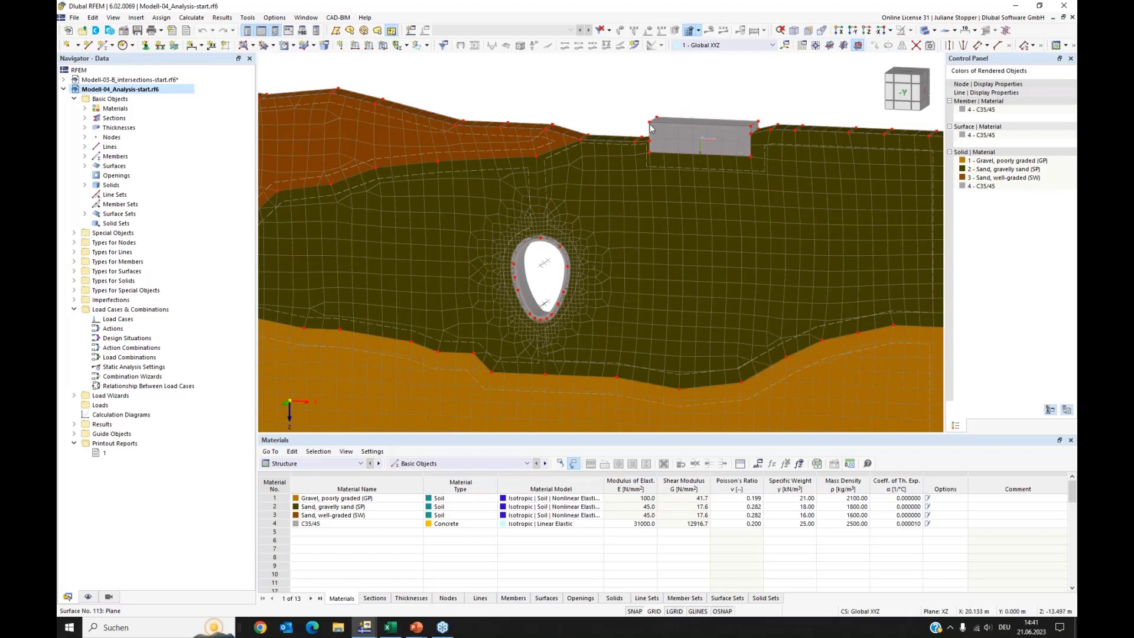
click(753, 142)
scroll(765, 121, down, 2)
mouse_move(716, 110)
middle_down()
mouse_move(773, 97)
mouse_move(735, 115)
middle_up()
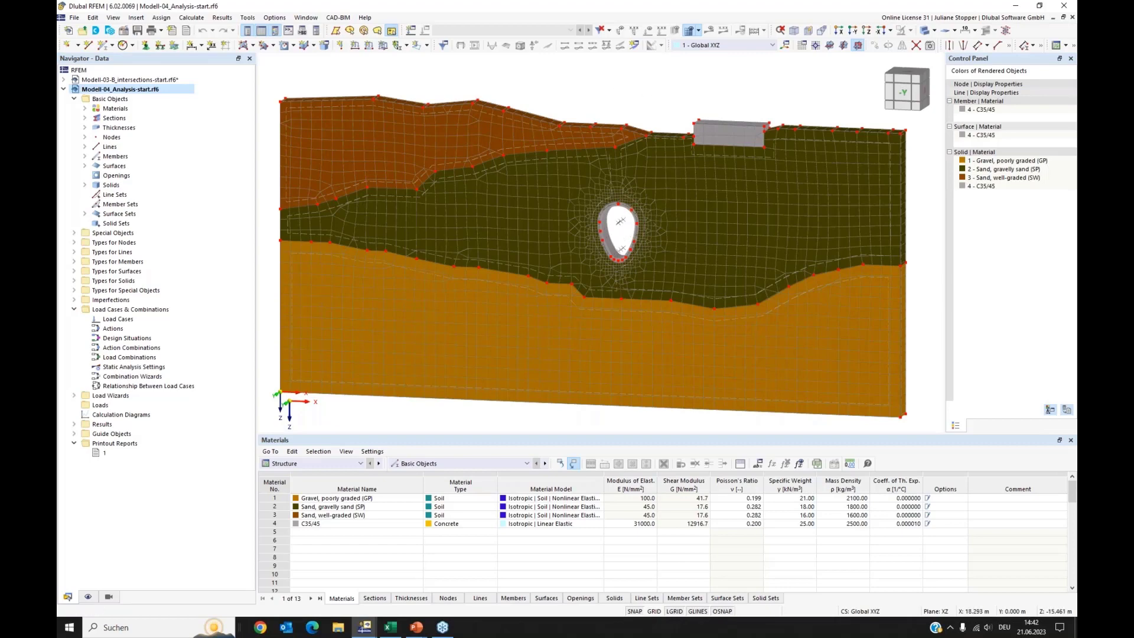
middle_drag(708, 128, 703, 135)
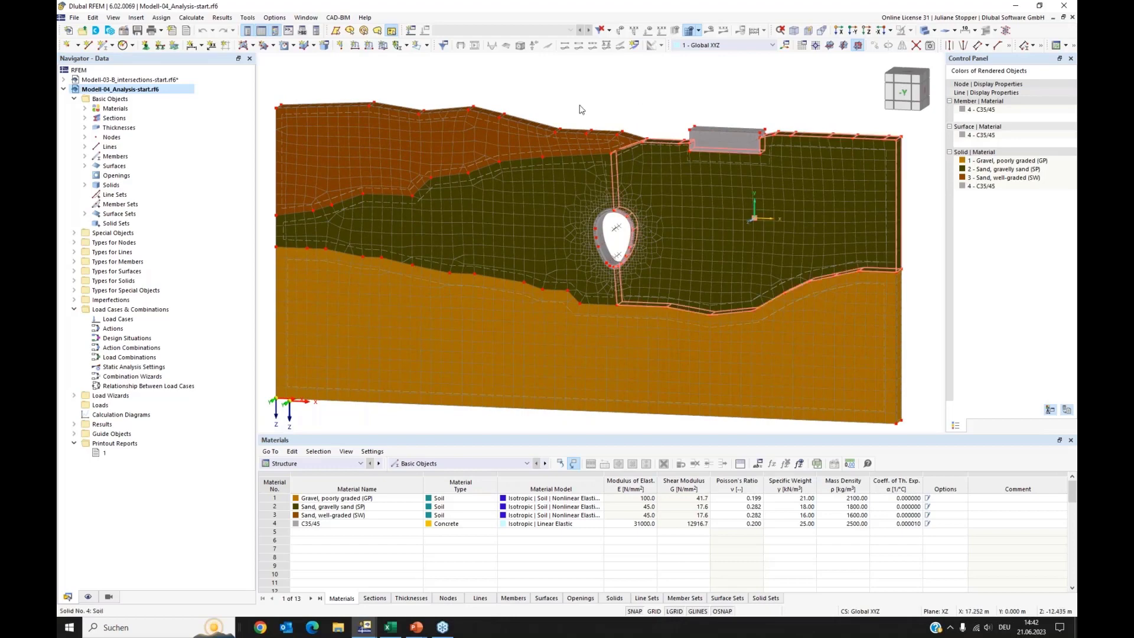
Review the material definition of Gravel, poorly graded (GP) and close it without changes.
click(85, 109)
click(119, 118)
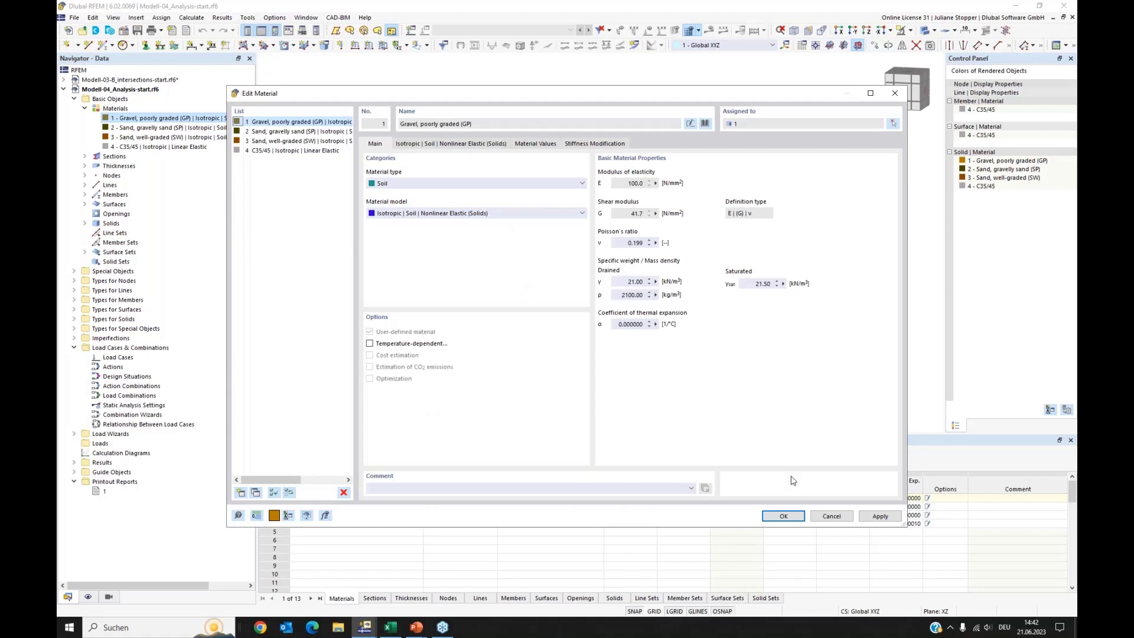
click(831, 516)
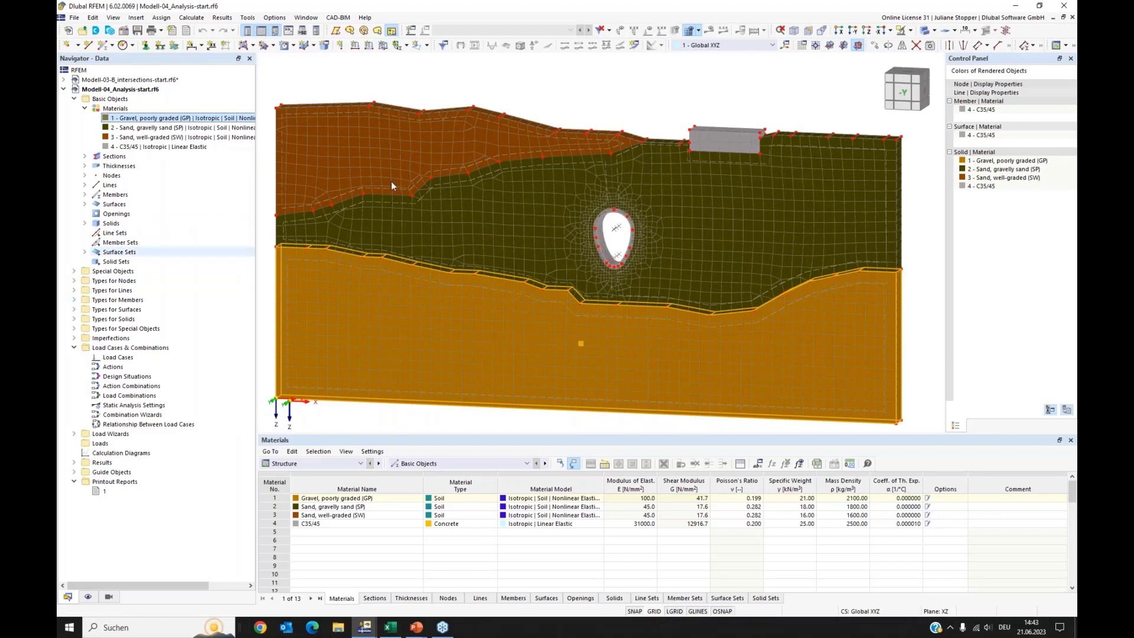
Switch the model to transparent rendering and open the line assignment of the 0.100 m target FE length mesh refinement.
click(923, 29)
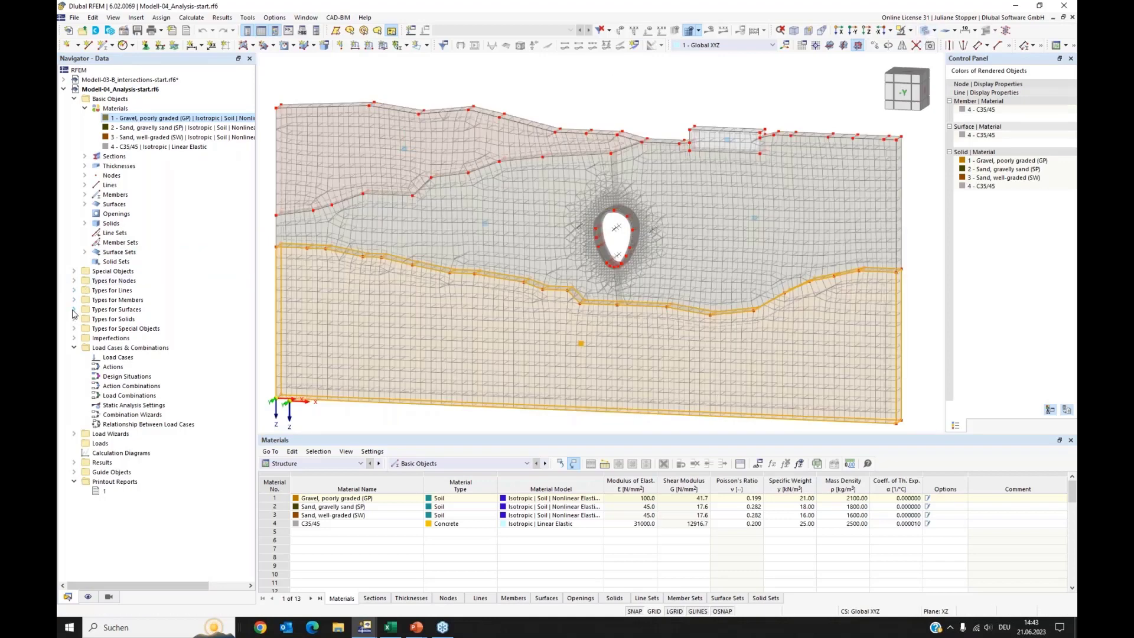
click(74, 290)
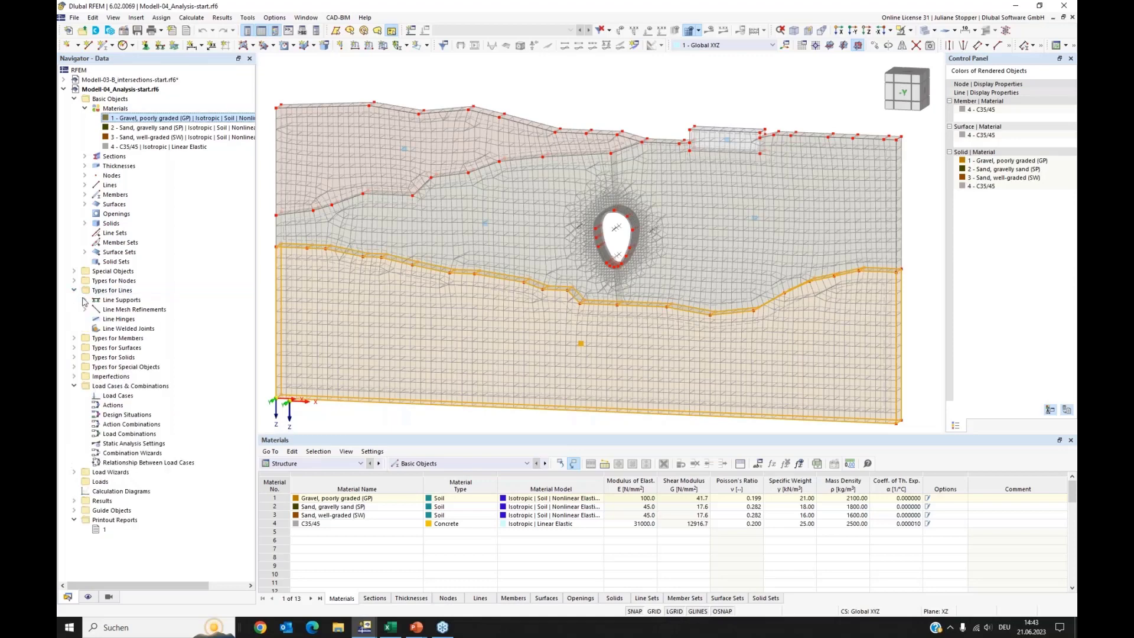
click(84, 309)
click(140, 319)
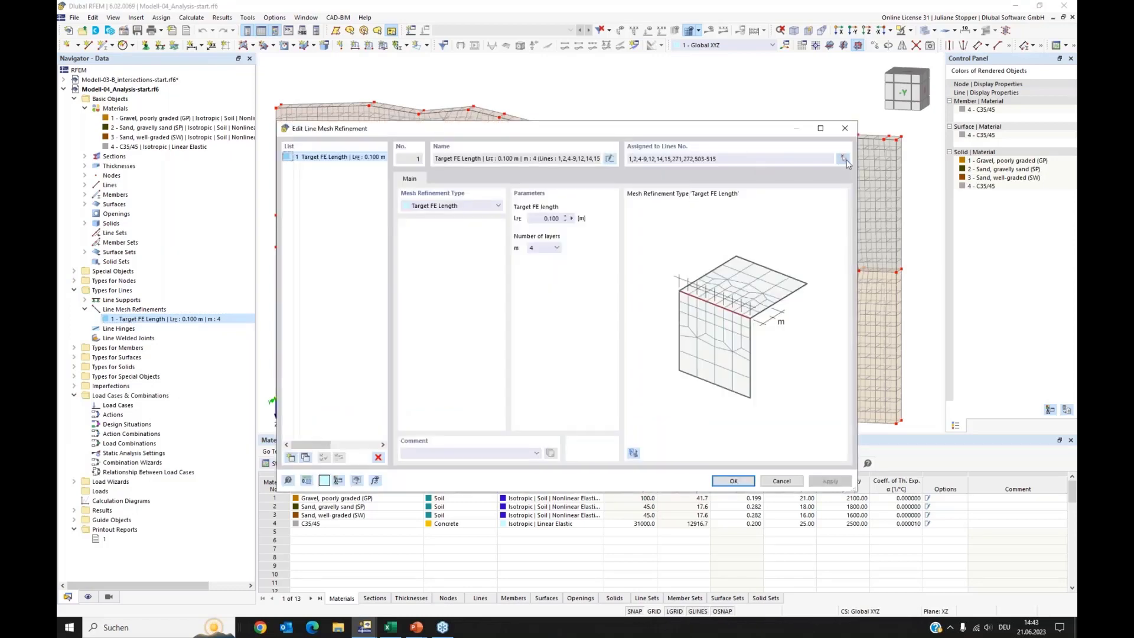
click(844, 158)
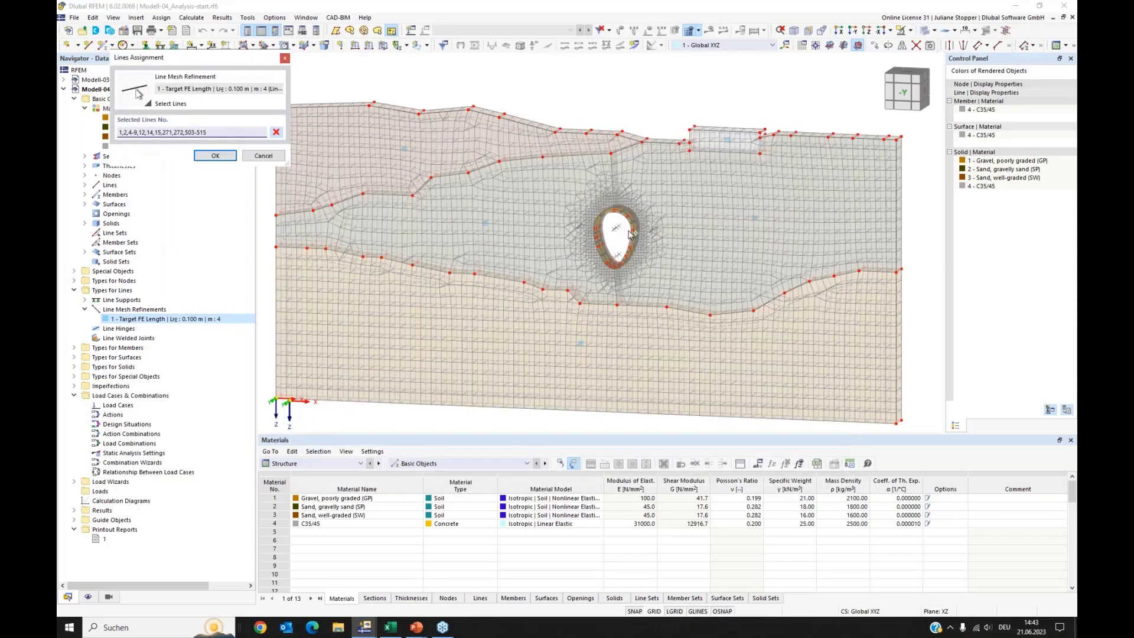
scroll(630, 233, up, 2)
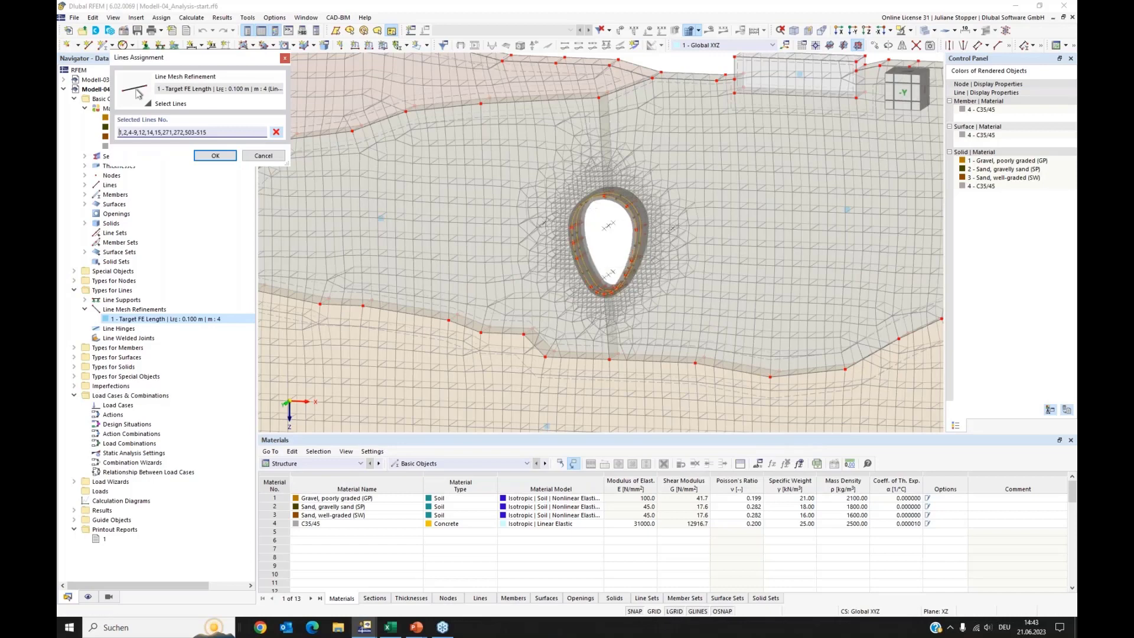
Reassign the 0.100 m line mesh refinement to only the front tunnel contour lines 1,2,4-9,12,14,15,271,272.
click(276, 133)
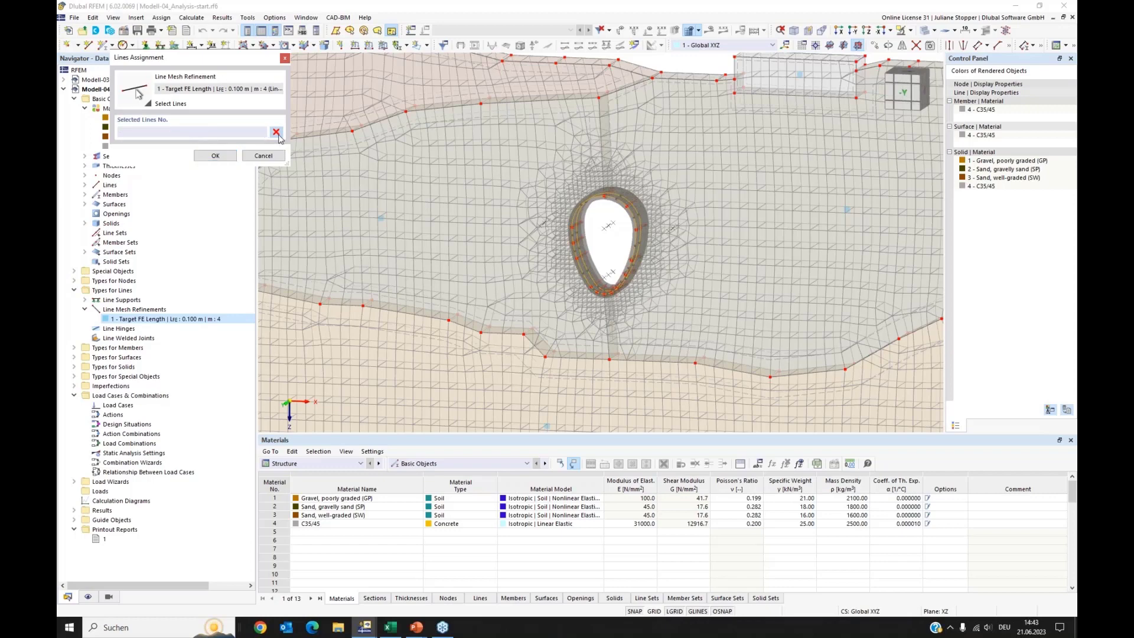
scroll(576, 240, up, 3)
click(581, 209)
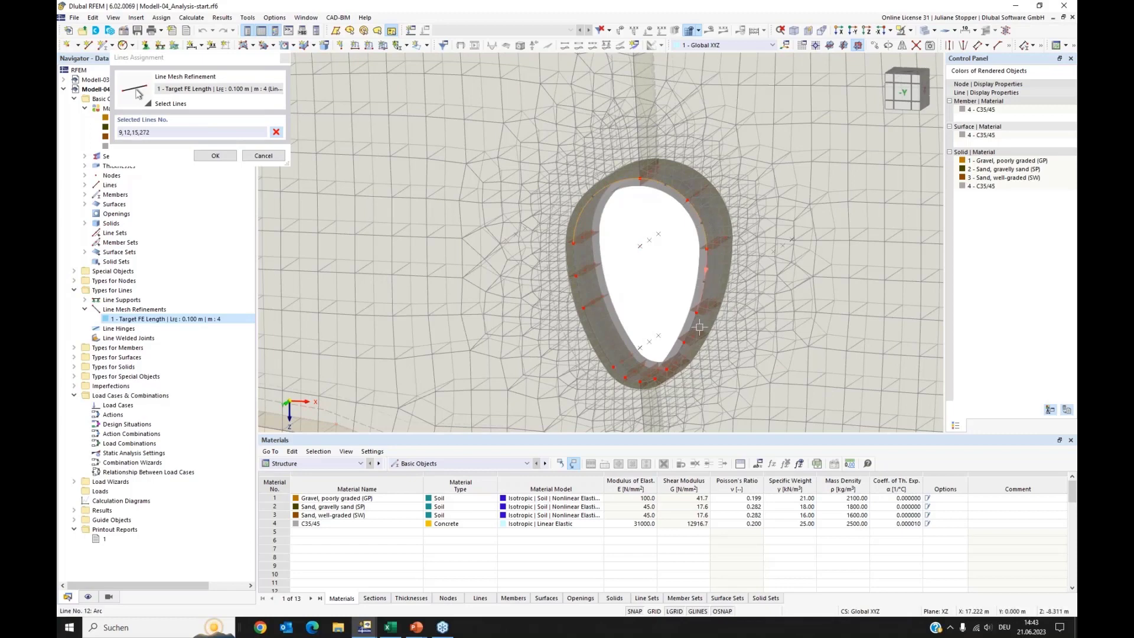
click(675, 356)
click(674, 355)
click(635, 379)
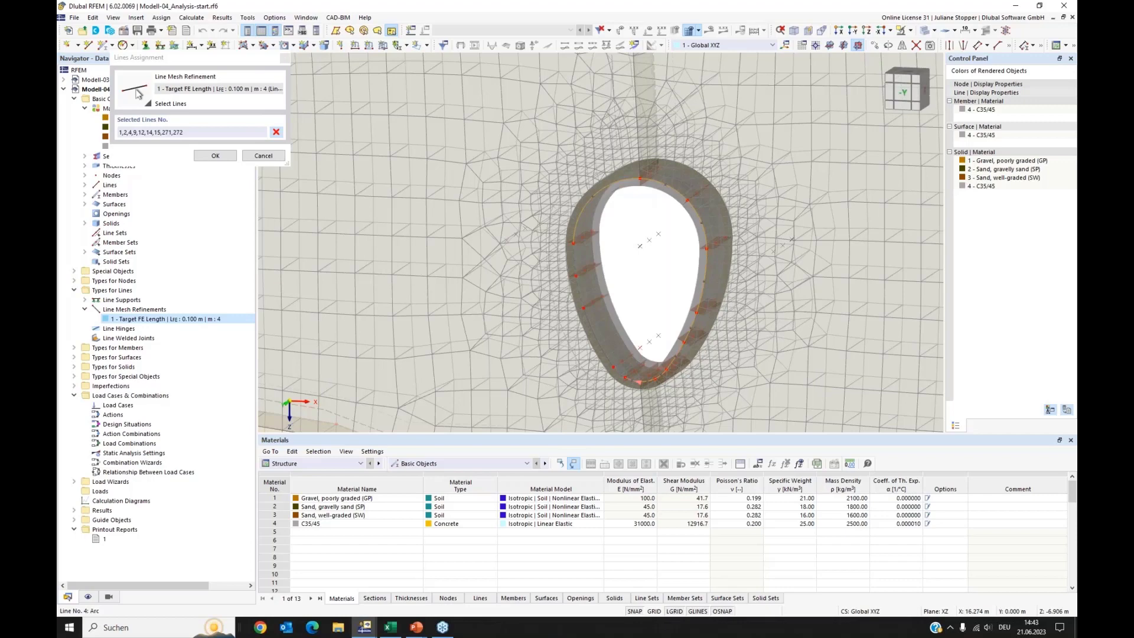
click(610, 365)
click(593, 337)
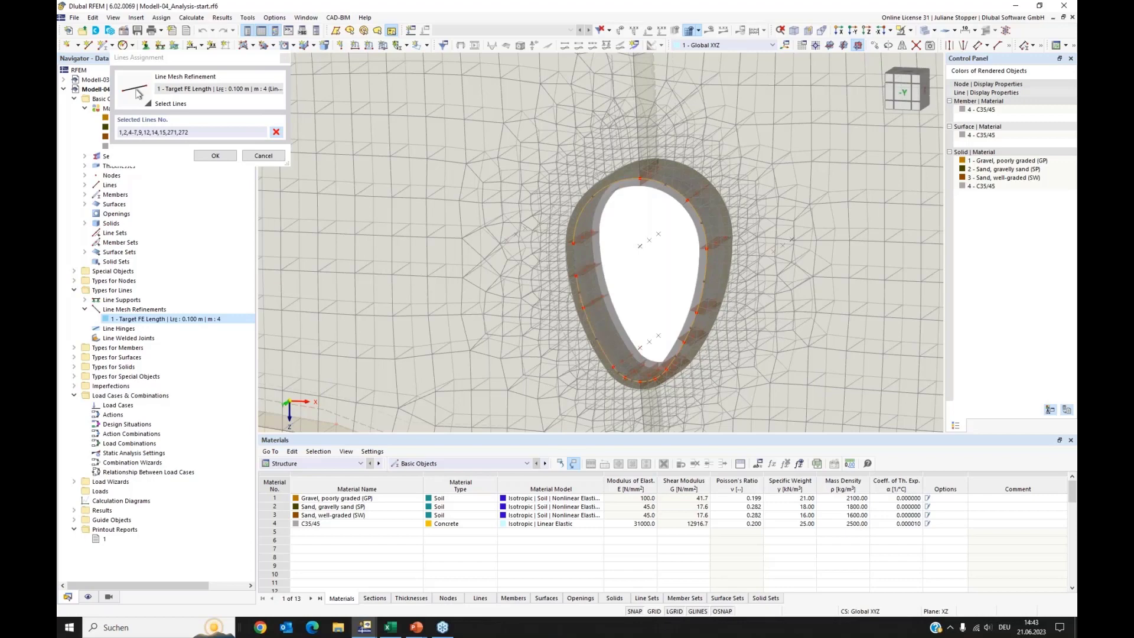
click(576, 260)
click(216, 155)
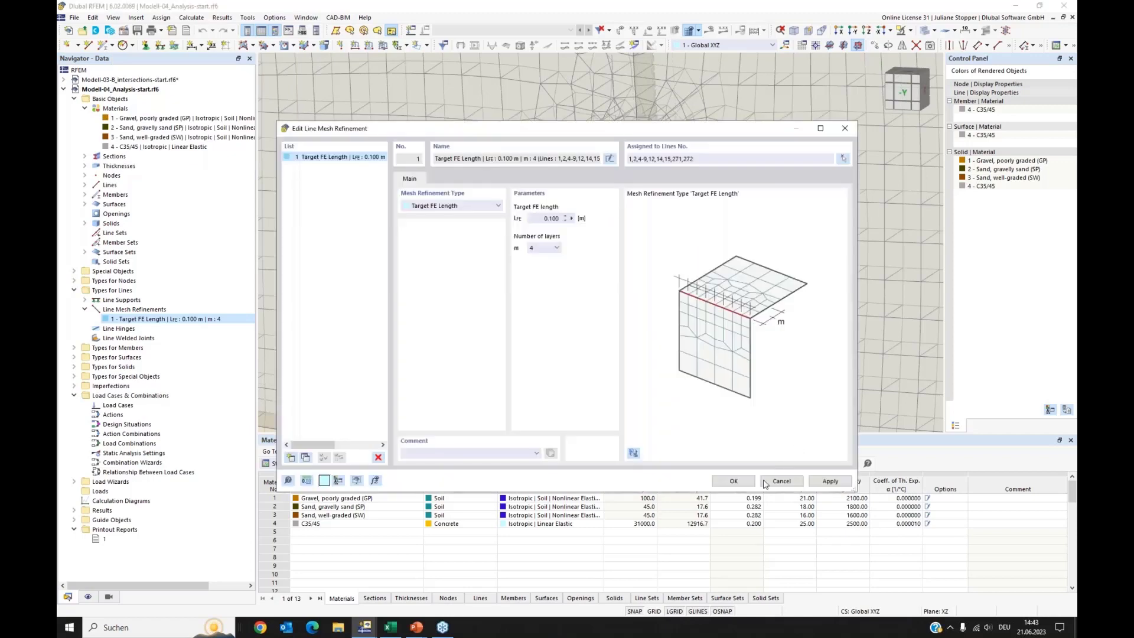
click(734, 481)
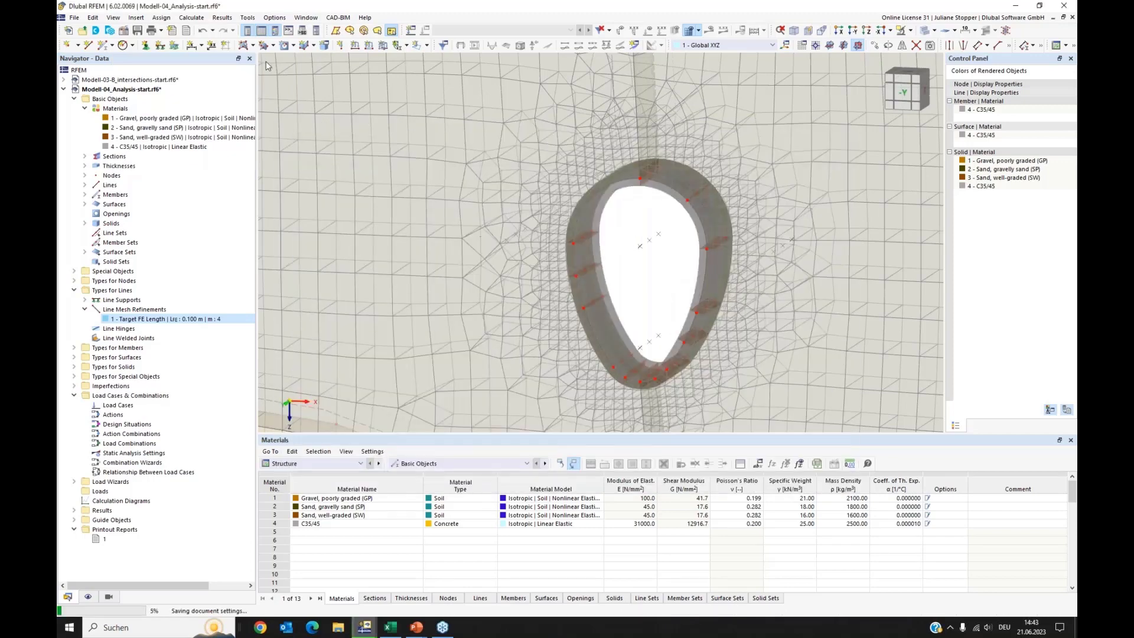
Delete the existing FE mesh, generate it again, and inspect the refinement around the tunnel and across the soil layers.
click(197, 18)
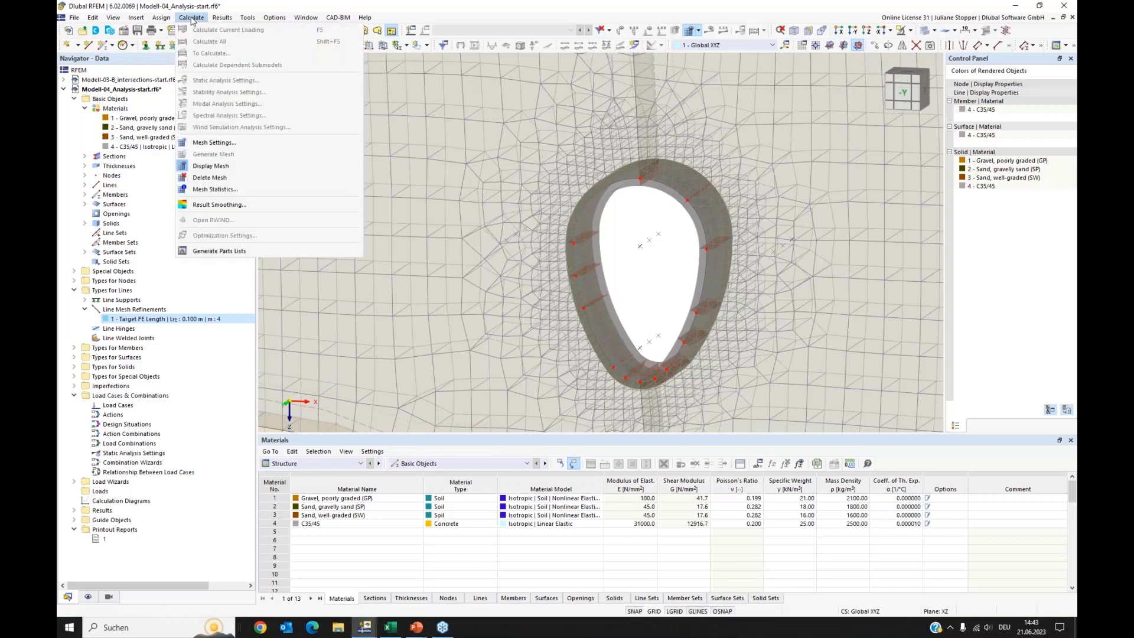
click(216, 178)
click(192, 18)
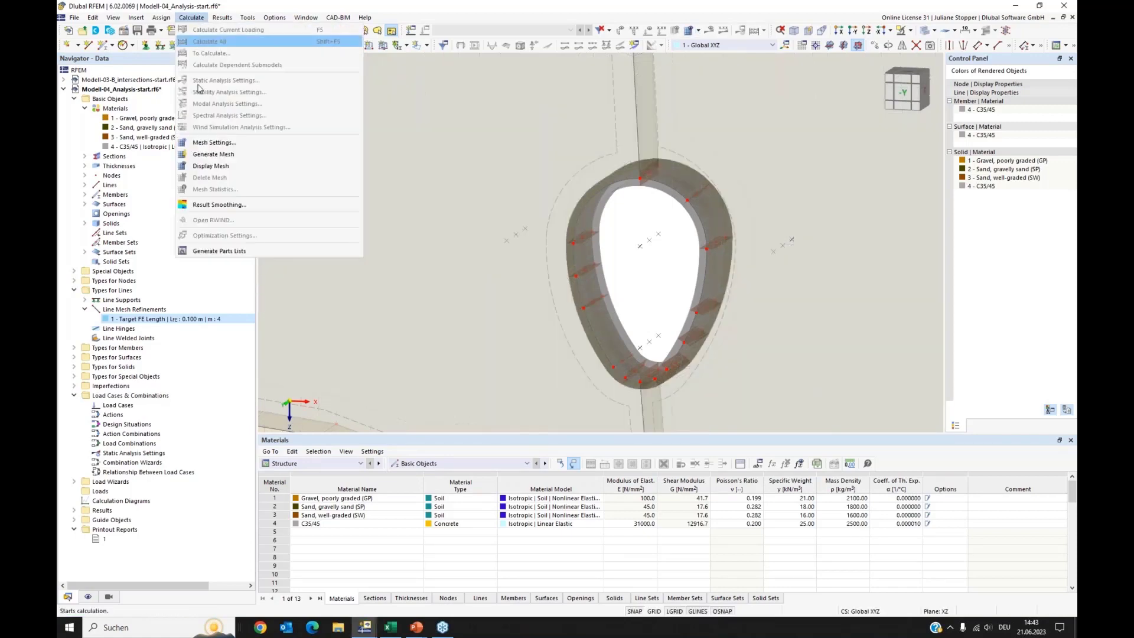
click(219, 156)
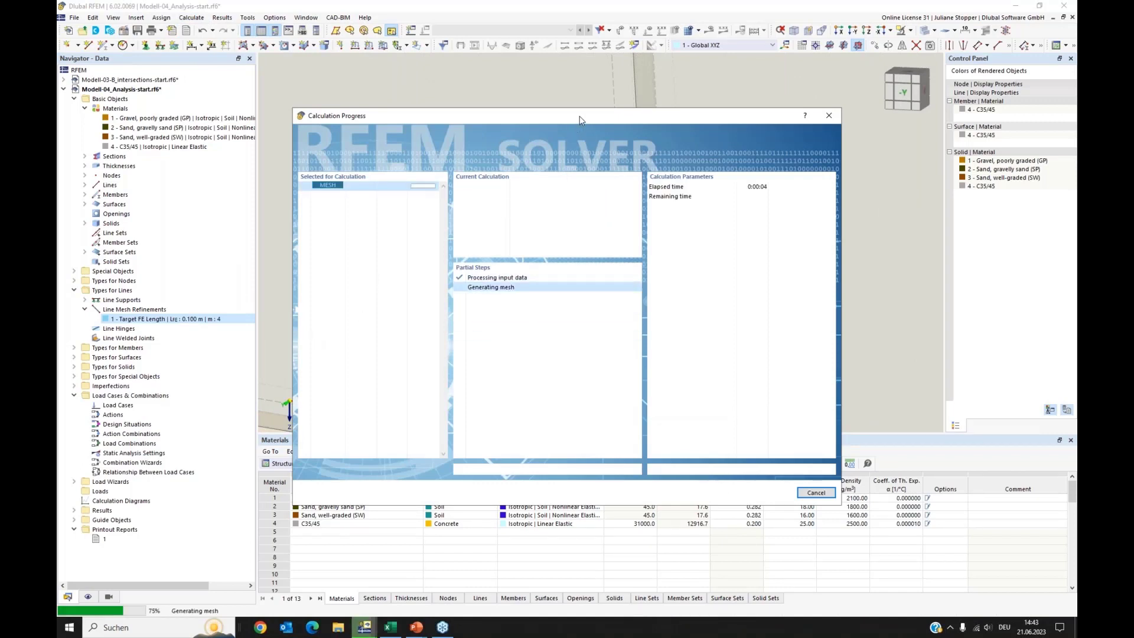
drag(577, 117, 572, 162)
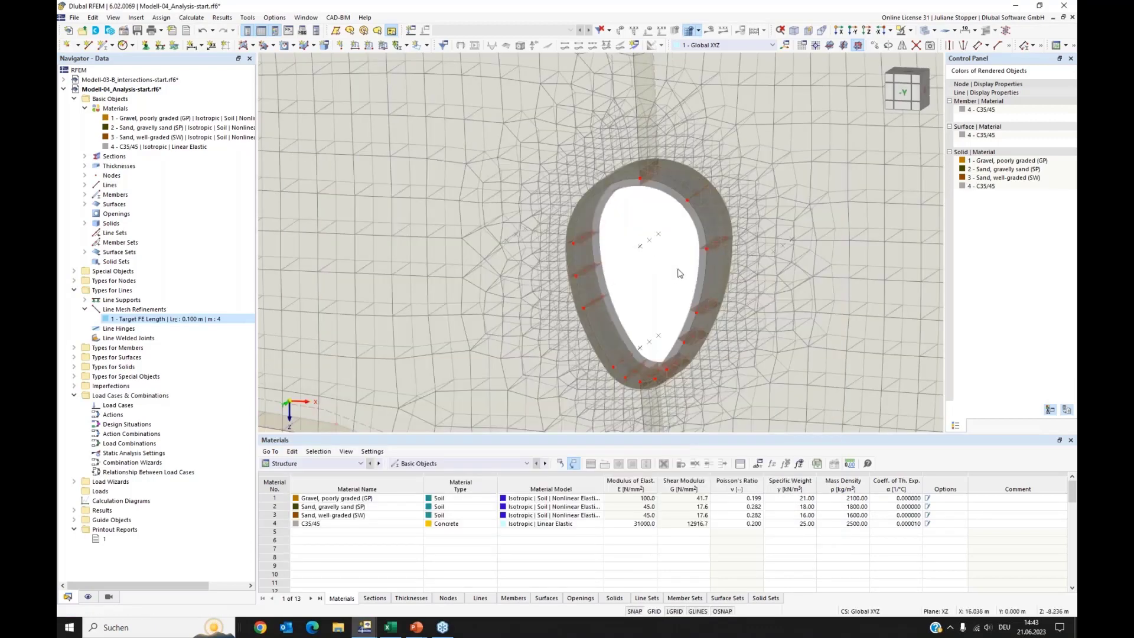
scroll(679, 271, down, 1)
scroll(679, 273, down, 2)
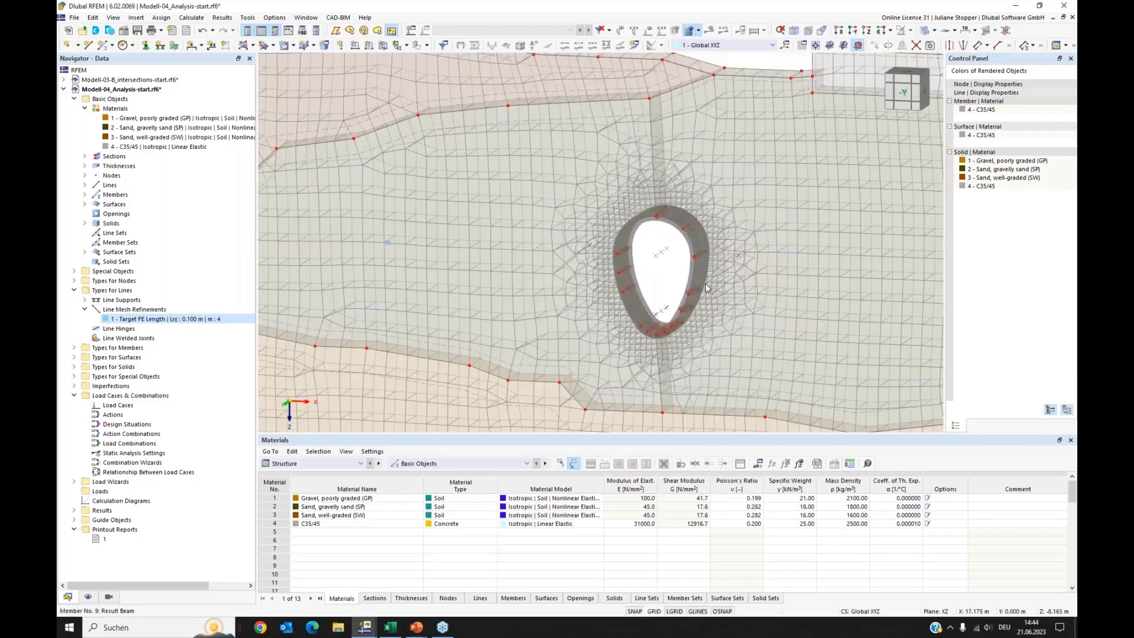
scroll(723, 284, down, 4)
ctrl+middle_drag(754, 297, 652, 169)
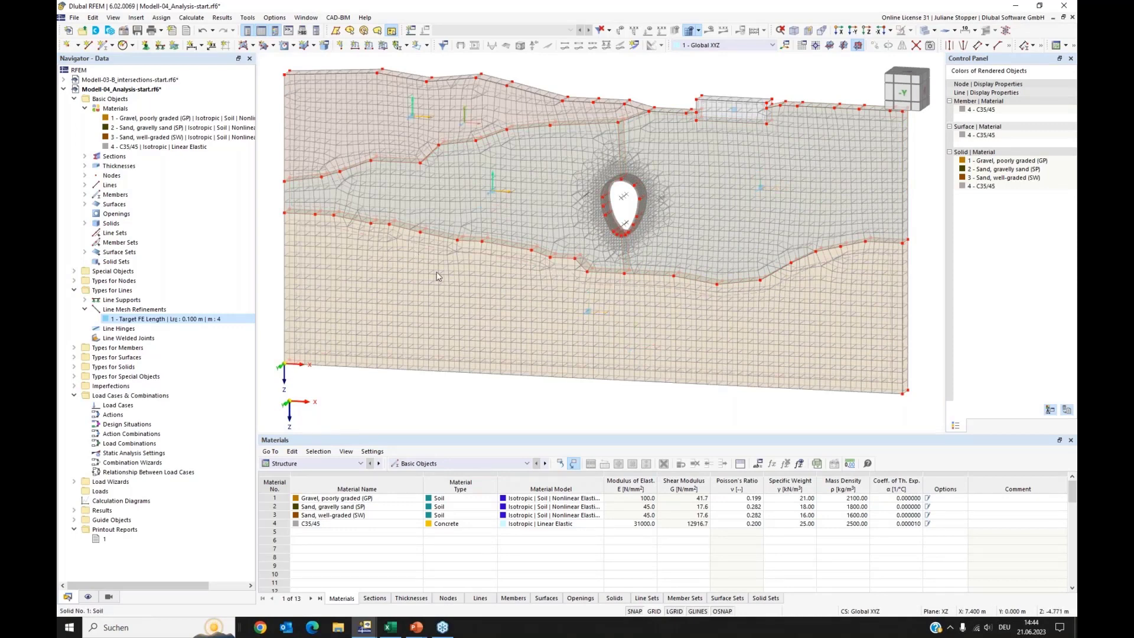
Create load case LC1 named Self-weight Soil with the action category Permanent/Soil.
click(85, 108)
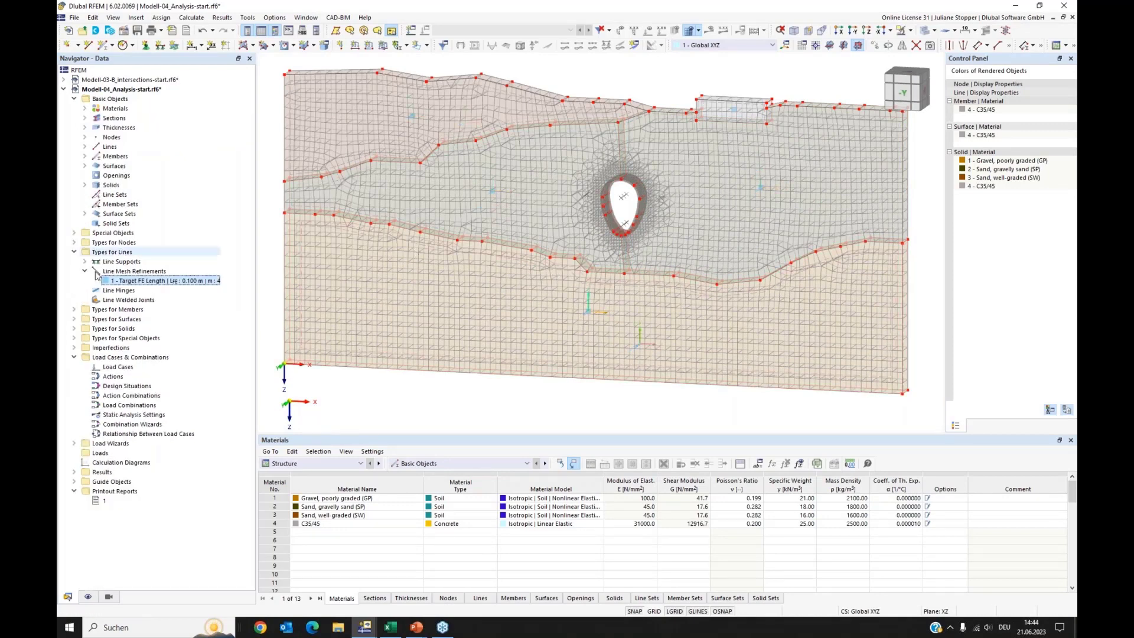
click(74, 252)
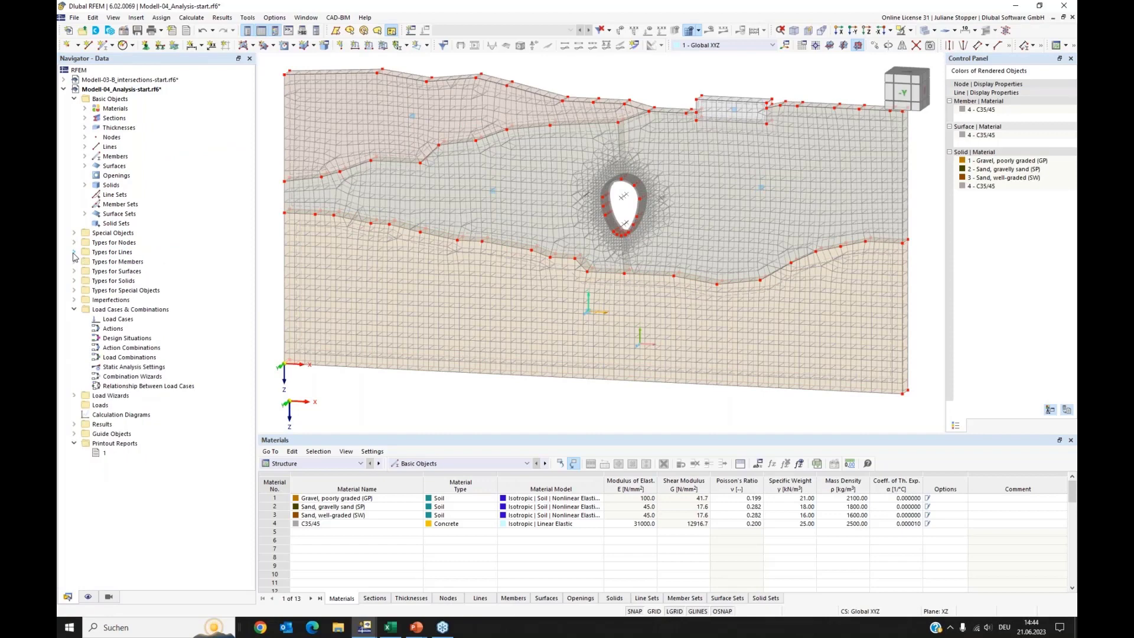
right_click(111, 323)
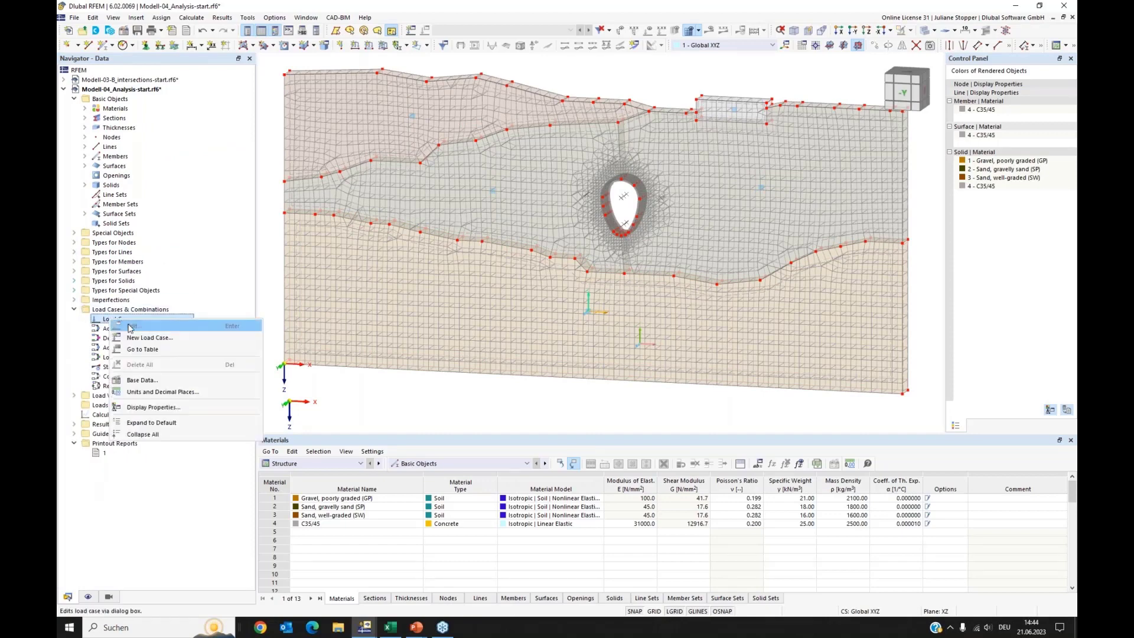
click(135, 340)
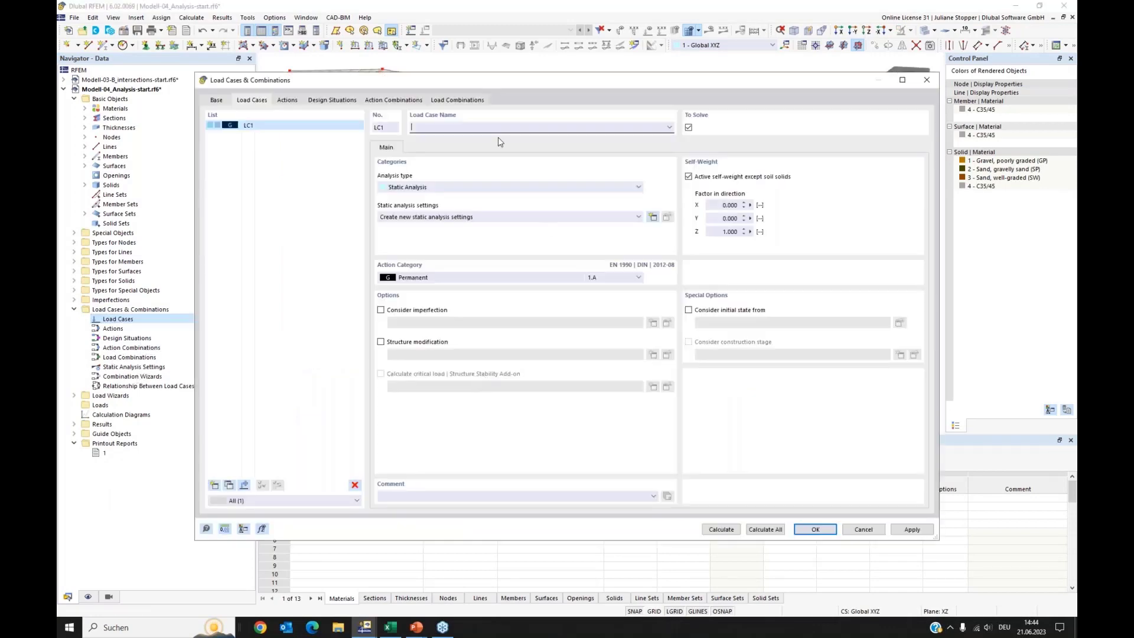
drag(461, 86, 546, 78)
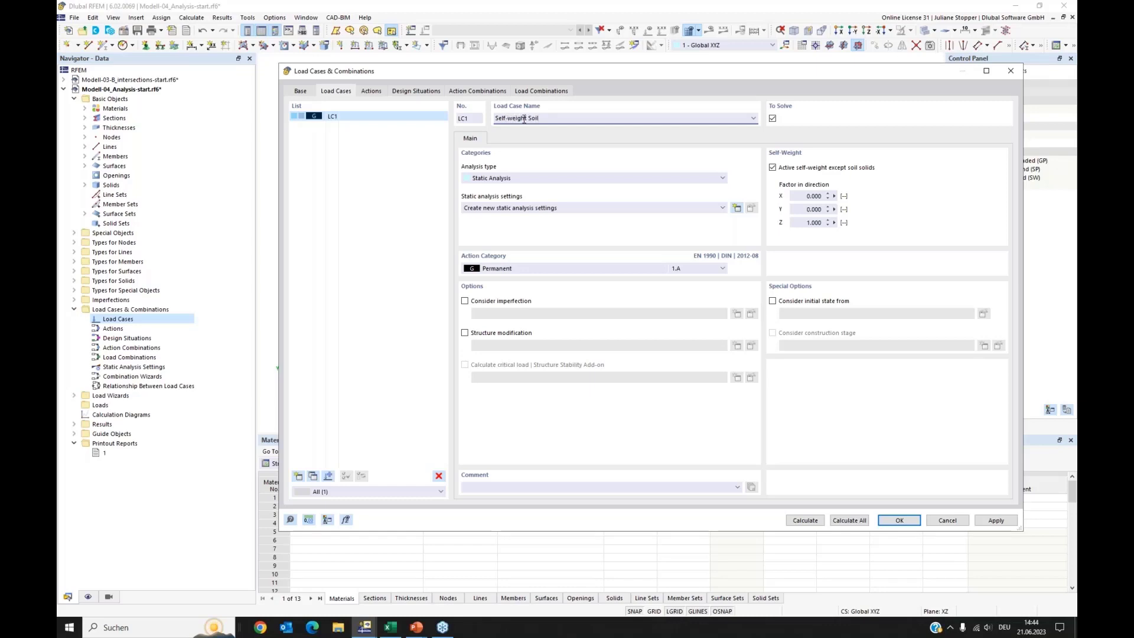
click(530, 270)
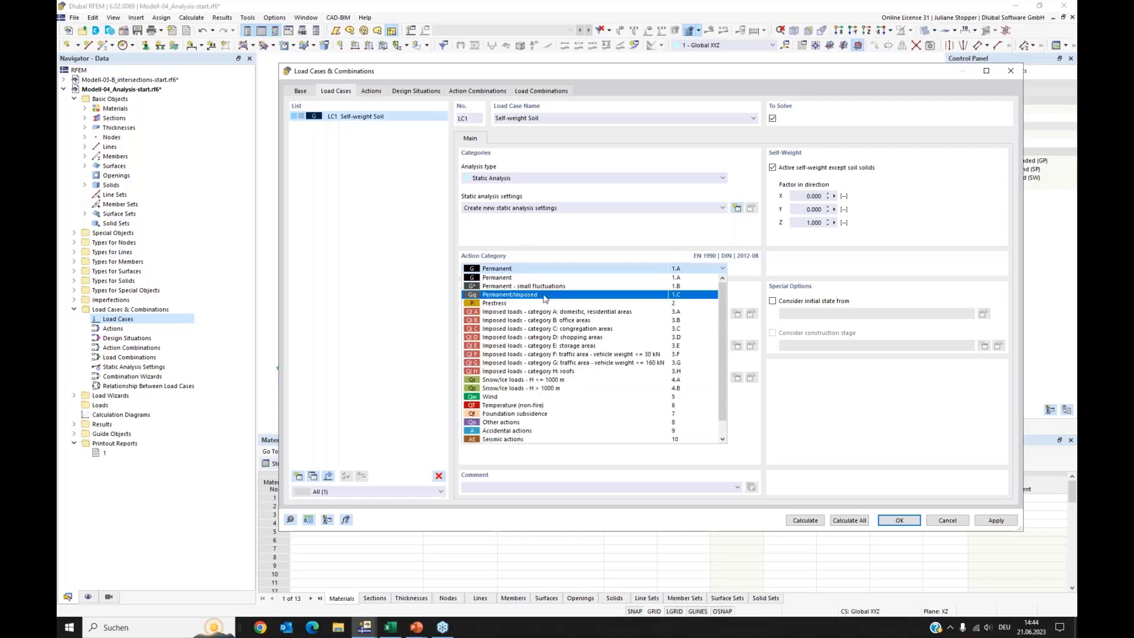
scroll(508, 319, down, 1)
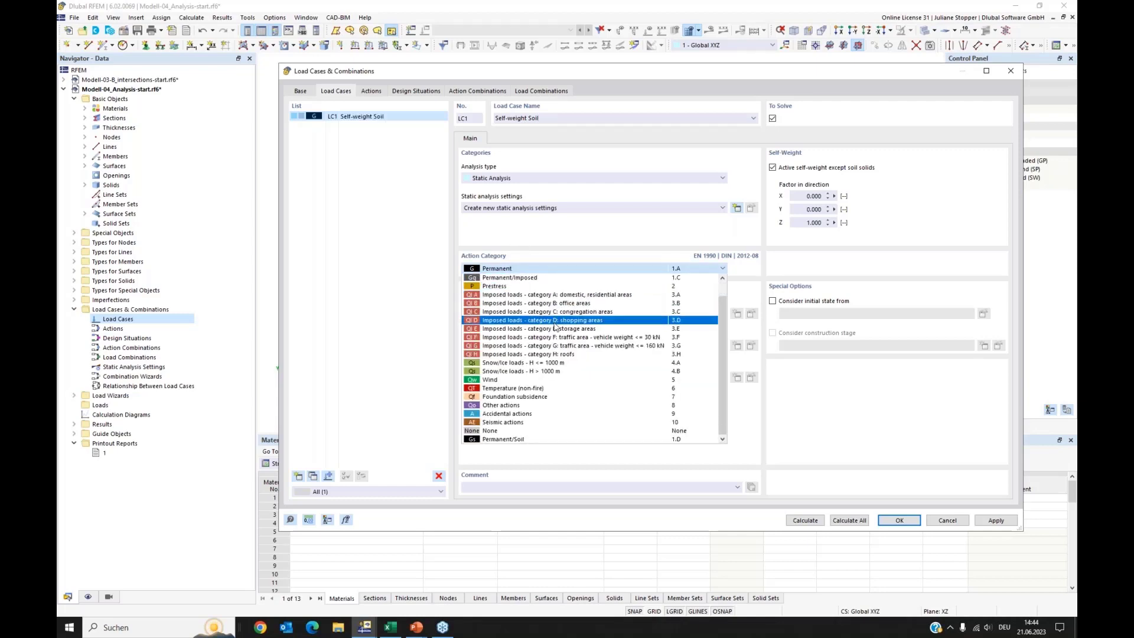
click(511, 440)
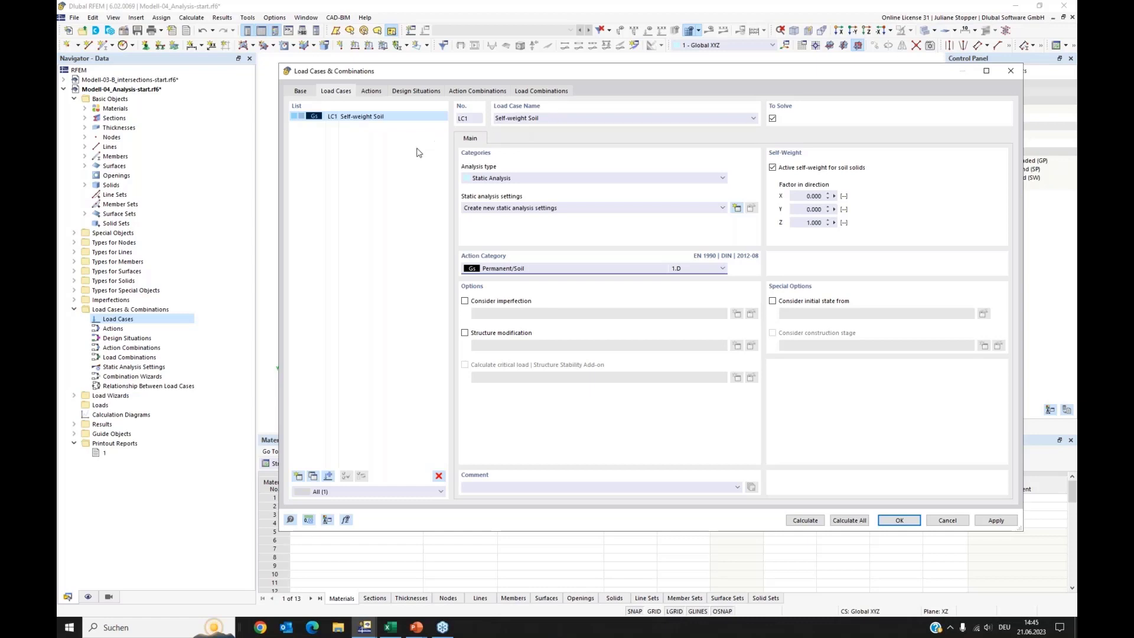
Create Geometrically linear | Newton-Raphson static analysis settings with an increased number of load increments for LC1 and apply them.
click(390, 167)
click(298, 477)
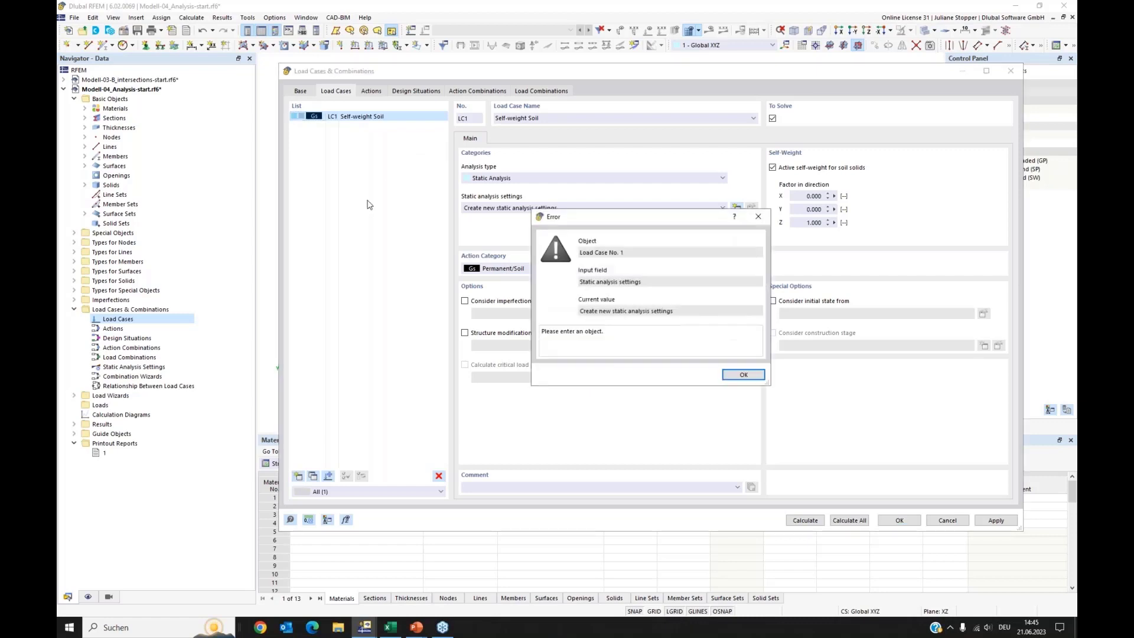
click(743, 375)
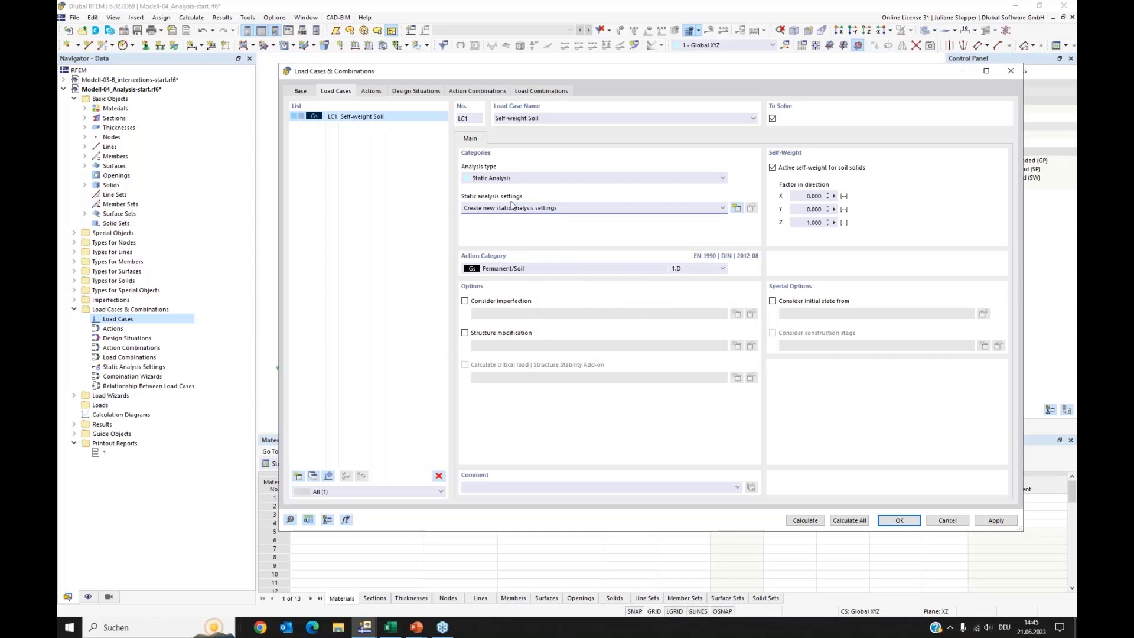
click(737, 209)
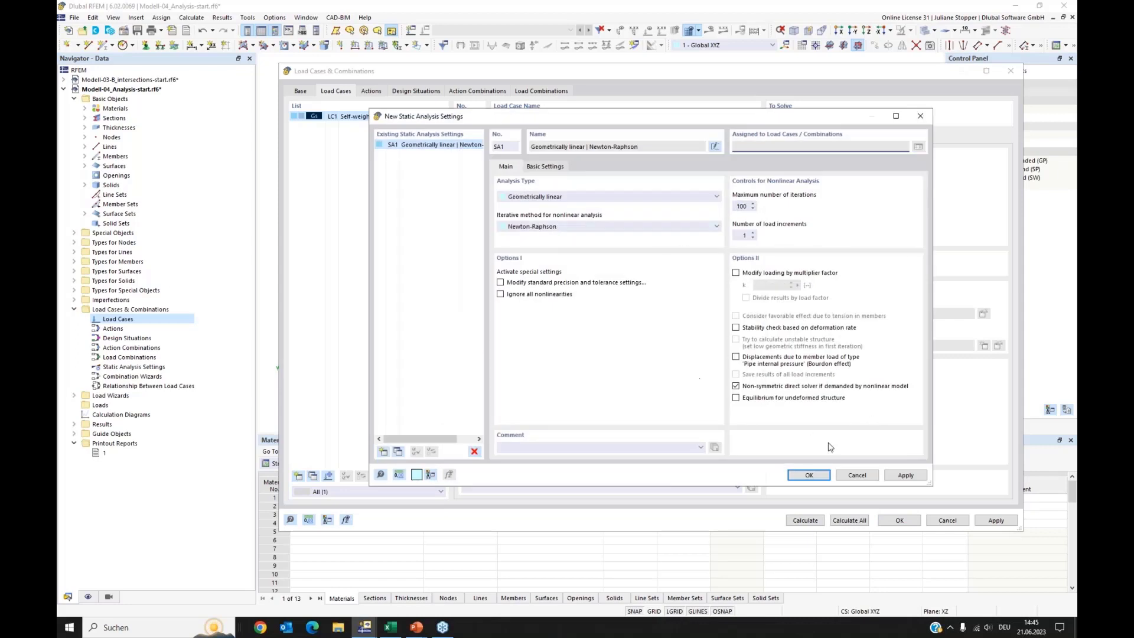
double_click(754, 235)
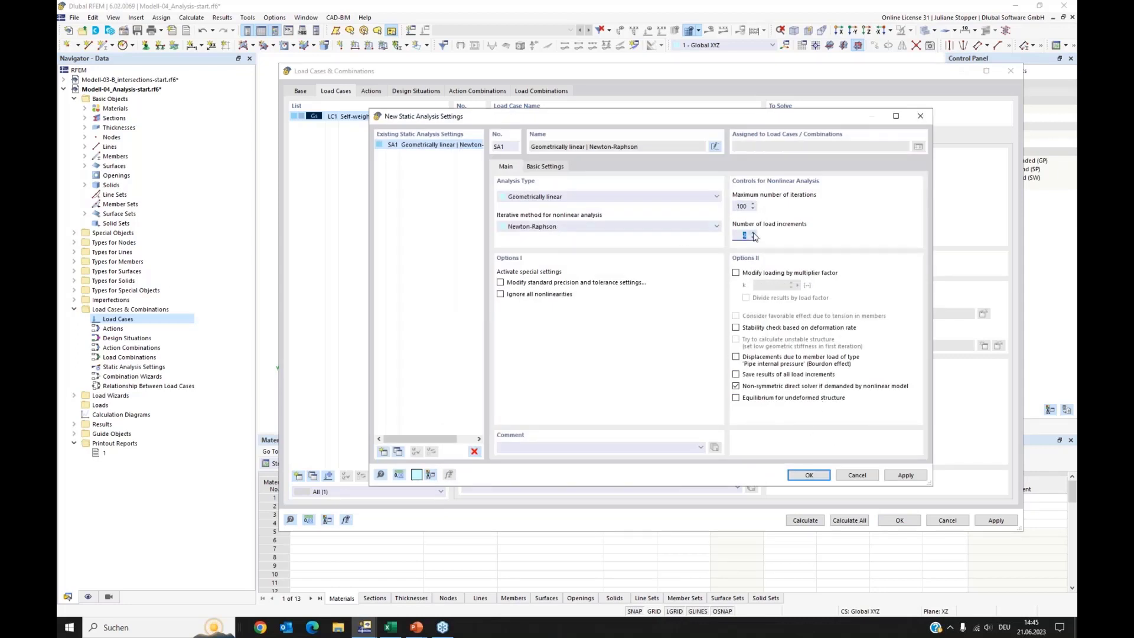
click(809, 476)
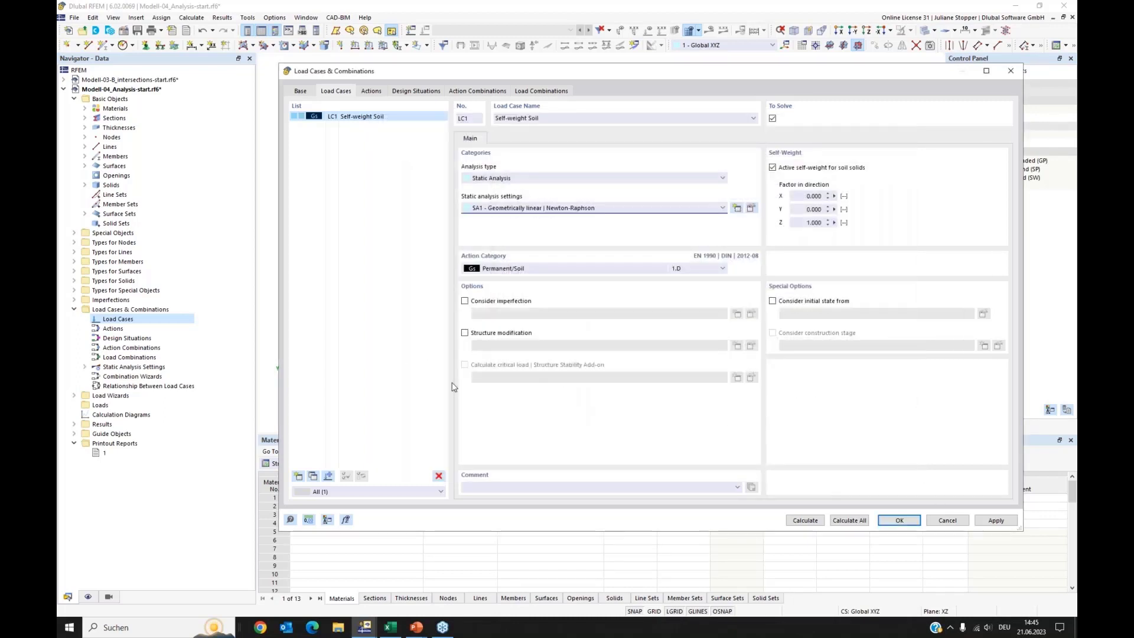
click(997, 520)
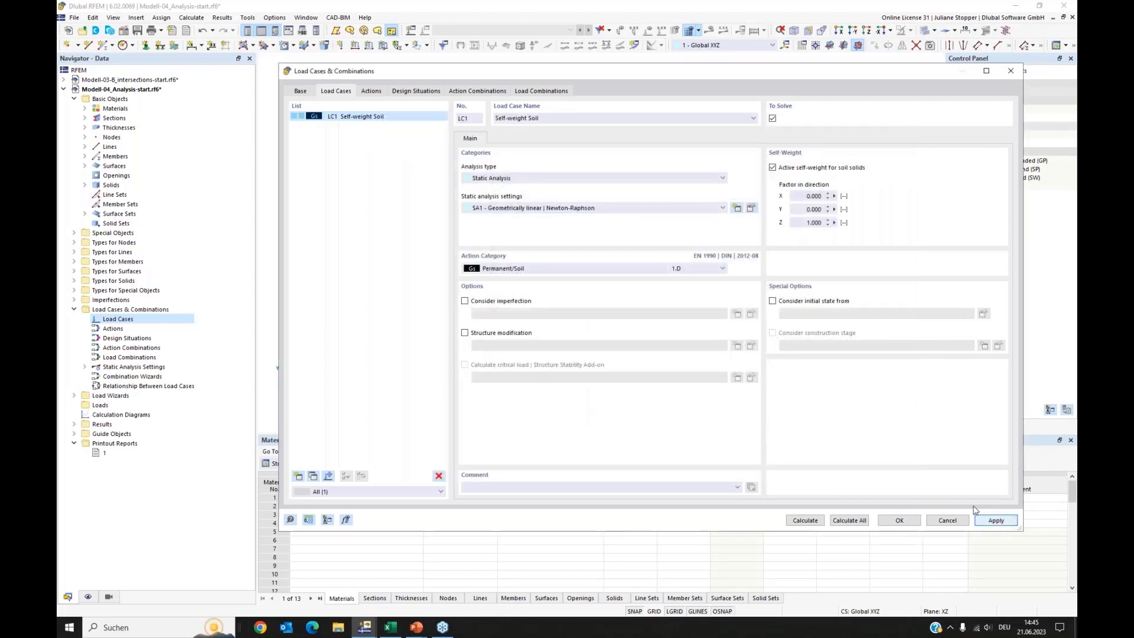
Add load case LC2 named Self-weight Structure with action category Permanent and active self-weight except soil solids.
click(299, 477)
click(530, 271)
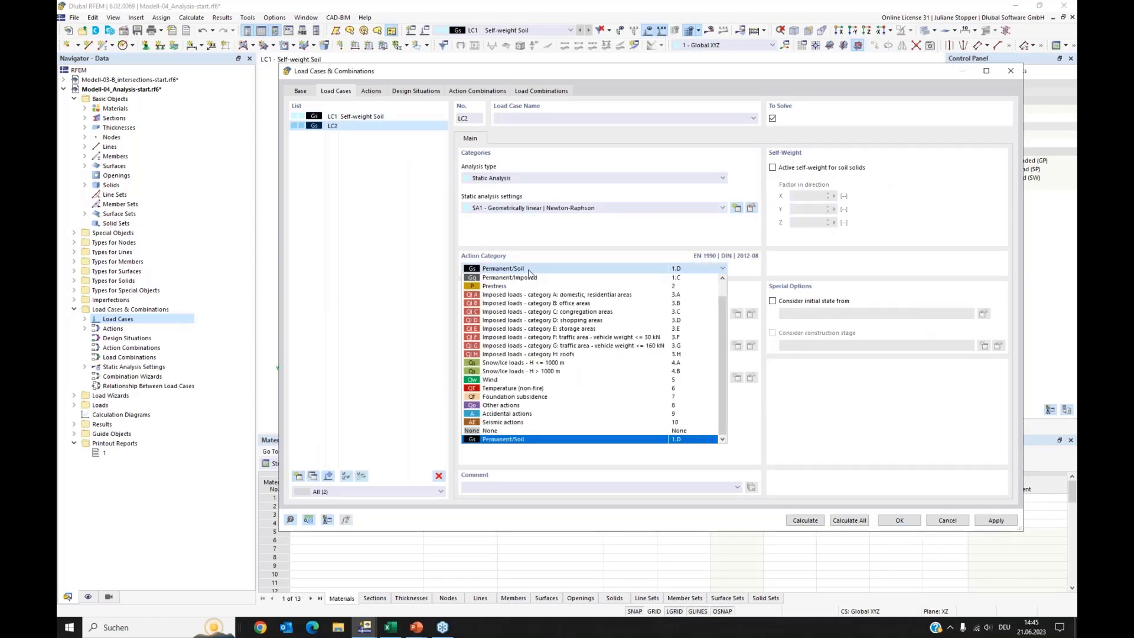
scroll(520, 278, up, 1)
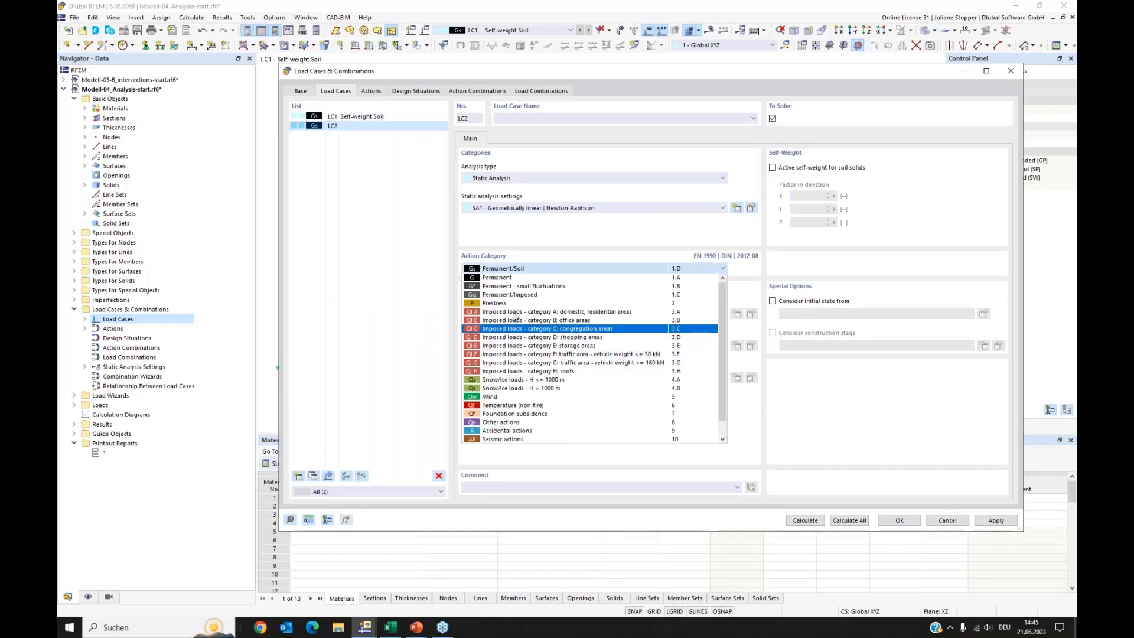
click(506, 279)
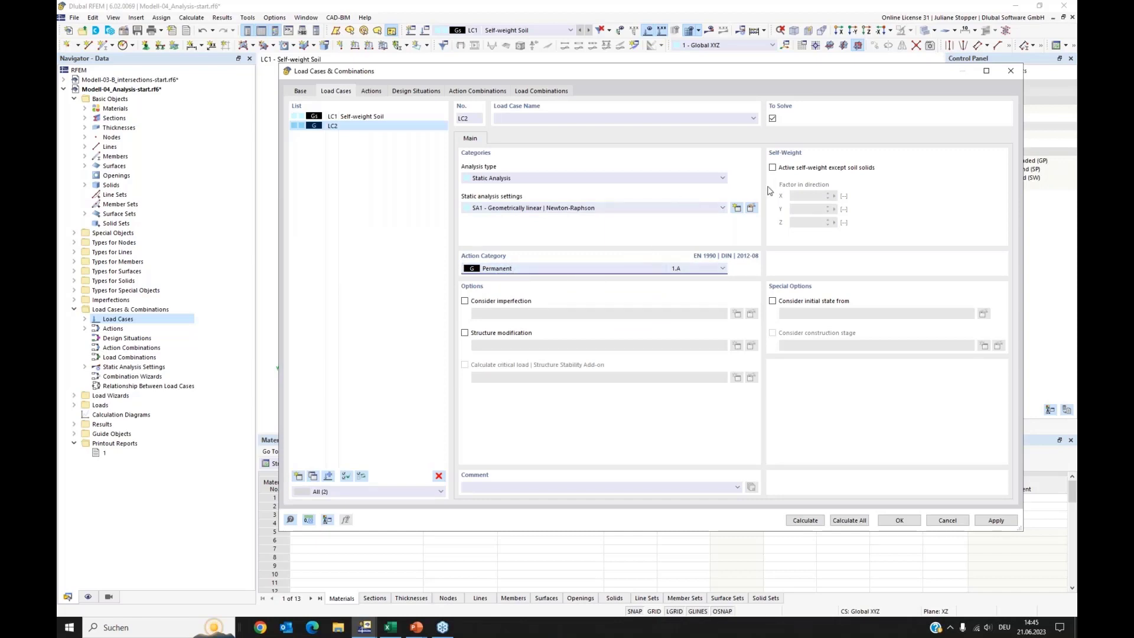
click(773, 168)
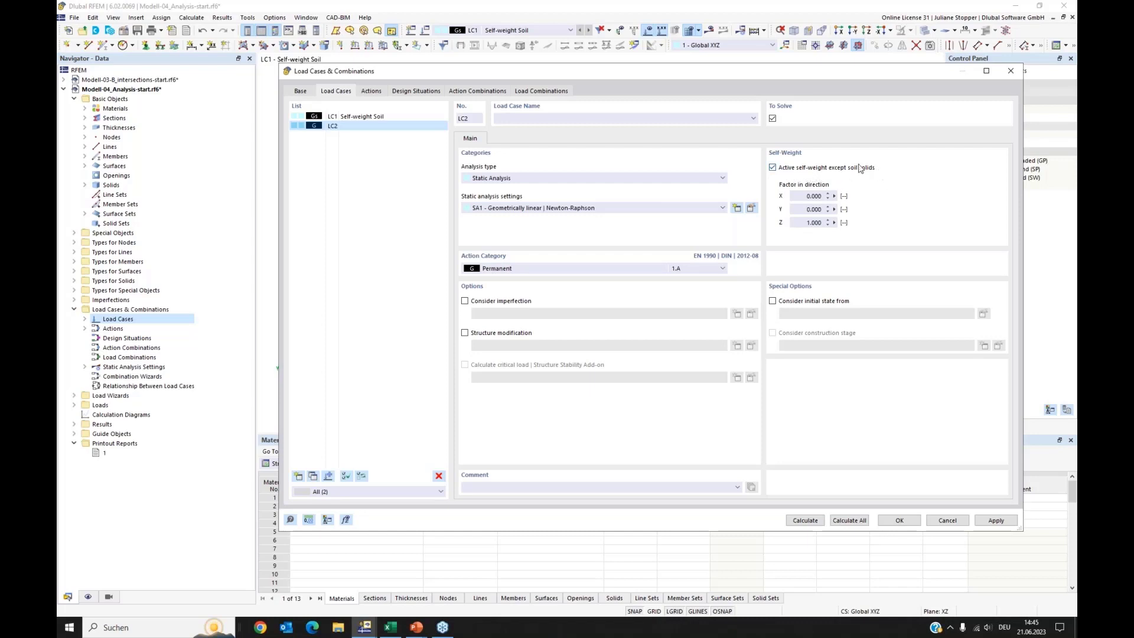
click(520, 117)
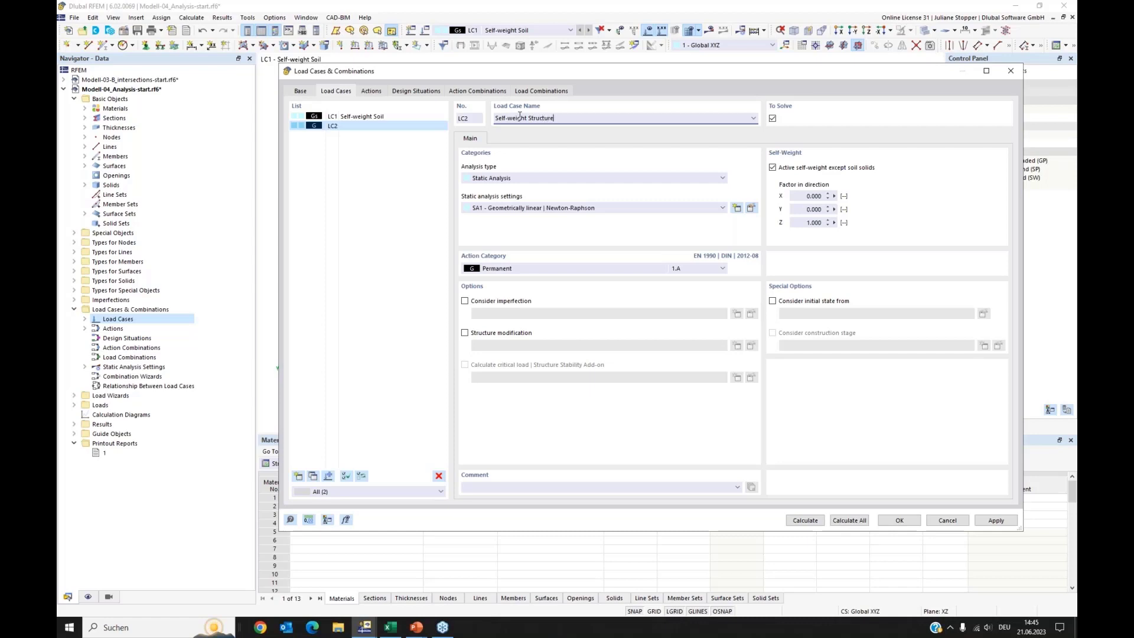
click(386, 233)
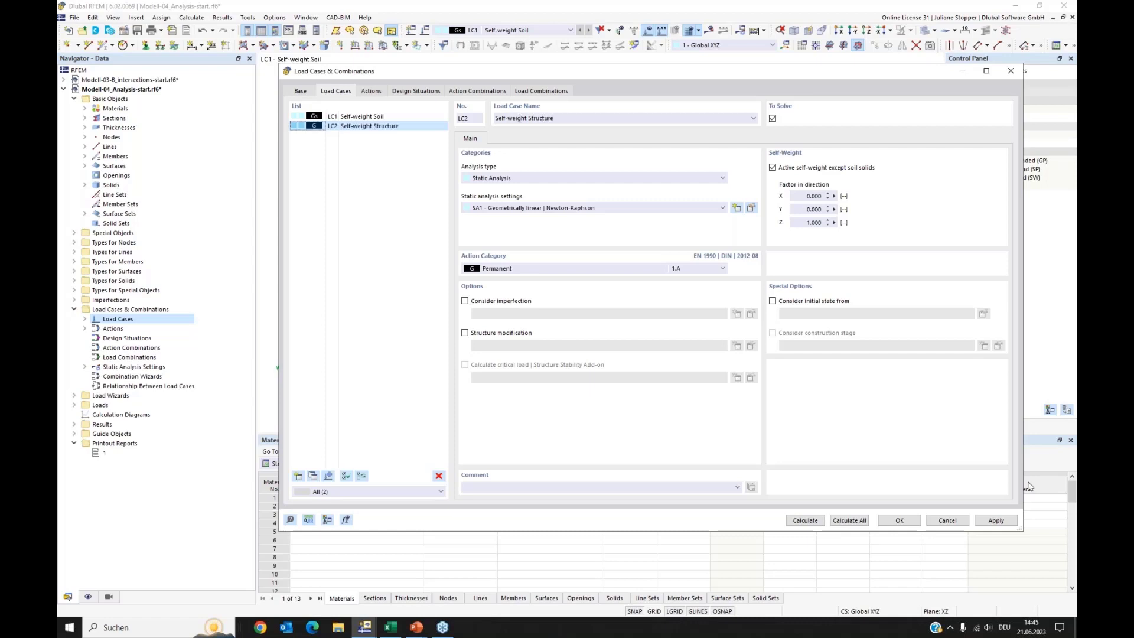
click(996, 520)
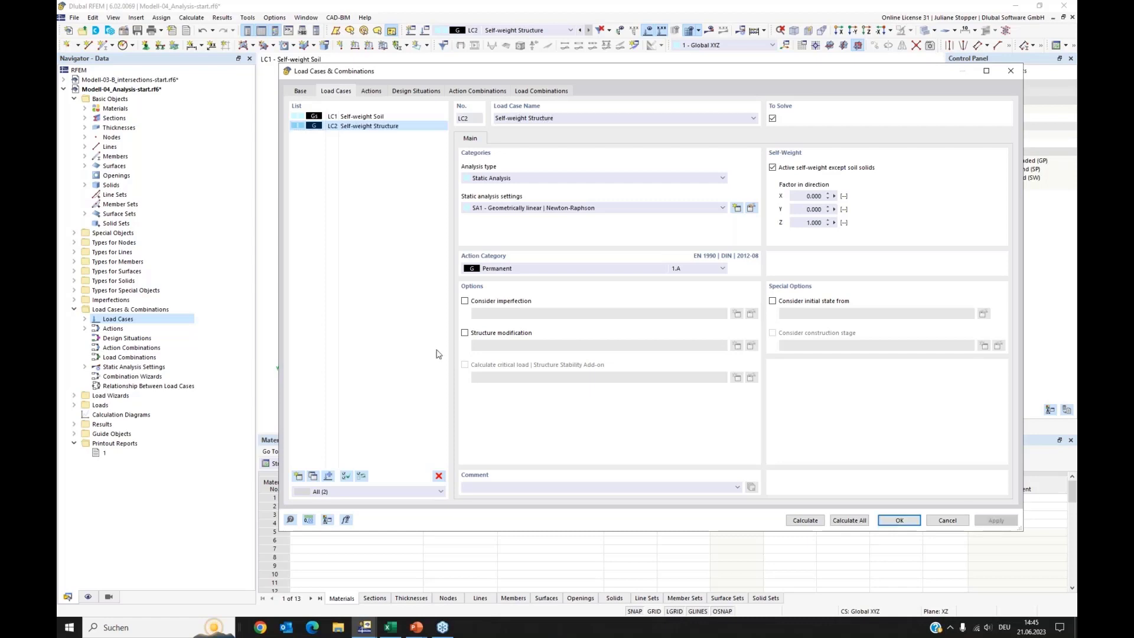
Add load case LC3 named Dead Load new building with the action category Permanent.
click(299, 477)
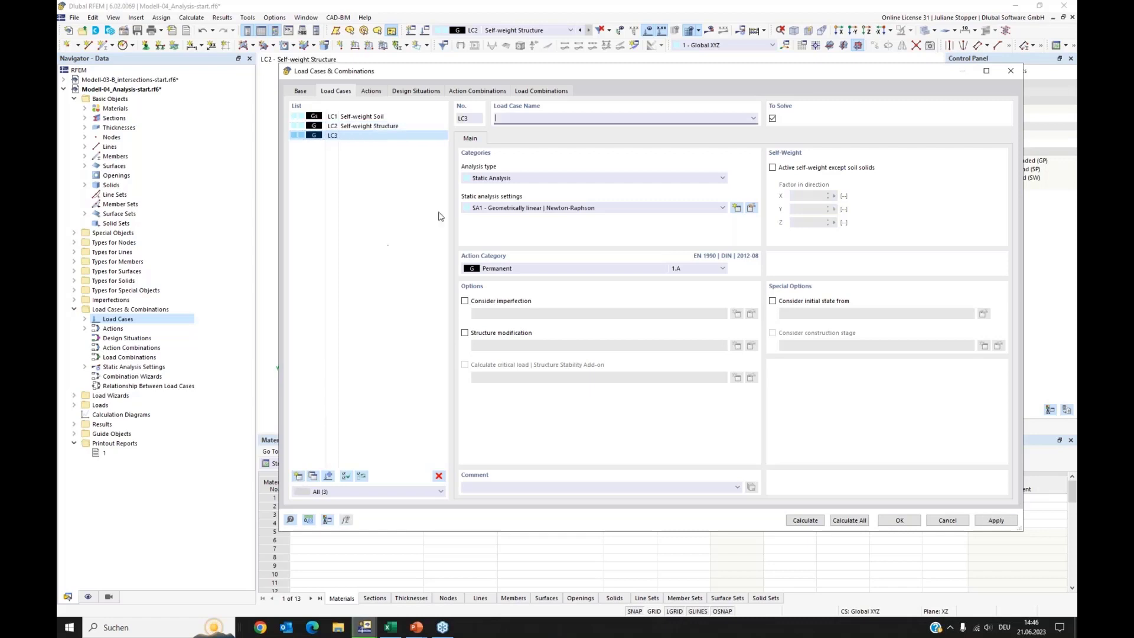
click(513, 118)
text(Dead Load new building)
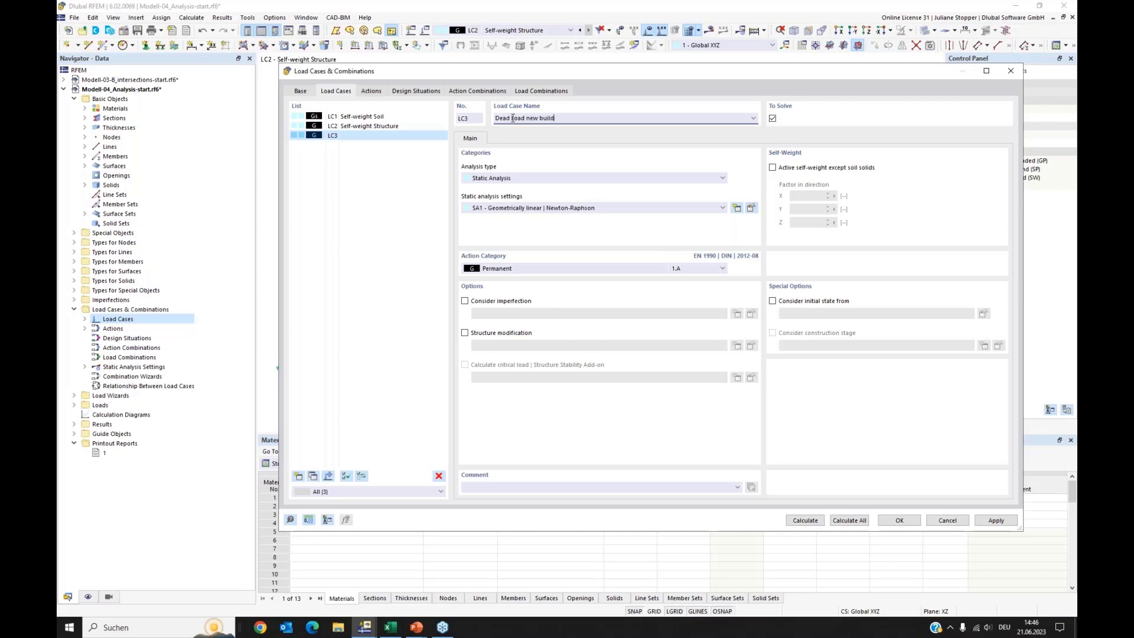
key(Return)
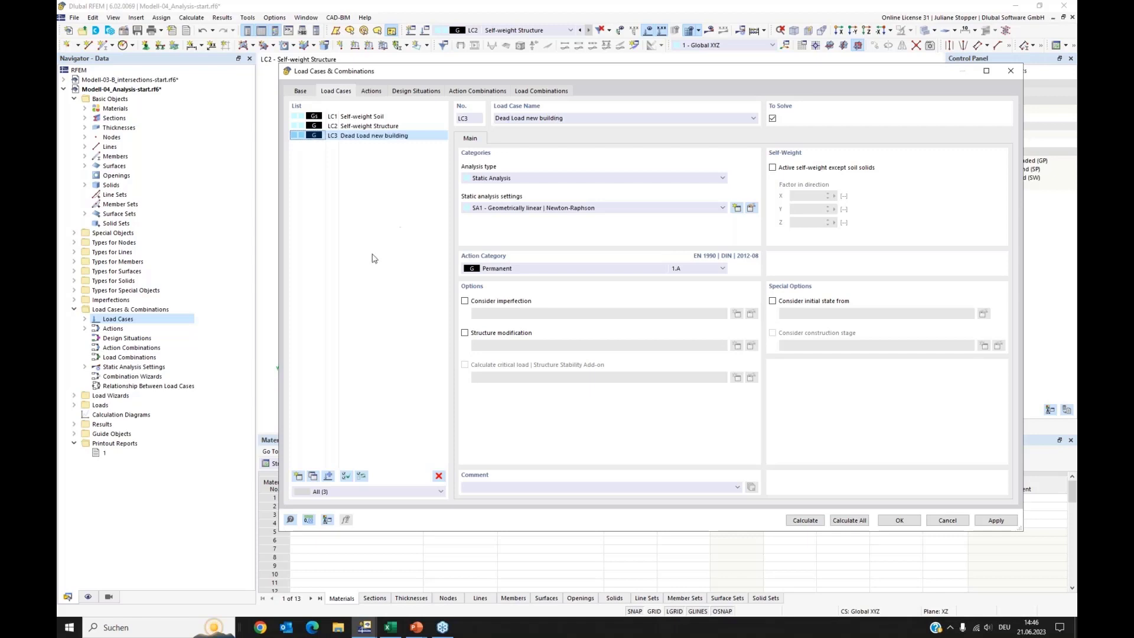
Add load case LC4 named Live Load with the action category Imposed loads - category A: domestic, residential areas, and apply it.
click(300, 476)
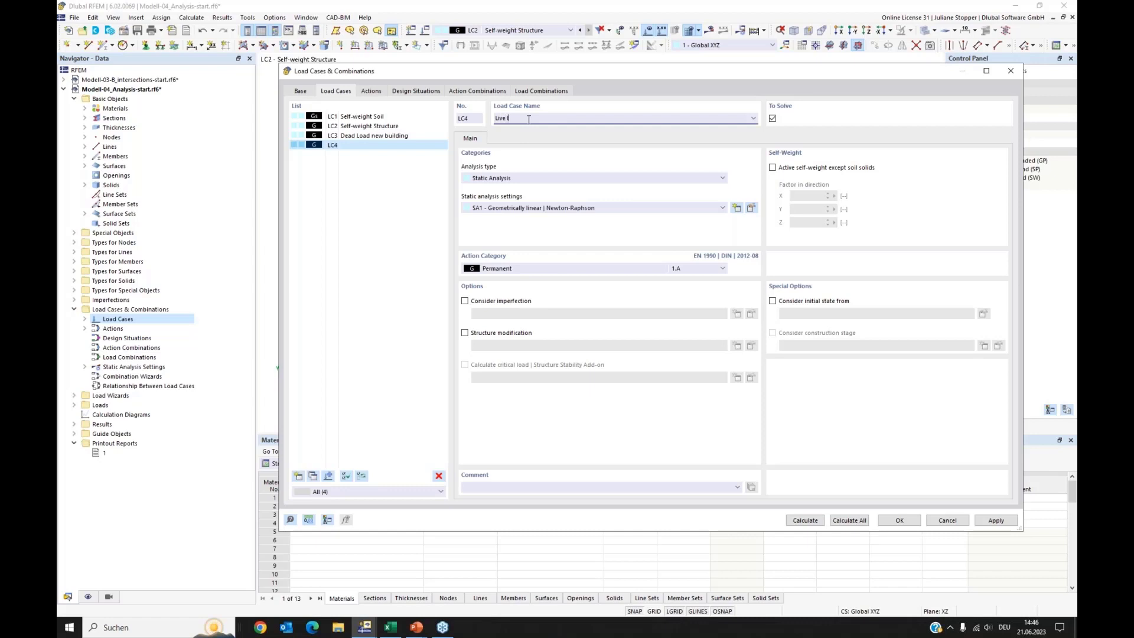
scroll(529, 119, down, 1)
click(755, 119)
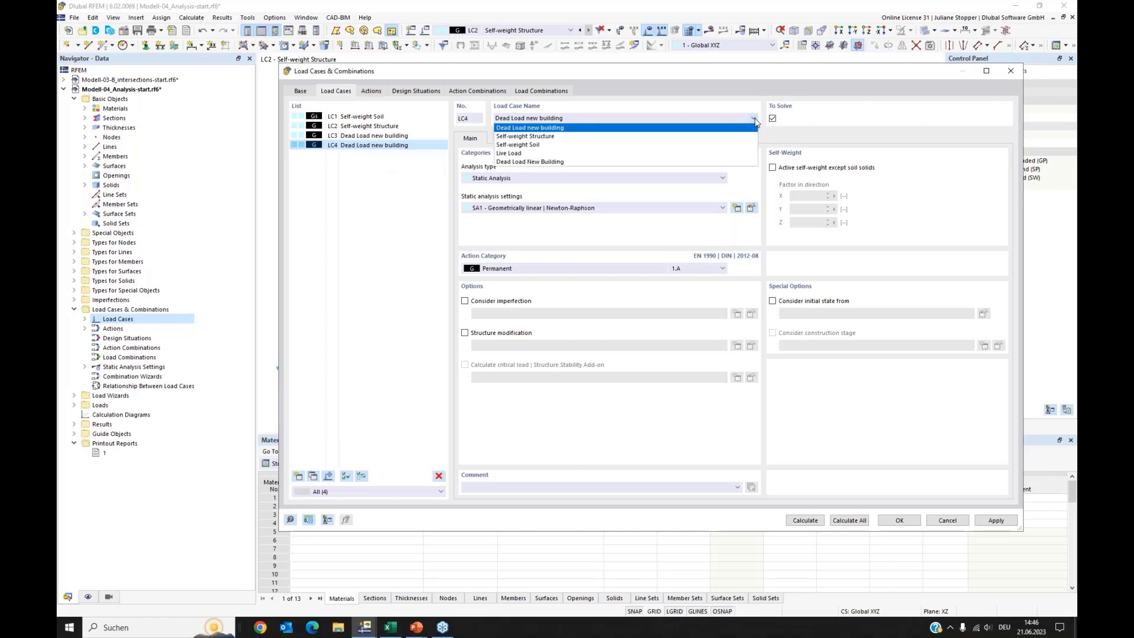
click(519, 152)
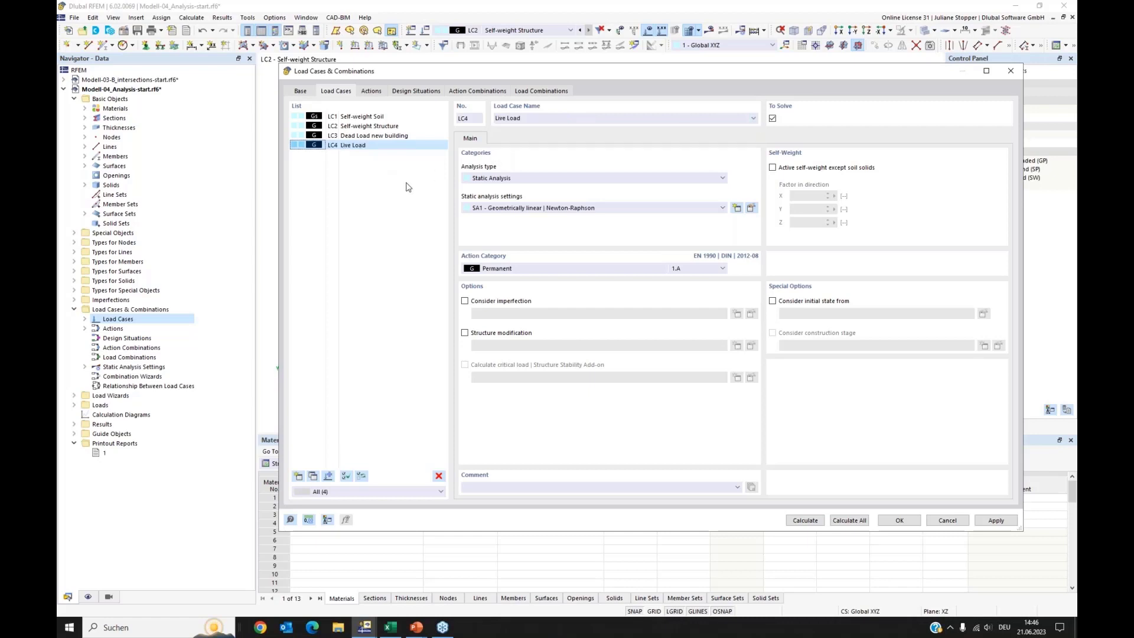
click(534, 269)
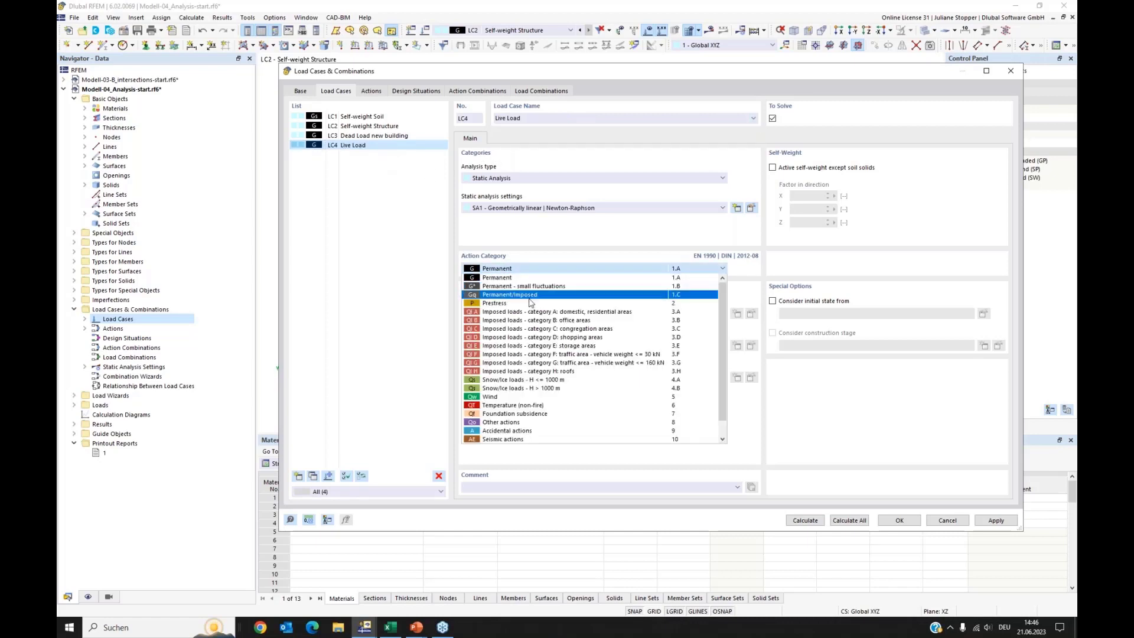
click(519, 313)
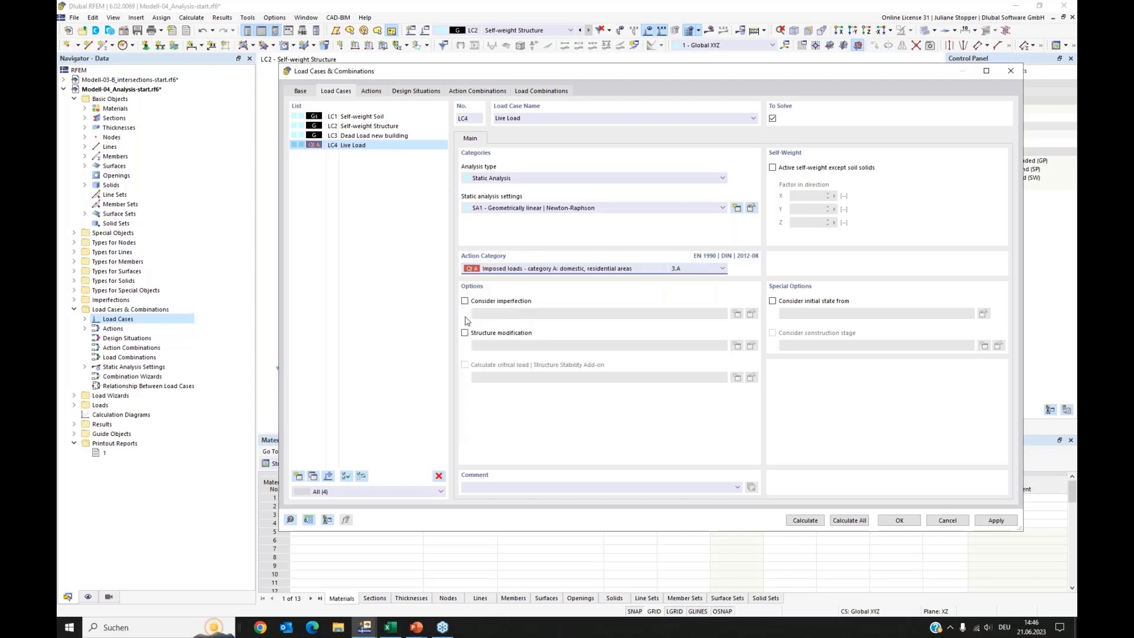
click(996, 521)
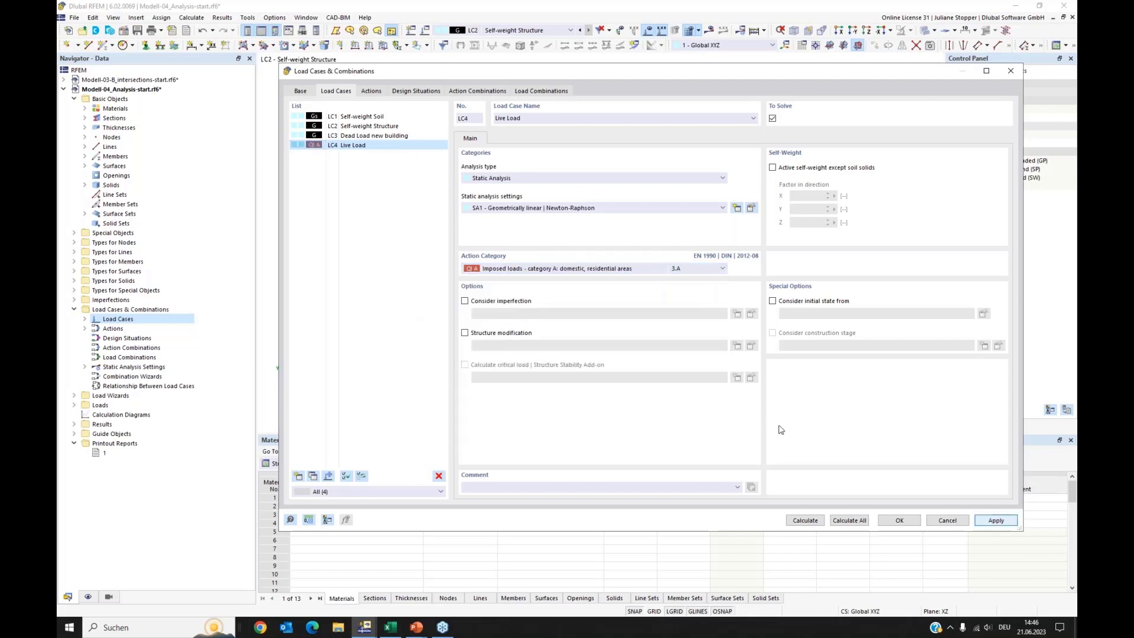
Create design situation DS1 of type SLS - Characteristic and apply it.
click(372, 92)
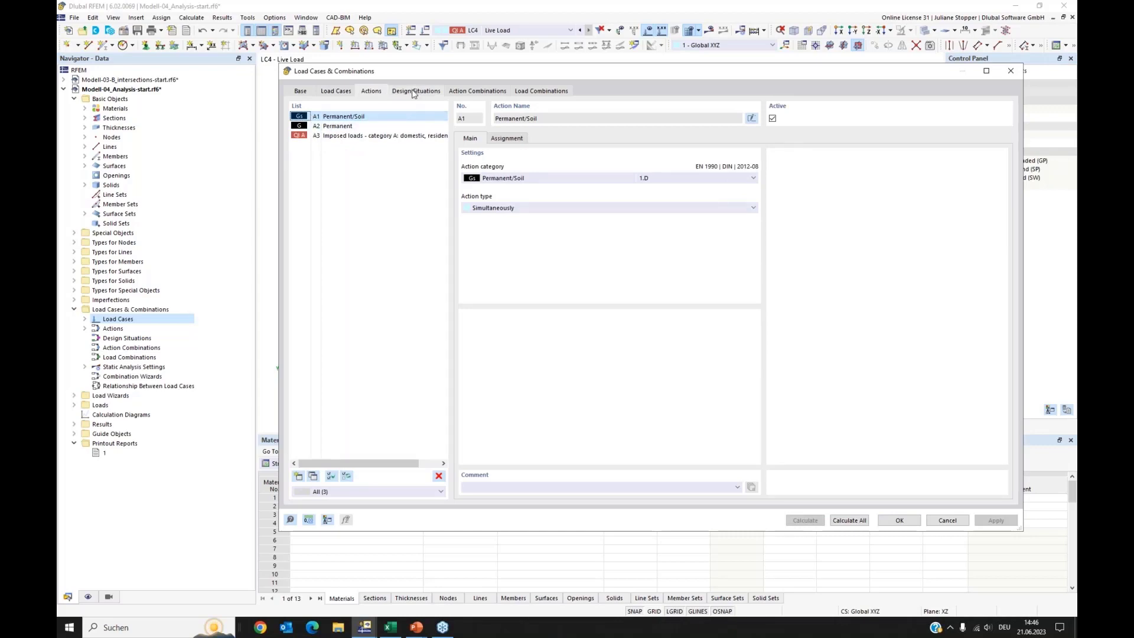
click(390, 91)
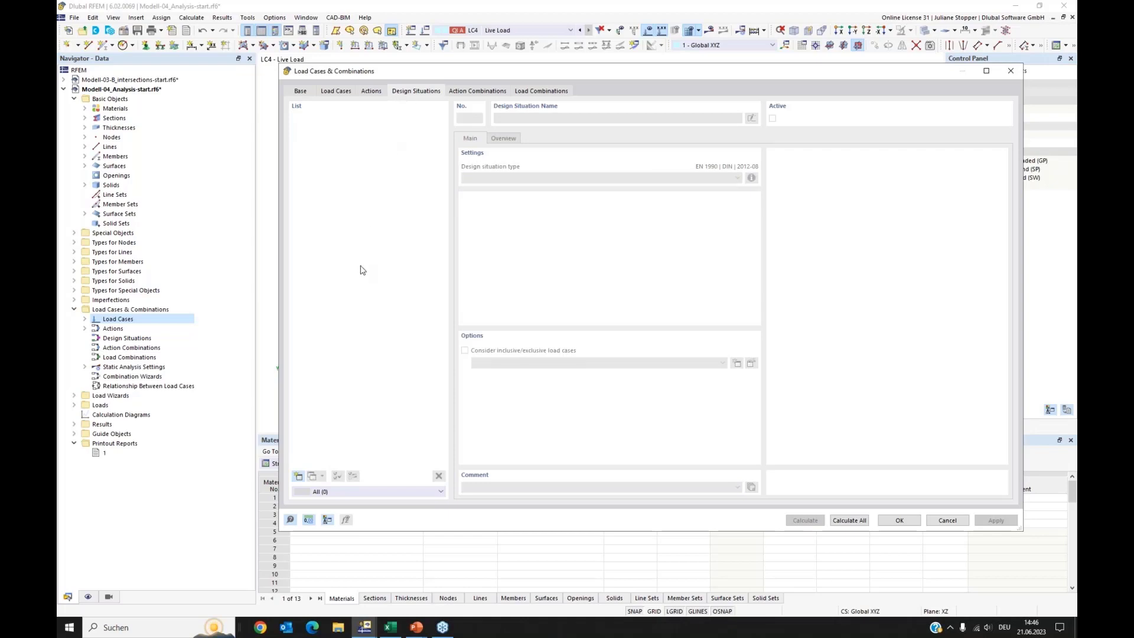
click(298, 477)
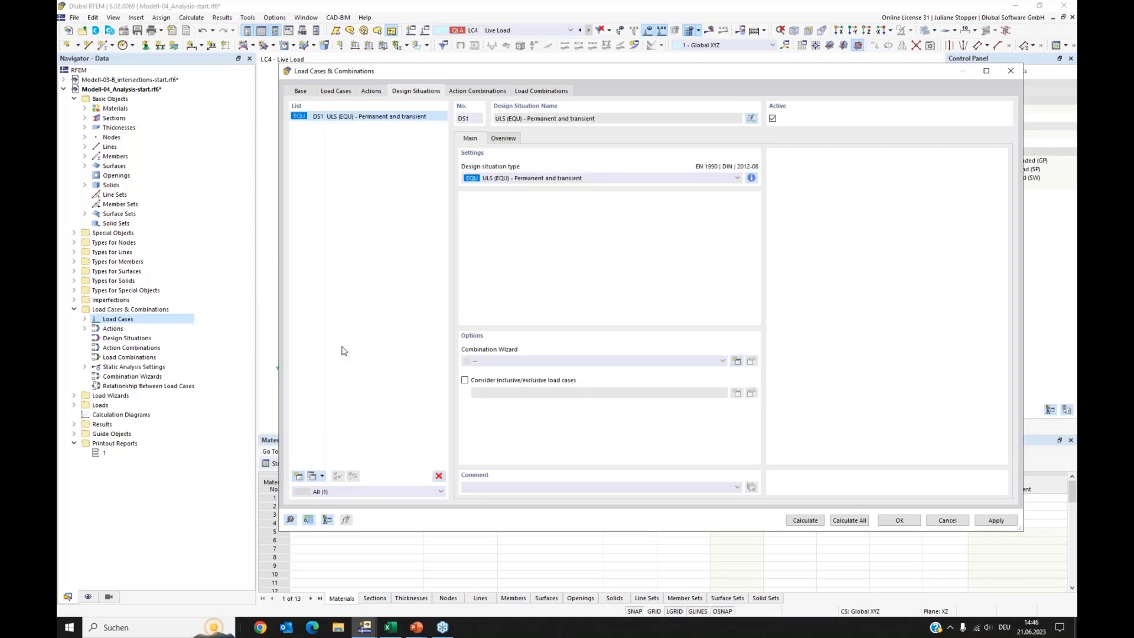
click(613, 181)
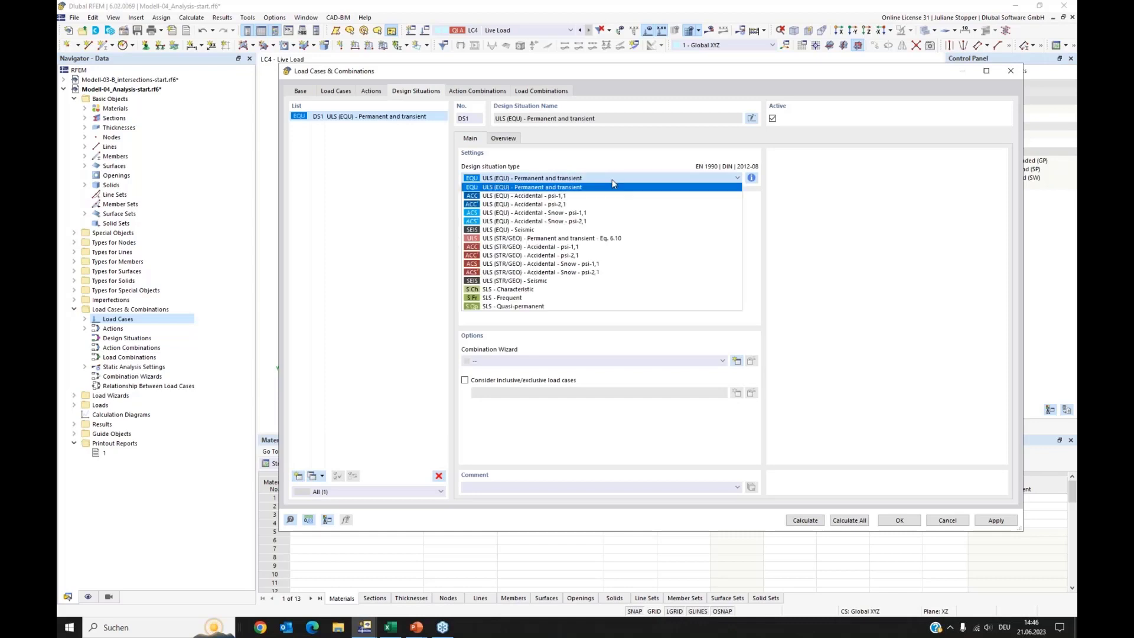
click(501, 290)
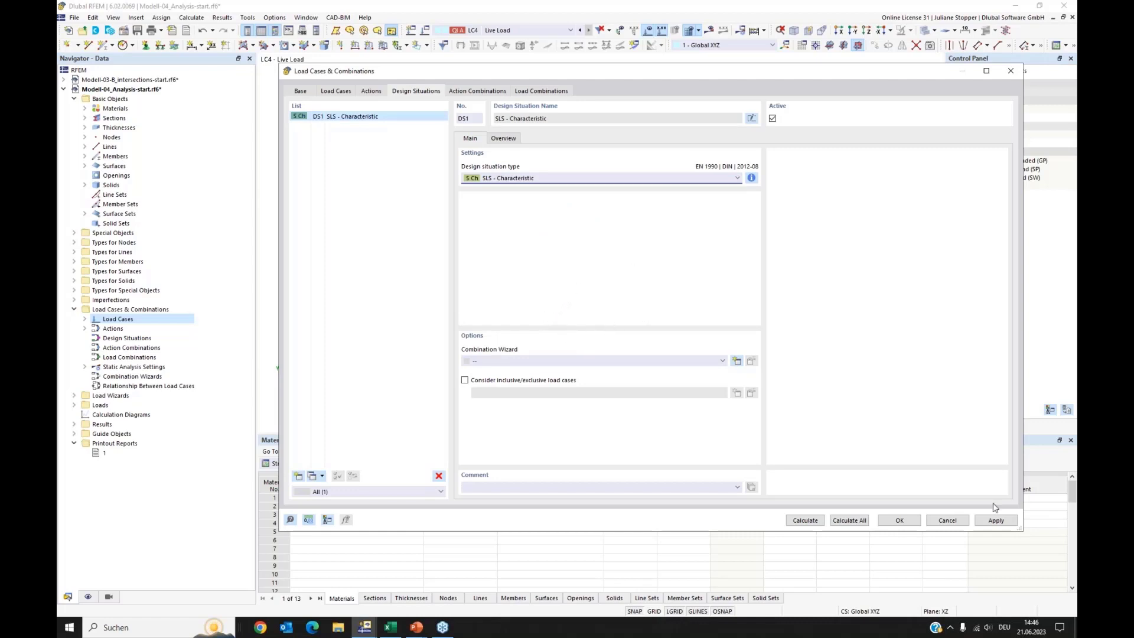
click(1000, 523)
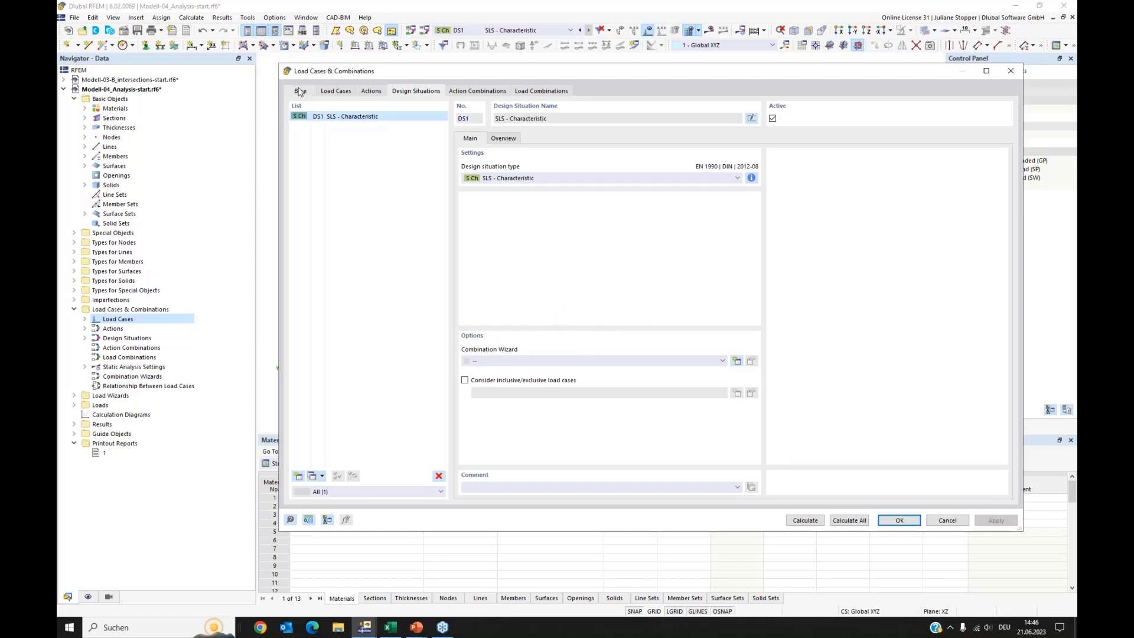
Assign DS1 a new combination wizard generating load combinations with SA1 - Geometrically linear | Newton-Raphson, and generate the combinations.
click(300, 92)
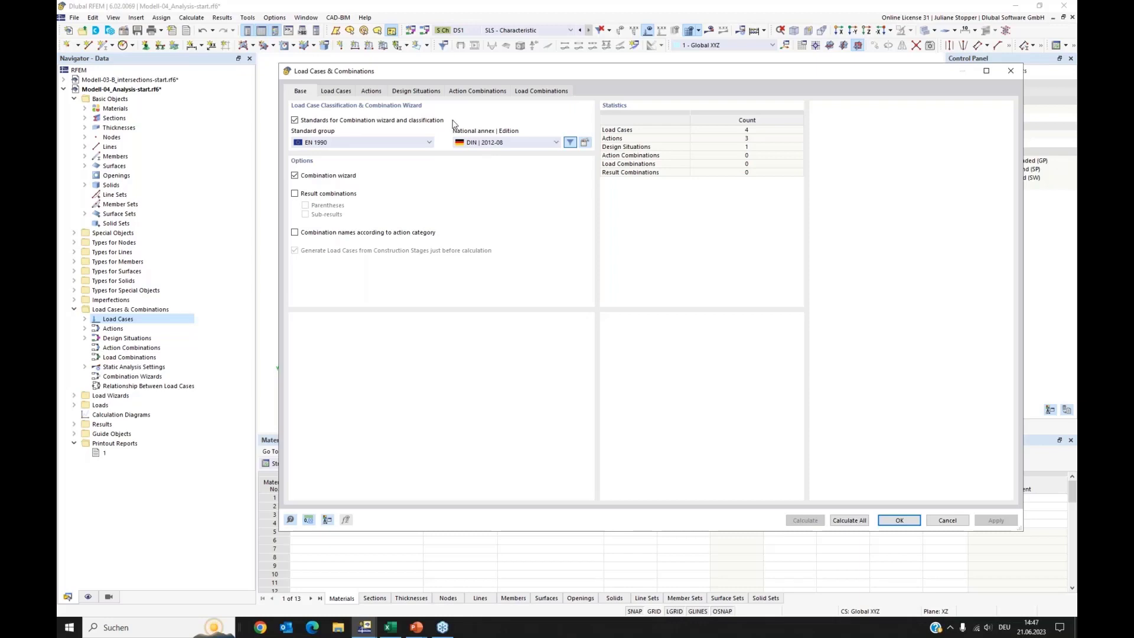
click(424, 93)
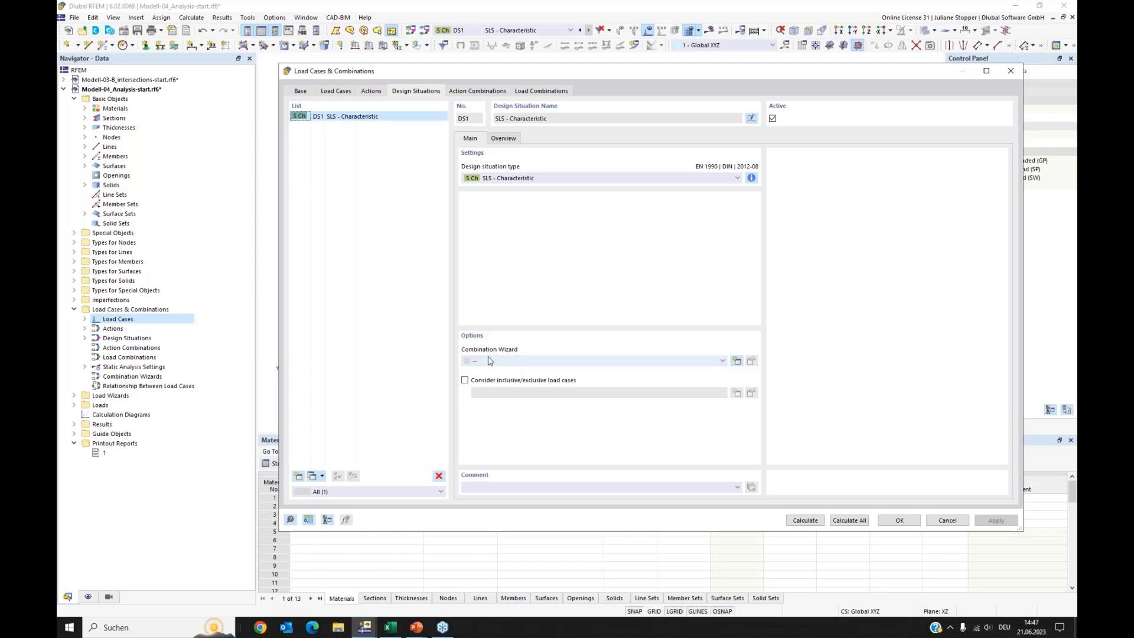
click(737, 361)
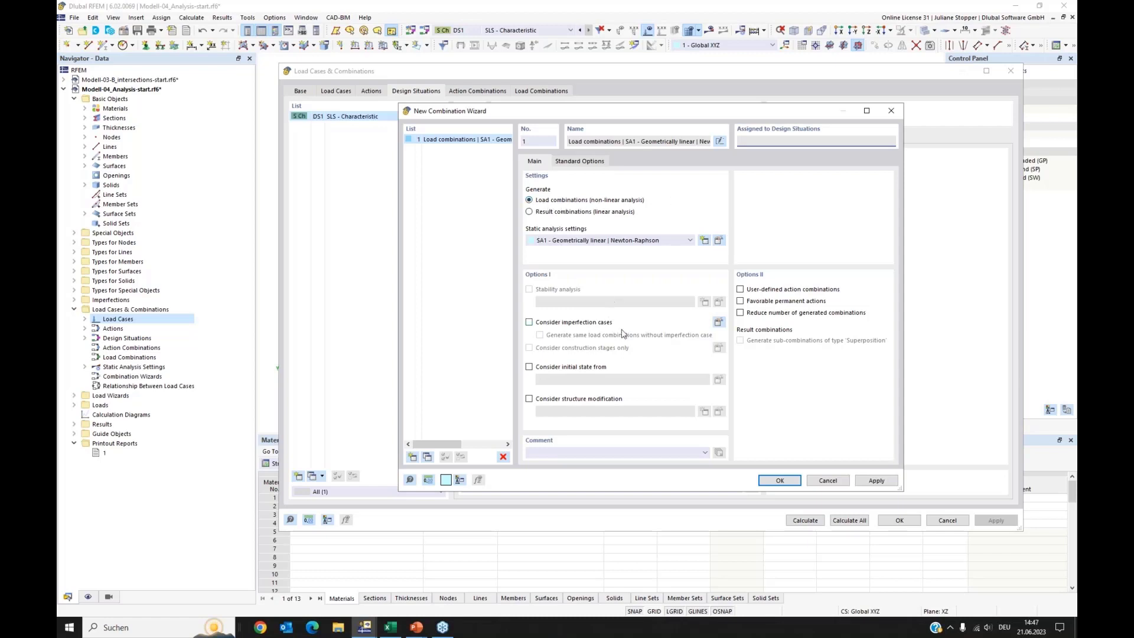
click(778, 480)
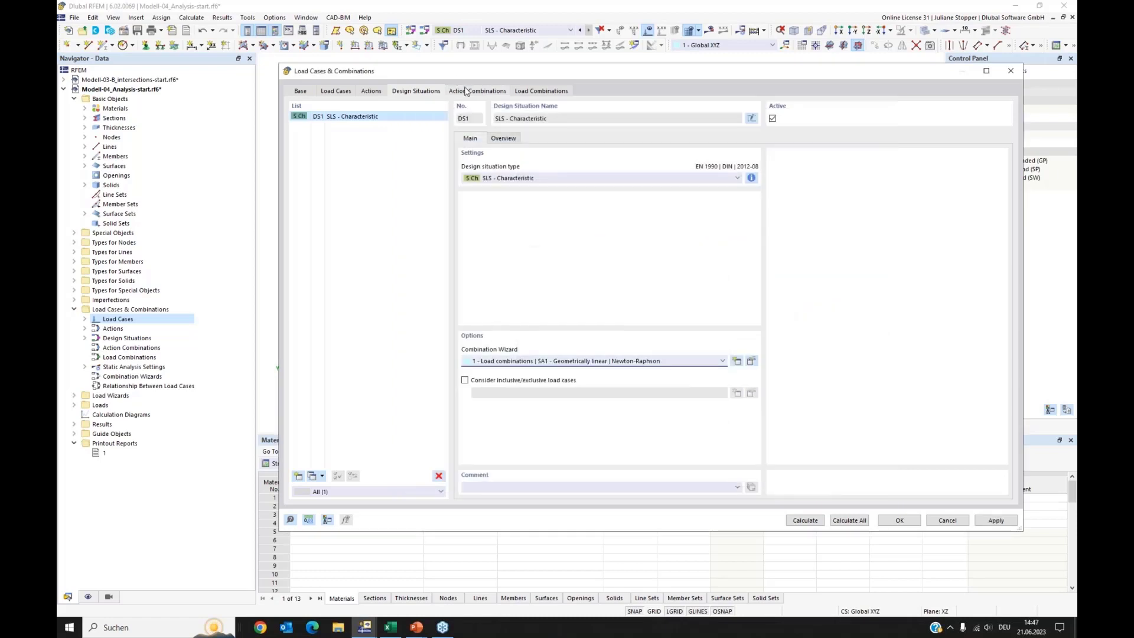
click(466, 91)
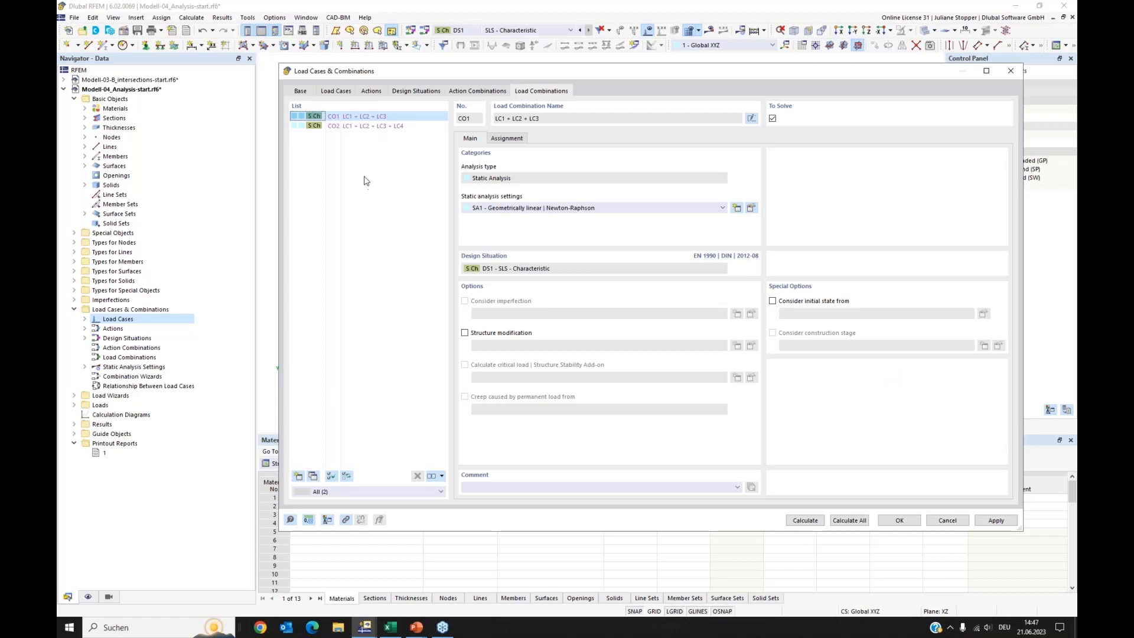
Add load combination CO3 for DS1 and assign LC1 Self-weight Soil and LC2 Self-weight Structure with factors of 1.00.
click(298, 476)
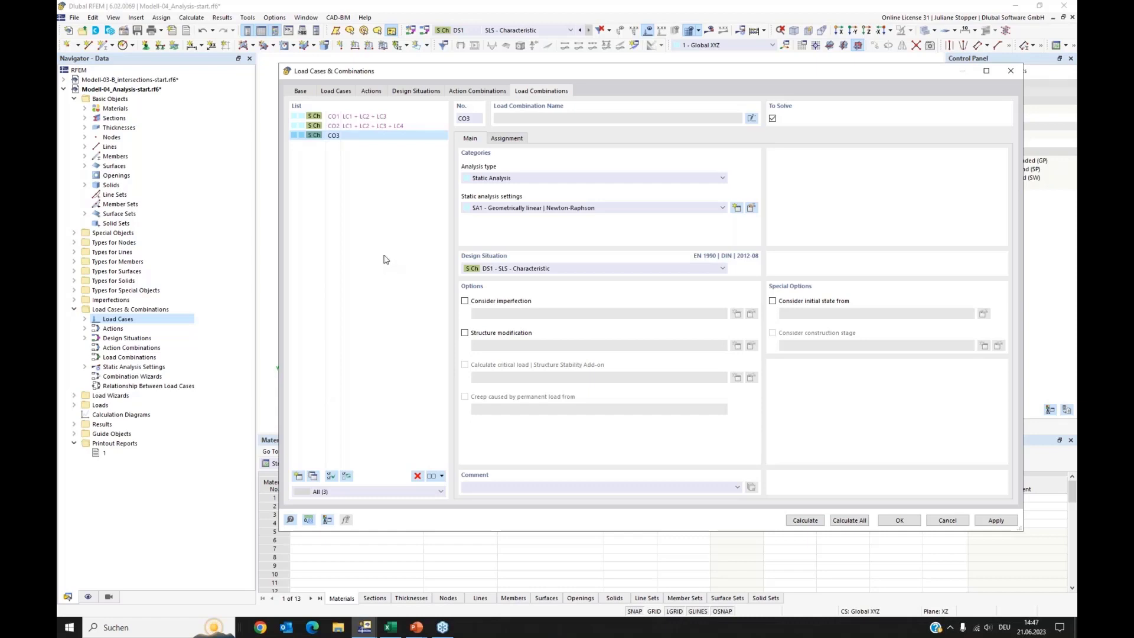
click(512, 139)
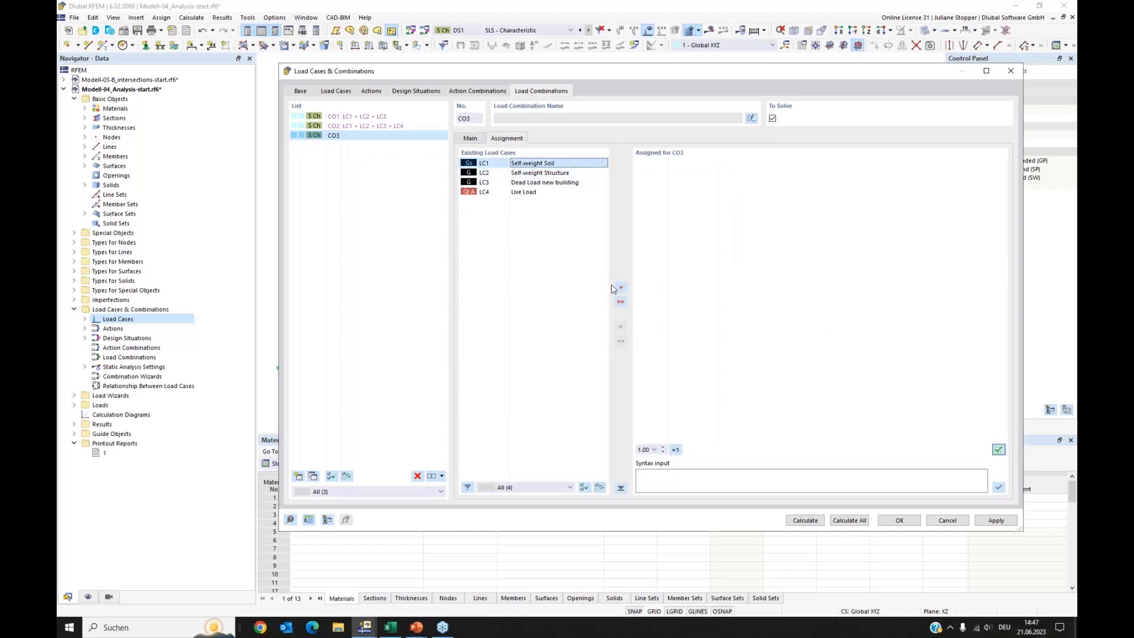
click(620, 289)
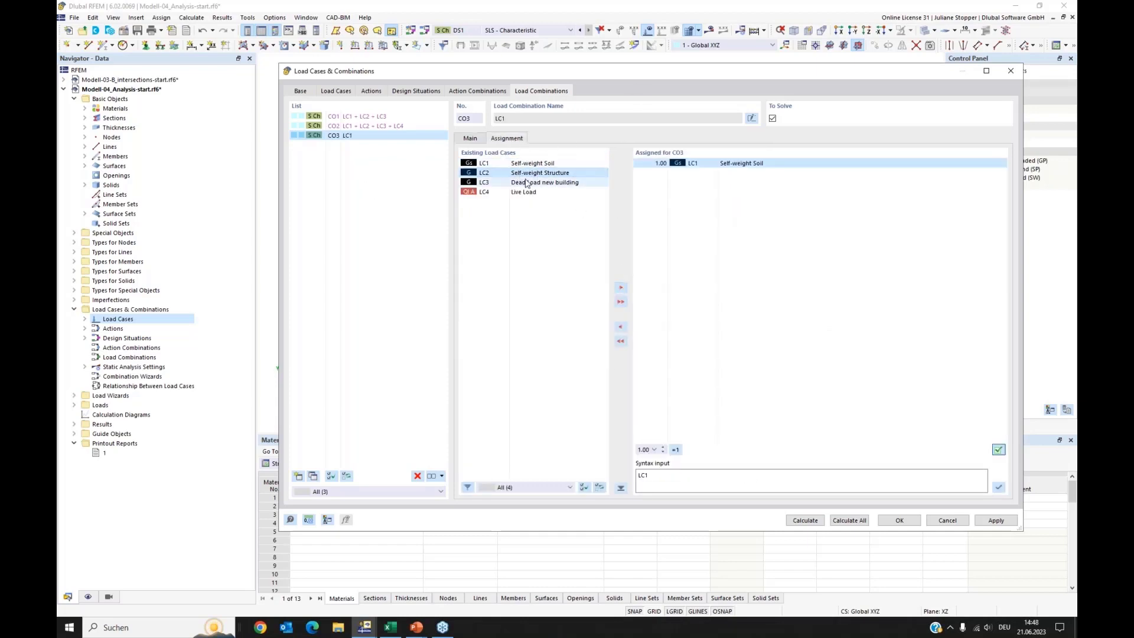
click(620, 288)
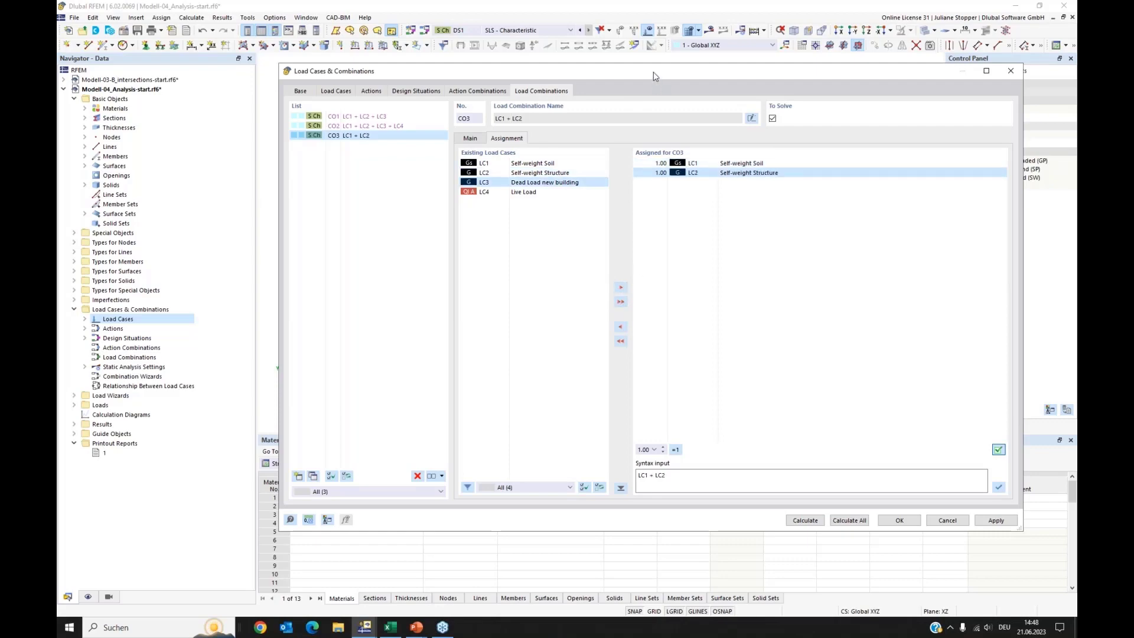
Uncover the model behind the dialog and activate the structure modification Neubau deaktivieren for load combination CO3.
drag(655, 76, 672, 301)
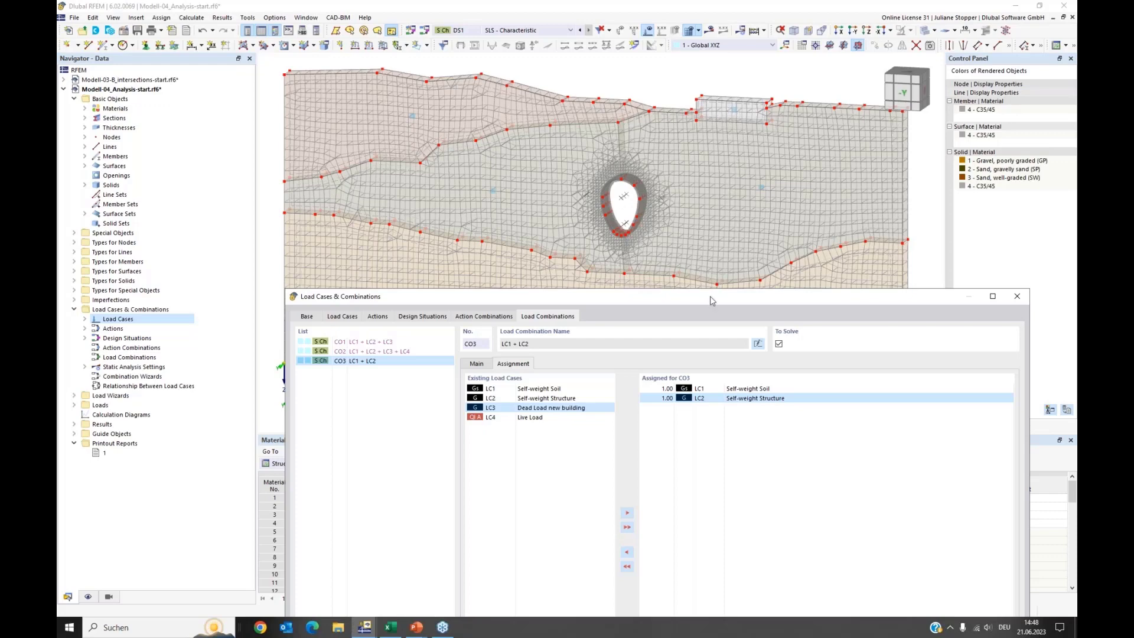
drag(712, 296, 722, 210)
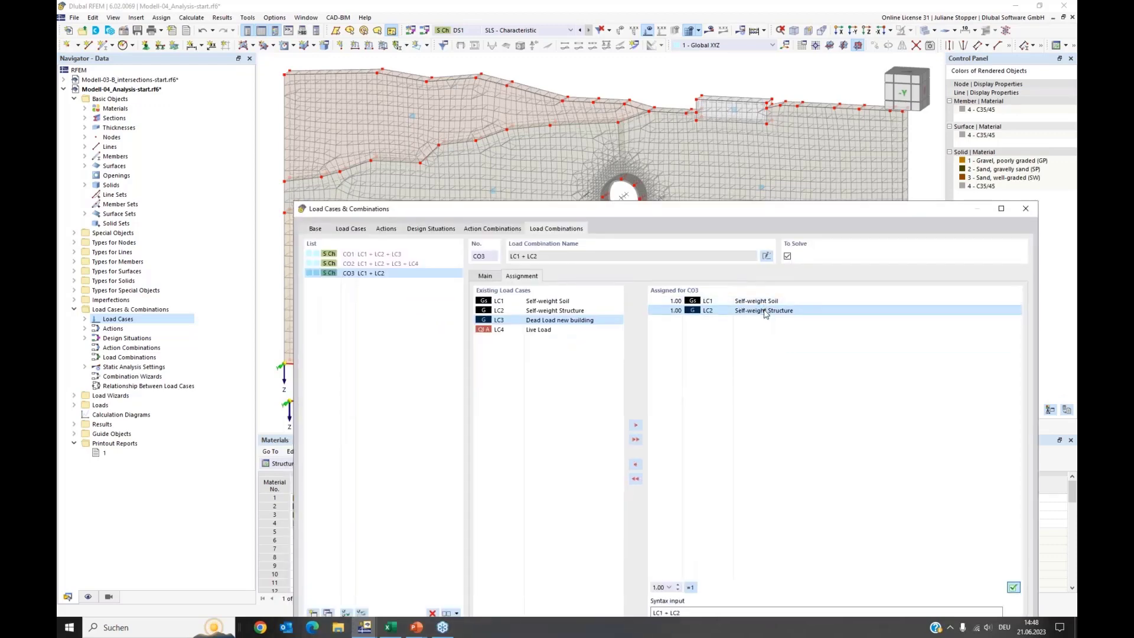
click(484, 276)
drag(634, 208, 631, 166)
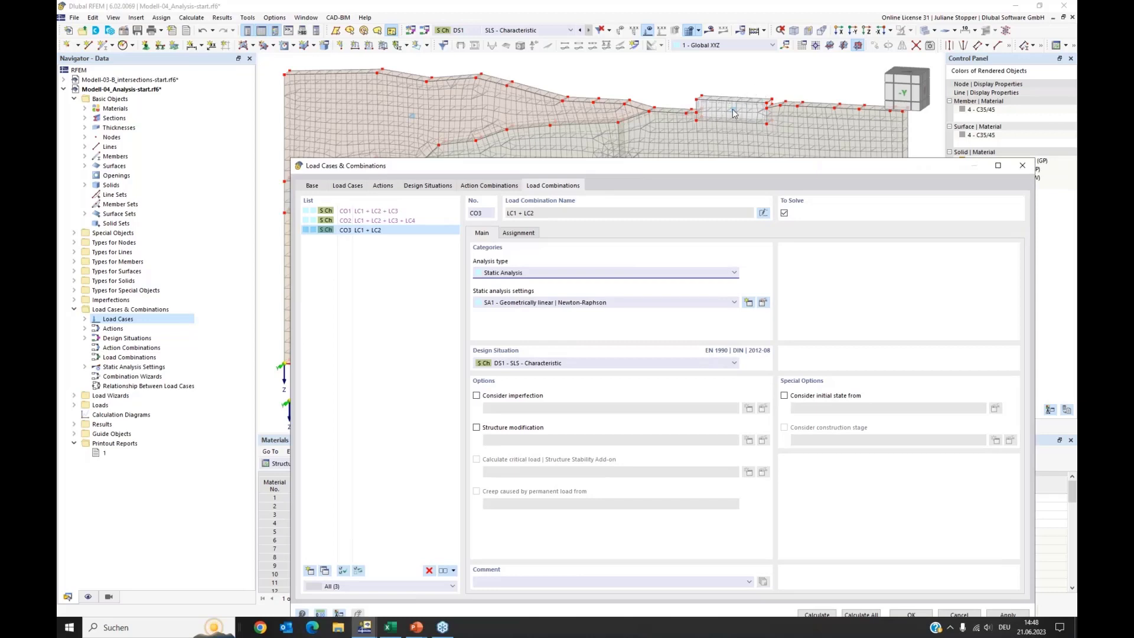
click(522, 235)
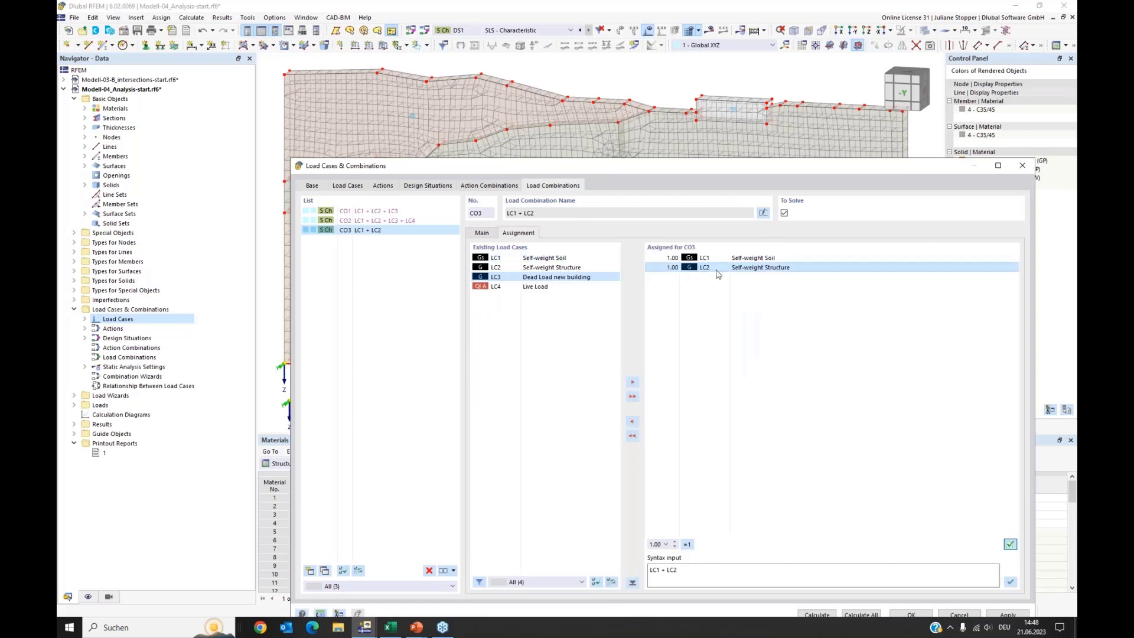
click(483, 235)
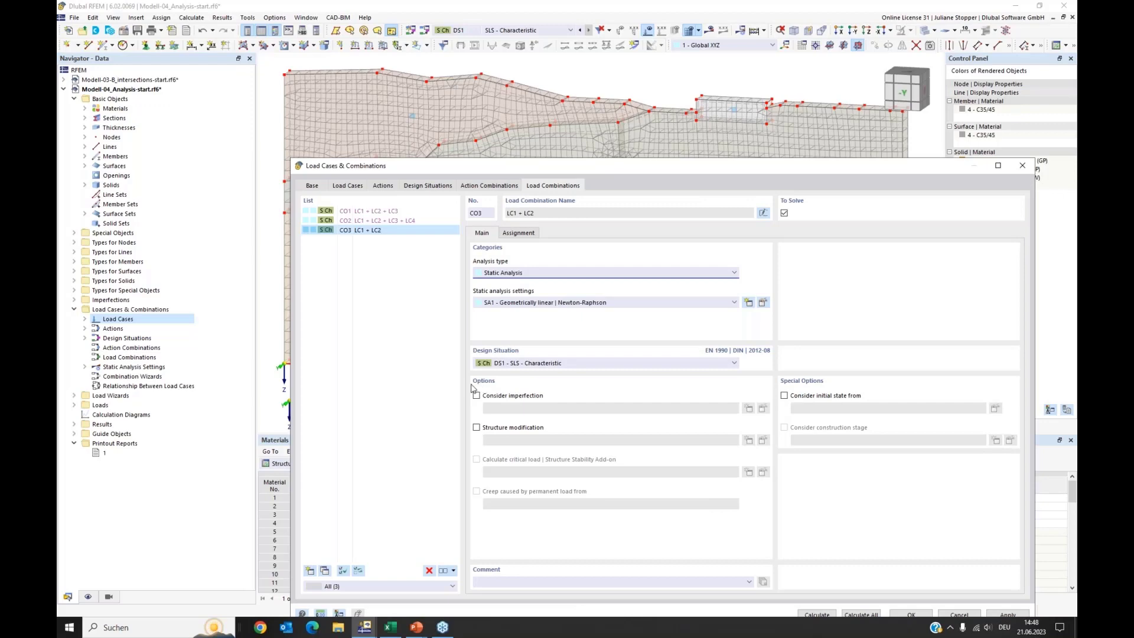
click(478, 428)
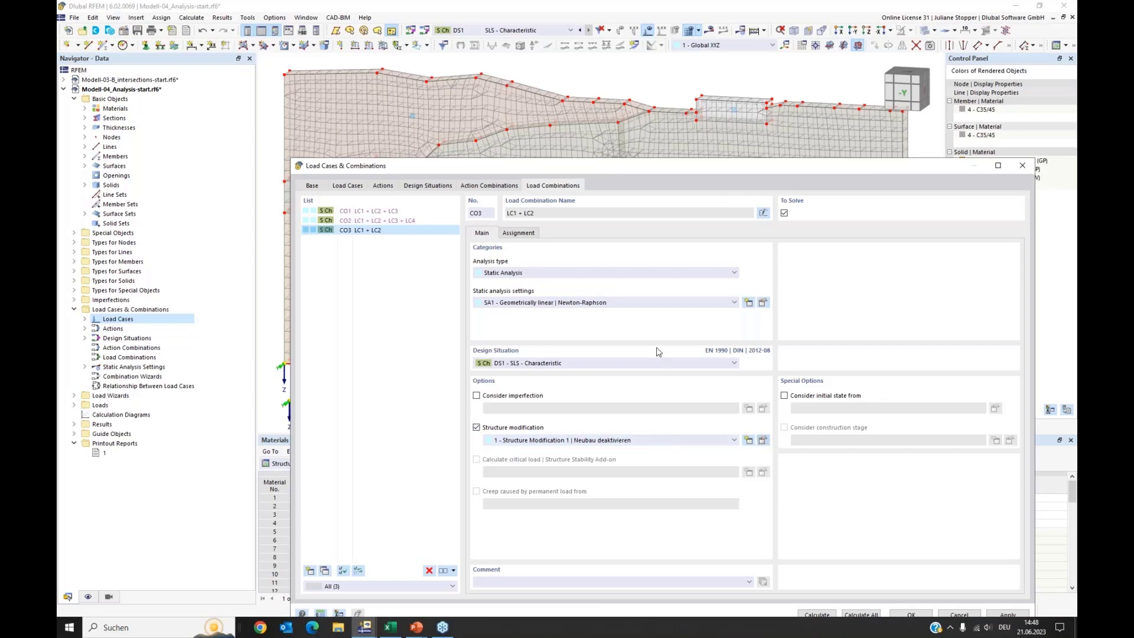
Change the comment of Structure Modification 1 to Deactivation of the new building.
drag(589, 199, 589, 144)
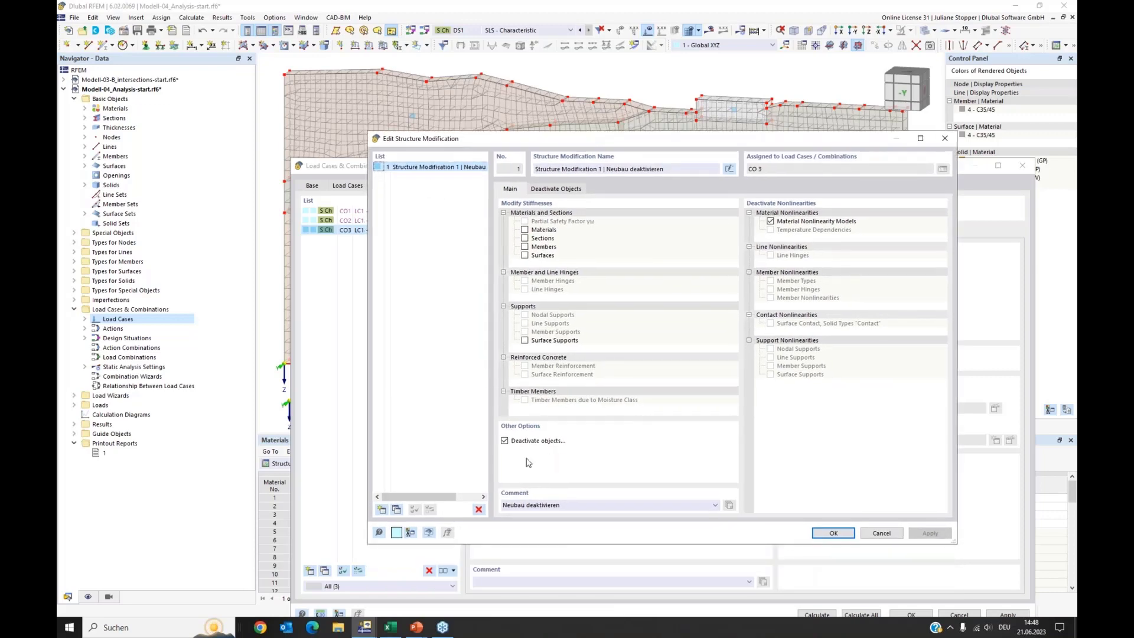
drag(562, 506, 456, 495)
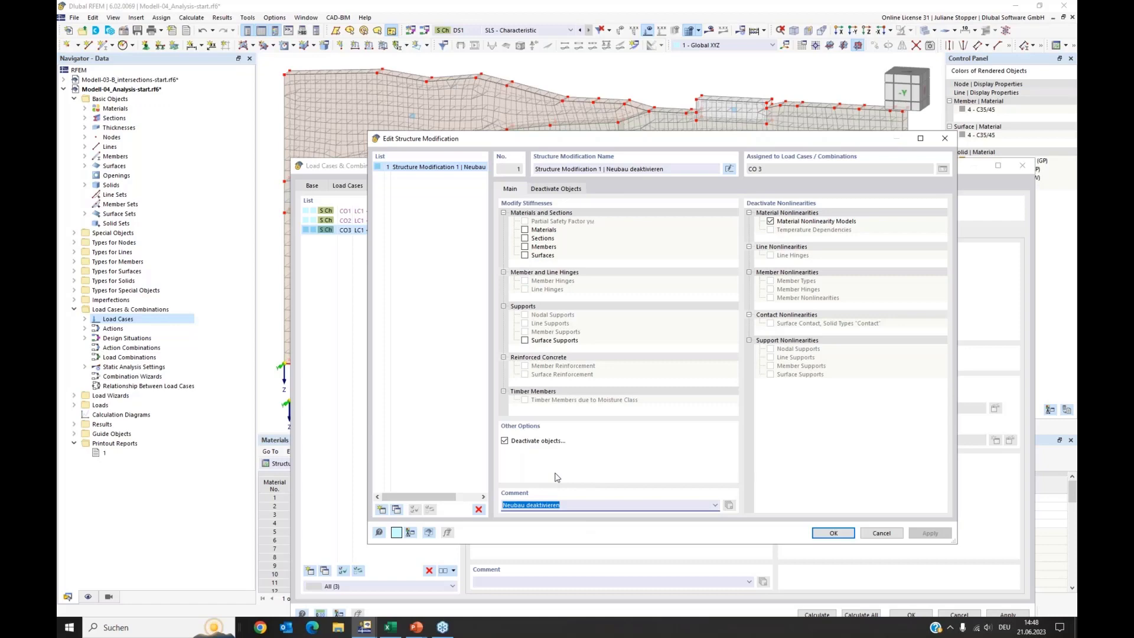
text(ding)
Review the solids deactivated by Structure Modification 1 through object selection OS3 - Volumenkörper Neubau, and confirm the structure modification.
click(505, 440)
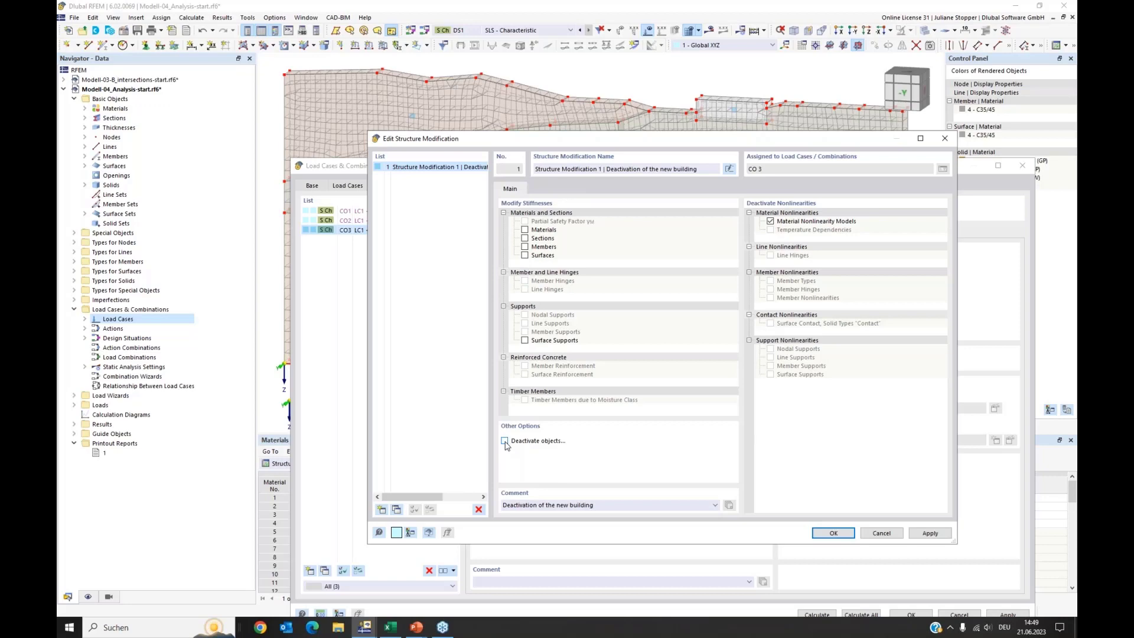
click(504, 440)
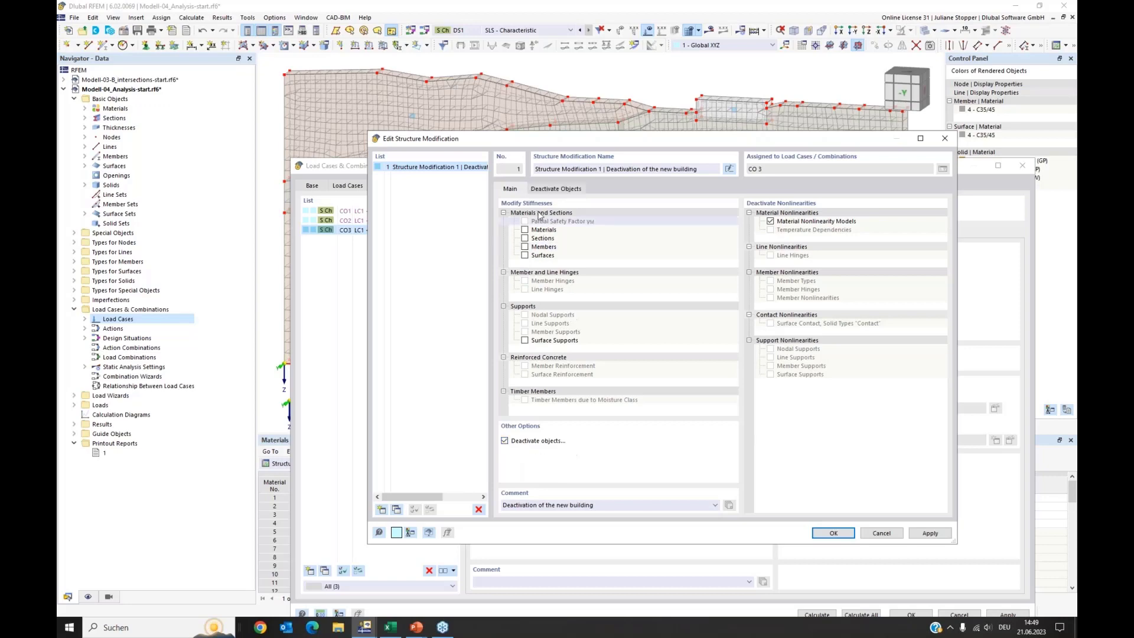
click(556, 189)
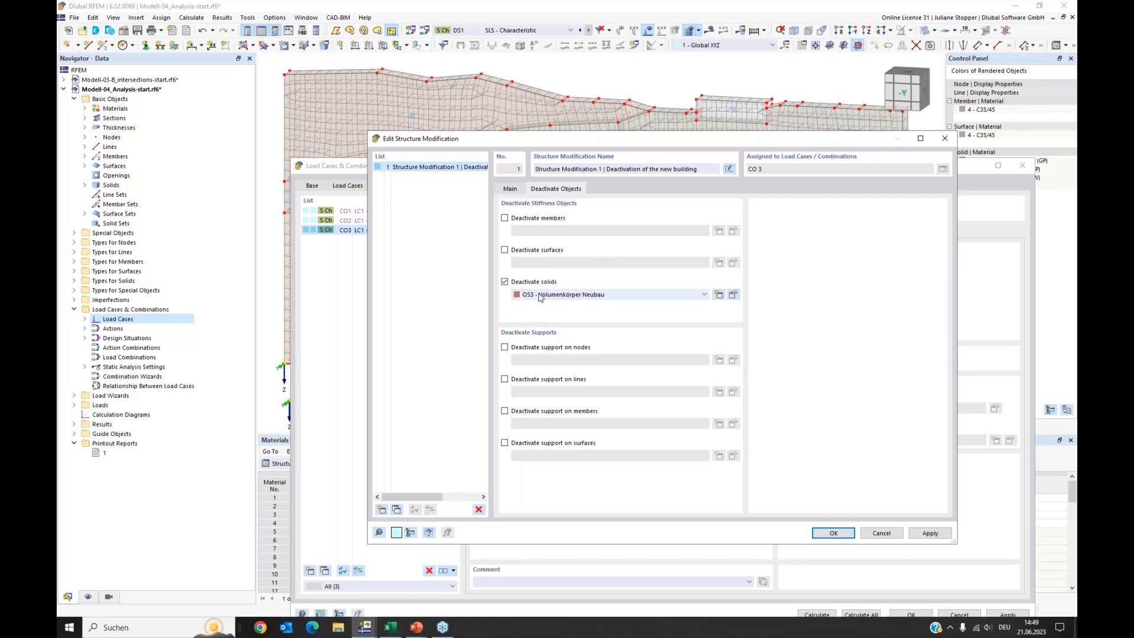
click(733, 294)
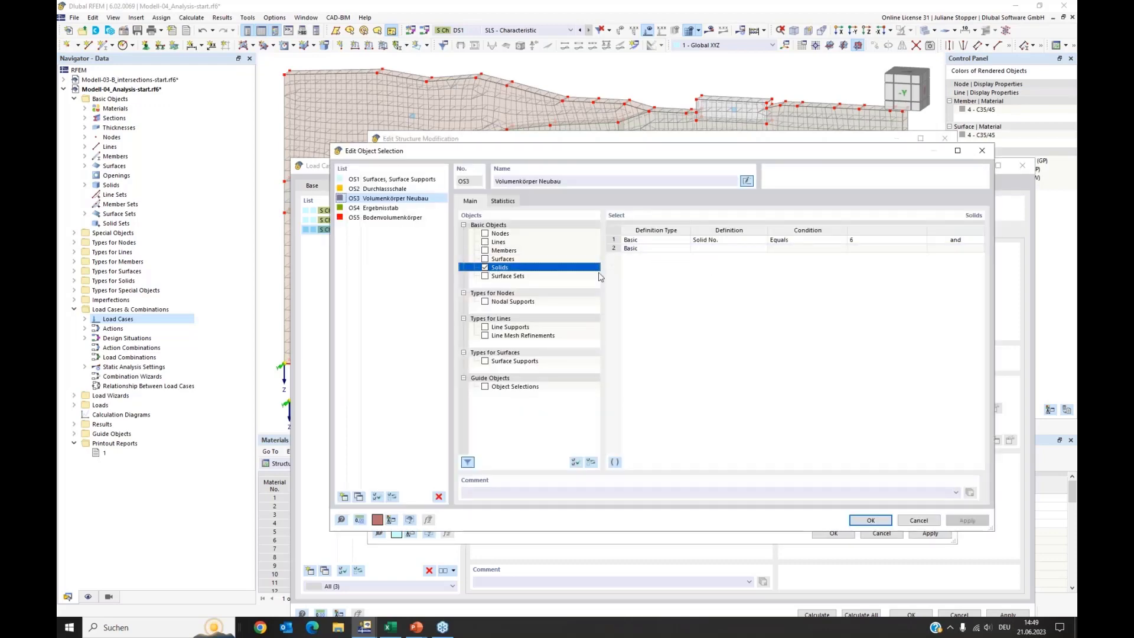
click(886, 241)
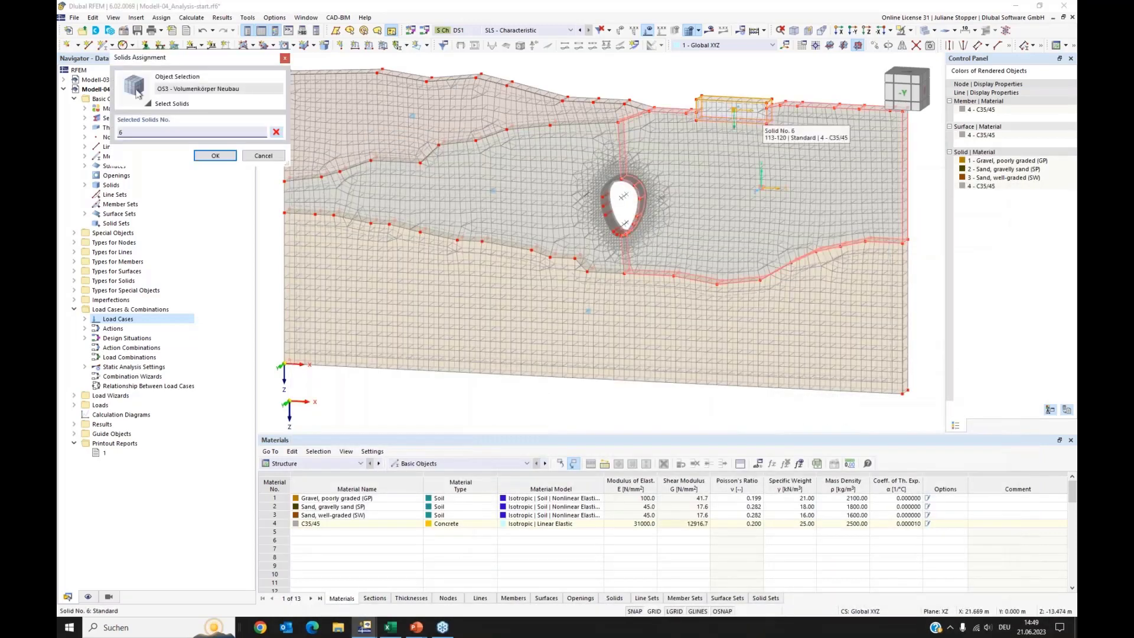
click(215, 156)
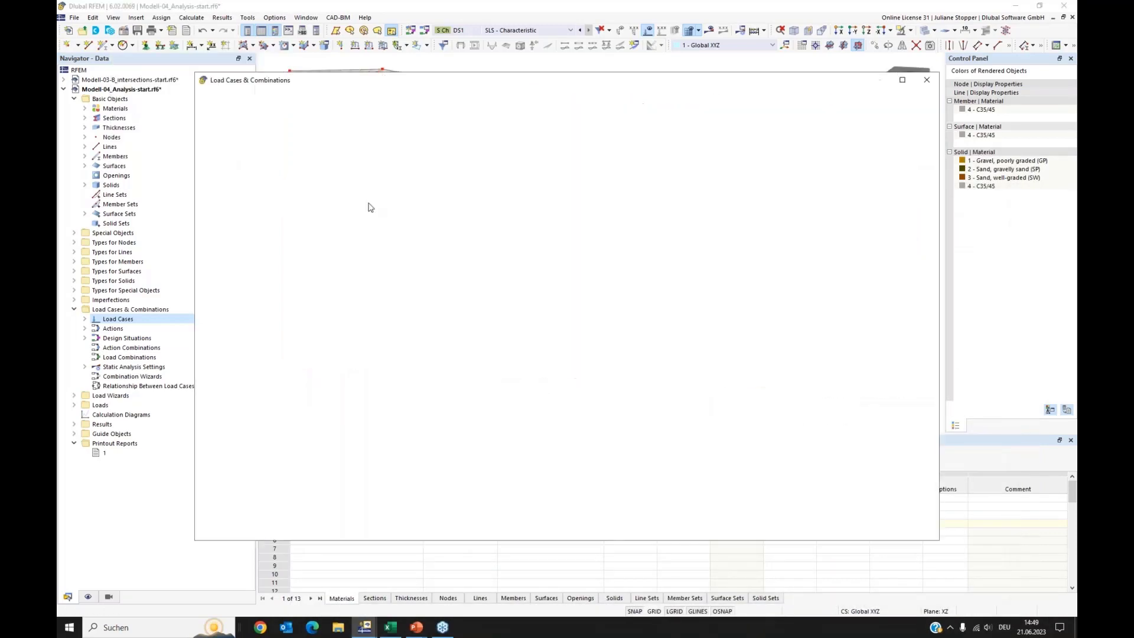
click(760, 494)
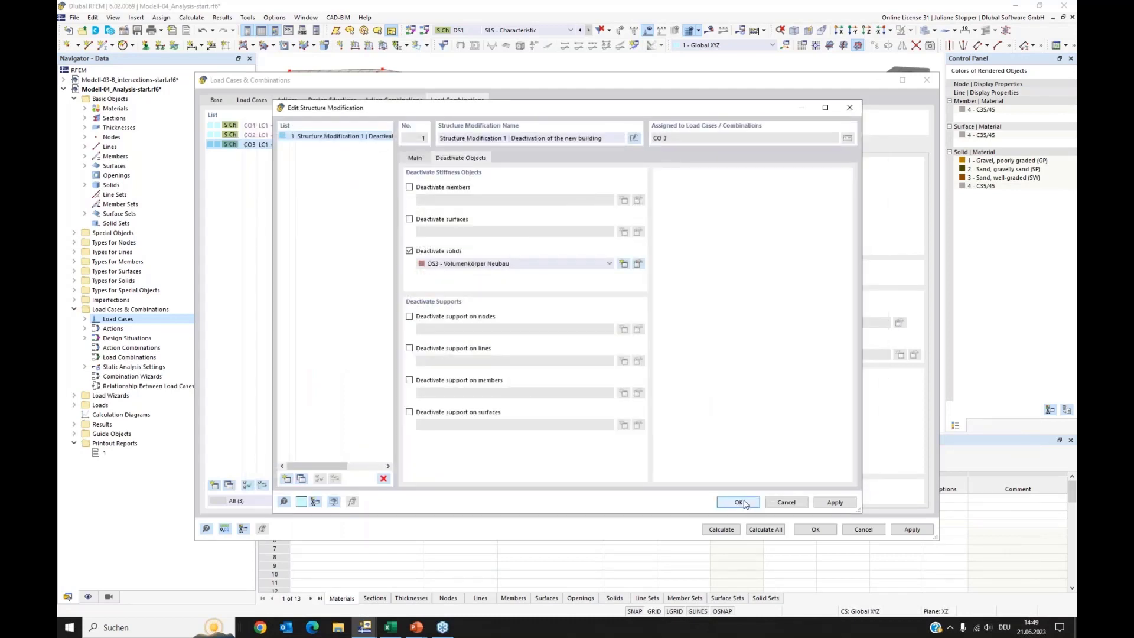
click(739, 502)
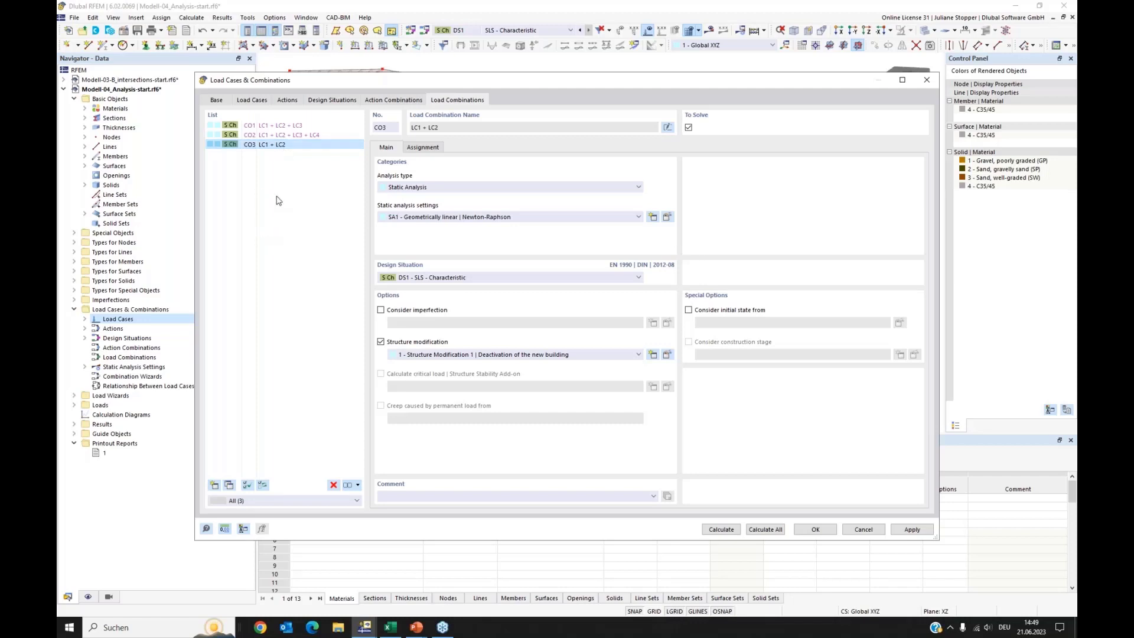
Duplicate load combination CO3 and reposition the dialog for further editing of the copy.
click(228, 486)
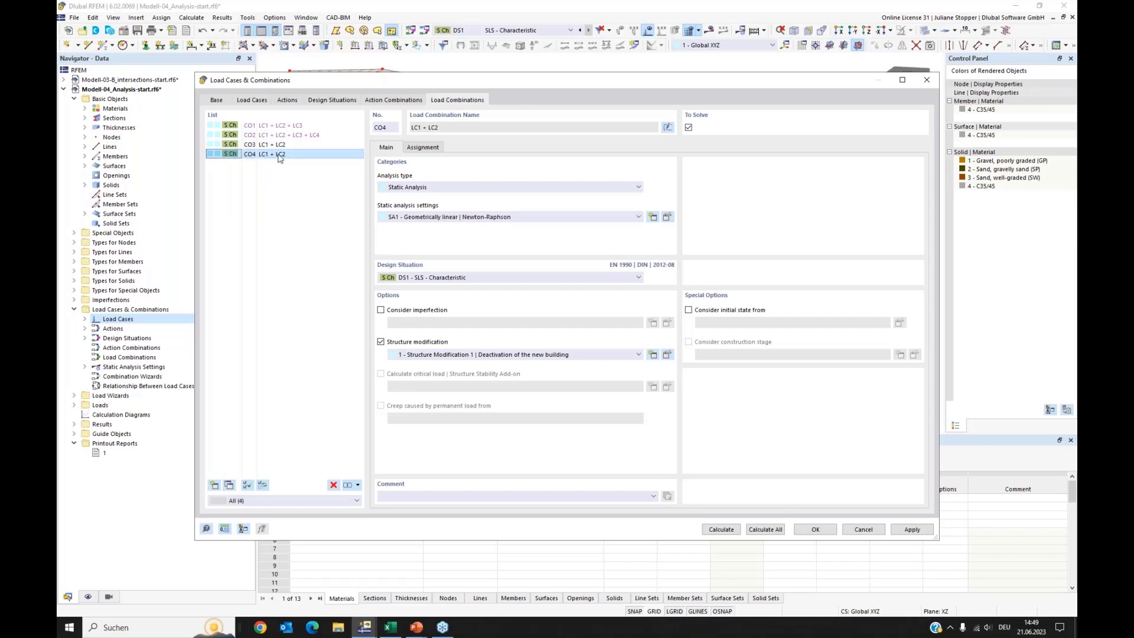
drag(364, 80, 405, 277)
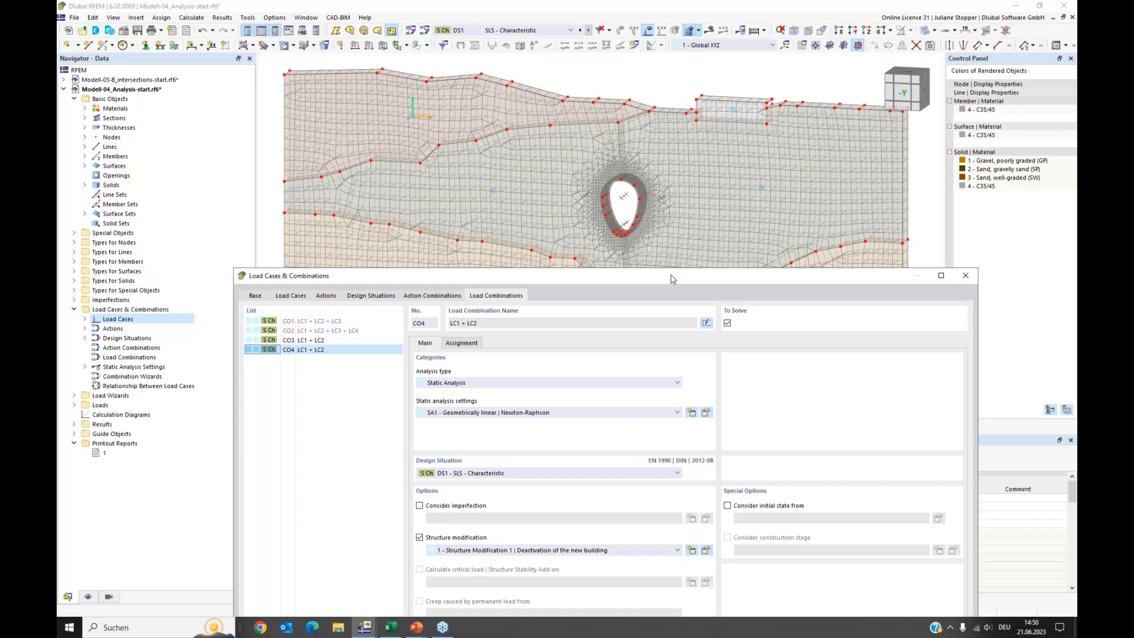
drag(671, 279, 680, 179)
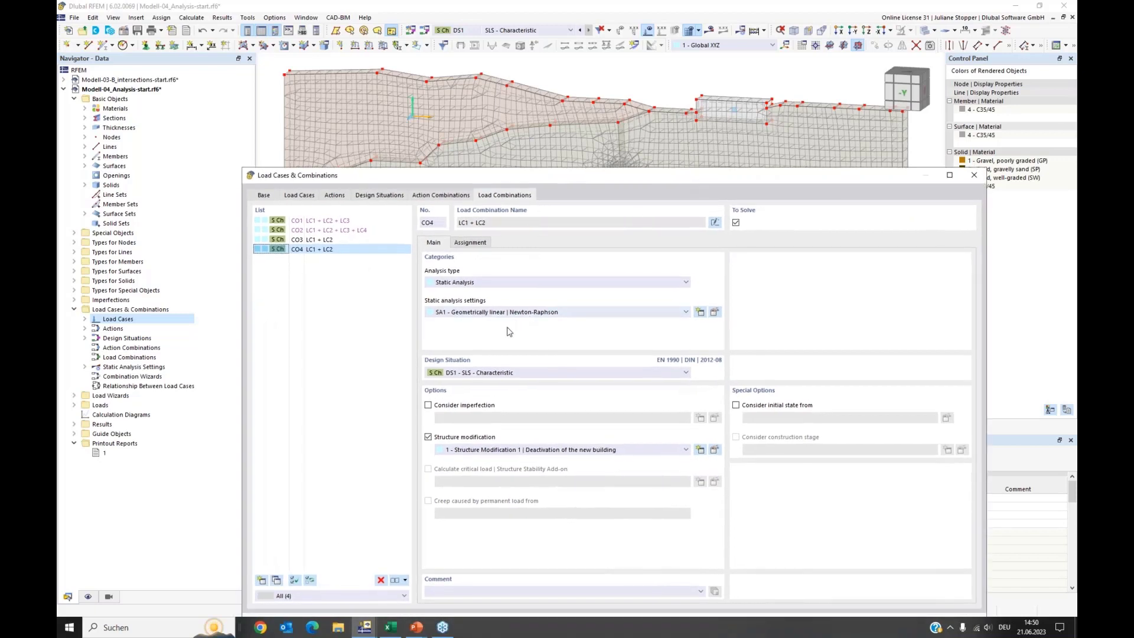
Copy static analysis settings SA1, name the copy SA1 for undeformed structure, and activate equilibrium for undeformed structure.
click(715, 312)
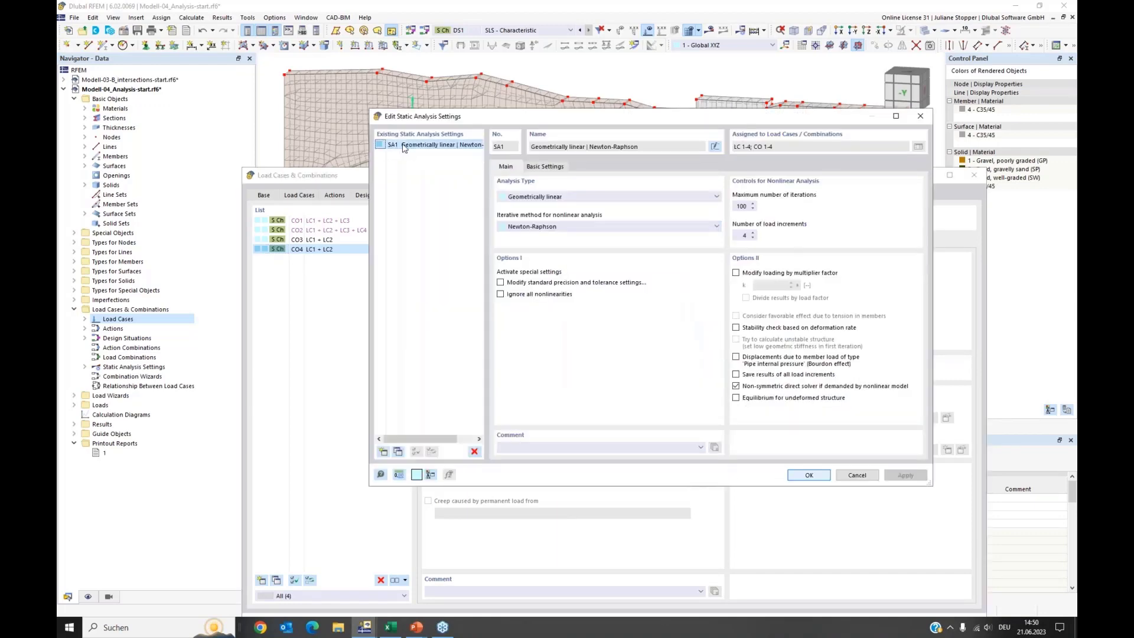
click(398, 451)
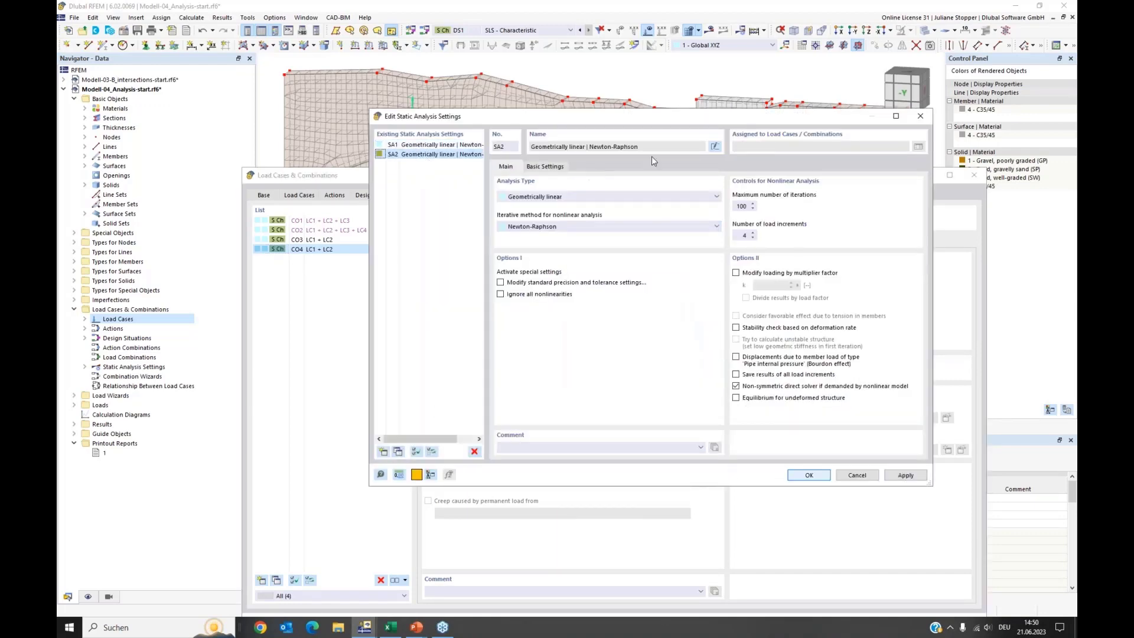
click(715, 146)
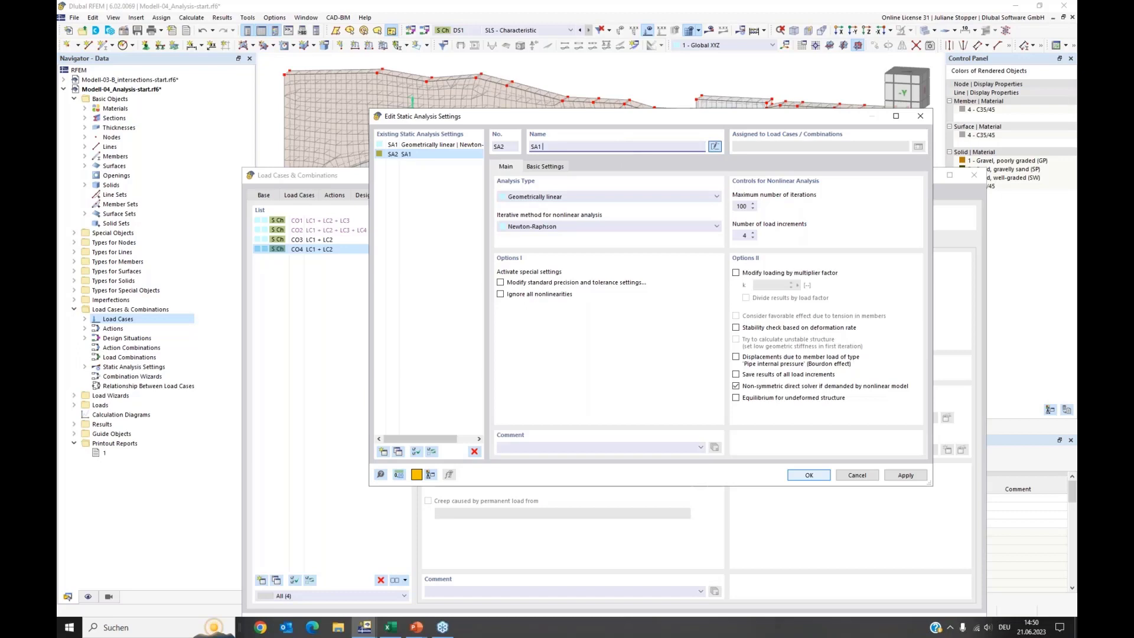
text(SA1 for undeformed structure)
click(736, 399)
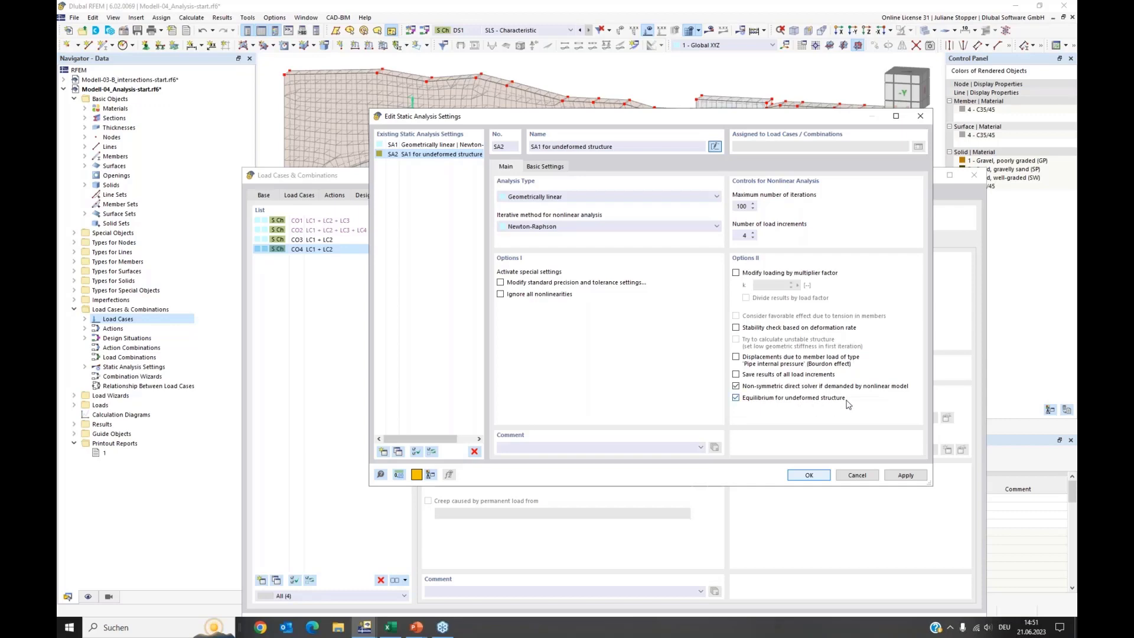
click(811, 473)
Assign the static analysis settings SA2 - SA1 for undeformed structure to load combination CO4.
click(510, 314)
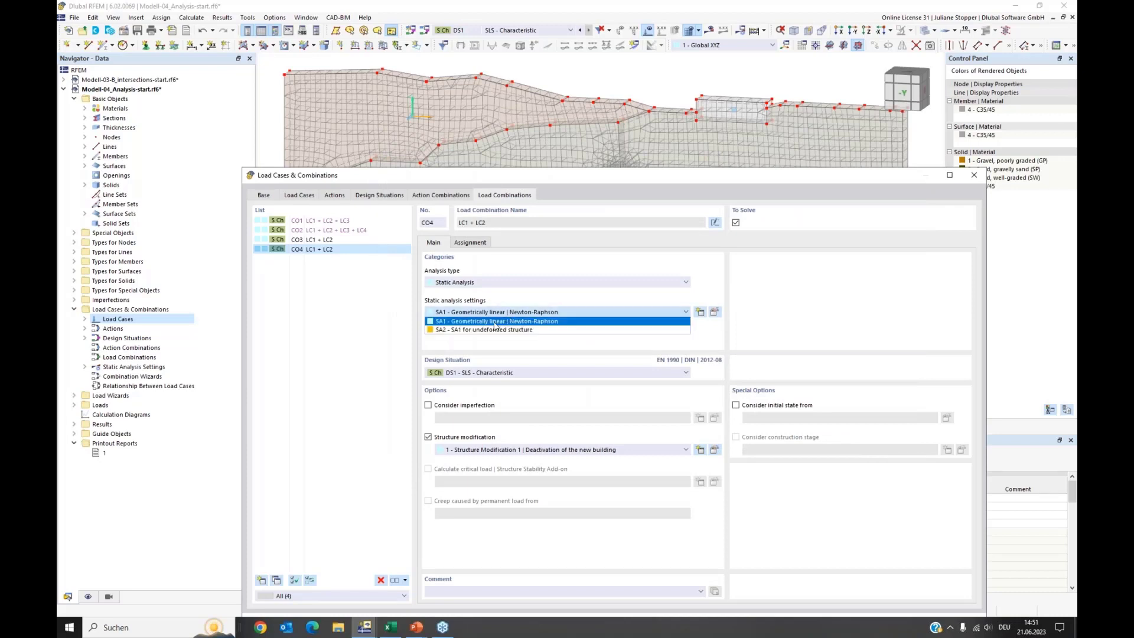
click(496, 330)
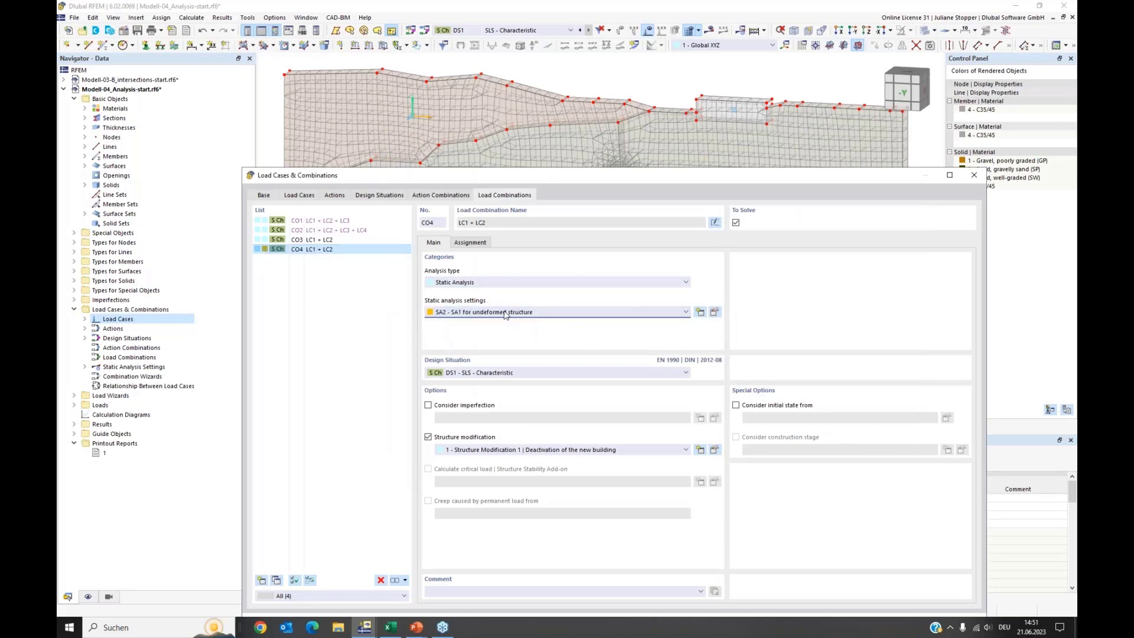
drag(517, 176, 516, 101)
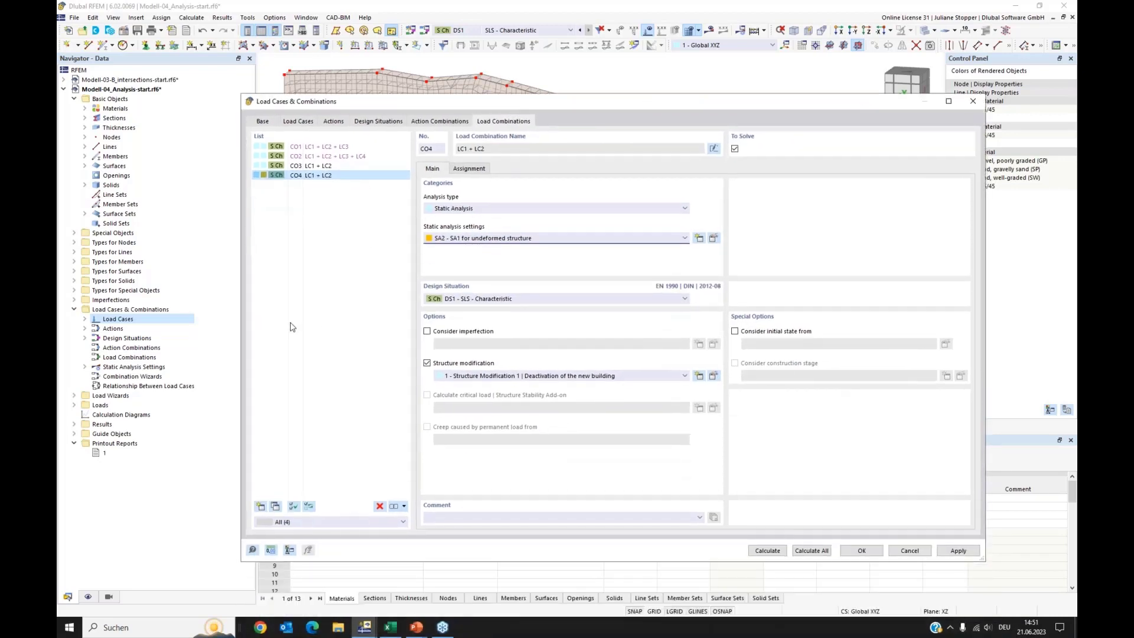
click(290, 327)
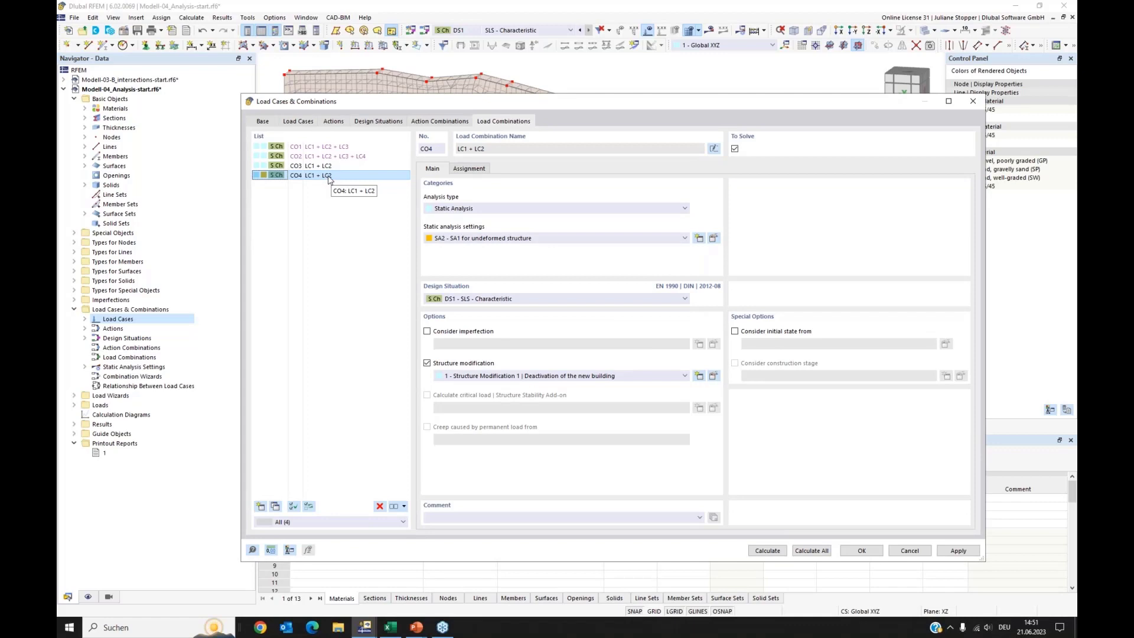
Consider the initial state from CO4 for load combinations CO1 and CO2, and confirm the load cases and combinations.
click(310, 148)
shift+click(310, 157)
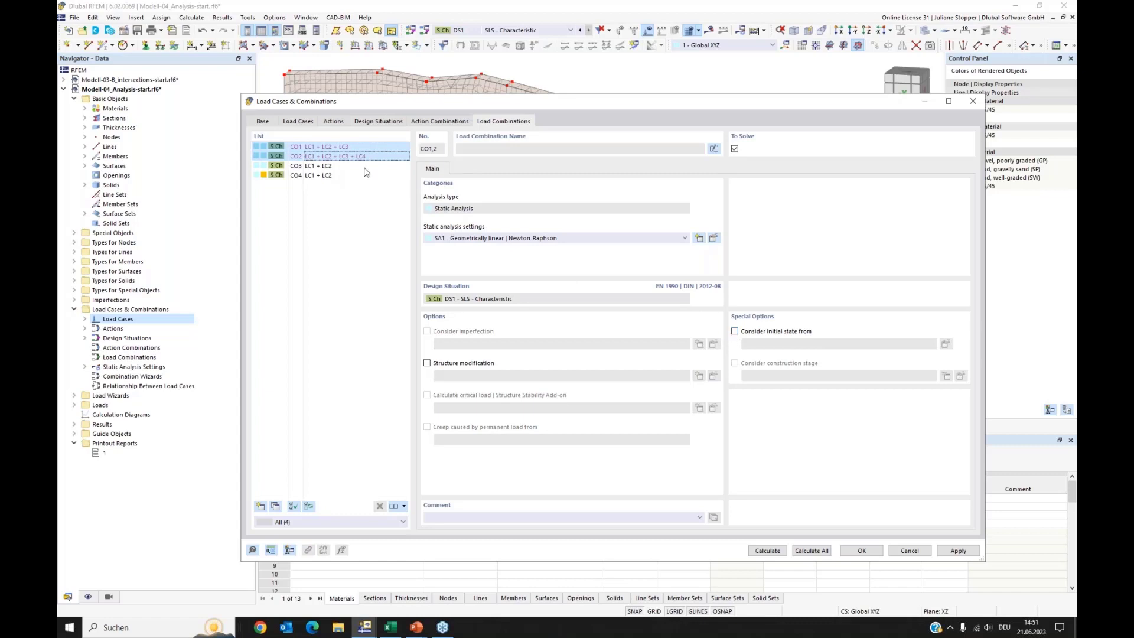
click(735, 332)
click(874, 344)
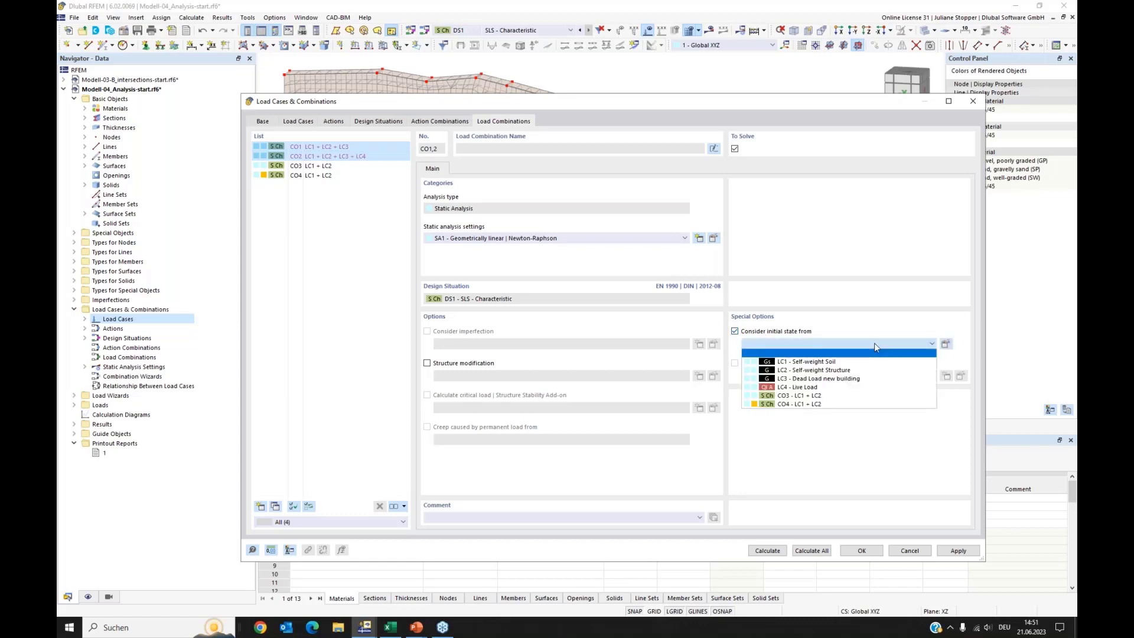
click(794, 404)
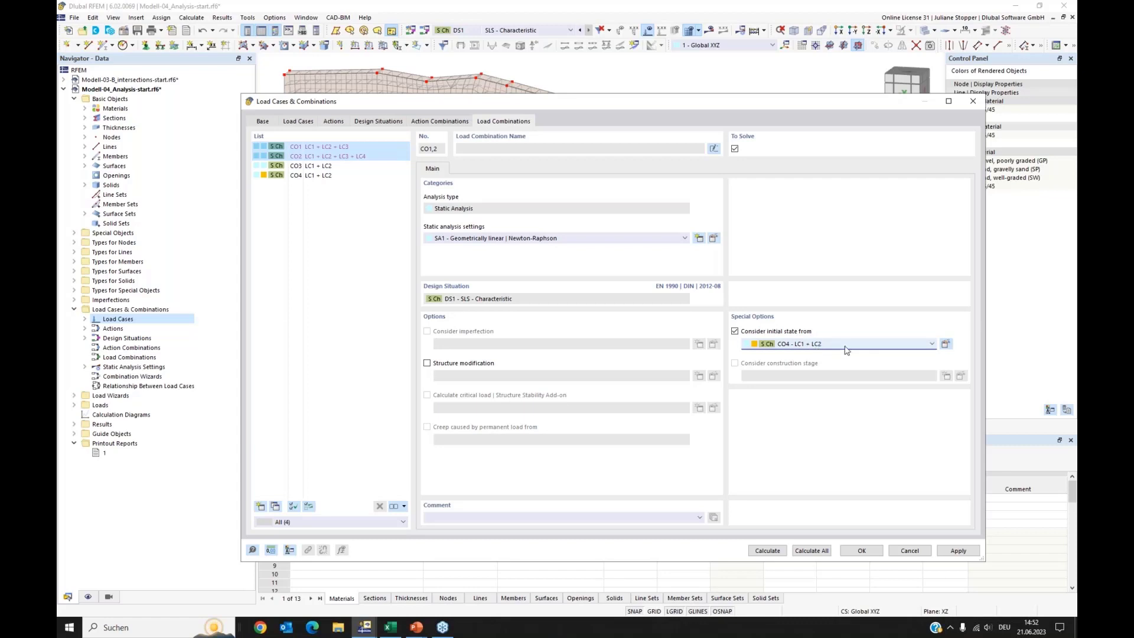
click(861, 551)
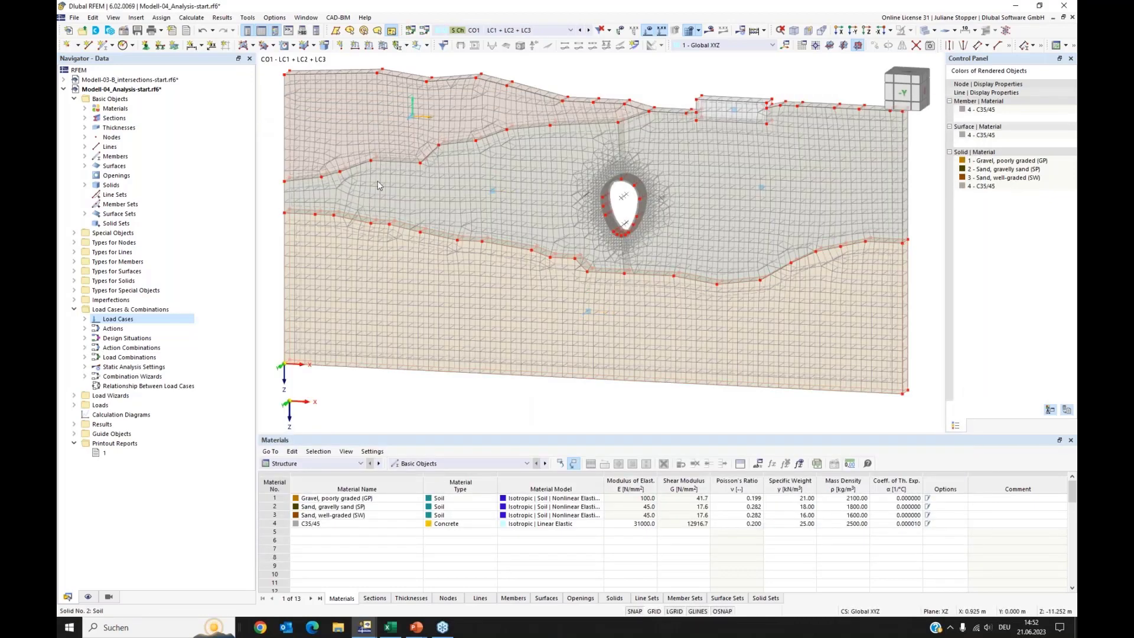
Add a uniform surface load of 100 kN/m² in load case LC3 Dead Load new building on surface 119, the new building's top.
scroll(379, 180, down, 1)
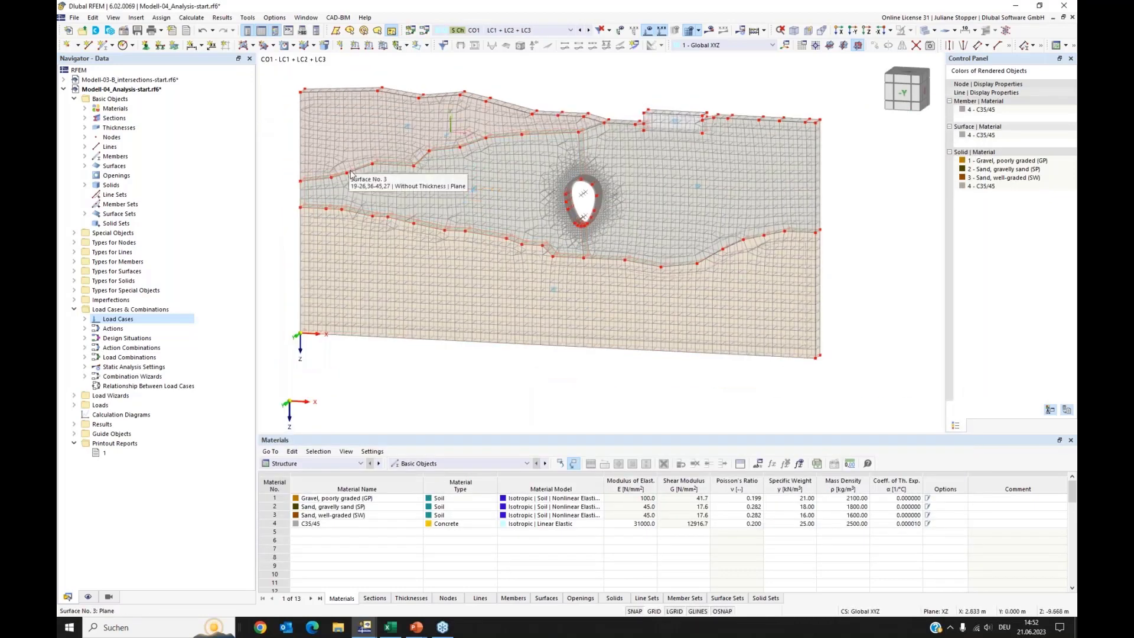
click(73, 405)
click(85, 434)
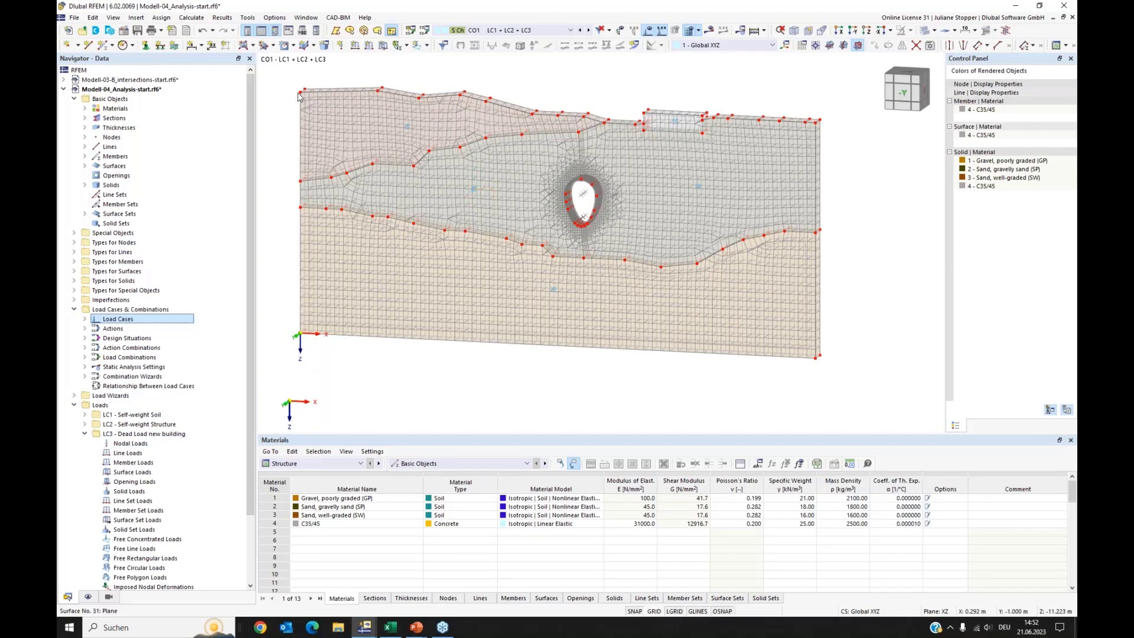
click(384, 47)
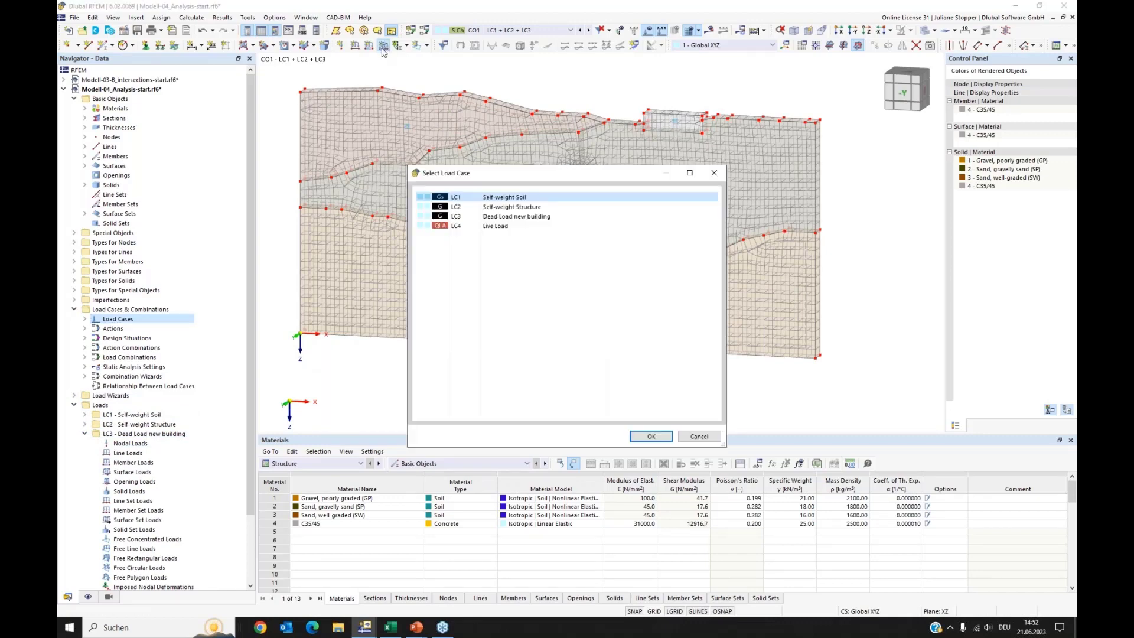
click(509, 217)
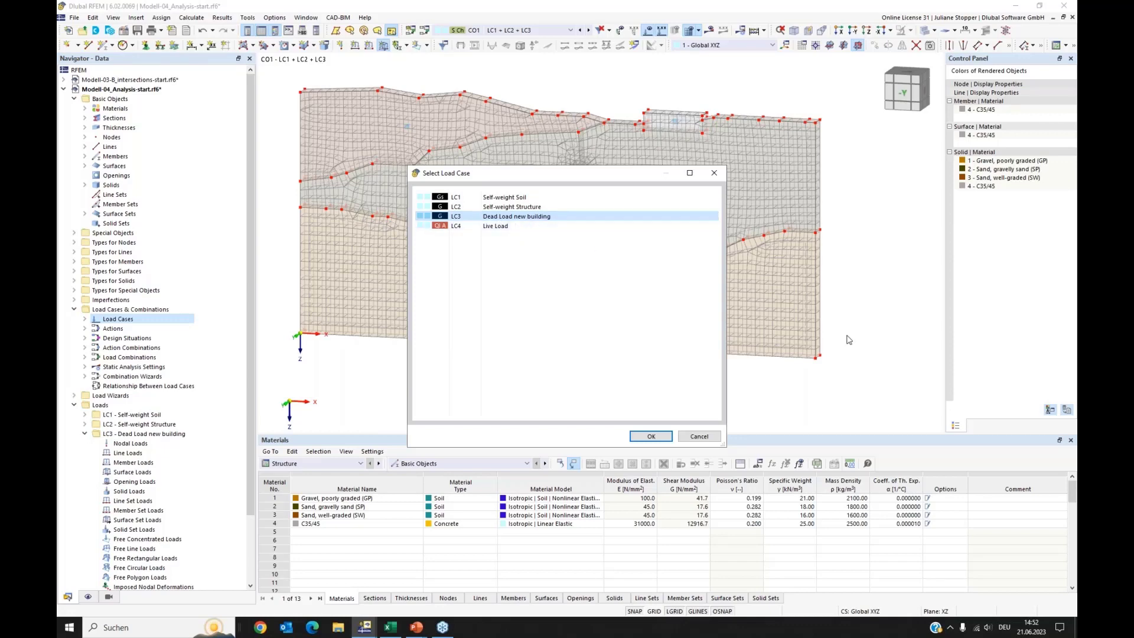
click(651, 436)
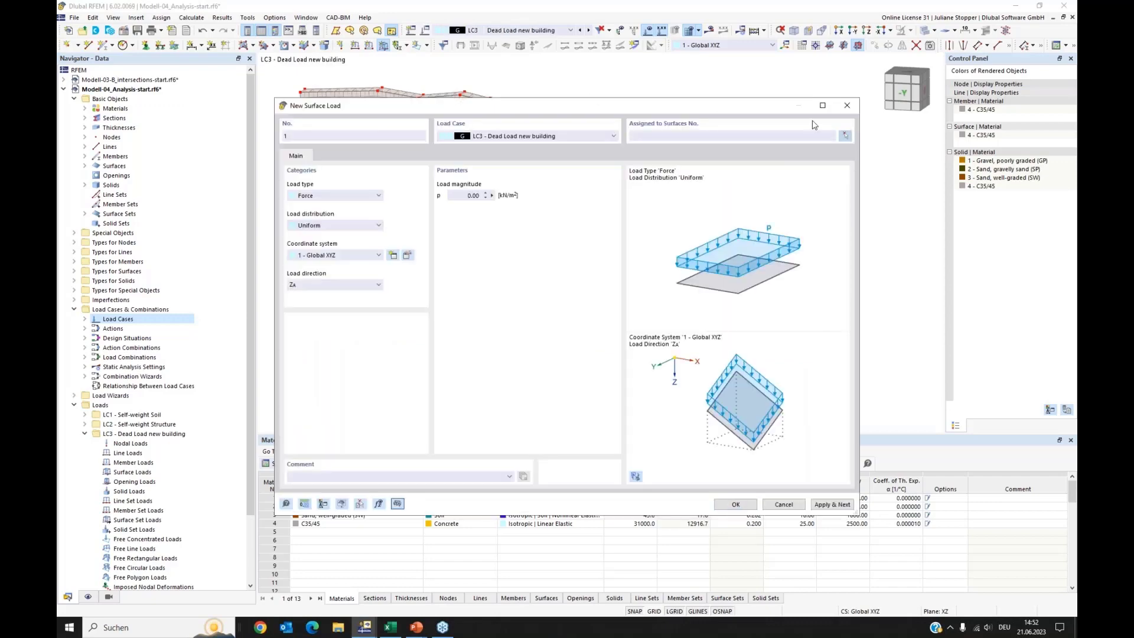
click(845, 135)
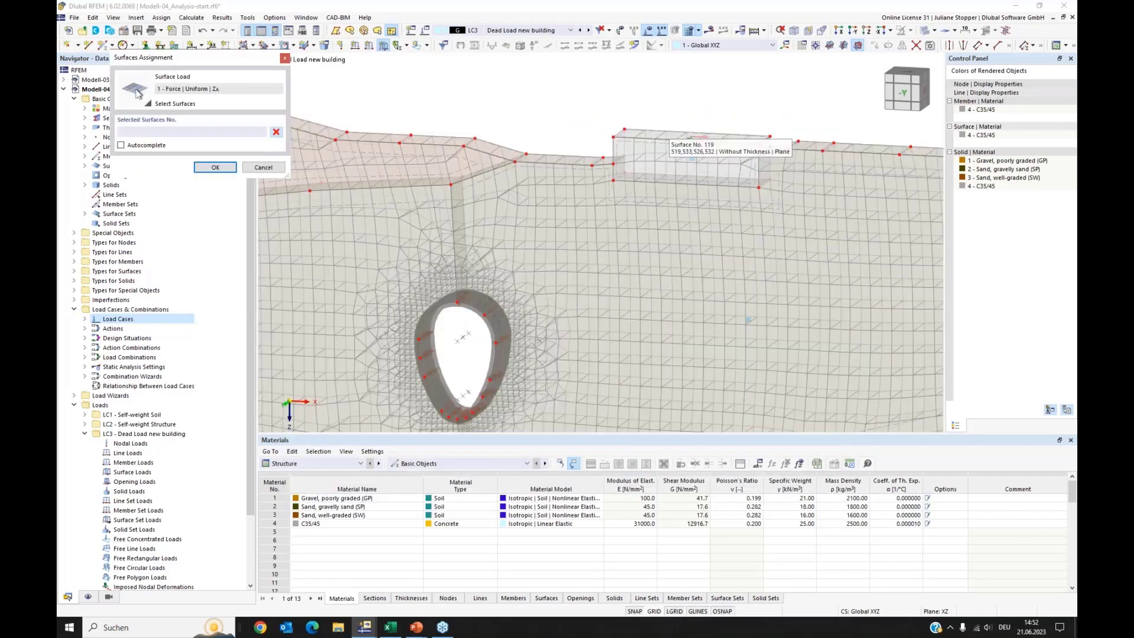
click(692, 158)
click(215, 167)
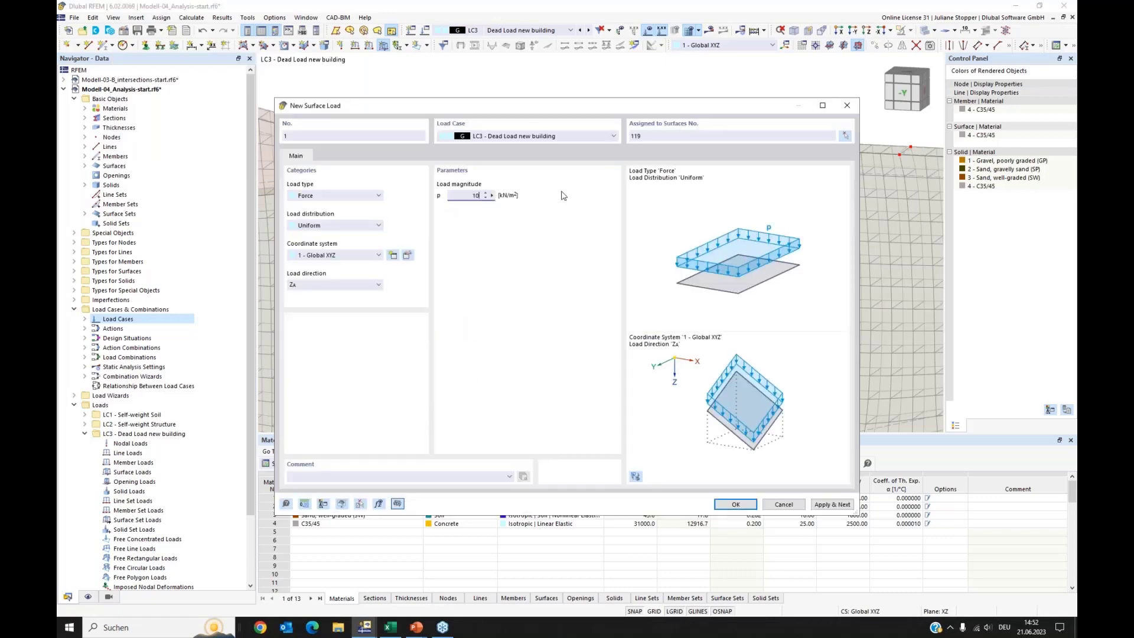
text(100)
click(736, 504)
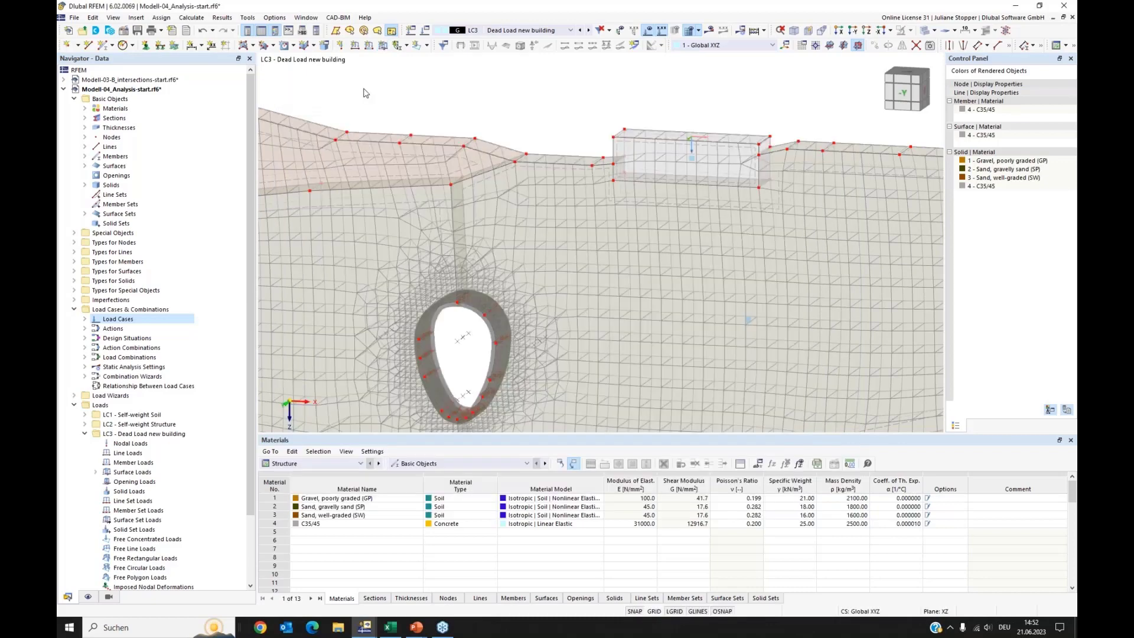
Add a uniform surface load of 125 kN/m² in load case LC4 Live Load on surface 119, the new building's top.
click(382, 46)
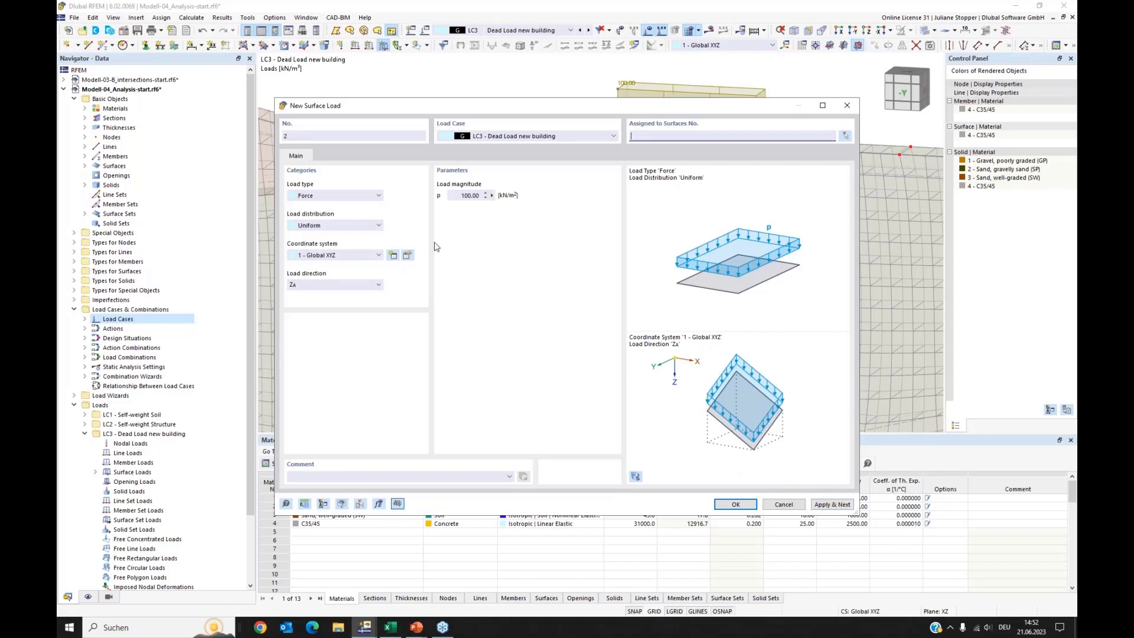
click(572, 137)
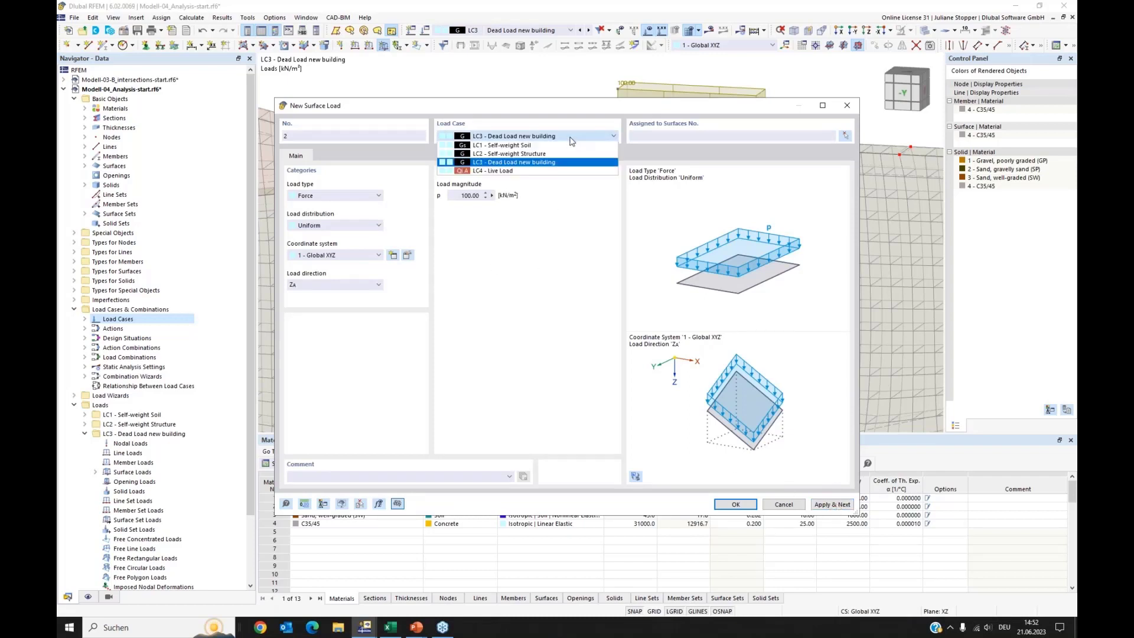
click(532, 175)
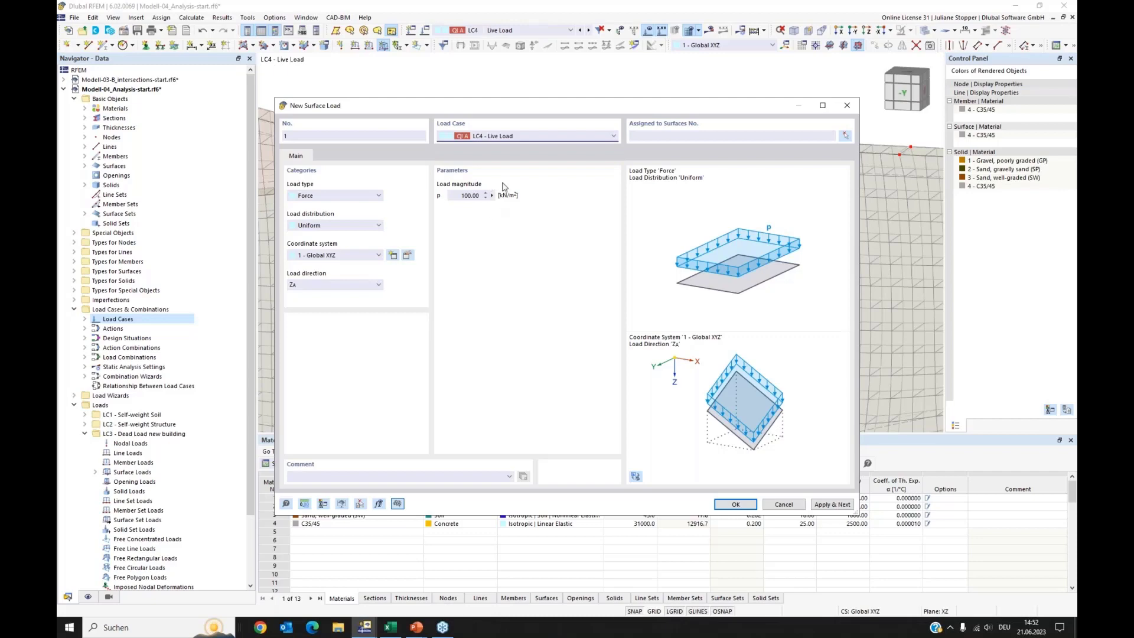
click(848, 136)
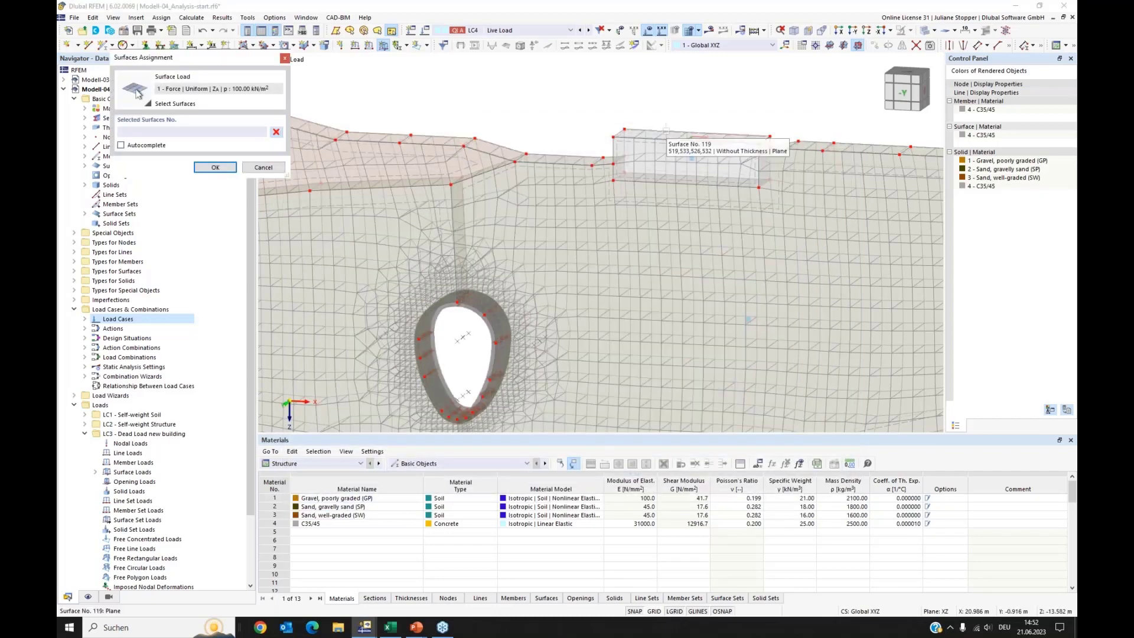
click(665, 133)
click(216, 167)
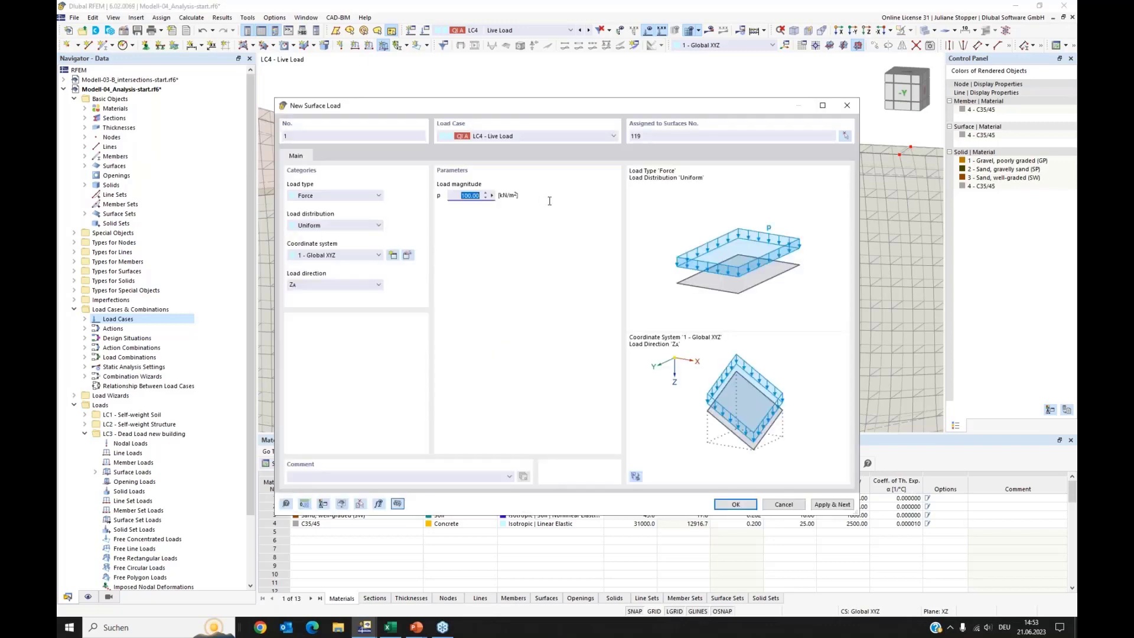
text(125)
click(747, 508)
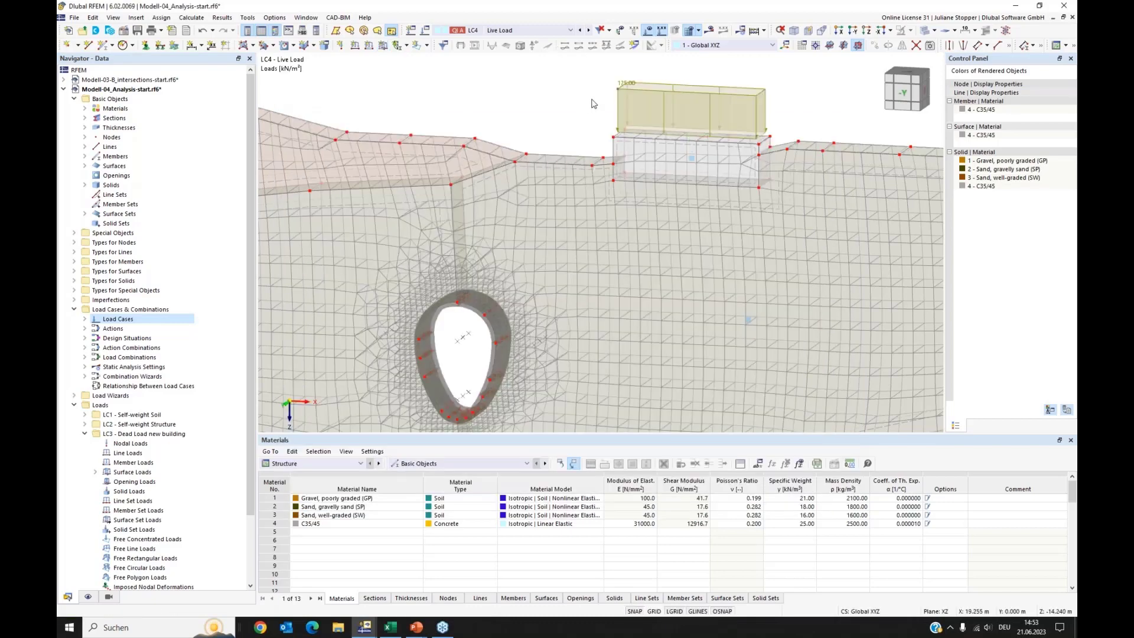
Compare the new building's surface loads in load cases LC4 Live Load and LC3 Dead Load new building.
scroll(594, 103, down, 2)
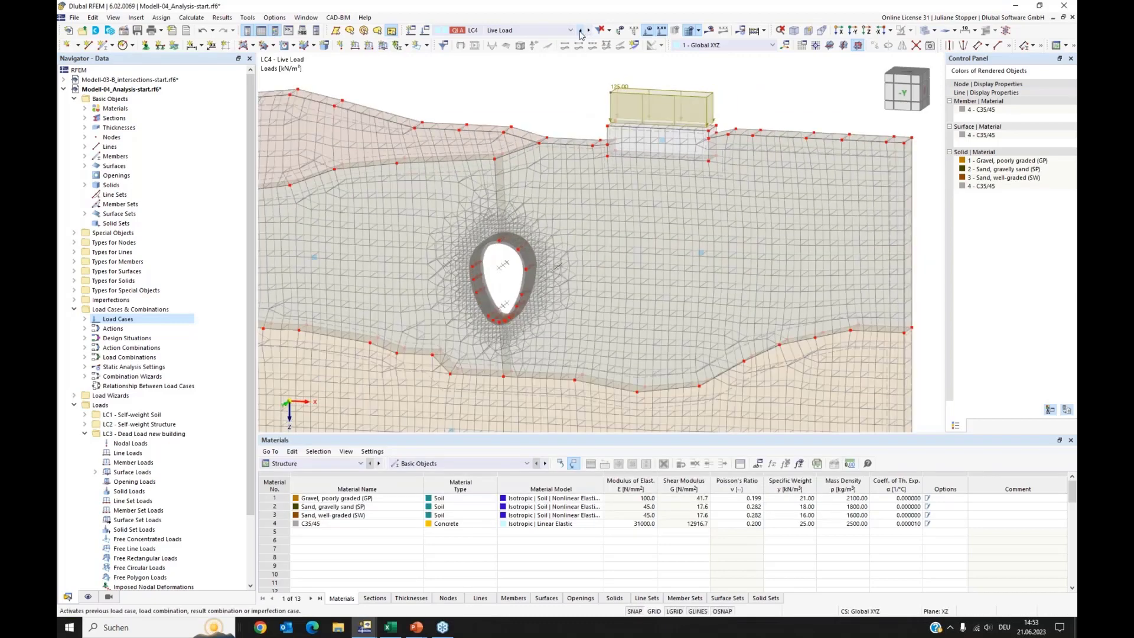
click(580, 30)
click(589, 30)
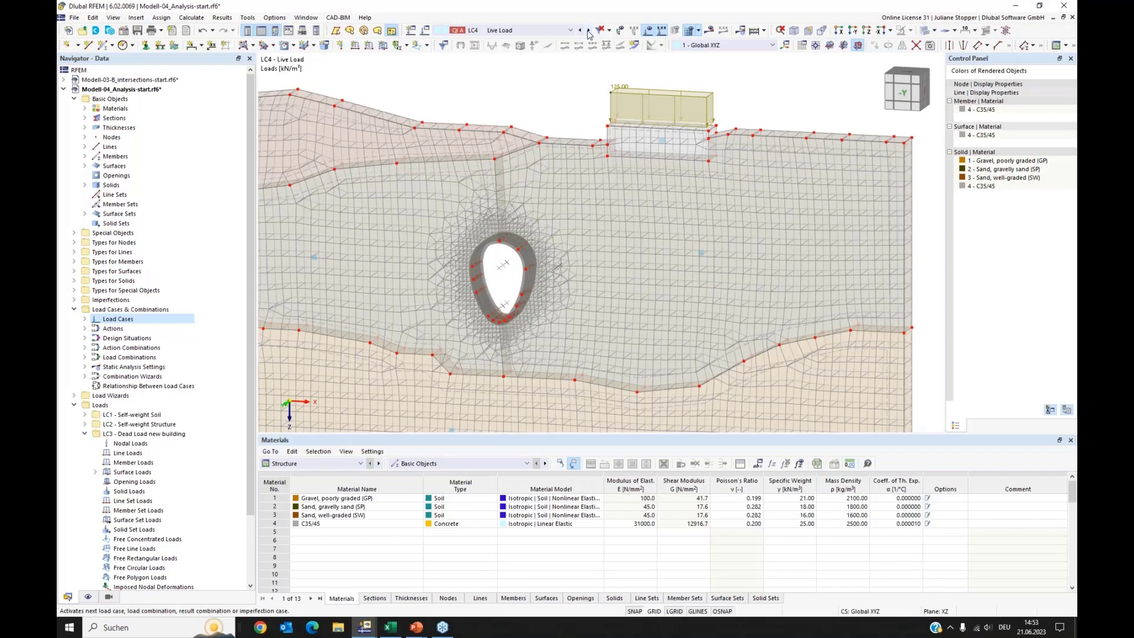
click(580, 30)
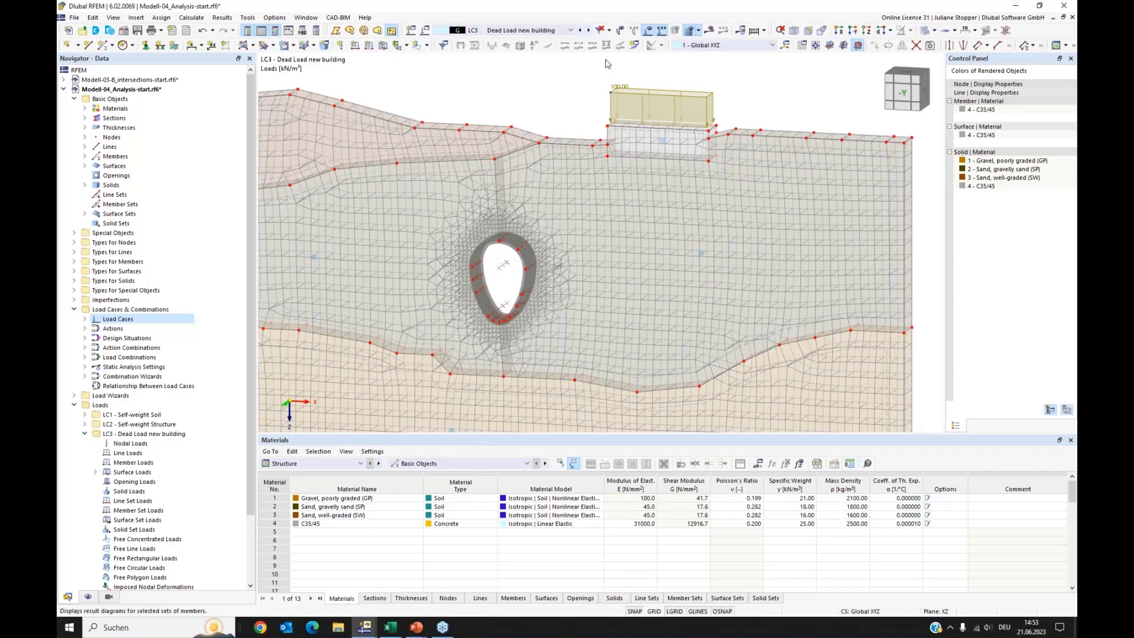
Display load combination CO2 with its loads and show the whole model solidly rendered in the -Y front view.
click(571, 31)
click(555, 94)
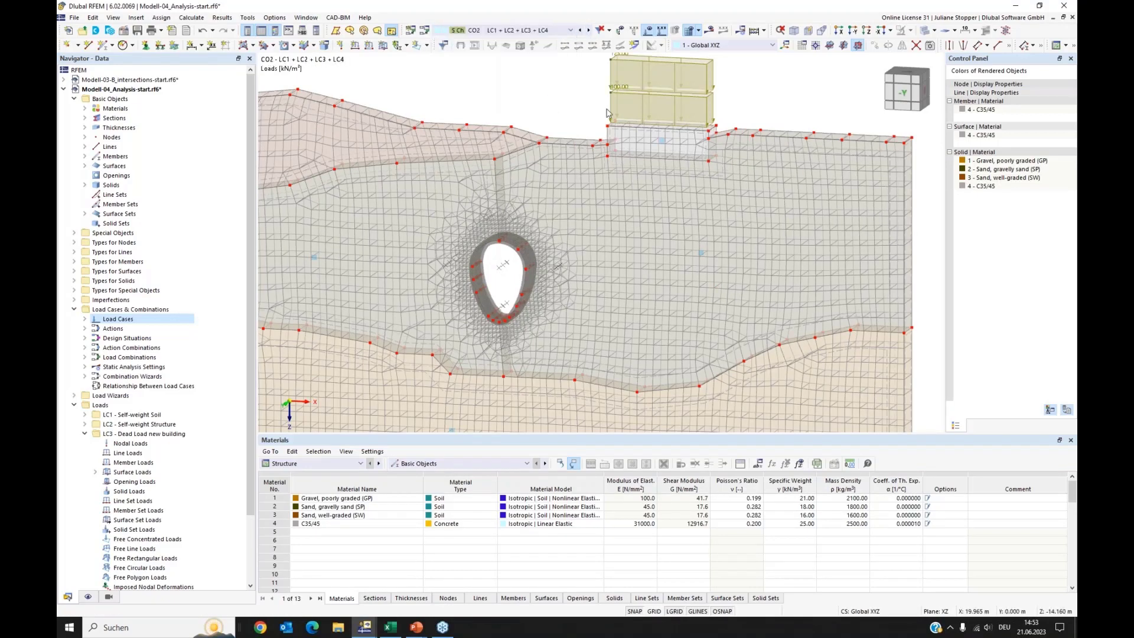
scroll(575, 106, down, 1)
scroll(576, 106, down, 2)
middle_drag(505, 93, 581, 115)
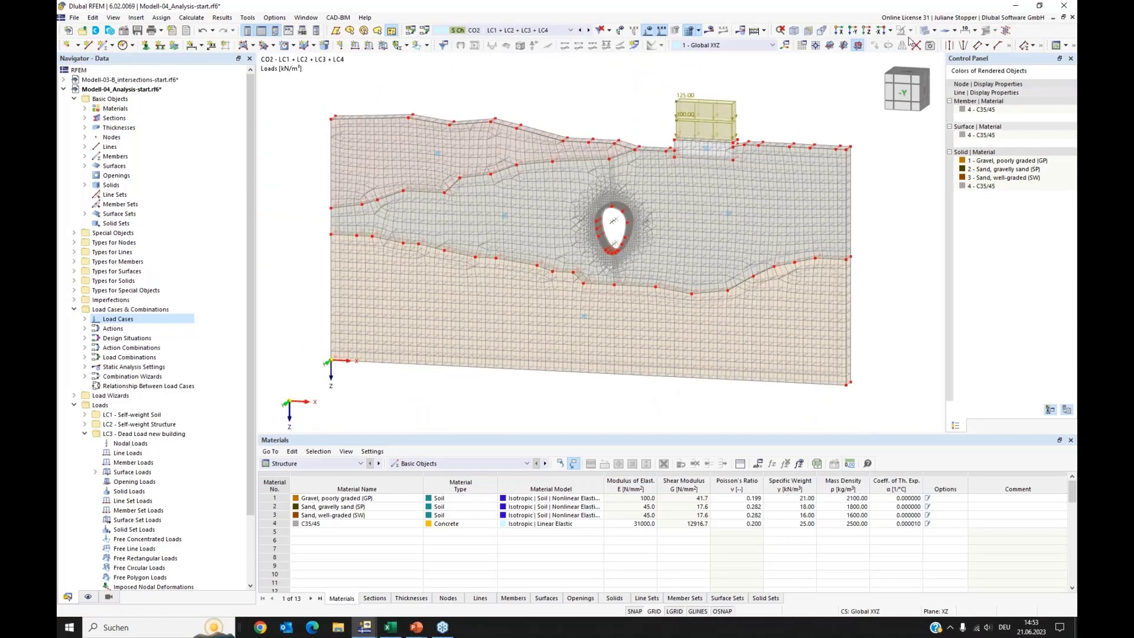
click(787, 46)
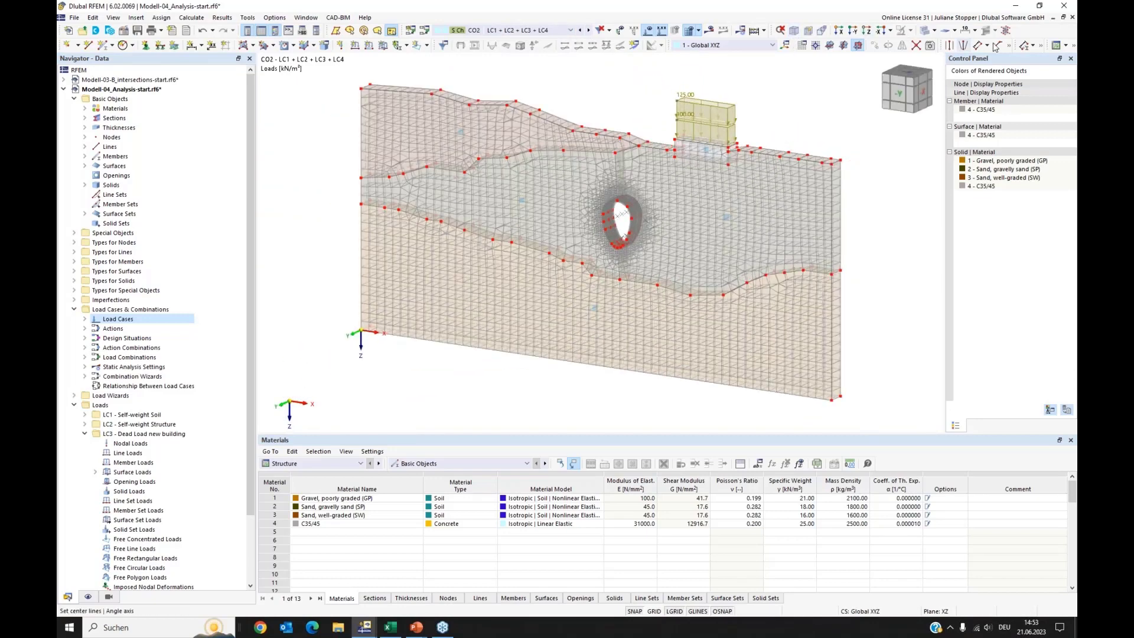
click(926, 30)
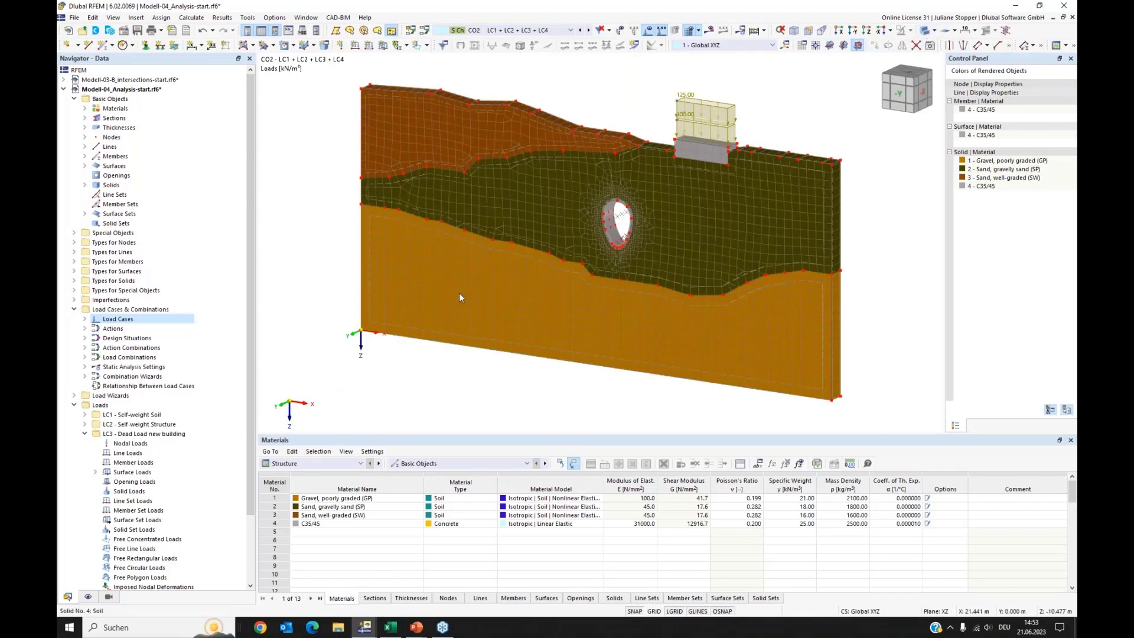
ctrl+middle_drag(460, 294, 533, 263)
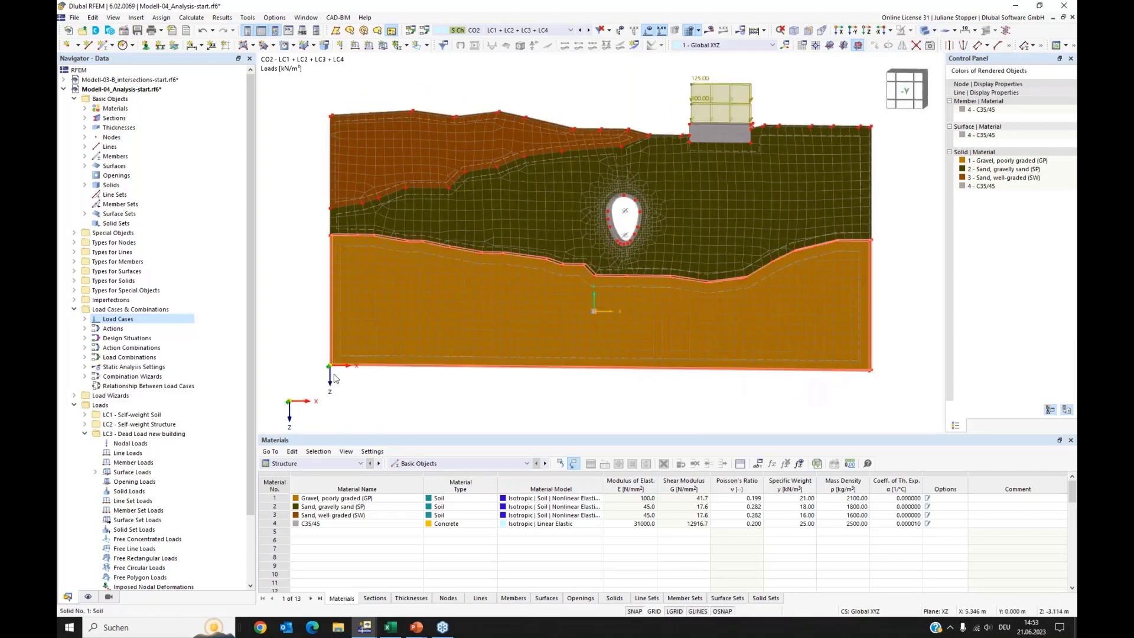
Review the selectable report items for a new printout report without creating it.
click(74, 310)
click(74, 328)
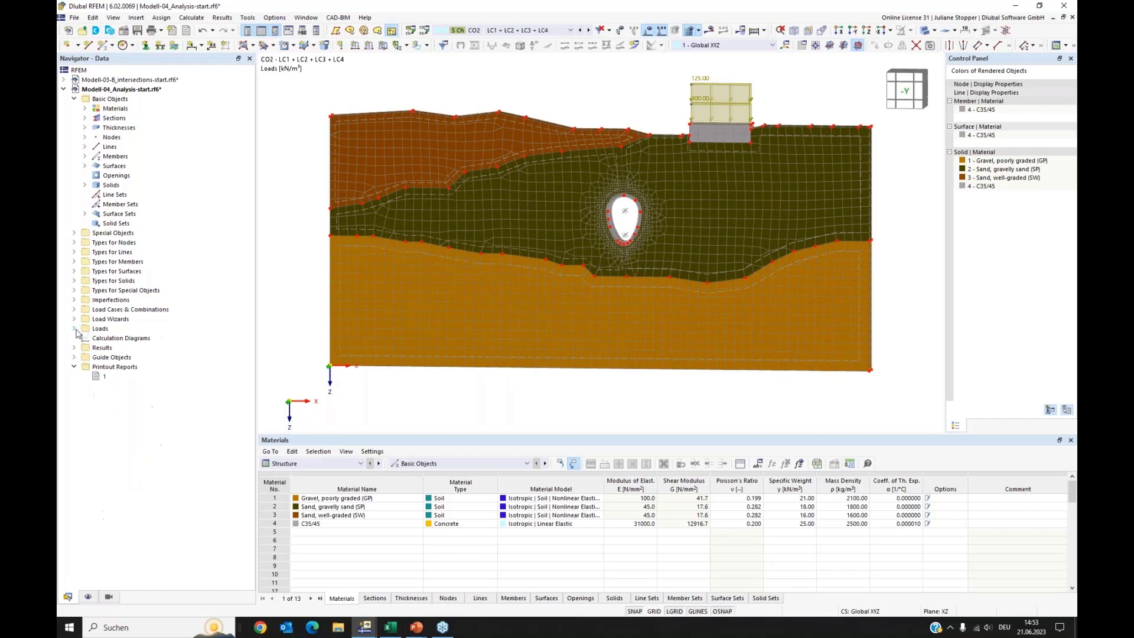
right_click(107, 368)
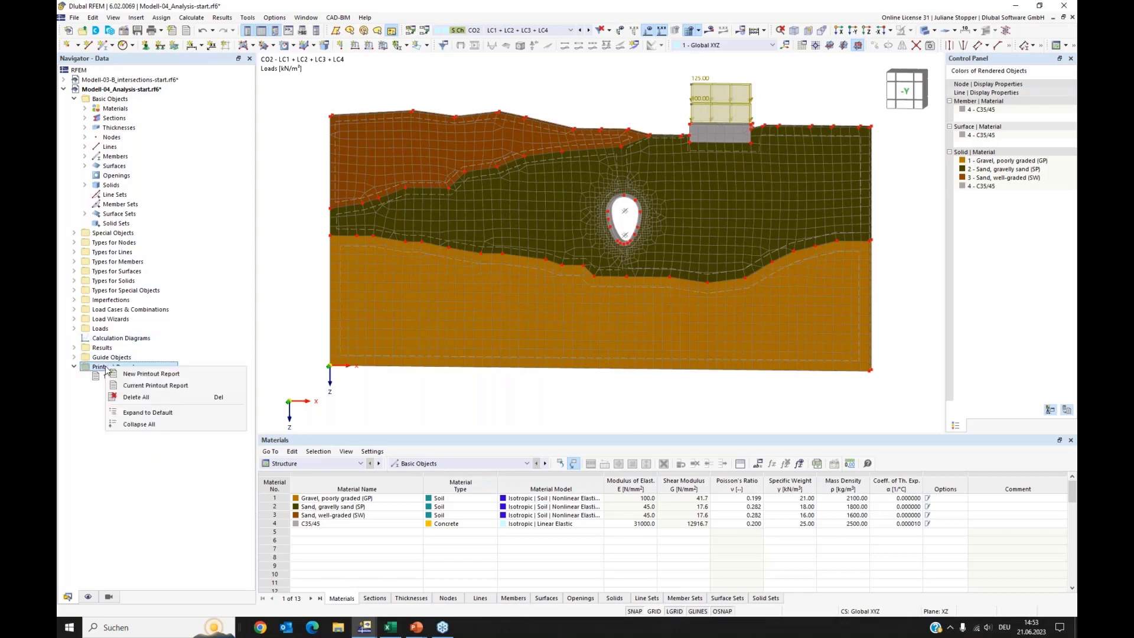
click(142, 375)
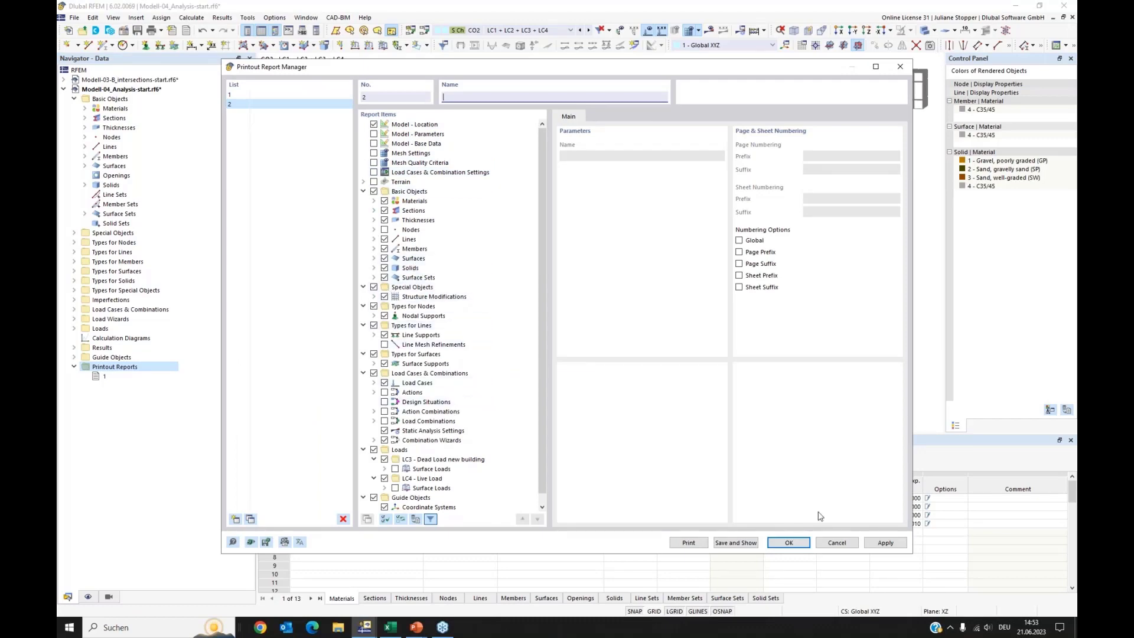
click(836, 545)
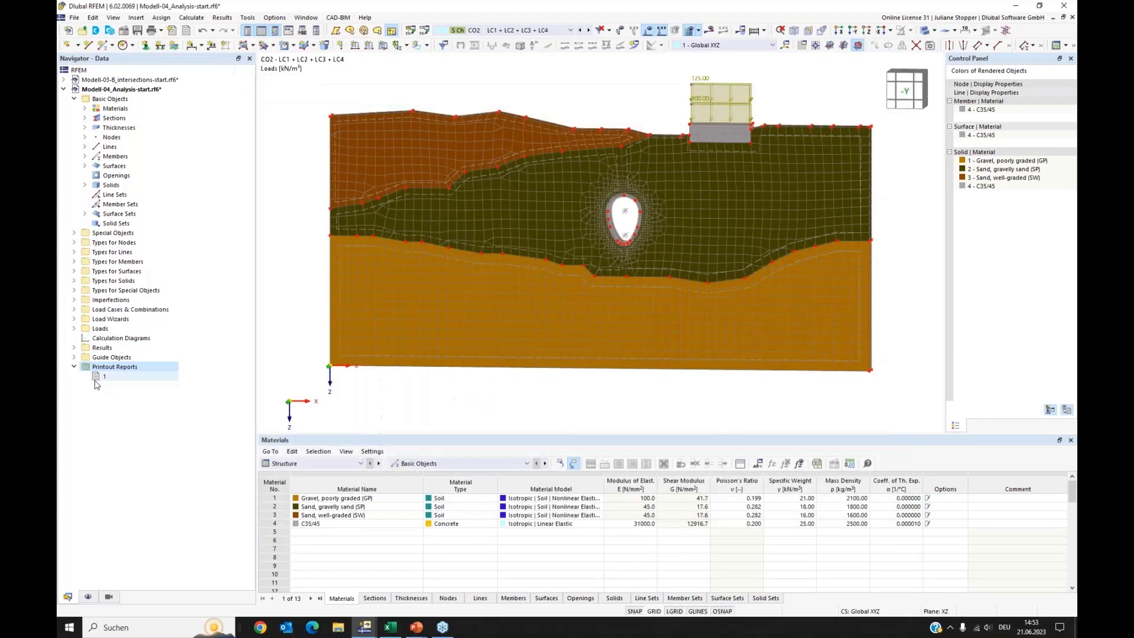
Open existing printout report 1 and look through its cover, contents and first data pages.
click(99, 378)
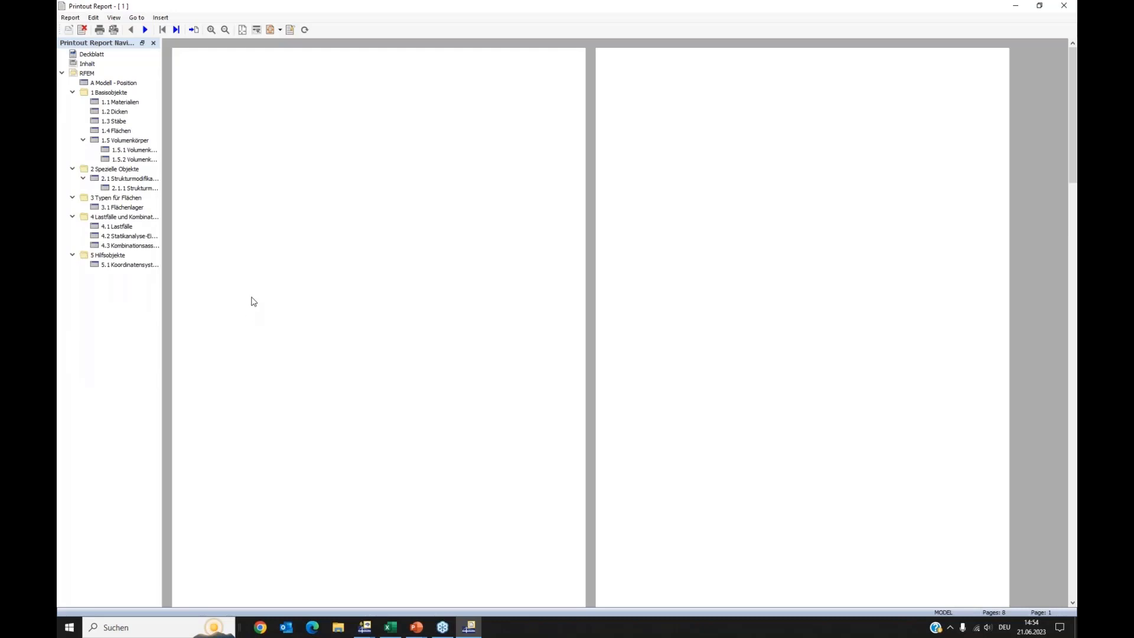
scroll(307, 285, down, 5)
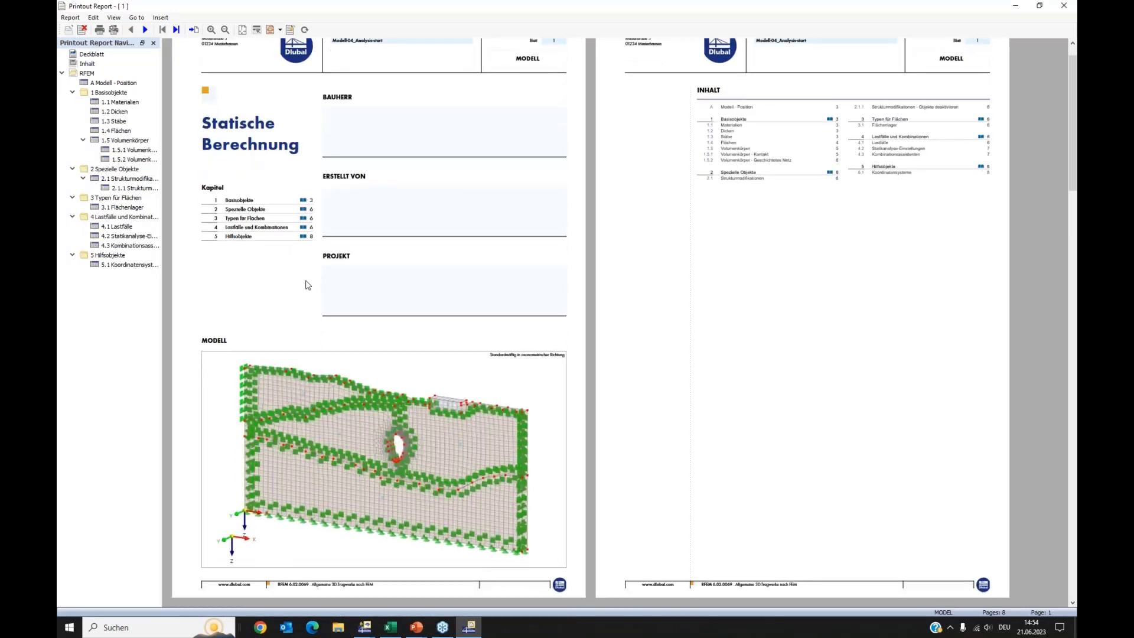
scroll(309, 288, down, 2)
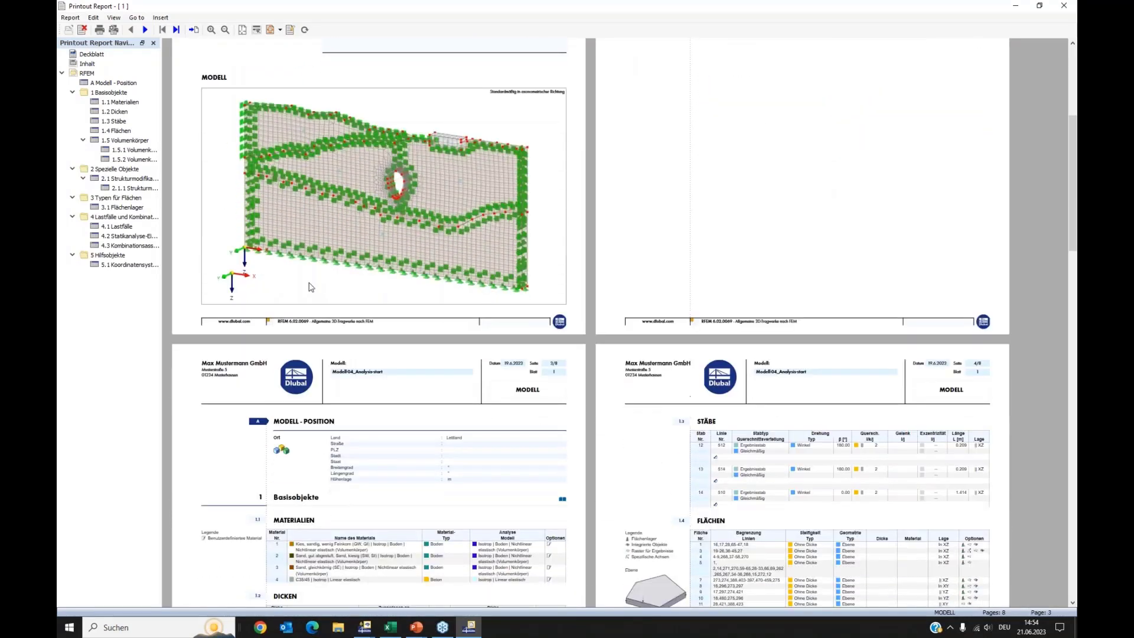
scroll(309, 282, up, 6)
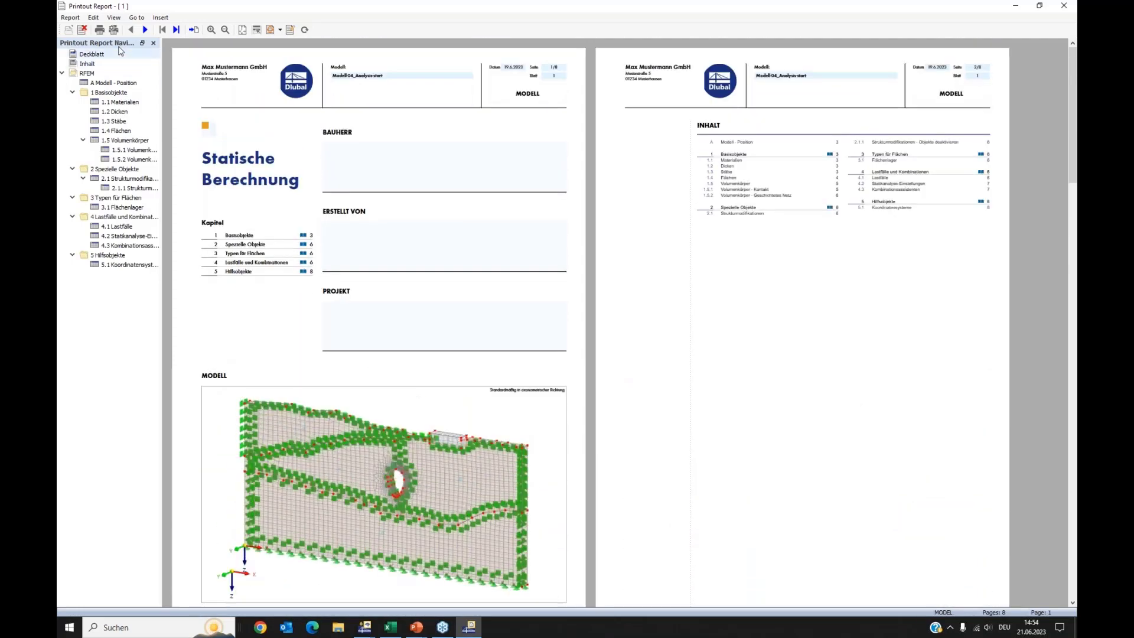
Set the printout report's language to English and close the report.
click(93, 17)
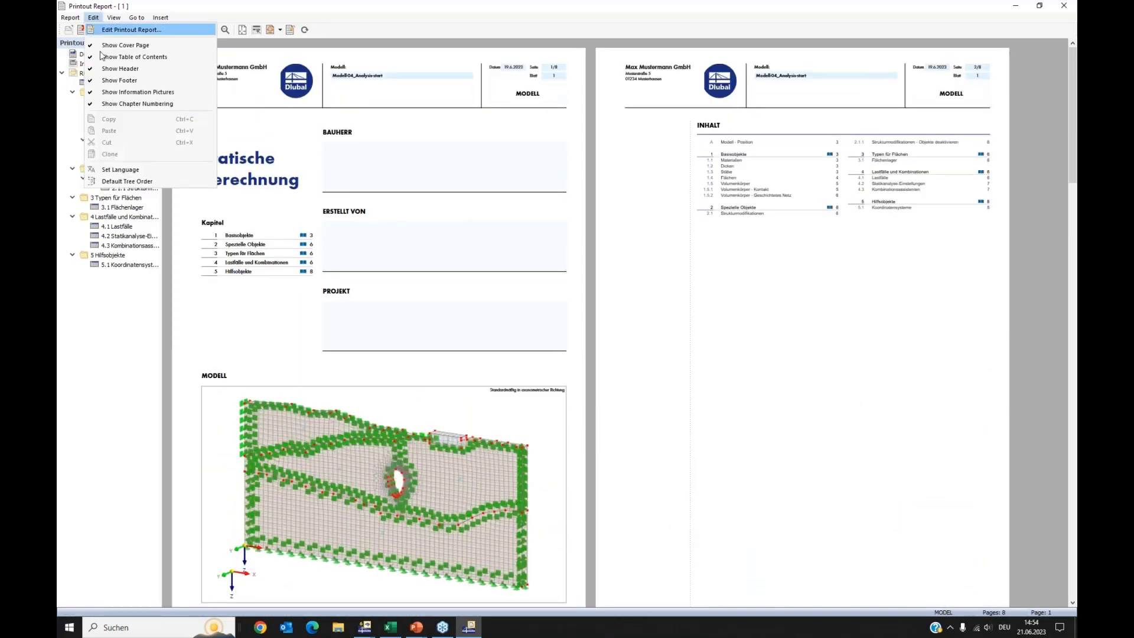
click(117, 171)
click(521, 234)
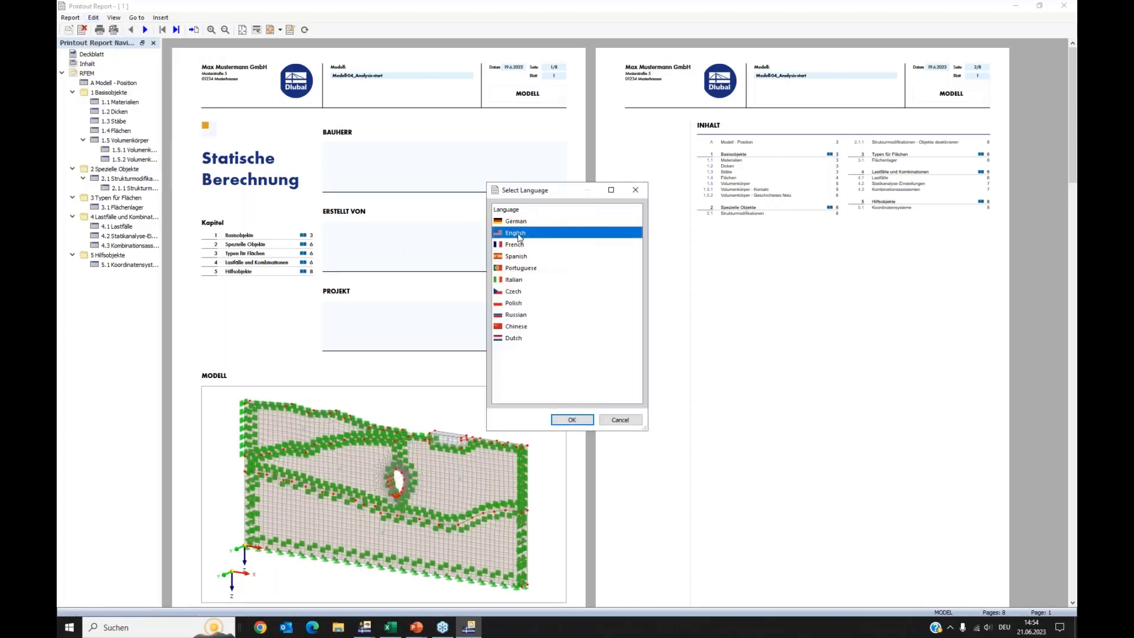
click(581, 421)
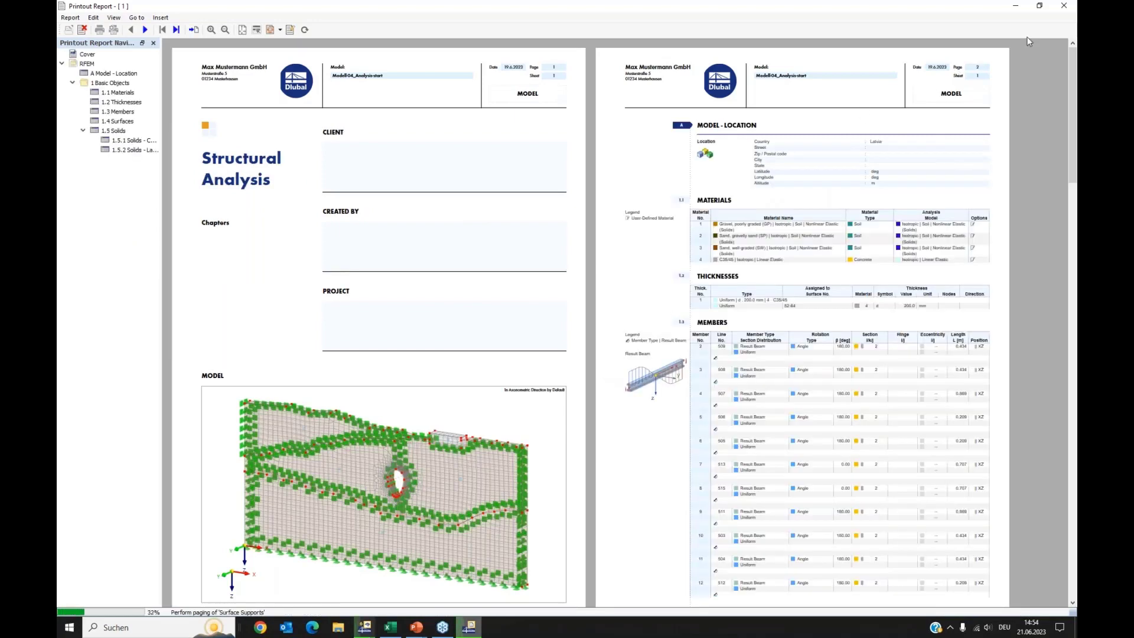
click(1065, 6)
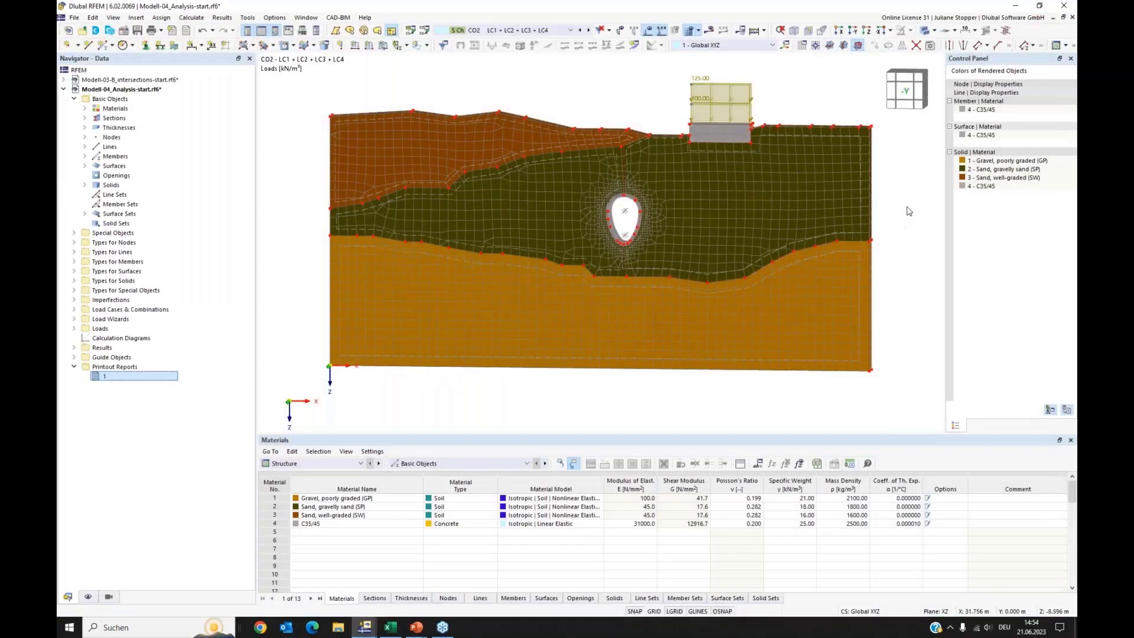
Print the current window's CO2 loading graphic to printout report 1, using the current window only.
click(75, 18)
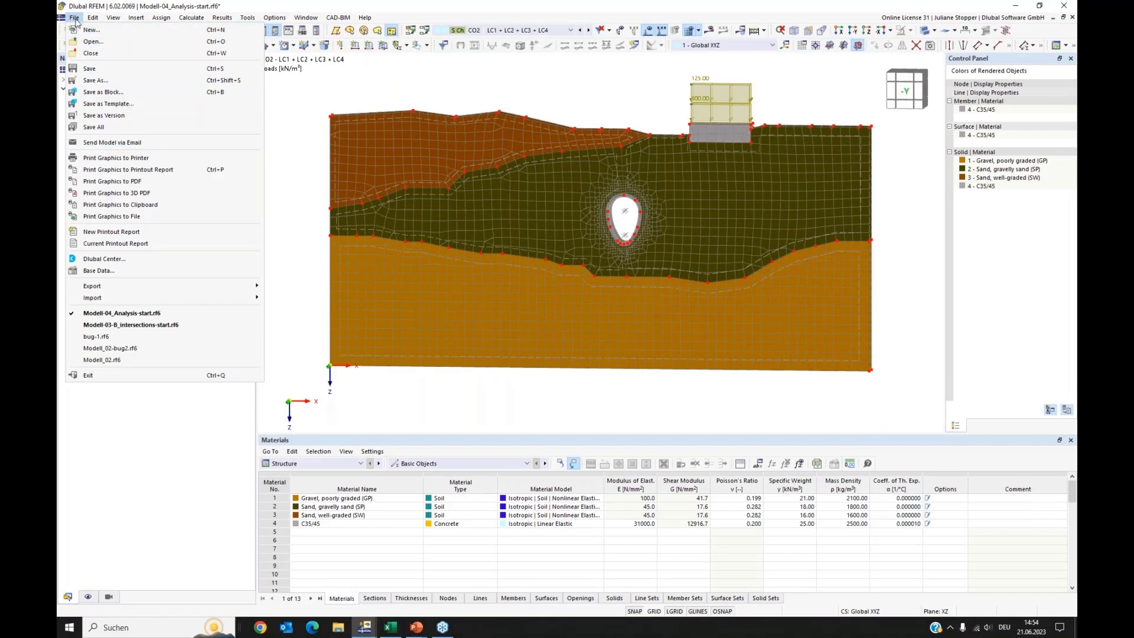
click(118, 171)
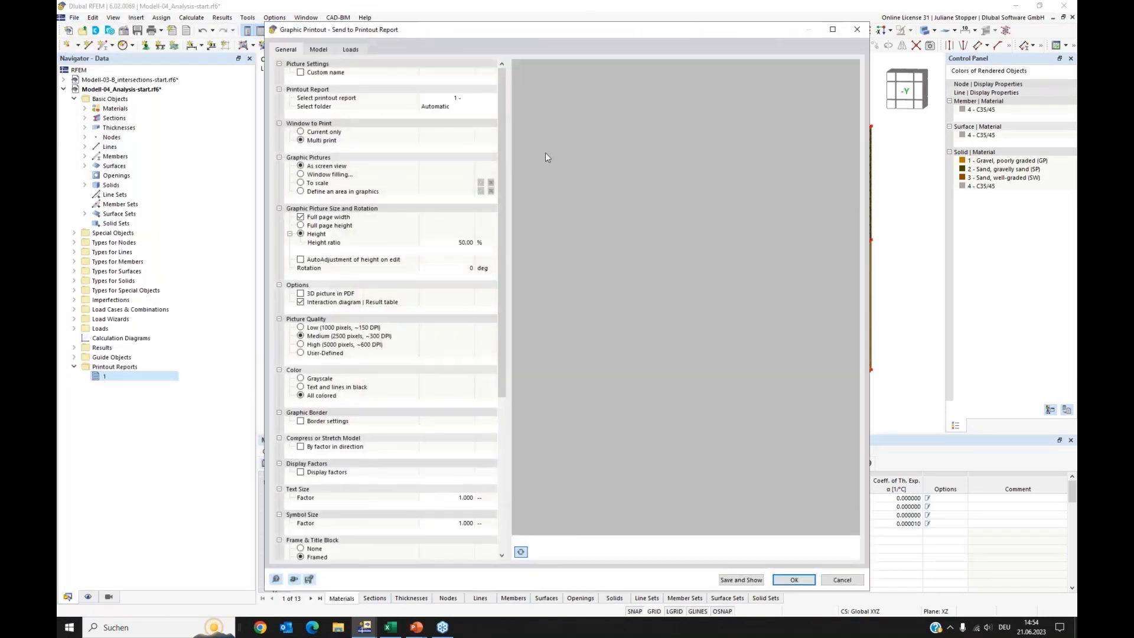
click(301, 132)
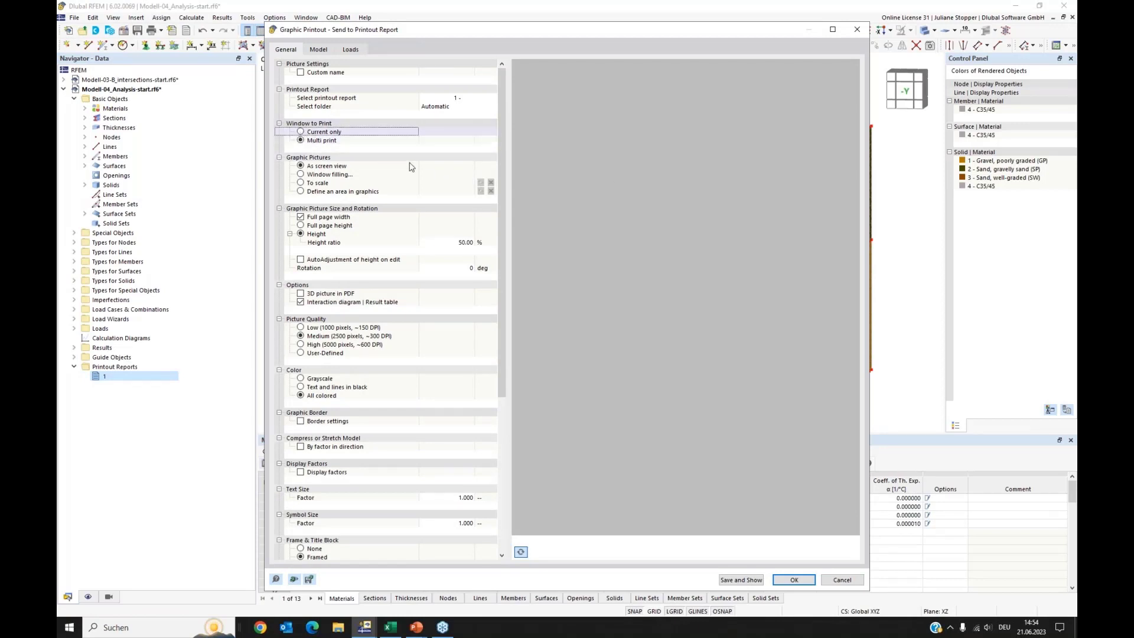
click(301, 132)
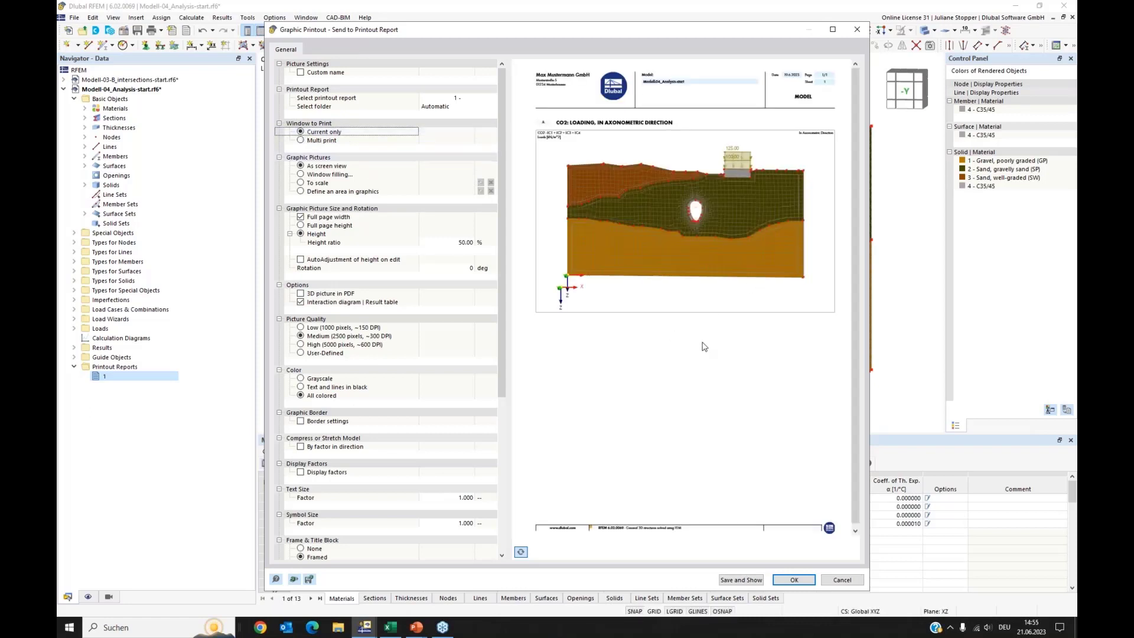
click(794, 580)
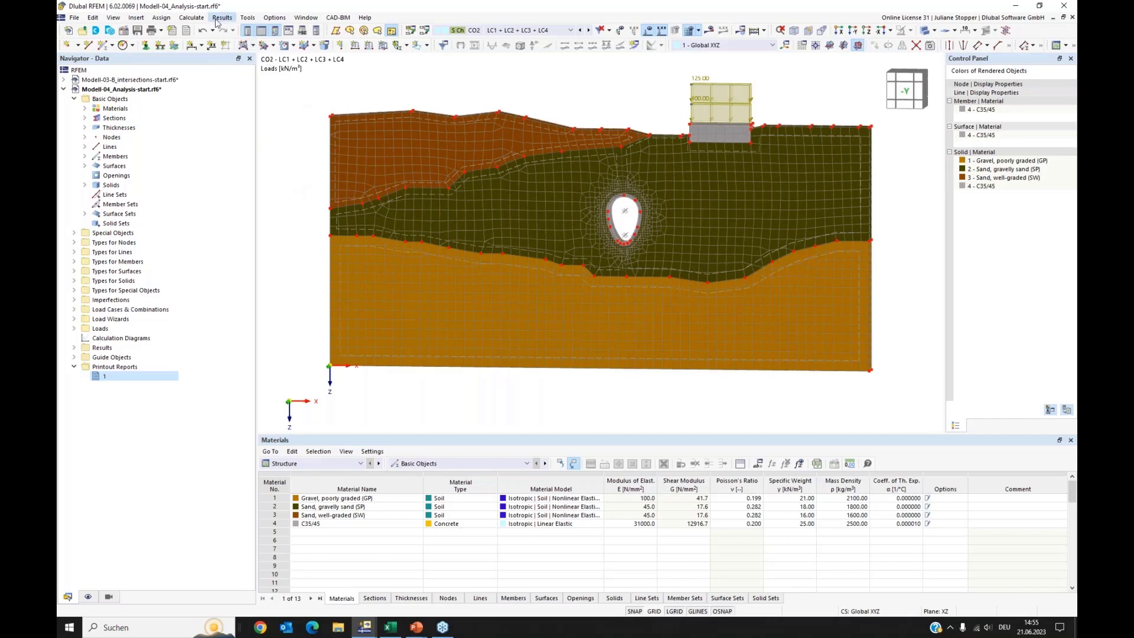
Select only load combination CO4 for calculation and run the calculation.
click(192, 18)
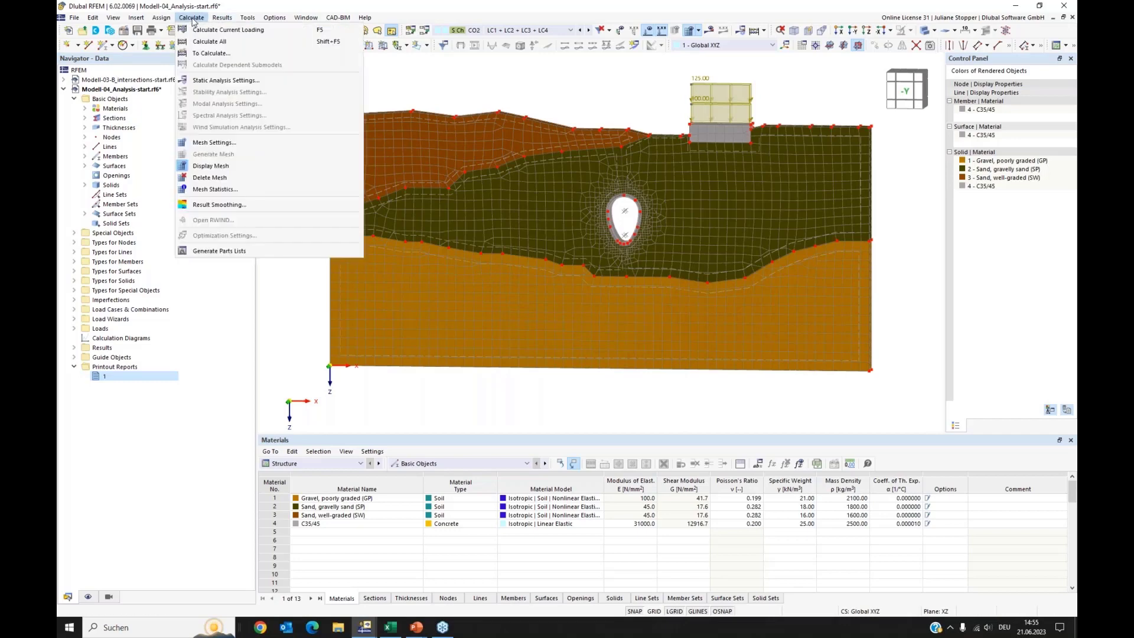
click(204, 54)
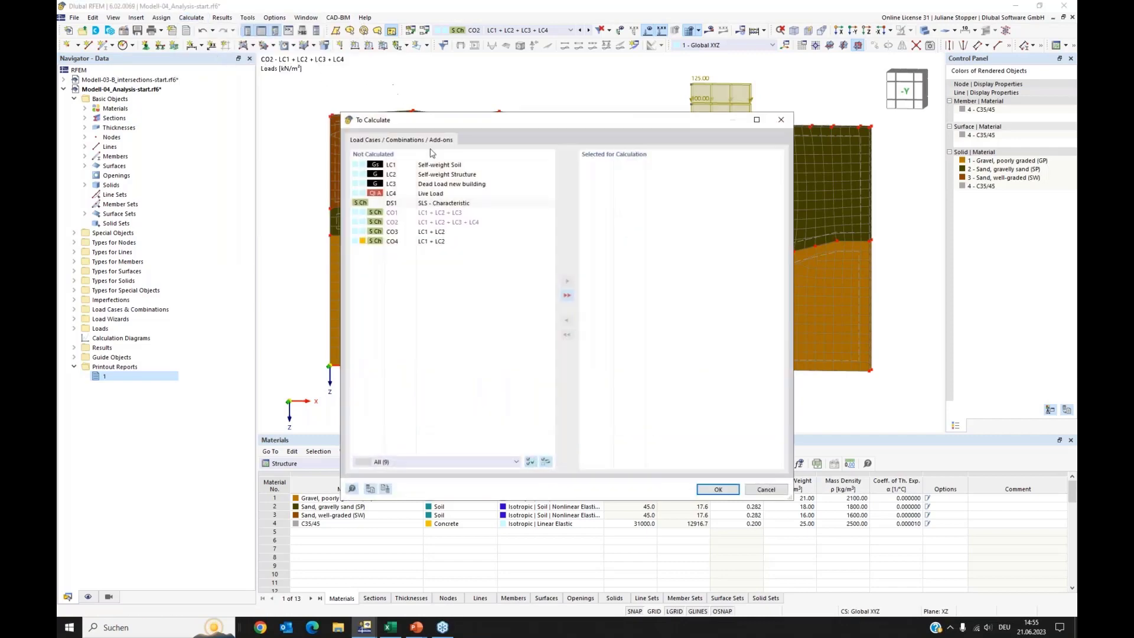
click(395, 242)
click(567, 281)
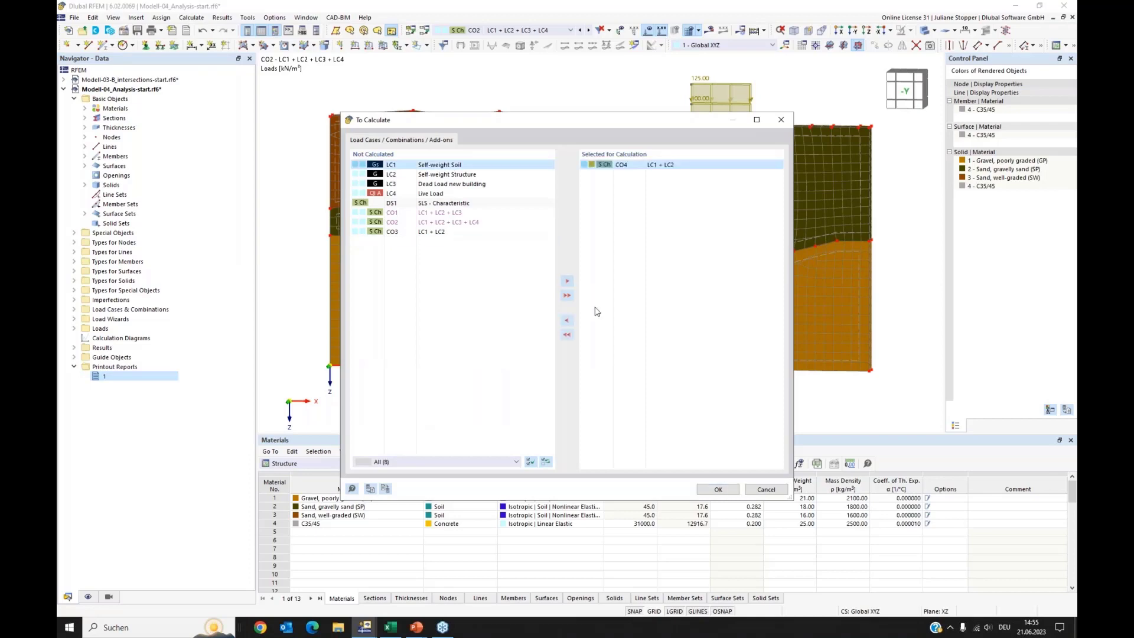
click(718, 489)
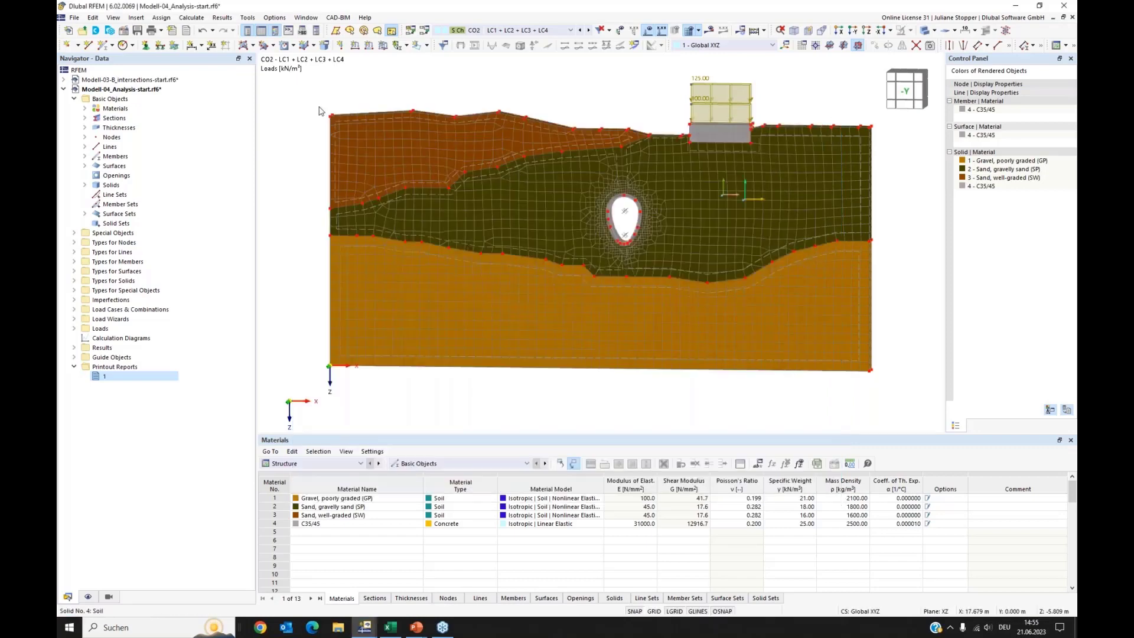
Select only design situation DS1 (SLS - Characteristic) for calculation and run the calculation.
click(191, 17)
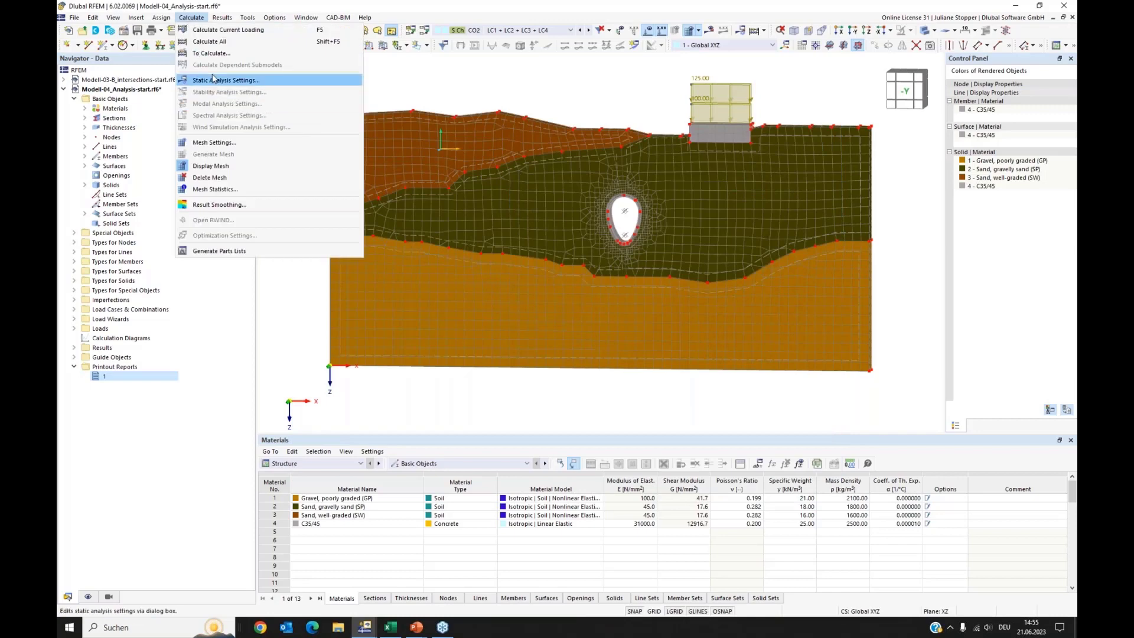
click(209, 56)
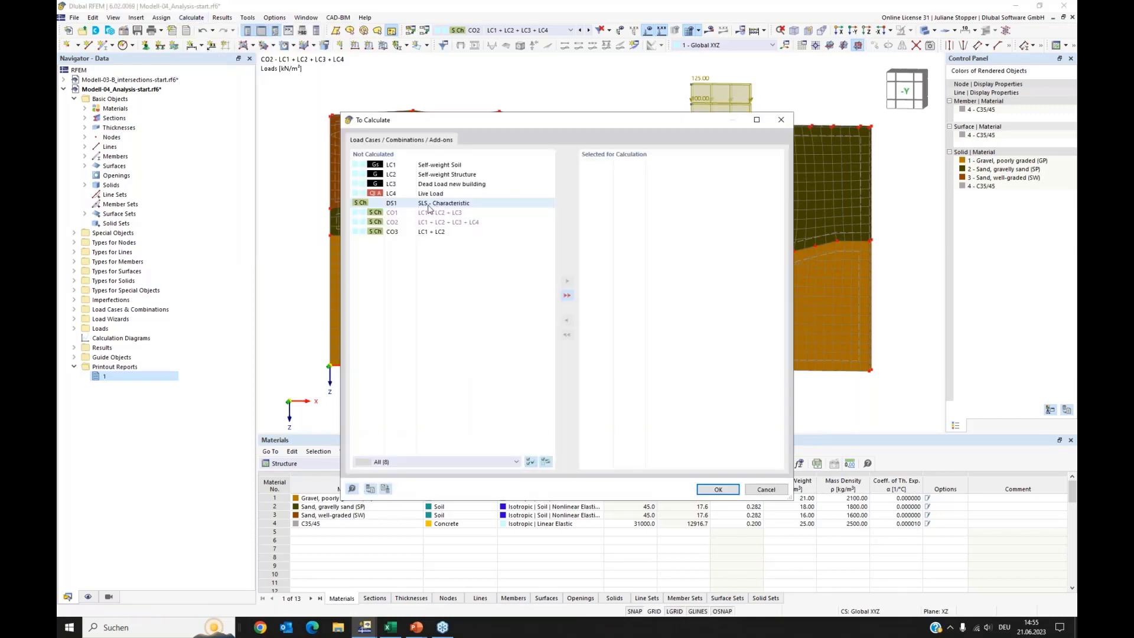
click(427, 205)
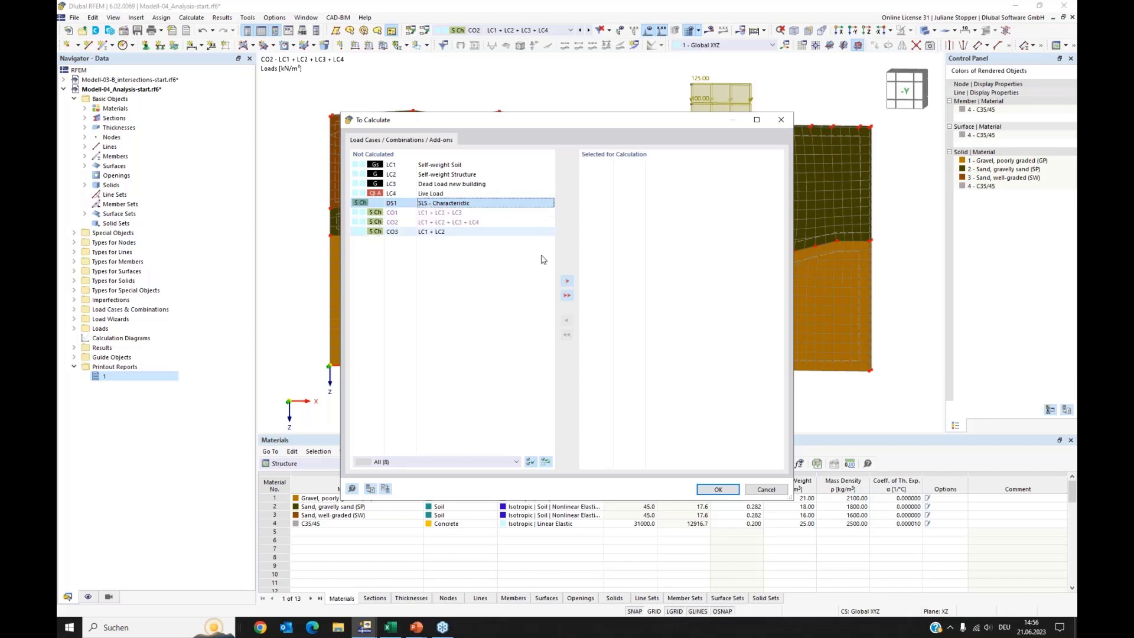
click(566, 282)
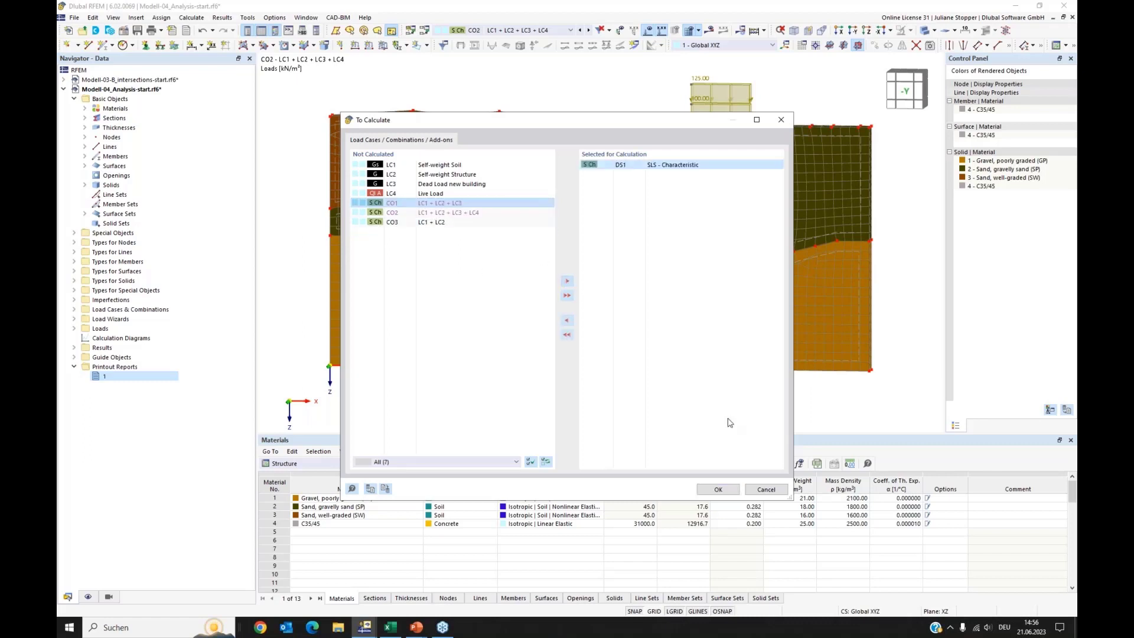
click(719, 490)
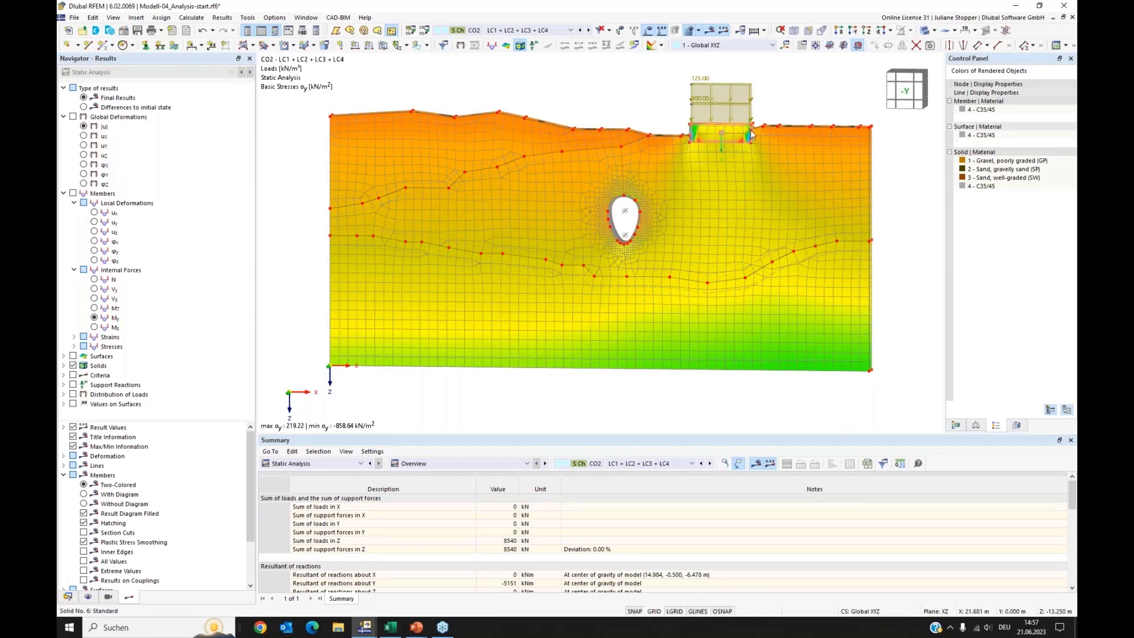
Limit the solid results display to the soil solids in object selection OS5.
click(1017, 426)
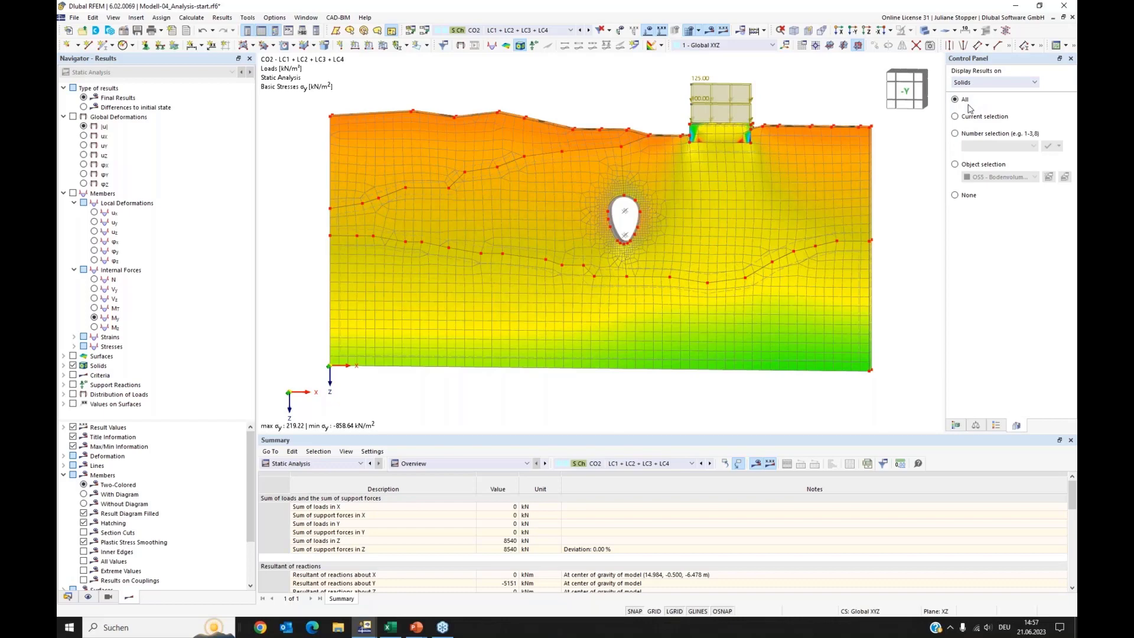
click(955, 165)
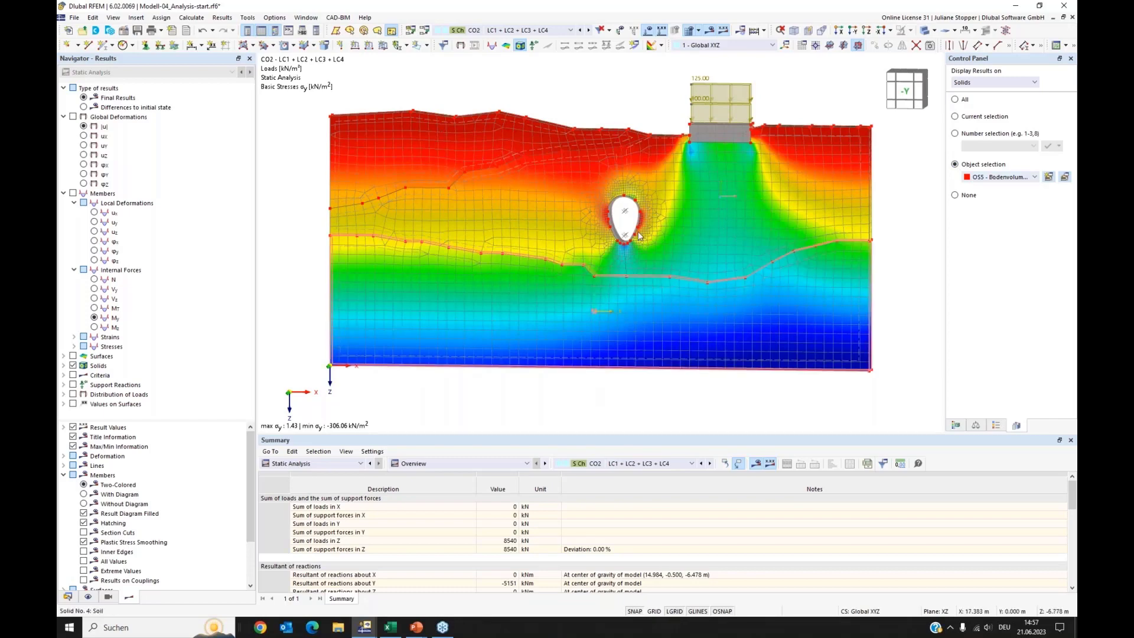
click(570, 30)
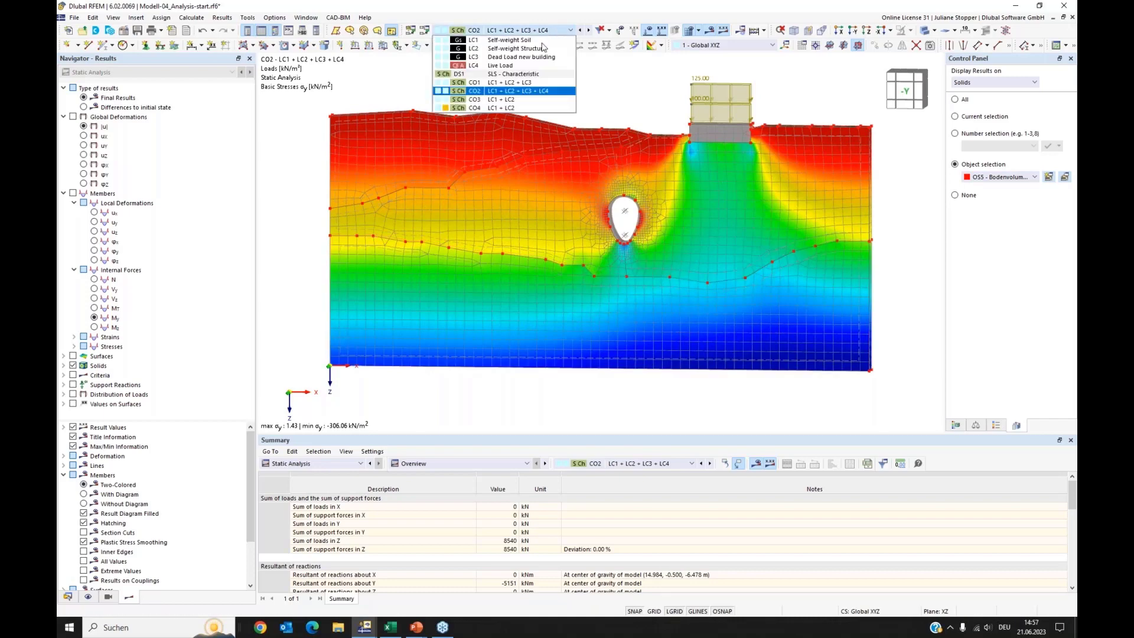
key(Escape)
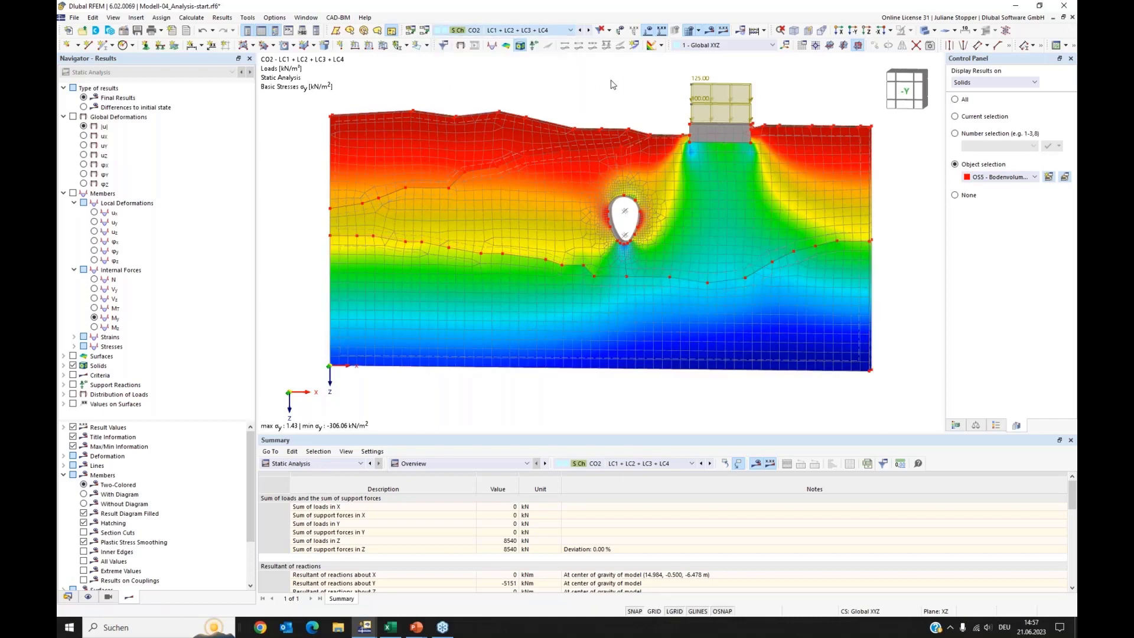
Show the global deformations |u| of load combination CO3, with the model in wireframe and the FE mesh hidden.
key(Down)
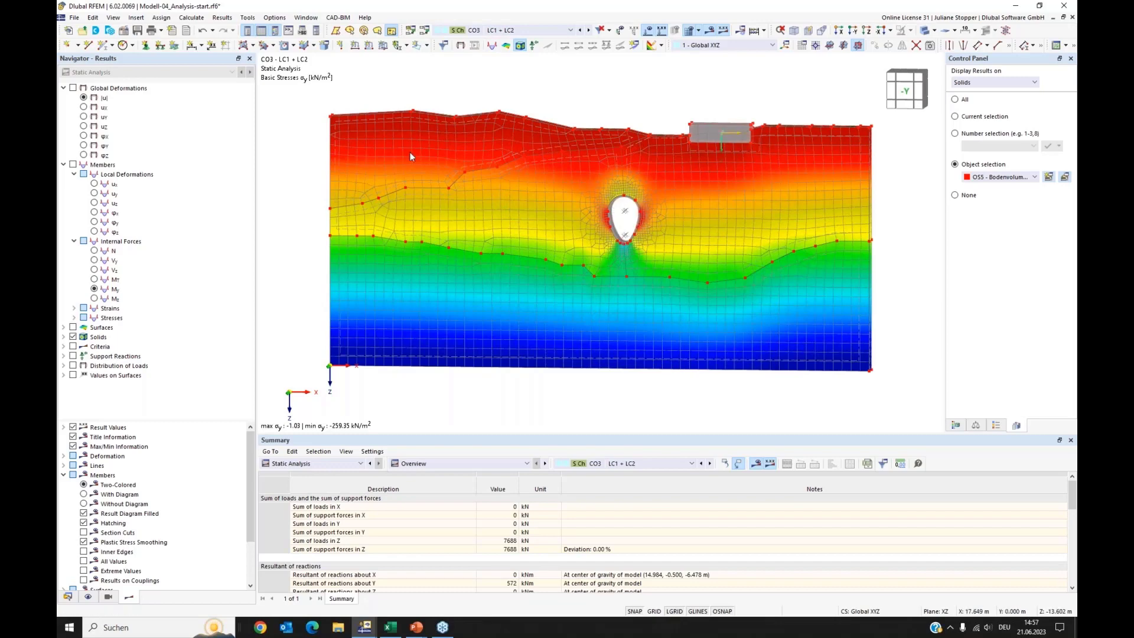
click(73, 88)
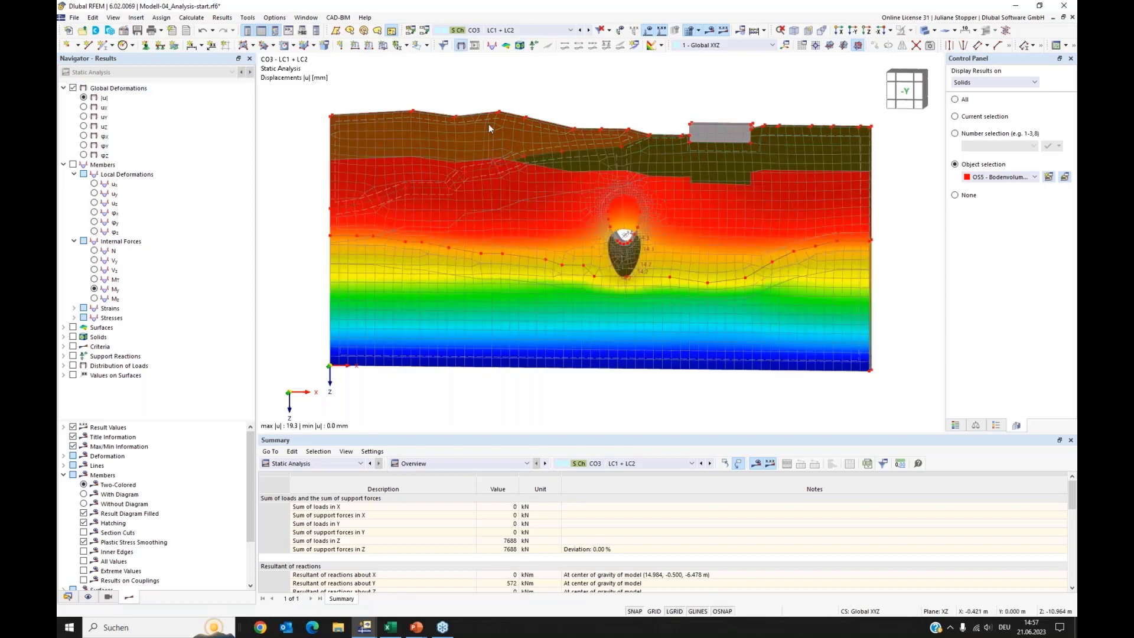
click(925, 32)
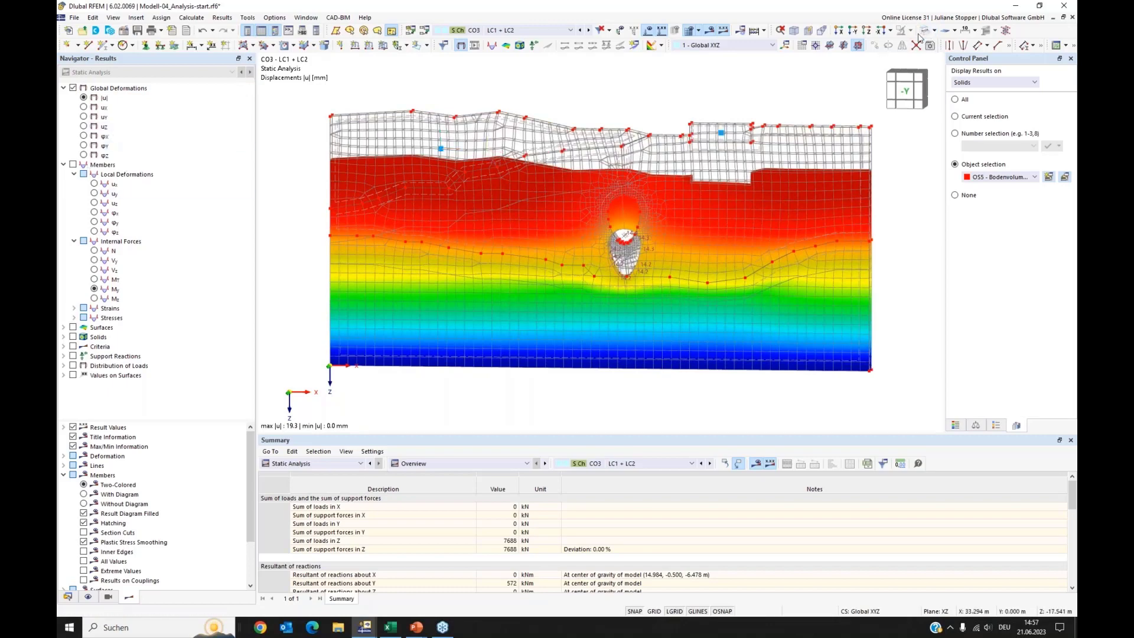
click(689, 32)
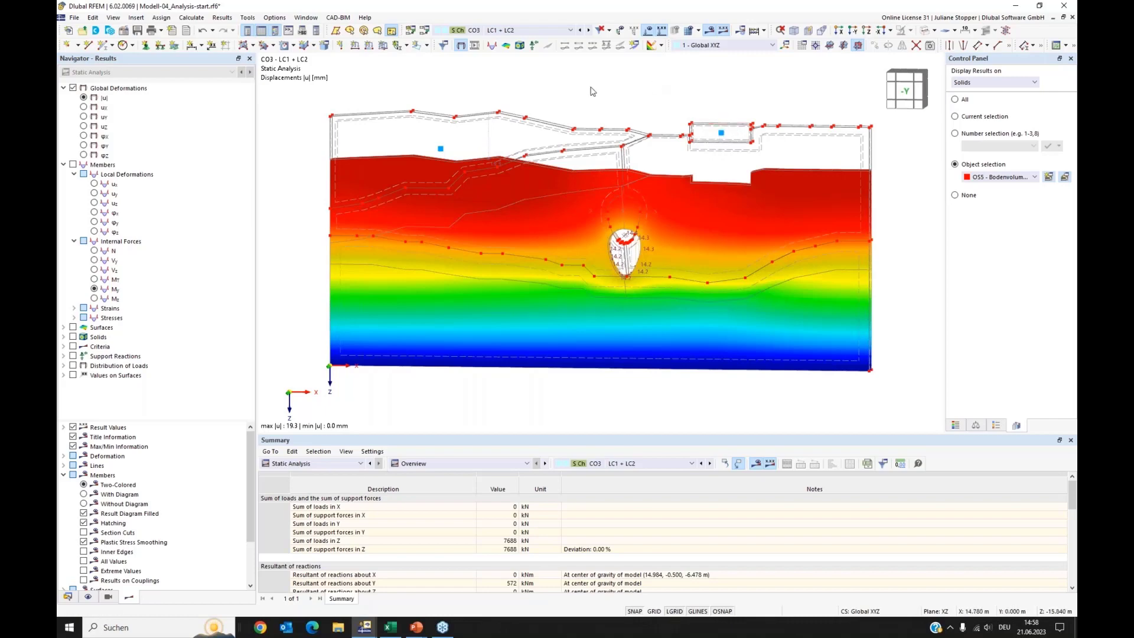
Activate load combination CO4 and display the solids' basic stresses σy instead of the global deformations.
click(530, 30)
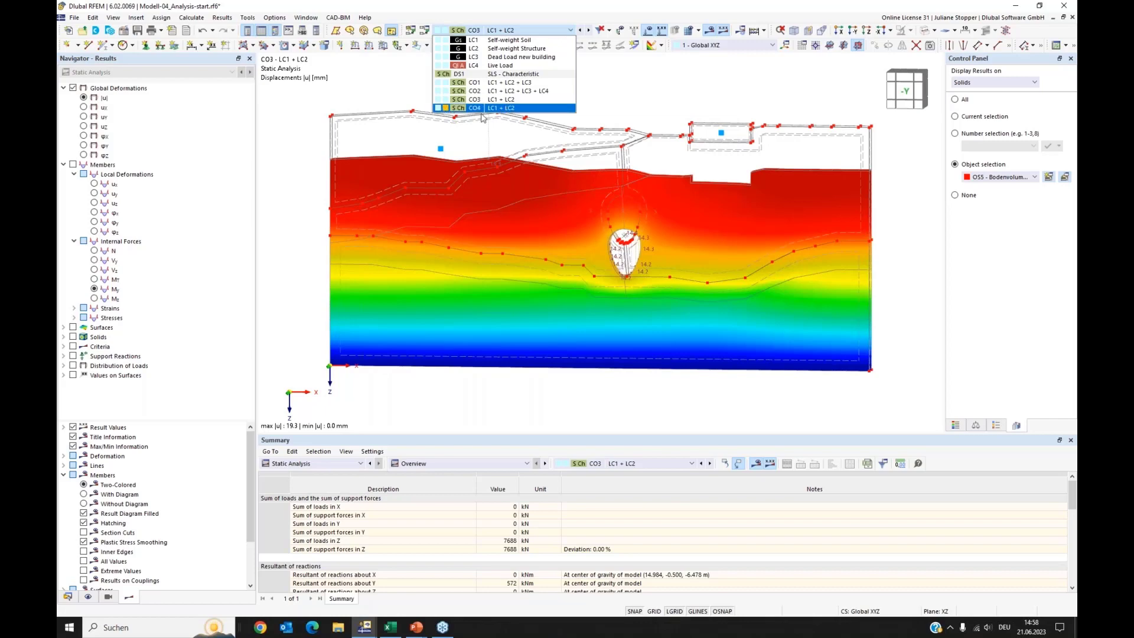
click(506, 109)
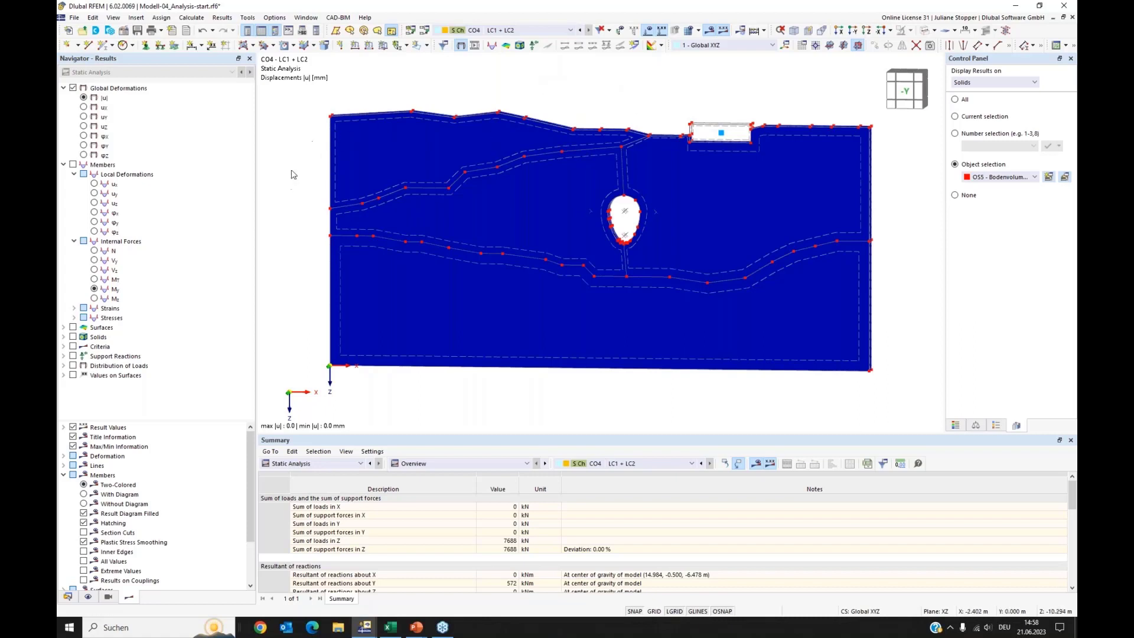
click(63, 337)
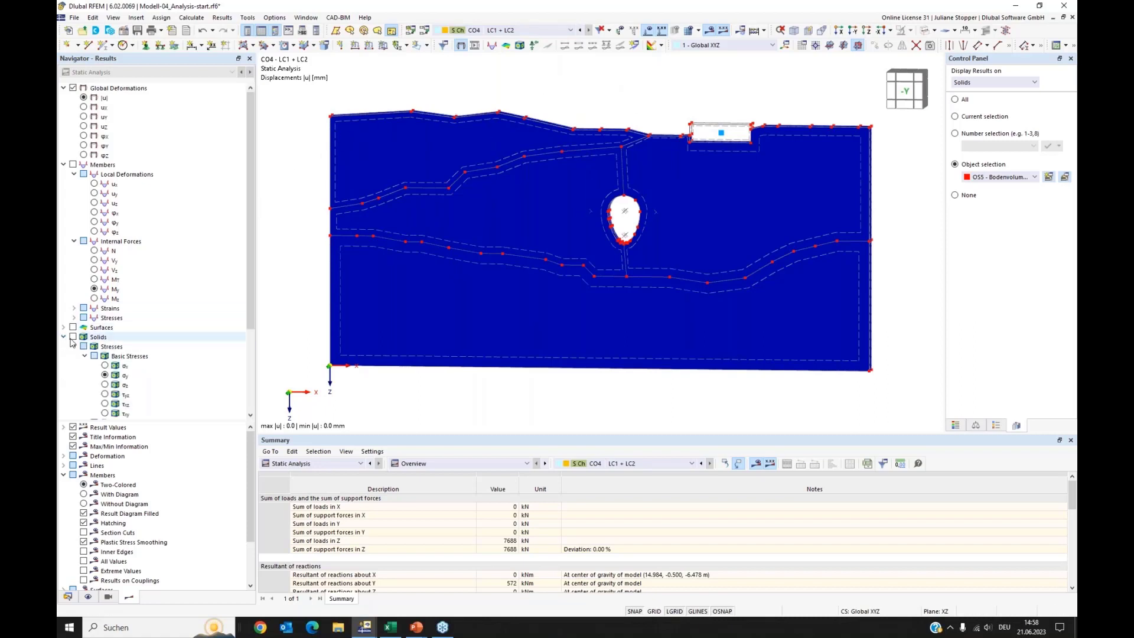
click(73, 337)
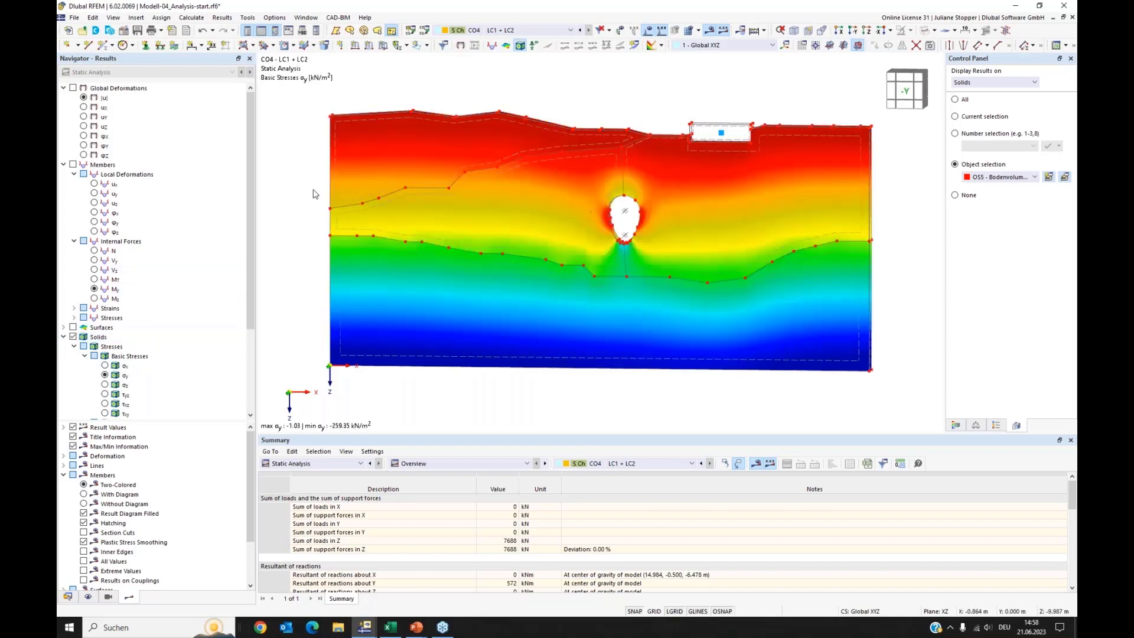
Compare the solids' basic stresses σy of load combination CO3 with those of CO4.
click(526, 30)
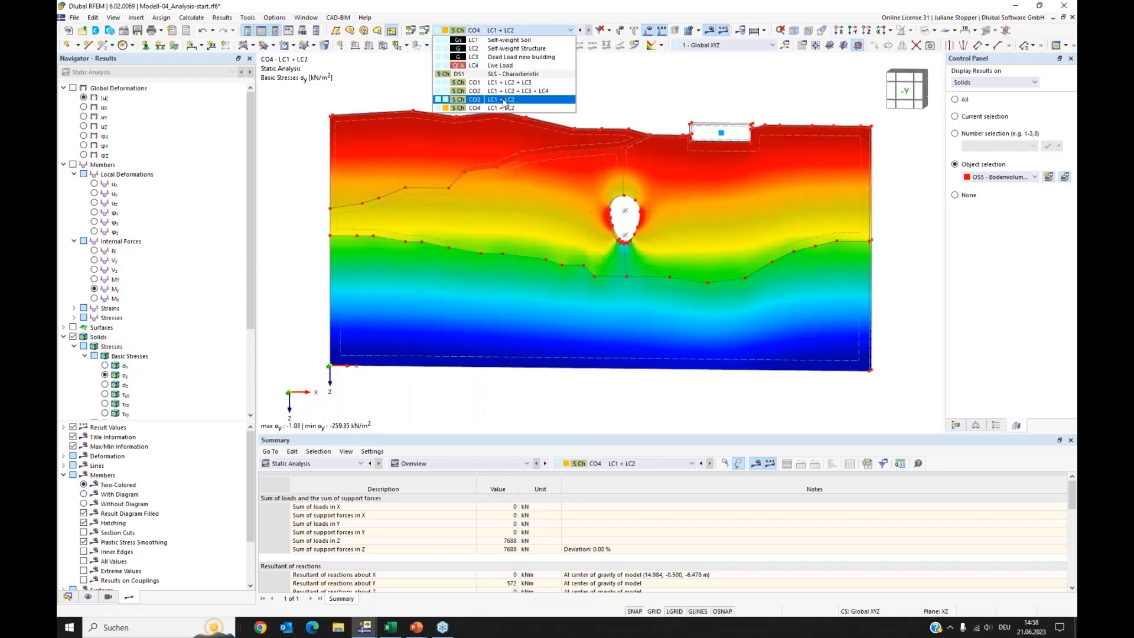
click(505, 100)
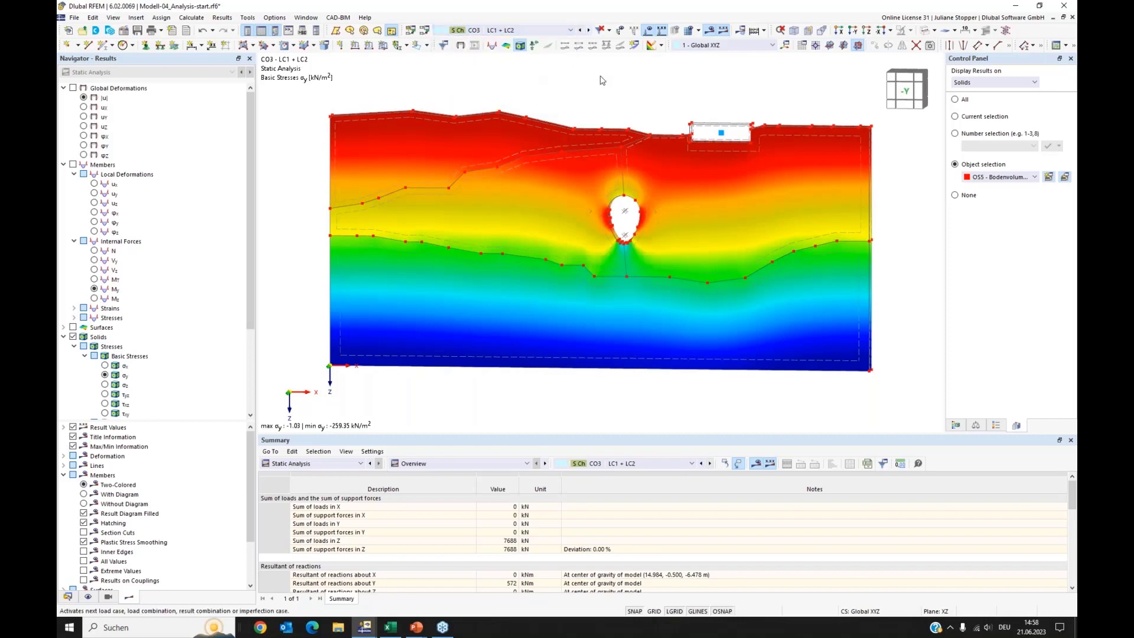
click(589, 30)
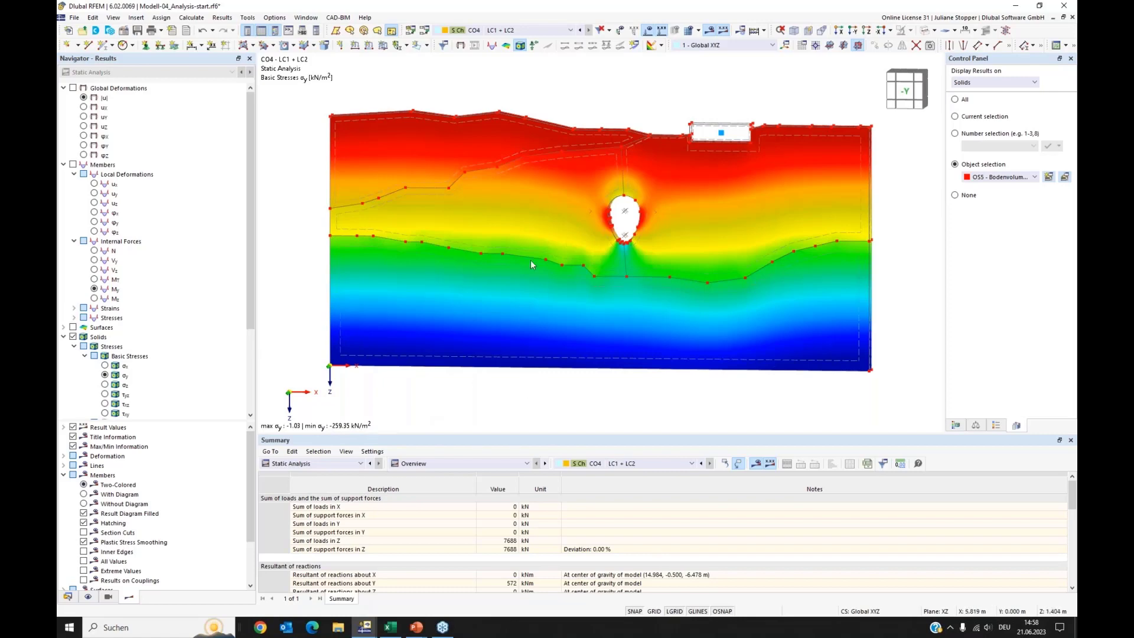
click(524, 34)
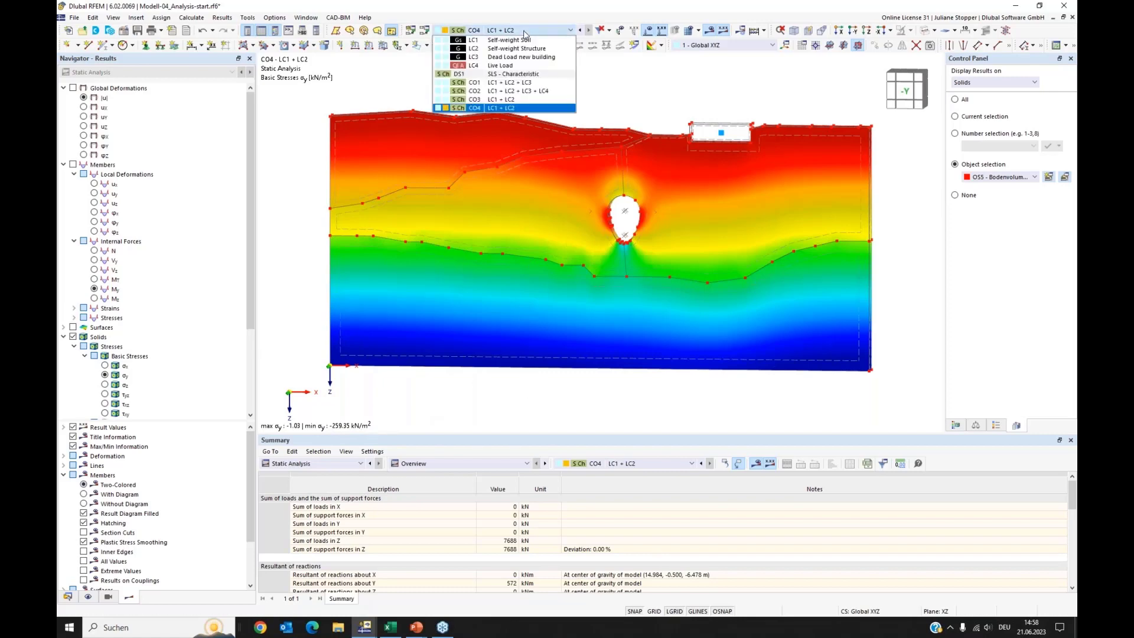
click(633, 83)
Print the CO4 solid stress graphic to printout report 1, using the current window only at full page width.
click(74, 17)
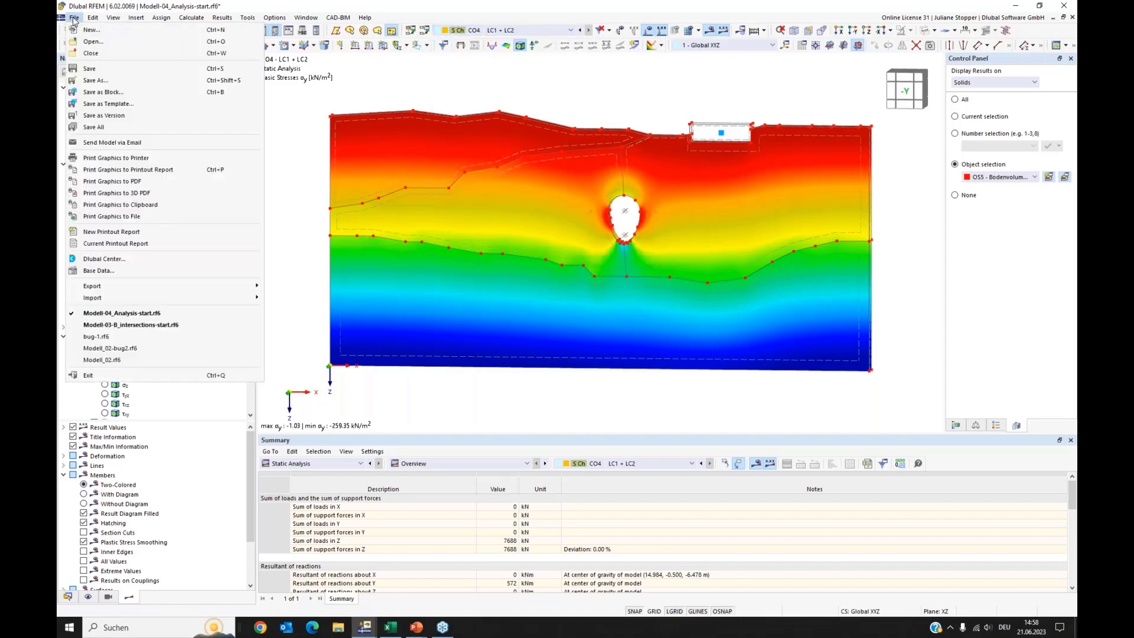
click(106, 172)
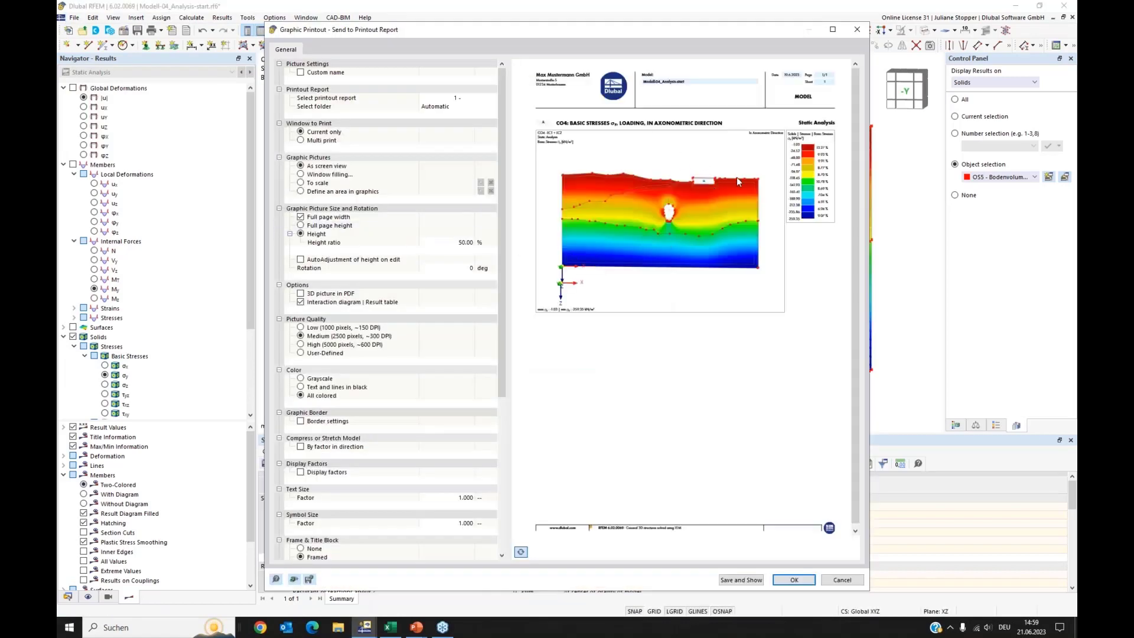
click(794, 580)
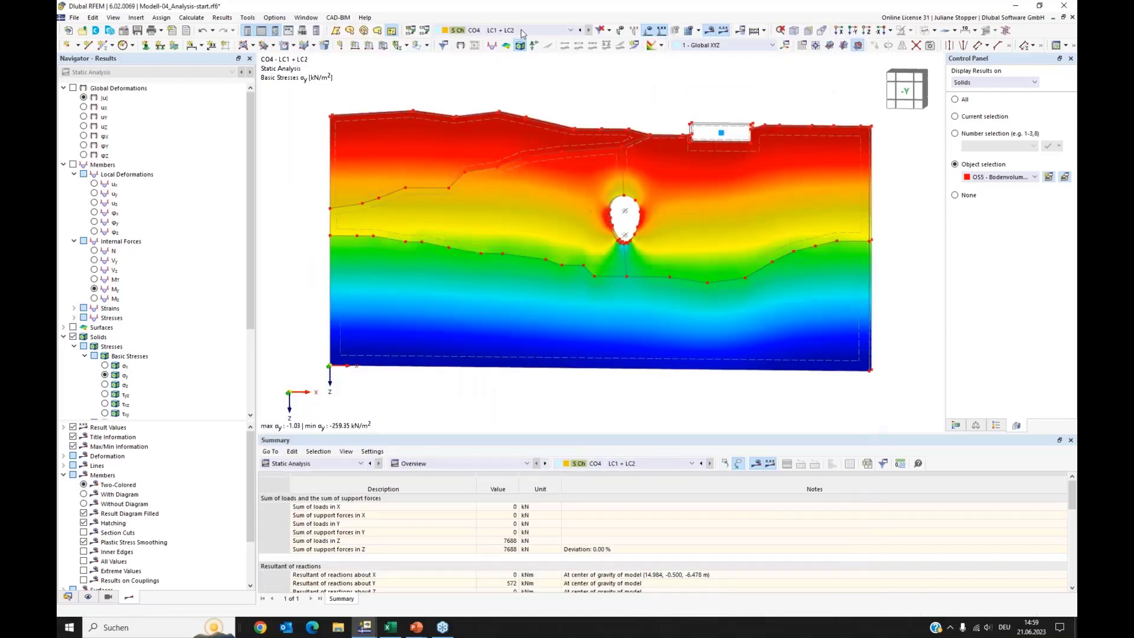
Activate load combination CO2 and examine its global deformations |u| together with the color scale.
click(521, 30)
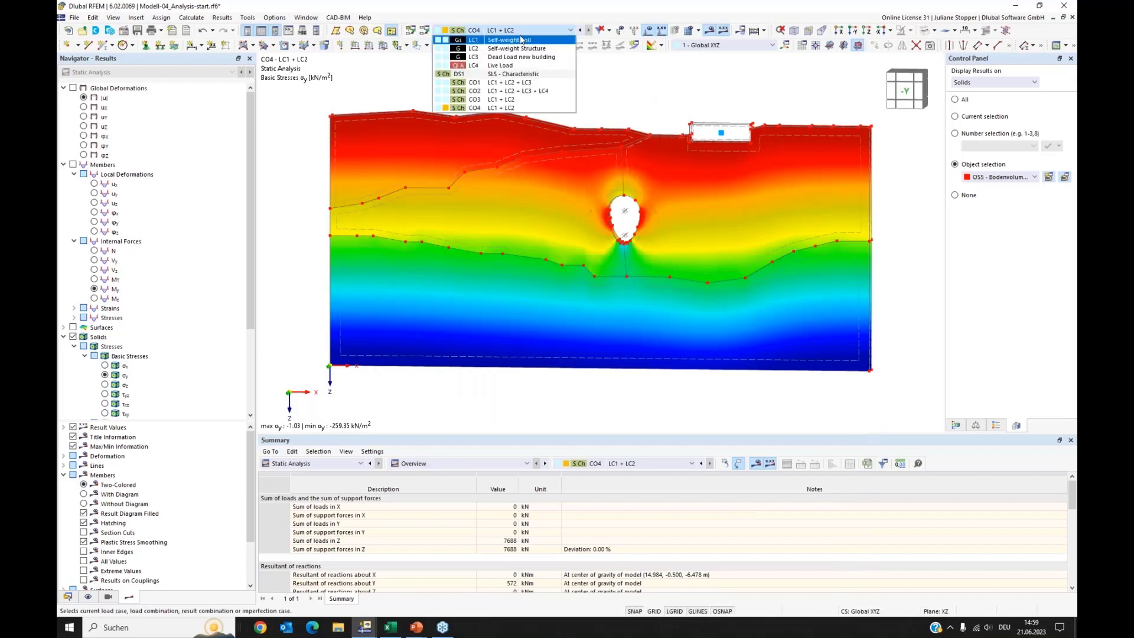
click(552, 92)
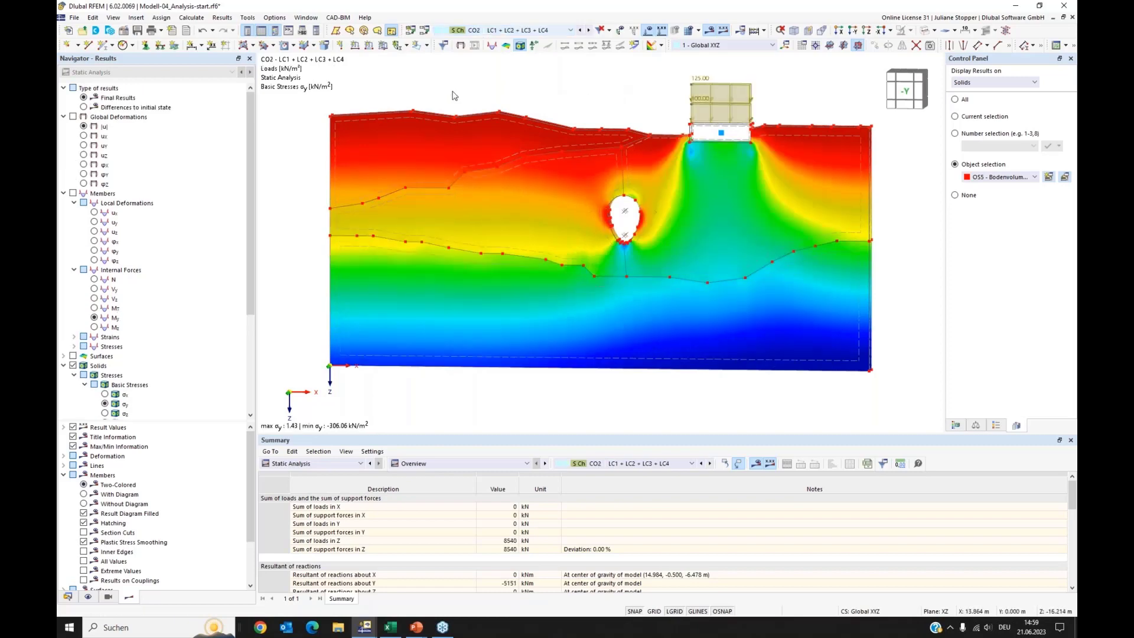
click(73, 117)
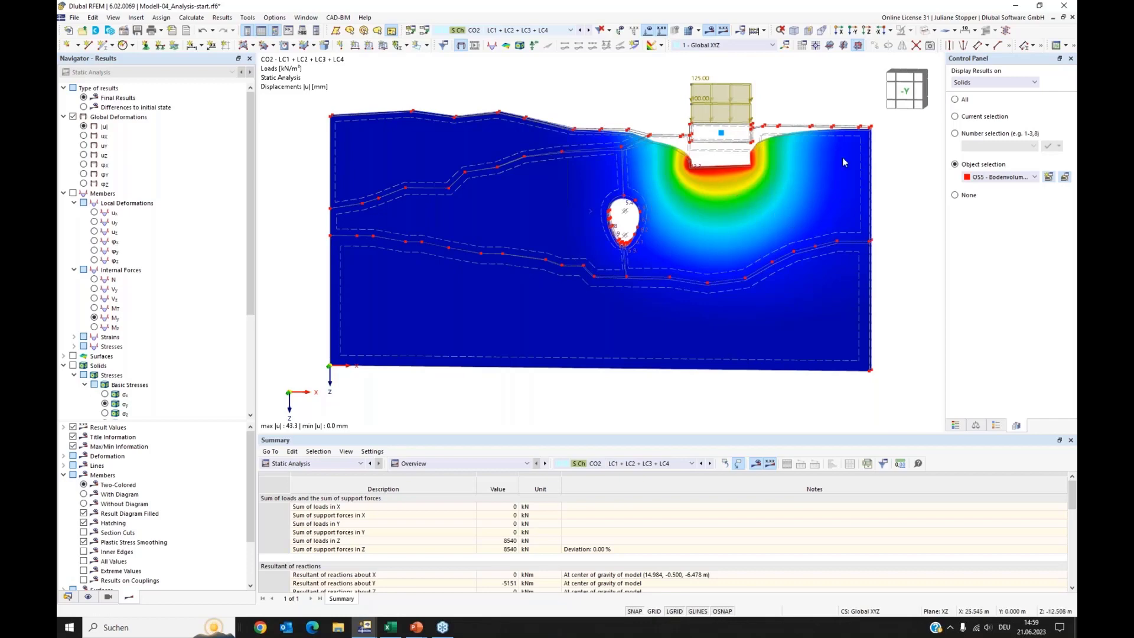
click(956, 426)
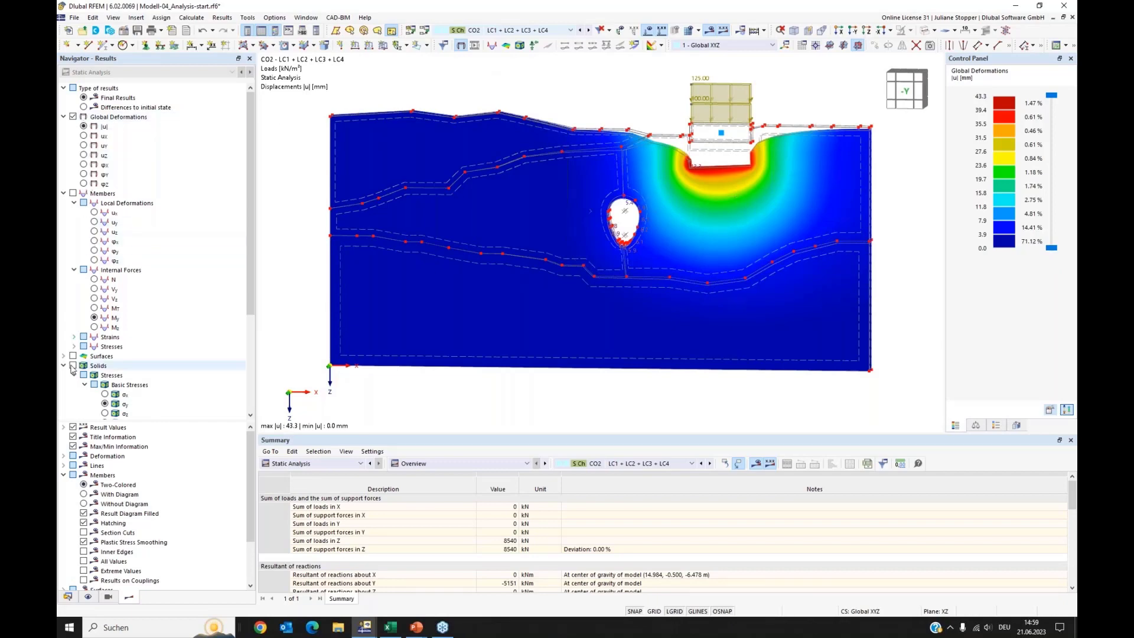
Display the solids' basic stresses σy of CO2 as differences to the initial state.
click(64, 193)
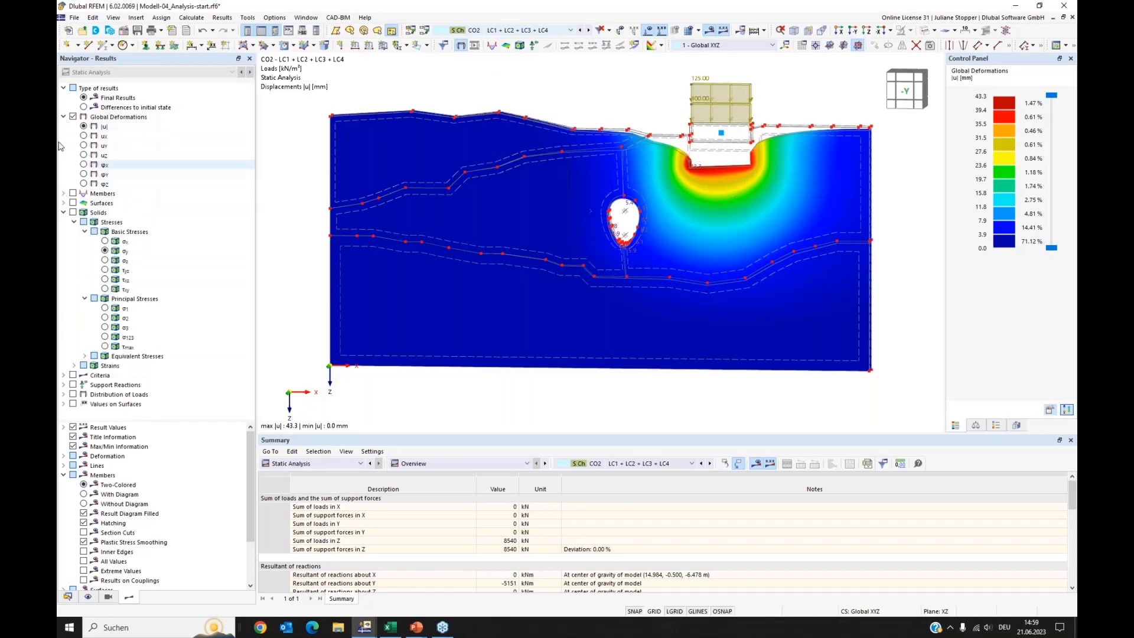
click(63, 117)
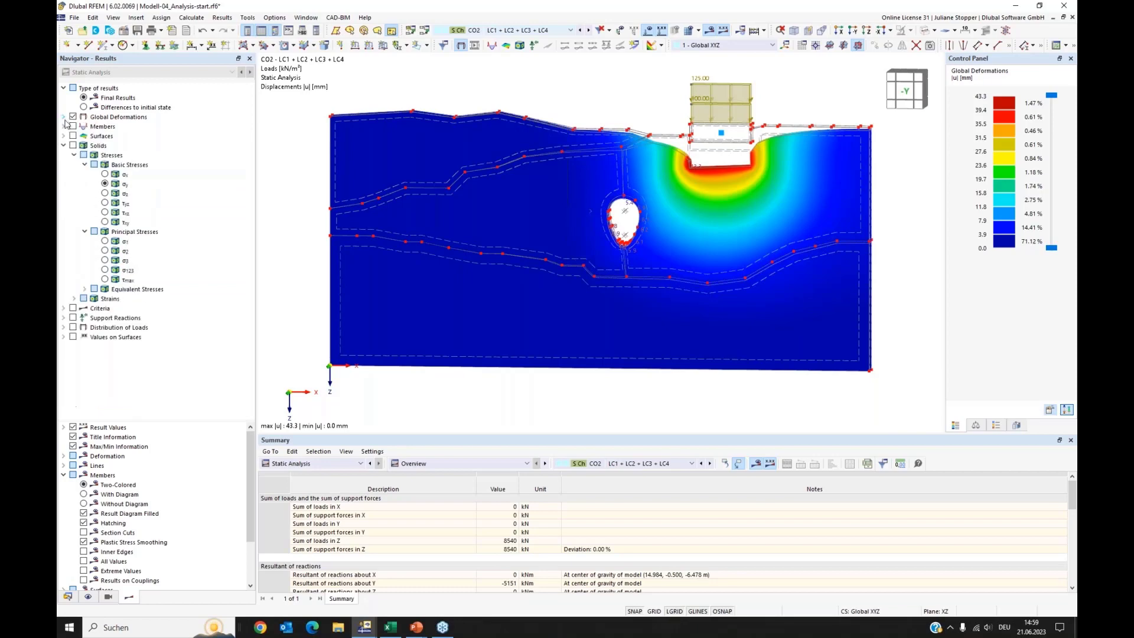
click(83, 156)
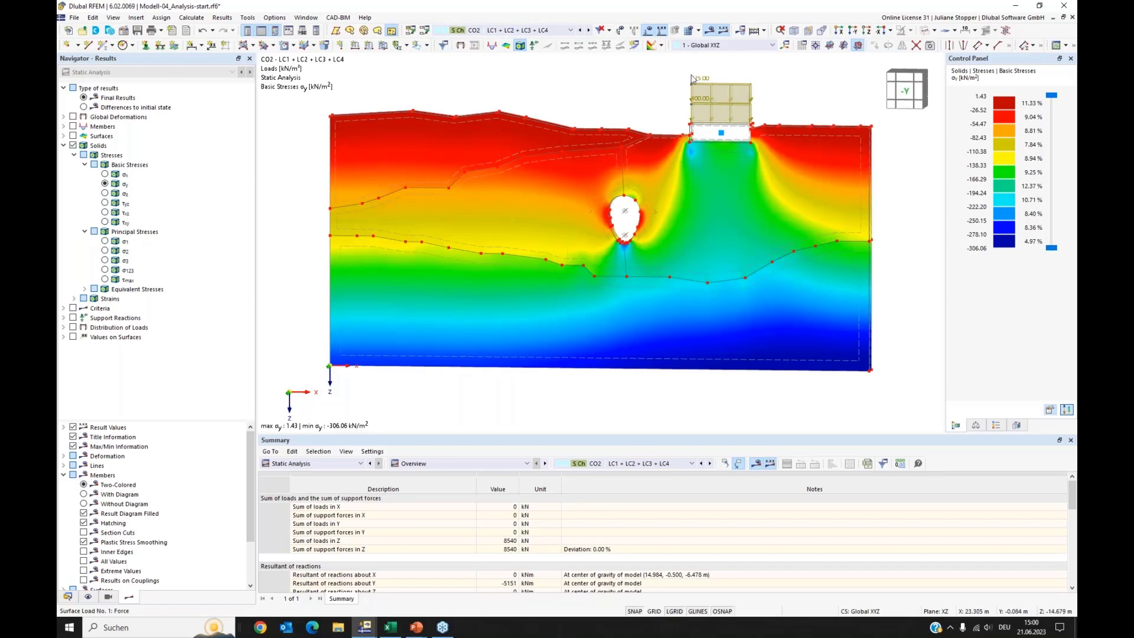
click(85, 109)
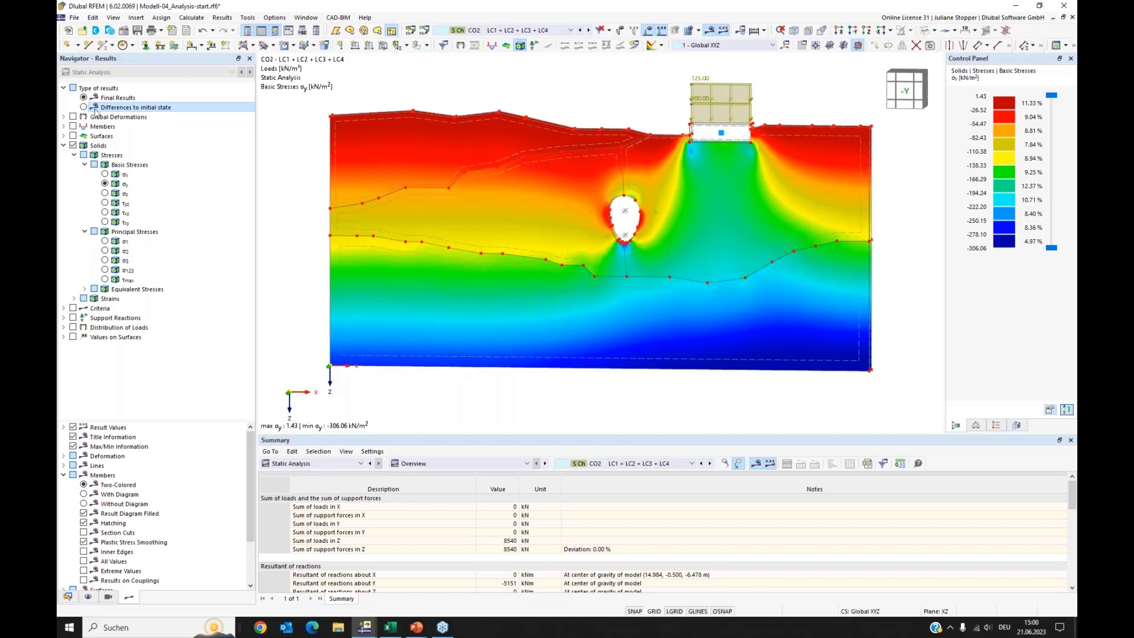
click(95, 111)
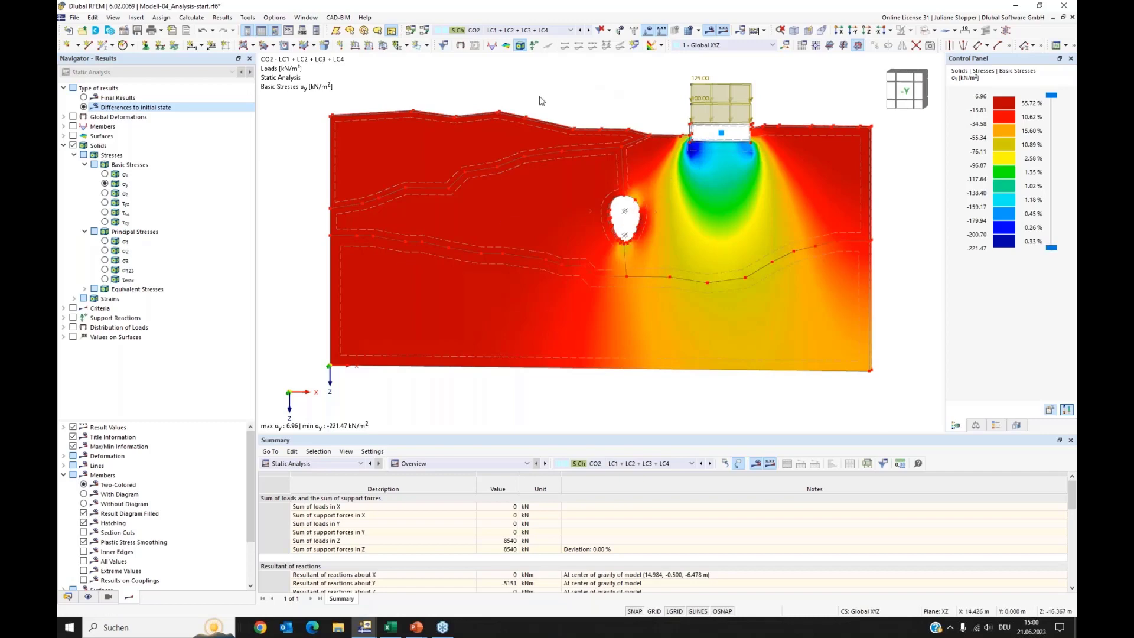
Print the CO2 graphic of solid stresses σy as differences to the initial state to printout report 1 at full page width.
click(786, 45)
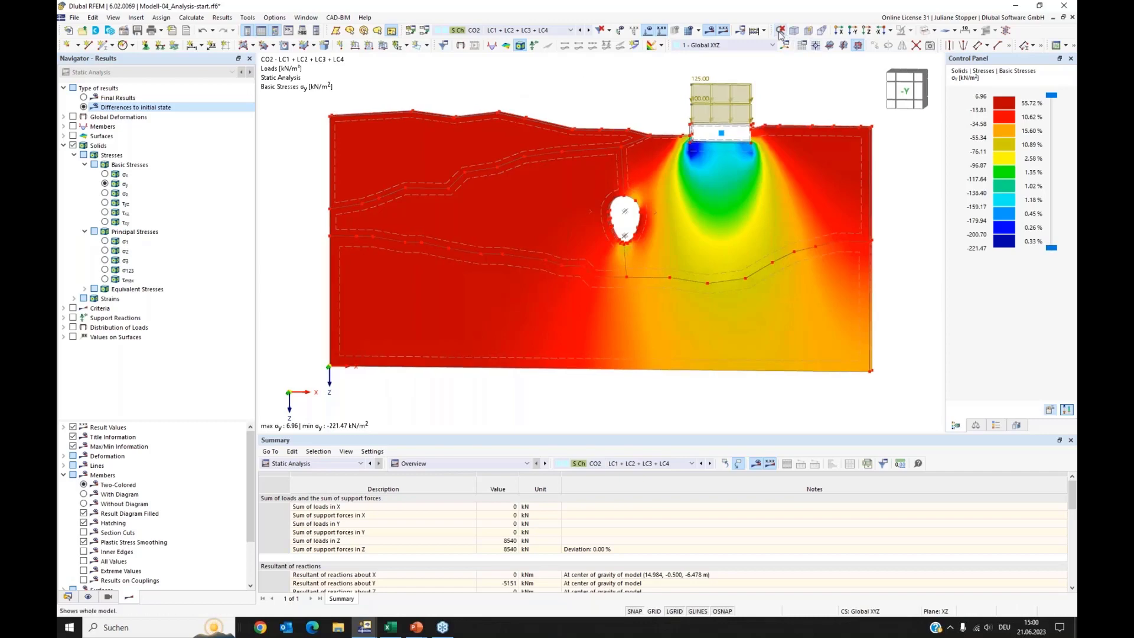
click(74, 17)
click(130, 169)
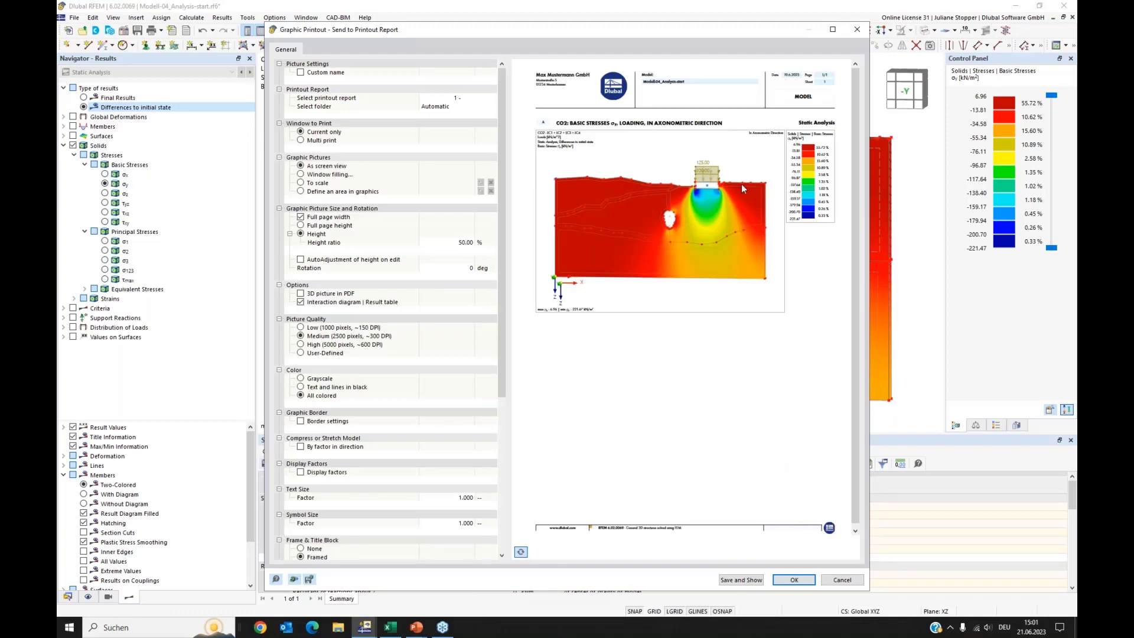
click(795, 580)
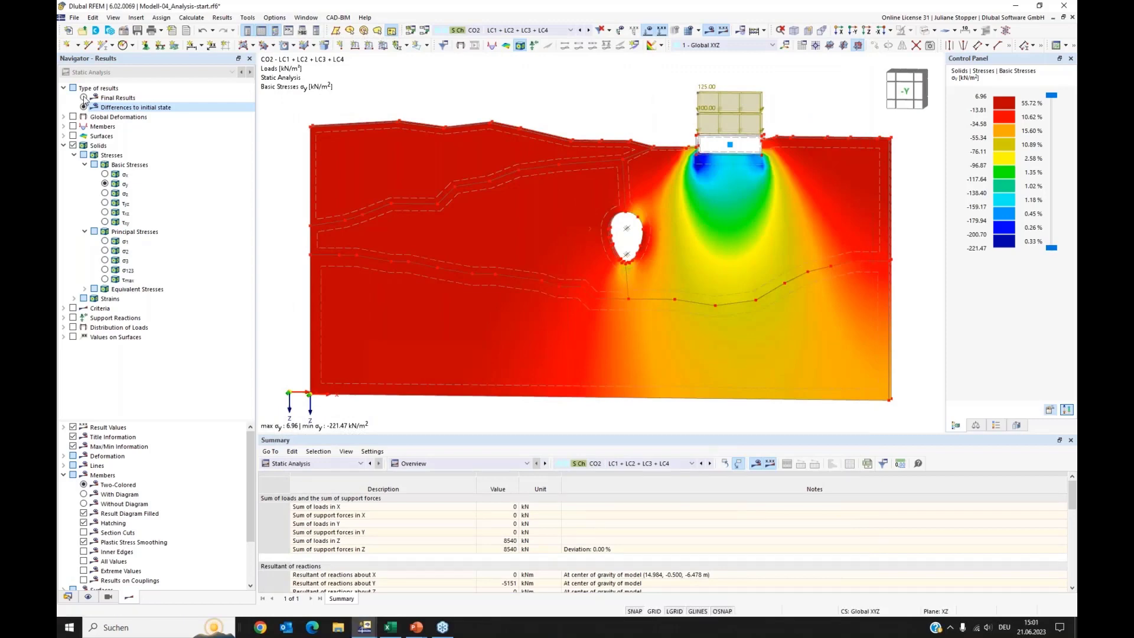
Display the final results of the solids' basic stresses σy for CO2 and print that graphic to printout report 1.
click(84, 97)
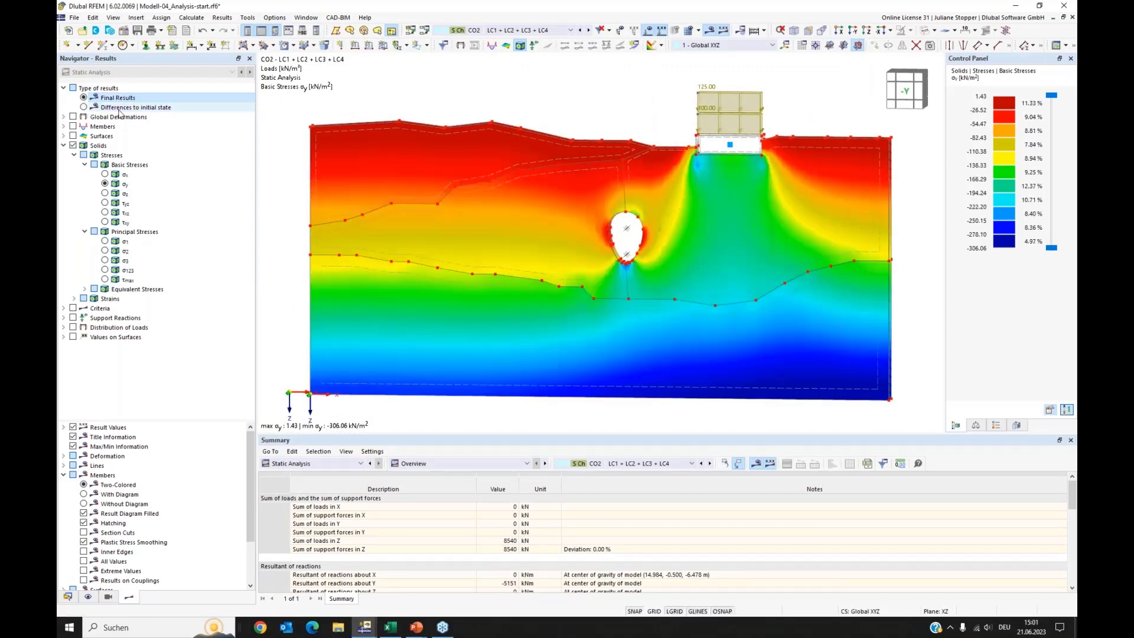
click(74, 17)
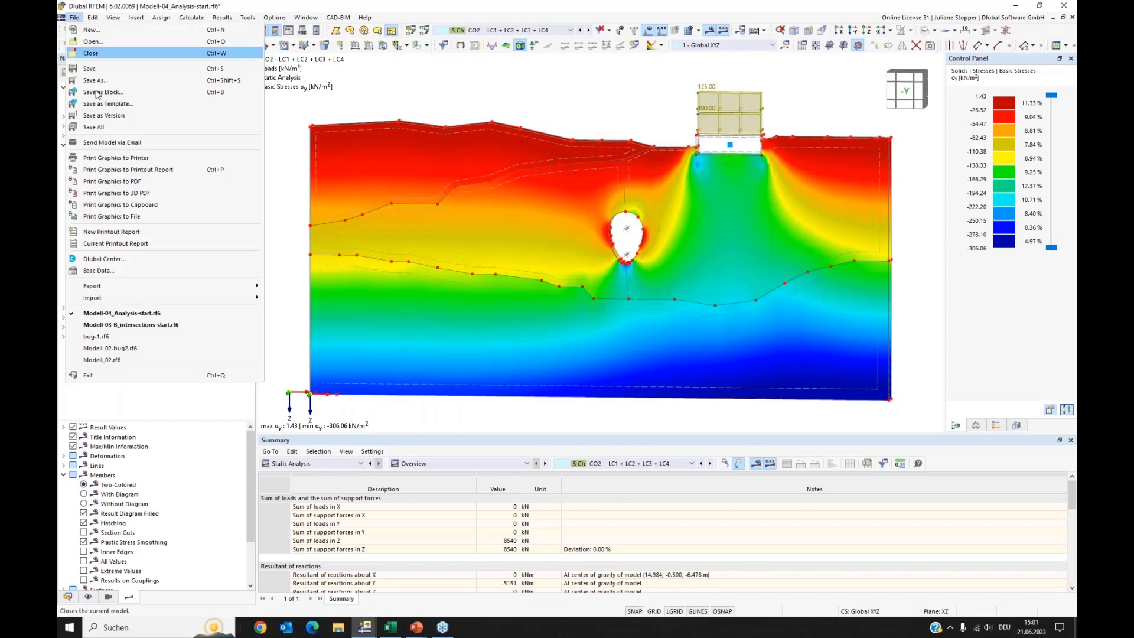
click(131, 171)
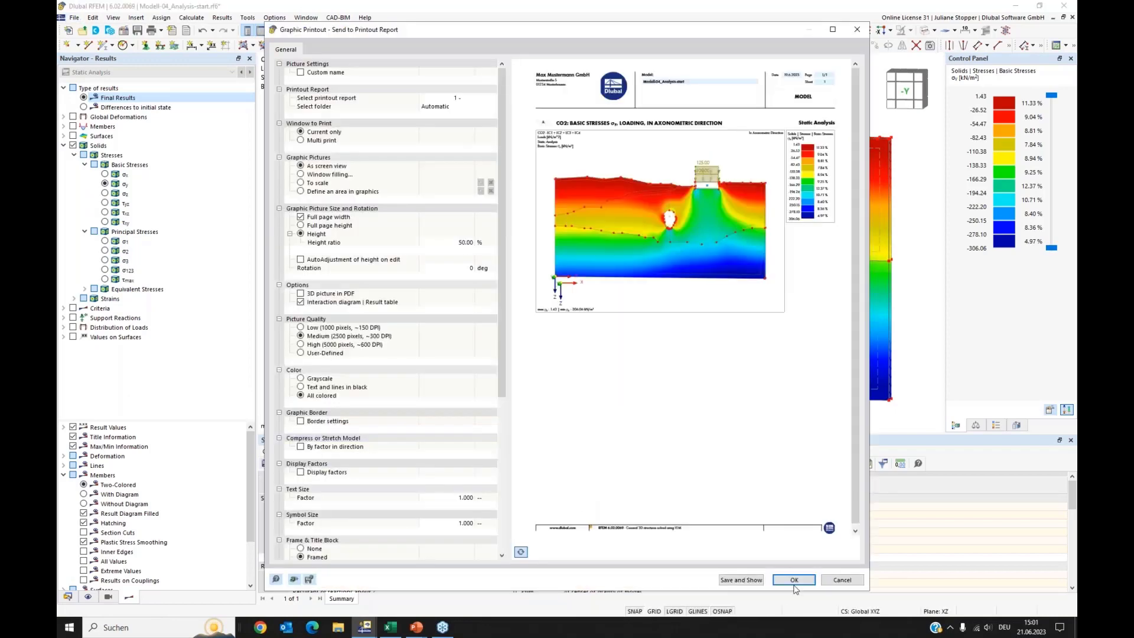
key(Escape)
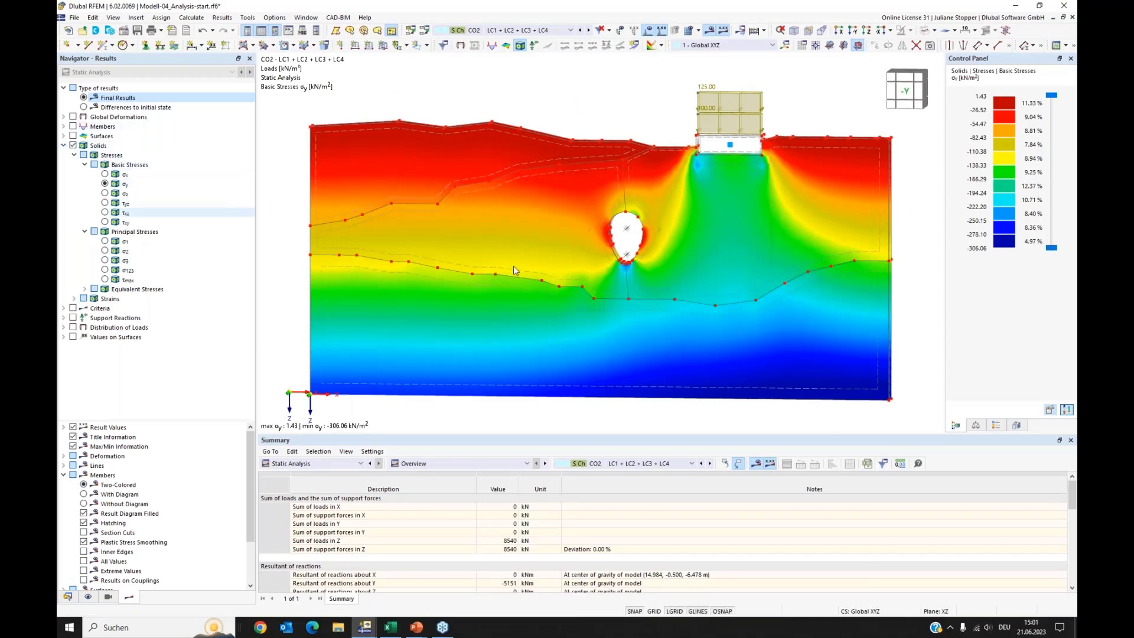
Hide the solid results and examine which objects result beam member 14 on the tunnel lining integrates stresses and forces from.
click(72, 146)
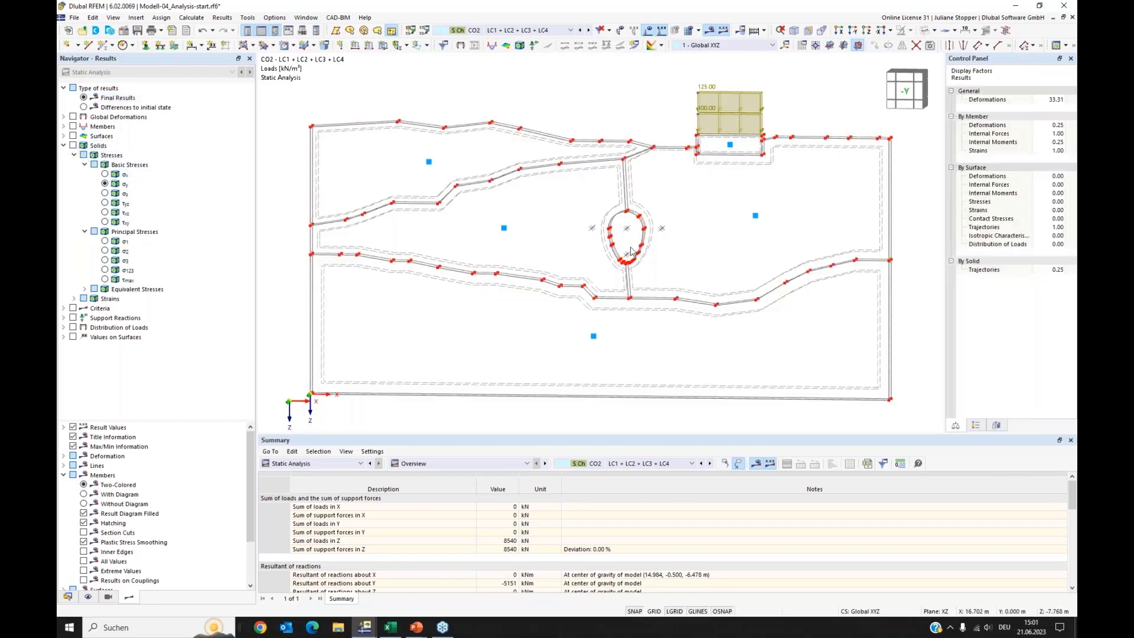
ctrl+middle_drag(732, 278, 666, 259)
scroll(627, 227, up, 5)
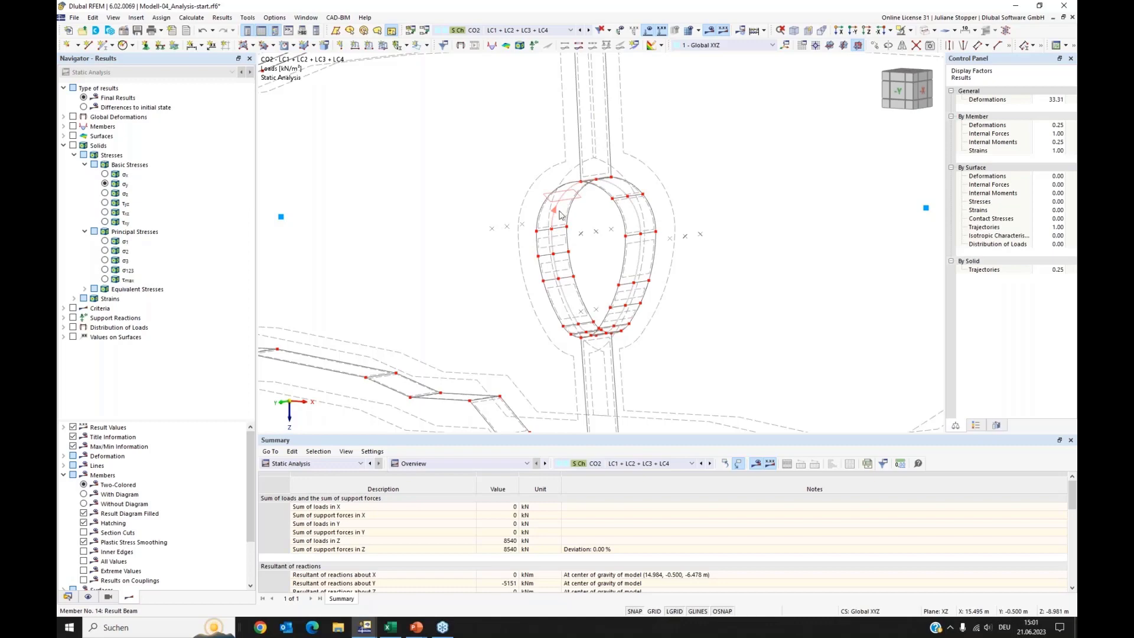
double_click(583, 185)
click(304, 140)
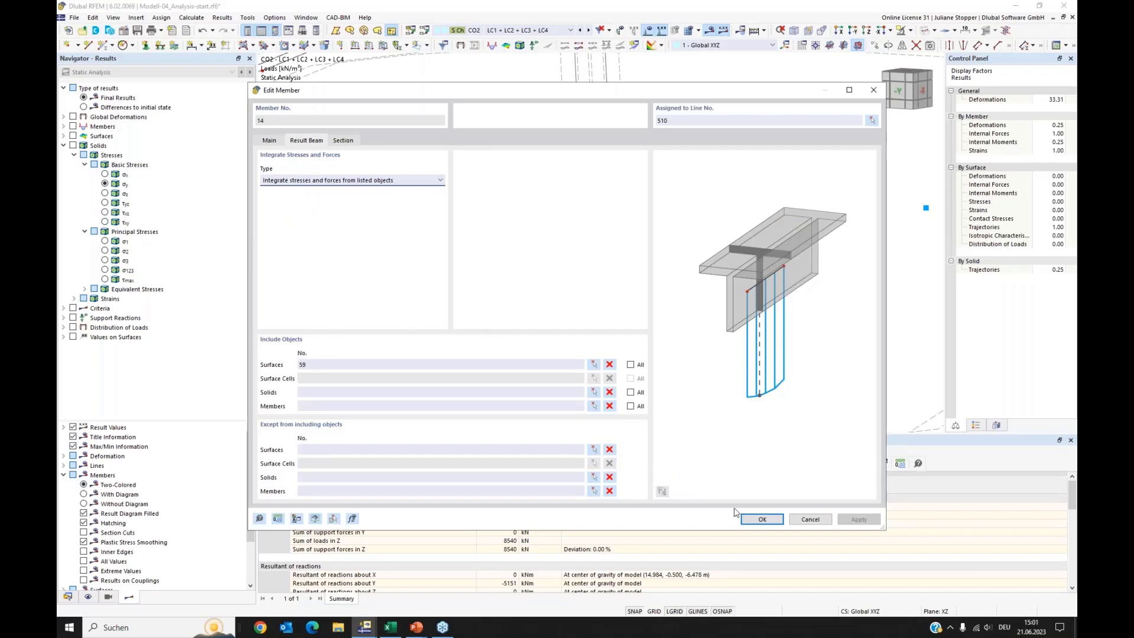
click(763, 520)
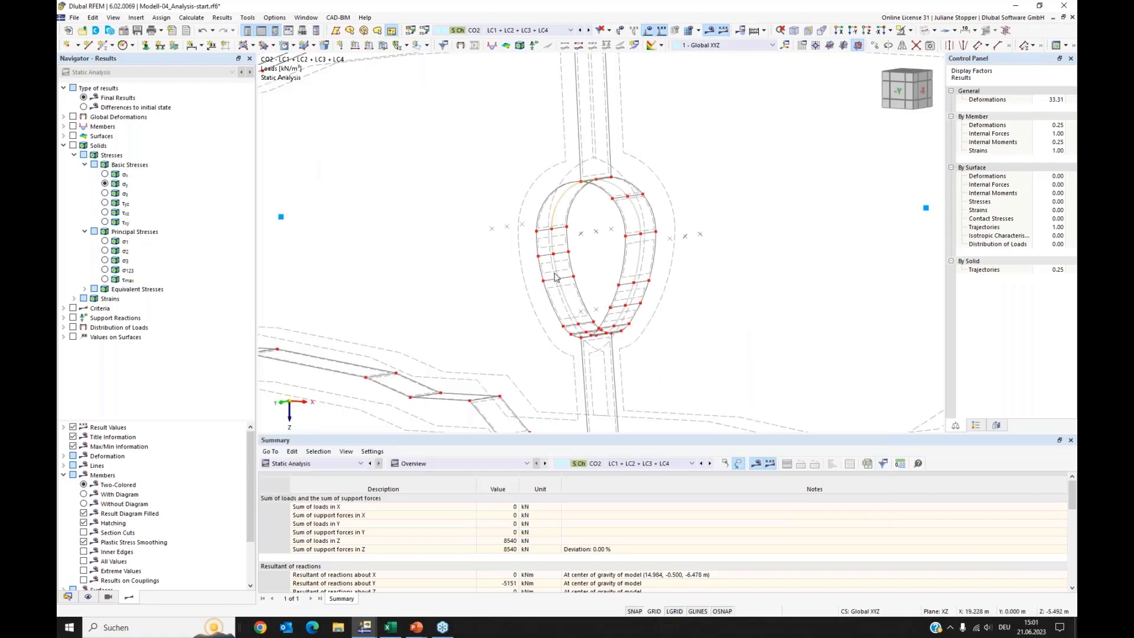
Display the tunnel members' moments My for CO2 in the -Y view and compare the final results with the differences to initial state.
click(73, 127)
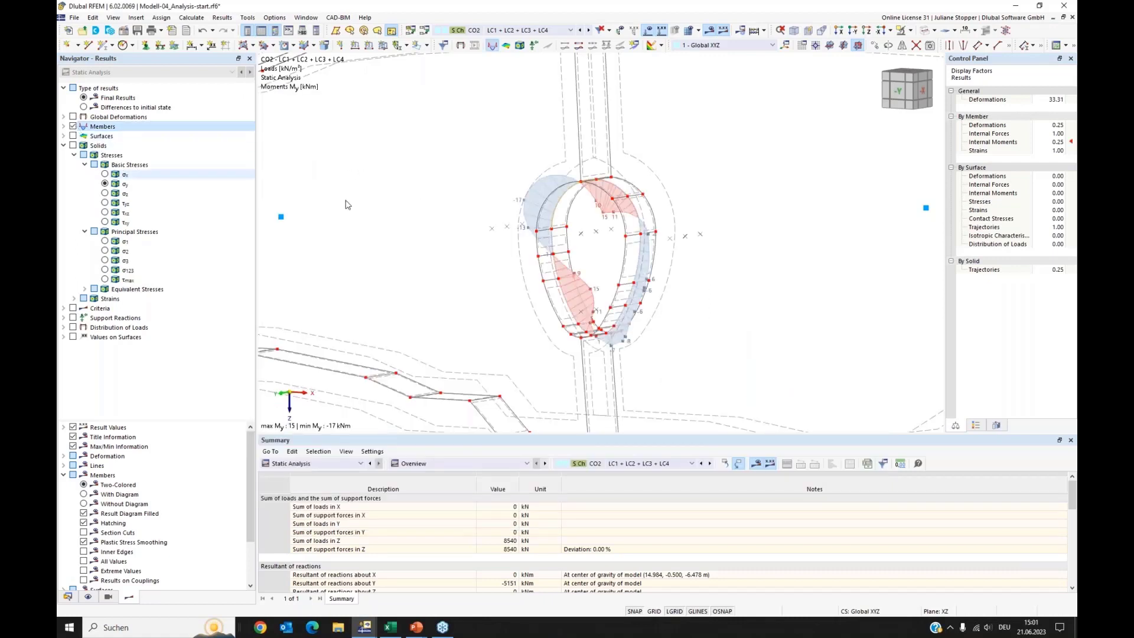
click(853, 33)
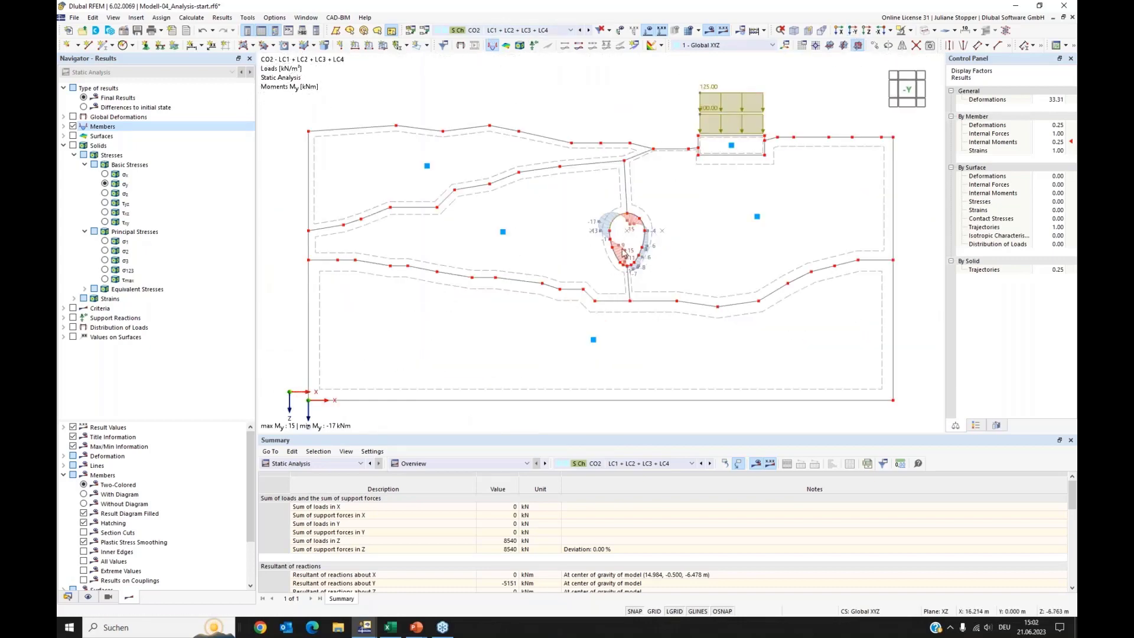
click(83, 108)
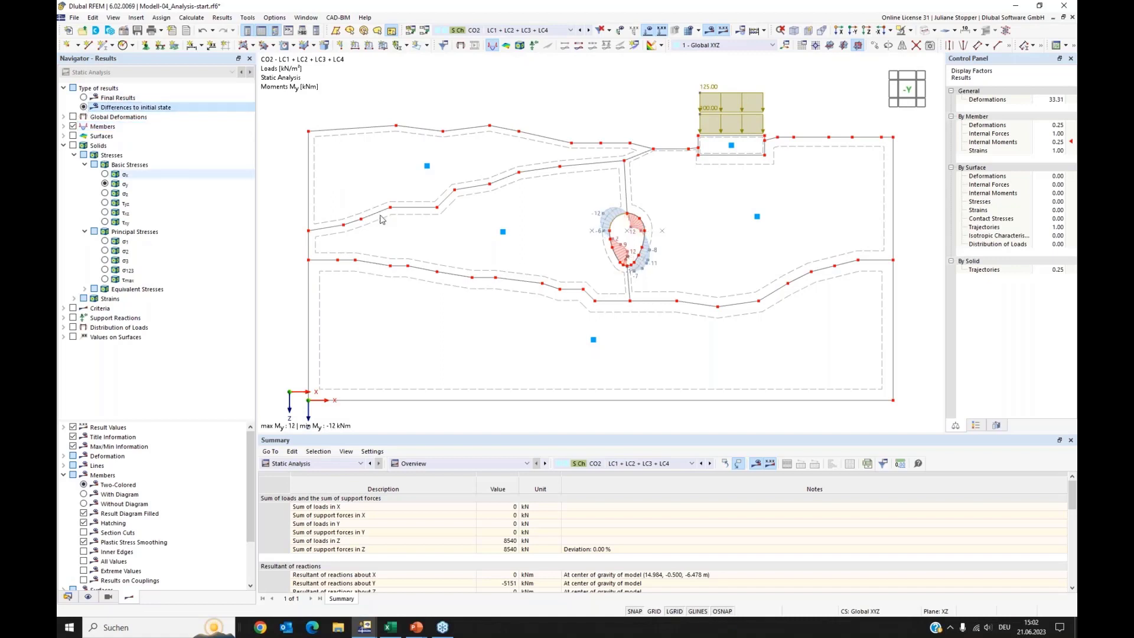
click(64, 126)
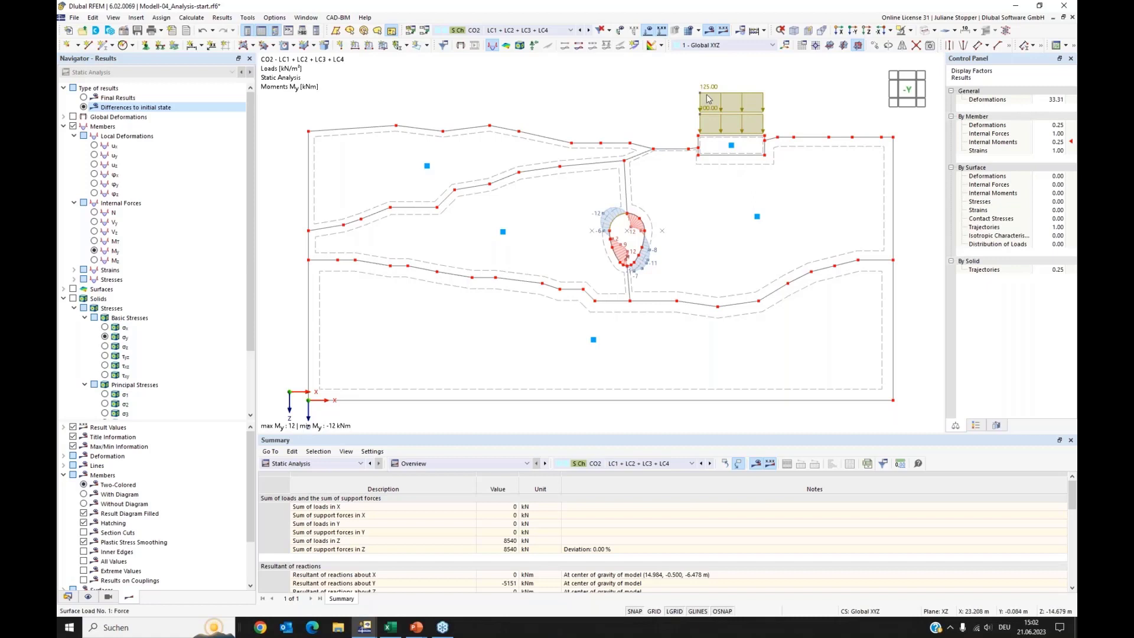
click(86, 99)
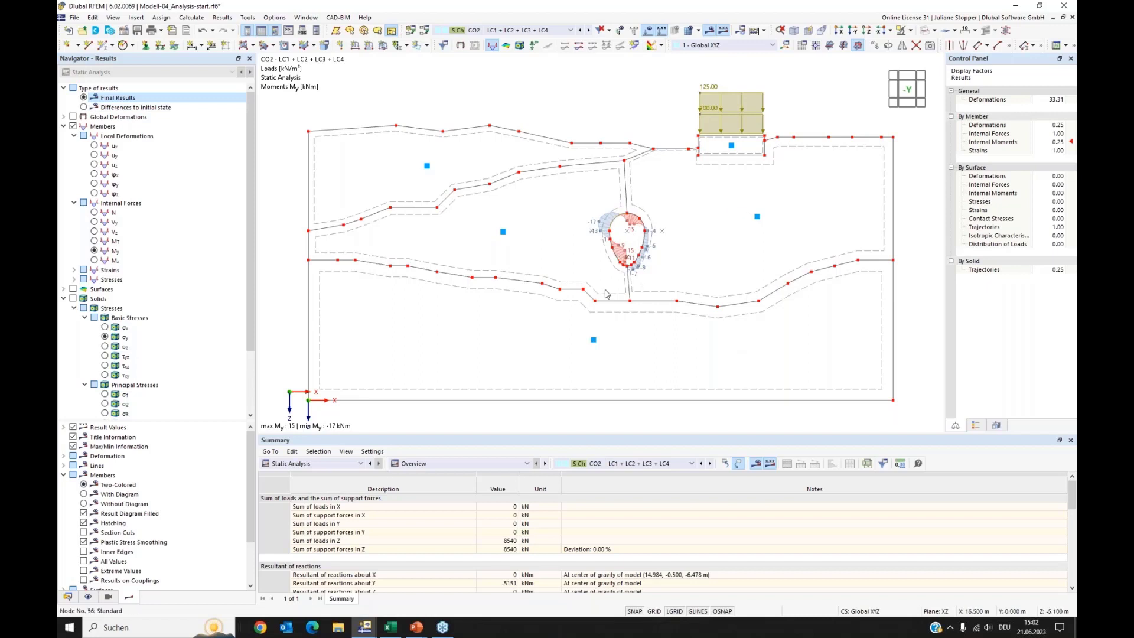
Examine the tunnel members' axial forces N and local deformations ux and uz in the final results of CO2.
click(94, 213)
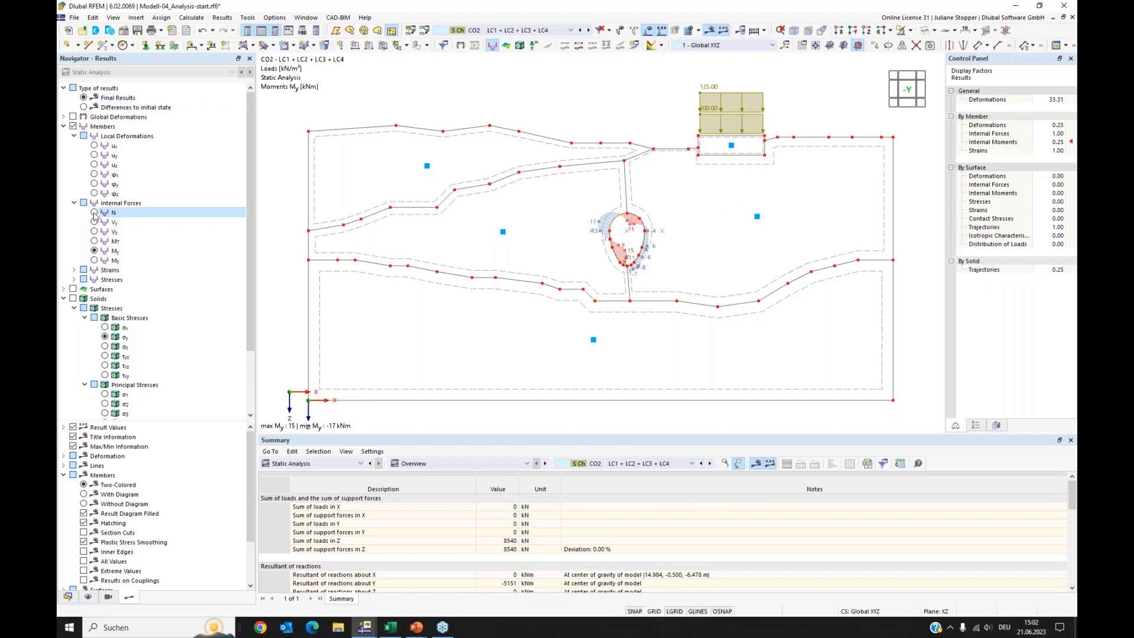
click(94, 145)
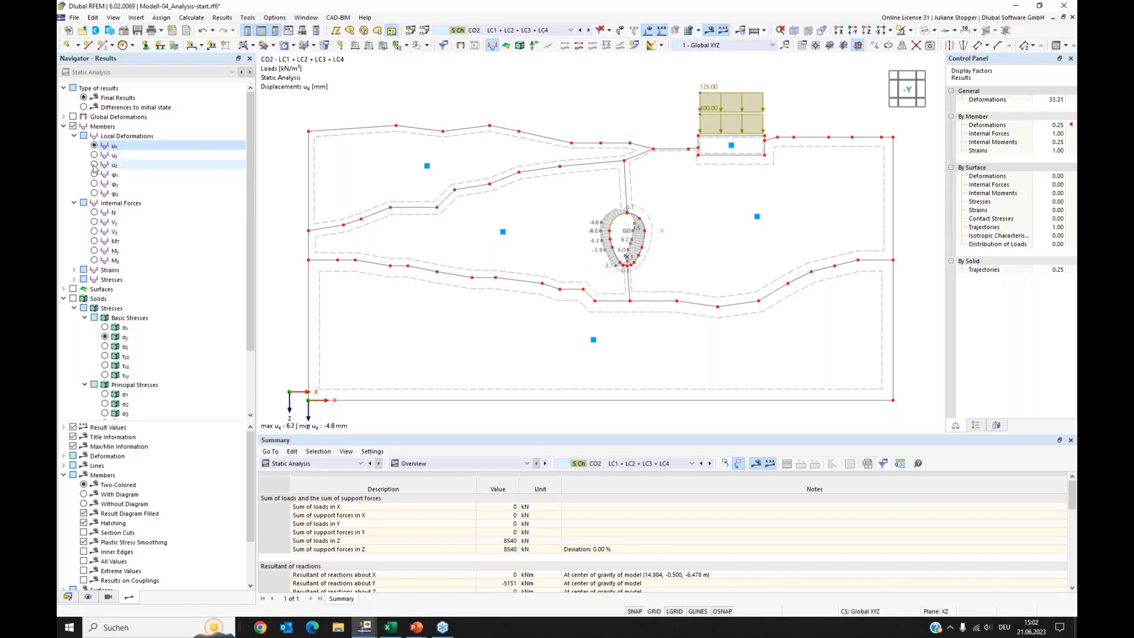
click(94, 165)
click(976, 427)
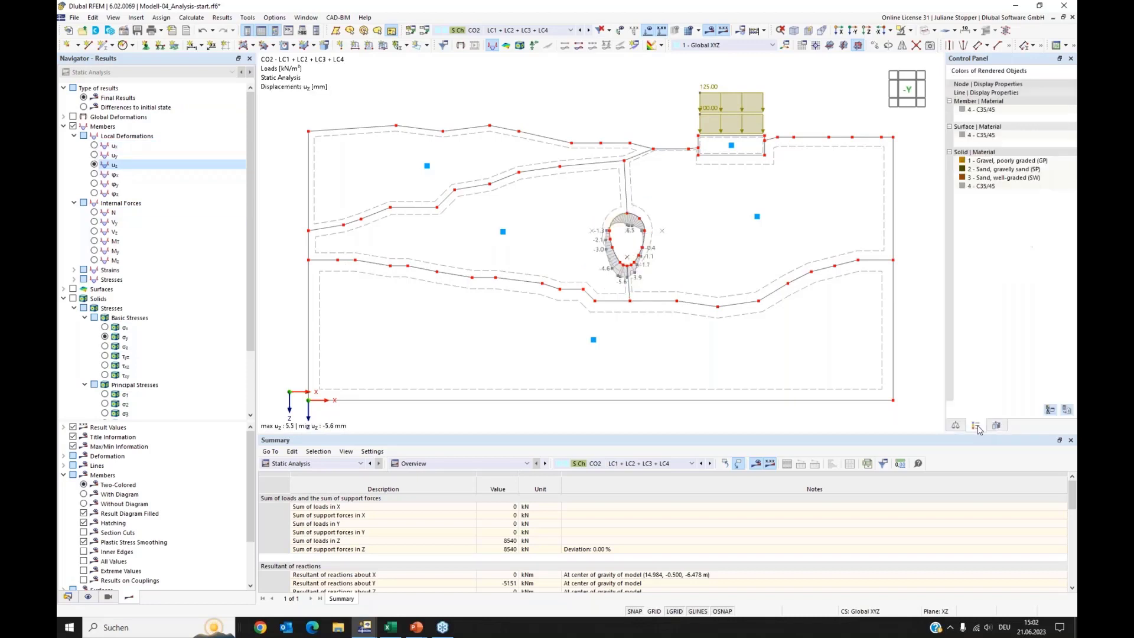
click(956, 425)
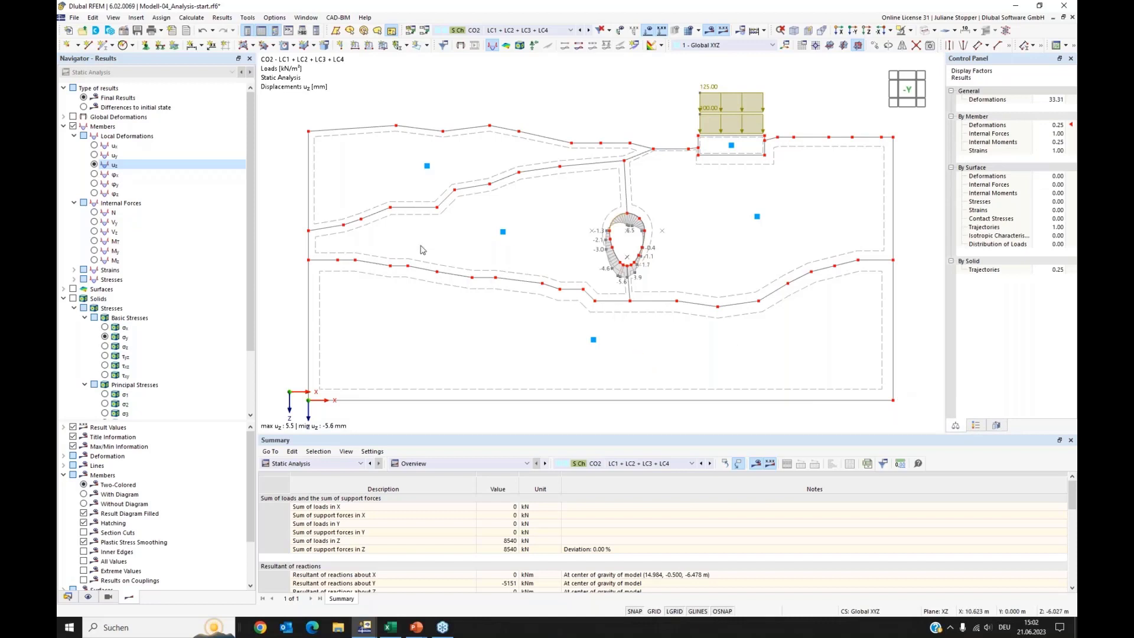
Set the member result display to colored With Diagram for the tunnel lining's uz deformations.
scroll(143, 440, down, 2)
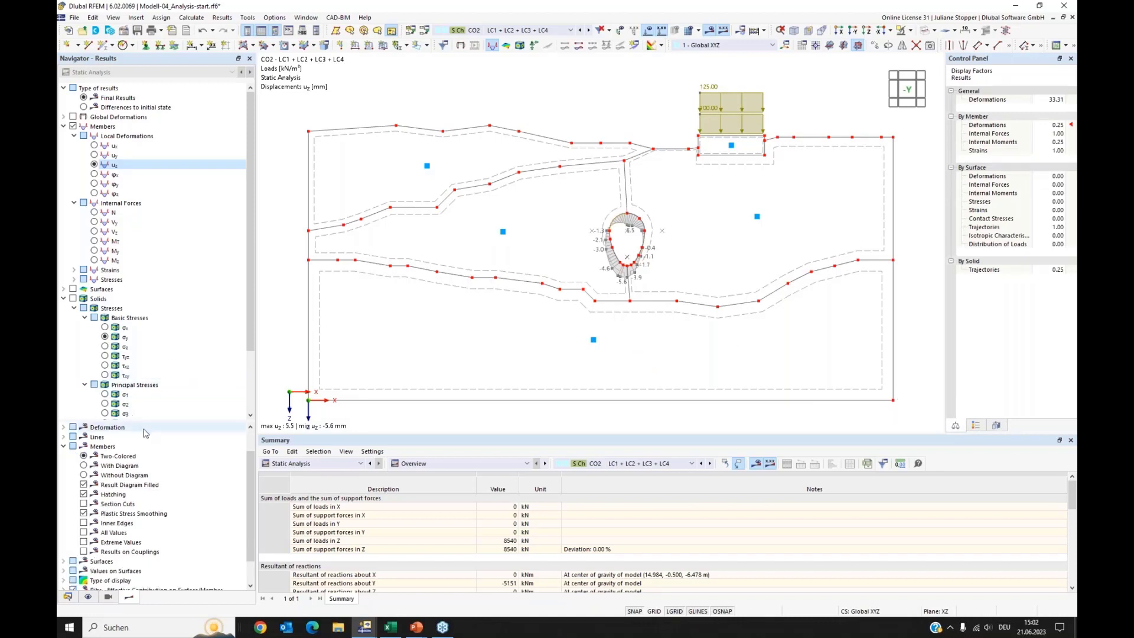
scroll(142, 446, up, 2)
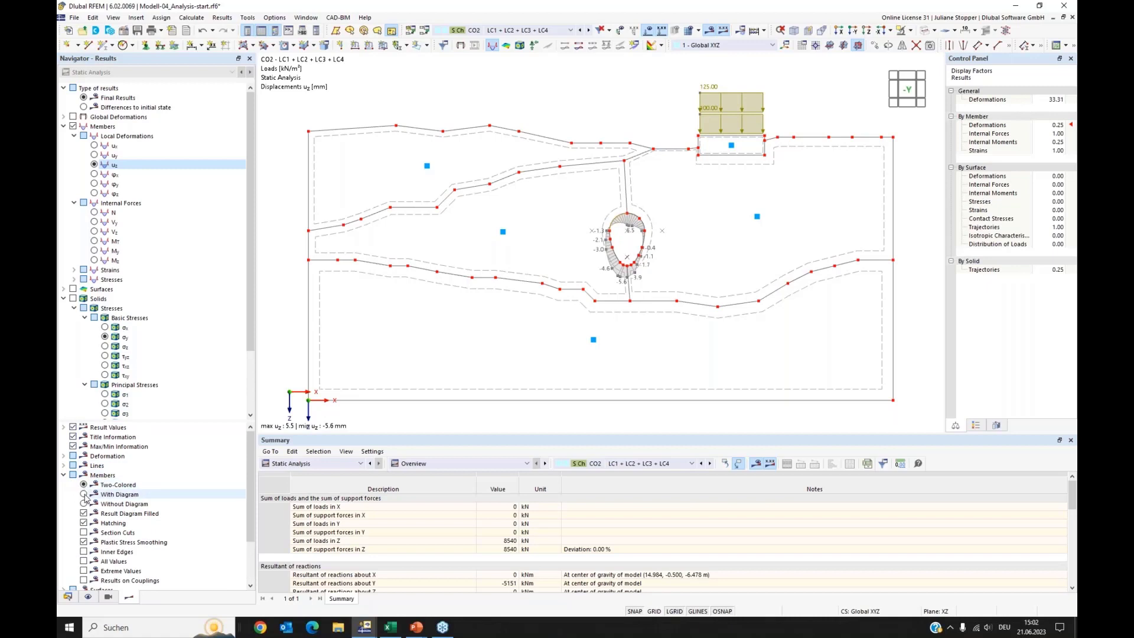
click(84, 495)
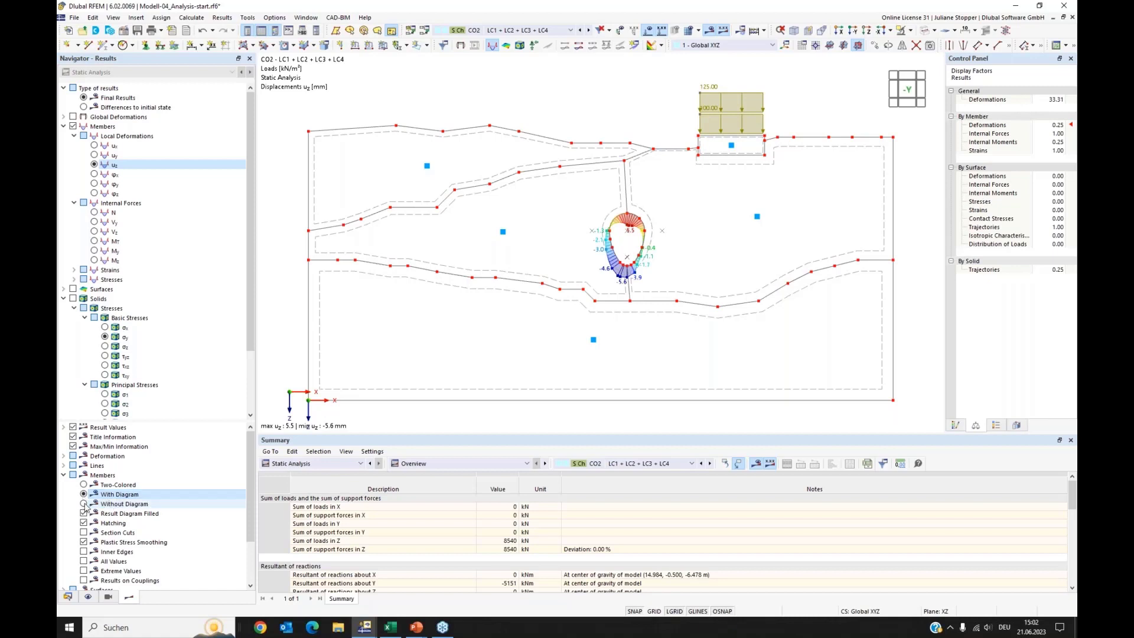
click(84, 504)
click(84, 495)
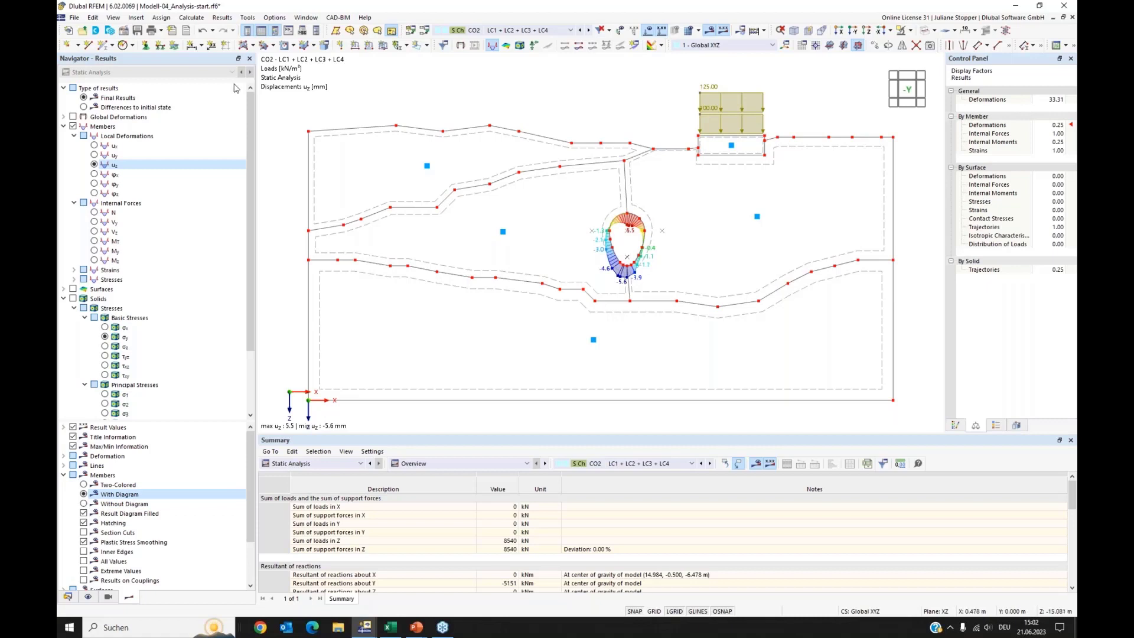
Set up a multi print of graphics to printout report 1, excluding the model views and keeping the current load combination's loading picture.
click(75, 18)
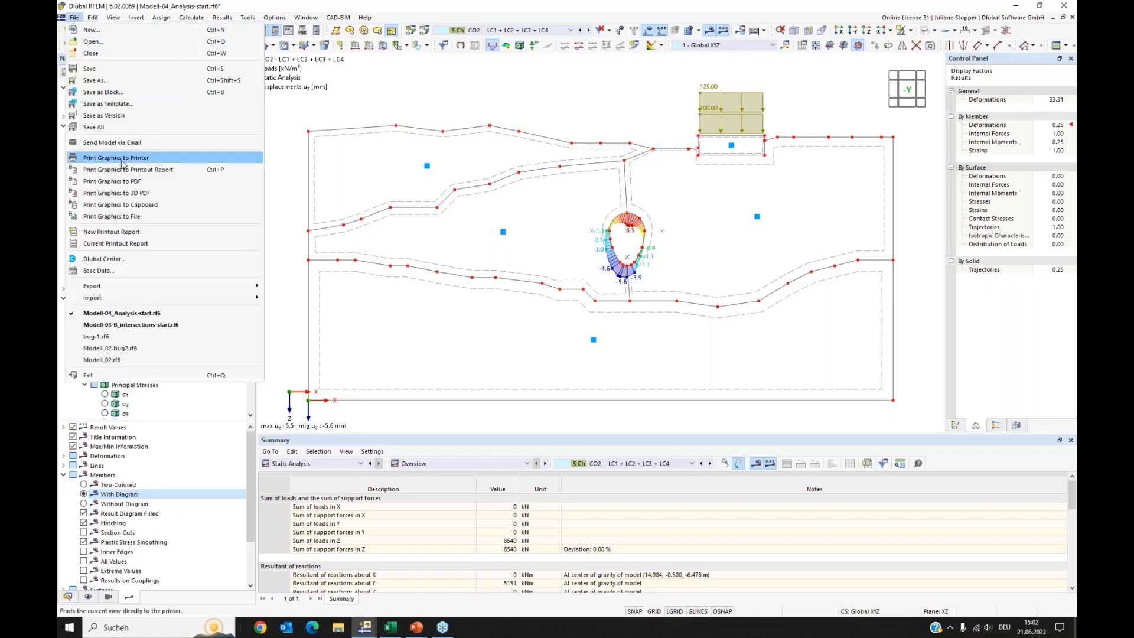
key(Escape)
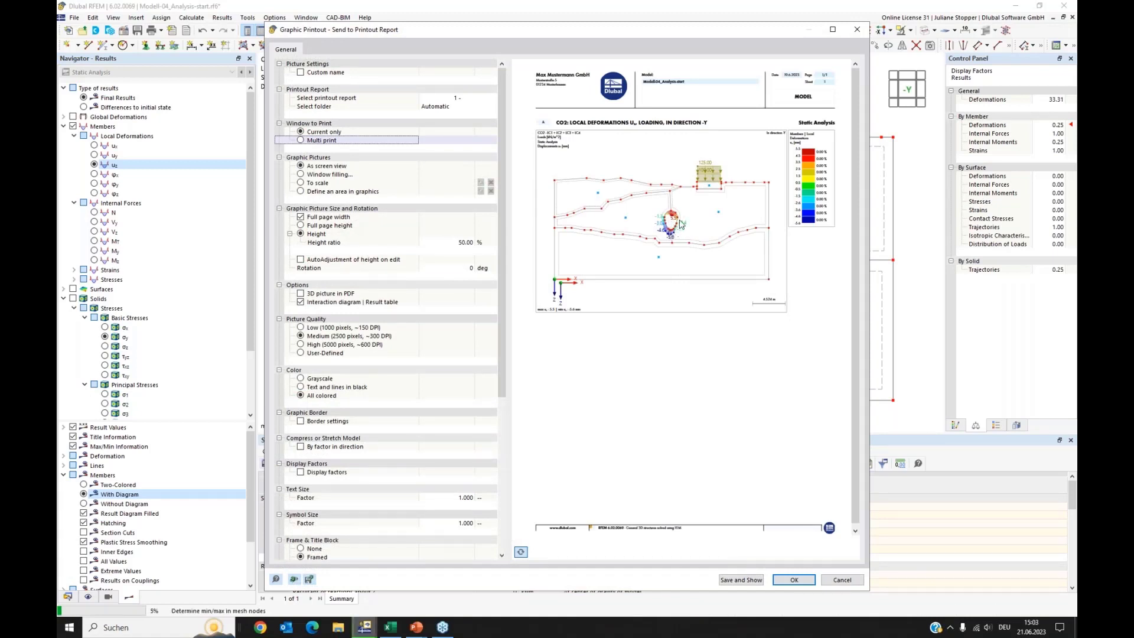
click(301, 140)
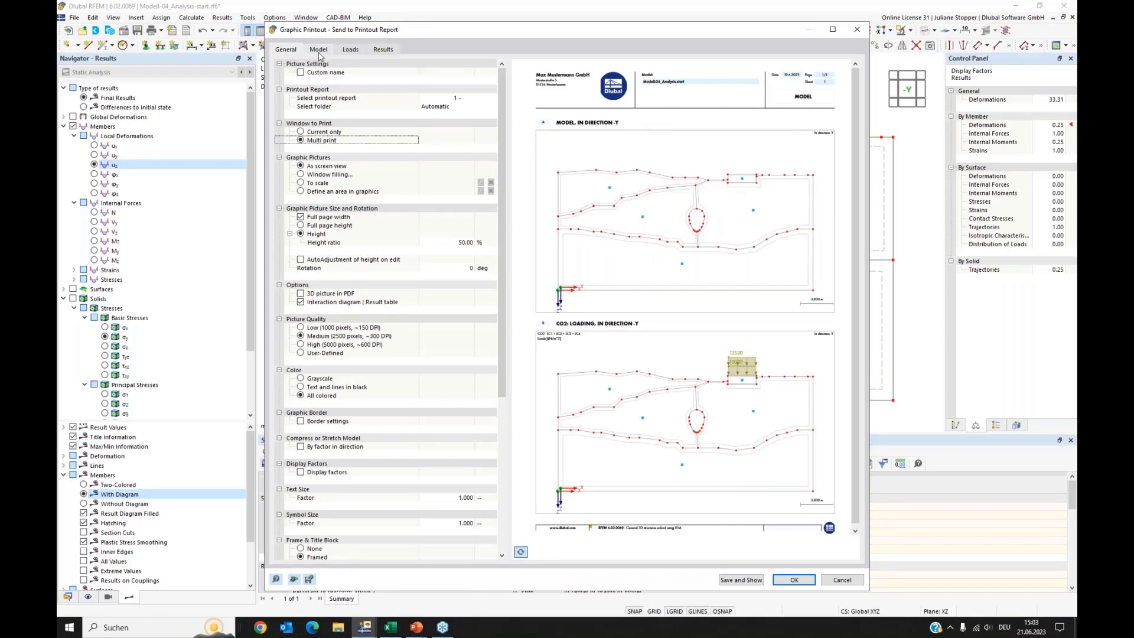
click(320, 51)
click(290, 64)
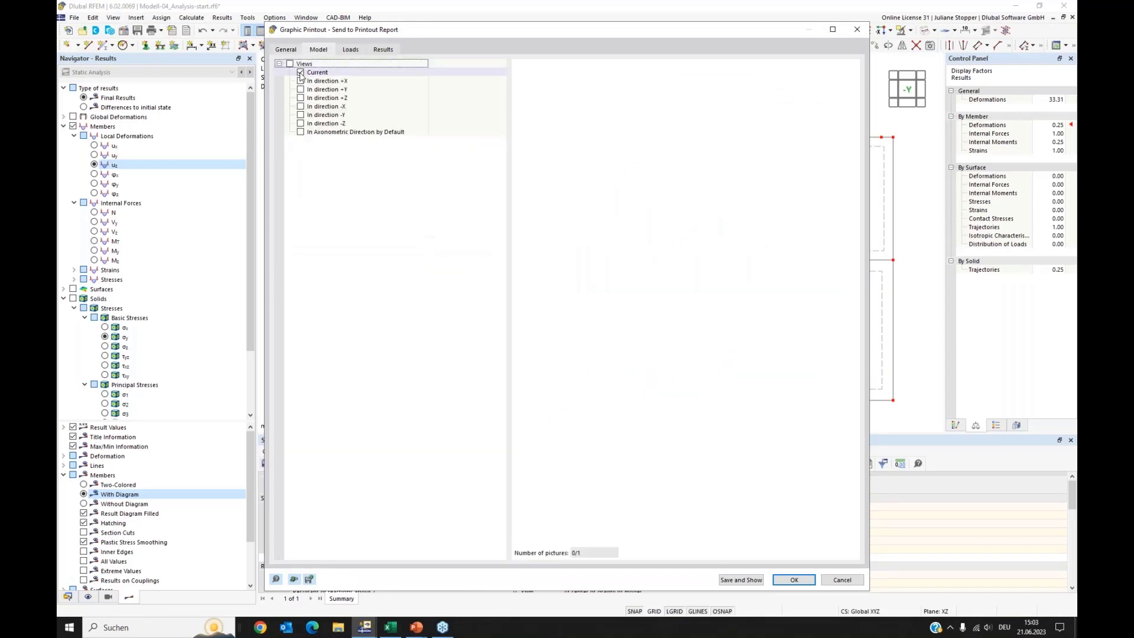
click(352, 50)
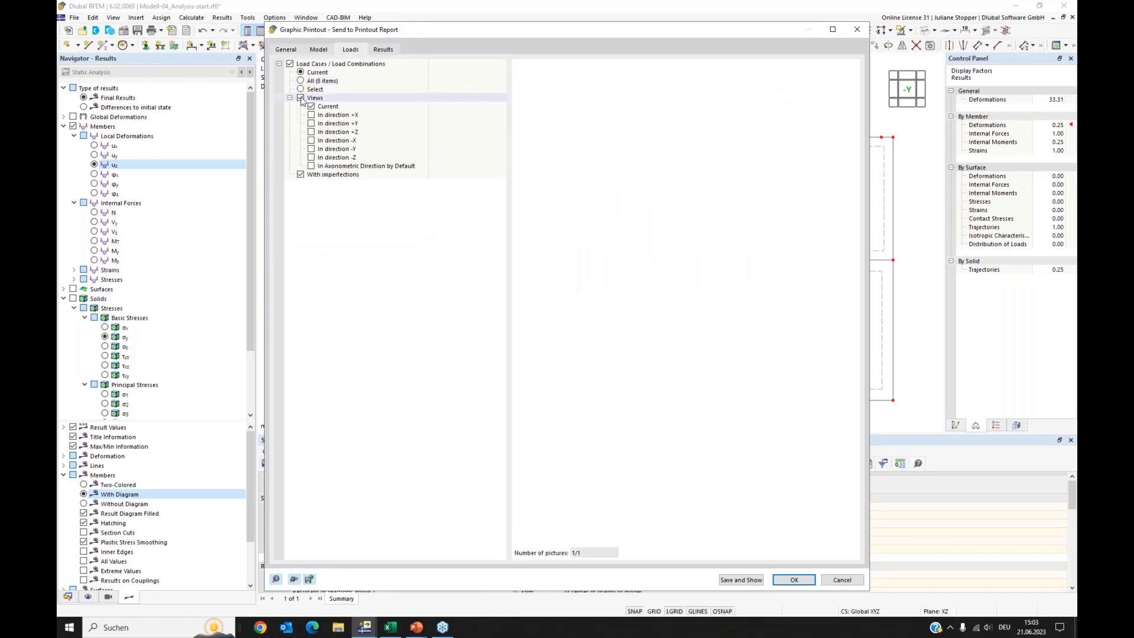
click(384, 50)
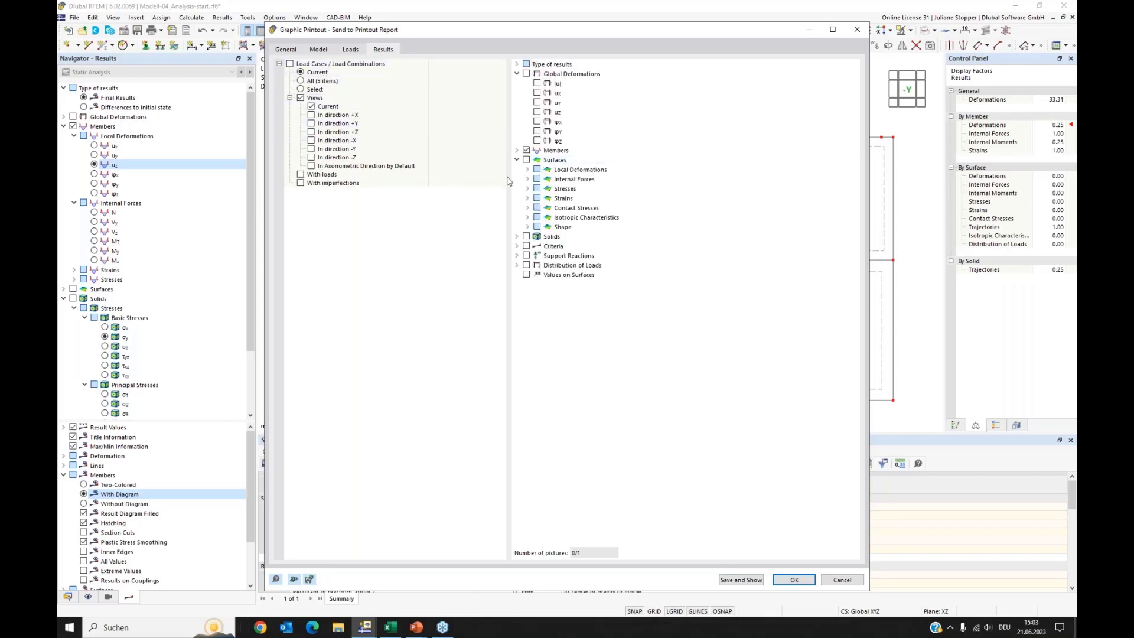
Include the member internal forces N and My and local deformations ux and uz in the multi print and send it to the report.
click(517, 151)
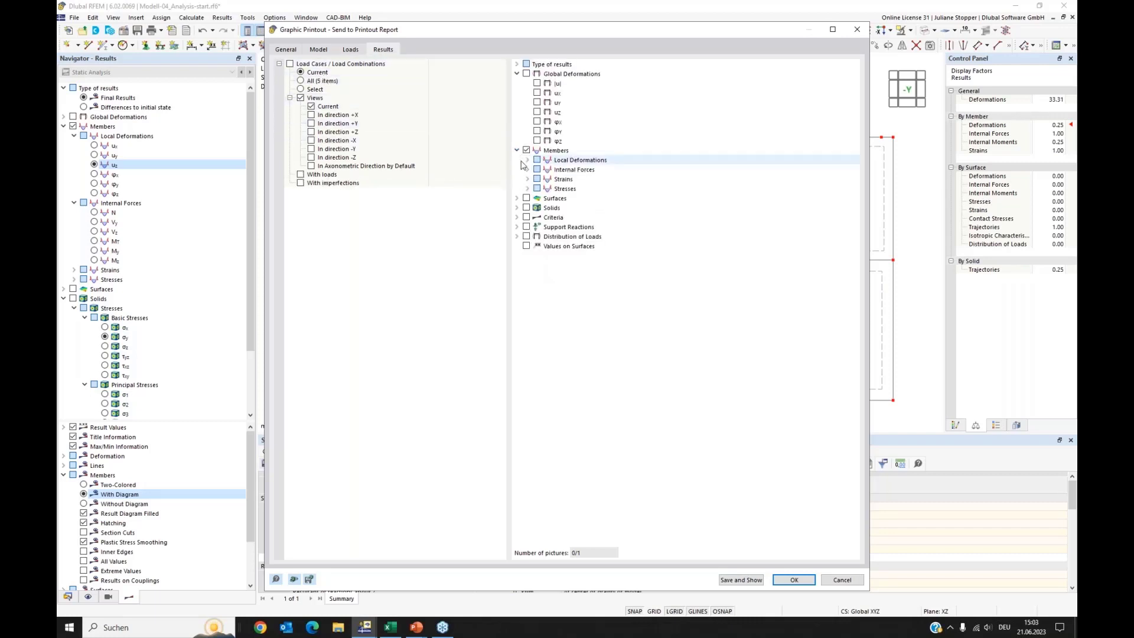
click(528, 170)
click(547, 179)
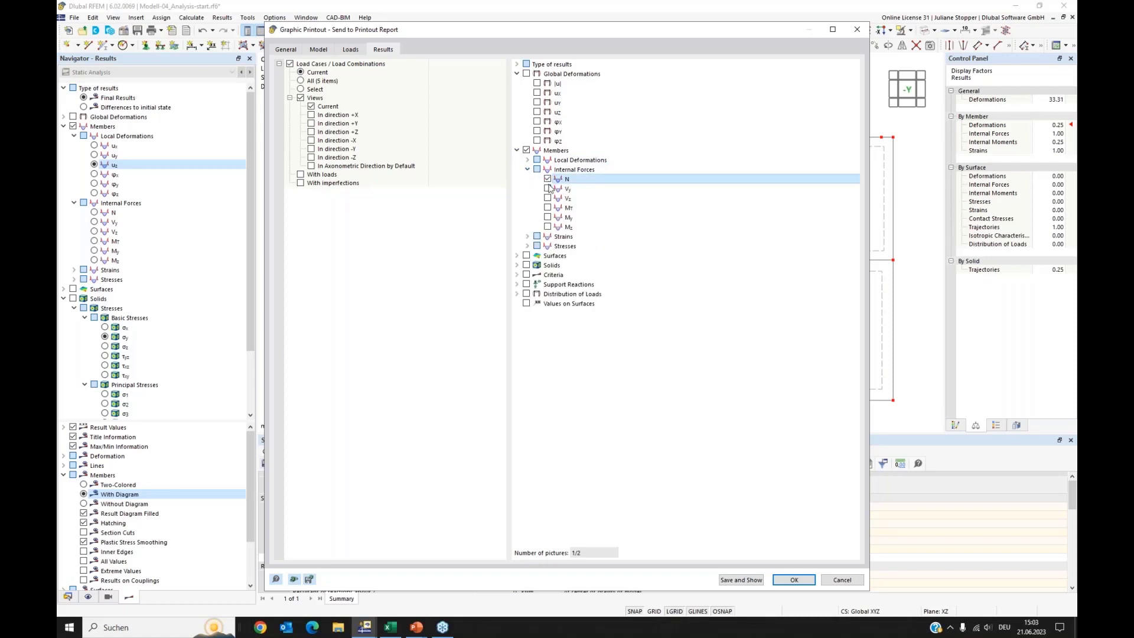
click(548, 217)
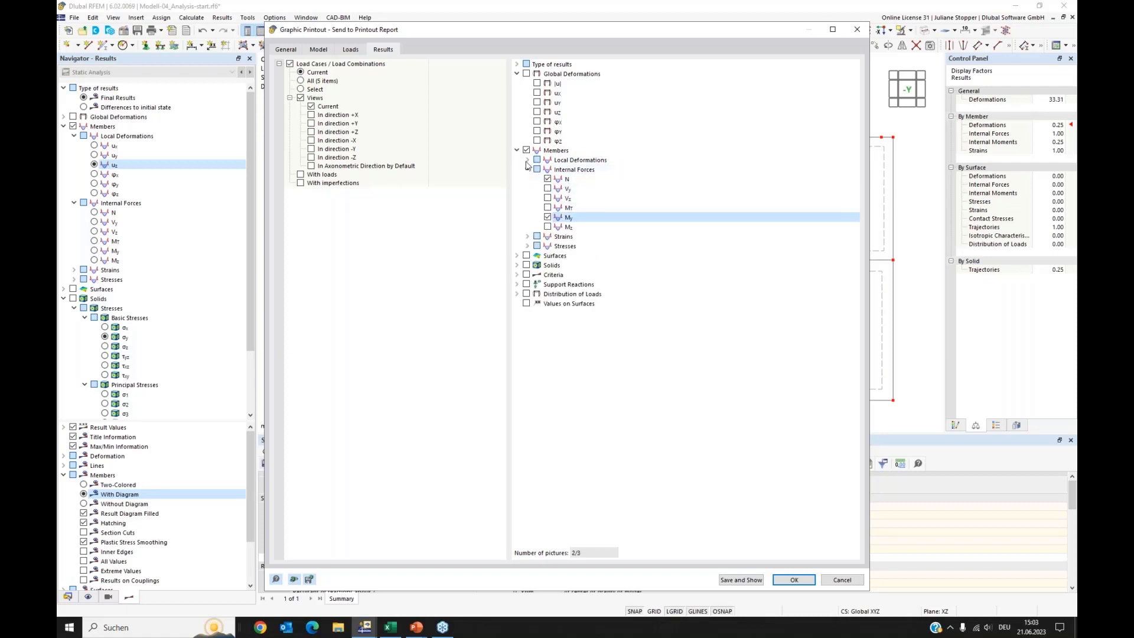
click(528, 161)
click(548, 170)
click(547, 189)
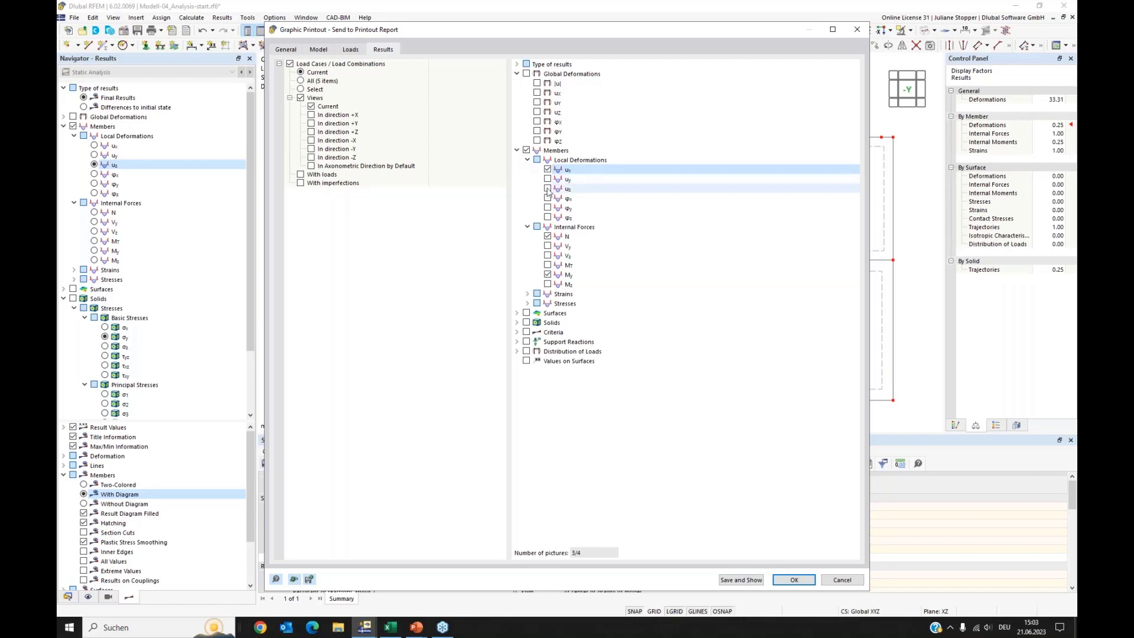
click(786, 581)
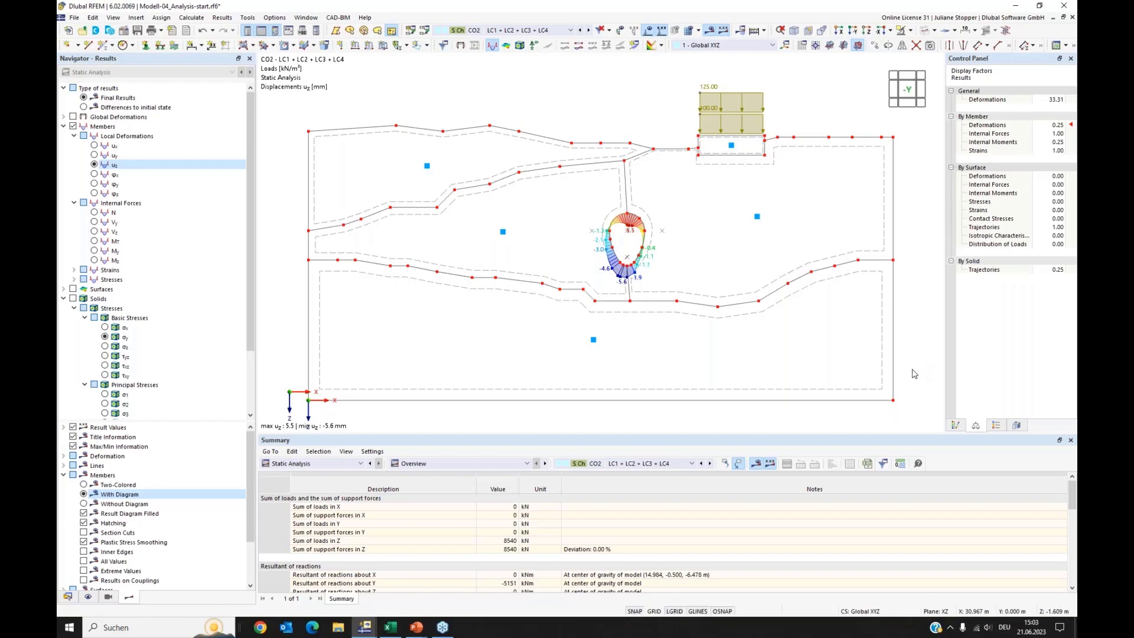
Display the tunnel members' internal forces My for CO2 and open printout report 1.
middle_drag(913, 370, 912, 383)
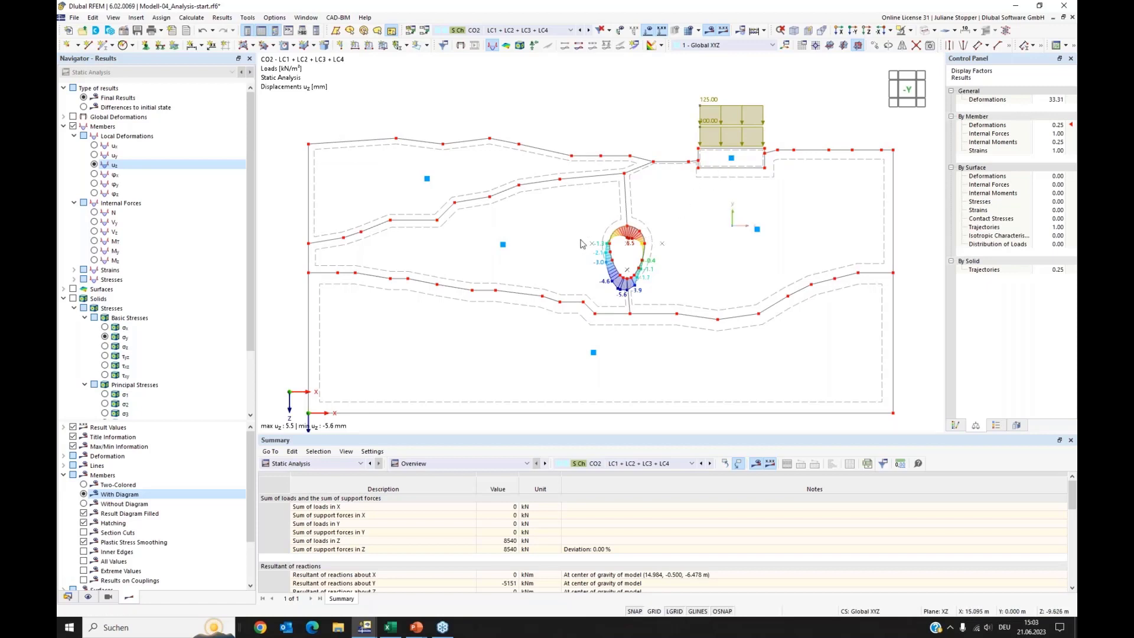
click(94, 251)
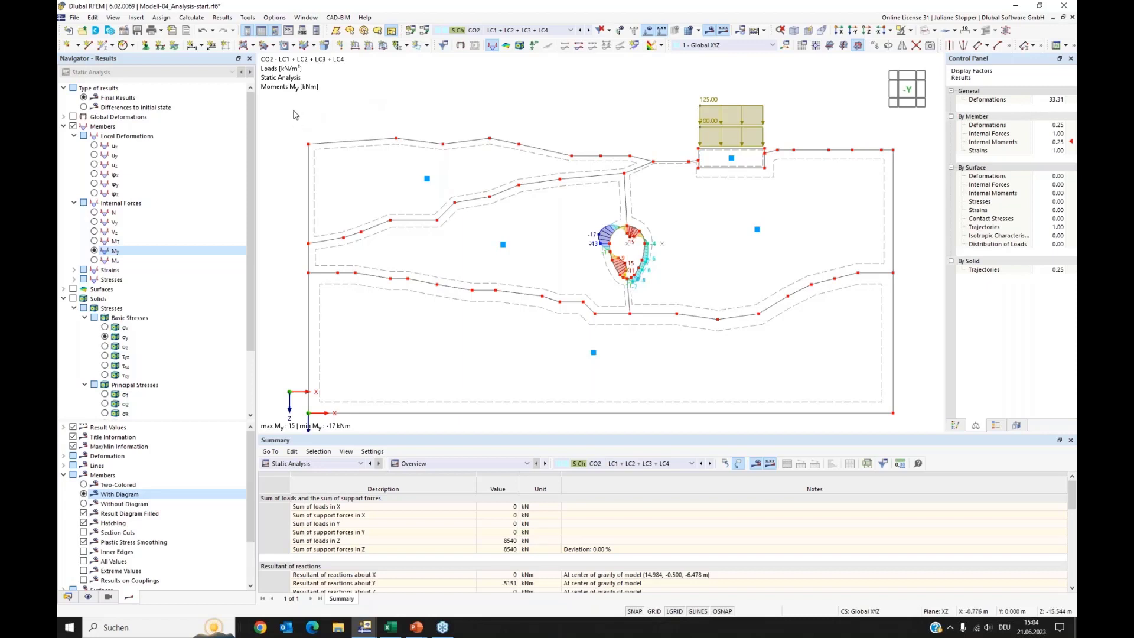
click(68, 597)
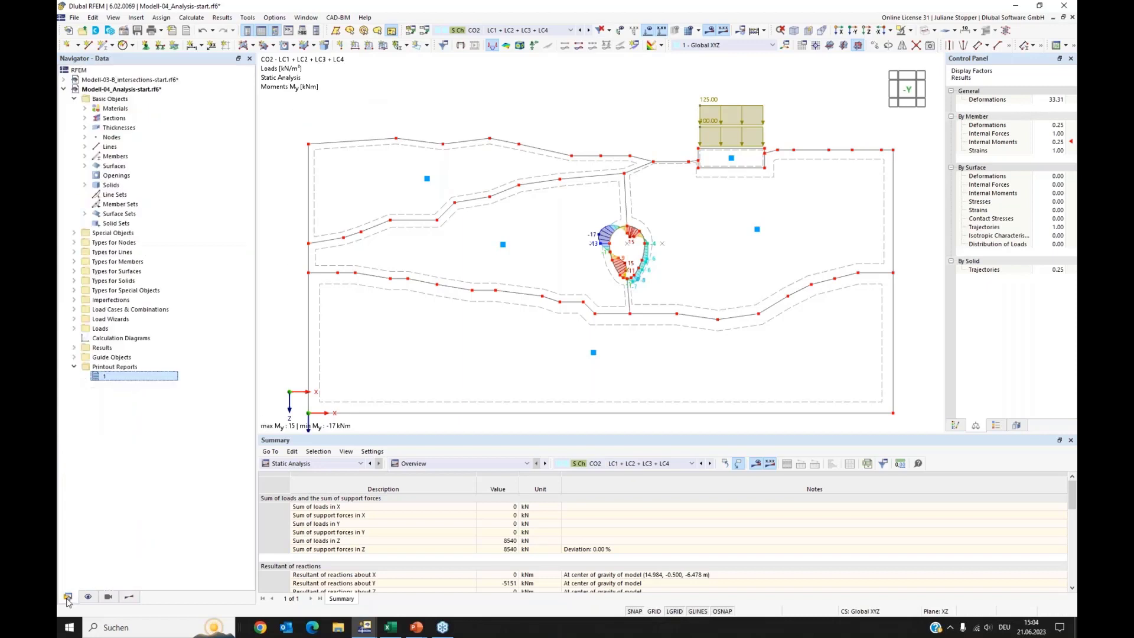
double_click(99, 378)
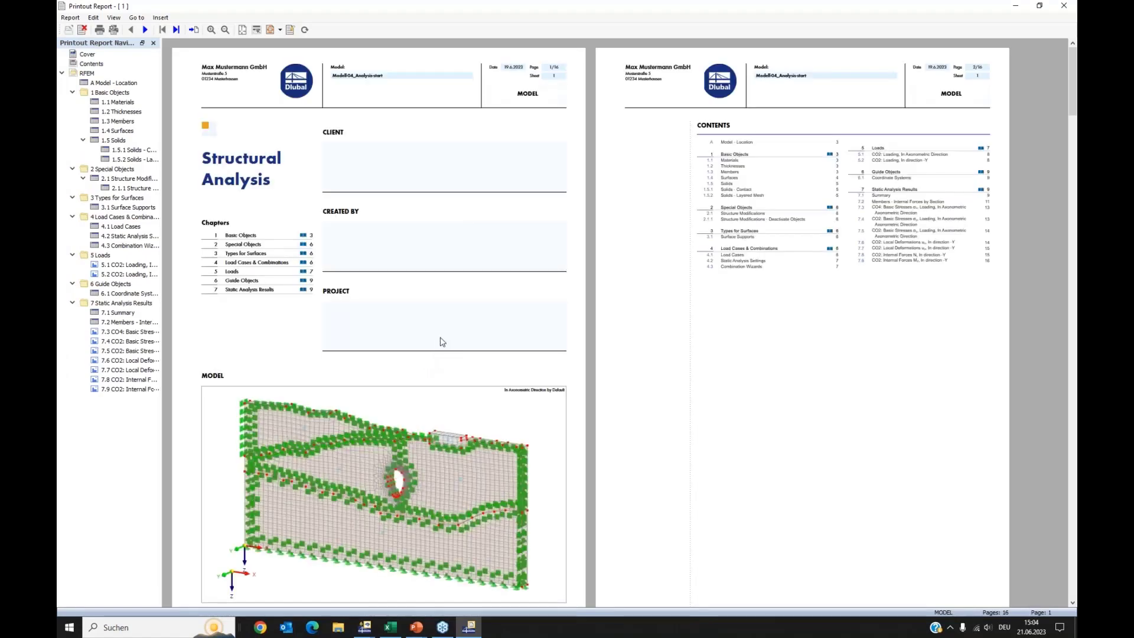
Review the printout report's pages from the cover and model data tables through to the static analysis result graphics.
scroll(355, 336, down, 3)
scroll(500, 390, down, 10)
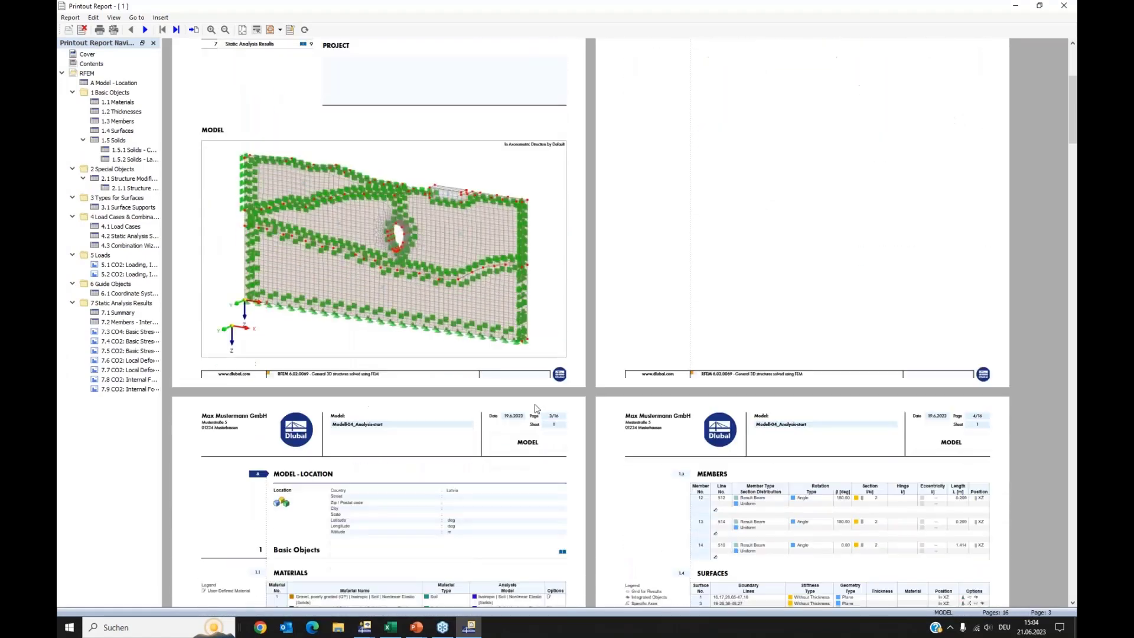
scroll(537, 407, down, 10)
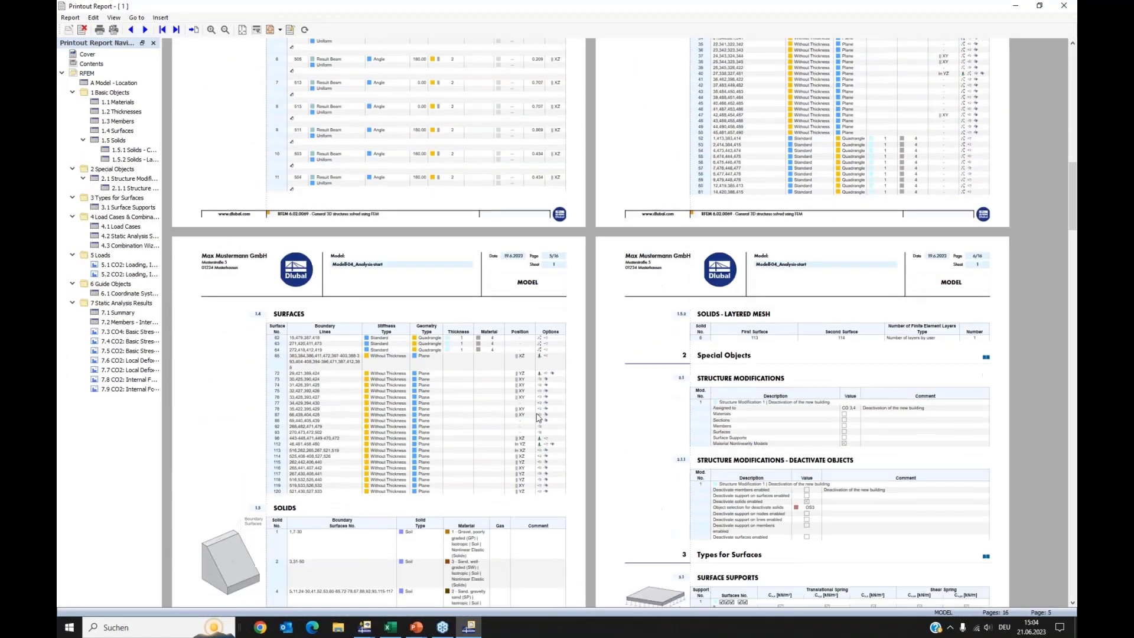
scroll(556, 420, down, 10)
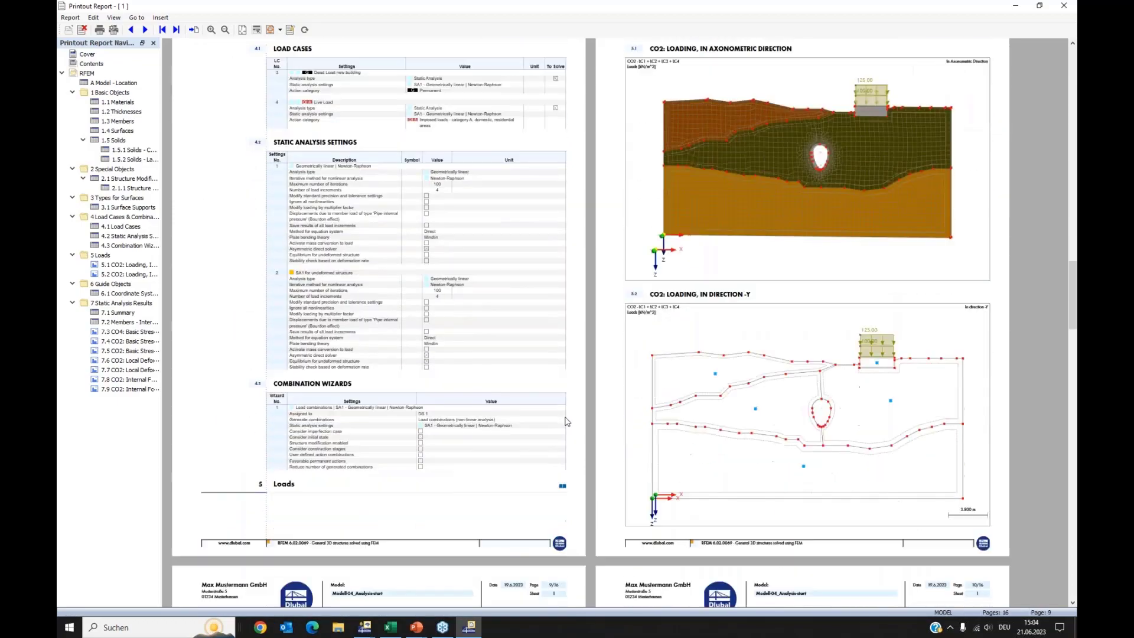
scroll(565, 422, down, 20)
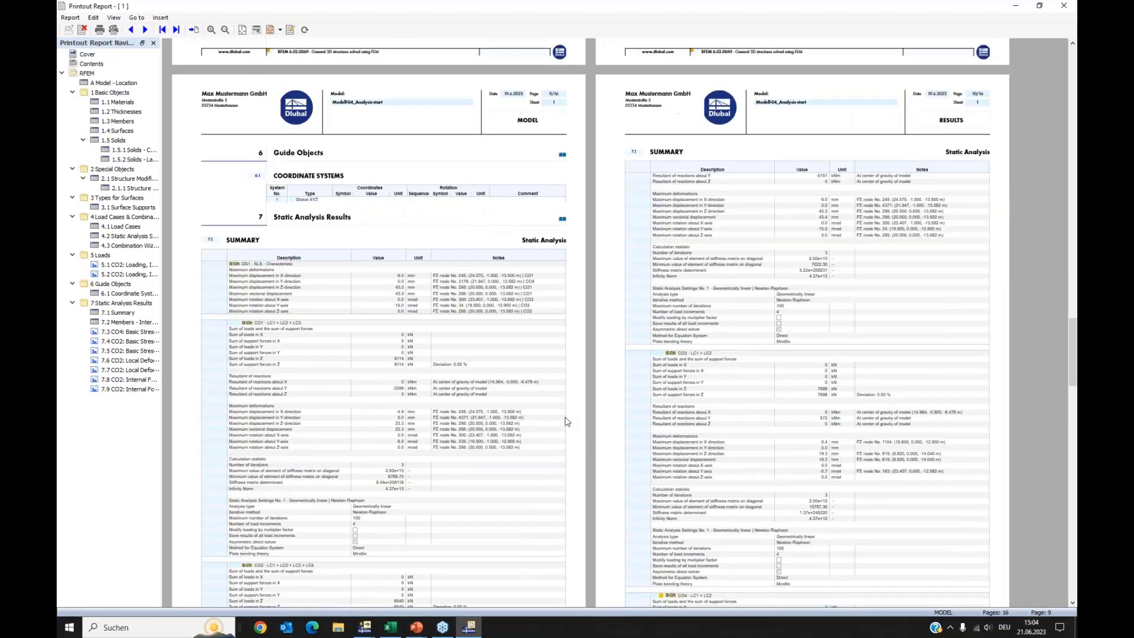
scroll(567, 425, down, 3)
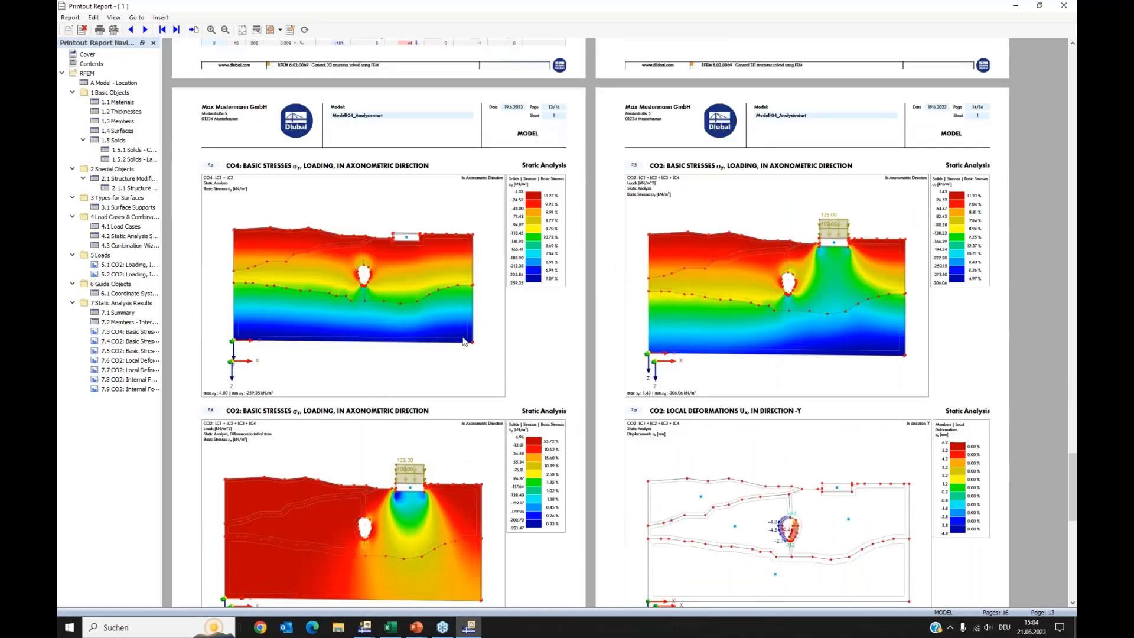
scroll(648, 376, down, 6)
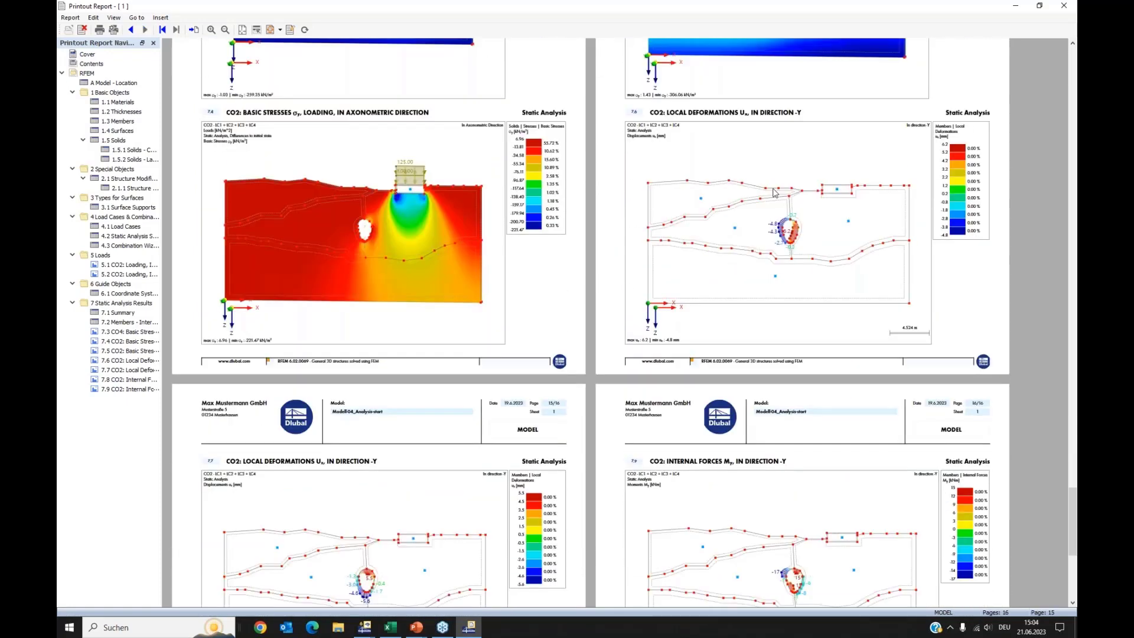
scroll(414, 411, down, 4)
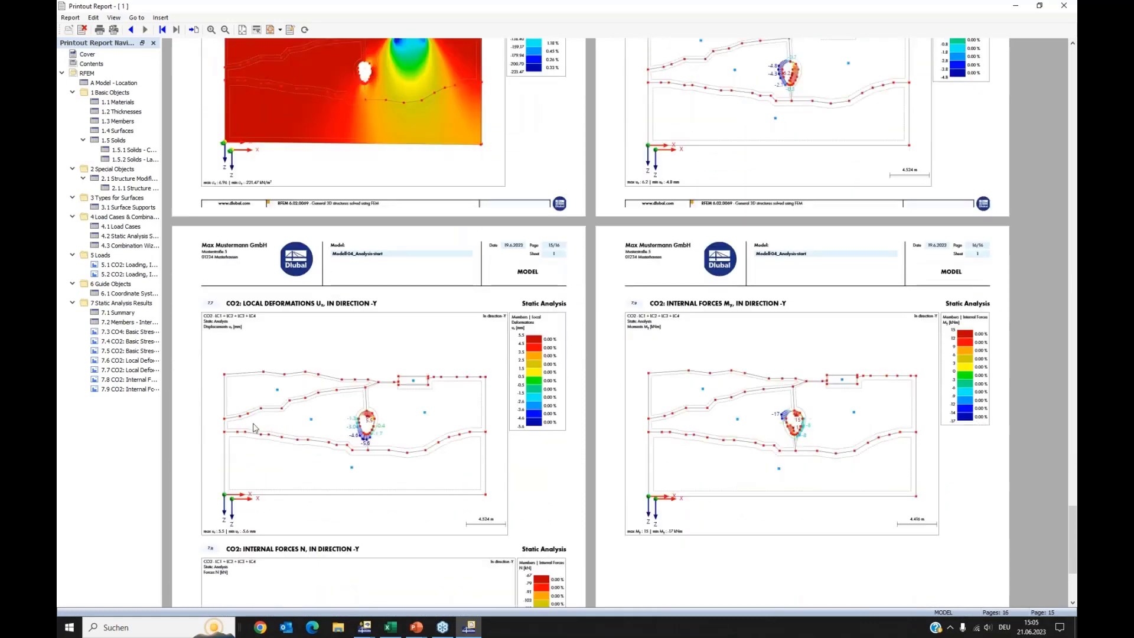
scroll(572, 488, down, 1)
scroll(608, 489, up, 3)
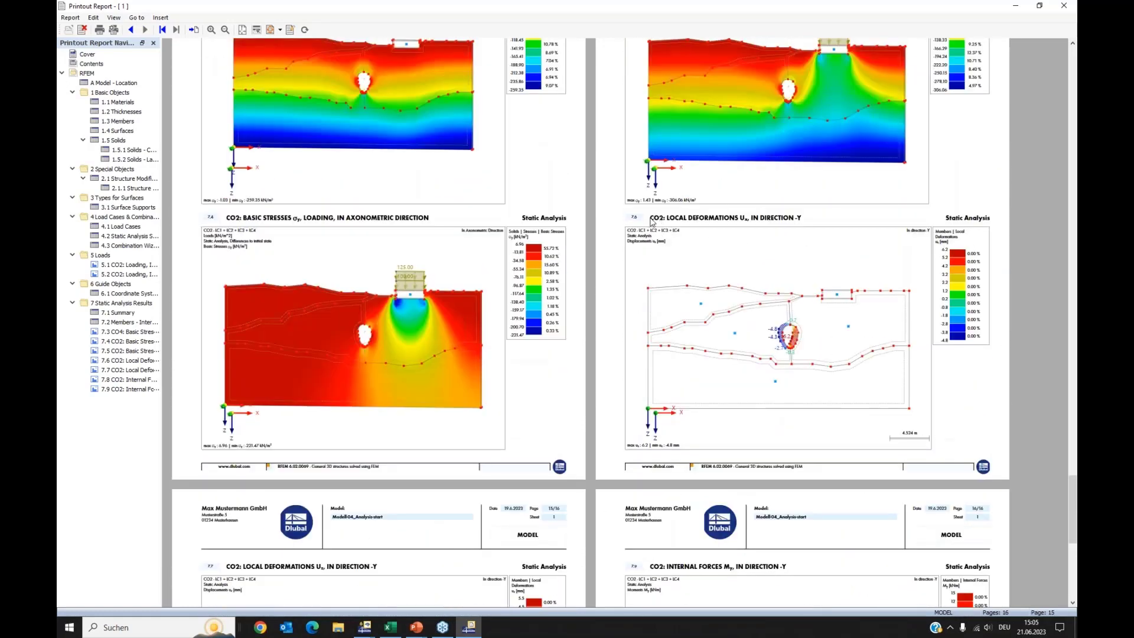
Set the CO2 local deformations ux graphic to start on a new page of the report.
right_click(653, 222)
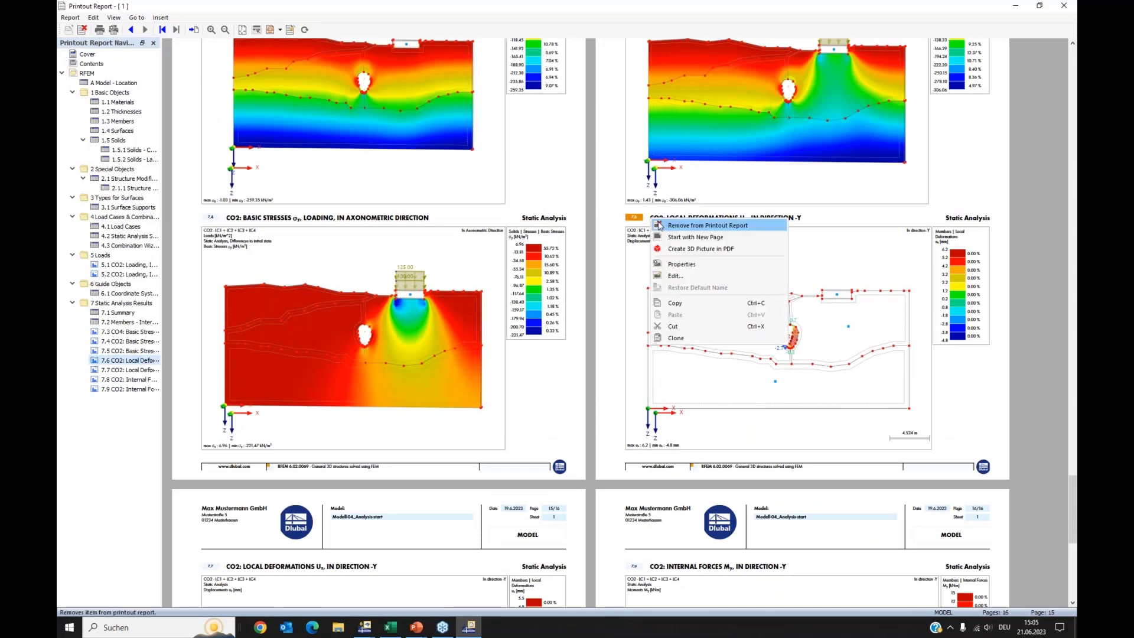
click(667, 237)
scroll(446, 329, down, 3)
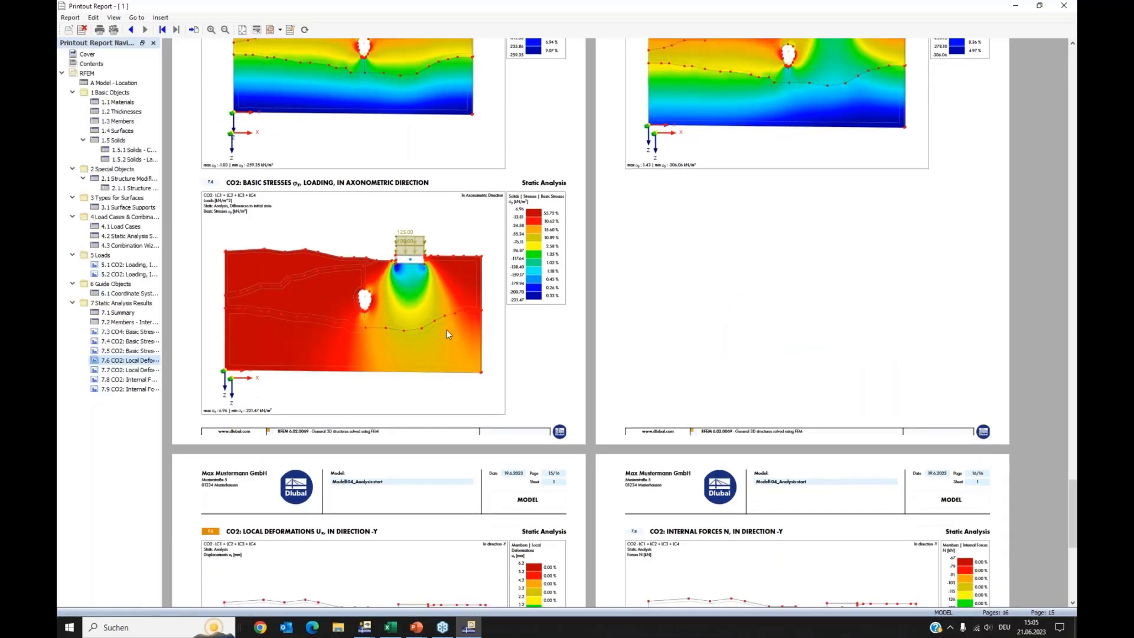
scroll(452, 347, down, 4)
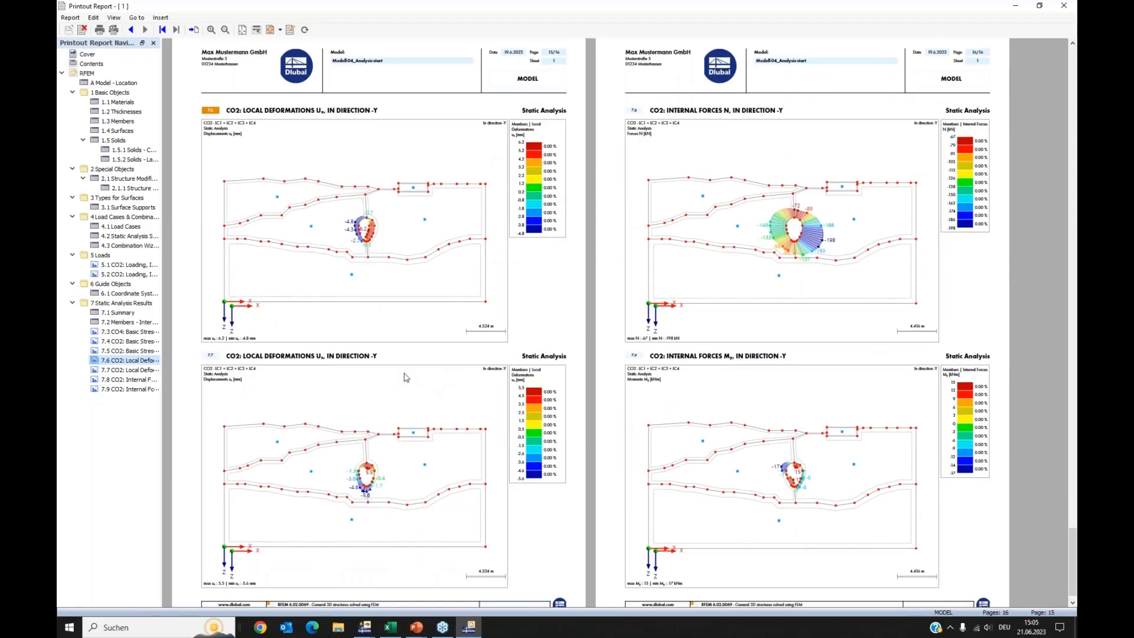
scroll(331, 320, up, 2)
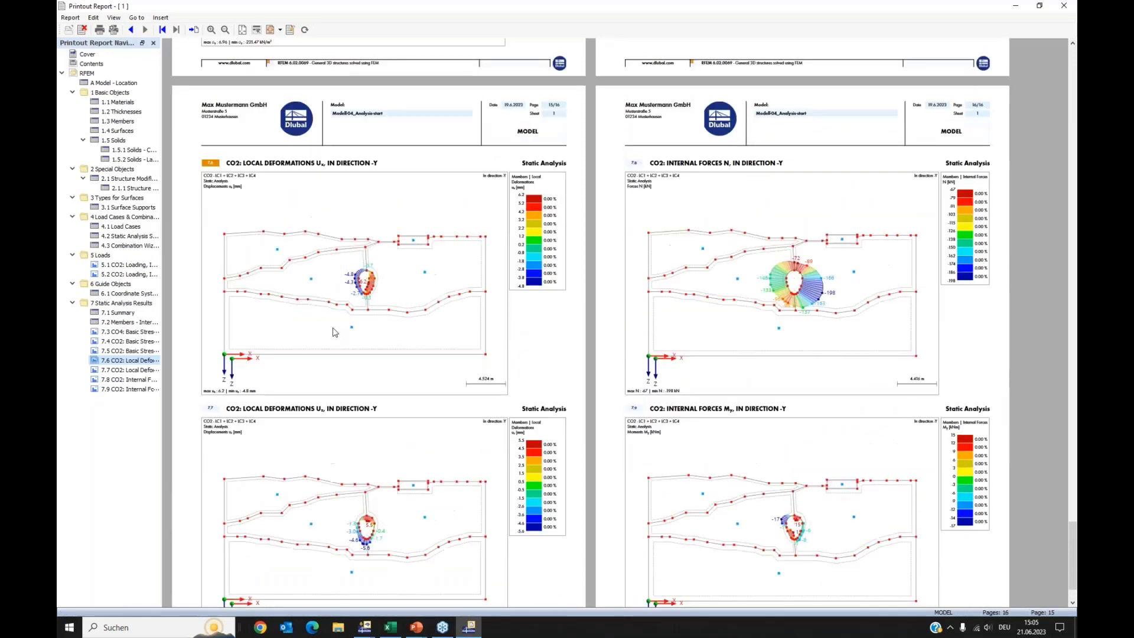
Include the Isotropic - Soil - Nonlinear Elastic (Solids) item of the materials in printout report 1.
click(95, 103)
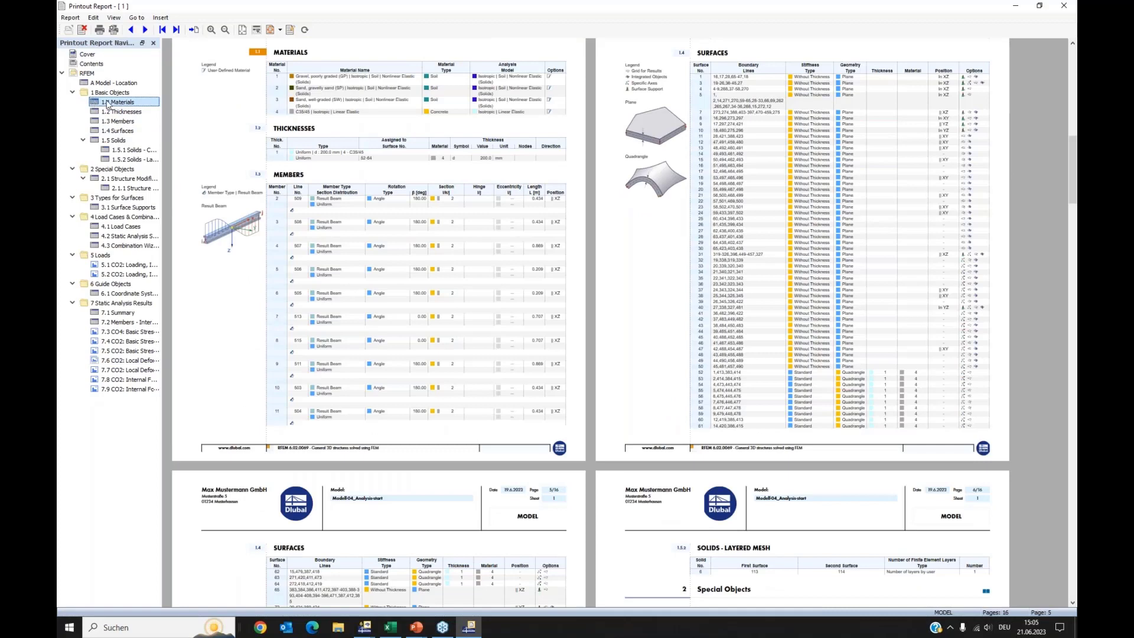
right_click(108, 104)
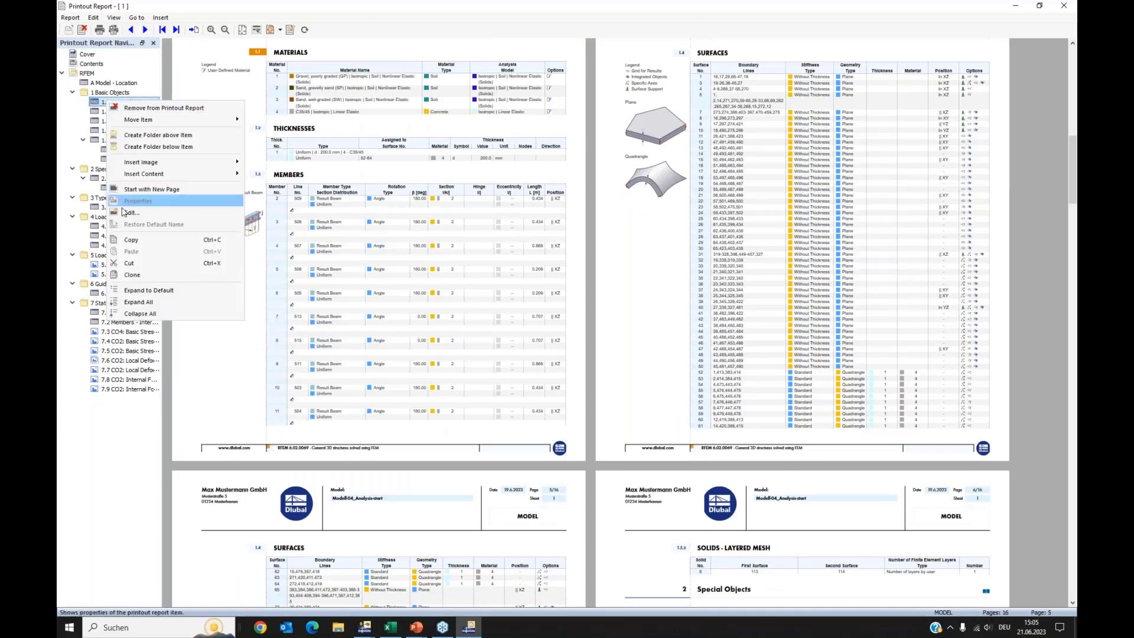
click(192, 214)
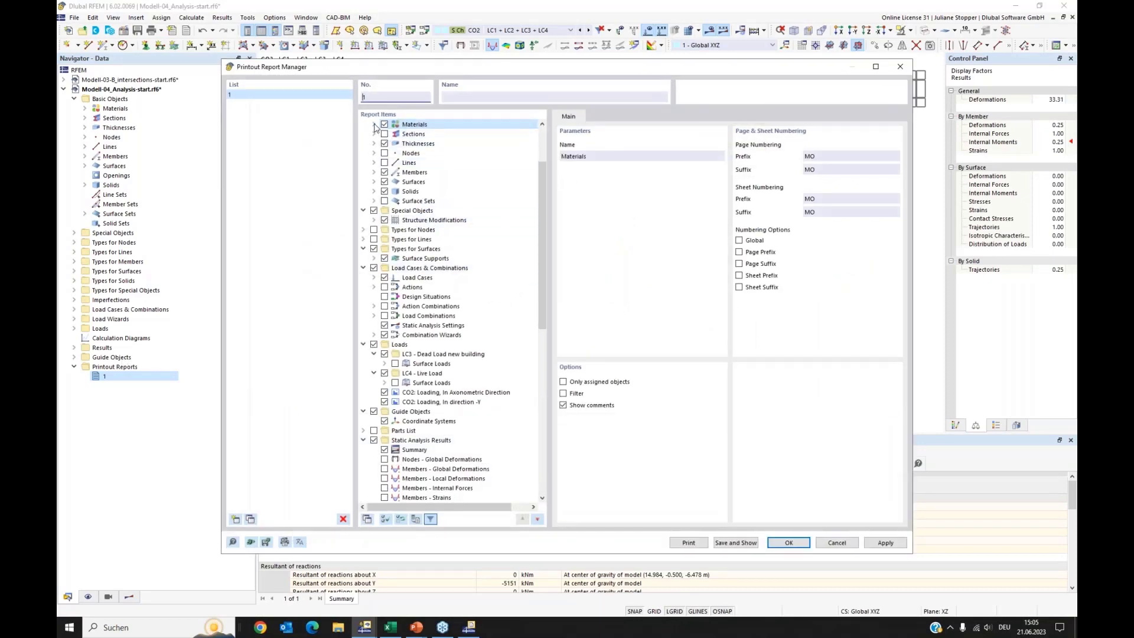
click(374, 124)
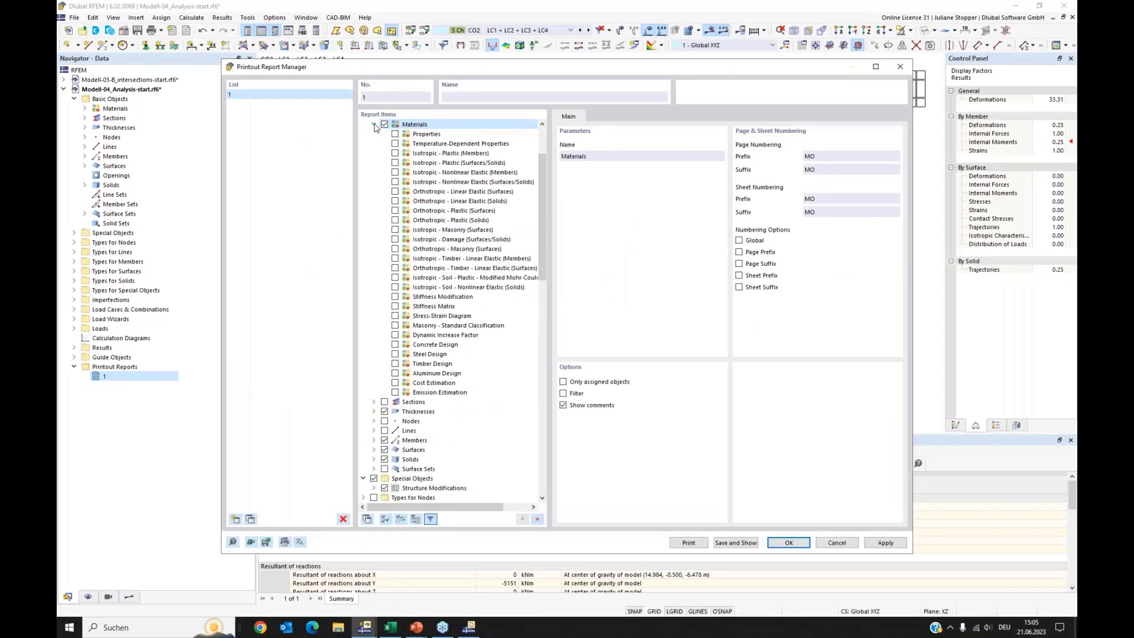
click(395, 288)
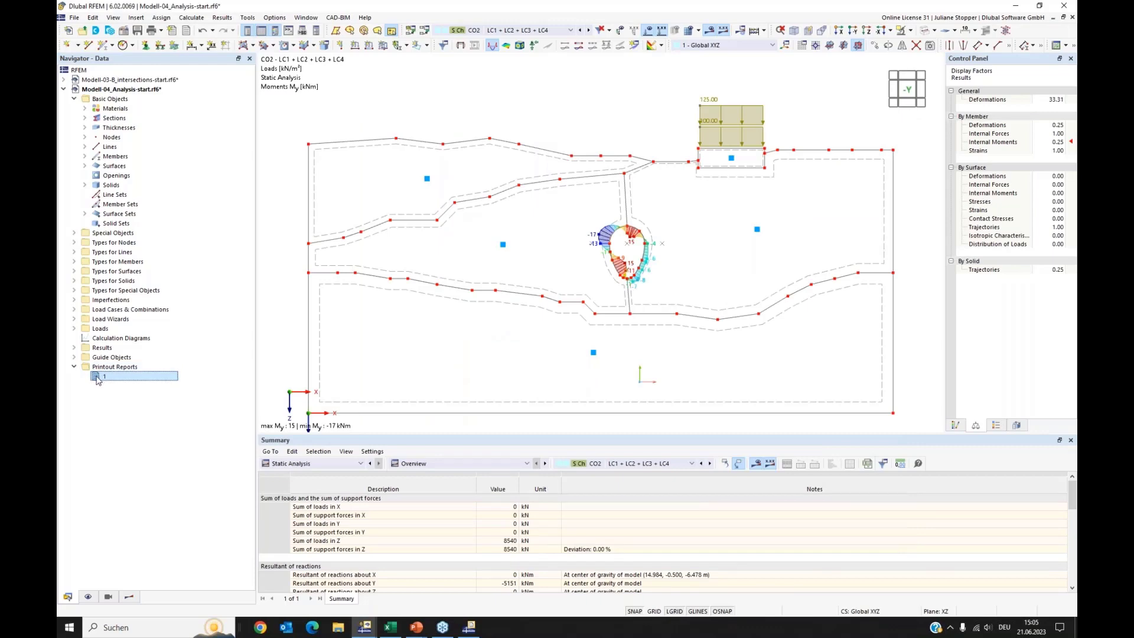
Return to the report, edit its Materials item again, and save and show the report with the soil material data.
click(469, 627)
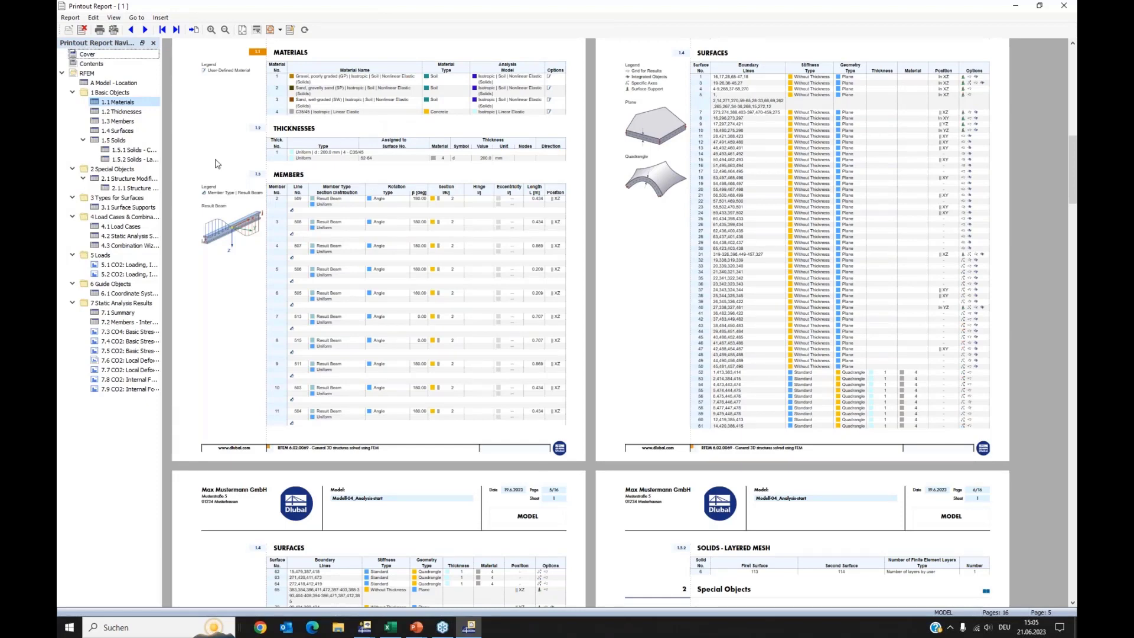
scroll(381, 180, down, 1)
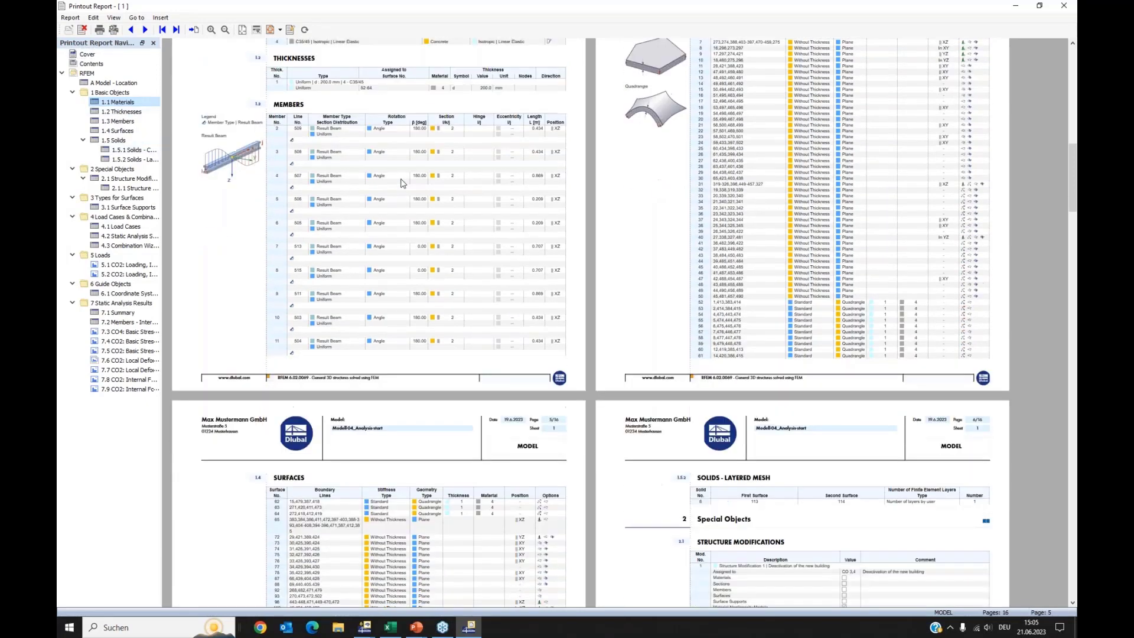
scroll(387, 188, up, 3)
scroll(388, 190, up, 1)
right_click(112, 102)
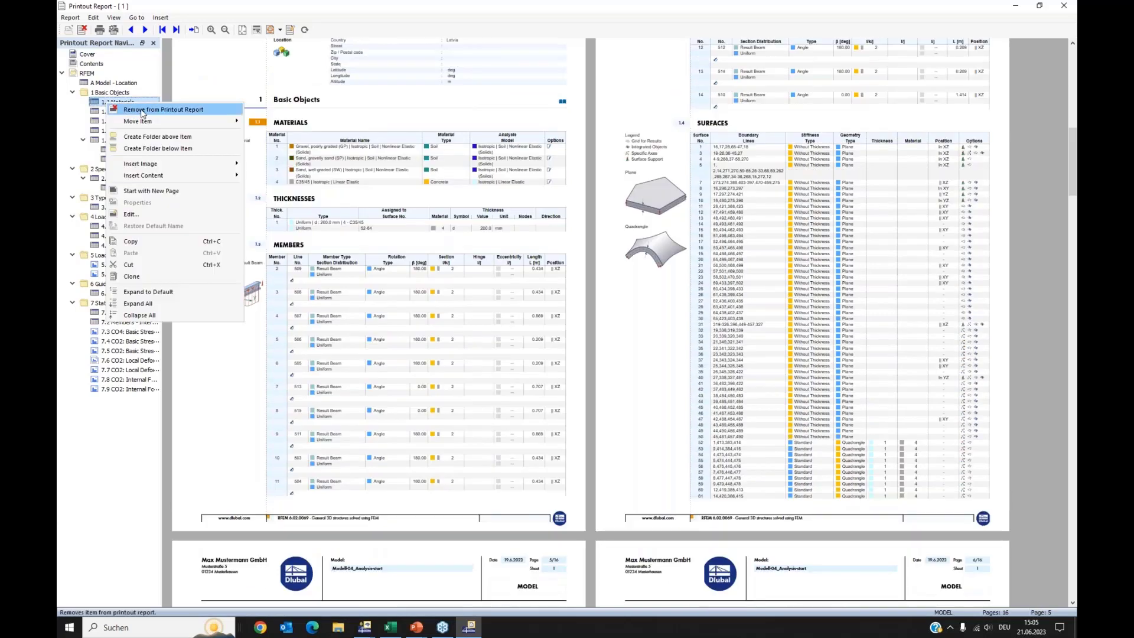
click(132, 214)
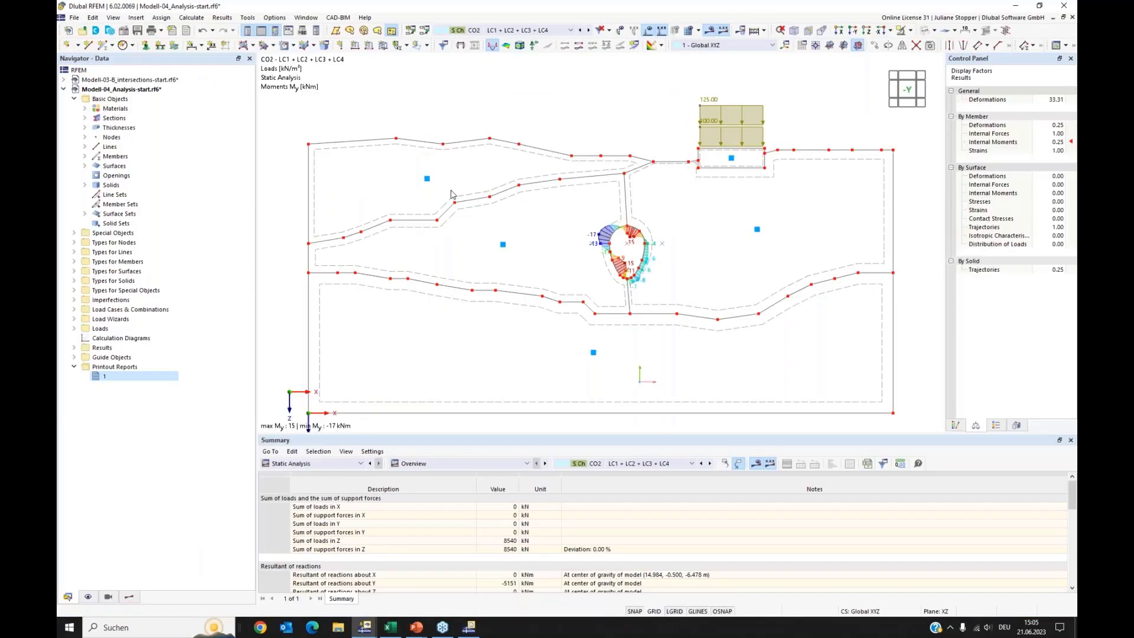
click(373, 124)
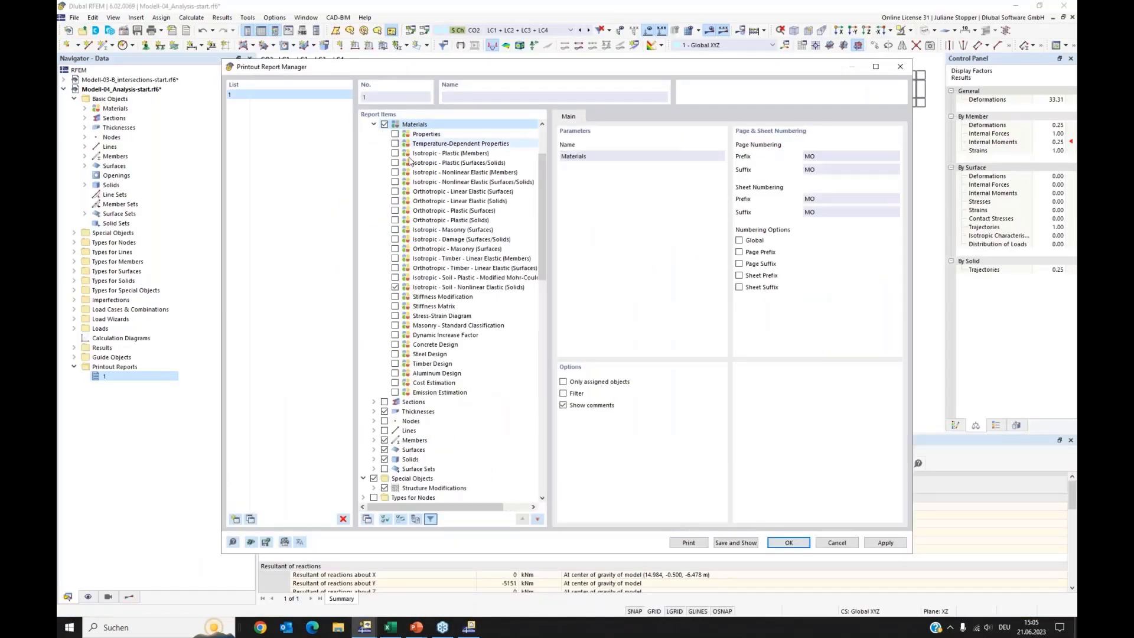
click(728, 544)
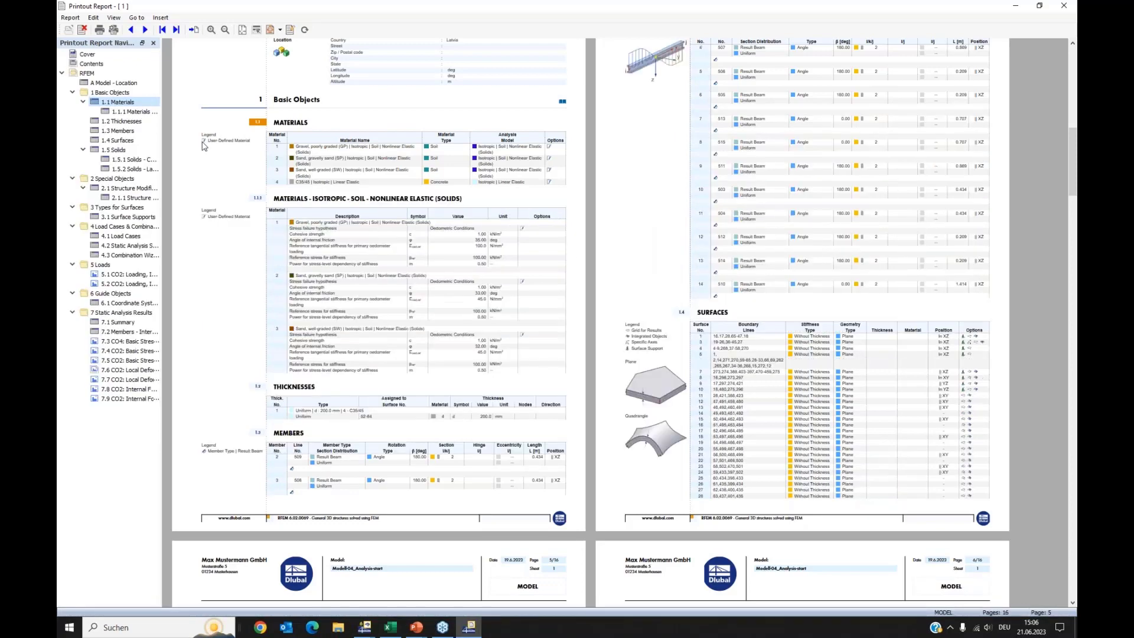
Examine the report's nonlinear elastic soil material table and go to the CO4 basic stresses graphic.
click(127, 111)
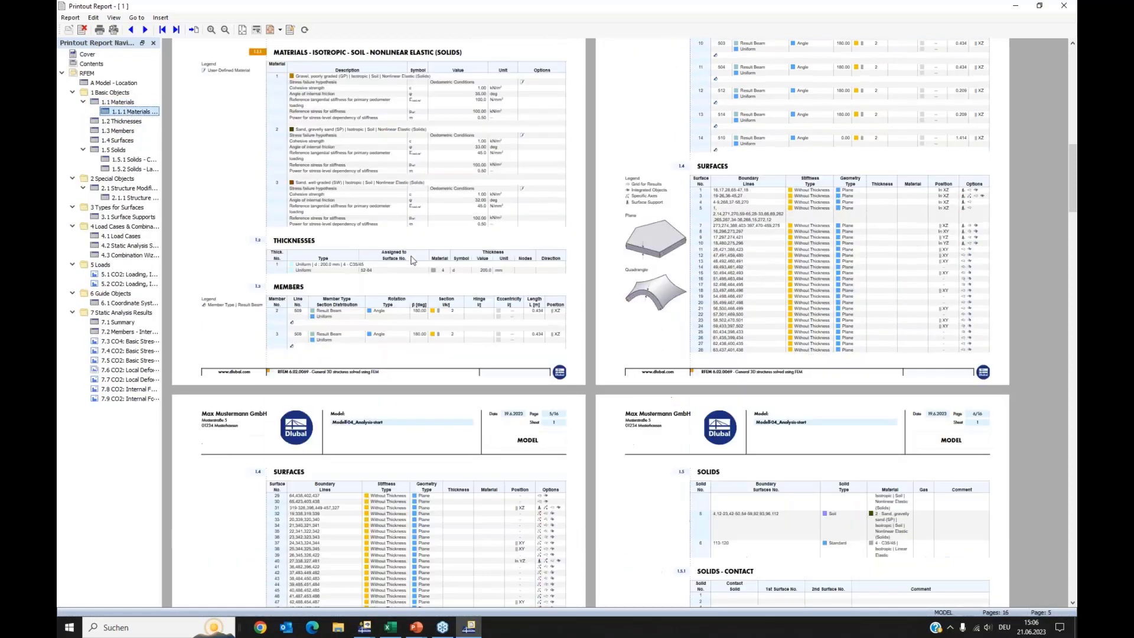
scroll(457, 124, up, 1)
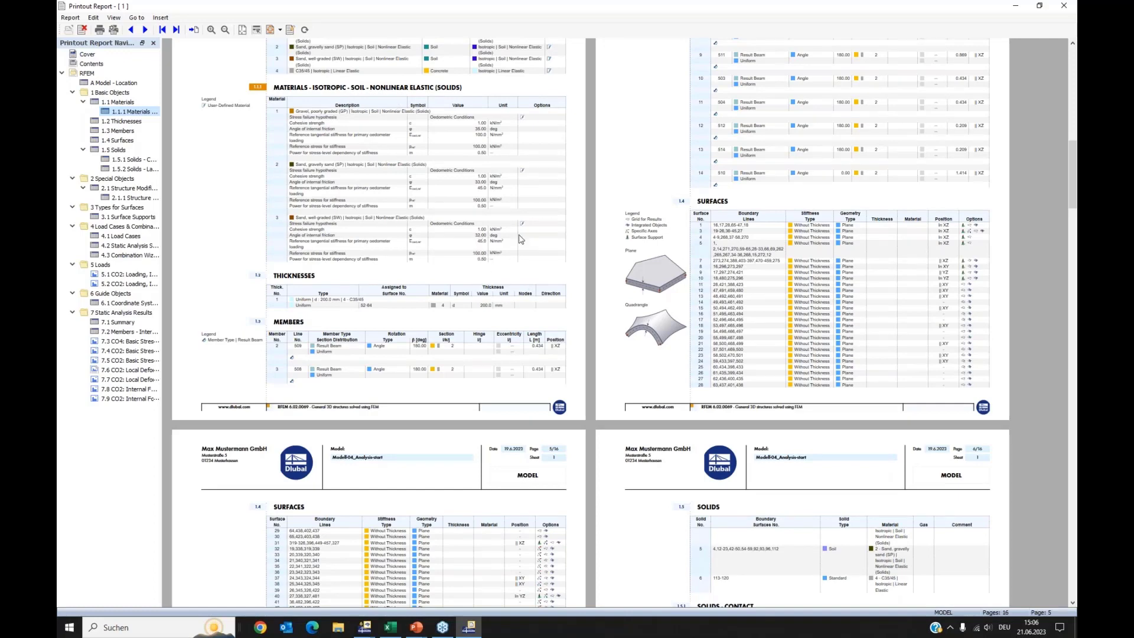
click(126, 342)
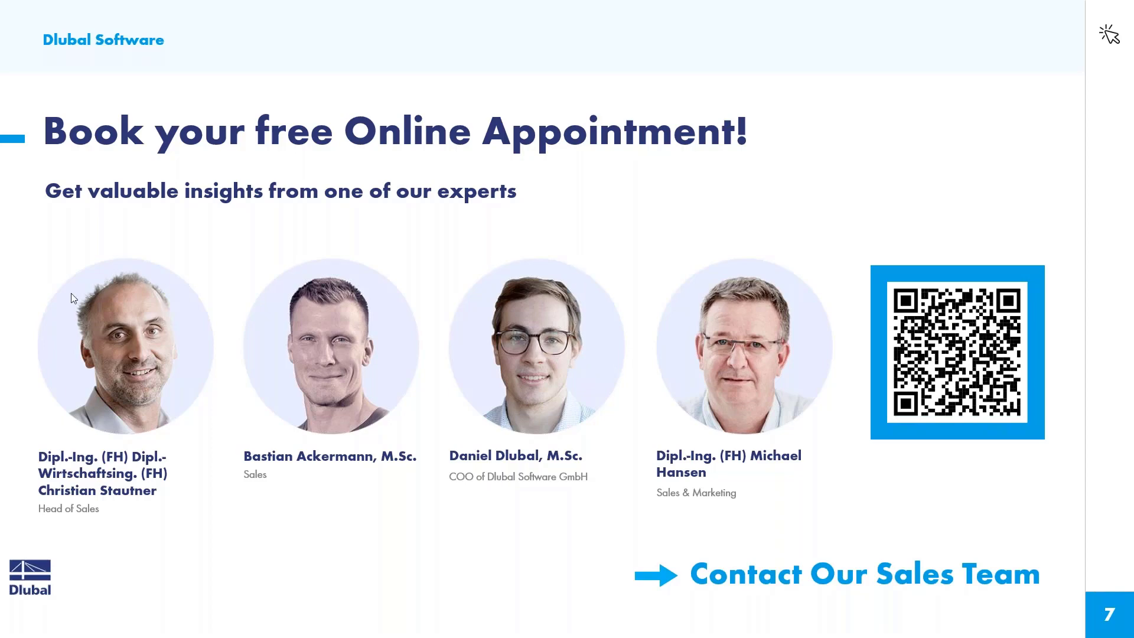
Switch to the browser, open the Webinars overview on the Dlubal website and look through the listed webinars.
key(alt+Tab)
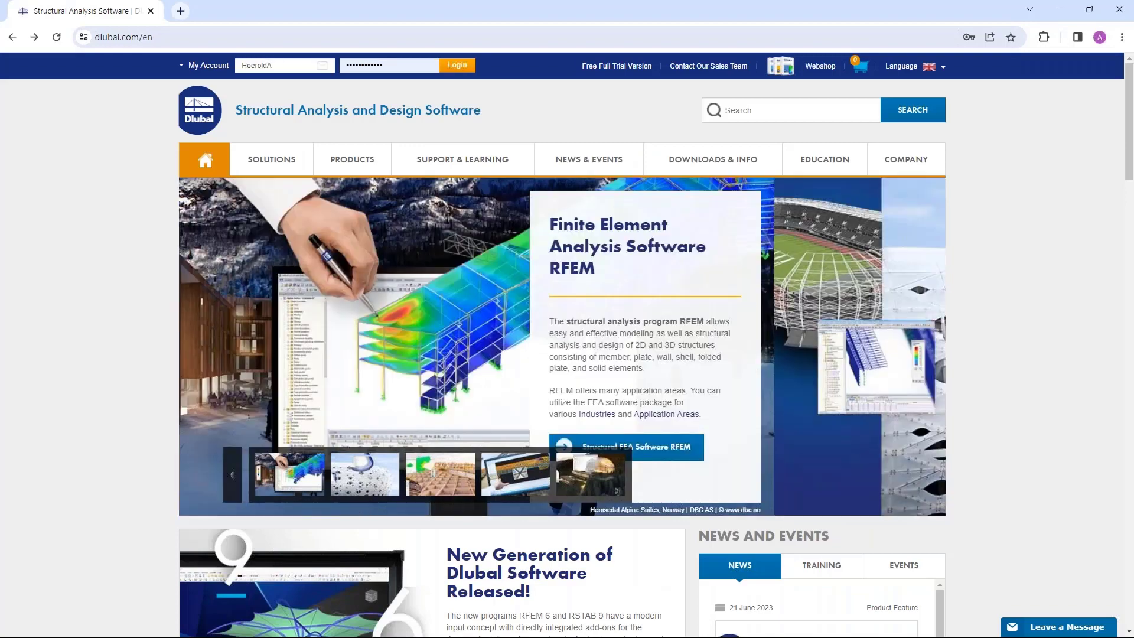
mouse_move(473, 160)
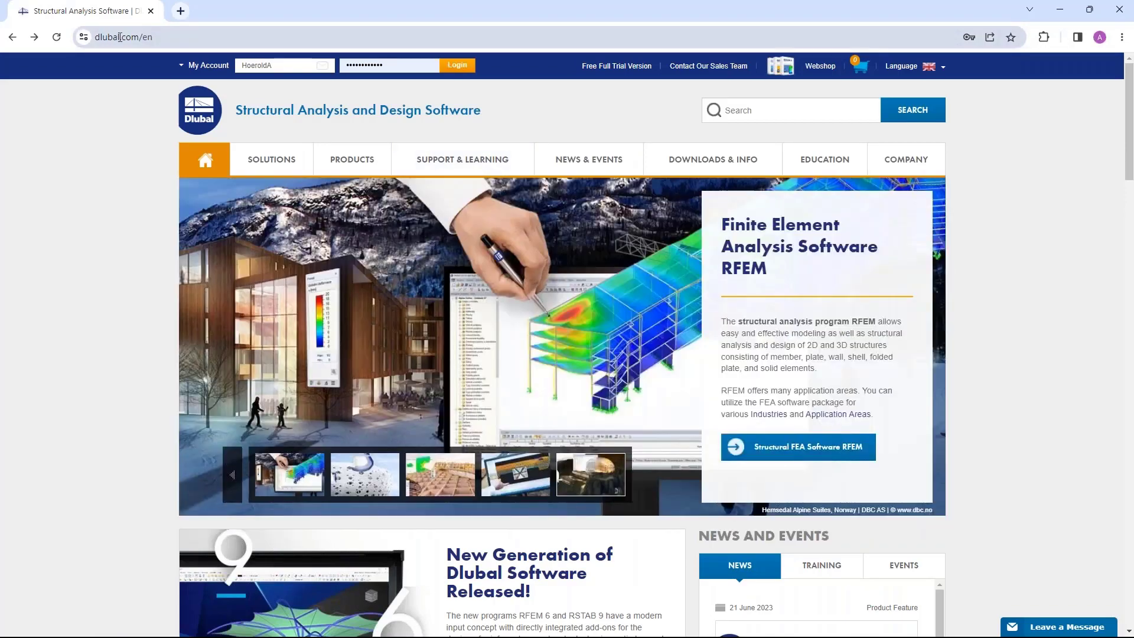
mouse_move(628, 161)
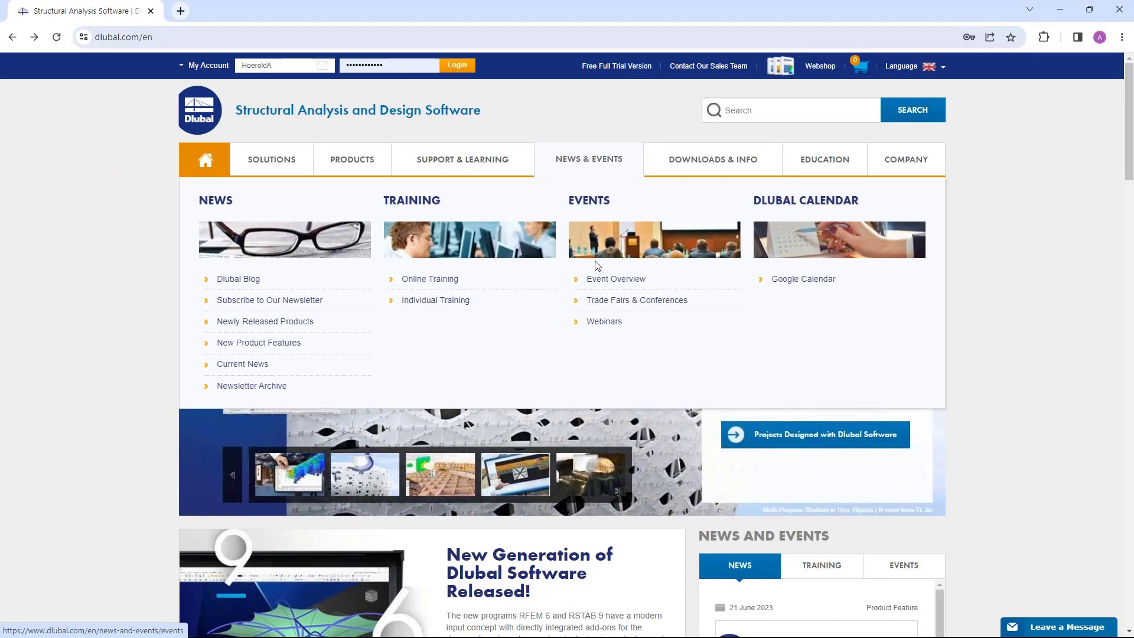
click(604, 322)
scroll(604, 325, down, 1)
scroll(471, 440, down, 8)
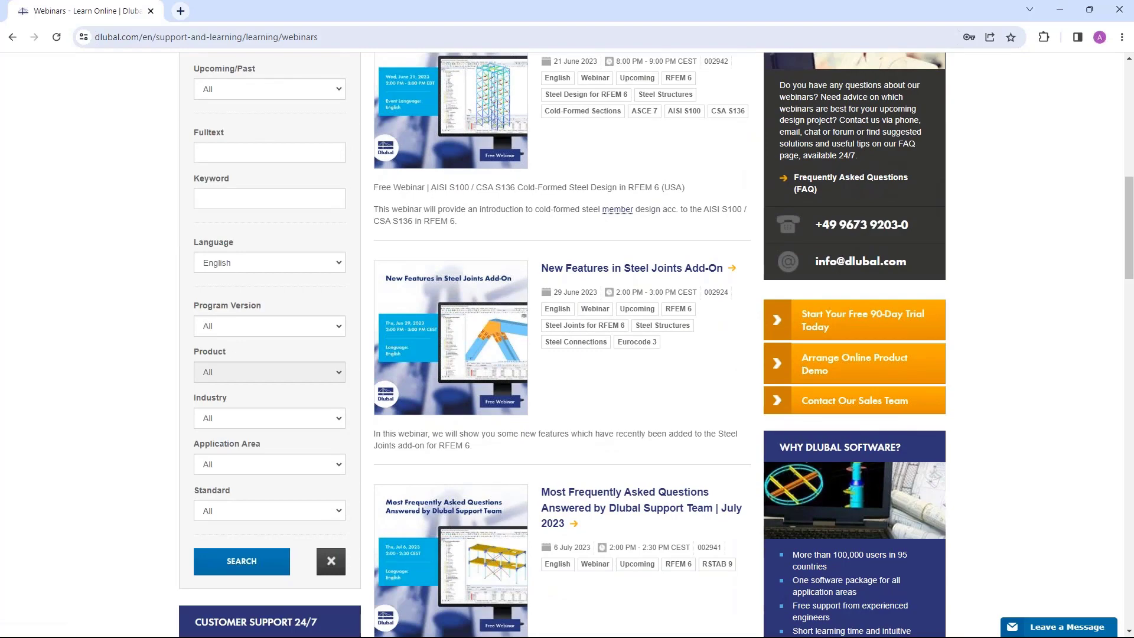
scroll(602, 292, down, 3)
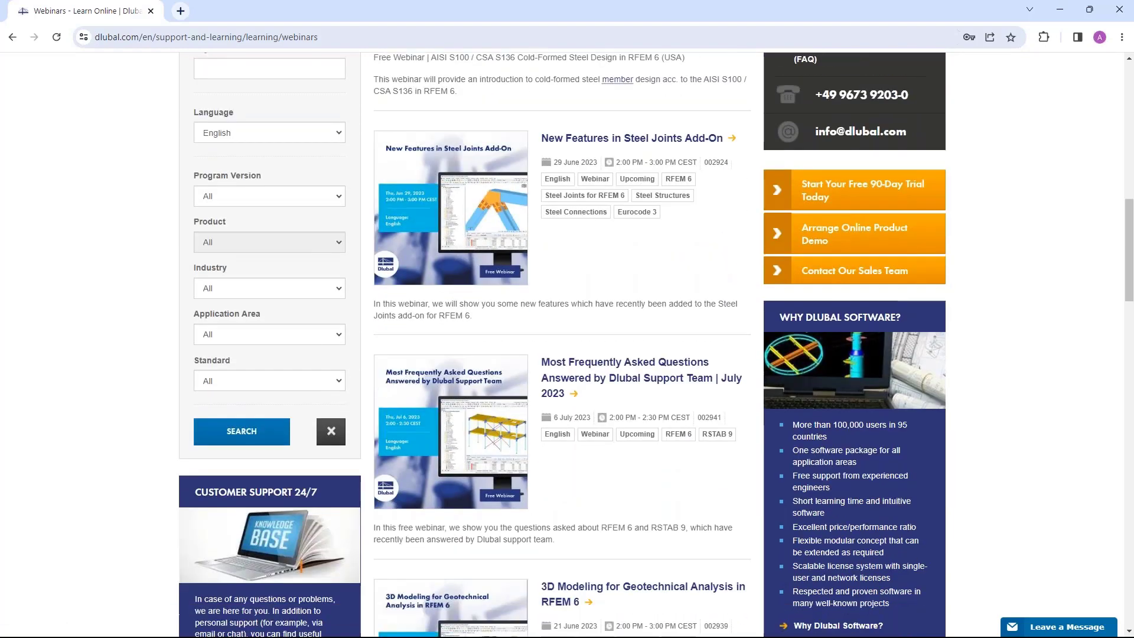
Open the webinar page "3D Modeling for Geotechnical Analysis in RFEM 6" from the webinars list.
scroll(615, 261, down, 1)
scroll(617, 268, down, 1)
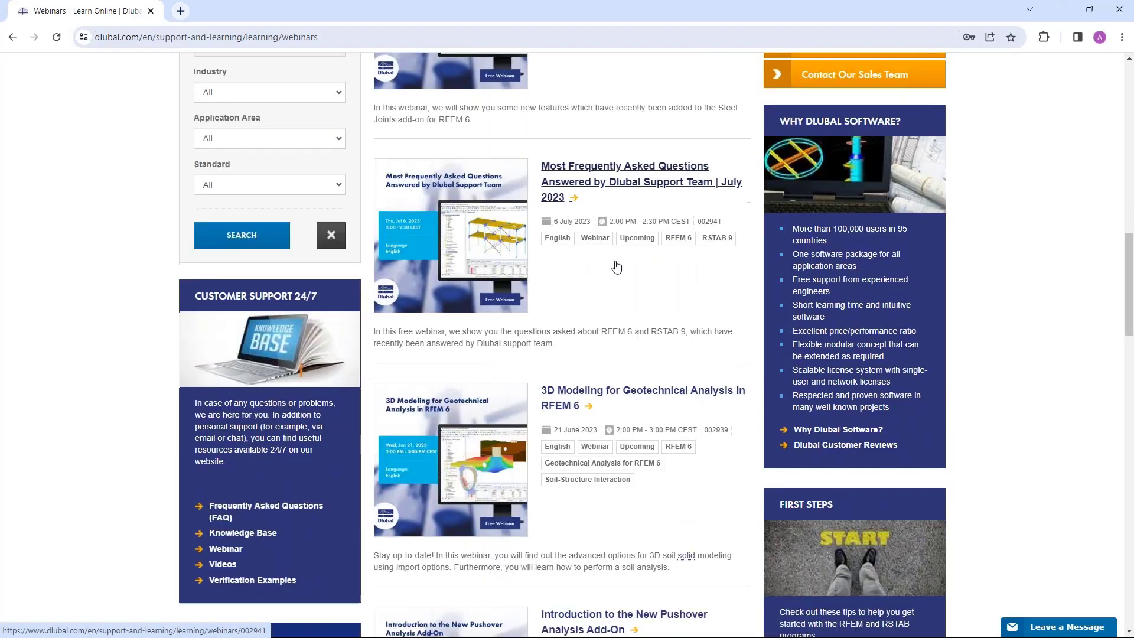
scroll(617, 267, down, 2)
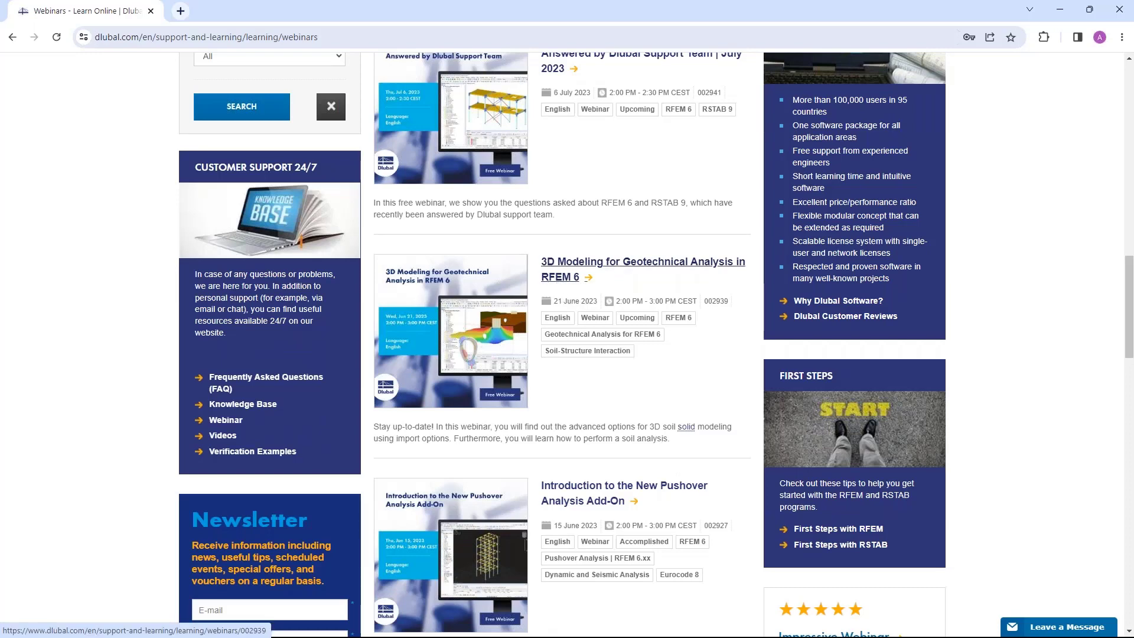
click(564, 268)
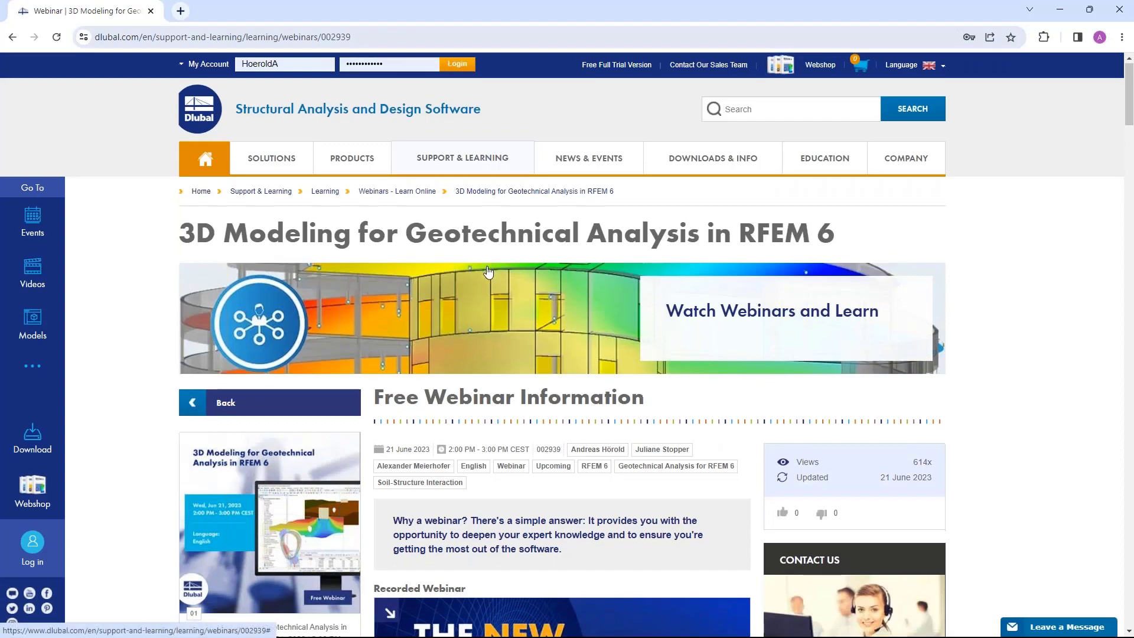
Look through the webinar page's recording, speakers, slide download and links, plus its recommended events, videos and models to download.
scroll(529, 313, down, 3)
scroll(580, 304, down, 2)
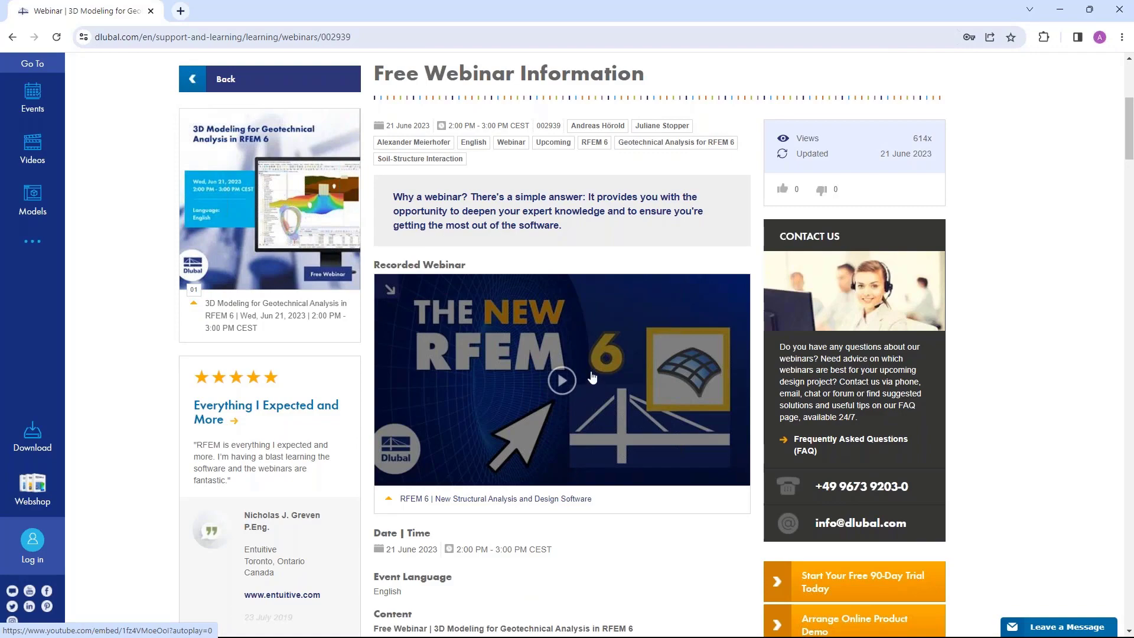
scroll(591, 376, down, 14)
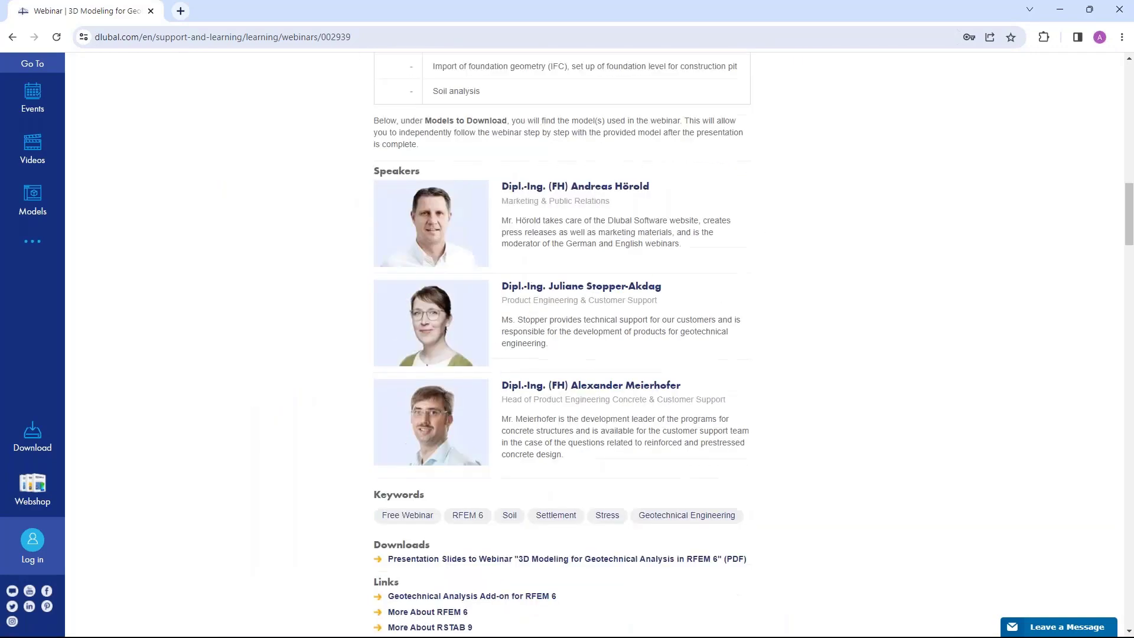
scroll(520, 399, down, 3)
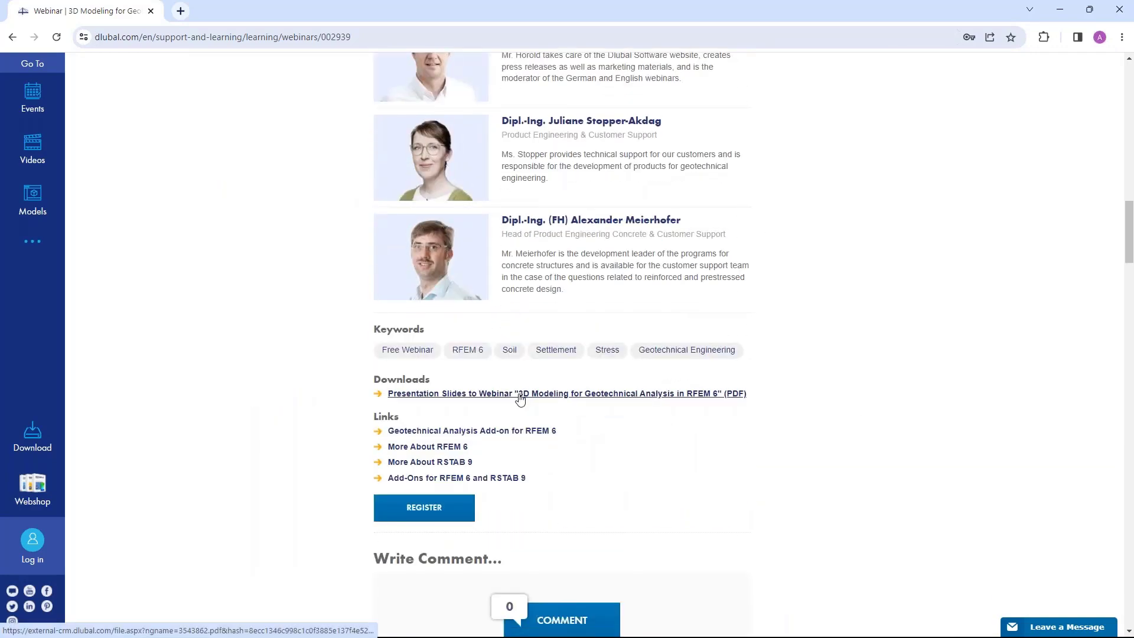
scroll(520, 399, down, 9)
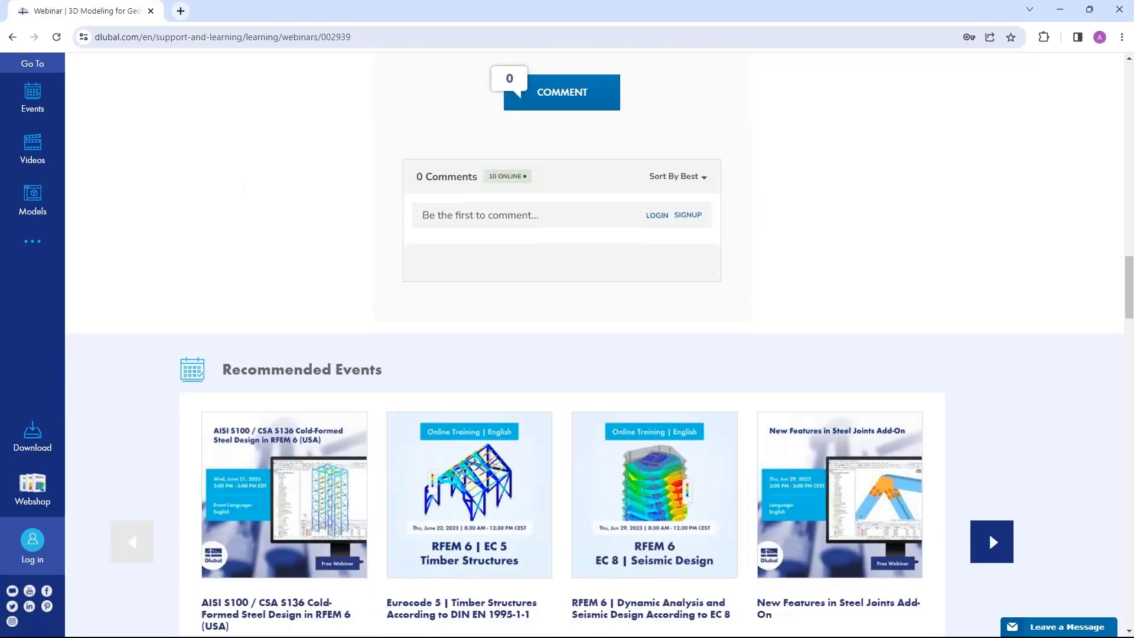
scroll(329, 379, down, 15)
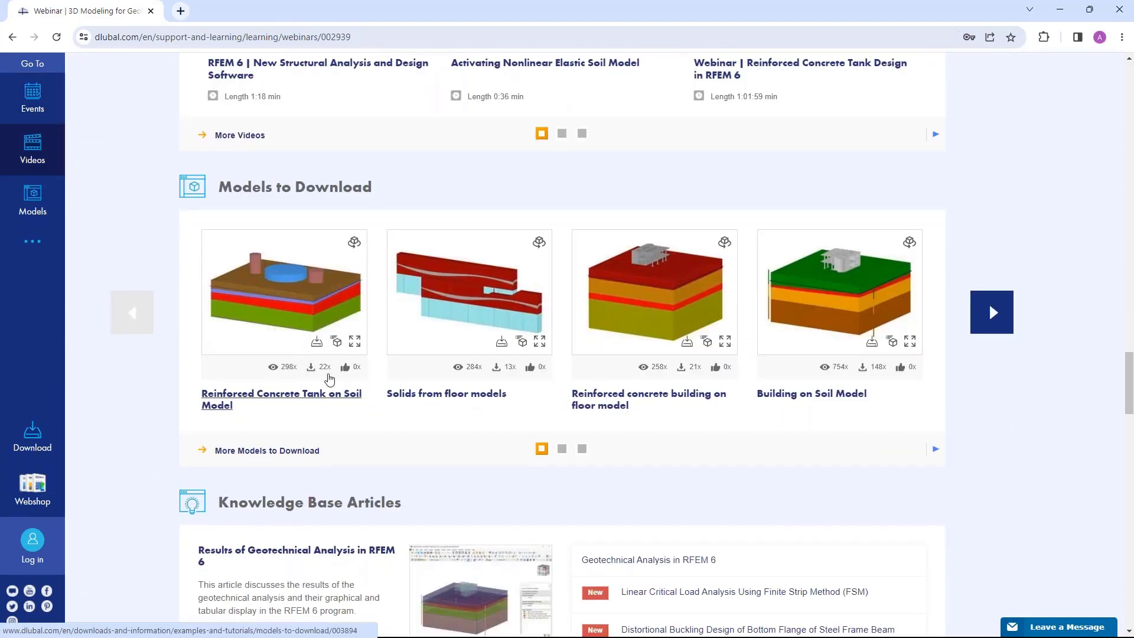
scroll(329, 369, up, 1)
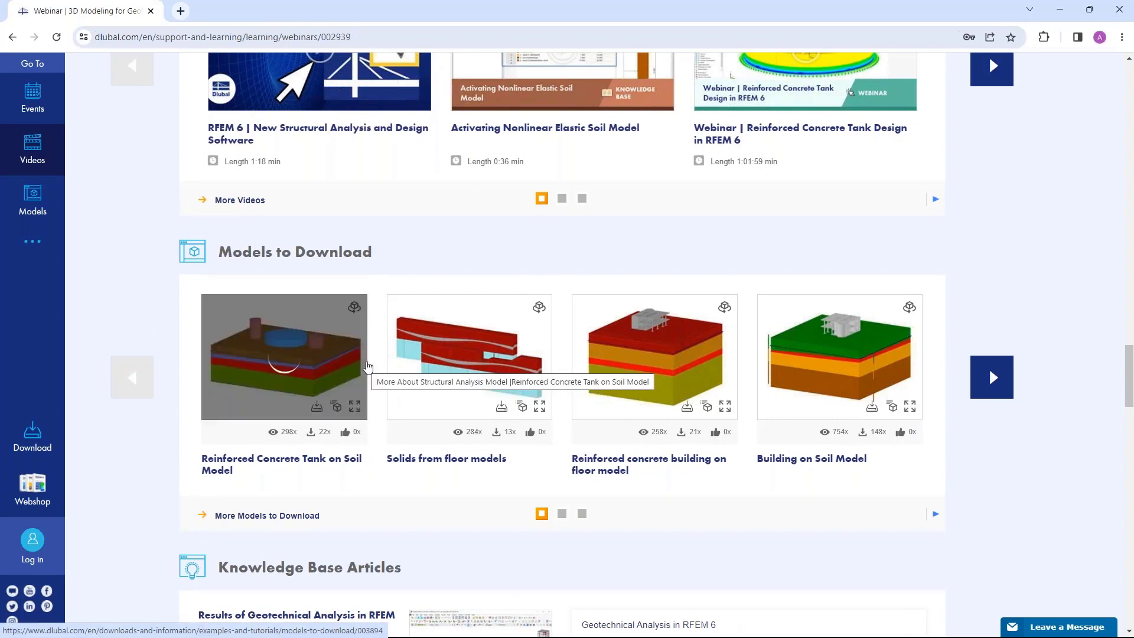
scroll(463, 260, up, 5)
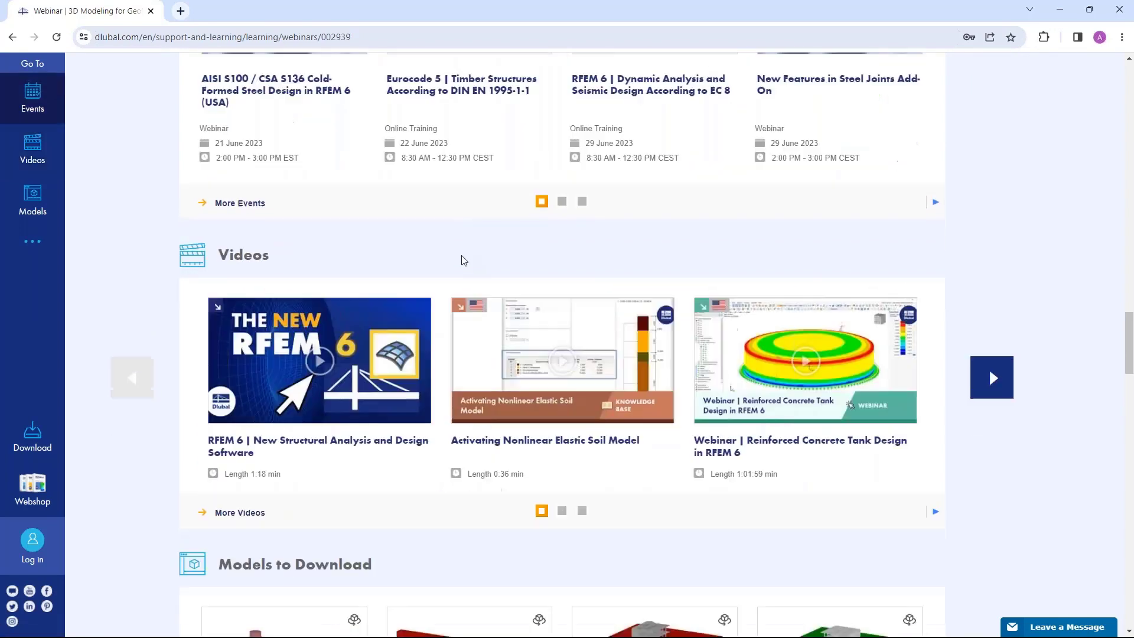
scroll(464, 261, up, 4)
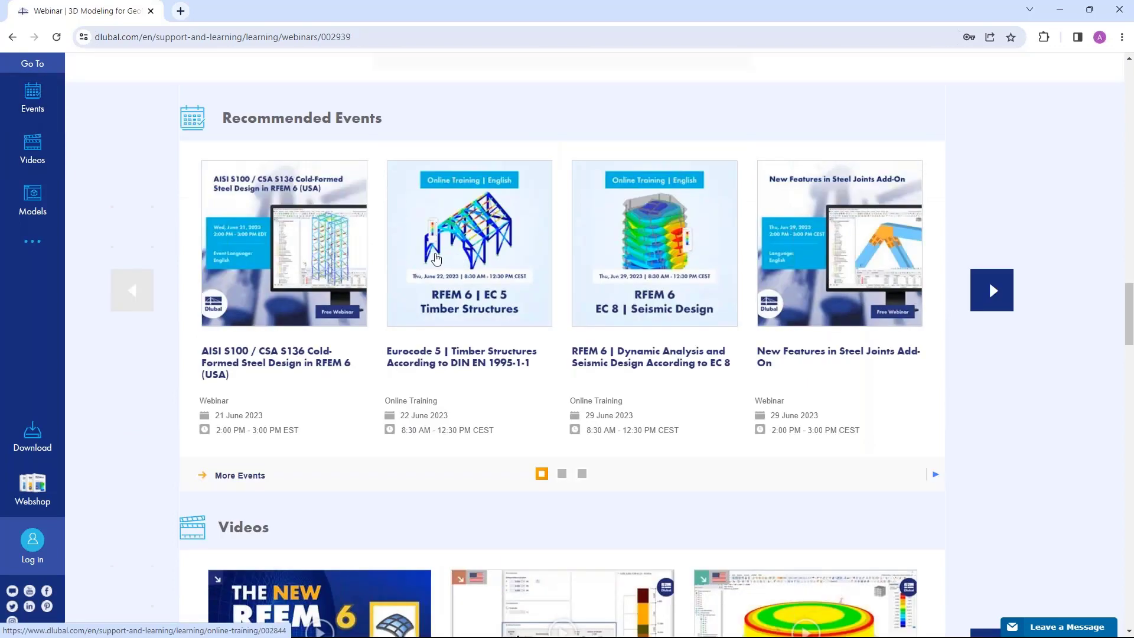